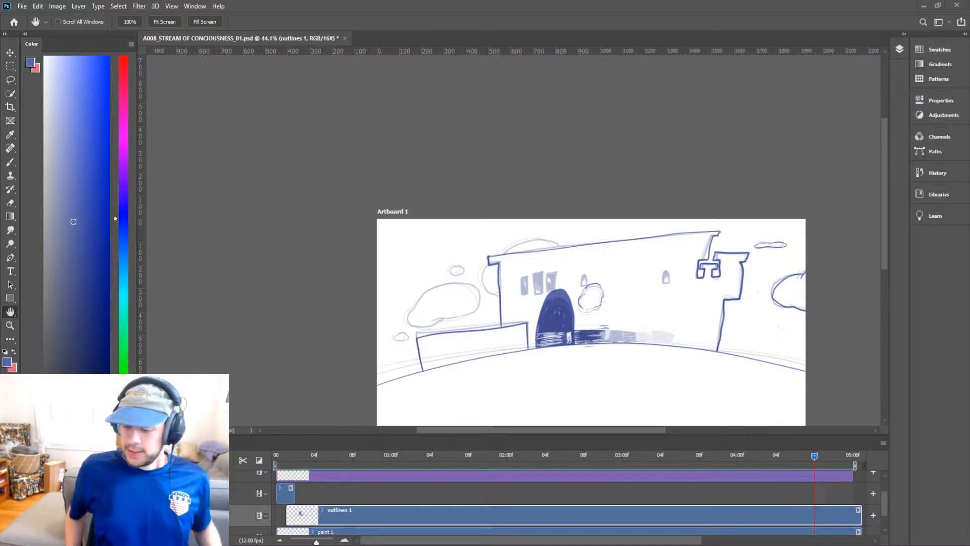
Scrub to an early frame and play the animation from the first frame to review it.
{"action": "left_click", "coordinate": [314, 455]}
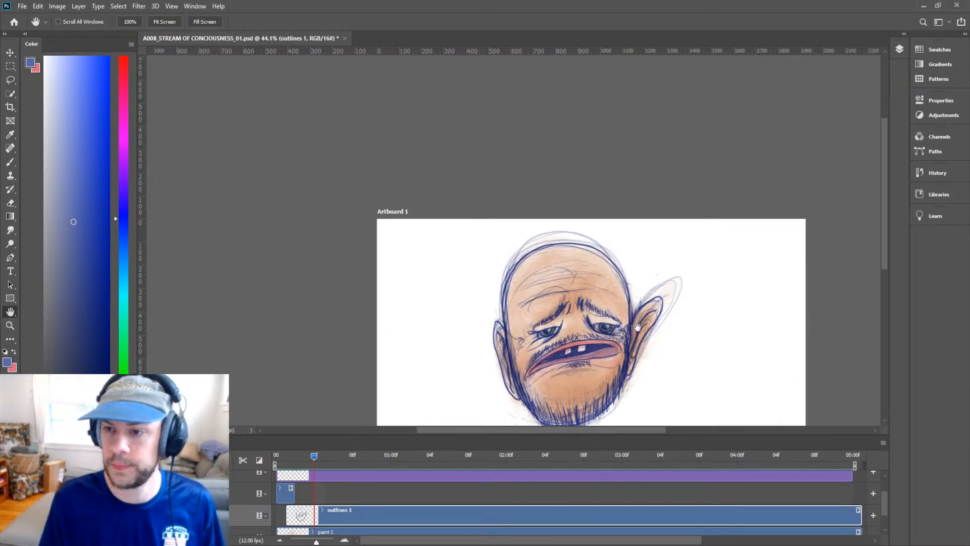
{"action": "left_click_drag", "start_coordinate": [638, 327], "coordinate": [627, 244]}
{"action": "key", "text": "v"}
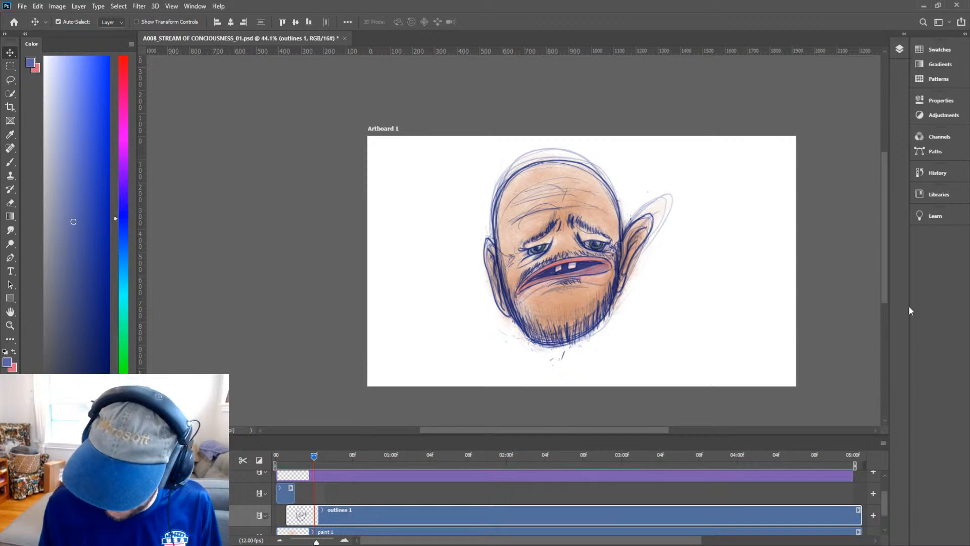
{"action": "left_click_drag", "start_coordinate": [314, 456], "coordinate": [276, 455]}
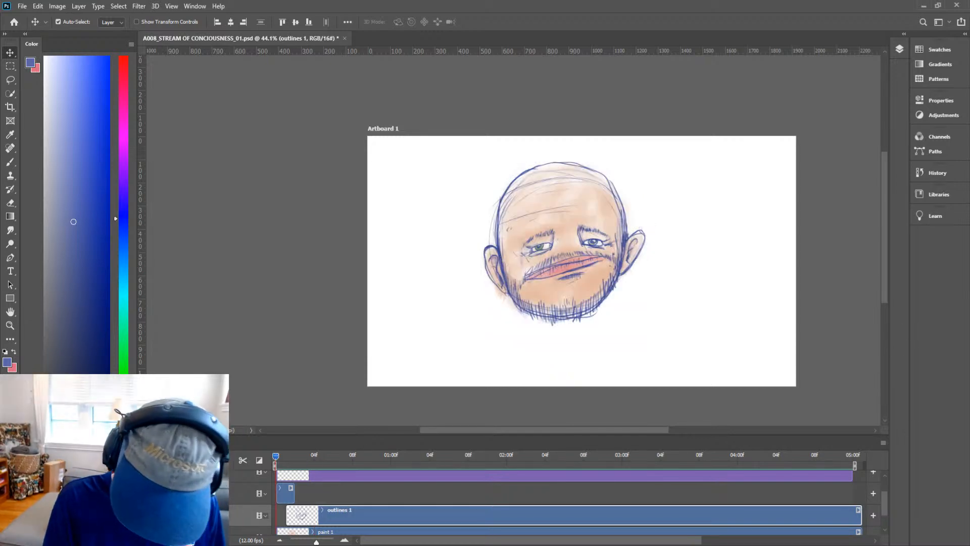
{"action": "key", "text": "space"}
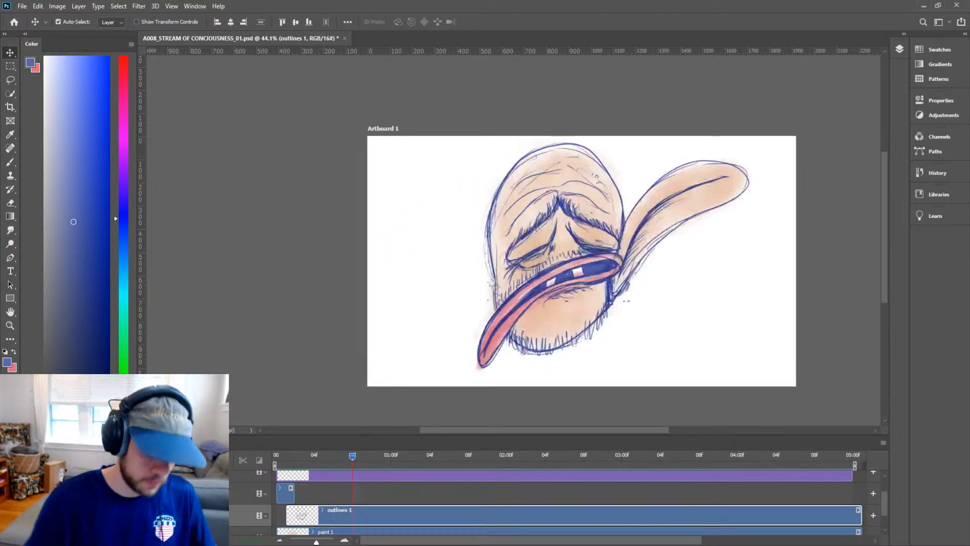
{"action": "key", "text": "space"}
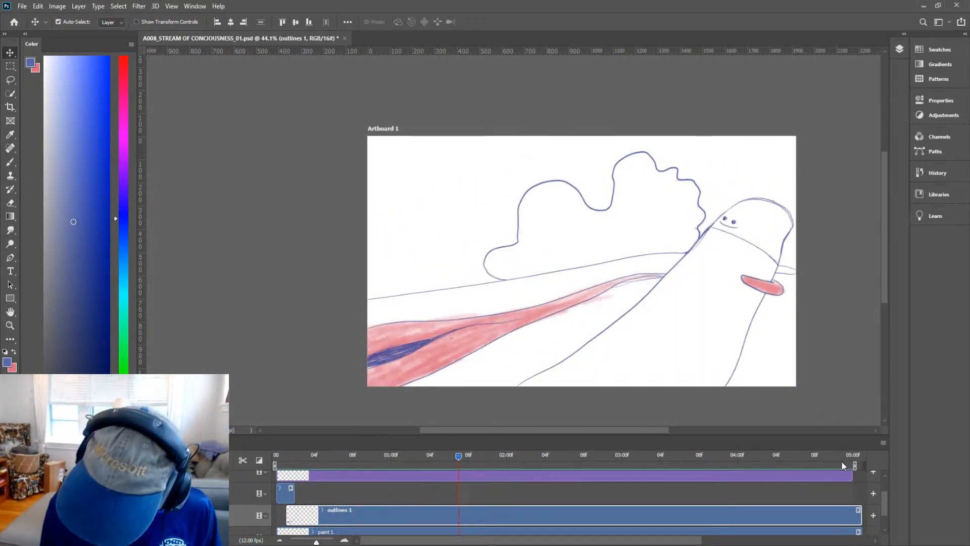
Jump to the castle frame near the end, zoom into the windows, and fill the leftmost window solid dark blue.
{"action": "mouse_move", "coordinate": [846, 456]}
{"action": "left_mouse_down"}
{"action": "mouse_move", "coordinate": [843, 447]}
{"action": "mouse_move", "coordinate": [813, 455]}
{"action": "left_mouse_up"}
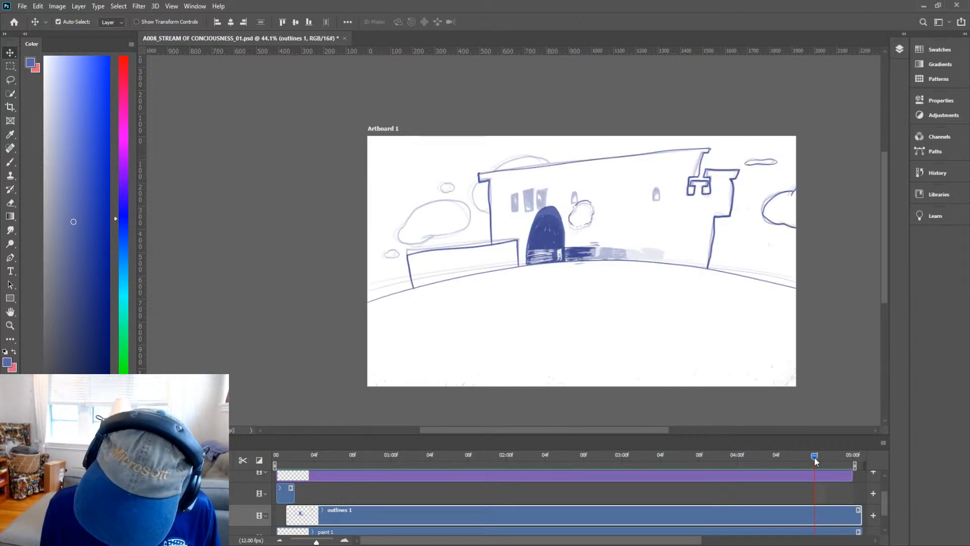
{"action": "mouse_move", "coordinate": [816, 454]}
{"action": "left_mouse_down"}
{"action": "mouse_move", "coordinate": [792, 462]}
{"action": "mouse_move", "coordinate": [814, 459]}
{"action": "left_mouse_up"}
{"action": "key", "text": "z"}
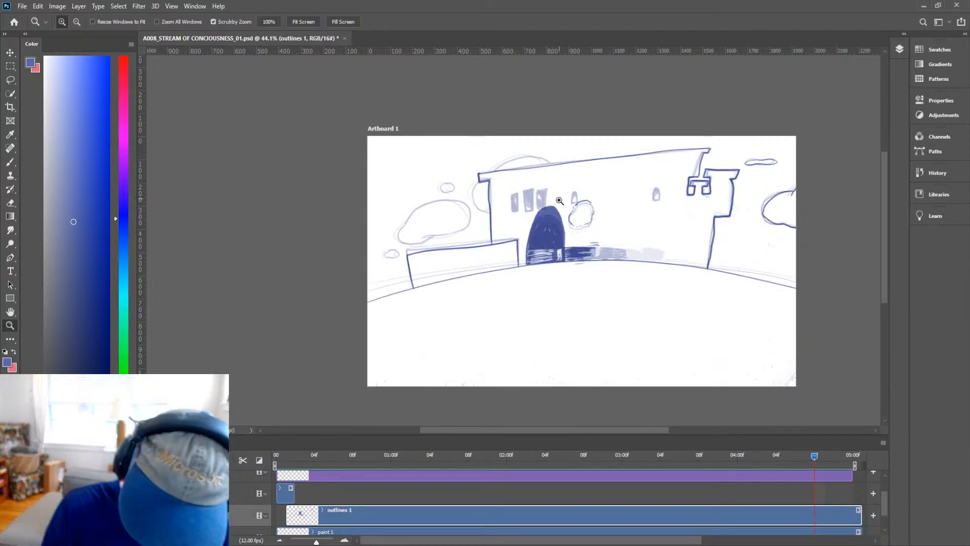
{"action": "left_click_drag", "start_coordinate": [554, 216], "coordinate": [633, 174]}
{"action": "key", "text": "h"}
{"action": "left_click_drag", "start_coordinate": [551, 177], "coordinate": [545, 238]}
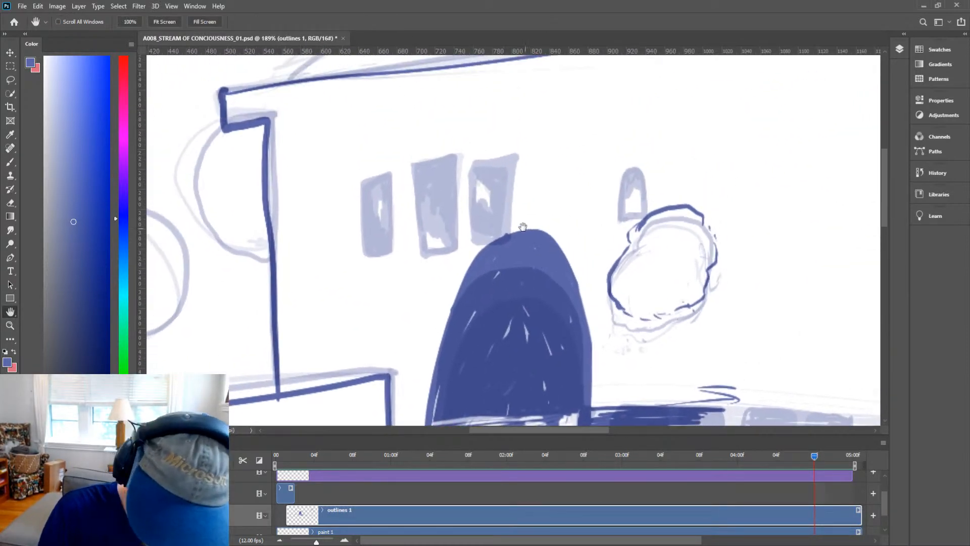
{"action": "key", "text": "b"}
{"action": "mouse_move", "coordinate": [367, 255]}
{"action": "left_mouse_down"}
{"action": "mouse_move", "coordinate": [363, 192]}
{"action": "mouse_move", "coordinate": [386, 176]}
{"action": "mouse_move", "coordinate": [389, 249]}
{"action": "mouse_move", "coordinate": [369, 255]}
{"action": "mouse_move", "coordinate": [368, 209]}
{"action": "mouse_move", "coordinate": [378, 247]}
{"action": "mouse_move", "coordinate": [369, 251]}
{"action": "mouse_move", "coordinate": [384, 239]}
{"action": "mouse_move", "coordinate": [376, 212]}
{"action": "mouse_move", "coordinate": [379, 247]}
{"action": "mouse_move", "coordinate": [374, 191]}
{"action": "mouse_move", "coordinate": [369, 226]}
{"action": "mouse_move", "coordinate": [374, 183]}
{"action": "mouse_move", "coordinate": [383, 217]}
{"action": "mouse_move", "coordinate": [382, 179]}
{"action": "mouse_move", "coordinate": [366, 187]}
{"action": "mouse_move", "coordinate": [364, 246]}
{"action": "left_mouse_up"}
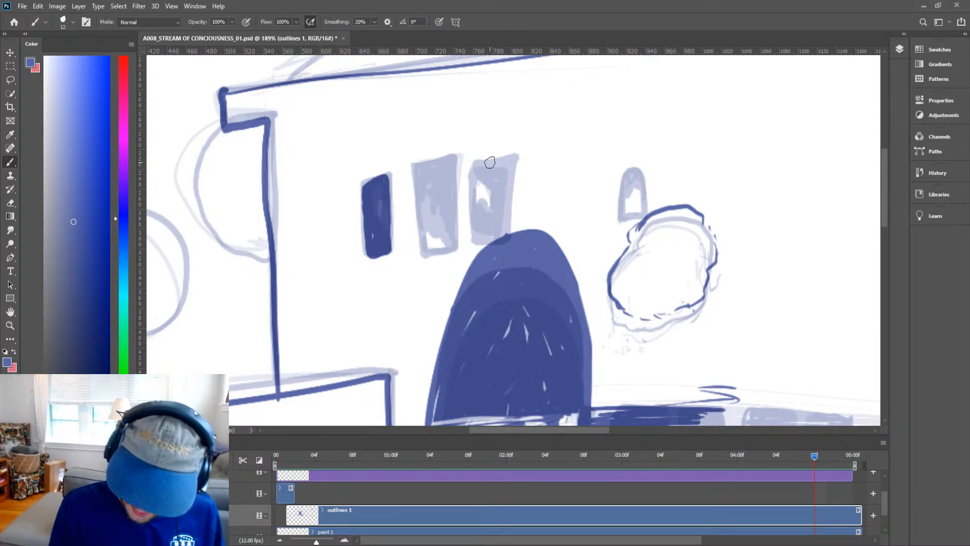
Fill the second and third tall windows solid dark blue.
{"action": "key", "text": "h"}
{"action": "left_click_drag", "start_coordinate": [554, 245], "coordinate": [564, 223]}
{"action": "key", "text": "b"}
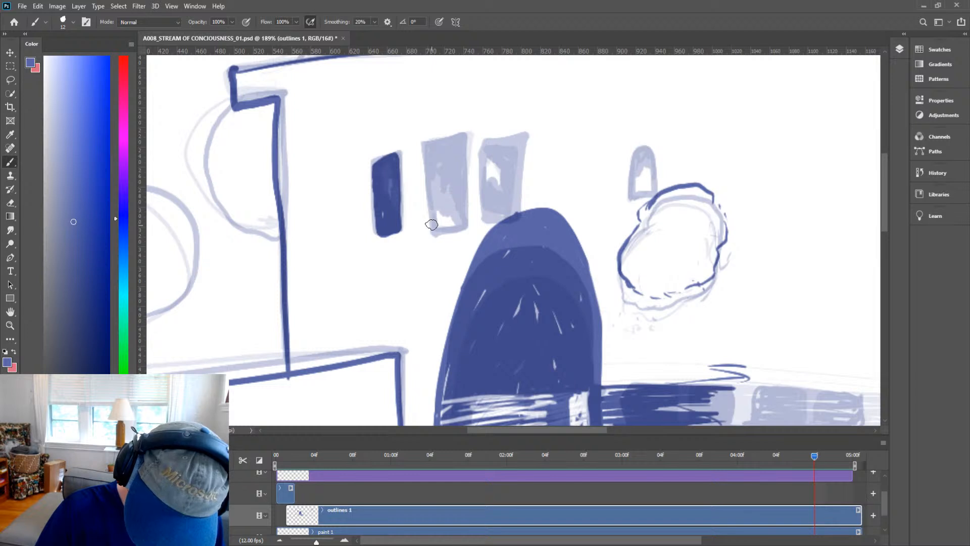
{"action": "mouse_move", "coordinate": [432, 222]}
{"action": "left_mouse_down"}
{"action": "mouse_move", "coordinate": [424, 139]}
{"action": "mouse_move", "coordinate": [453, 123]}
{"action": "mouse_move", "coordinate": [464, 214]}
{"action": "mouse_move", "coordinate": [436, 230]}
{"action": "mouse_move", "coordinate": [431, 198]}
{"action": "mouse_move", "coordinate": [437, 223]}
{"action": "mouse_move", "coordinate": [457, 215]}
{"action": "mouse_move", "coordinate": [448, 170]}
{"action": "mouse_move", "coordinate": [439, 195]}
{"action": "mouse_move", "coordinate": [432, 175]}
{"action": "mouse_move", "coordinate": [429, 192]}
{"action": "mouse_move", "coordinate": [439, 133]}
{"action": "mouse_move", "coordinate": [430, 139]}
{"action": "mouse_move", "coordinate": [425, 149]}
{"action": "mouse_move", "coordinate": [450, 135]}
{"action": "mouse_move", "coordinate": [437, 198]}
{"action": "mouse_move", "coordinate": [449, 170]}
{"action": "mouse_move", "coordinate": [455, 208]}
{"action": "mouse_move", "coordinate": [439, 191]}
{"action": "mouse_move", "coordinate": [435, 162]}
{"action": "mouse_move", "coordinate": [519, 197]}
{"action": "mouse_move", "coordinate": [519, 98]}
{"action": "mouse_move", "coordinate": [491, 110]}
{"action": "mouse_move", "coordinate": [488, 208]}
{"action": "mouse_move", "coordinate": [512, 194]}
{"action": "mouse_move", "coordinate": [496, 158]}
{"action": "mouse_move", "coordinate": [488, 205]}
{"action": "mouse_move", "coordinate": [505, 109]}
{"action": "mouse_move", "coordinate": [494, 118]}
{"action": "mouse_move", "coordinate": [506, 138]}
{"action": "mouse_move", "coordinate": [511, 106]}
{"action": "mouse_move", "coordinate": [500, 181]}
{"action": "left_mouse_up"}
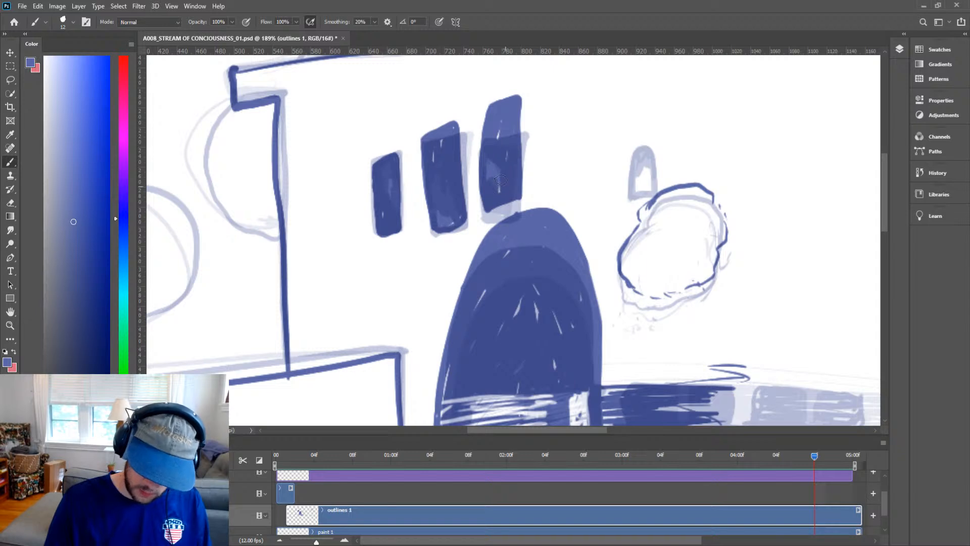
Zoom in on the small arched window on the right and fill it solid blue.
{"action": "key", "text": "ctrl+space"}
{"action": "left_click_drag", "start_coordinate": [737, 225], "coordinate": [647, 283]}
{"action": "key", "text": "space"}
{"action": "key", "text": "ctrl+space"}
{"action": "mouse_move", "coordinate": [573, 242]}
{"action": "left_mouse_down"}
{"action": "mouse_move", "coordinate": [601, 230]}
{"action": "mouse_move", "coordinate": [557, 262]}
{"action": "mouse_move", "coordinate": [562, 191]}
{"action": "mouse_move", "coordinate": [602, 204]}
{"action": "mouse_move", "coordinate": [602, 260]}
{"action": "mouse_move", "coordinate": [565, 256]}
{"action": "mouse_move", "coordinate": [593, 226]}
{"action": "mouse_move", "coordinate": [596, 175]}
{"action": "mouse_move", "coordinate": [568, 241]}
{"action": "mouse_move", "coordinate": [581, 180]}
{"action": "mouse_move", "coordinate": [579, 233]}
{"action": "mouse_move", "coordinate": [592, 188]}
{"action": "left_mouse_up"}
{"action": "left_click_drag", "start_coordinate": [643, 220], "coordinate": [581, 222]}
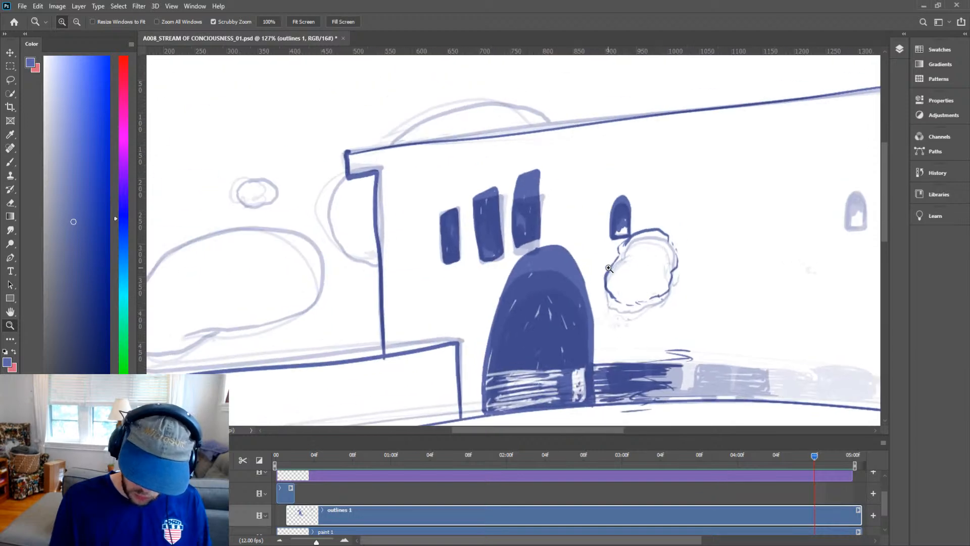
{"action": "mouse_move", "coordinate": [742, 257]}
{"action": "left_mouse_down"}
{"action": "mouse_move", "coordinate": [661, 255]}
{"action": "mouse_move", "coordinate": [541, 285]}
{"action": "left_mouse_up"}
{"action": "left_click_drag", "start_coordinate": [655, 239], "coordinate": [700, 225]}
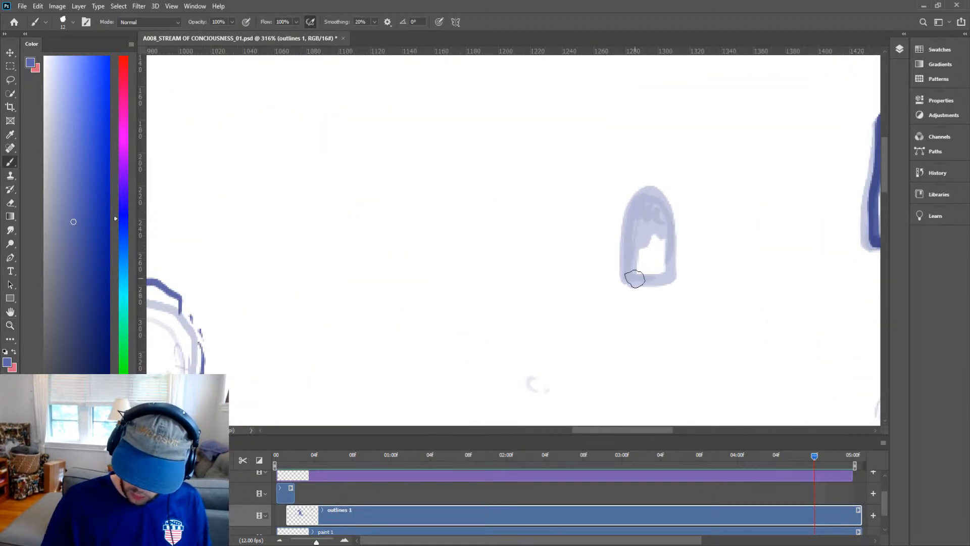
{"action": "mouse_move", "coordinate": [621, 283]}
{"action": "left_mouse_down"}
{"action": "mouse_move", "coordinate": [660, 277]}
{"action": "mouse_move", "coordinate": [671, 249]}
{"action": "mouse_move", "coordinate": [658, 164]}
{"action": "mouse_move", "coordinate": [621, 277]}
{"action": "mouse_move", "coordinate": [638, 238]}
{"action": "mouse_move", "coordinate": [653, 243]}
{"action": "mouse_move", "coordinate": [663, 227]}
{"action": "mouse_move", "coordinate": [656, 220]}
{"action": "mouse_move", "coordinate": [638, 268]}
{"action": "mouse_move", "coordinate": [634, 191]}
{"action": "mouse_move", "coordinate": [651, 174]}
{"action": "mouse_move", "coordinate": [656, 222]}
{"action": "mouse_move", "coordinate": [643, 234]}
{"action": "mouse_move", "coordinate": [642, 199]}
{"action": "left_mouse_up"}
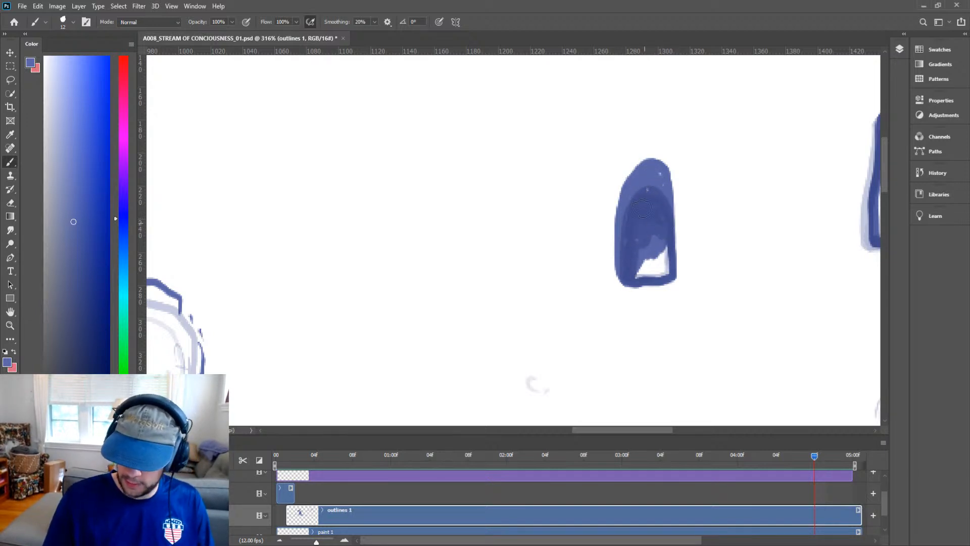
Trace bold outlines over the dome behind the roof and the curved tower edge at the building's left.
{"action": "key", "text": "z"}
{"action": "mouse_move", "coordinate": [698, 129]}
{"action": "left_mouse_down"}
{"action": "mouse_move", "coordinate": [638, 246]}
{"action": "mouse_move", "coordinate": [700, 243]}
{"action": "left_mouse_up"}
{"action": "key", "text": "h"}
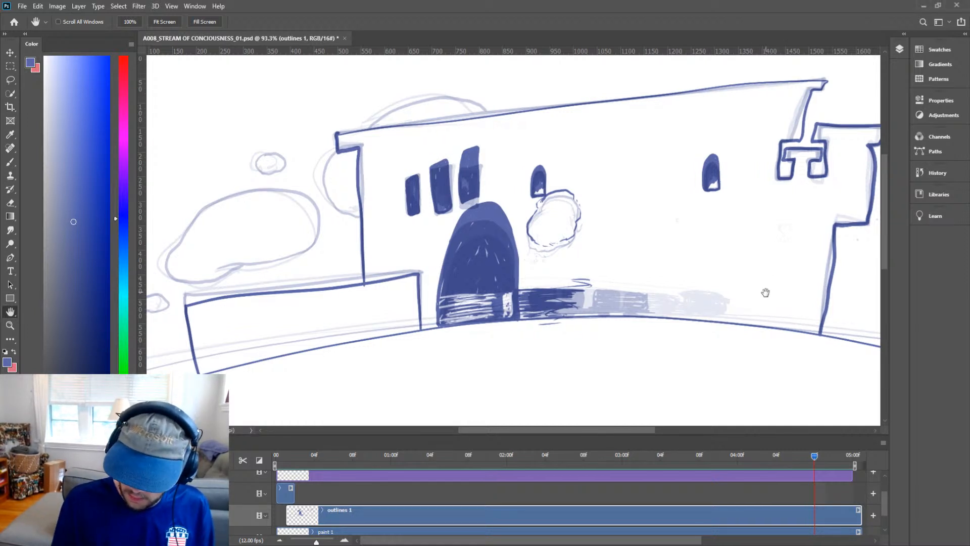
{"action": "left_click_drag", "start_coordinate": [768, 294], "coordinate": [676, 304]}
{"action": "left_click_drag", "start_coordinate": [742, 315], "coordinate": [830, 310]}
{"action": "mouse_move", "coordinate": [424, 286]}
{"action": "left_mouse_down"}
{"action": "mouse_move", "coordinate": [753, 293]}
{"action": "mouse_move", "coordinate": [690, 298]}
{"action": "left_mouse_up"}
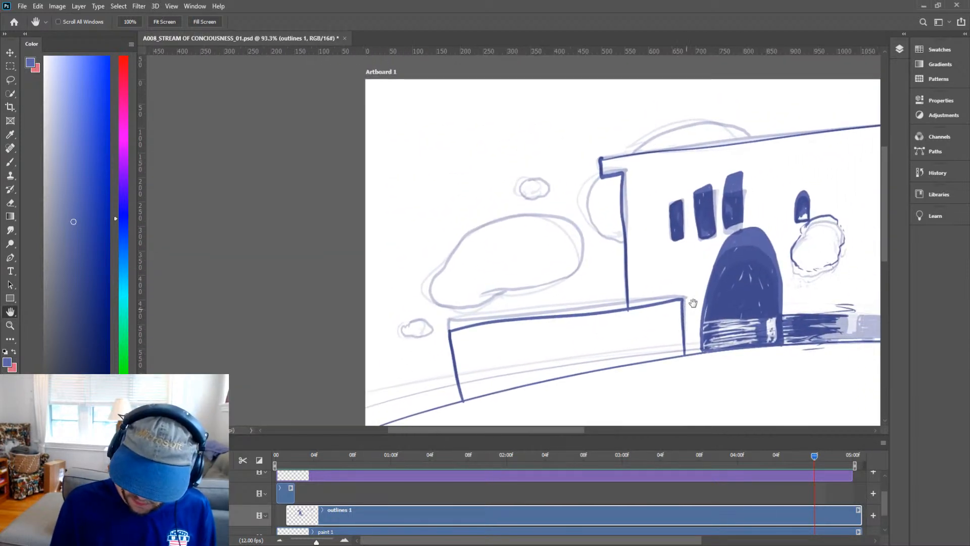
{"action": "key", "text": "b"}
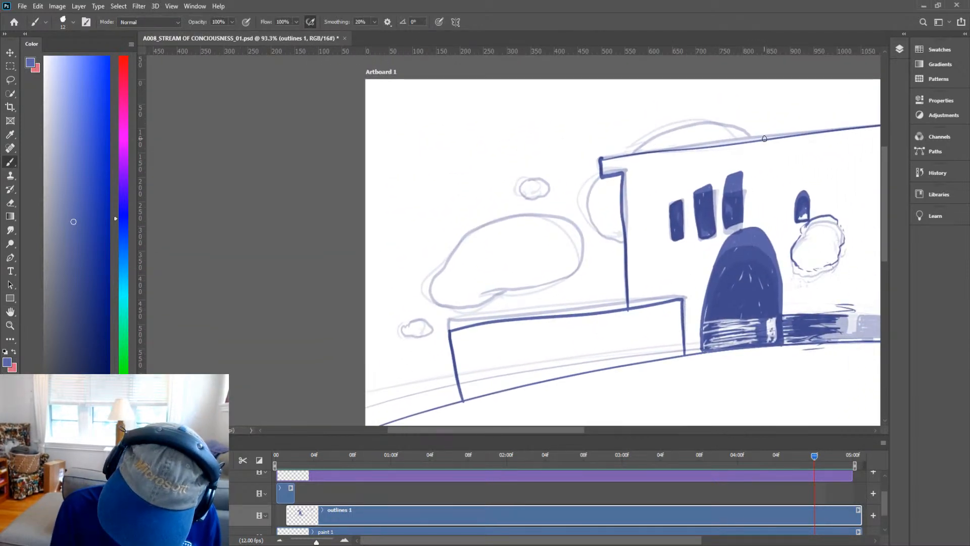
{"action": "mouse_move", "coordinate": [764, 139]}
{"action": "left_mouse_down"}
{"action": "mouse_move", "coordinate": [707, 126]}
{"action": "mouse_move", "coordinate": [649, 149]}
{"action": "left_mouse_up"}
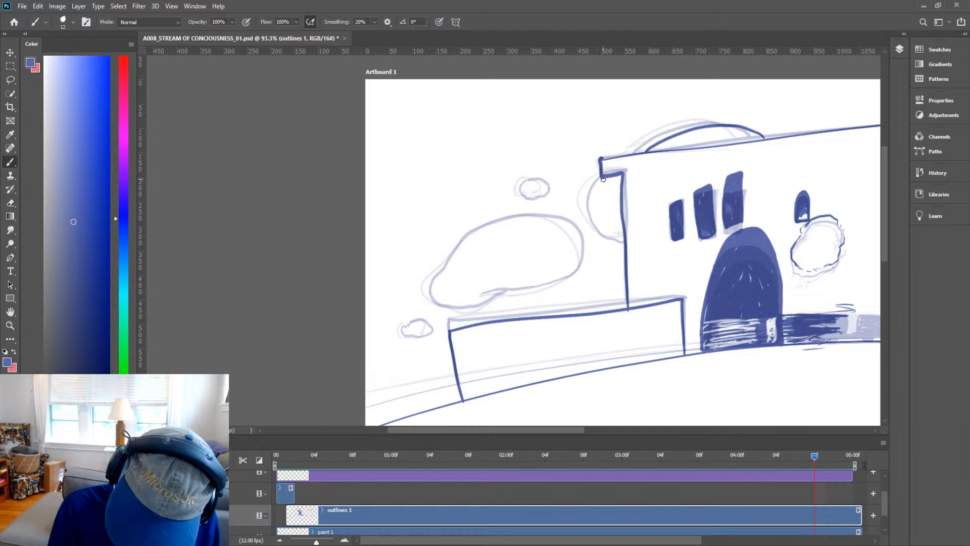
{"action": "mouse_move", "coordinate": [609, 176]}
{"action": "left_mouse_down"}
{"action": "mouse_move", "coordinate": [590, 217]}
{"action": "mouse_move", "coordinate": [623, 252]}
{"action": "left_mouse_up"}
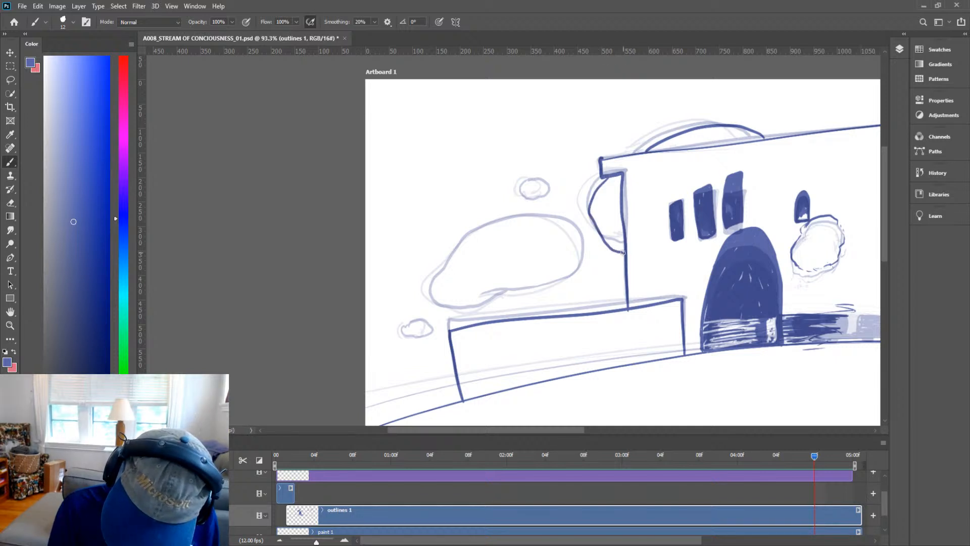
Ink bold outlines around the large and small clouds at the left of the building.
{"action": "mouse_move", "coordinate": [493, 290]}
{"action": "left_mouse_down"}
{"action": "mouse_move", "coordinate": [570, 275]}
{"action": "mouse_move", "coordinate": [590, 251]}
{"action": "mouse_move", "coordinate": [580, 225]}
{"action": "mouse_move", "coordinate": [509, 215]}
{"action": "mouse_move", "coordinate": [454, 240]}
{"action": "mouse_move", "coordinate": [435, 303]}
{"action": "mouse_move", "coordinate": [466, 309]}
{"action": "mouse_move", "coordinate": [530, 283]}
{"action": "left_mouse_up"}
{"action": "mouse_move", "coordinate": [540, 194]}
{"action": "left_mouse_down"}
{"action": "mouse_move", "coordinate": [556, 183]}
{"action": "mouse_move", "coordinate": [532, 194]}
{"action": "left_mouse_up"}
{"action": "mouse_move", "coordinate": [413, 334]}
{"action": "left_mouse_down"}
{"action": "mouse_move", "coordinate": [437, 329]}
{"action": "mouse_move", "coordinate": [417, 320]}
{"action": "mouse_move", "coordinate": [406, 331]}
{"action": "left_mouse_up"}
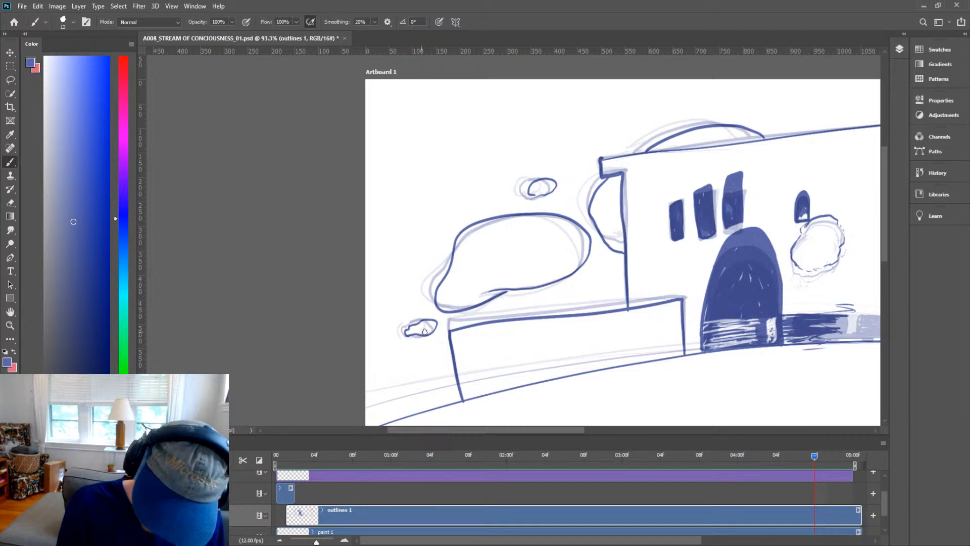
Advance to the next frame and draw the curved ground line across the whole scene.
{"action": "key", "text": "space"}
{"action": "mouse_move", "coordinate": [746, 331]}
{"action": "left_mouse_down"}
{"action": "mouse_move", "coordinate": [636, 250]}
{"action": "mouse_move", "coordinate": [612, 256]}
{"action": "left_mouse_up"}
{"action": "key", "text": "ctrl+space"}
{"action": "mouse_move", "coordinate": [703, 255]}
{"action": "left_mouse_down"}
{"action": "mouse_move", "coordinate": [679, 272]}
{"action": "mouse_move", "coordinate": [563, 298]}
{"action": "left_mouse_up"}
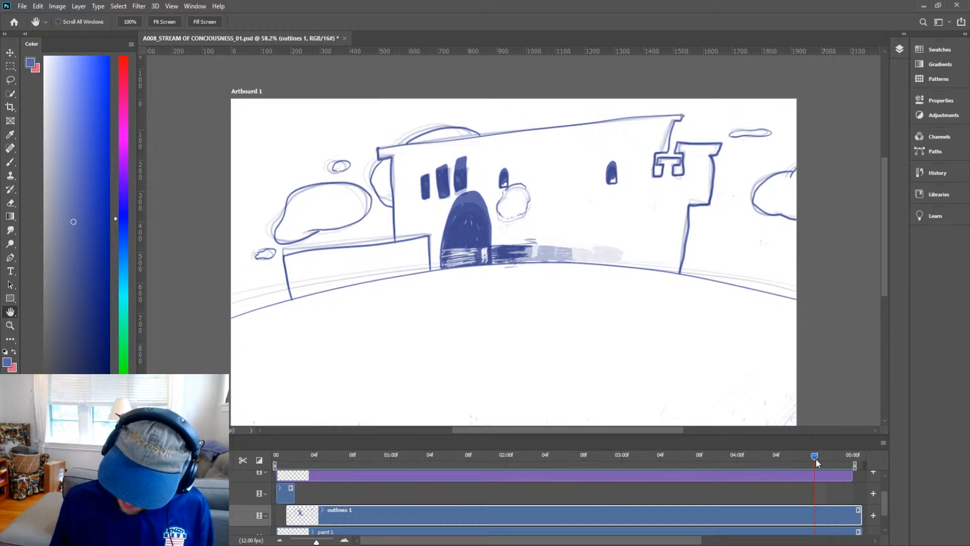
{"action": "mouse_move", "coordinate": [811, 456]}
{"action": "left_mouse_down"}
{"action": "mouse_move", "coordinate": [720, 460]}
{"action": "mouse_move", "coordinate": [824, 457]}
{"action": "left_mouse_up"}
{"action": "left_click_drag", "start_coordinate": [740, 284], "coordinate": [798, 240]}
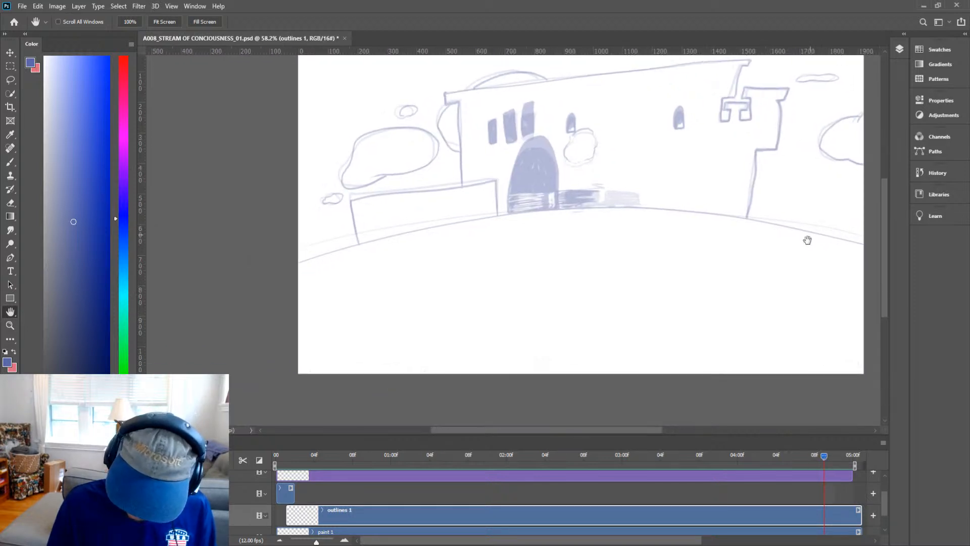
{"action": "left_click_drag", "start_coordinate": [754, 208], "coordinate": [721, 245]}
{"action": "key", "text": "b"}
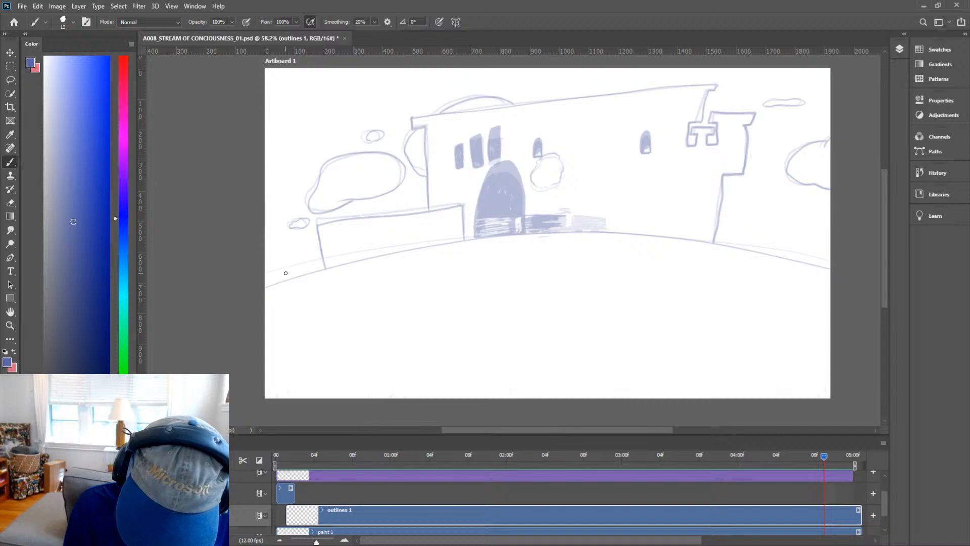
{"action": "mouse_move", "coordinate": [245, 310]}
{"action": "left_mouse_down"}
{"action": "mouse_move", "coordinate": [430, 250]}
{"action": "mouse_move", "coordinate": [591, 232]}
{"action": "mouse_move", "coordinate": [834, 284]}
{"action": "left_mouse_up"}
Outline the cloud at the right edge of the frame, undoing and redrawing the first stroke.
{"action": "key", "text": "h"}
{"action": "left_click_drag", "start_coordinate": [621, 247], "coordinate": [572, 276]}
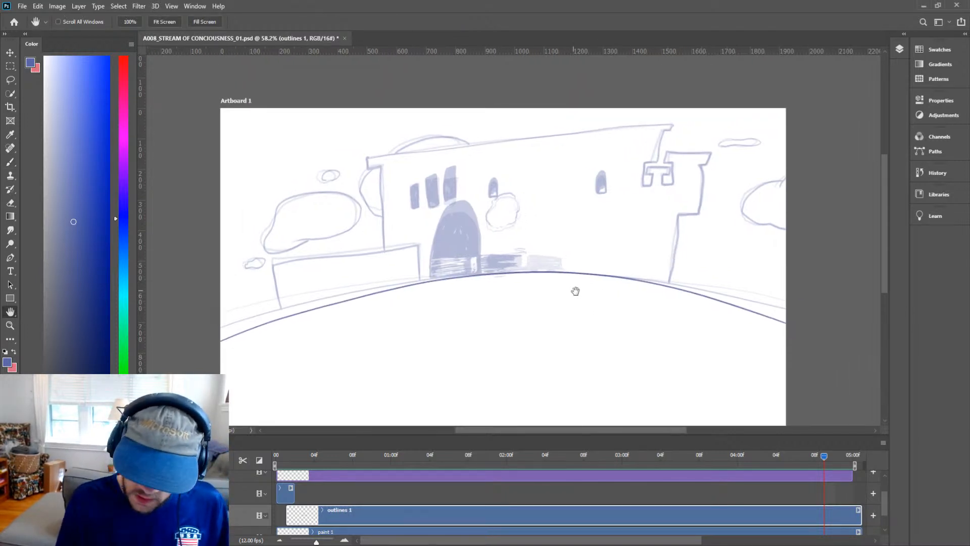
{"action": "key", "text": "b"}
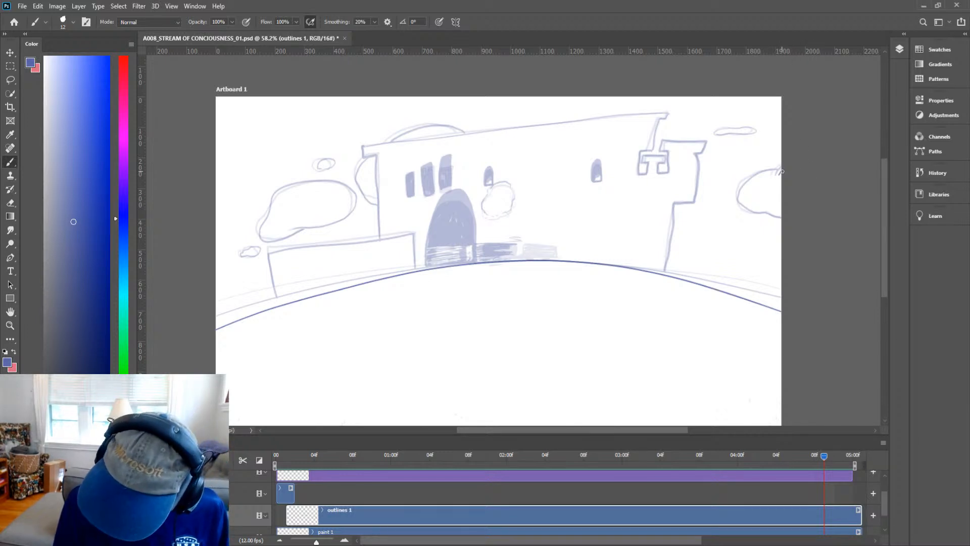
{"action": "mouse_move", "coordinate": [758, 178]}
{"action": "left_mouse_down"}
{"action": "mouse_move", "coordinate": [750, 204]}
{"action": "mouse_move", "coordinate": [766, 210]}
{"action": "left_mouse_up"}
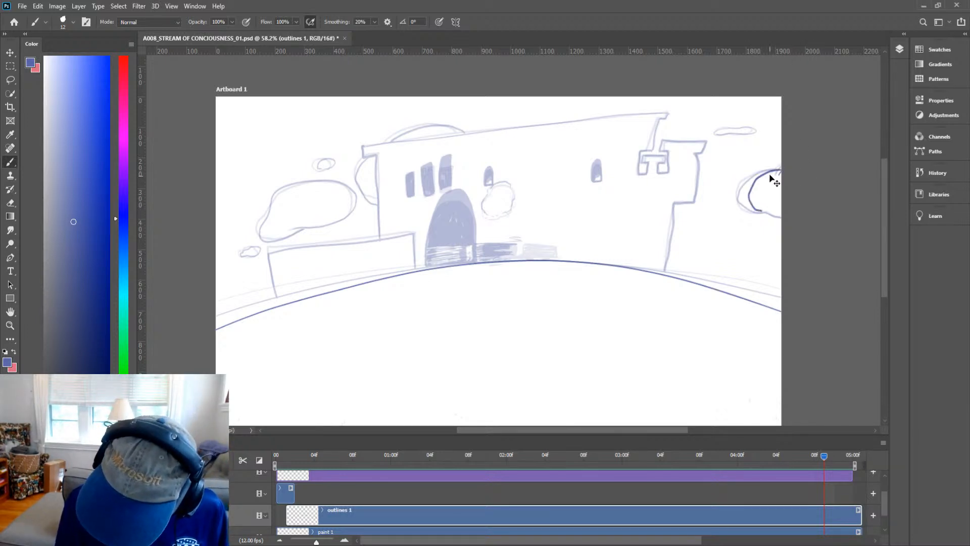
{"action": "key", "text": "ctrl+z"}
{"action": "mouse_move", "coordinate": [780, 172]}
{"action": "left_mouse_down"}
{"action": "mouse_move", "coordinate": [746, 192]}
{"action": "mouse_move", "coordinate": [744, 204]}
{"action": "mouse_move", "coordinate": [781, 218]}
{"action": "left_mouse_up"}
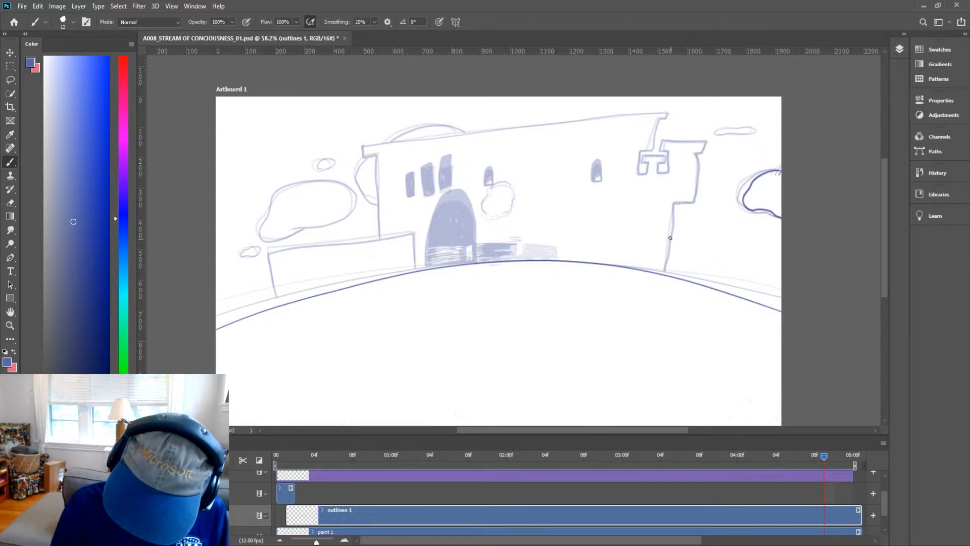
Ink the right tower's wall and its stepped top edge in bold line.
{"action": "mouse_move", "coordinate": [665, 276]}
{"action": "left_mouse_down"}
{"action": "mouse_move", "coordinate": [670, 216]}
{"action": "mouse_move", "coordinate": [676, 205]}
{"action": "mouse_move", "coordinate": [698, 206]}
{"action": "mouse_move", "coordinate": [700, 159]}
{"action": "left_mouse_up"}
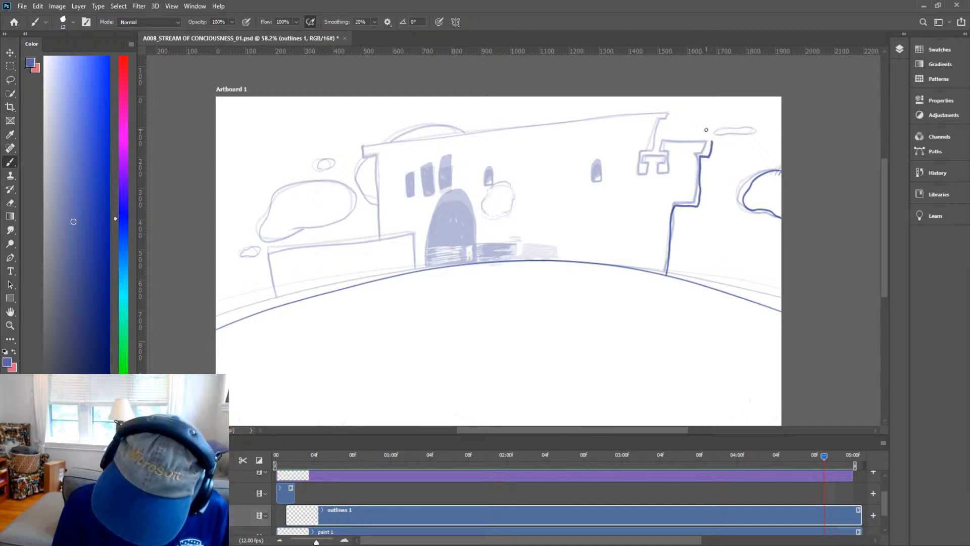
{"action": "left_click_drag", "start_coordinate": [711, 143], "coordinate": [676, 140]}
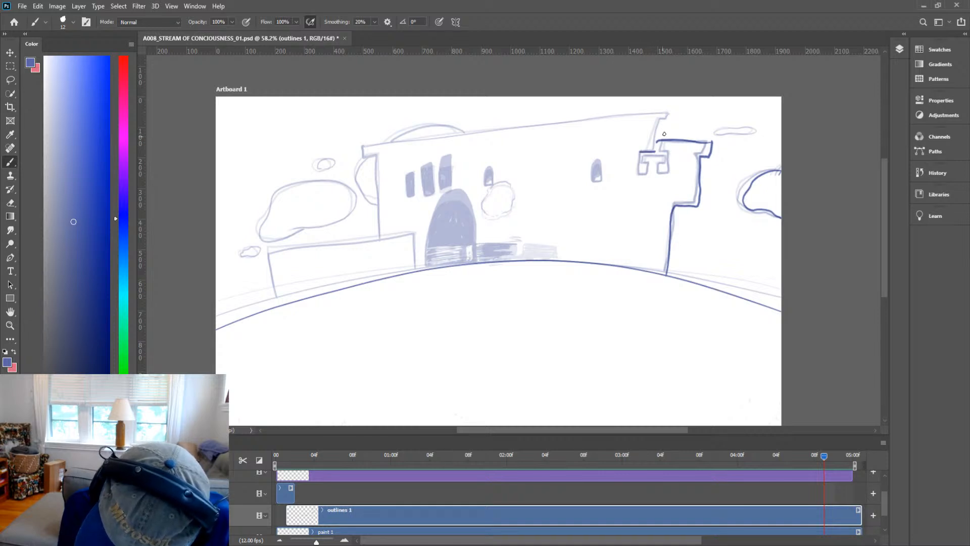
Ink the tower's upper corner and the long main roofline running to the building's left end.
{"action": "left_click_drag", "start_coordinate": [655, 152], "coordinate": [658, 118]}
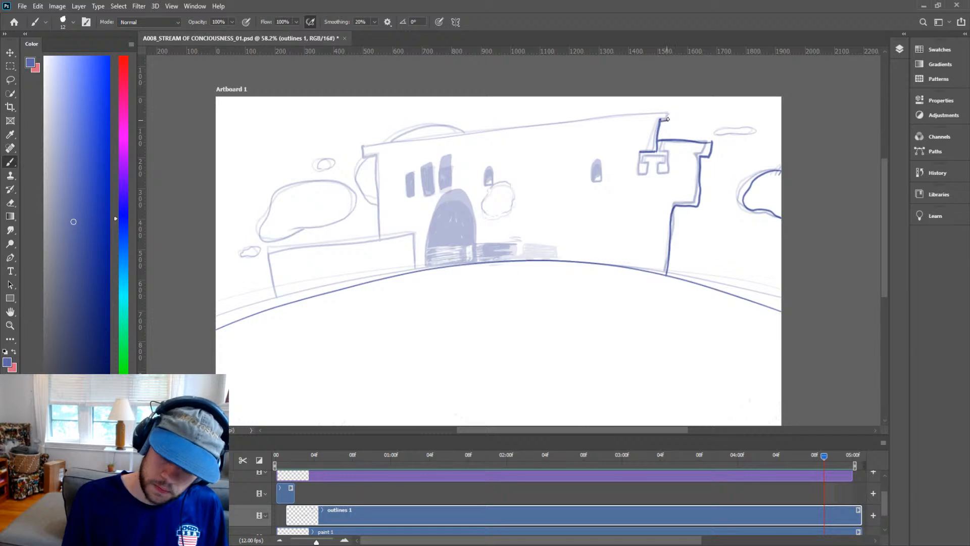
{"action": "mouse_move", "coordinate": [665, 114]}
{"action": "left_mouse_down"}
{"action": "mouse_move", "coordinate": [354, 149]}
{"action": "mouse_move", "coordinate": [374, 155]}
{"action": "left_mouse_up"}
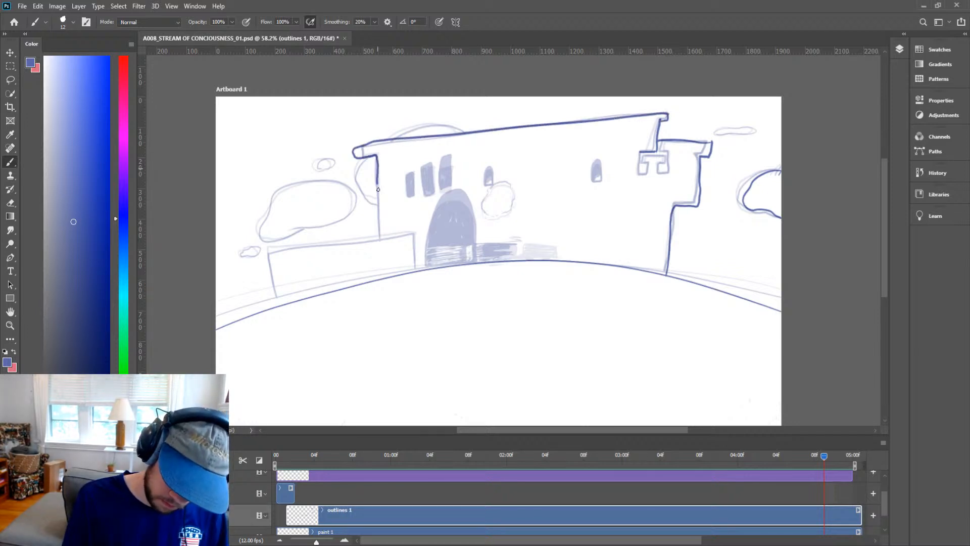
Ink the building's left wall and the low wall in front of it.
{"action": "mouse_move", "coordinate": [377, 189]}
{"action": "left_mouse_down"}
{"action": "mouse_move", "coordinate": [378, 238]}
{"action": "mouse_move", "coordinate": [418, 257]}
{"action": "mouse_move", "coordinate": [417, 233]}
{"action": "left_mouse_up"}
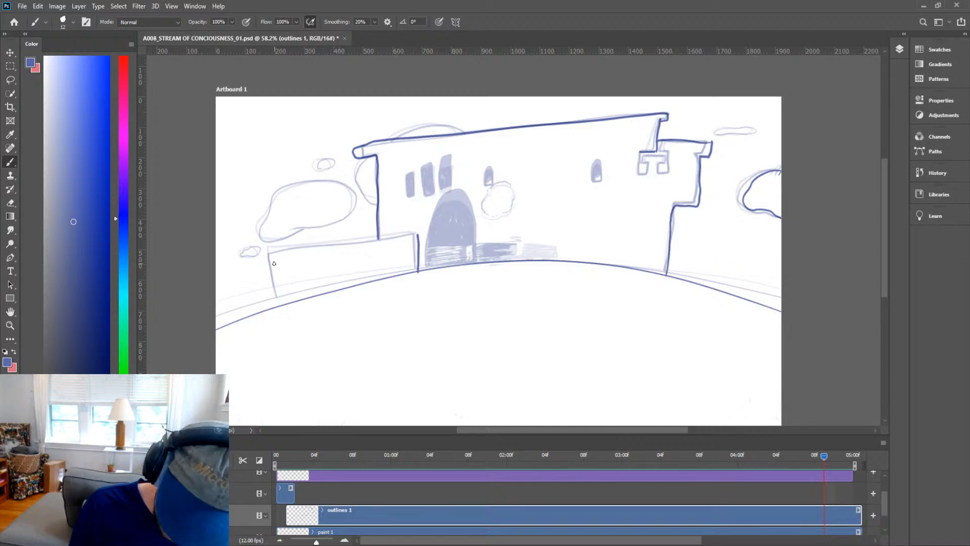
{"action": "mouse_move", "coordinate": [279, 306]}
{"action": "left_mouse_down"}
{"action": "mouse_move", "coordinate": [269, 262]}
{"action": "mouse_move", "coordinate": [411, 234]}
{"action": "left_mouse_up"}
Ink the small two-opening window frame near the top of the right tower, undoing and redrawing one side stroke.
{"action": "key", "text": "space"}
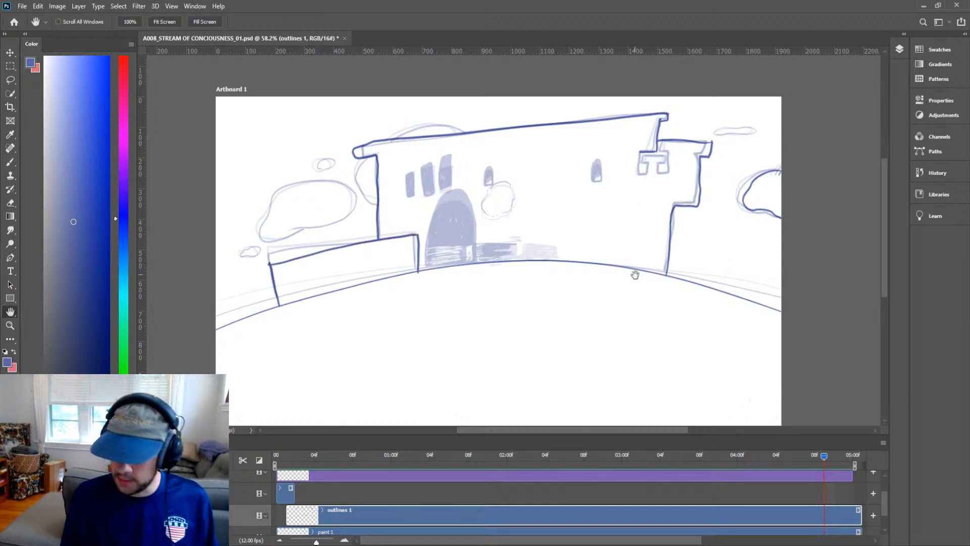
{"action": "mouse_move", "coordinate": [634, 274]}
{"action": "left_mouse_down"}
{"action": "mouse_move", "coordinate": [612, 290]}
{"action": "mouse_move", "coordinate": [627, 281]}
{"action": "left_mouse_up"}
{"action": "key", "text": "ctrl+space"}
{"action": "left_click_drag", "start_coordinate": [668, 152], "coordinate": [714, 147]}
{"action": "left_click_drag", "start_coordinate": [662, 167], "coordinate": [739, 272]}
{"action": "key", "text": "e"}
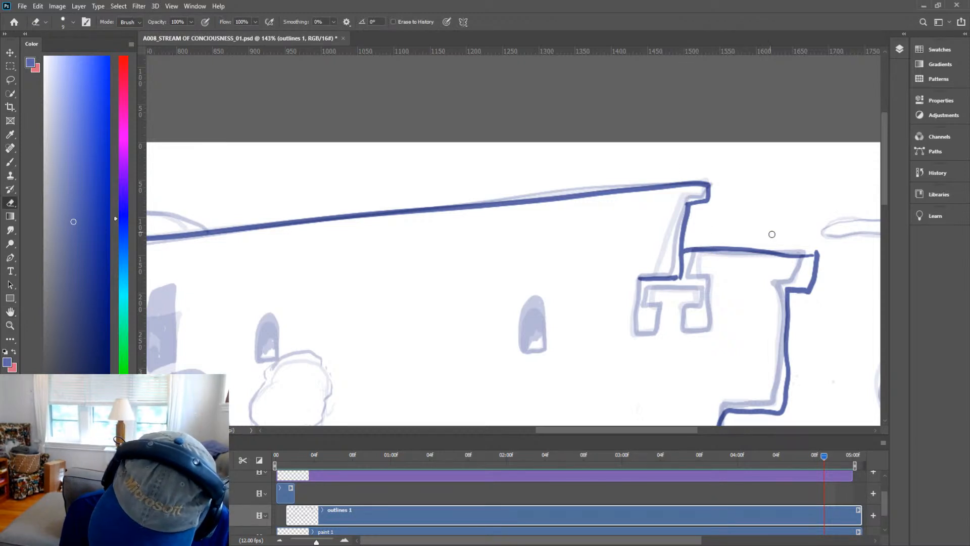
{"action": "key", "text": "space"}
{"action": "left_click_drag", "start_coordinate": [743, 300], "coordinate": [693, 323]}
{"action": "key", "text": "b"}
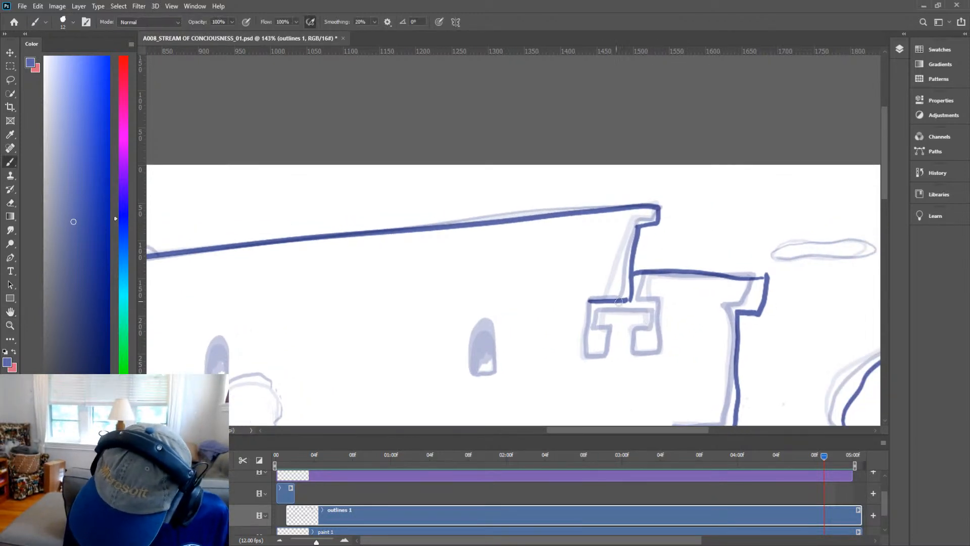
{"action": "mouse_move", "coordinate": [631, 299]}
{"action": "left_mouse_down"}
{"action": "mouse_move", "coordinate": [659, 300]}
{"action": "mouse_move", "coordinate": [658, 354]}
{"action": "left_mouse_up"}
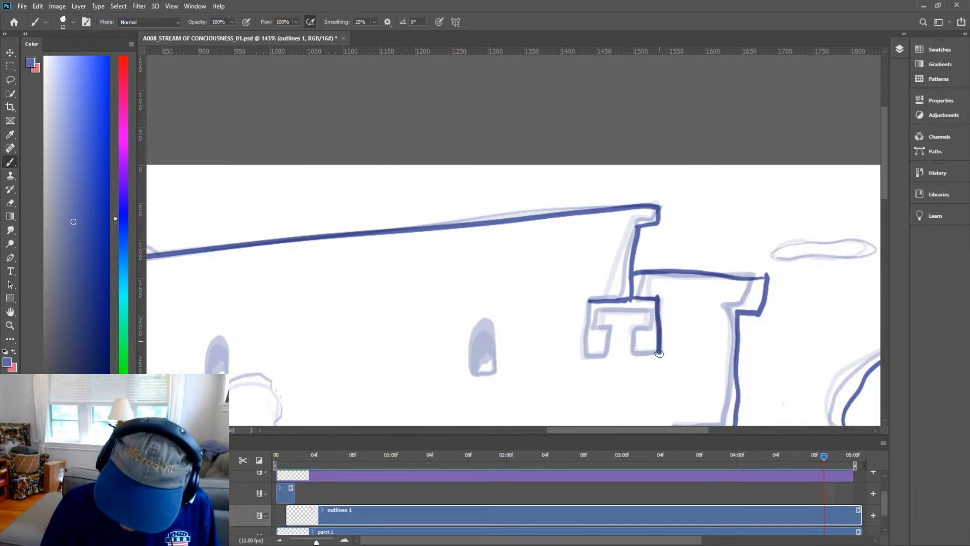
{"action": "key", "text": "ctrl+z"}
{"action": "mouse_move", "coordinate": [659, 300]}
{"action": "left_mouse_down"}
{"action": "mouse_move", "coordinate": [658, 350]}
{"action": "mouse_move", "coordinate": [648, 354]}
{"action": "mouse_move", "coordinate": [633, 333]}
{"action": "mouse_move", "coordinate": [652, 326]}
{"action": "left_mouse_up"}
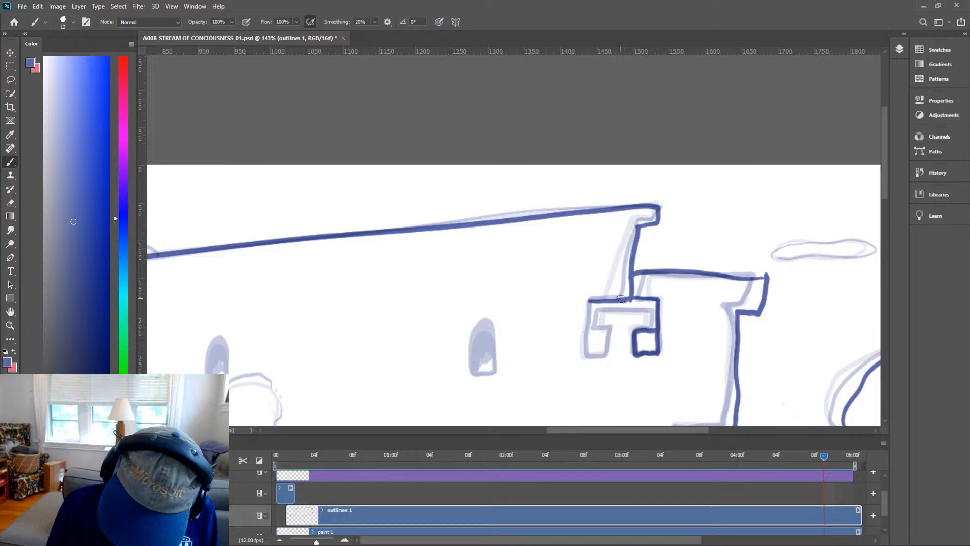
{"action": "mouse_move", "coordinate": [589, 300]}
{"action": "left_mouse_down"}
{"action": "mouse_move", "coordinate": [584, 356]}
{"action": "mouse_move", "coordinate": [606, 355]}
{"action": "mouse_move", "coordinate": [610, 326]}
{"action": "mouse_move", "coordinate": [581, 326]}
{"action": "mouse_move", "coordinate": [659, 309]}
{"action": "left_mouse_up"}
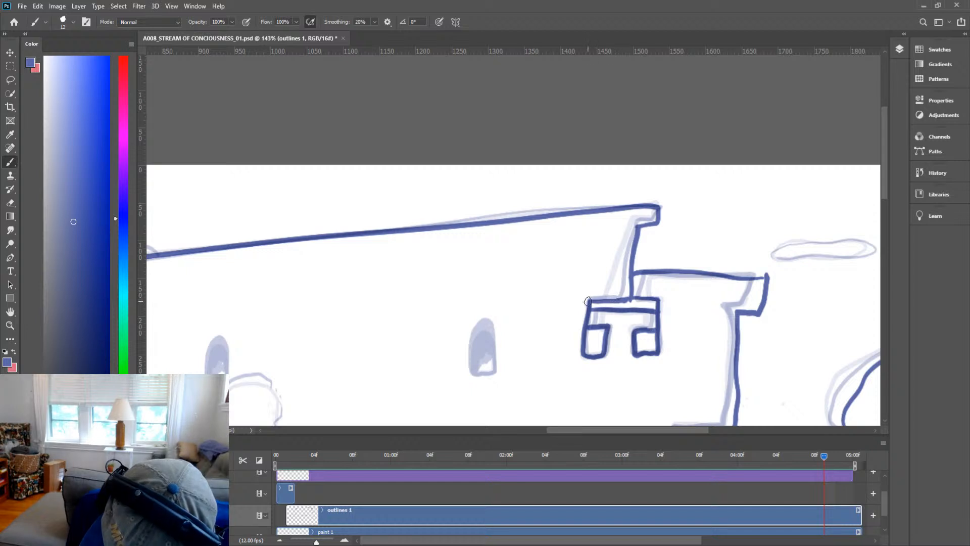
Outline the small thin cloud above the right tower in bold line.
{"action": "scroll", "coordinate": [658, 253], "scroll_direction": "down", "scroll_amount": 5}
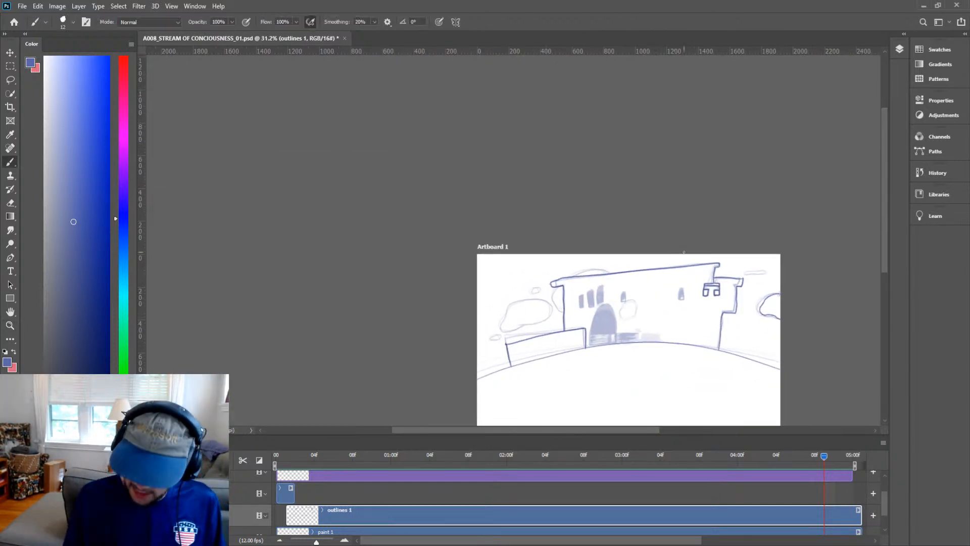
{"action": "key", "text": "z"}
{"action": "mouse_move", "coordinate": [653, 310]}
{"action": "left_mouse_down"}
{"action": "mouse_move", "coordinate": [732, 272]}
{"action": "mouse_move", "coordinate": [735, 307]}
{"action": "mouse_move", "coordinate": [649, 305]}
{"action": "mouse_move", "coordinate": [630, 205]}
{"action": "mouse_move", "coordinate": [619, 220]}
{"action": "left_mouse_up"}
{"action": "key", "text": "h"}
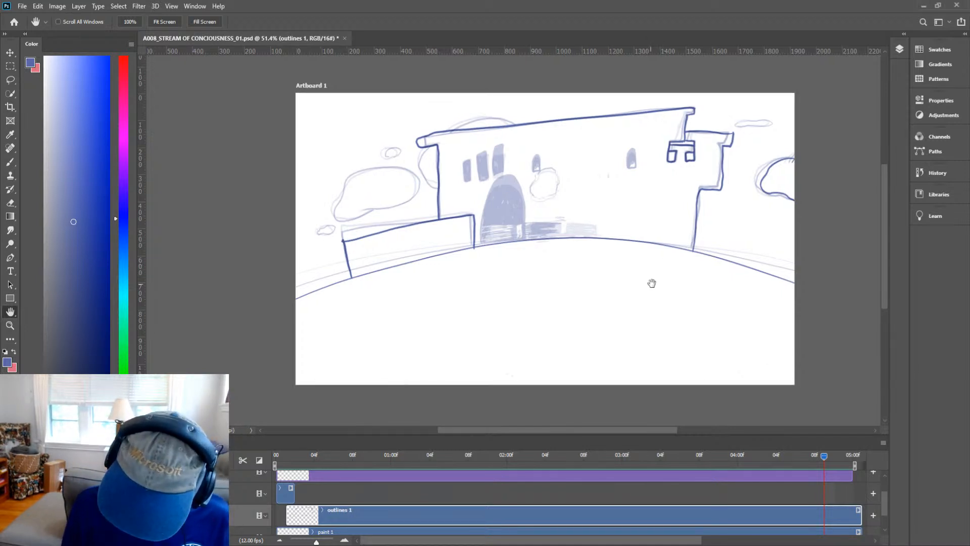
{"action": "left_click_drag", "start_coordinate": [650, 282], "coordinate": [686, 305]}
{"action": "key", "text": "z"}
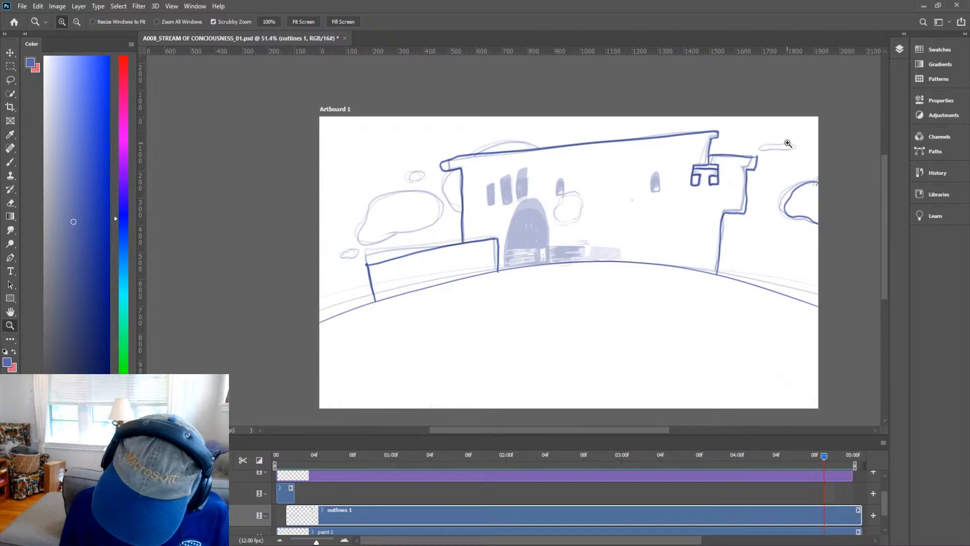
{"action": "mouse_move", "coordinate": [788, 144]}
{"action": "left_mouse_down"}
{"action": "mouse_move", "coordinate": [817, 147]}
{"action": "mouse_move", "coordinate": [849, 134]}
{"action": "left_mouse_up"}
{"action": "key", "text": "b"}
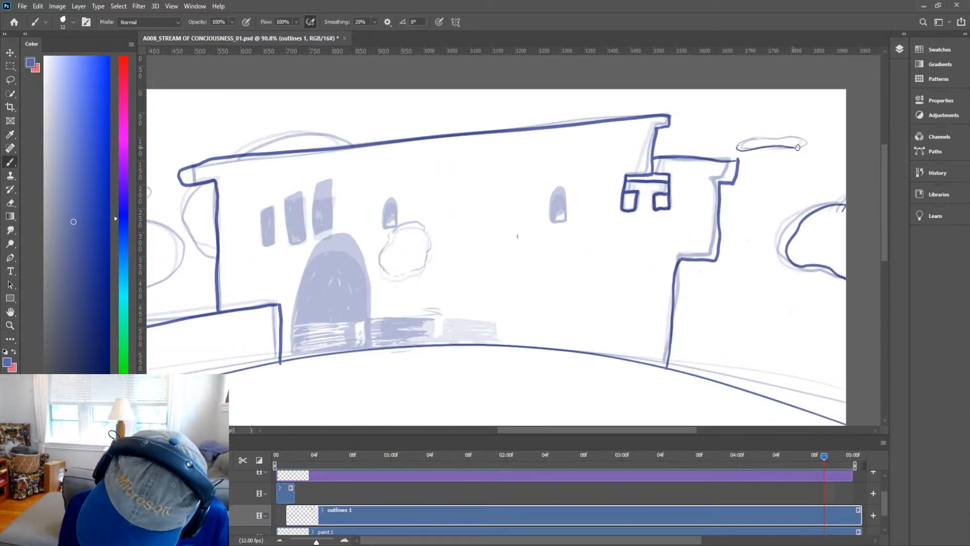
{"action": "left_click_drag", "start_coordinate": [805, 137], "coordinate": [759, 139]}
Ink the rounded bump rising above the left part of the main roofline.
{"action": "key", "text": "space"}
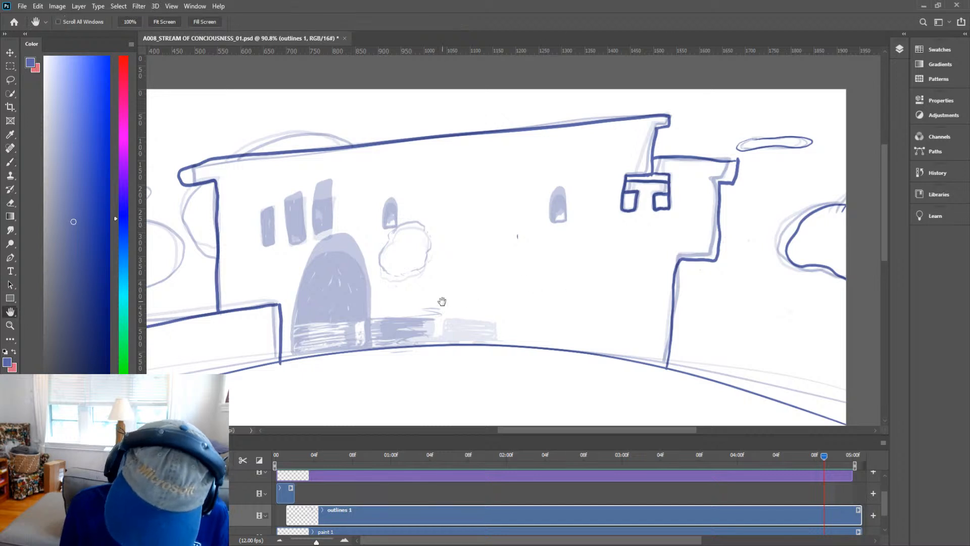
{"action": "mouse_move", "coordinate": [441, 300]}
{"action": "left_mouse_down"}
{"action": "mouse_move", "coordinate": [721, 249]}
{"action": "mouse_move", "coordinate": [704, 284]}
{"action": "mouse_move", "coordinate": [709, 254]}
{"action": "left_mouse_up"}
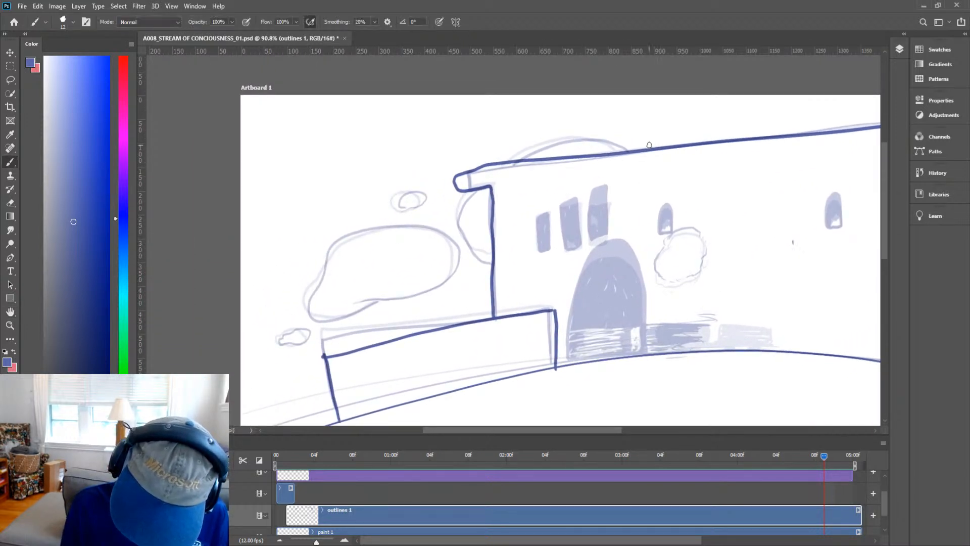
{"action": "mouse_move", "coordinate": [646, 148]}
{"action": "left_mouse_down"}
{"action": "mouse_move", "coordinate": [618, 141]}
{"action": "mouse_move", "coordinate": [535, 158]}
{"action": "left_mouse_up"}
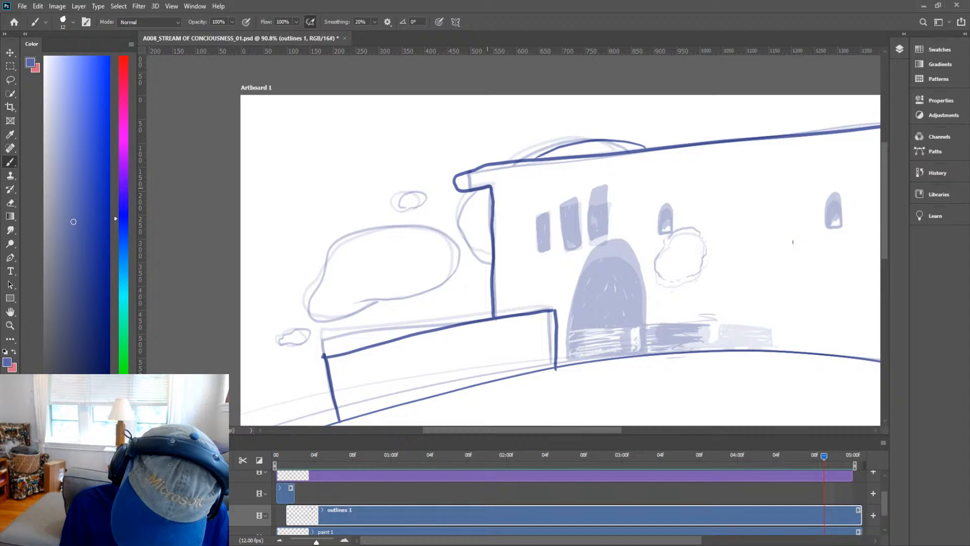
Outline the large cloud left of the building, erasing the stray stroke ends where it meets the wall.
{"action": "mouse_move", "coordinate": [458, 223]}
{"action": "left_mouse_down"}
{"action": "mouse_move", "coordinate": [471, 258]}
{"action": "mouse_move", "coordinate": [489, 274]}
{"action": "left_mouse_up"}
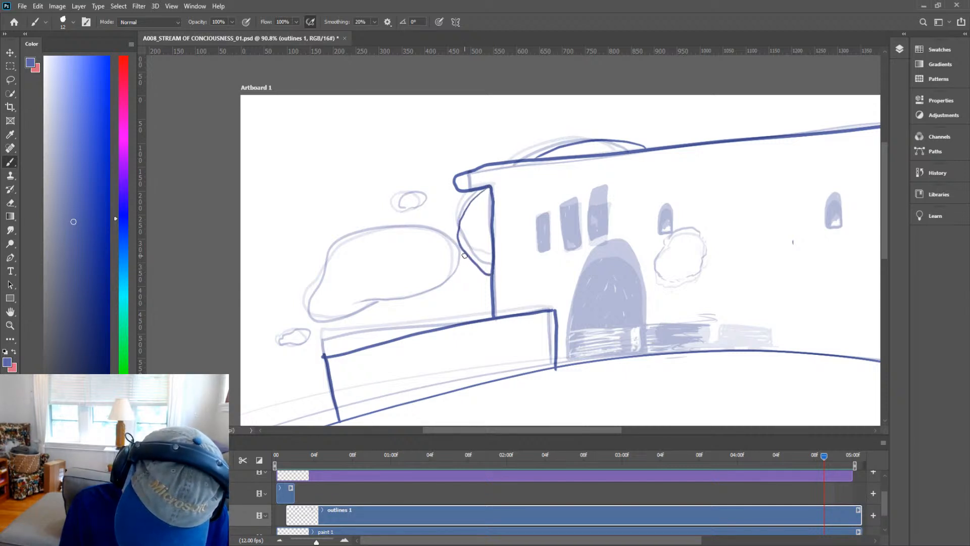
{"action": "key", "text": "e"}
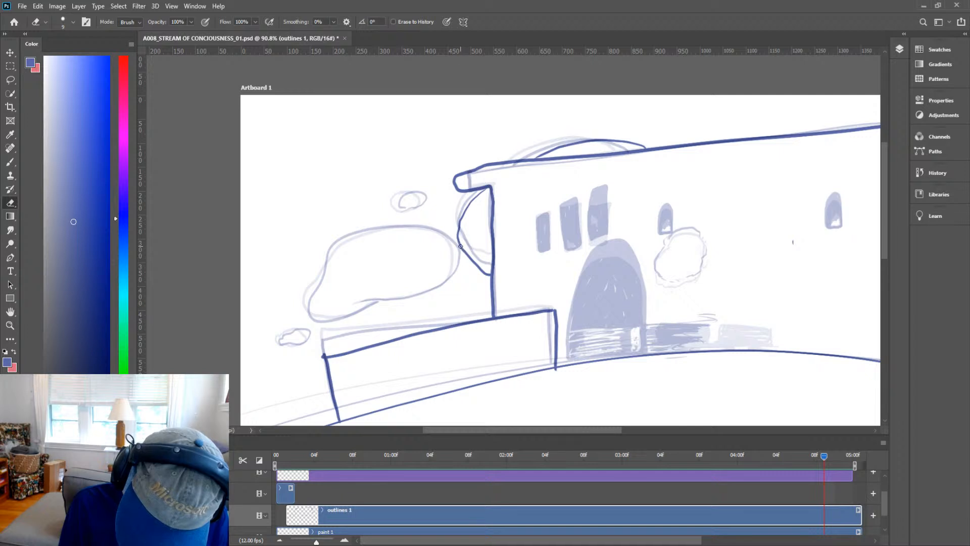
{"action": "key", "text": "b"}
{"action": "mouse_move", "coordinate": [466, 245]}
{"action": "left_mouse_down"}
{"action": "mouse_move", "coordinate": [425, 226]}
{"action": "mouse_move", "coordinate": [352, 230]}
{"action": "mouse_move", "coordinate": [314, 288]}
{"action": "mouse_move", "coordinate": [342, 323]}
{"action": "mouse_move", "coordinate": [419, 302]}
{"action": "mouse_move", "coordinate": [474, 268]}
{"action": "mouse_move", "coordinate": [464, 233]}
{"action": "mouse_move", "coordinate": [496, 219]}
{"action": "mouse_move", "coordinate": [471, 226]}
{"action": "left_mouse_up"}
{"action": "key", "text": "z"}
{"action": "key", "text": "b"}
{"action": "key", "text": "e"}
{"action": "key", "text": "b"}
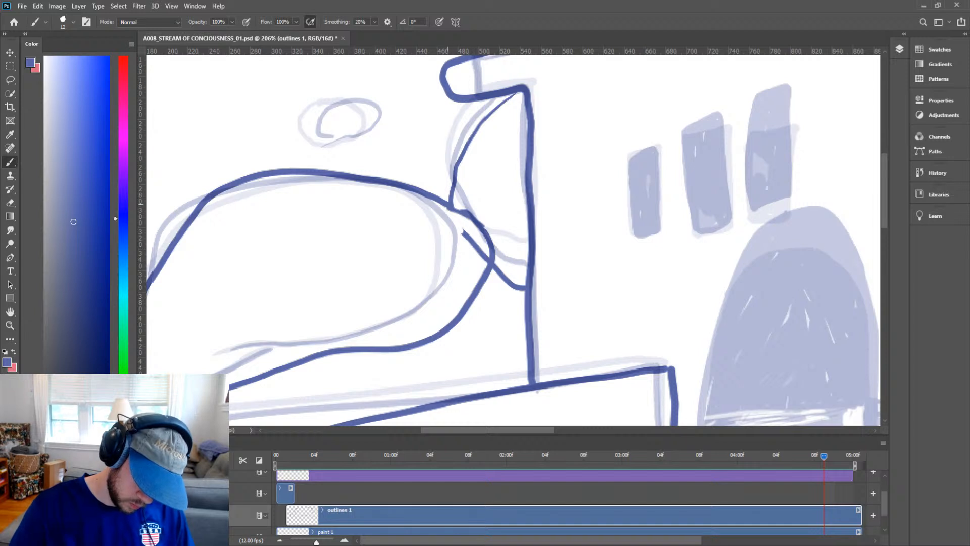
{"action": "key", "text": "e"}
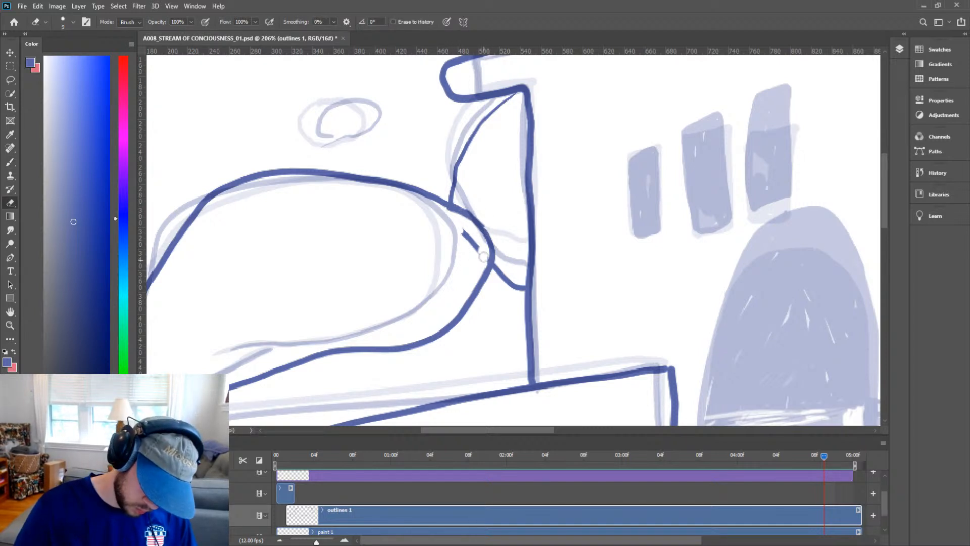
{"action": "mouse_move", "coordinate": [484, 259]}
{"action": "left_mouse_down"}
{"action": "mouse_move", "coordinate": [462, 233]}
{"action": "mouse_move", "coordinate": [472, 245]}
{"action": "left_mouse_up"}
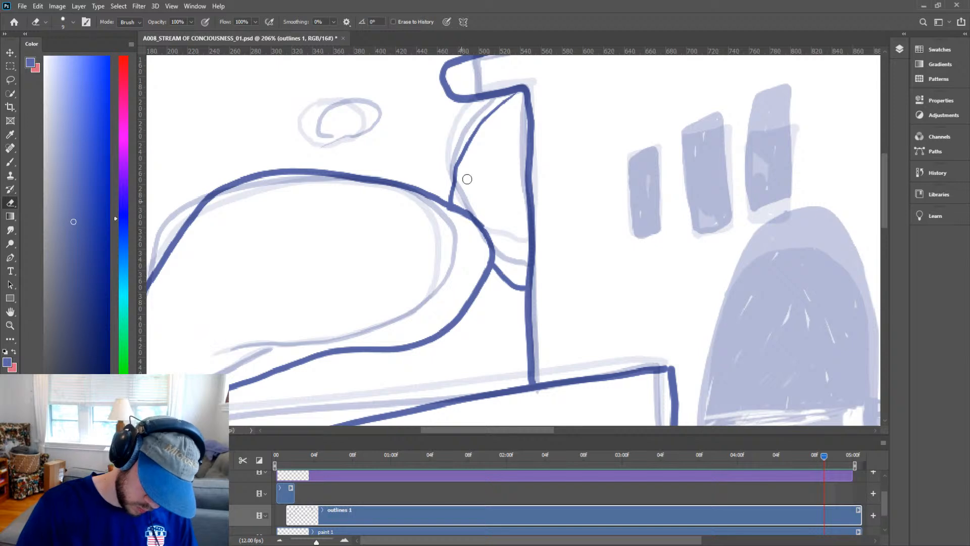
{"action": "key", "text": "z"}
Outline the small cloud beside the central arch and fill the small arched window above it solid.
{"action": "left_click_drag", "start_coordinate": [607, 230], "coordinate": [562, 268]}
{"action": "key", "text": "space"}
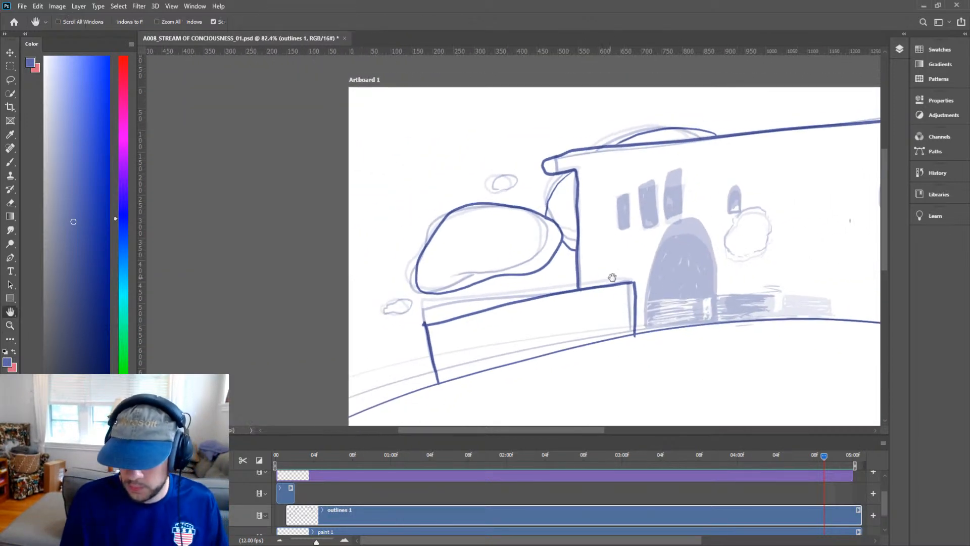
{"action": "left_click_drag", "start_coordinate": [704, 320], "coordinate": [579, 344]}
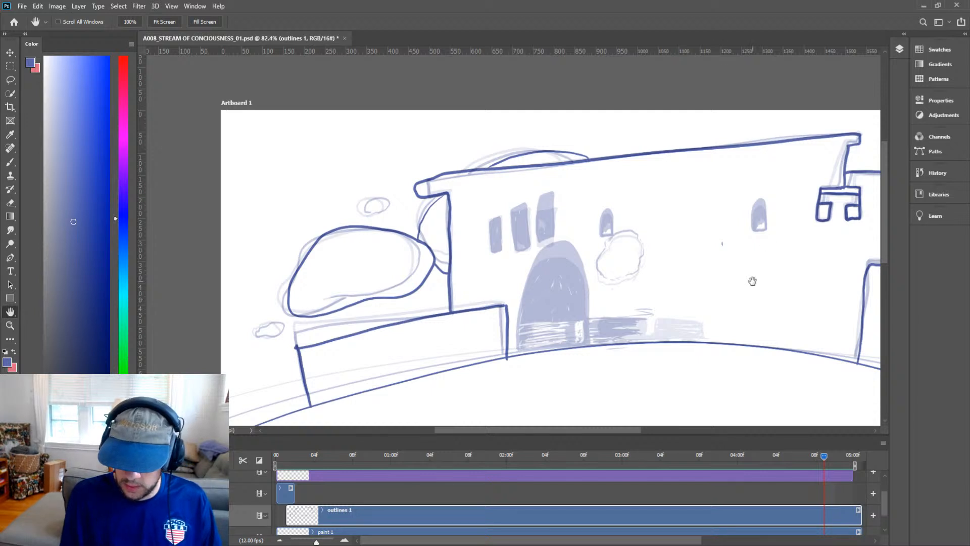
{"action": "left_click_drag", "start_coordinate": [751, 280], "coordinate": [833, 279]}
{"action": "left_click_drag", "start_coordinate": [586, 277], "coordinate": [670, 282]}
{"action": "key", "text": "z"}
{"action": "left_click_drag", "start_coordinate": [584, 244], "coordinate": [604, 238]}
{"action": "key", "text": "b"}
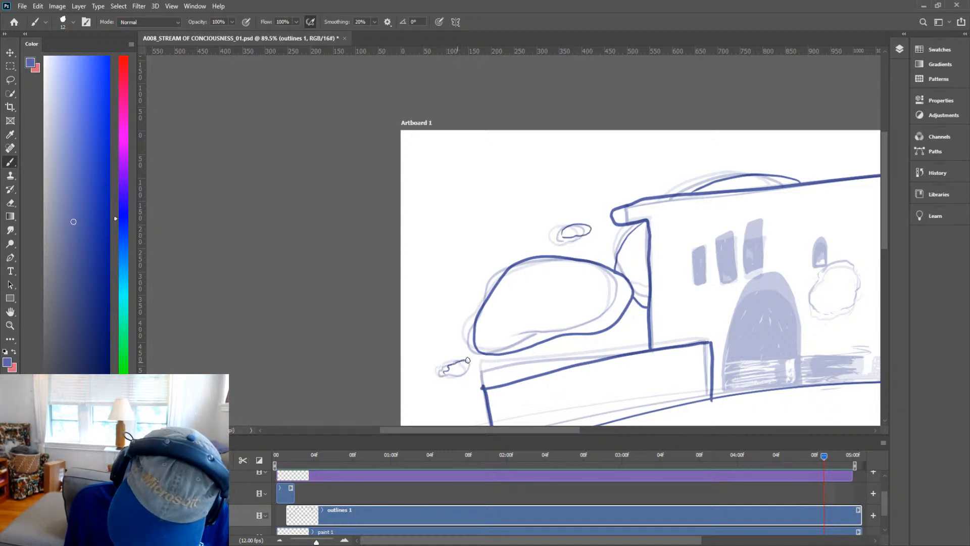
{"action": "key", "text": "h"}
{"action": "left_click_drag", "start_coordinate": [740, 328], "coordinate": [533, 224]}
{"action": "key", "text": "z"}
{"action": "left_click_drag", "start_coordinate": [736, 279], "coordinate": [575, 268]}
{"action": "left_click", "coordinate": [575, 267]}
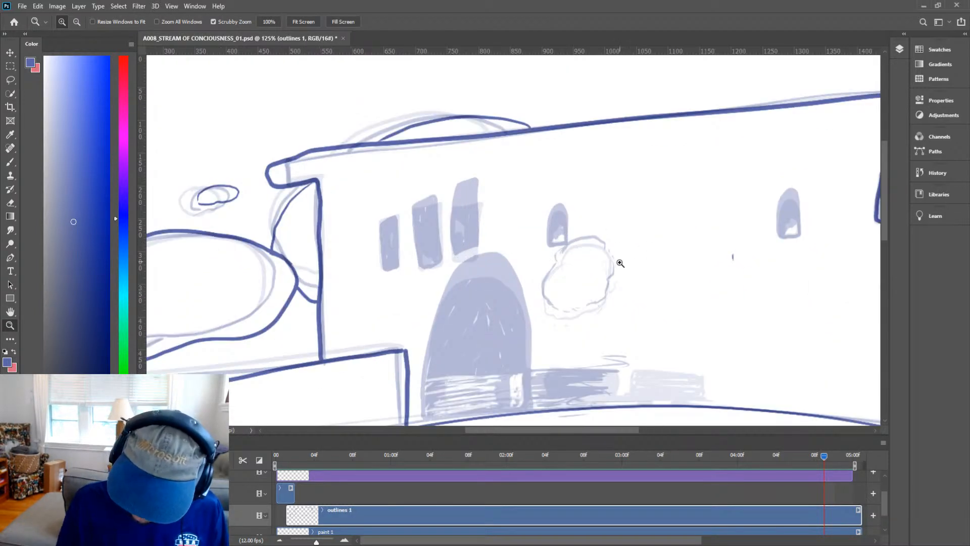
{"action": "key", "text": "b"}
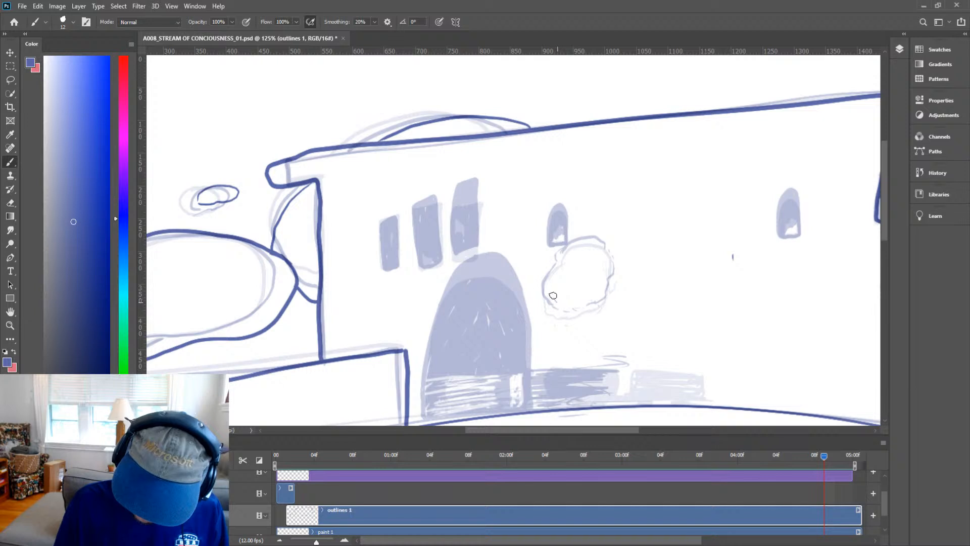
{"action": "mouse_move", "coordinate": [544, 274]}
{"action": "left_mouse_down"}
{"action": "mouse_move", "coordinate": [578, 234]}
{"action": "mouse_move", "coordinate": [602, 234]}
{"action": "mouse_move", "coordinate": [617, 243]}
{"action": "mouse_move", "coordinate": [621, 276]}
{"action": "mouse_move", "coordinate": [582, 293]}
{"action": "left_mouse_up"}
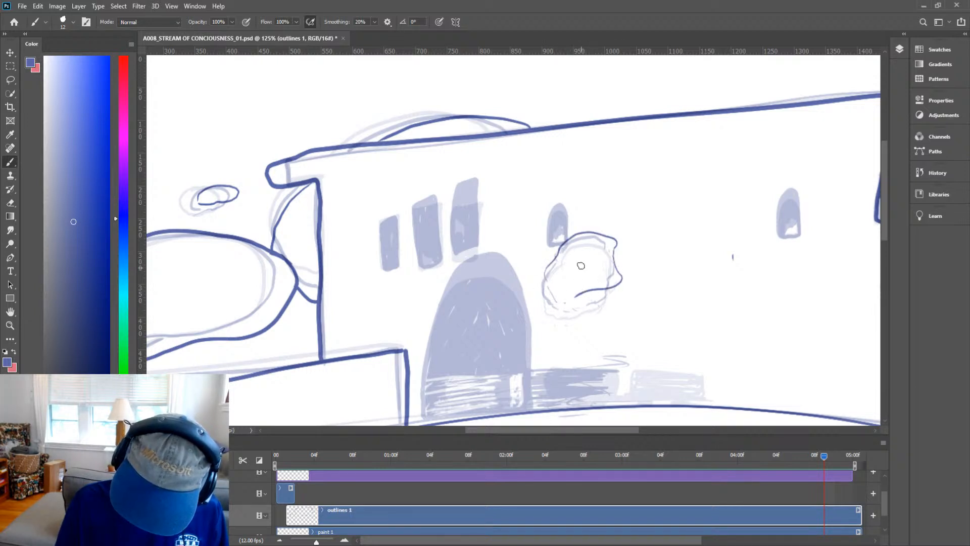
{"action": "mouse_move", "coordinate": [569, 233]}
{"action": "left_mouse_down"}
{"action": "mouse_move", "coordinate": [568, 209]}
{"action": "mouse_move", "coordinate": [552, 209]}
{"action": "mouse_move", "coordinate": [547, 240]}
{"action": "mouse_move", "coordinate": [563, 240]}
{"action": "mouse_move", "coordinate": [555, 244]}
{"action": "mouse_move", "coordinate": [553, 223]}
{"action": "mouse_move", "coordinate": [551, 231]}
{"action": "mouse_move", "coordinate": [560, 213]}
{"action": "mouse_move", "coordinate": [567, 232]}
{"action": "mouse_move", "coordinate": [559, 208]}
{"action": "left_mouse_up"}
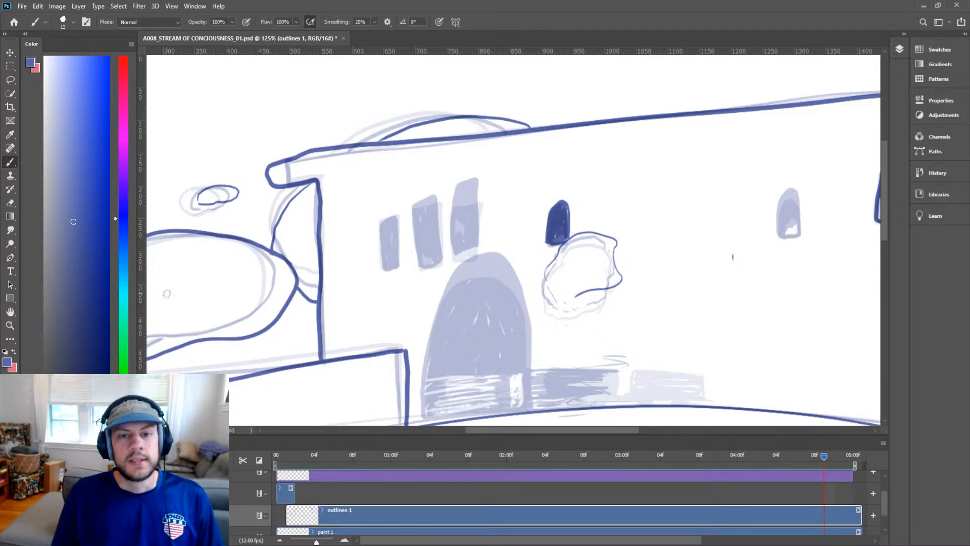
Ink the outline of the large central arched doorway down to the ground line.
{"action": "key", "text": "ctrl+space"}
{"action": "left_click_drag", "start_coordinate": [639, 201], "coordinate": [600, 258]}
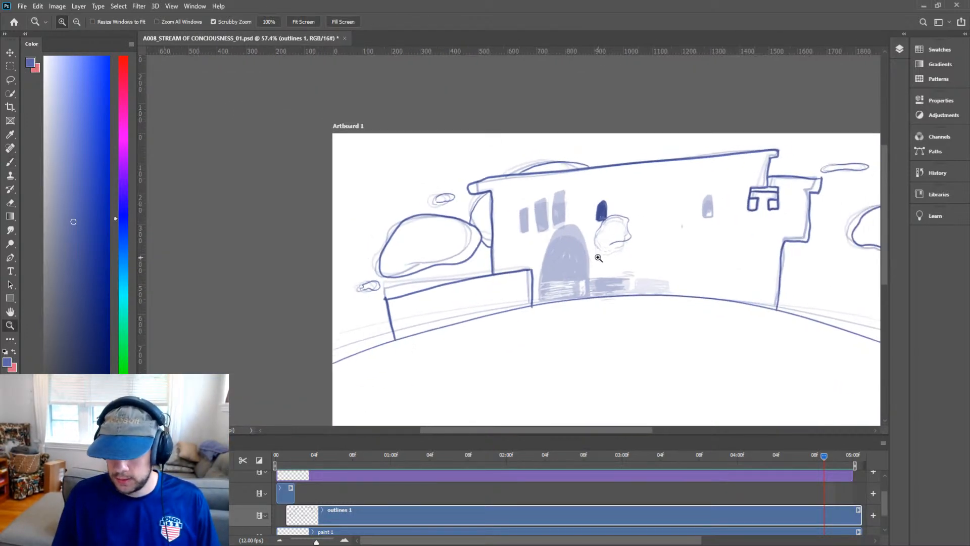
{"action": "key", "text": "space"}
{"action": "left_click_drag", "start_coordinate": [711, 282], "coordinate": [628, 242]}
{"action": "key", "text": "v"}
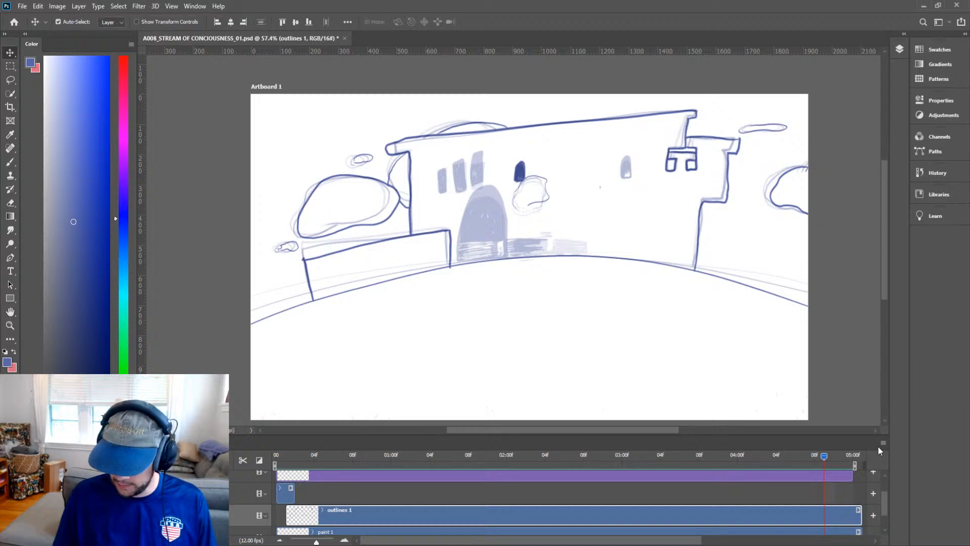
{"action": "key", "text": "z"}
{"action": "left_click", "coordinate": [503, 224]}
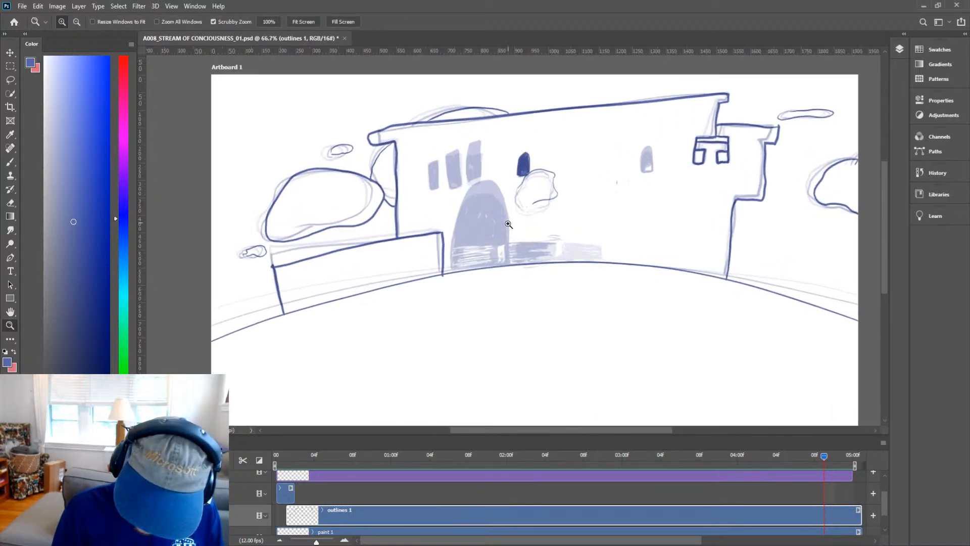
{"action": "left_click", "coordinate": [503, 226]}
{"action": "left_click", "coordinate": [504, 228]}
{"action": "key", "text": "space"}
{"action": "left_click_drag", "start_coordinate": [506, 230], "coordinate": [499, 330]}
{"action": "key", "text": "b"}
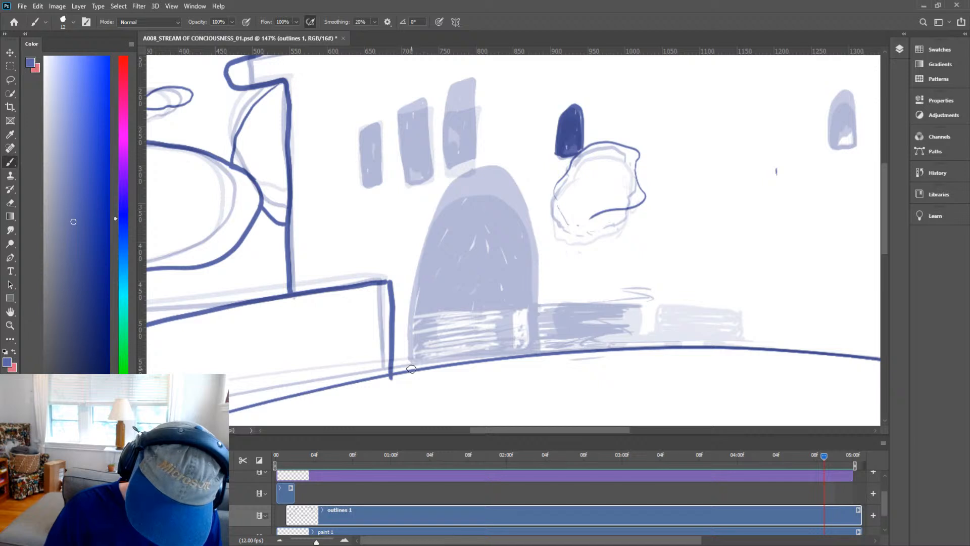
{"action": "mouse_move", "coordinate": [411, 368]}
{"action": "left_mouse_down"}
{"action": "mouse_move", "coordinate": [425, 206]}
{"action": "mouse_move", "coordinate": [460, 152]}
{"action": "mouse_move", "coordinate": [490, 145]}
{"action": "mouse_move", "coordinate": [524, 174]}
{"action": "mouse_move", "coordinate": [537, 241]}
{"action": "mouse_move", "coordinate": [537, 343]}
{"action": "left_mouse_up"}
Outline the three tall slanted windows to the left of the arch.
{"action": "key", "text": "space"}
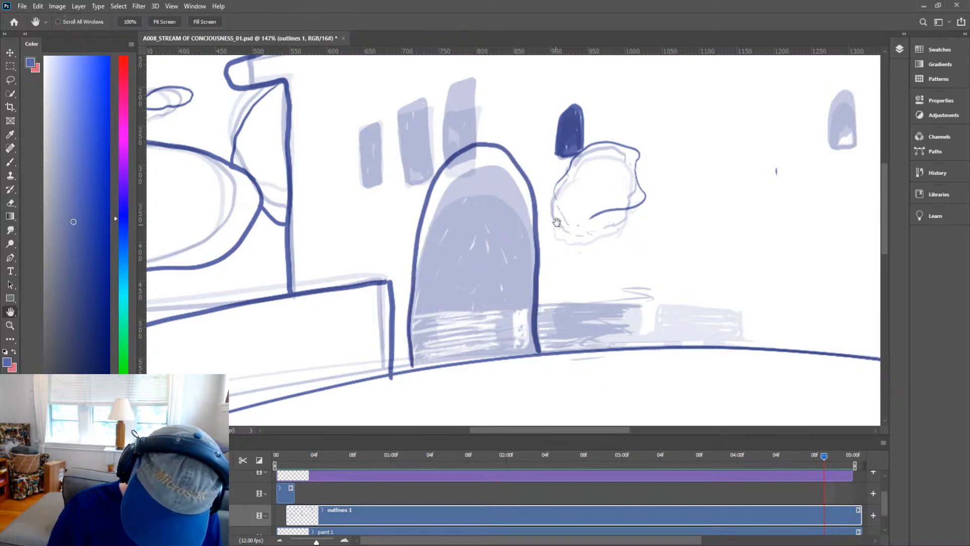
{"action": "left_click_drag", "start_coordinate": [572, 194], "coordinate": [578, 276]}
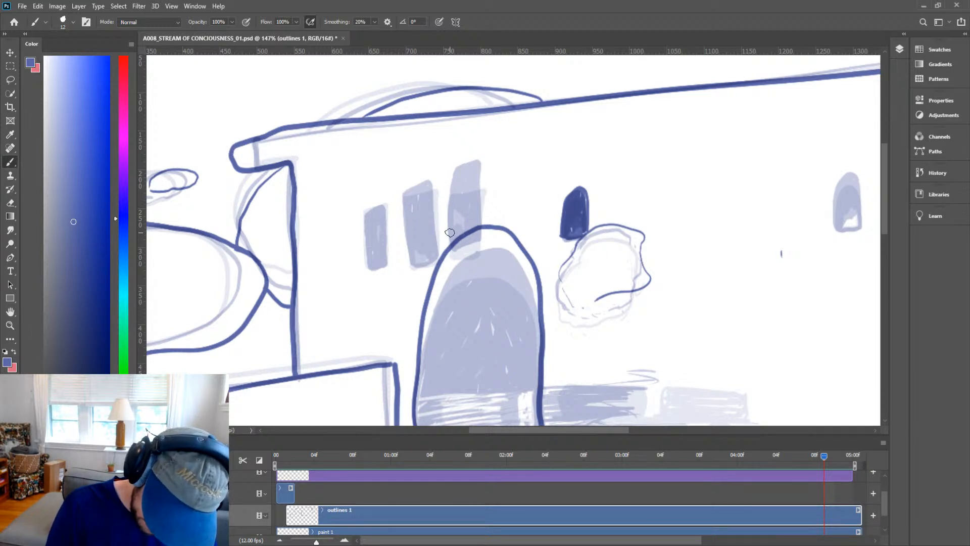
{"action": "mouse_move", "coordinate": [449, 233]}
{"action": "left_mouse_down"}
{"action": "mouse_move", "coordinate": [485, 211]}
{"action": "mouse_move", "coordinate": [488, 147]}
{"action": "mouse_move", "coordinate": [450, 166]}
{"action": "mouse_move", "coordinate": [447, 230]}
{"action": "left_mouse_up"}
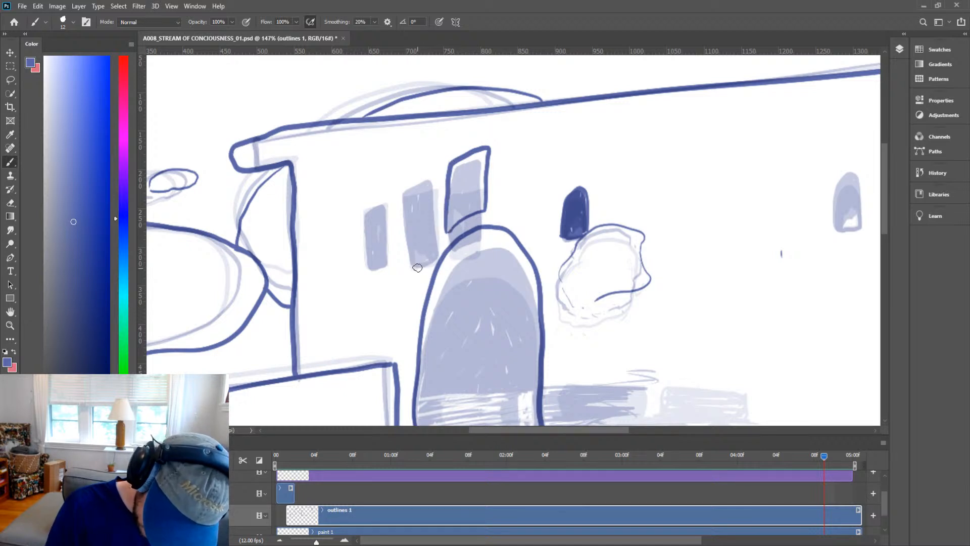
{"action": "mouse_move", "coordinate": [417, 261]}
{"action": "left_mouse_down"}
{"action": "mouse_move", "coordinate": [435, 225]}
{"action": "mouse_move", "coordinate": [431, 169]}
{"action": "mouse_move", "coordinate": [410, 177]}
{"action": "mouse_move", "coordinate": [405, 245]}
{"action": "mouse_move", "coordinate": [416, 267]}
{"action": "mouse_move", "coordinate": [388, 238]}
{"action": "mouse_move", "coordinate": [380, 202]}
{"action": "mouse_move", "coordinate": [363, 237]}
{"action": "mouse_move", "coordinate": [368, 273]}
{"action": "left_mouse_up"}
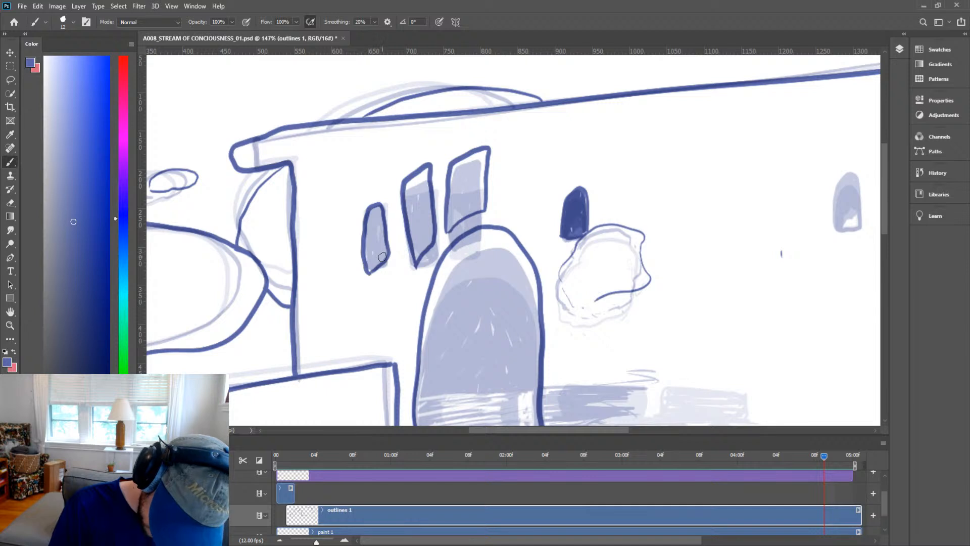
Outline the small arched window to the right of the central arch.
{"action": "mouse_move", "coordinate": [747, 227]}
{"action": "left_mouse_down"}
{"action": "mouse_move", "coordinate": [656, 303]}
{"action": "mouse_move", "coordinate": [576, 329]}
{"action": "left_mouse_up"}
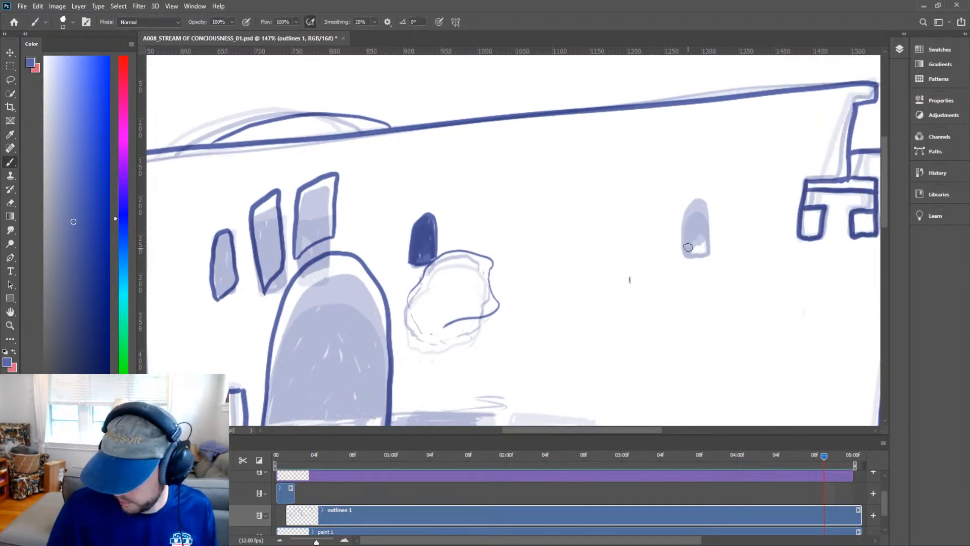
{"action": "mouse_move", "coordinate": [682, 246]}
{"action": "left_mouse_down"}
{"action": "mouse_move", "coordinate": [682, 209]}
{"action": "mouse_move", "coordinate": [696, 195]}
{"action": "mouse_move", "coordinate": [706, 254]}
{"action": "mouse_move", "coordinate": [681, 256]}
{"action": "mouse_move", "coordinate": [682, 241]}
{"action": "mouse_move", "coordinate": [707, 226]}
{"action": "mouse_move", "coordinate": [668, 279]}
{"action": "left_mouse_up"}
{"action": "key", "text": "z"}
{"action": "key", "text": "space"}
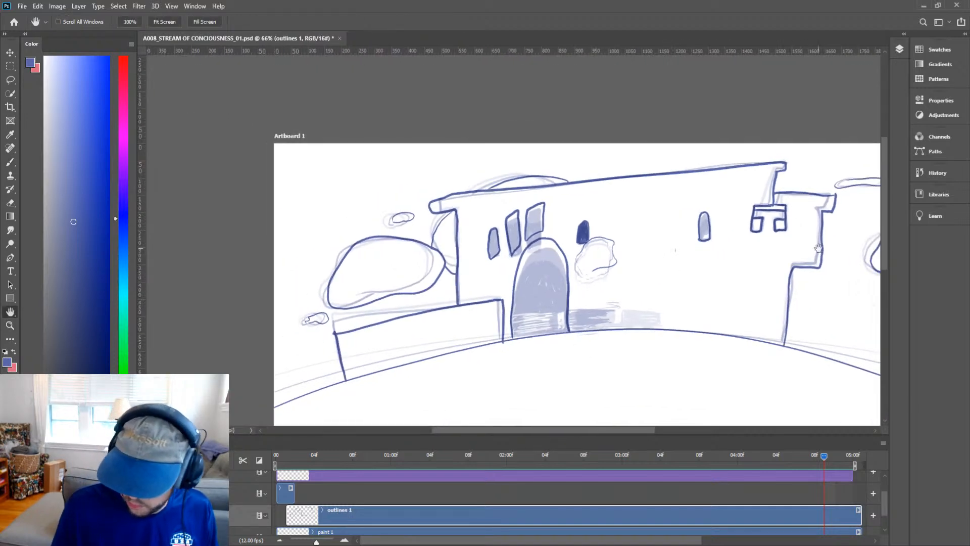
Touch up the right tower's wall line near the ground on the inked frame.
{"action": "left_click_drag", "start_coordinate": [774, 313], "coordinate": [745, 303]}
{"action": "key", "text": "z"}
{"action": "left_click_drag", "start_coordinate": [764, 304], "coordinate": [828, 308]}
{"action": "key", "text": "space"}
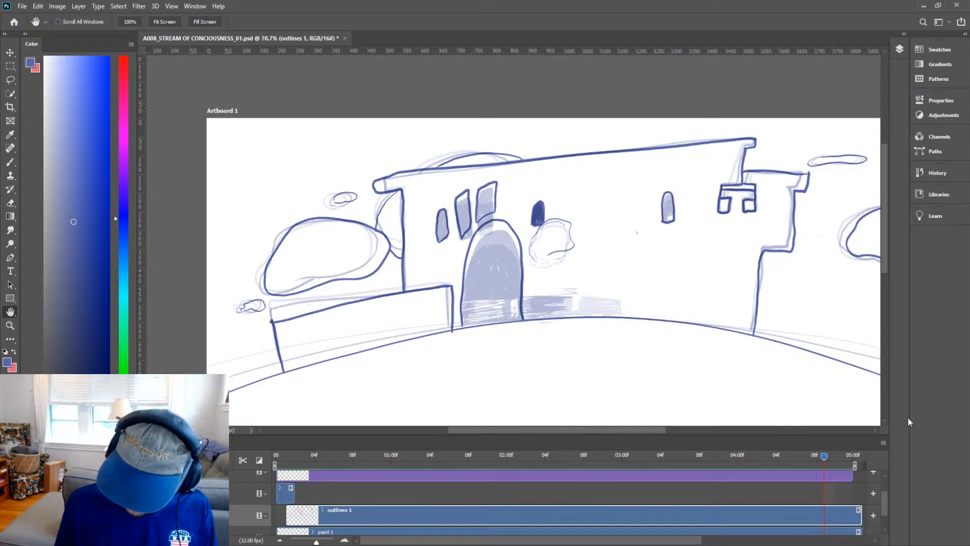
Play back the animation from the start to review the inked frames.
{"action": "key", "text": "space"}
{"action": "left_click_drag", "start_coordinate": [794, 454], "coordinate": [276, 466]}
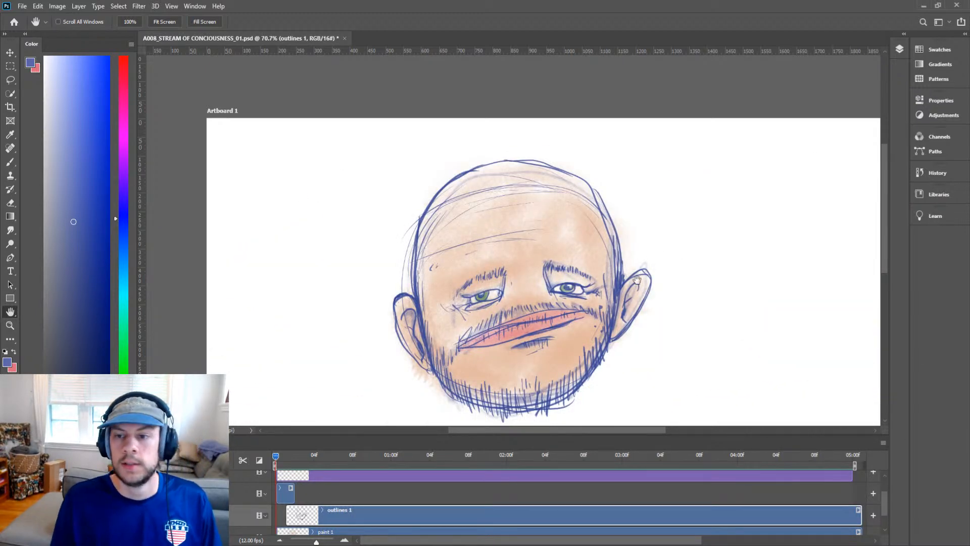
{"action": "left_click_drag", "start_coordinate": [633, 311], "coordinate": [598, 233]}
{"action": "key", "text": "z"}
{"action": "left_click", "coordinate": [592, 222], "text": "alt"}
{"action": "left_click", "coordinate": [592, 222], "text": "alt"}
{"action": "key", "text": "space"}
{"action": "key", "text": "space"}
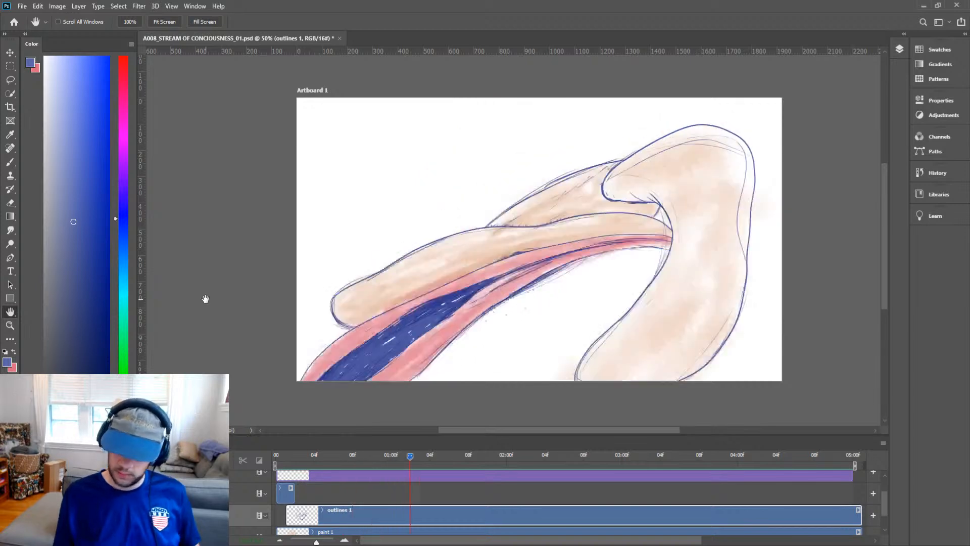
{"action": "key", "text": "space"}
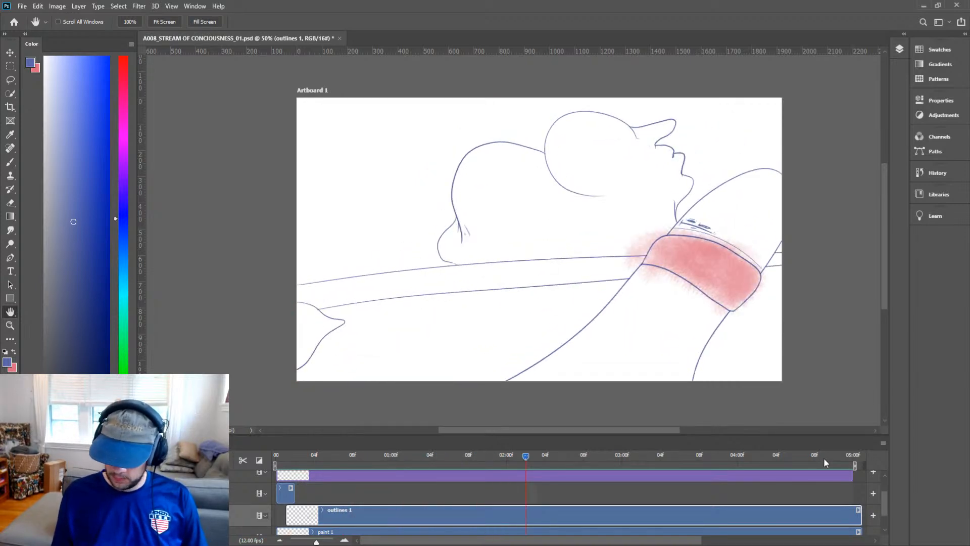
{"action": "mouse_move", "coordinate": [823, 456]}
{"action": "left_mouse_down"}
{"action": "mouse_move", "coordinate": [815, 457]}
{"action": "mouse_move", "coordinate": [831, 460]}
{"action": "left_mouse_up"}
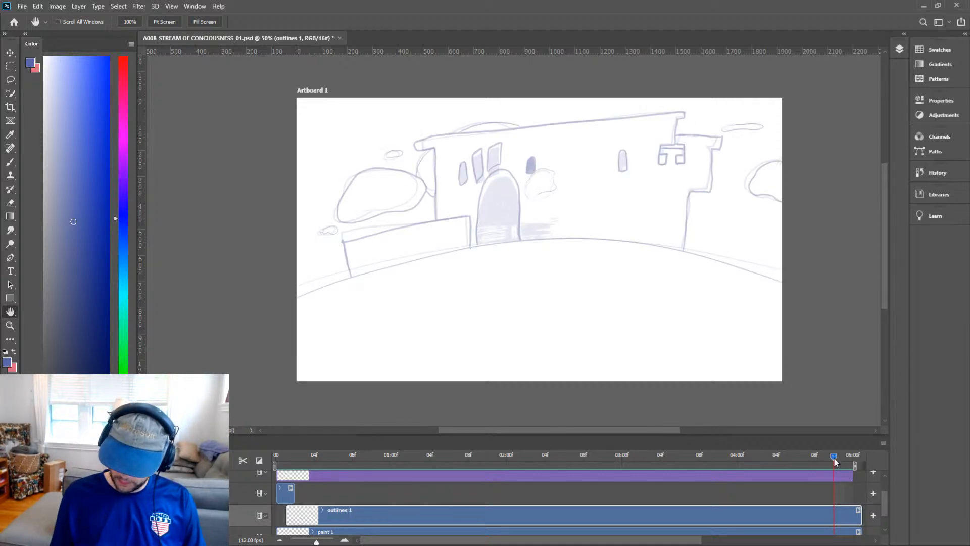
{"action": "left_click_drag", "start_coordinate": [833, 457], "coordinate": [824, 455]}
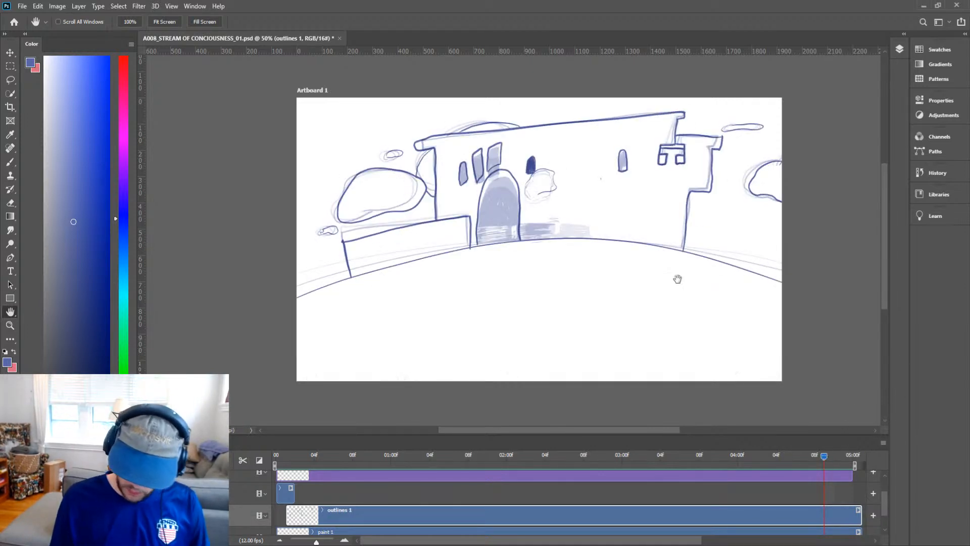
{"action": "key", "text": "ctrl+space"}
{"action": "left_click_drag", "start_coordinate": [595, 226], "coordinate": [638, 212]}
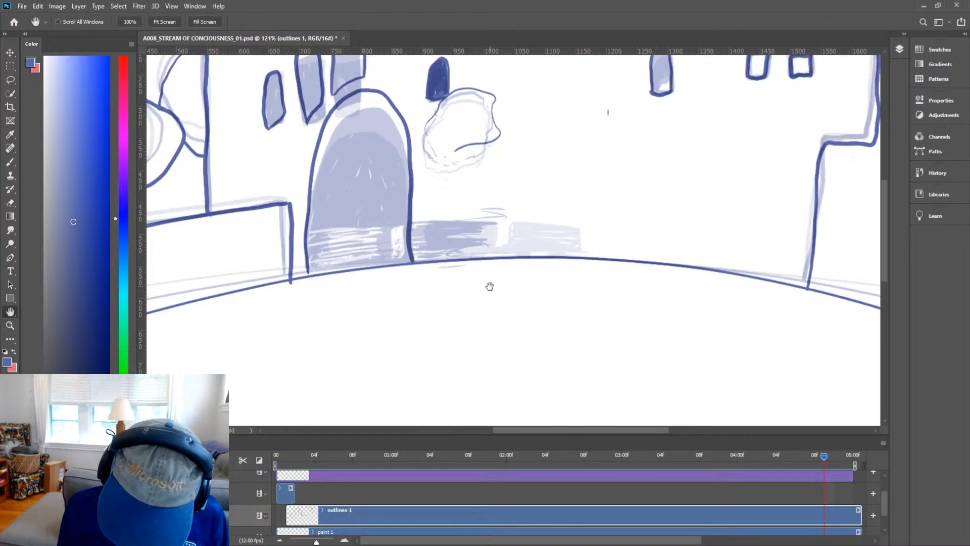
{"action": "mouse_move", "coordinate": [490, 285]}
{"action": "left_mouse_down"}
{"action": "mouse_move", "coordinate": [714, 347]}
{"action": "mouse_move", "coordinate": [725, 272]}
{"action": "mouse_move", "coordinate": [687, 247]}
{"action": "mouse_move", "coordinate": [684, 279]}
{"action": "left_mouse_up"}
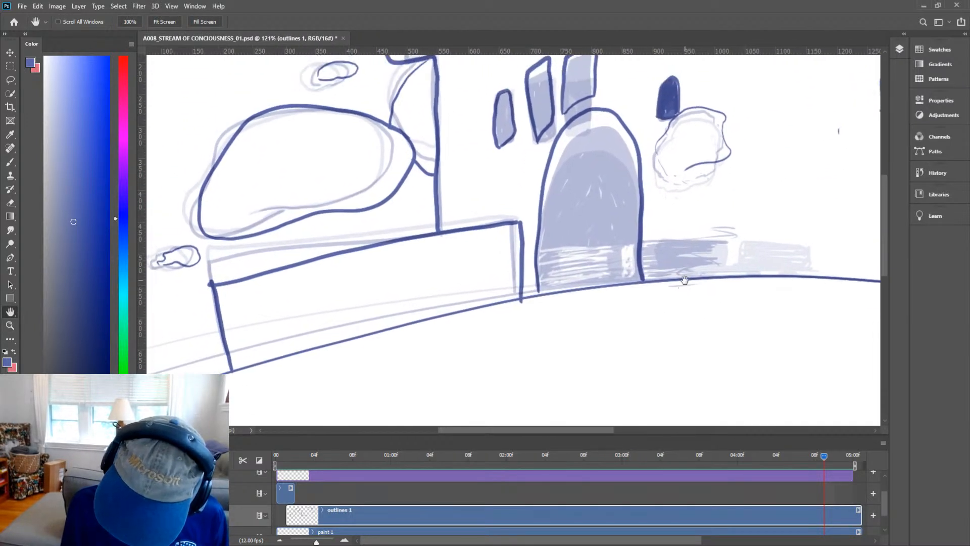
{"action": "key", "text": "b"}
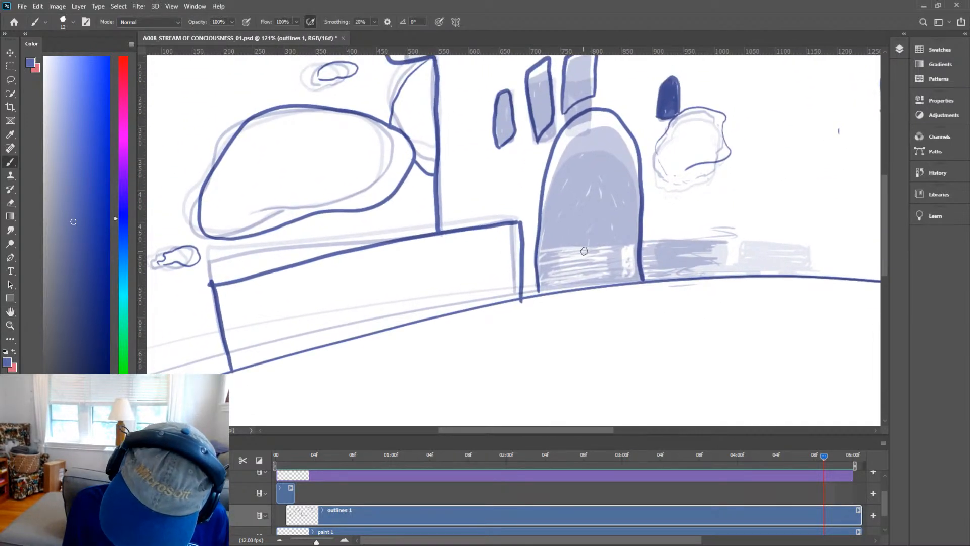
{"action": "mouse_move", "coordinate": [567, 251]}
{"action": "left_mouse_down"}
{"action": "mouse_move", "coordinate": [589, 246]}
{"action": "mouse_move", "coordinate": [576, 250]}
{"action": "mouse_move", "coordinate": [591, 269]}
{"action": "mouse_move", "coordinate": [586, 258]}
{"action": "mouse_move", "coordinate": [584, 287]}
{"action": "mouse_move", "coordinate": [560, 289]}
{"action": "mouse_move", "coordinate": [603, 217]}
{"action": "mouse_move", "coordinate": [568, 257]}
{"action": "left_mouse_up"}
{"action": "key", "text": "z"}
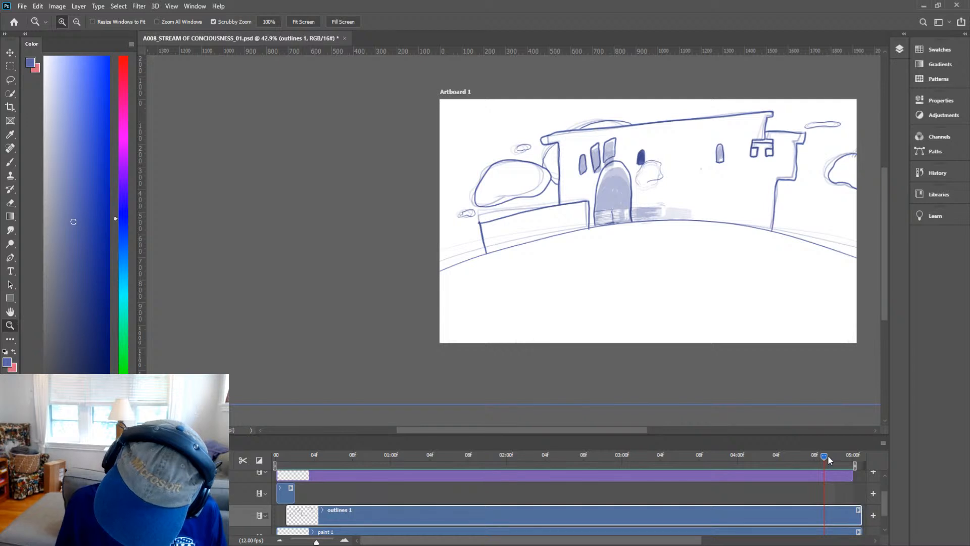
Advance to the next sketch frame and ink the long curved ground line across it.
{"action": "left_click_drag", "start_coordinate": [827, 458], "coordinate": [835, 456]}
{"action": "key", "text": "h"}
{"action": "left_click_drag", "start_coordinate": [724, 280], "coordinate": [631, 301]}
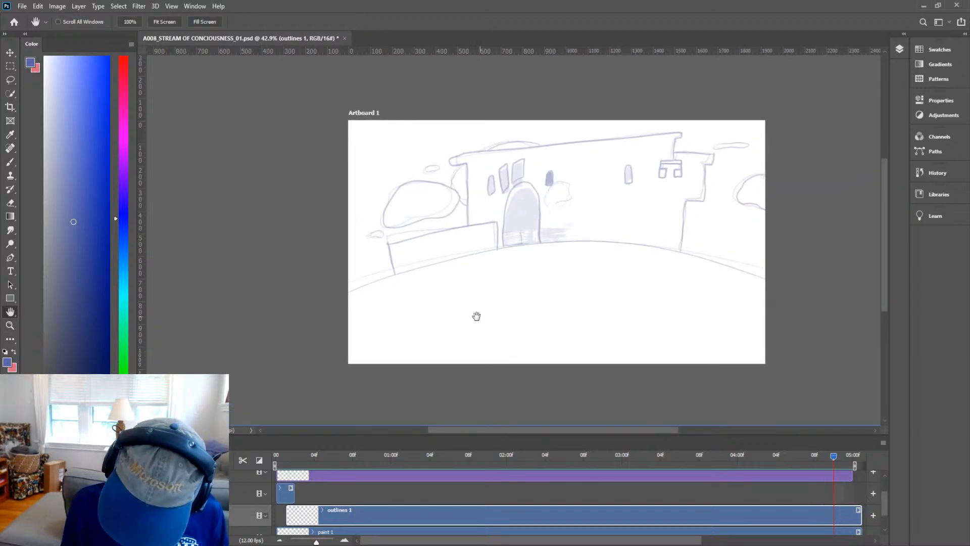
{"action": "key", "text": "b"}
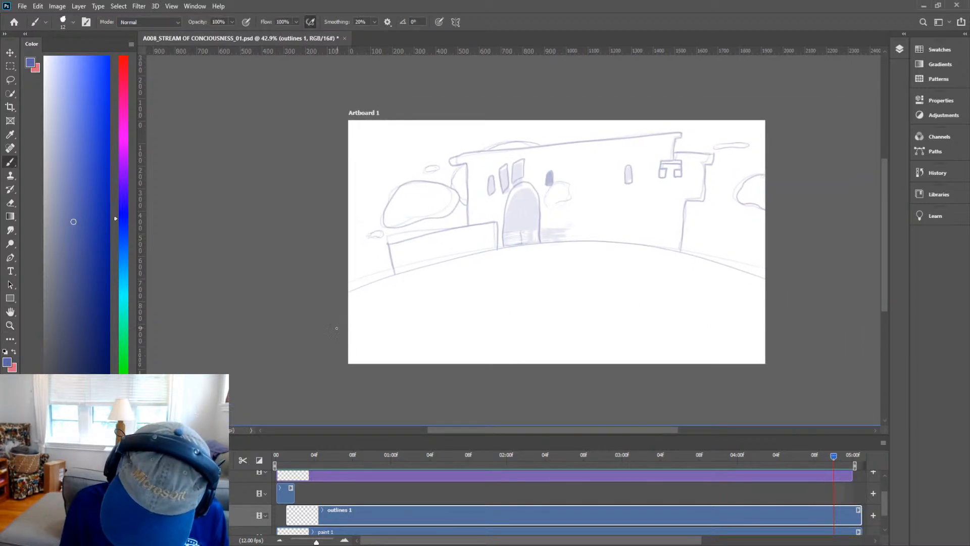
{"action": "mouse_move", "coordinate": [353, 311]}
{"action": "left_mouse_down"}
{"action": "mouse_move", "coordinate": [396, 278]}
{"action": "mouse_move", "coordinate": [471, 246]}
{"action": "mouse_move", "coordinate": [568, 228]}
{"action": "mouse_move", "coordinate": [689, 240]}
{"action": "mouse_move", "coordinate": [763, 273]}
{"action": "left_mouse_up"}
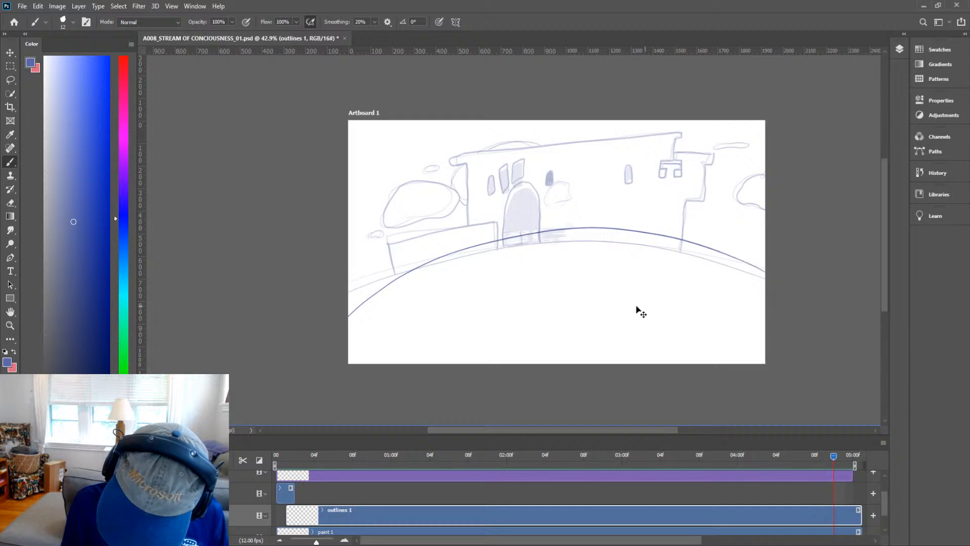
{"action": "key", "text": "ctrl+z"}
{"action": "mouse_move", "coordinate": [347, 317]}
{"action": "left_mouse_down"}
{"action": "mouse_move", "coordinate": [482, 257]}
{"action": "mouse_move", "coordinate": [635, 247]}
{"action": "mouse_move", "coordinate": [796, 302]}
{"action": "left_mouse_up"}
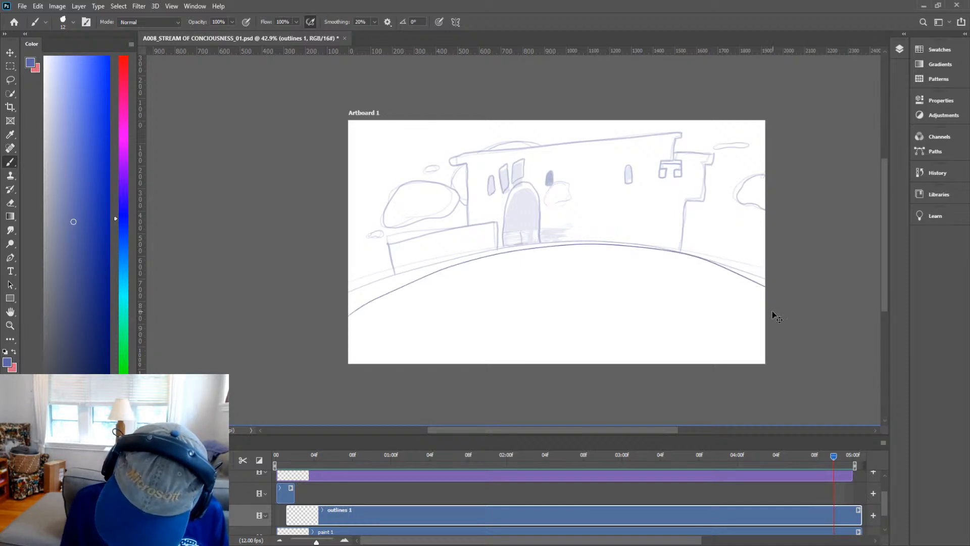
Outline the low front wall on the left side of the castle.
{"action": "scroll", "coordinate": [595, 238], "scroll_direction": "up", "scroll_amount": 1}
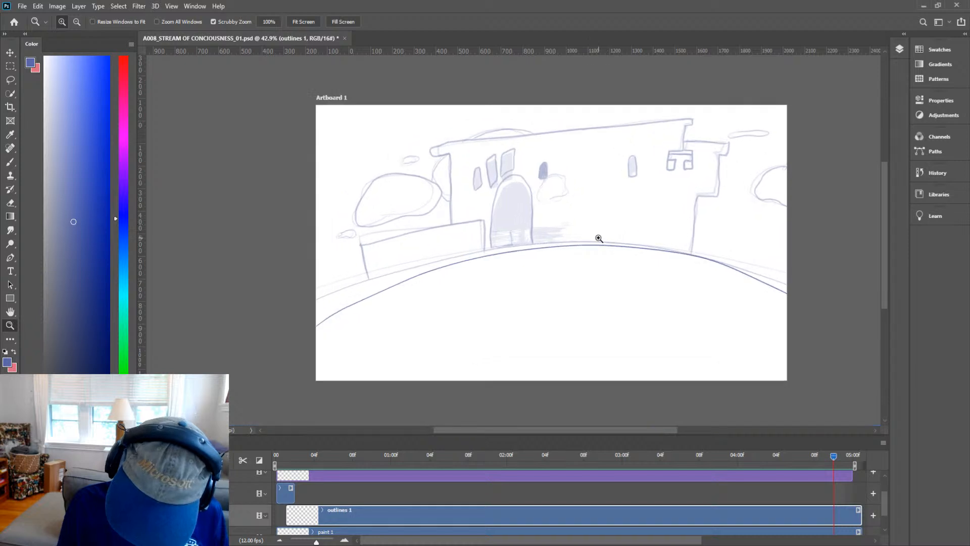
{"action": "key", "text": "h"}
{"action": "left_click_drag", "start_coordinate": [570, 281], "coordinate": [557, 315]}
{"action": "key", "text": "z"}
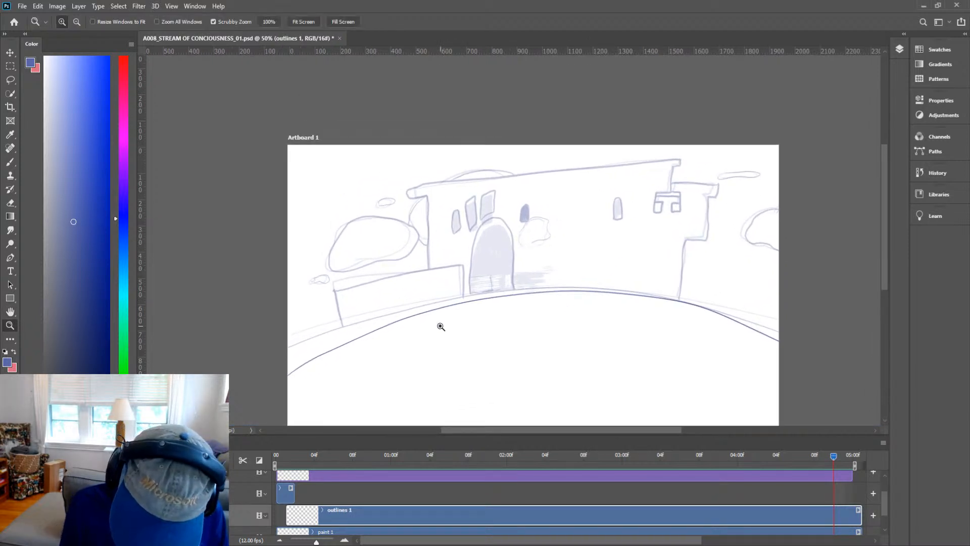
{"action": "left_click", "coordinate": [440, 321]}
{"action": "key", "text": "b"}
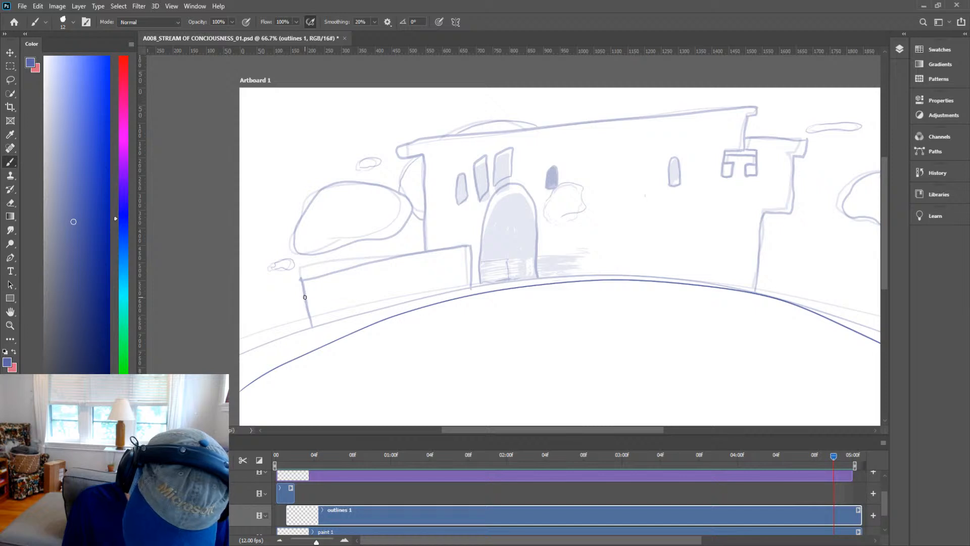
{"action": "left_click_drag", "start_coordinate": [304, 297], "coordinate": [460, 254]}
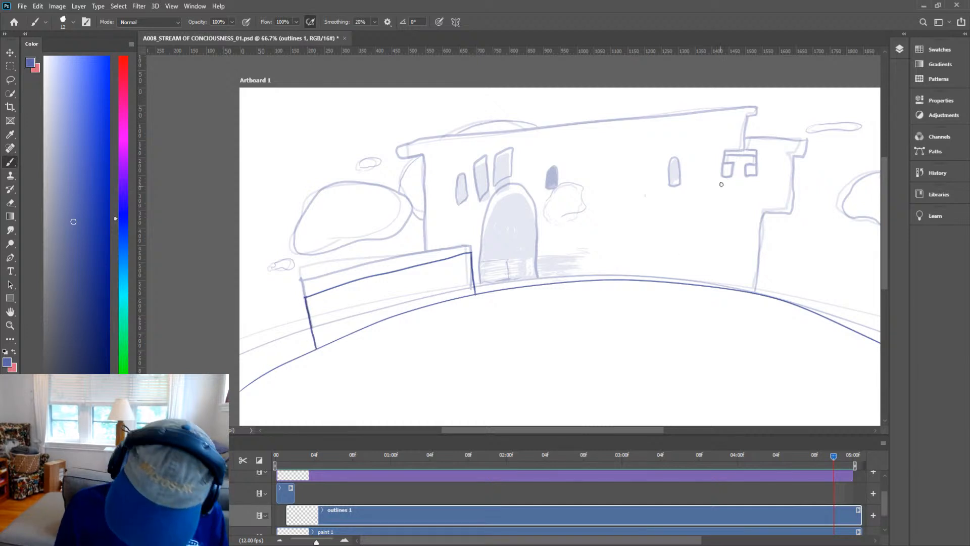
Ink the main building's left wall, roofline, square window notch and right tower outline.
{"action": "mouse_move", "coordinate": [428, 263]}
{"action": "left_mouse_down"}
{"action": "mouse_move", "coordinate": [421, 161]}
{"action": "mouse_move", "coordinate": [398, 158]}
{"action": "mouse_move", "coordinate": [391, 148]}
{"action": "mouse_move", "coordinate": [400, 141]}
{"action": "mouse_move", "coordinate": [758, 106]}
{"action": "mouse_move", "coordinate": [744, 148]}
{"action": "mouse_move", "coordinate": [722, 150]}
{"action": "mouse_move", "coordinate": [719, 175]}
{"action": "mouse_move", "coordinate": [731, 176]}
{"action": "mouse_move", "coordinate": [723, 165]}
{"action": "left_mouse_up"}
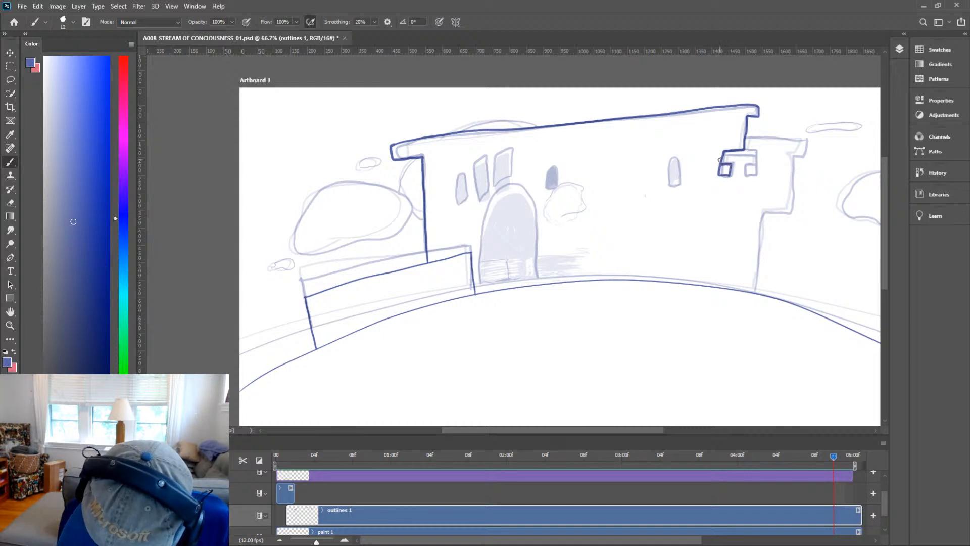
{"action": "mouse_move", "coordinate": [756, 288]}
{"action": "left_mouse_down"}
{"action": "mouse_move", "coordinate": [759, 227]}
{"action": "mouse_move", "coordinate": [768, 213]}
{"action": "mouse_move", "coordinate": [794, 213]}
{"action": "mouse_move", "coordinate": [794, 161]}
{"action": "mouse_move", "coordinate": [811, 156]}
{"action": "mouse_move", "coordinate": [812, 138]}
{"action": "left_mouse_up"}
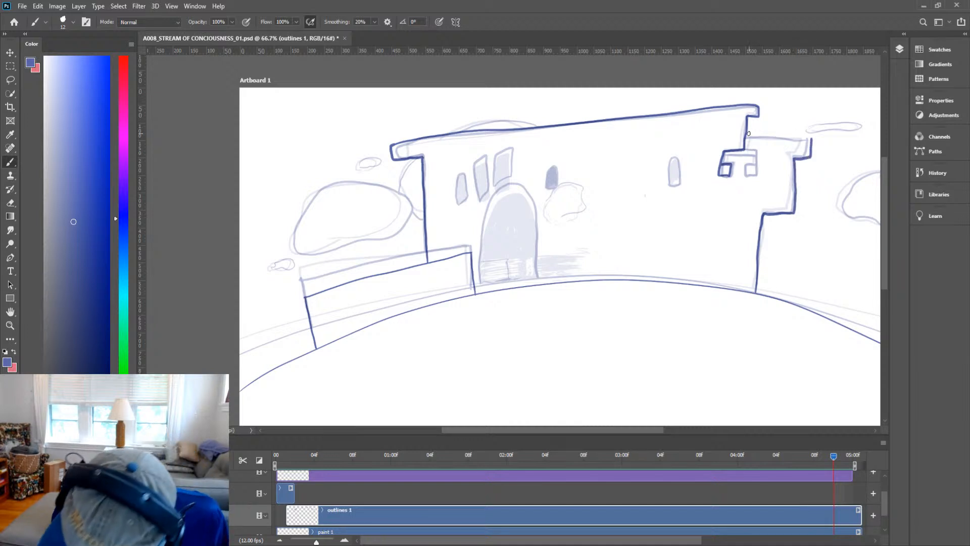
{"action": "left_click_drag", "start_coordinate": [749, 133], "coordinate": [811, 139]}
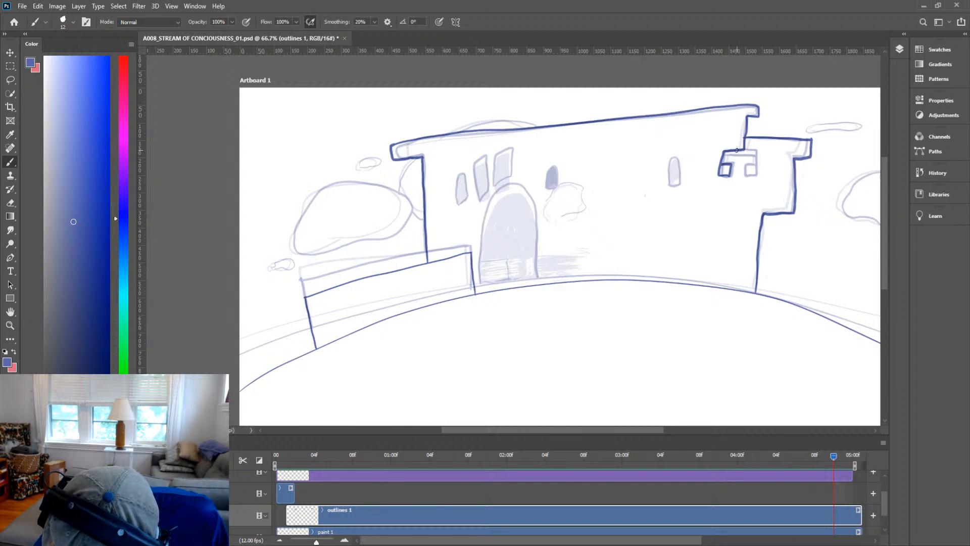
{"action": "mouse_move", "coordinate": [735, 150]}
{"action": "left_mouse_down"}
{"action": "mouse_move", "coordinate": [750, 153]}
{"action": "mouse_move", "coordinate": [754, 174]}
{"action": "mouse_move", "coordinate": [748, 165]}
{"action": "left_mouse_up"}
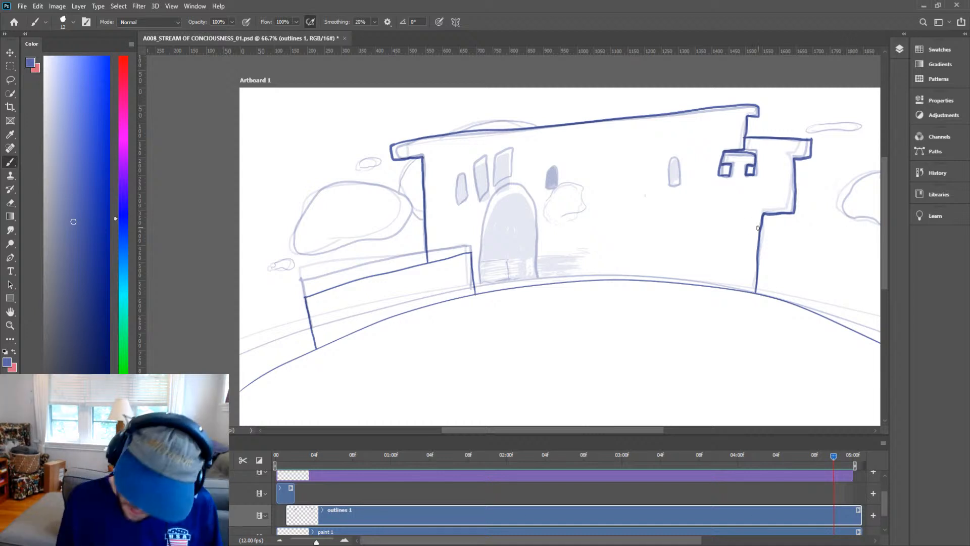
Outline the bush at the right edge and the small cloud above the tower.
{"action": "key", "text": "z"}
{"action": "mouse_move", "coordinate": [789, 221]}
{"action": "left_mouse_down"}
{"action": "mouse_move", "coordinate": [741, 262]}
{"action": "mouse_move", "coordinate": [774, 251]}
{"action": "left_mouse_up"}
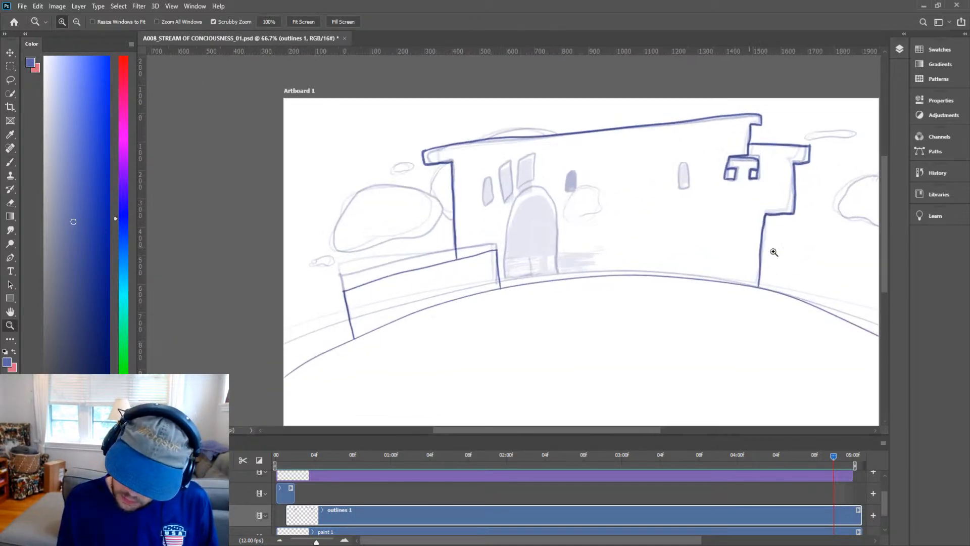
{"action": "key", "text": "h"}
{"action": "left_click_drag", "start_coordinate": [836, 220], "coordinate": [736, 262]}
{"action": "key", "text": "b"}
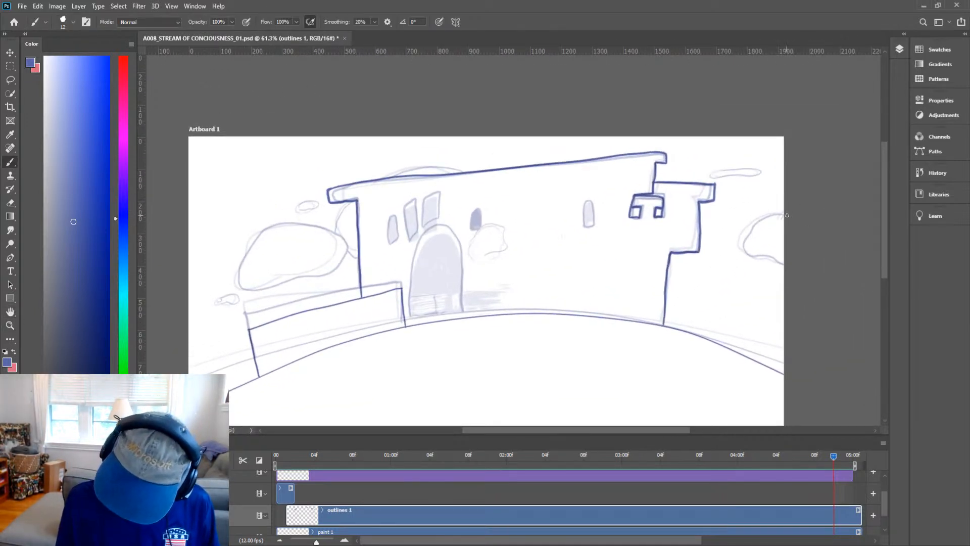
{"action": "mouse_move", "coordinate": [781, 216]}
{"action": "left_mouse_down"}
{"action": "mouse_move", "coordinate": [751, 243]}
{"action": "mouse_move", "coordinate": [782, 262]}
{"action": "left_mouse_up"}
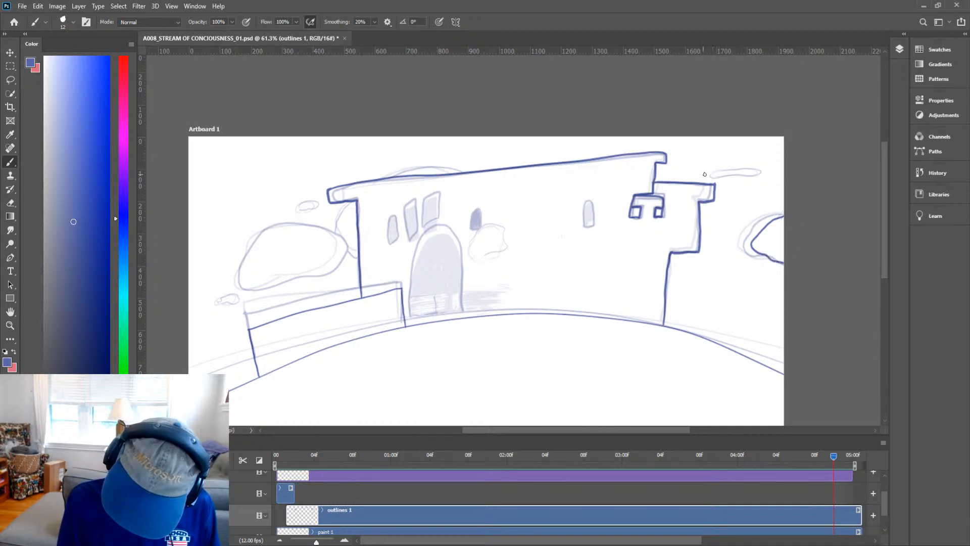
{"action": "mouse_move", "coordinate": [704, 174]}
{"action": "left_mouse_down"}
{"action": "mouse_move", "coordinate": [763, 174]}
{"action": "mouse_move", "coordinate": [703, 177]}
{"action": "left_mouse_up"}
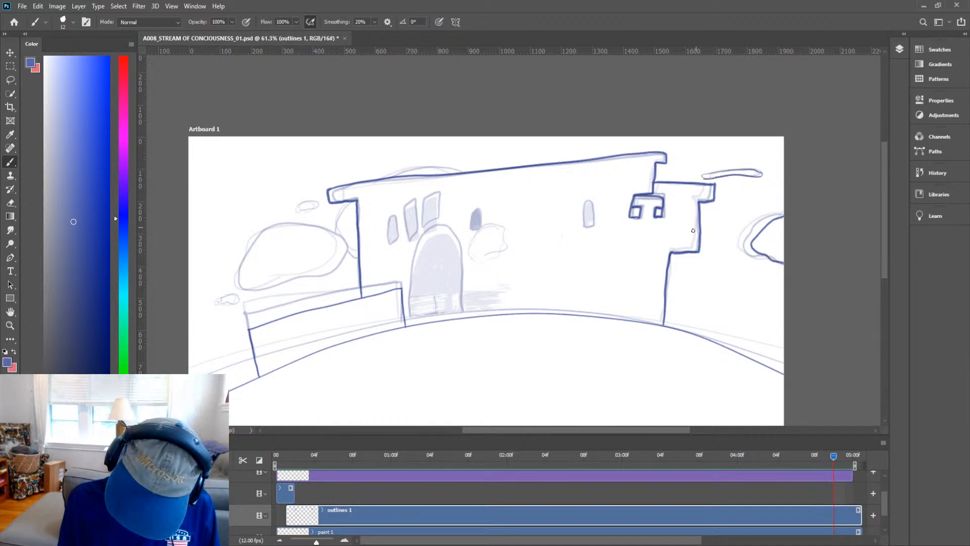
Ink the outline of the central arched doorway.
{"action": "key", "text": "space"}
{"action": "left_click_drag", "start_coordinate": [613, 287], "coordinate": [788, 279]}
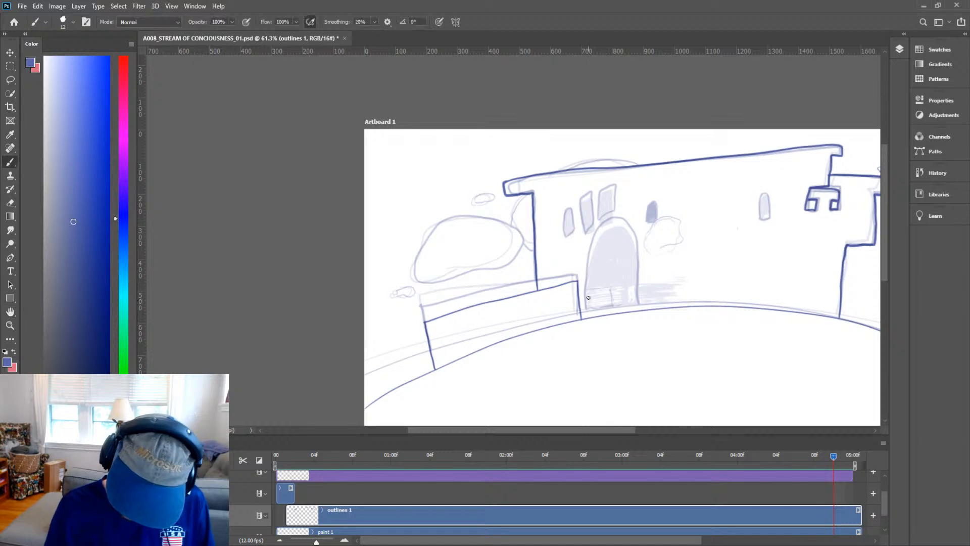
{"action": "mouse_move", "coordinate": [588, 318]}
{"action": "left_mouse_down"}
{"action": "mouse_move", "coordinate": [590, 248]}
{"action": "mouse_move", "coordinate": [610, 214]}
{"action": "mouse_move", "coordinate": [637, 207]}
{"action": "mouse_move", "coordinate": [648, 241]}
{"action": "mouse_move", "coordinate": [638, 303]}
{"action": "left_mouse_up"}
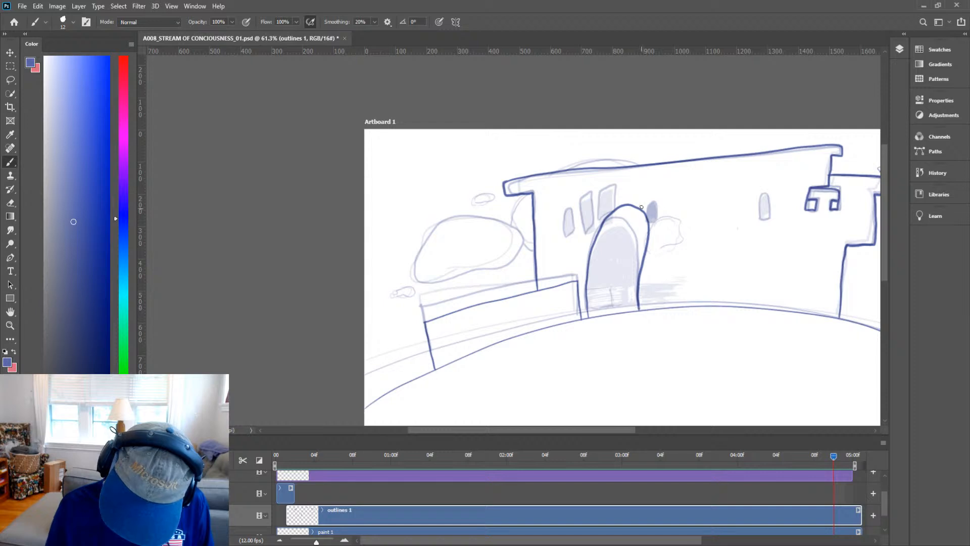
Outline the two tall slanted windows left of the arch and fill the outer one solid.
{"action": "key", "text": "z"}
{"action": "mouse_move", "coordinate": [609, 212]}
{"action": "left_mouse_down"}
{"action": "mouse_move", "coordinate": [621, 193]}
{"action": "mouse_move", "coordinate": [620, 146]}
{"action": "mouse_move", "coordinate": [604, 155]}
{"action": "mouse_move", "coordinate": [593, 216]}
{"action": "left_mouse_up"}
{"action": "key", "text": "b"}
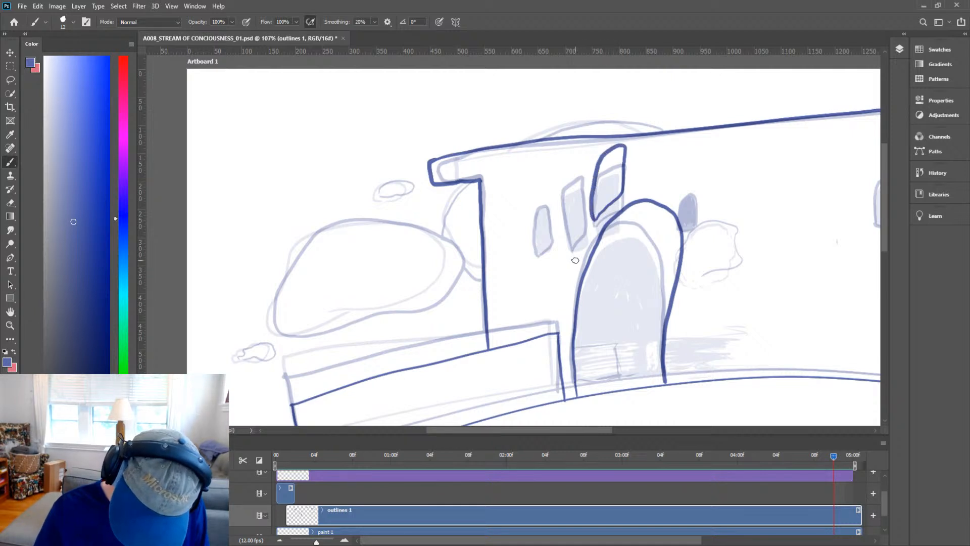
{"action": "mouse_move", "coordinate": [574, 269]}
{"action": "left_mouse_down"}
{"action": "mouse_move", "coordinate": [587, 240]}
{"action": "mouse_move", "coordinate": [572, 183]}
{"action": "mouse_move", "coordinate": [563, 186]}
{"action": "mouse_move", "coordinate": [574, 268]}
{"action": "left_mouse_up"}
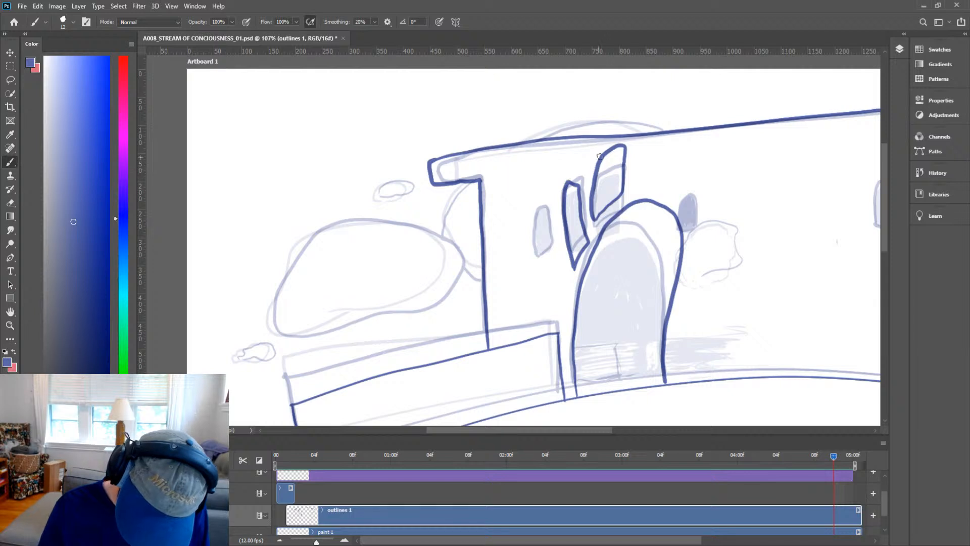
{"action": "mouse_move", "coordinate": [566, 187]}
{"action": "left_mouse_down"}
{"action": "mouse_move", "coordinate": [582, 173]}
{"action": "mouse_move", "coordinate": [578, 216]}
{"action": "mouse_move", "coordinate": [572, 183]}
{"action": "mouse_move", "coordinate": [567, 207]}
{"action": "mouse_move", "coordinate": [570, 182]}
{"action": "mouse_move", "coordinate": [565, 210]}
{"action": "mouse_move", "coordinate": [578, 174]}
{"action": "mouse_move", "coordinate": [574, 246]}
{"action": "mouse_move", "coordinate": [580, 174]}
{"action": "mouse_move", "coordinate": [573, 213]}
{"action": "mouse_move", "coordinate": [584, 239]}
{"action": "mouse_move", "coordinate": [576, 250]}
{"action": "mouse_move", "coordinate": [572, 236]}
{"action": "mouse_move", "coordinate": [574, 256]}
{"action": "mouse_move", "coordinate": [583, 236]}
{"action": "left_mouse_up"}
{"action": "key", "text": "space"}
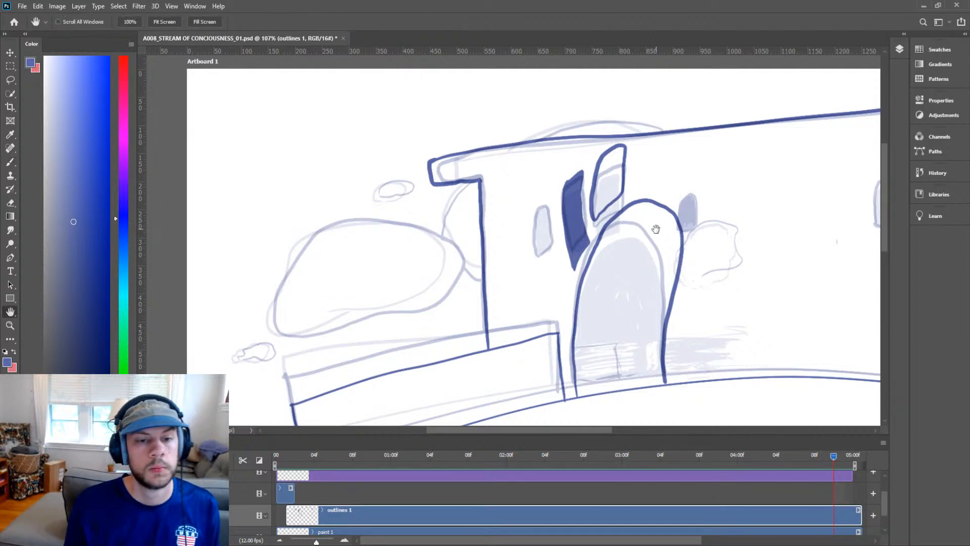
{"action": "left_click_drag", "start_coordinate": [663, 213], "coordinate": [675, 228]}
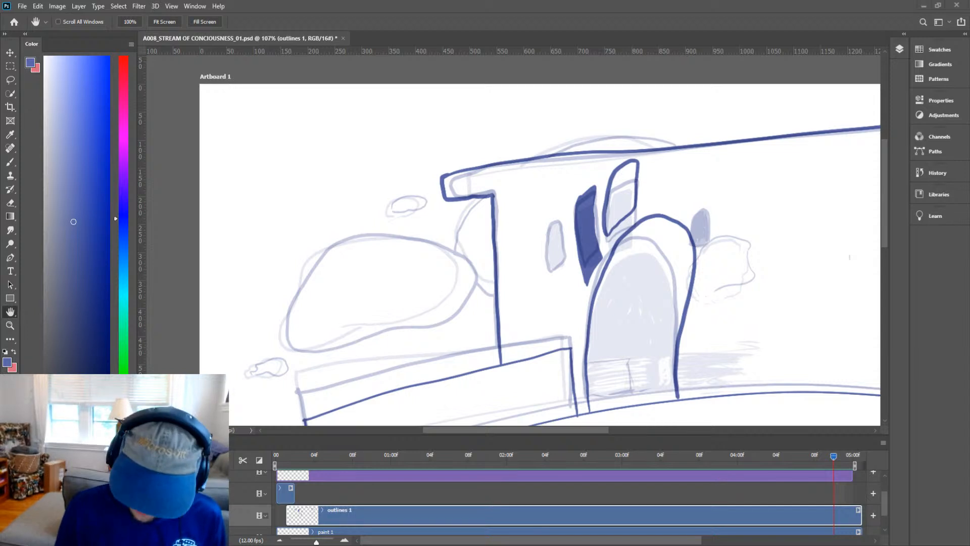
{"action": "left_click_drag", "start_coordinate": [702, 294], "coordinate": [515, 283]}
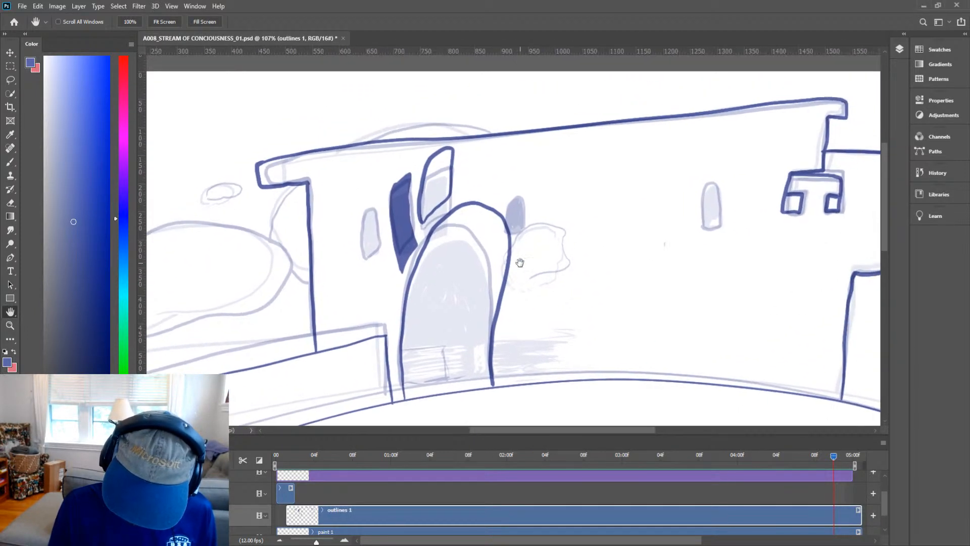
{"action": "key", "text": "z"}
{"action": "left_click_drag", "start_coordinate": [531, 248], "coordinate": [554, 217]}
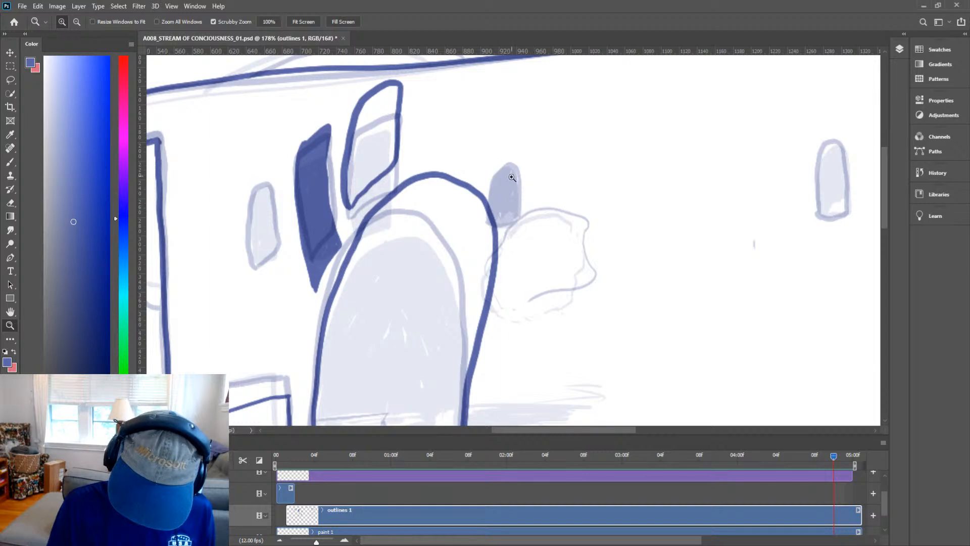
{"action": "left_click_drag", "start_coordinate": [605, 214], "coordinate": [558, 280]}
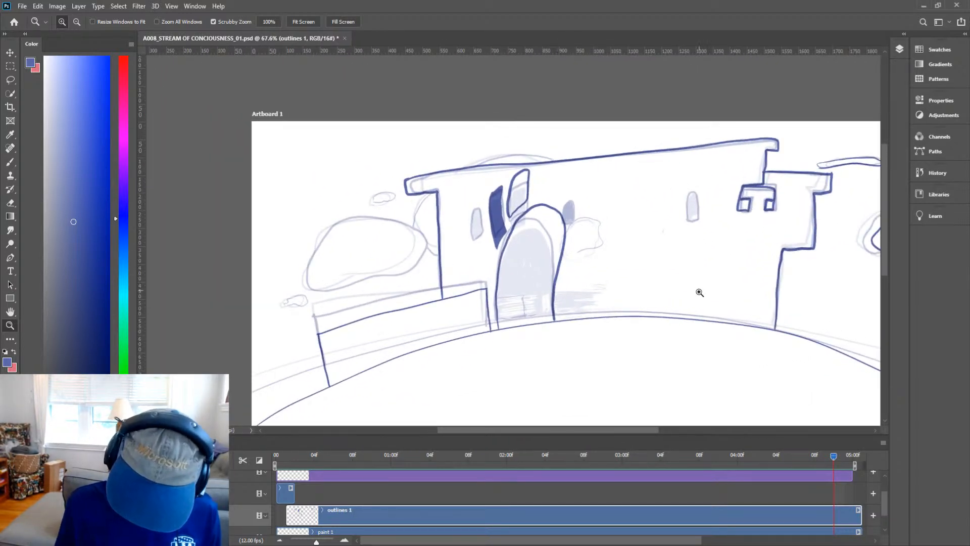
Ink the outline of the large rounded bush left of the main building.
{"action": "left_click_drag", "start_coordinate": [409, 255], "coordinate": [451, 255]}
{"action": "key", "text": "space"}
{"action": "left_click_drag", "start_coordinate": [457, 281], "coordinate": [555, 285]}
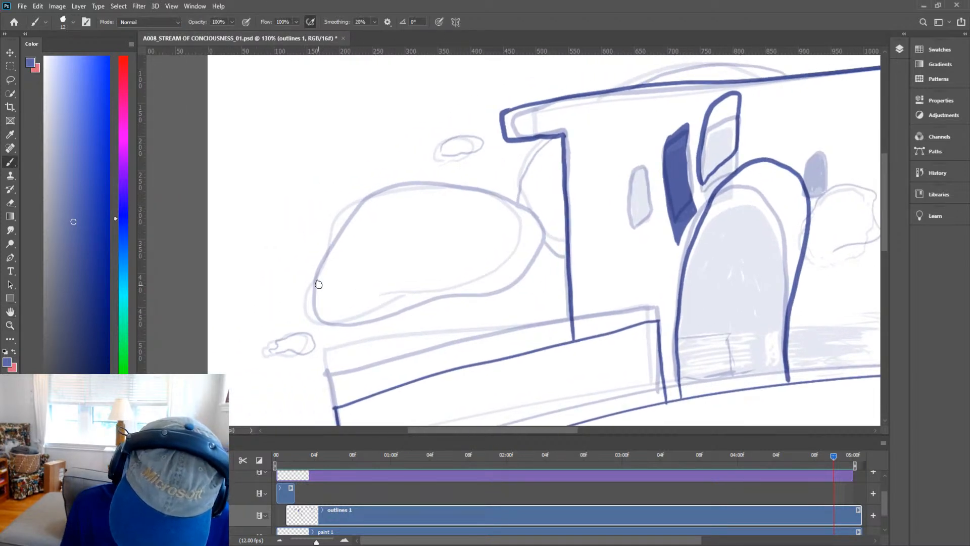
{"action": "mouse_move", "coordinate": [319, 306]}
{"action": "left_mouse_down"}
{"action": "mouse_move", "coordinate": [349, 225]}
{"action": "mouse_move", "coordinate": [378, 194]}
{"action": "mouse_move", "coordinate": [439, 177]}
{"action": "mouse_move", "coordinate": [498, 183]}
{"action": "mouse_move", "coordinate": [547, 219]}
{"action": "mouse_move", "coordinate": [549, 241]}
{"action": "mouse_move", "coordinate": [525, 270]}
{"action": "mouse_move", "coordinate": [468, 295]}
{"action": "mouse_move", "coordinate": [318, 309]}
{"action": "left_mouse_up"}
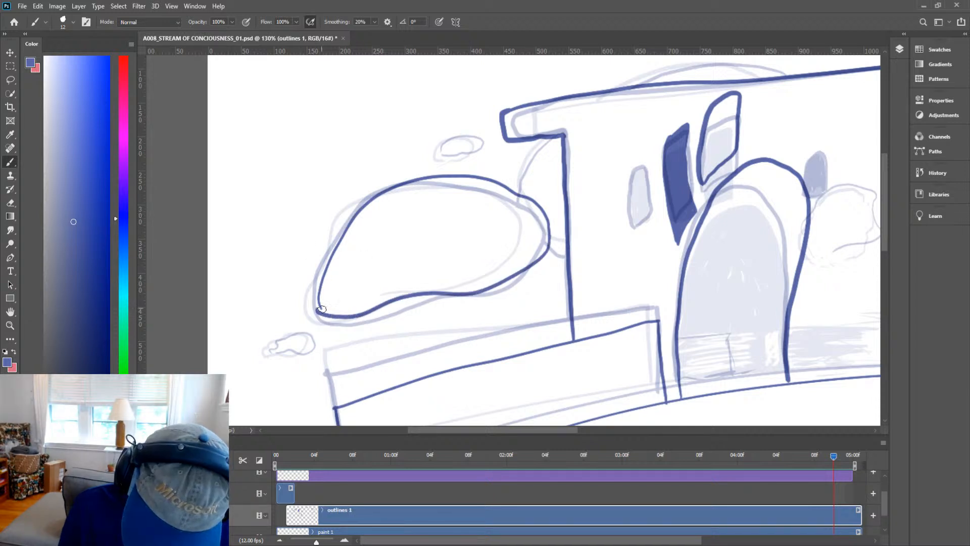
Outline the small cloud at the far left, below the bush.
{"action": "key", "text": "e"}
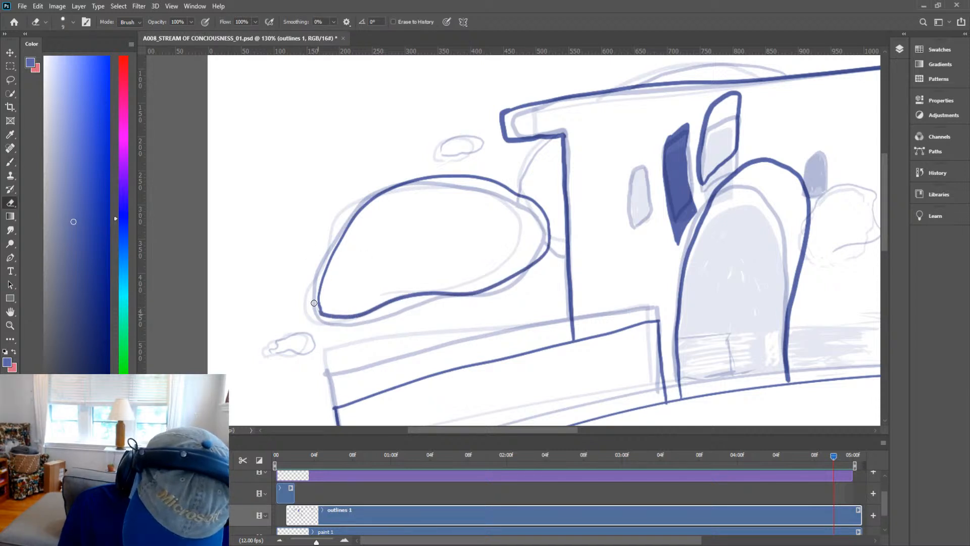
{"action": "key", "text": "b"}
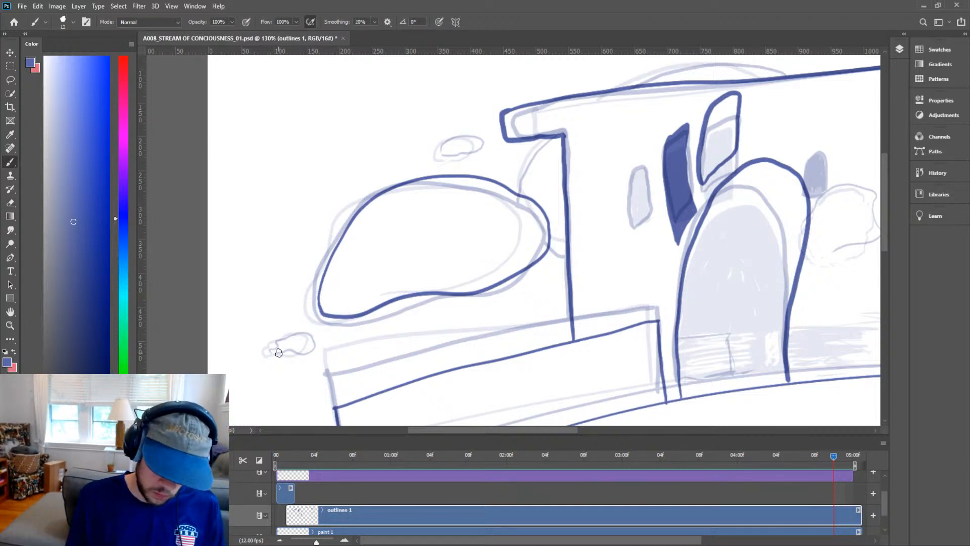
{"action": "mouse_move", "coordinate": [278, 352]}
{"action": "left_mouse_down"}
{"action": "mouse_move", "coordinate": [281, 337]}
{"action": "mouse_move", "coordinate": [320, 332]}
{"action": "mouse_move", "coordinate": [306, 348]}
{"action": "mouse_move", "coordinate": [281, 353]}
{"action": "left_mouse_up"}
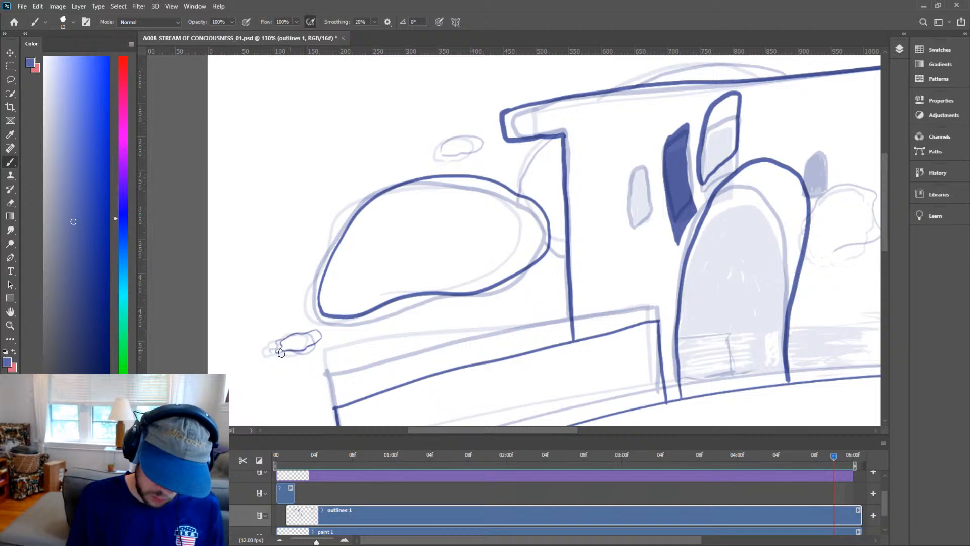
Inspect the small cloud closely, stepping to the previous frame and back to compare the linework.
{"action": "key", "text": "space"}
{"action": "mouse_move", "coordinate": [678, 343]}
{"action": "left_mouse_down"}
{"action": "mouse_move", "coordinate": [697, 240]}
{"action": "mouse_move", "coordinate": [653, 277]}
{"action": "left_mouse_up"}
{"action": "key", "text": "ctrl+space"}
{"action": "key", "text": "space"}
{"action": "left_click_drag", "start_coordinate": [750, 279], "coordinate": [688, 331]}
{"action": "key", "text": "ctrl+space"}
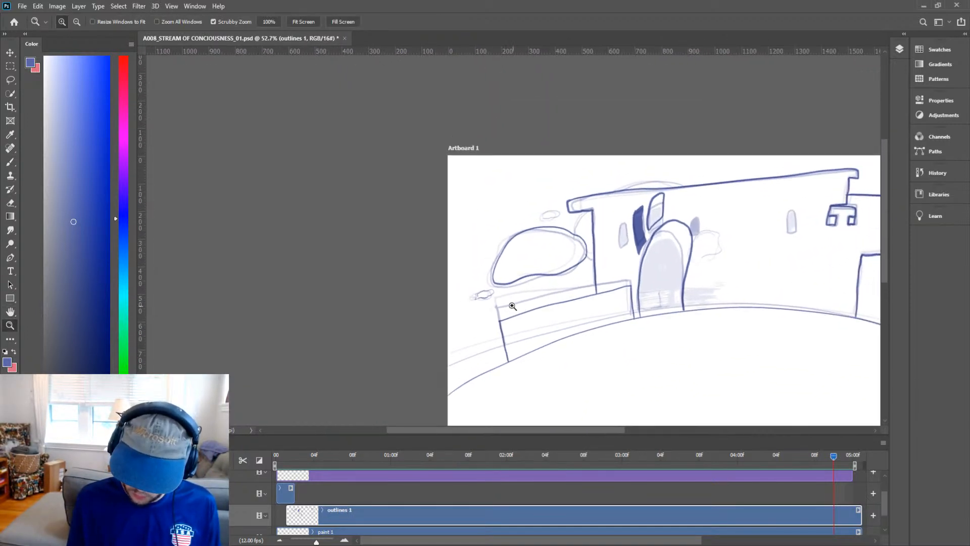
{"action": "left_click_drag", "start_coordinate": [512, 307], "coordinate": [563, 288]}
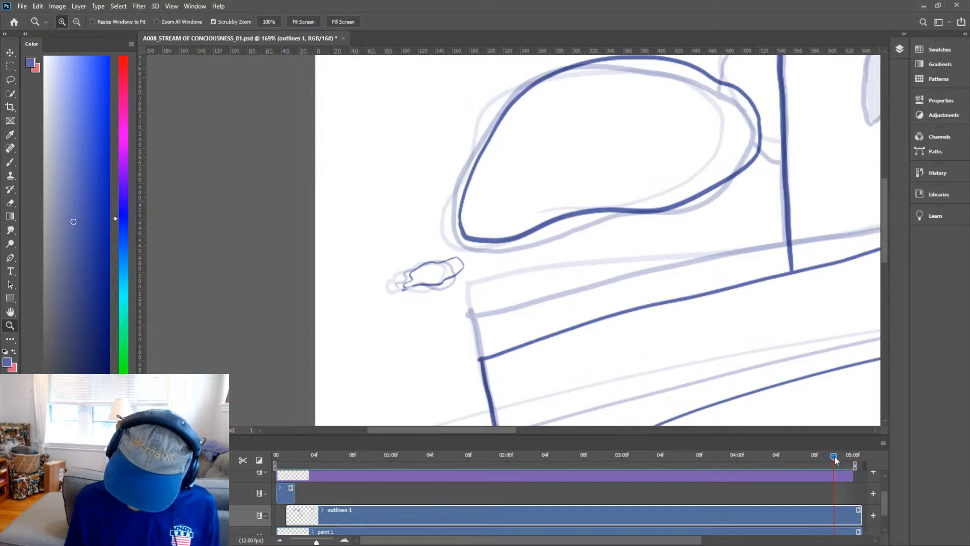
{"action": "left_click_drag", "start_coordinate": [834, 455], "coordinate": [826, 458]}
{"action": "left_click_drag", "start_coordinate": [484, 291], "coordinate": [492, 284]}
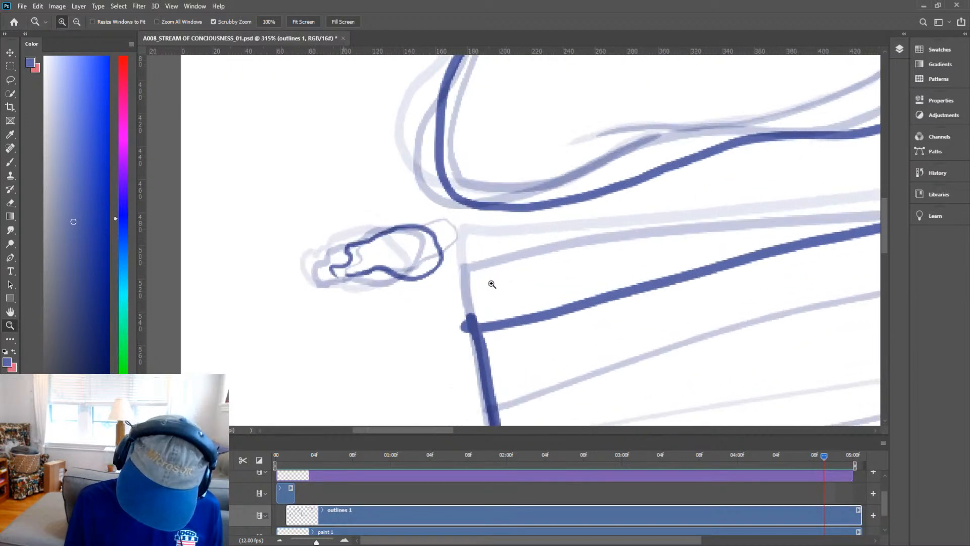
{"action": "key", "text": "e"}
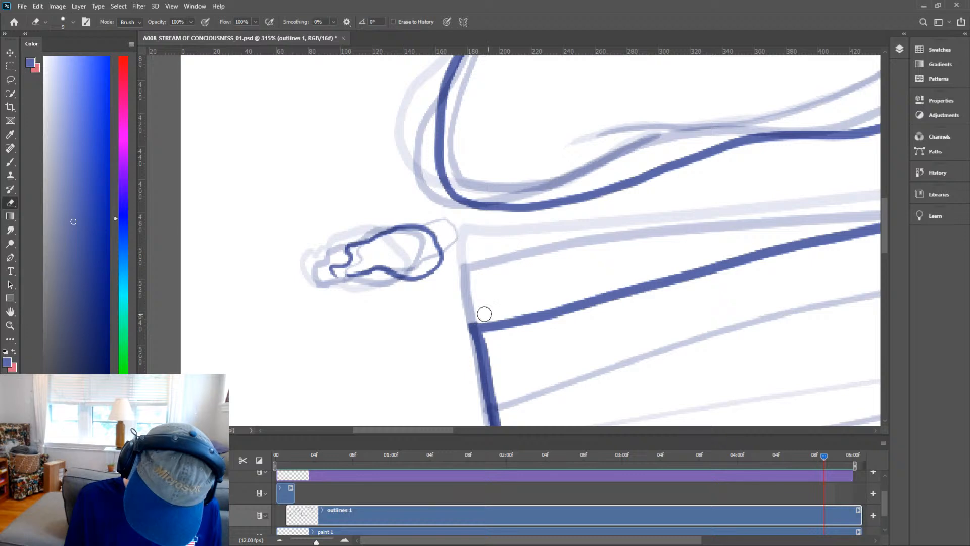
{"action": "key", "text": "z"}
{"action": "left_click_drag", "start_coordinate": [631, 288], "coordinate": [555, 346]}
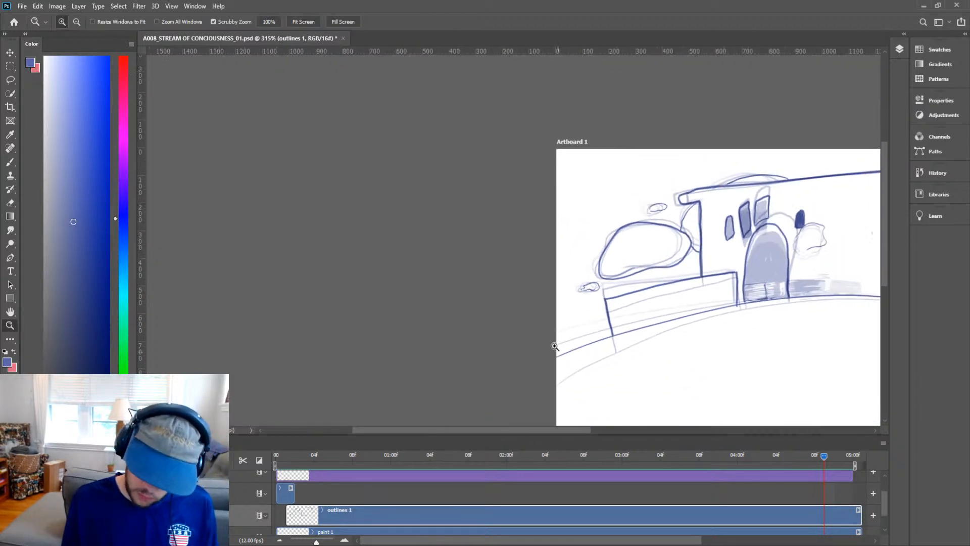
{"action": "key", "text": "h"}
{"action": "left_click_drag", "start_coordinate": [753, 323], "coordinate": [593, 324]}
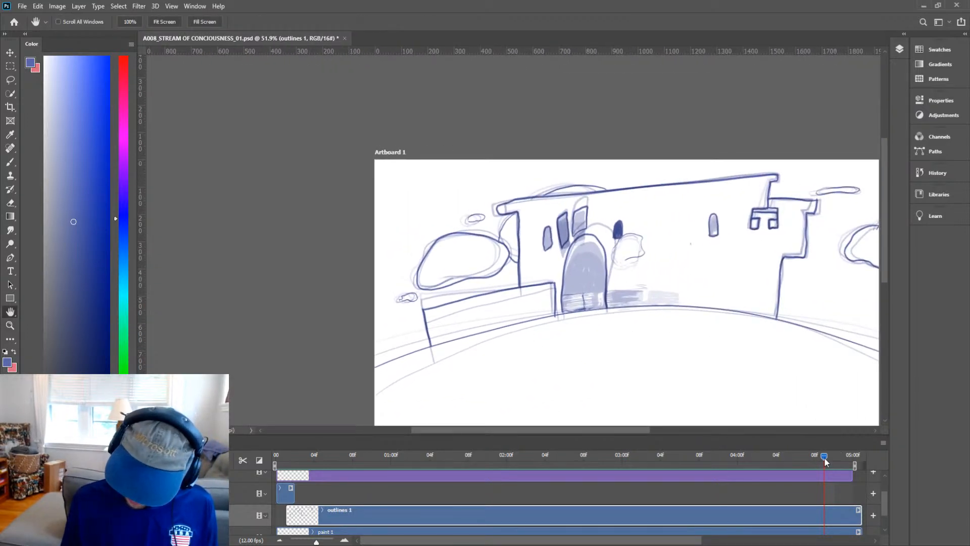
{"action": "left_click_drag", "start_coordinate": [823, 457], "coordinate": [834, 458]}
{"action": "key", "text": "z"}
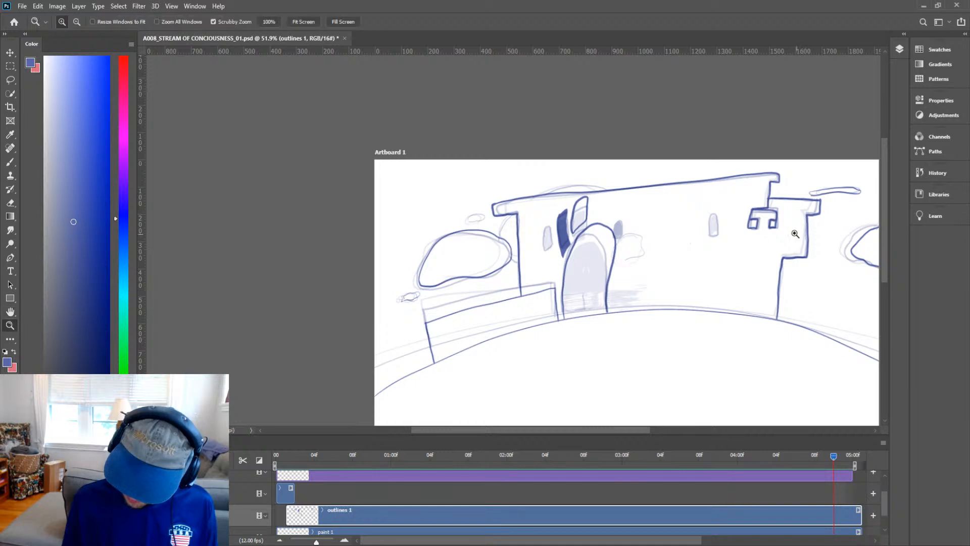
{"action": "mouse_move", "coordinate": [795, 234]}
{"action": "left_mouse_down"}
{"action": "mouse_move", "coordinate": [801, 199]}
{"action": "mouse_move", "coordinate": [819, 190]}
{"action": "mouse_move", "coordinate": [785, 242]}
{"action": "left_mouse_up"}
Ink the bush right of the arched doorway with light strokes and small texture dots.
{"action": "key", "text": "b"}
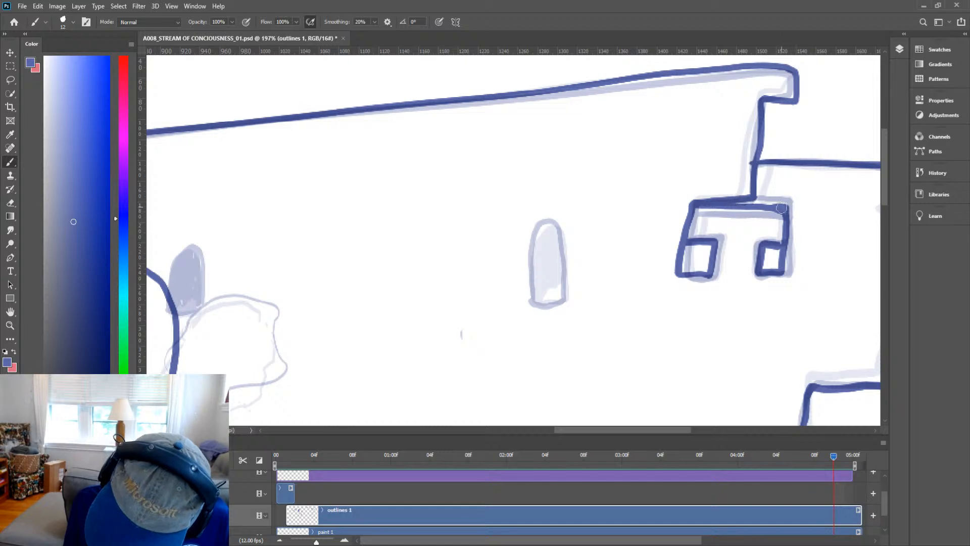
{"action": "key", "text": "z"}
{"action": "left_click_drag", "start_coordinate": [751, 255], "coordinate": [708, 285]}
{"action": "key", "text": "space"}
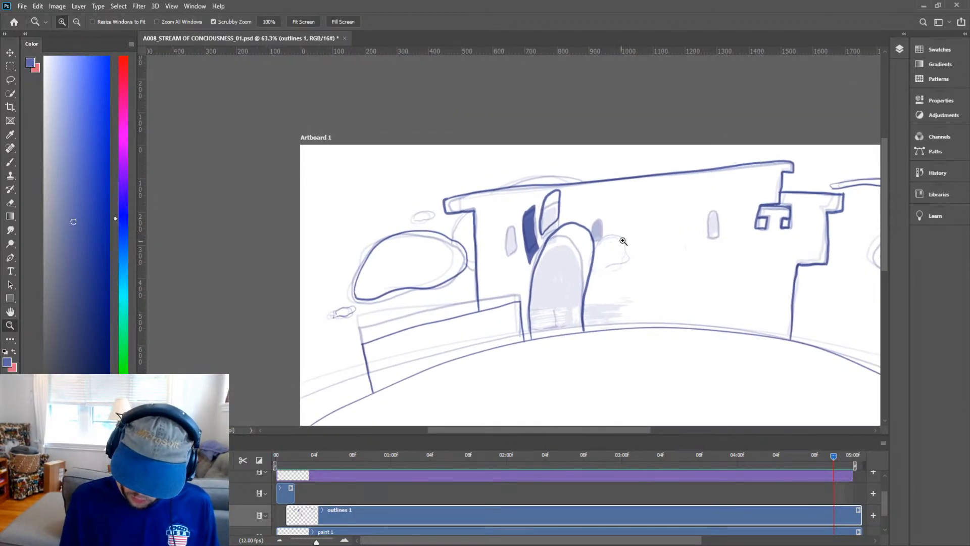
{"action": "left_click_drag", "start_coordinate": [609, 245], "coordinate": [644, 234]}
{"action": "key", "text": "b"}
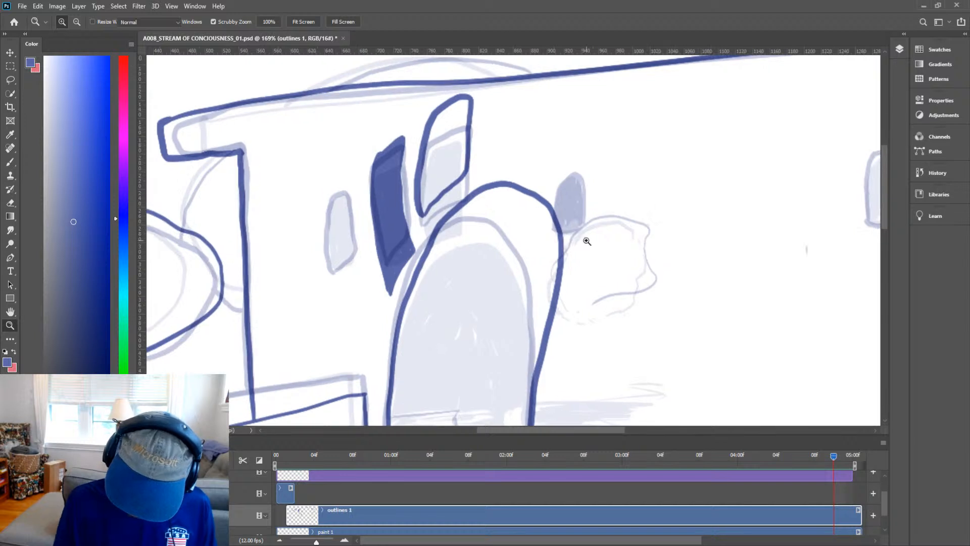
{"action": "mouse_move", "coordinate": [549, 266]}
{"action": "left_mouse_down"}
{"action": "mouse_move", "coordinate": [583, 210]}
{"action": "mouse_move", "coordinate": [611, 202]}
{"action": "mouse_move", "coordinate": [641, 200]}
{"action": "mouse_move", "coordinate": [687, 234]}
{"action": "mouse_move", "coordinate": [648, 273]}
{"action": "mouse_move", "coordinate": [582, 293]}
{"action": "mouse_move", "coordinate": [548, 268]}
{"action": "mouse_move", "coordinate": [556, 243]}
{"action": "mouse_move", "coordinate": [573, 240]}
{"action": "mouse_move", "coordinate": [567, 260]}
{"action": "mouse_move", "coordinate": [584, 250]}
{"action": "mouse_move", "coordinate": [579, 243]}
{"action": "mouse_move", "coordinate": [569, 253]}
{"action": "mouse_move", "coordinate": [569, 271]}
{"action": "mouse_move", "coordinate": [565, 259]}
{"action": "mouse_move", "coordinate": [564, 296]}
{"action": "left_mouse_up"}
{"action": "key", "text": "e"}
{"action": "key", "text": "b"}
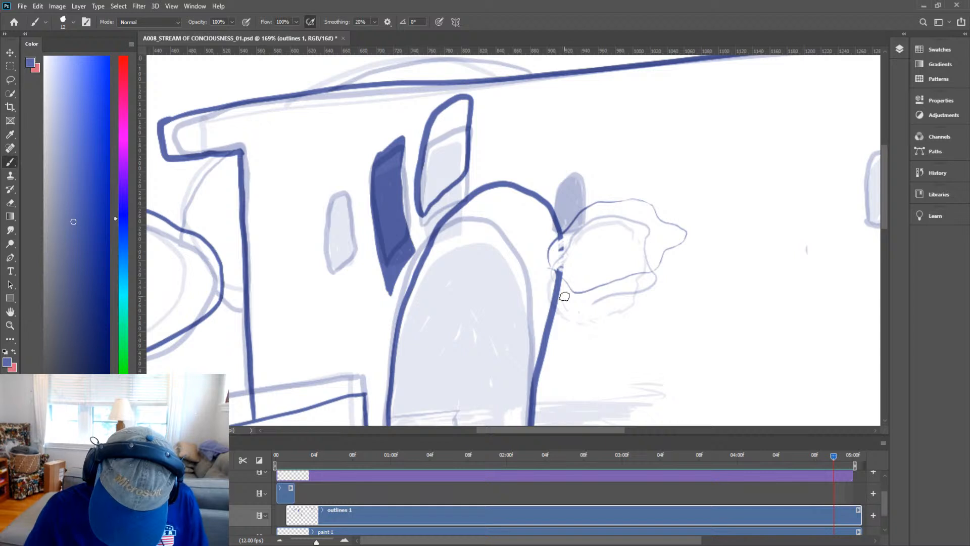
{"action": "left_click", "coordinate": [564, 297]}
{"action": "left_click", "coordinate": [570, 297]}
{"action": "left_click", "coordinate": [621, 291]}
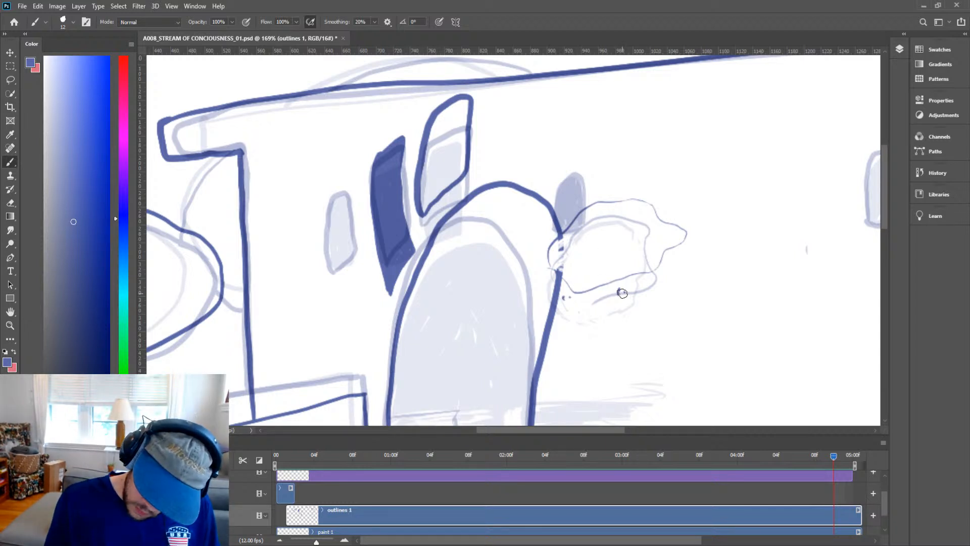
{"action": "left_click", "coordinate": [641, 285]}
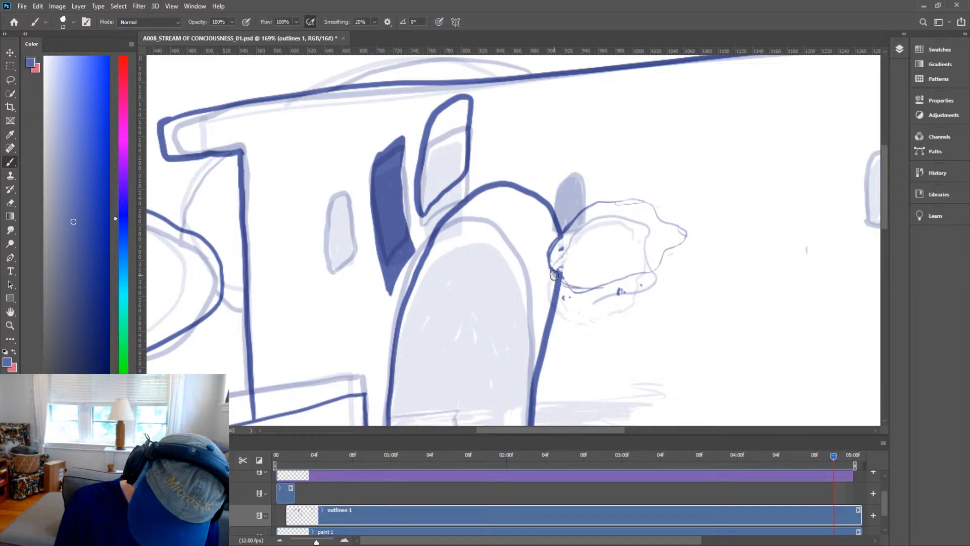
Add another dot and erase a stray mark on the bush's left edge beside the arch.
{"action": "key", "text": "e"}
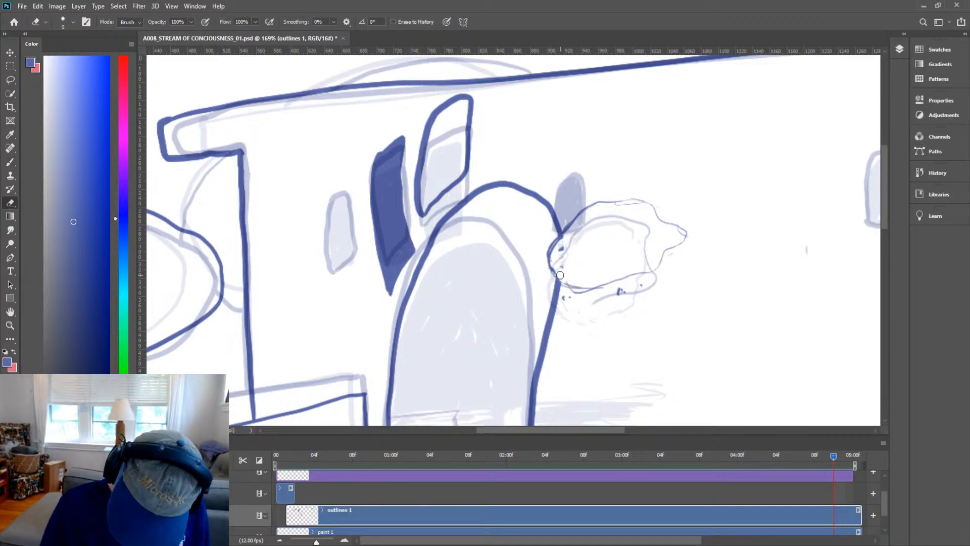
{"action": "key", "text": "b"}
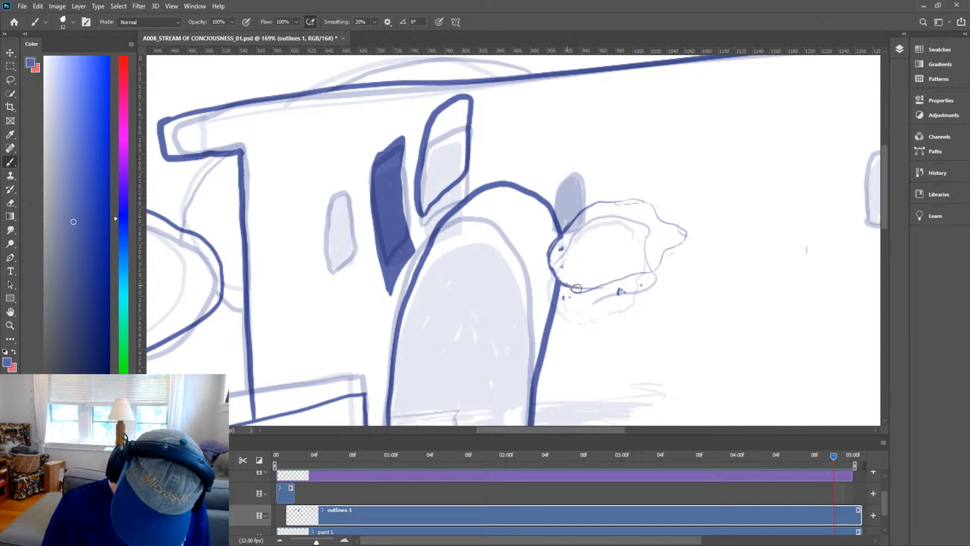
{"action": "left_click", "coordinate": [583, 301]}
{"action": "key", "text": "e"}
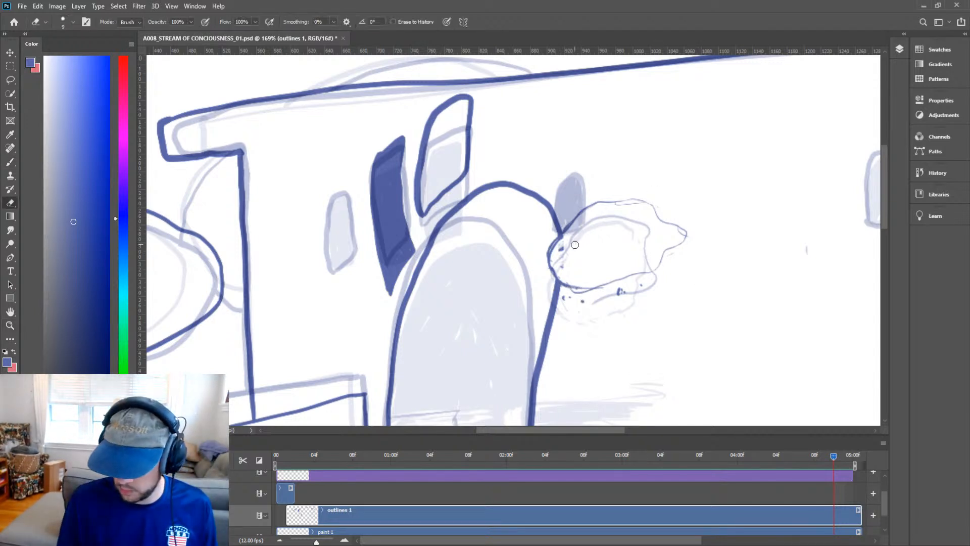
{"action": "left_click_drag", "start_coordinate": [564, 250], "coordinate": [557, 253]}
{"action": "key", "text": "space"}
{"action": "left_click_drag", "start_coordinate": [667, 291], "coordinate": [649, 328]}
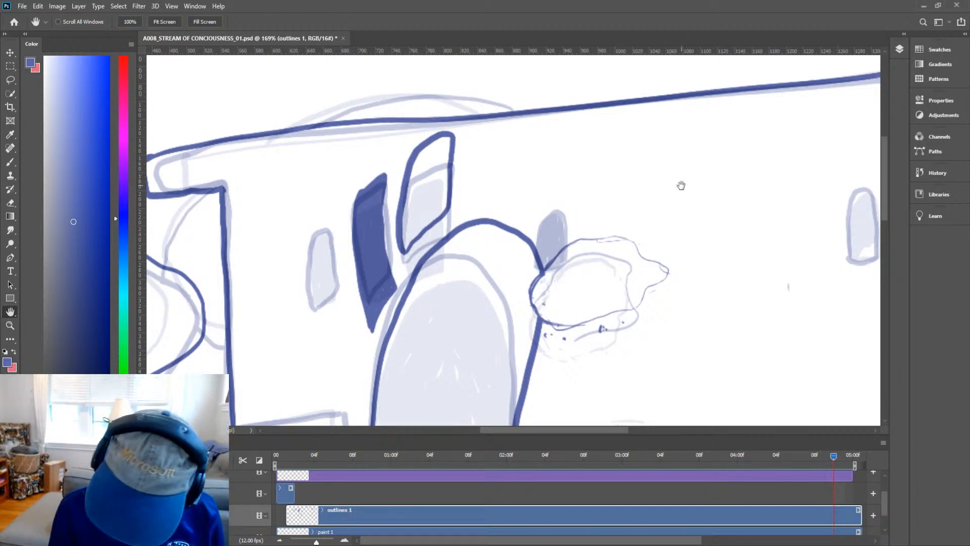
Fill the small window and the inner slanted window left of the arch solid.
{"action": "key", "text": "z"}
{"action": "left_click_drag", "start_coordinate": [731, 210], "coordinate": [658, 240]}
{"action": "key", "text": "h"}
{"action": "key", "text": "z"}
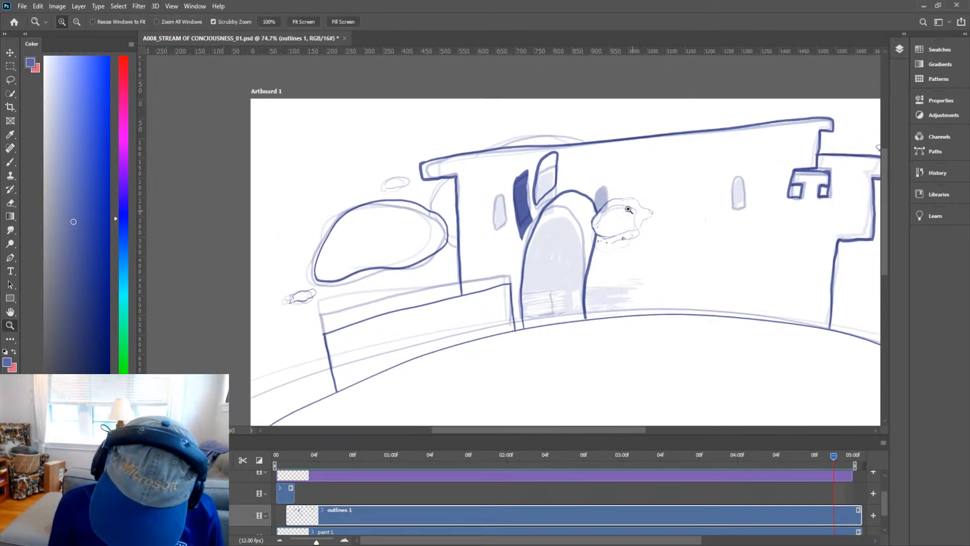
{"action": "left_click_drag", "start_coordinate": [521, 233], "coordinate": [551, 209]}
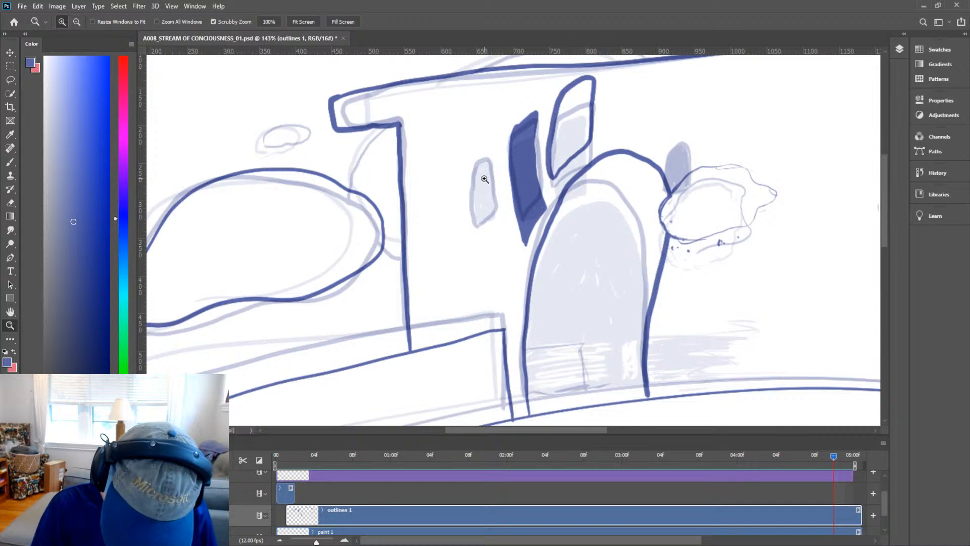
{"action": "key", "text": "b"}
{"action": "mouse_move", "coordinate": [488, 155]}
{"action": "left_mouse_down"}
{"action": "mouse_move", "coordinate": [471, 187]}
{"action": "mouse_move", "coordinate": [481, 237]}
{"action": "mouse_move", "coordinate": [494, 221]}
{"action": "mouse_move", "coordinate": [490, 160]}
{"action": "mouse_move", "coordinate": [476, 170]}
{"action": "mouse_move", "coordinate": [487, 165]}
{"action": "mouse_move", "coordinate": [493, 216]}
{"action": "mouse_move", "coordinate": [483, 232]}
{"action": "mouse_move", "coordinate": [481, 214]}
{"action": "mouse_move", "coordinate": [481, 234]}
{"action": "mouse_move", "coordinate": [476, 192]}
{"action": "mouse_move", "coordinate": [488, 222]}
{"action": "mouse_move", "coordinate": [485, 202]}
{"action": "left_mouse_up"}
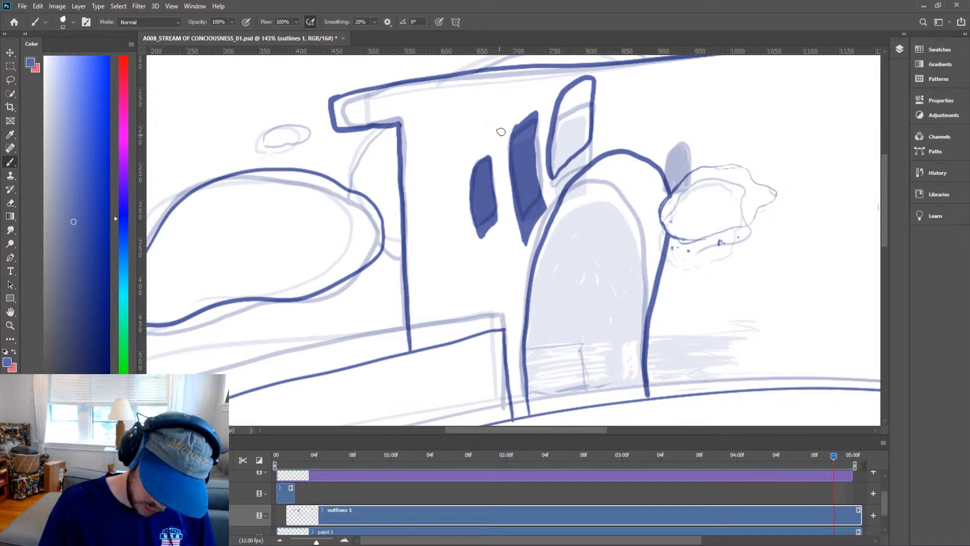
{"action": "left_click_drag", "start_coordinate": [621, 153], "coordinate": [596, 210]}
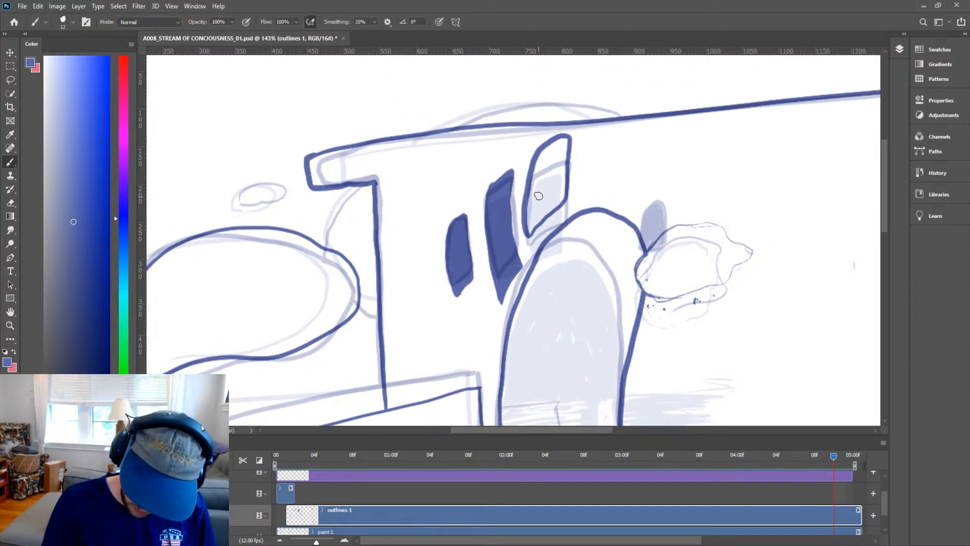
{"action": "mouse_move", "coordinate": [530, 212]}
{"action": "left_mouse_down"}
{"action": "mouse_move", "coordinate": [551, 197]}
{"action": "mouse_move", "coordinate": [546, 212]}
{"action": "mouse_move", "coordinate": [563, 196]}
{"action": "mouse_move", "coordinate": [533, 218]}
{"action": "mouse_move", "coordinate": [537, 191]}
{"action": "mouse_move", "coordinate": [530, 227]}
{"action": "mouse_move", "coordinate": [542, 165]}
{"action": "mouse_move", "coordinate": [530, 228]}
{"action": "mouse_move", "coordinate": [544, 156]}
{"action": "mouse_move", "coordinate": [531, 189]}
{"action": "mouse_move", "coordinate": [564, 139]}
{"action": "mouse_move", "coordinate": [562, 198]}
{"action": "mouse_move", "coordinate": [564, 141]}
{"action": "mouse_move", "coordinate": [556, 194]}
{"action": "mouse_move", "coordinate": [547, 159]}
{"action": "mouse_move", "coordinate": [538, 203]}
{"action": "mouse_move", "coordinate": [555, 174]}
{"action": "left_mouse_up"}
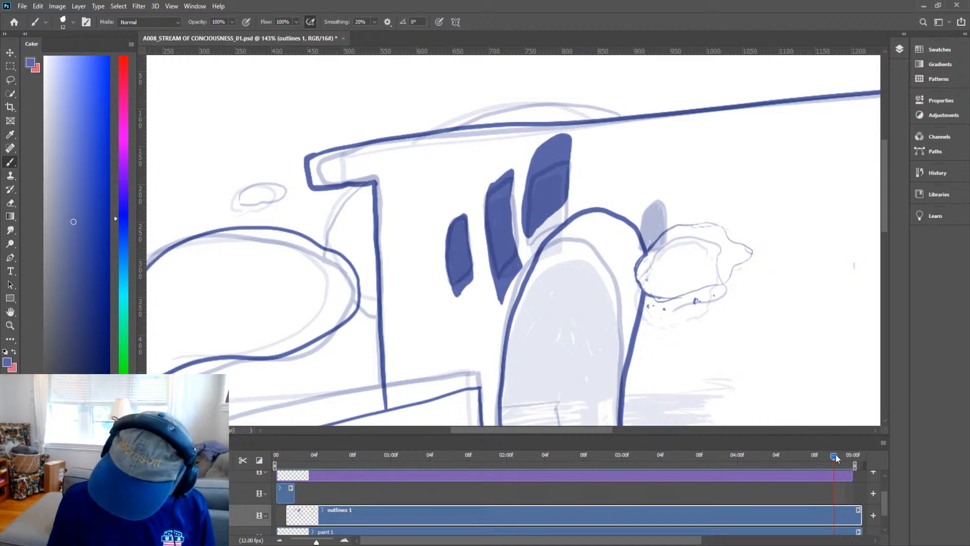
On the previous frame, fill the small window and both slanted windows left of the arch solid.
{"action": "left_click_drag", "start_coordinate": [822, 454], "coordinate": [824, 454]}
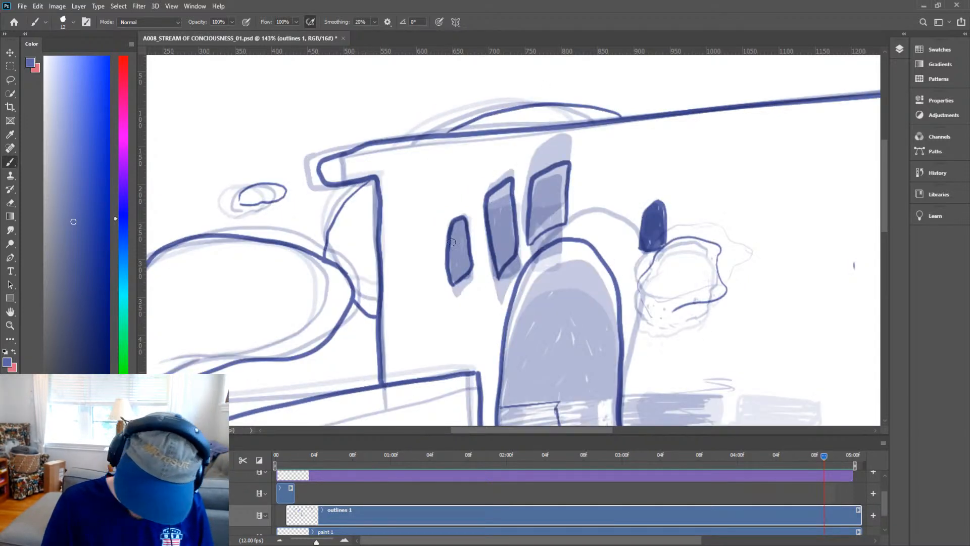
{"action": "mouse_move", "coordinate": [455, 269]}
{"action": "left_mouse_down"}
{"action": "mouse_move", "coordinate": [459, 221]}
{"action": "mouse_move", "coordinate": [468, 265]}
{"action": "mouse_move", "coordinate": [456, 285]}
{"action": "mouse_move", "coordinate": [457, 265]}
{"action": "mouse_move", "coordinate": [454, 289]}
{"action": "mouse_move", "coordinate": [469, 269]}
{"action": "mouse_move", "coordinate": [454, 268]}
{"action": "mouse_move", "coordinate": [466, 262]}
{"action": "mouse_move", "coordinate": [460, 226]}
{"action": "mouse_move", "coordinate": [454, 256]}
{"action": "mouse_move", "coordinate": [460, 222]}
{"action": "mouse_move", "coordinate": [467, 256]}
{"action": "mouse_move", "coordinate": [466, 231]}
{"action": "left_mouse_up"}
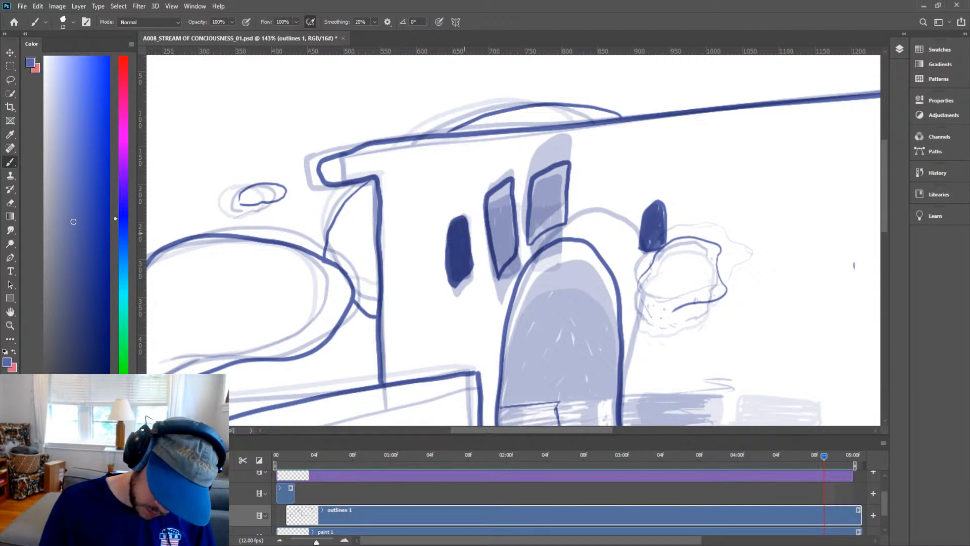
{"action": "mouse_move", "coordinate": [499, 268]}
{"action": "left_mouse_down"}
{"action": "mouse_move", "coordinate": [514, 246]}
{"action": "mouse_move", "coordinate": [494, 212]}
{"action": "mouse_move", "coordinate": [507, 270]}
{"action": "mouse_move", "coordinate": [498, 277]}
{"action": "mouse_move", "coordinate": [493, 226]}
{"action": "mouse_move", "coordinate": [500, 258]}
{"action": "mouse_move", "coordinate": [511, 229]}
{"action": "mouse_move", "coordinate": [486, 204]}
{"action": "mouse_move", "coordinate": [508, 189]}
{"action": "mouse_move", "coordinate": [506, 242]}
{"action": "mouse_move", "coordinate": [490, 203]}
{"action": "mouse_move", "coordinate": [503, 190]}
{"action": "mouse_move", "coordinate": [492, 200]}
{"action": "mouse_move", "coordinate": [537, 209]}
{"action": "left_mouse_up"}
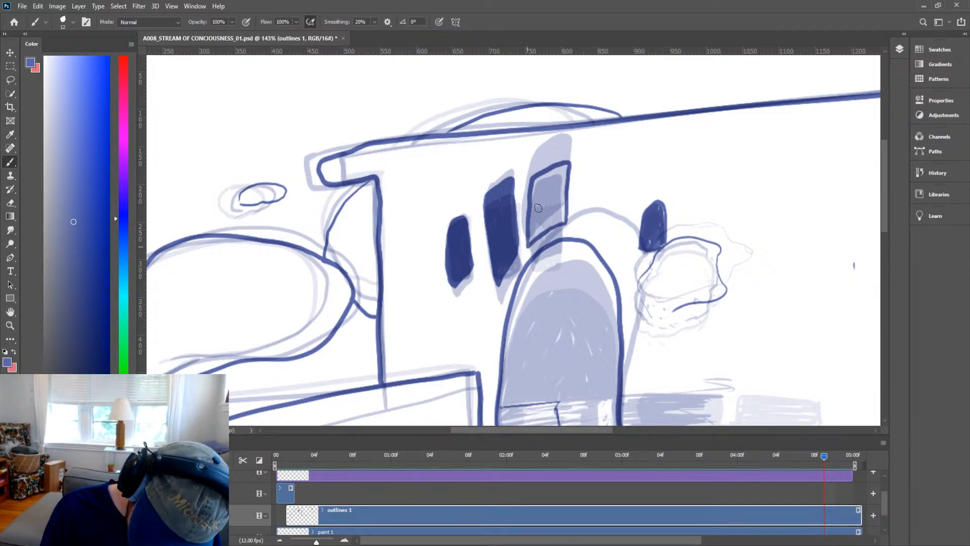
{"action": "mouse_move", "coordinate": [547, 217]}
{"action": "left_mouse_down"}
{"action": "mouse_move", "coordinate": [530, 241]}
{"action": "mouse_move", "coordinate": [563, 218]}
{"action": "mouse_move", "coordinate": [545, 223]}
{"action": "mouse_move", "coordinate": [542, 201]}
{"action": "mouse_move", "coordinate": [531, 222]}
{"action": "mouse_move", "coordinate": [535, 187]}
{"action": "mouse_move", "coordinate": [565, 166]}
{"action": "mouse_move", "coordinate": [561, 207]}
{"action": "mouse_move", "coordinate": [564, 171]}
{"action": "mouse_move", "coordinate": [565, 192]}
{"action": "mouse_move", "coordinate": [550, 205]}
{"action": "left_mouse_up"}
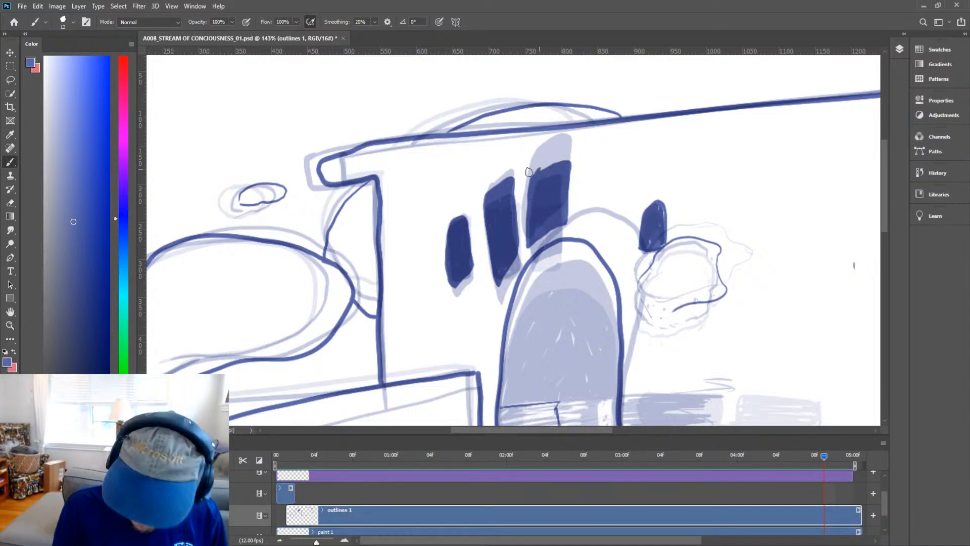
{"action": "left_click_drag", "start_coordinate": [534, 174], "coordinate": [568, 154]}
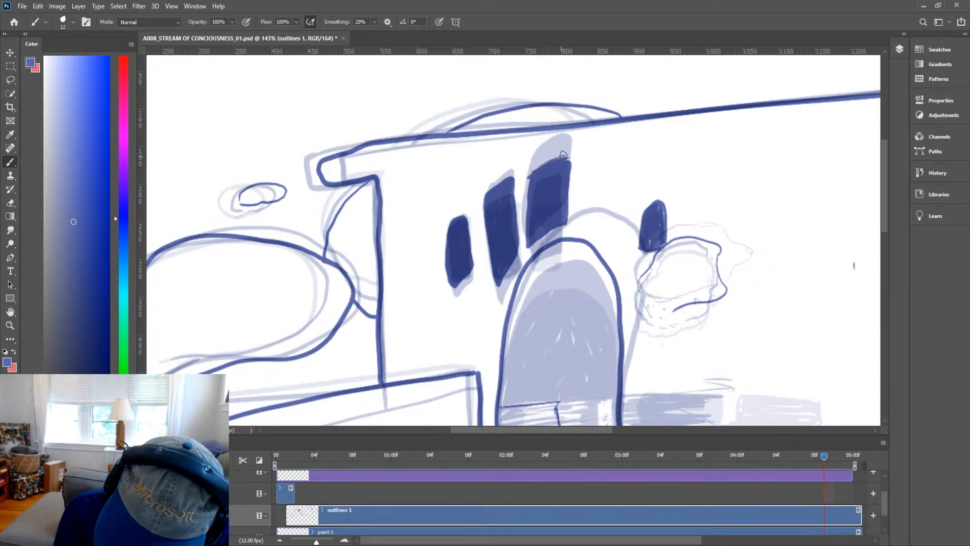
{"action": "left_click_drag", "start_coordinate": [489, 186], "coordinate": [507, 176]}
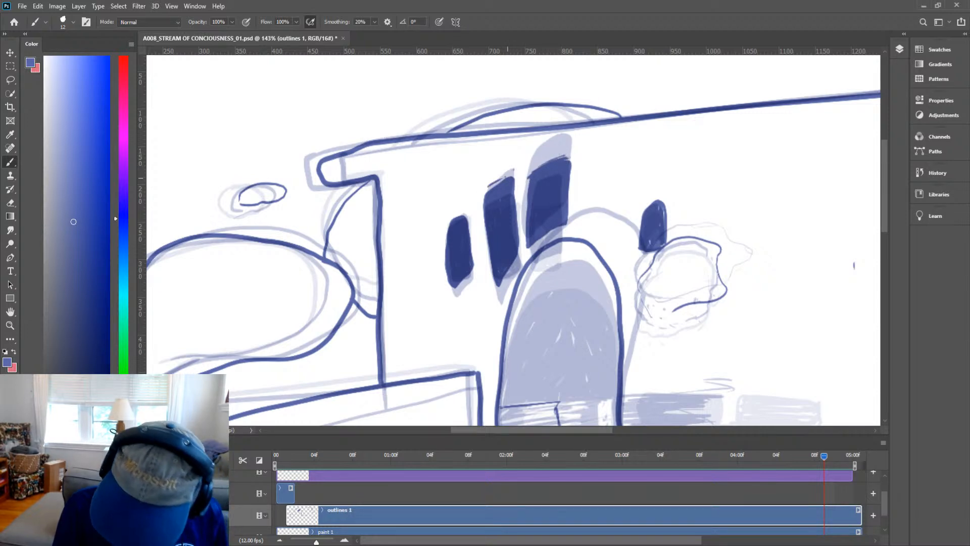
{"action": "key", "text": "ctrl+space"}
{"action": "left_click_drag", "start_coordinate": [755, 283], "coordinate": [657, 210]}
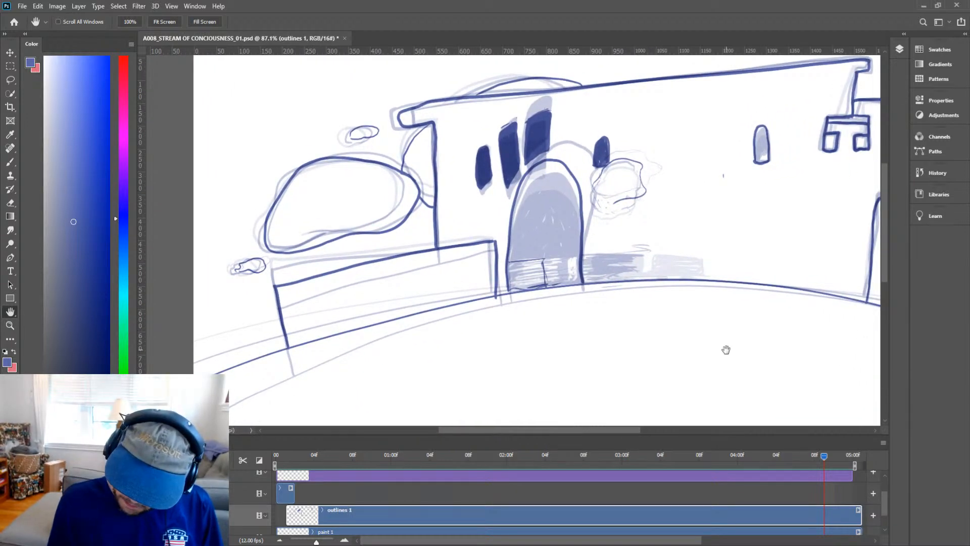
{"action": "left_click_drag", "start_coordinate": [710, 297], "coordinate": [667, 338]}
{"action": "key", "text": "z"}
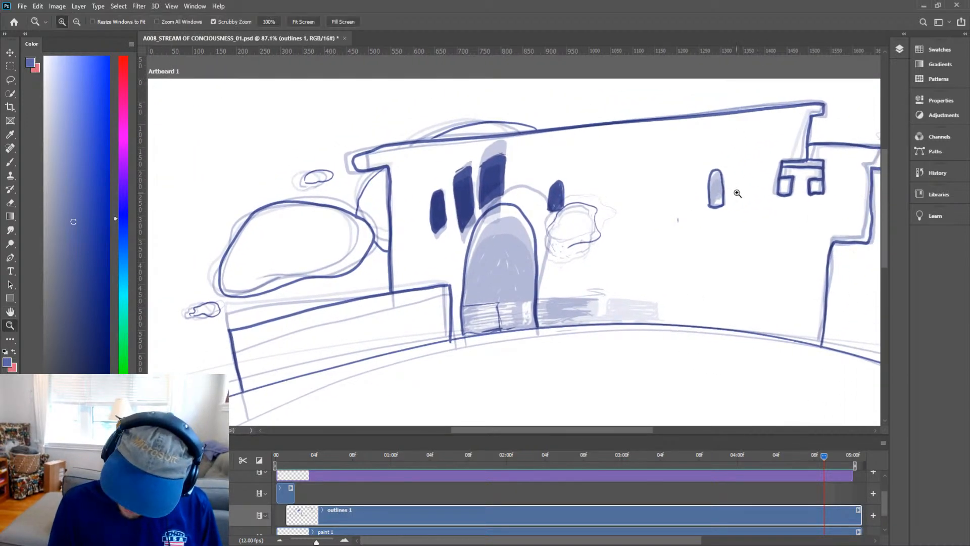
Add a small stroke at the lower right of the tall window on the right wall.
{"action": "left_click_drag", "start_coordinate": [737, 192], "coordinate": [751, 160]}
{"action": "mouse_move", "coordinate": [698, 201]}
{"action": "left_mouse_down"}
{"action": "mouse_move", "coordinate": [695, 174]}
{"action": "mouse_move", "coordinate": [692, 213]}
{"action": "mouse_move", "coordinate": [701, 192]}
{"action": "mouse_move", "coordinate": [710, 213]}
{"action": "mouse_move", "coordinate": [701, 161]}
{"action": "mouse_move", "coordinate": [704, 175]}
{"action": "mouse_move", "coordinate": [689, 177]}
{"action": "mouse_move", "coordinate": [704, 160]}
{"action": "mouse_move", "coordinate": [703, 183]}
{"action": "mouse_move", "coordinate": [705, 159]}
{"action": "mouse_move", "coordinate": [690, 148]}
{"action": "mouse_move", "coordinate": [692, 162]}
{"action": "mouse_move", "coordinate": [702, 148]}
{"action": "mouse_move", "coordinate": [684, 160]}
{"action": "left_mouse_up"}
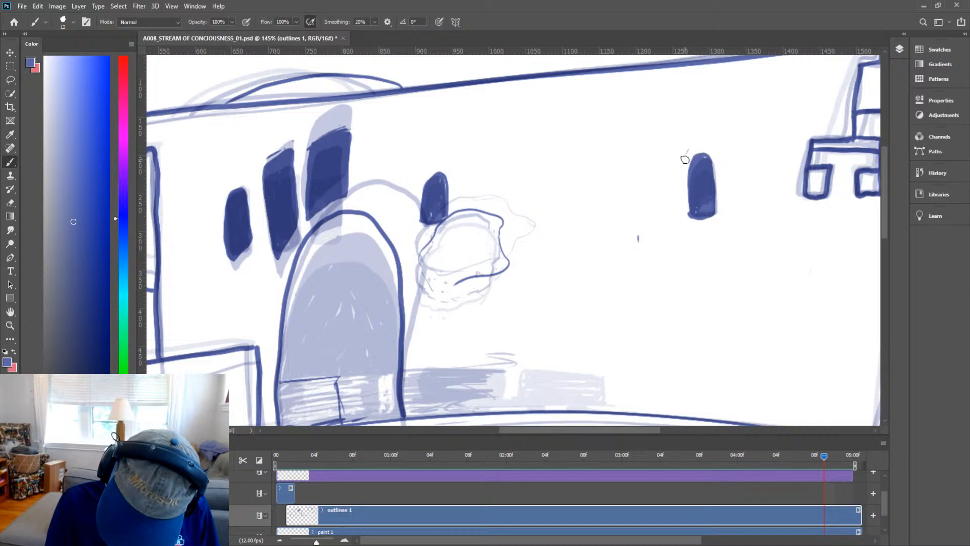
{"action": "left_click_drag", "start_coordinate": [722, 208], "coordinate": [718, 221]}
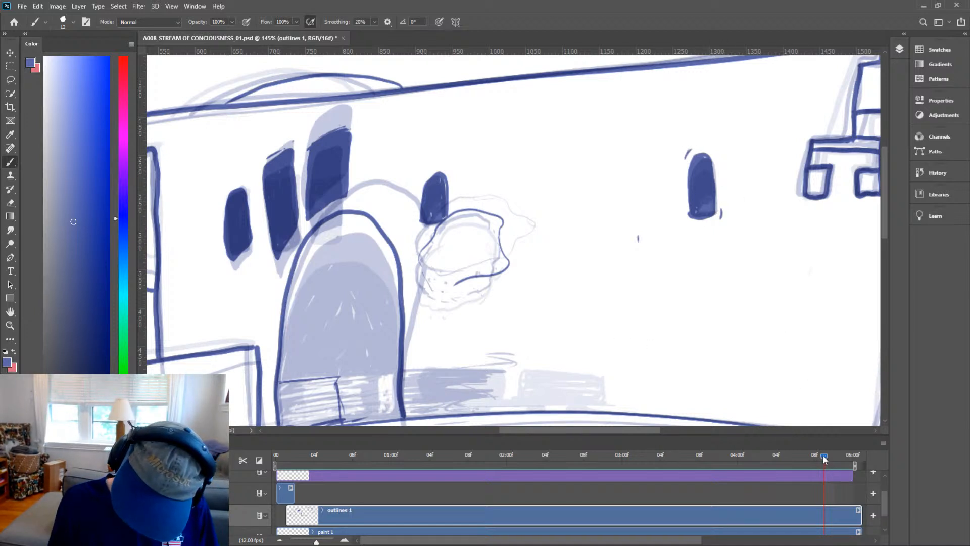
On the previous frame, add short strokes around the top of the tall window on the right wall.
{"action": "mouse_move", "coordinate": [824, 458]}
{"action": "left_mouse_down"}
{"action": "mouse_move", "coordinate": [811, 456]}
{"action": "mouse_move", "coordinate": [819, 457]}
{"action": "left_mouse_up"}
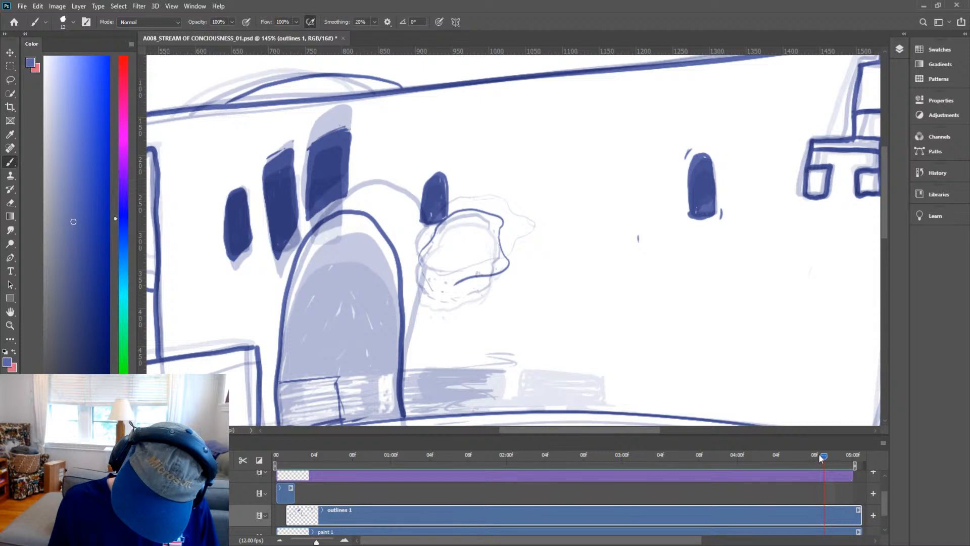
{"action": "left_click", "coordinate": [814, 454]}
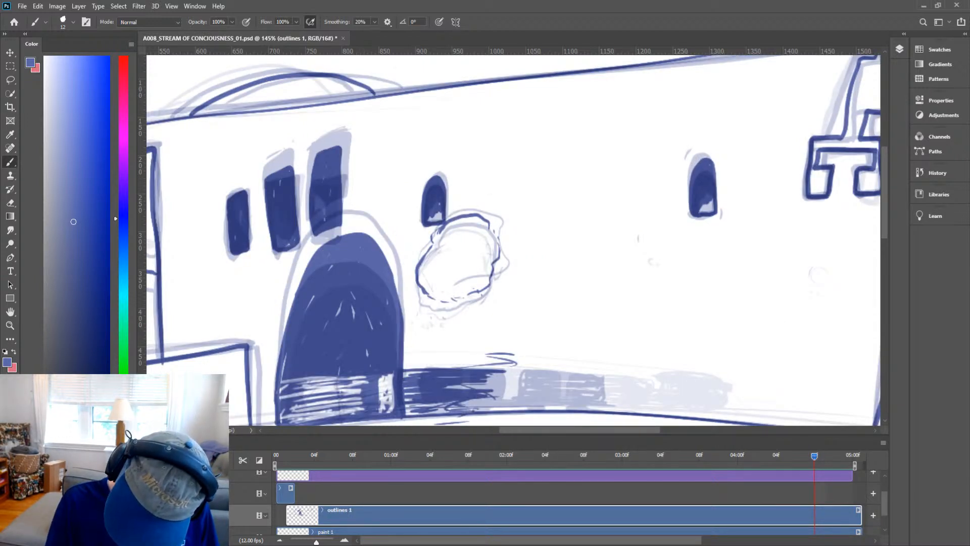
{"action": "left_click_drag", "start_coordinate": [699, 155], "coordinate": [694, 160]}
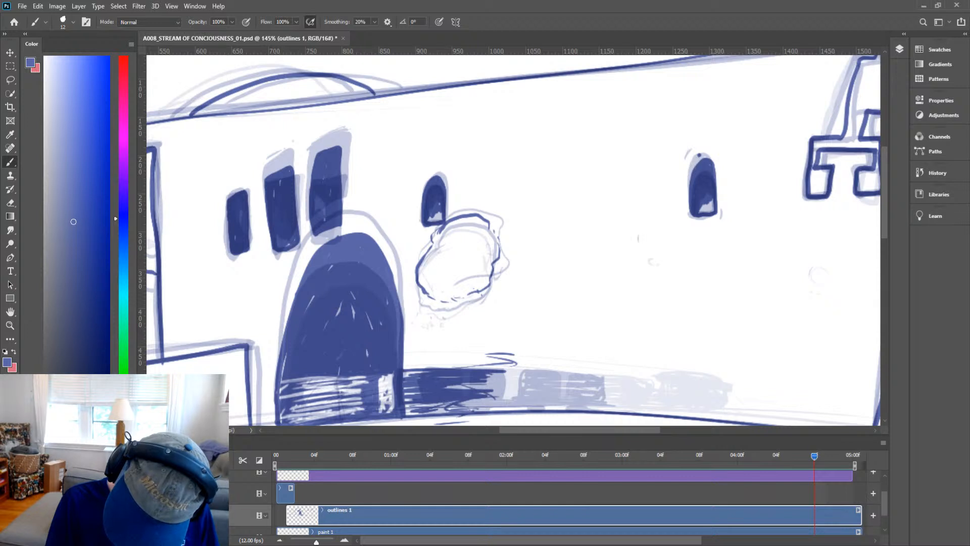
{"action": "left_click_drag", "start_coordinate": [699, 156], "coordinate": [695, 160]}
{"action": "left_click", "coordinate": [702, 154]}
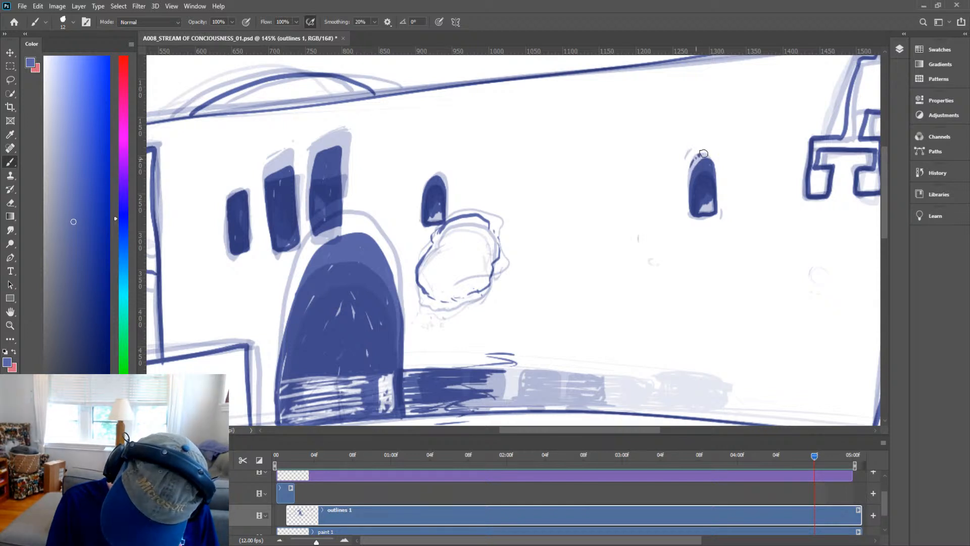
{"action": "left_click", "coordinate": [685, 178]}
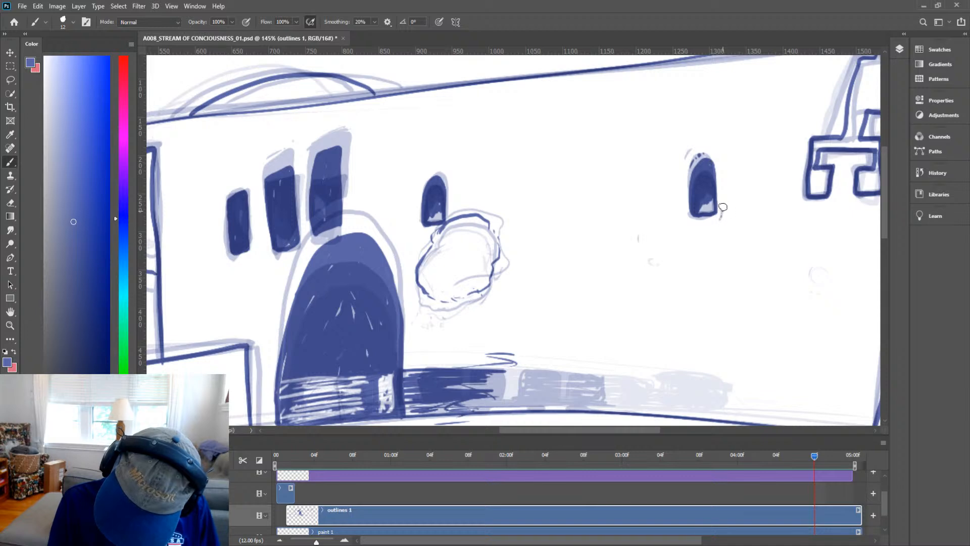
Move to the next frame and fill the small window right of the arched doorway solid.
{"action": "key", "text": "z"}
{"action": "left_click_drag", "start_coordinate": [732, 280], "coordinate": [694, 337]}
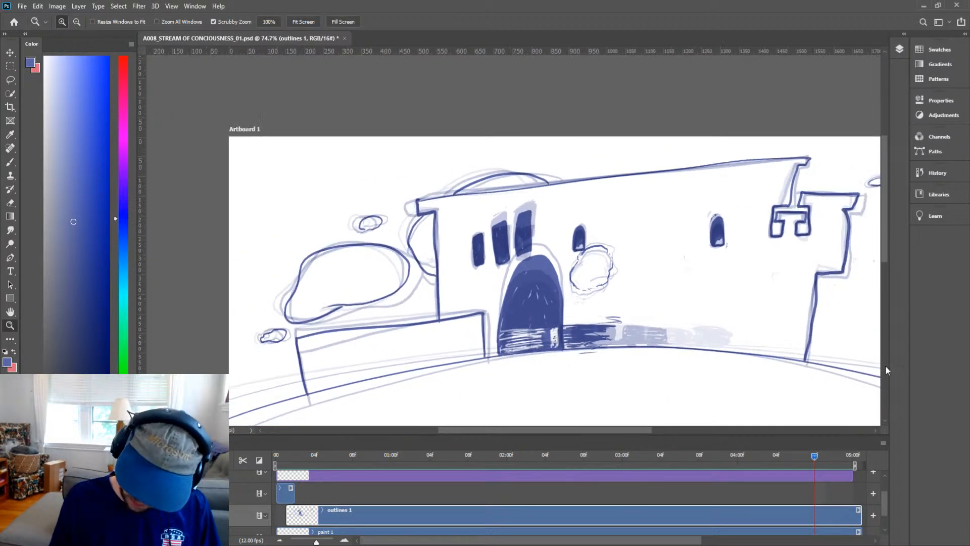
{"action": "mouse_move", "coordinate": [818, 455]}
{"action": "left_mouse_down"}
{"action": "mouse_move", "coordinate": [810, 457]}
{"action": "mouse_move", "coordinate": [831, 458]}
{"action": "left_mouse_up"}
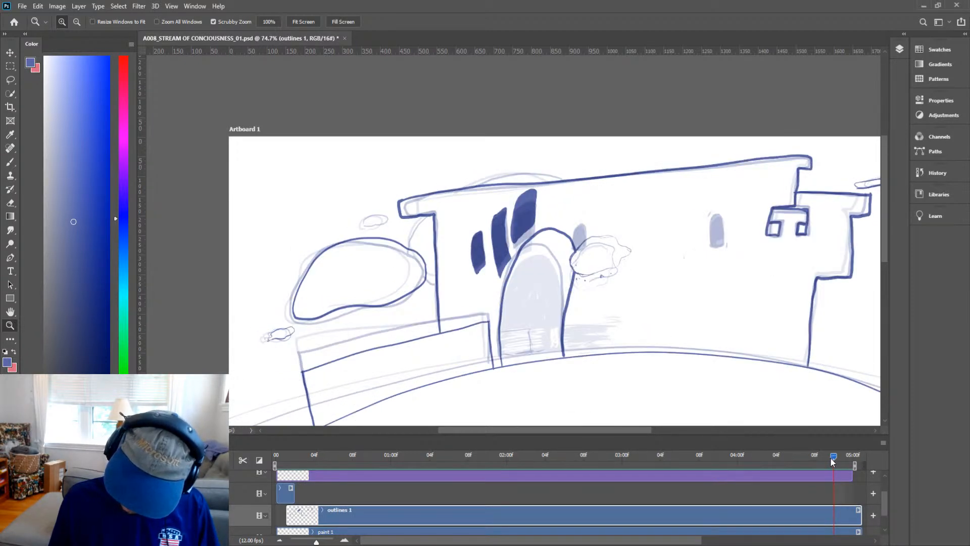
{"action": "left_click_drag", "start_coordinate": [583, 241], "coordinate": [629, 217]}
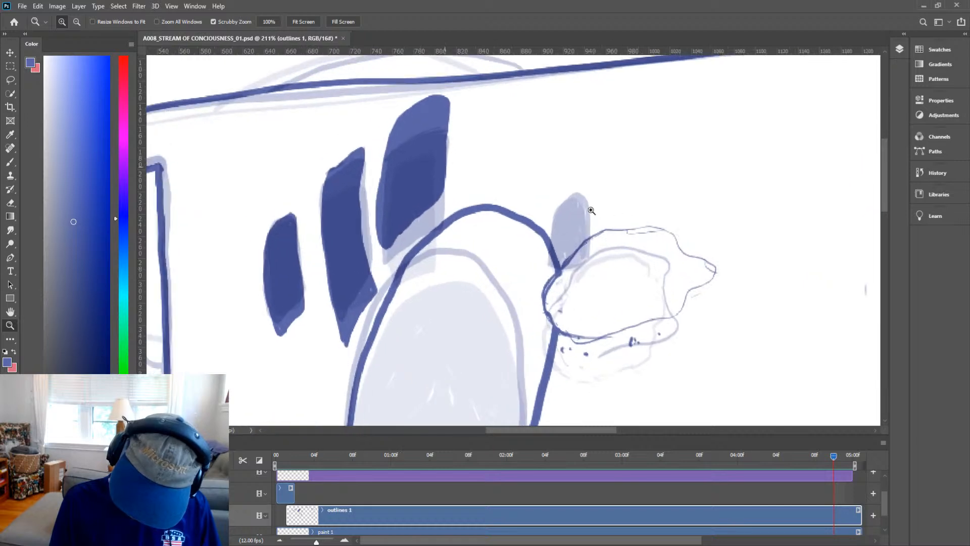
{"action": "mouse_move", "coordinate": [732, 260]}
{"action": "left_mouse_down"}
{"action": "mouse_move", "coordinate": [706, 289]}
{"action": "mouse_move", "coordinate": [725, 277]}
{"action": "left_mouse_up"}
{"action": "key", "text": "b"}
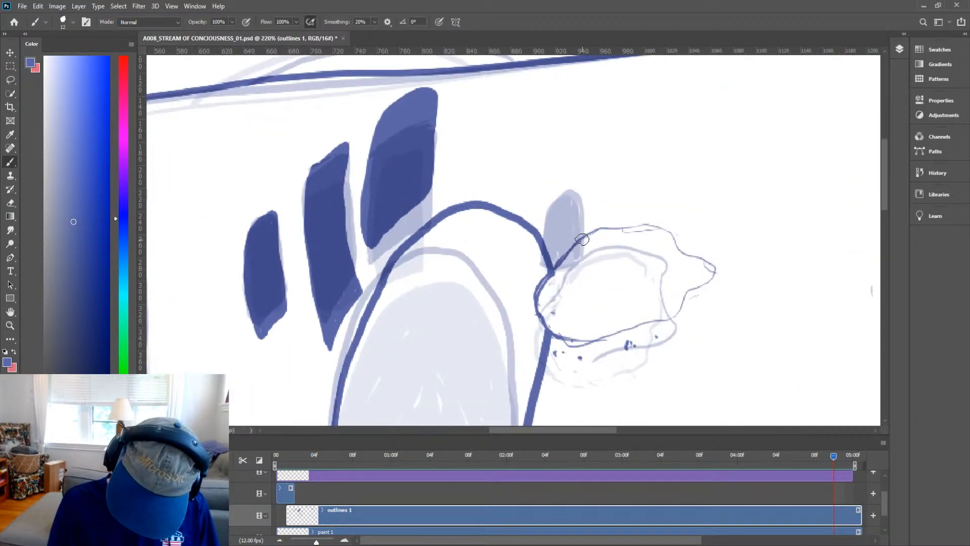
{"action": "mouse_move", "coordinate": [582, 238]}
{"action": "left_mouse_down"}
{"action": "mouse_move", "coordinate": [576, 189]}
{"action": "mouse_move", "coordinate": [558, 190]}
{"action": "mouse_move", "coordinate": [545, 220]}
{"action": "mouse_move", "coordinate": [543, 246]}
{"action": "mouse_move", "coordinate": [542, 237]}
{"action": "mouse_move", "coordinate": [560, 241]}
{"action": "mouse_move", "coordinate": [550, 256]}
{"action": "mouse_move", "coordinate": [547, 245]}
{"action": "mouse_move", "coordinate": [553, 263]}
{"action": "mouse_move", "coordinate": [554, 242]}
{"action": "mouse_move", "coordinate": [562, 249]}
{"action": "mouse_move", "coordinate": [580, 225]}
{"action": "mouse_move", "coordinate": [559, 255]}
{"action": "mouse_move", "coordinate": [558, 223]}
{"action": "mouse_move", "coordinate": [548, 238]}
{"action": "mouse_move", "coordinate": [552, 205]}
{"action": "mouse_move", "coordinate": [573, 195]}
{"action": "mouse_move", "coordinate": [564, 194]}
{"action": "mouse_move", "coordinate": [559, 227]}
{"action": "left_mouse_up"}
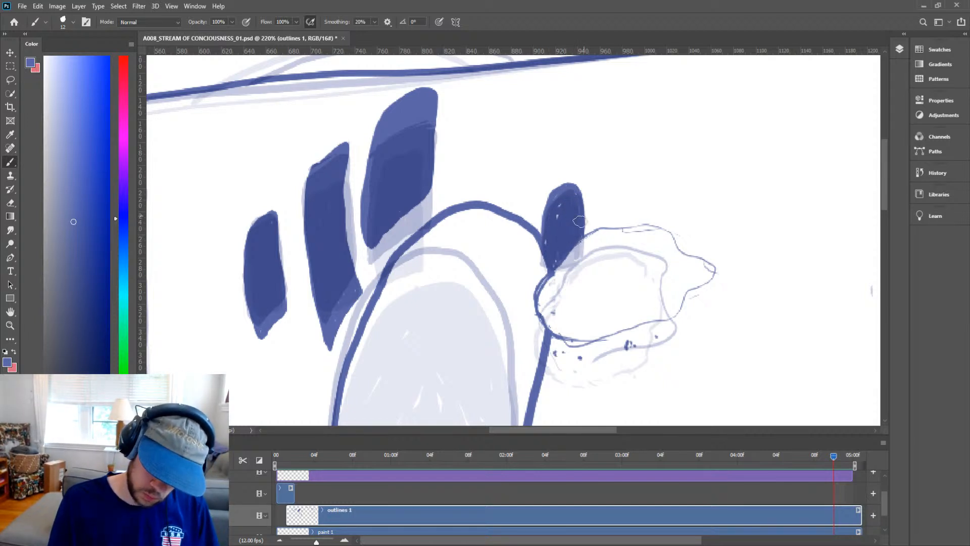
Ink the curved dome top rising behind the castle roof.
{"action": "key", "text": "z"}
{"action": "left_click_drag", "start_coordinate": [671, 273], "coordinate": [637, 317]}
{"action": "key", "text": "h"}
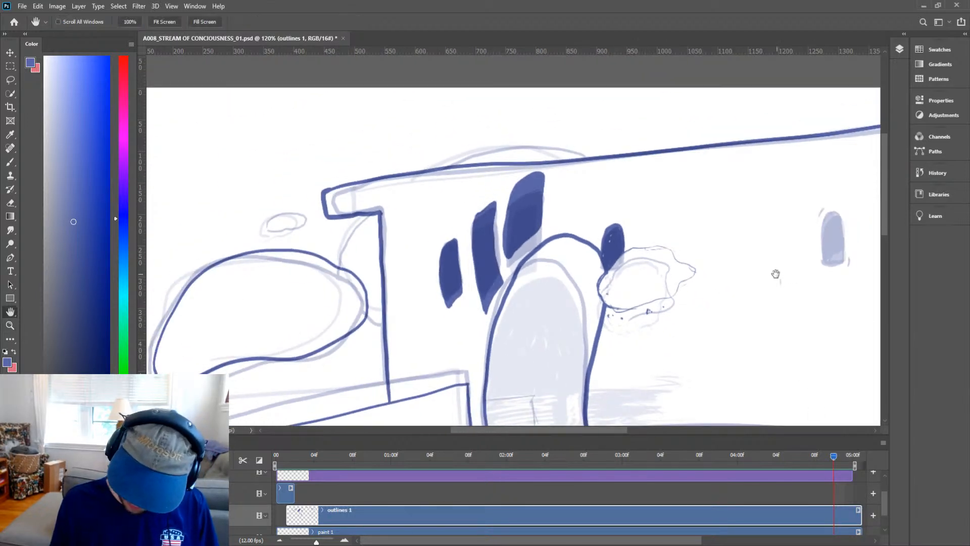
{"action": "left_click_drag", "start_coordinate": [775, 273], "coordinate": [898, 293]}
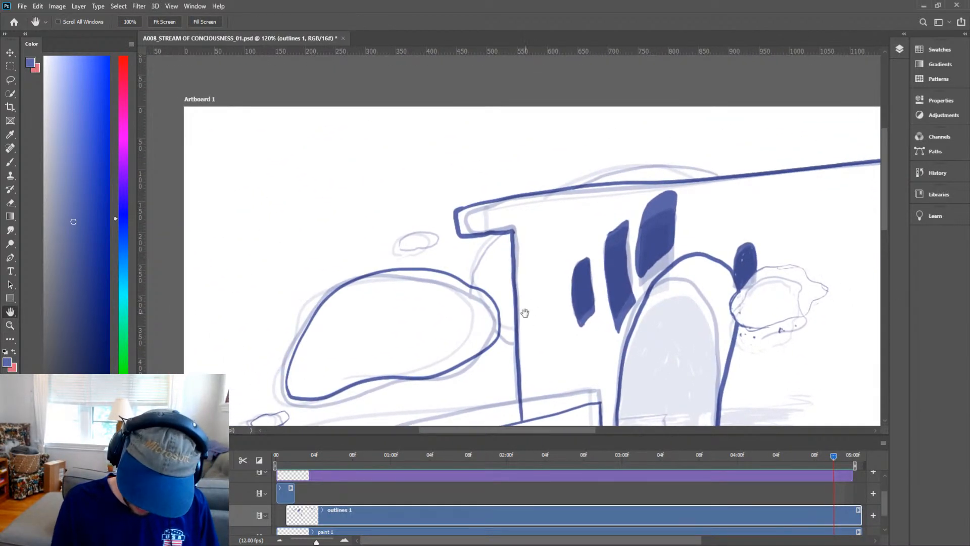
{"action": "left_click_drag", "start_coordinate": [525, 314], "coordinate": [634, 318]}
{"action": "key", "text": "b"}
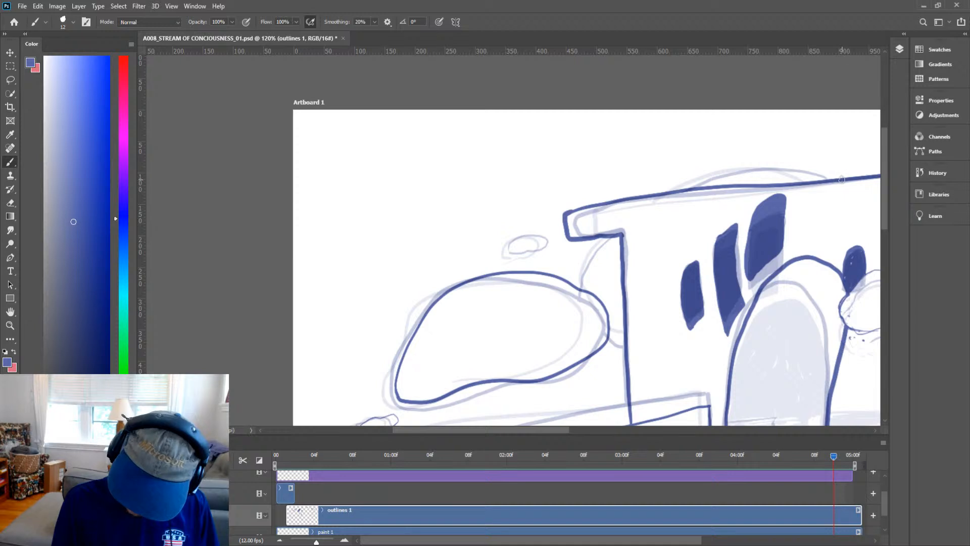
{"action": "mouse_move", "coordinate": [841, 180]}
{"action": "left_mouse_down"}
{"action": "mouse_move", "coordinate": [736, 173]}
{"action": "mouse_move", "coordinate": [706, 180]}
{"action": "left_mouse_up"}
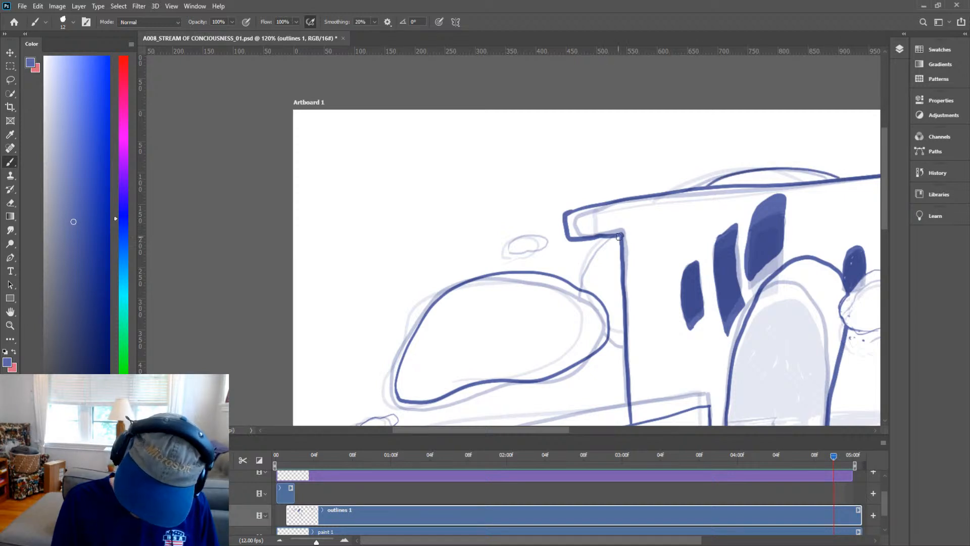
Ink the wall edge beside the left bush and the small cloud above it.
{"action": "left_click_drag", "start_coordinate": [596, 246], "coordinate": [577, 276]}
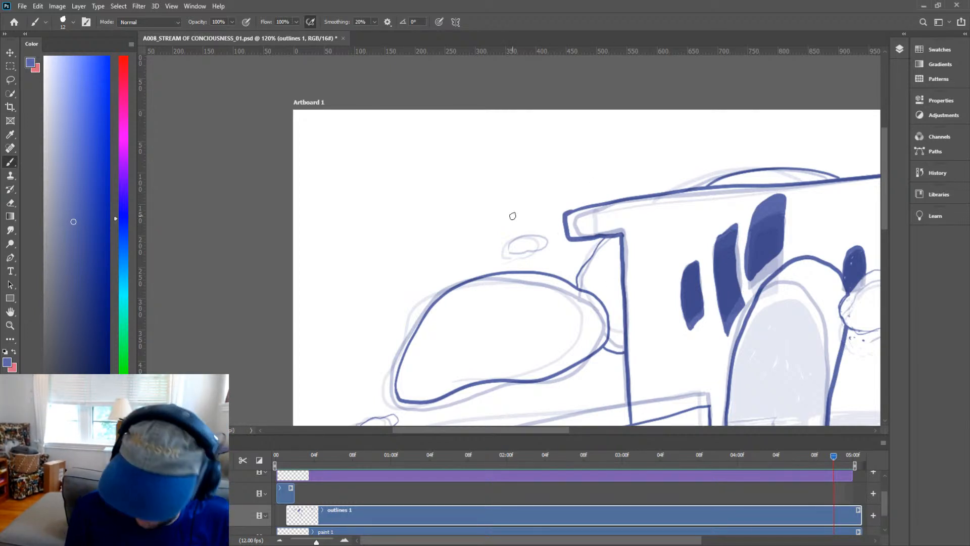
{"action": "scroll", "coordinate": [530, 247], "scroll_direction": "up", "scroll_amount": 2, "text": "alt"}
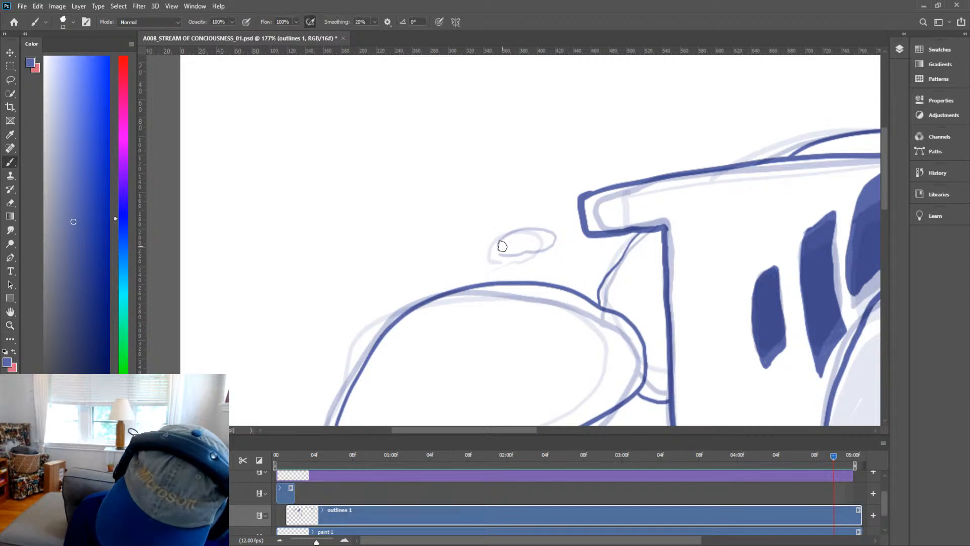
{"action": "mouse_move", "coordinate": [505, 247]}
{"action": "left_mouse_down"}
{"action": "mouse_move", "coordinate": [548, 226]}
{"action": "mouse_move", "coordinate": [564, 235]}
{"action": "mouse_move", "coordinate": [560, 245]}
{"action": "mouse_move", "coordinate": [510, 250]}
{"action": "left_mouse_up"}
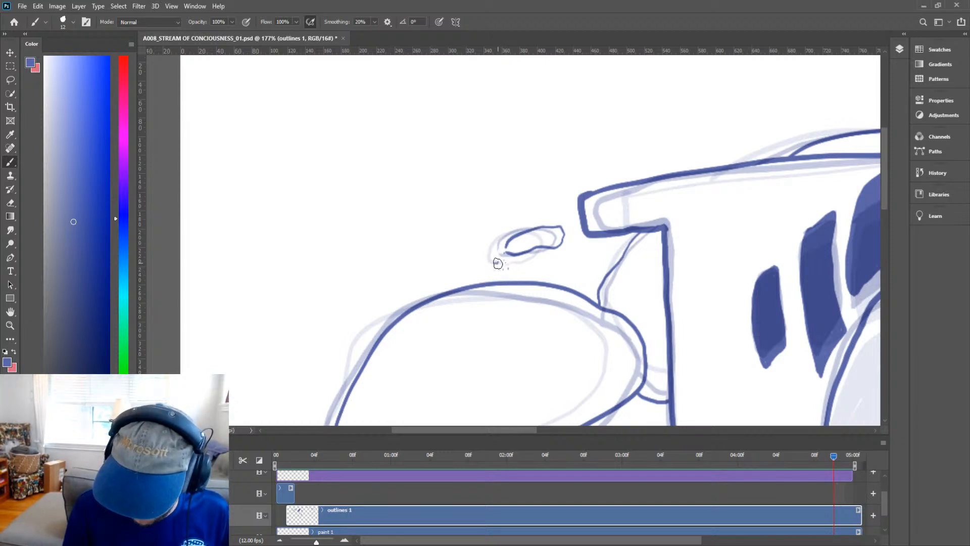
Fill the tall window on the right wall solid and add curved strokes around its edges.
{"action": "key", "text": "z"}
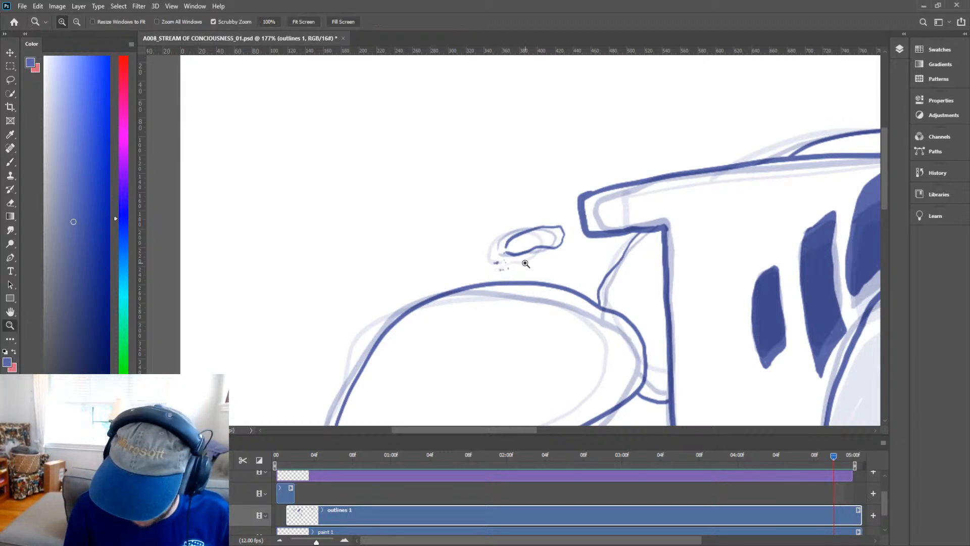
{"action": "left_click", "coordinate": [594, 297], "text": "alt"}
{"action": "left_click_drag", "start_coordinate": [665, 333], "coordinate": [647, 342]}
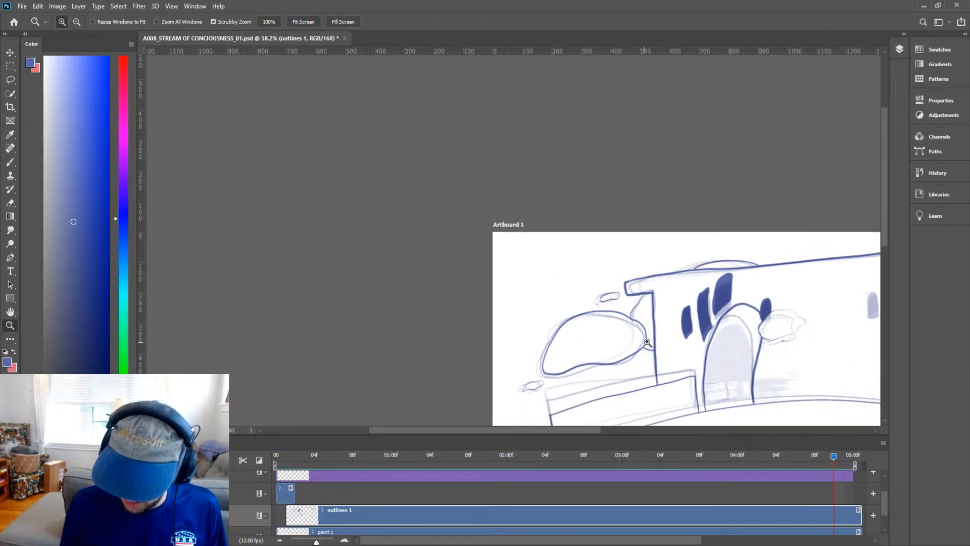
{"action": "key", "text": "space"}
{"action": "left_click_drag", "start_coordinate": [758, 354], "coordinate": [471, 305]}
{"action": "left_click_drag", "start_coordinate": [591, 252], "coordinate": [631, 230]}
{"action": "key", "text": "b"}
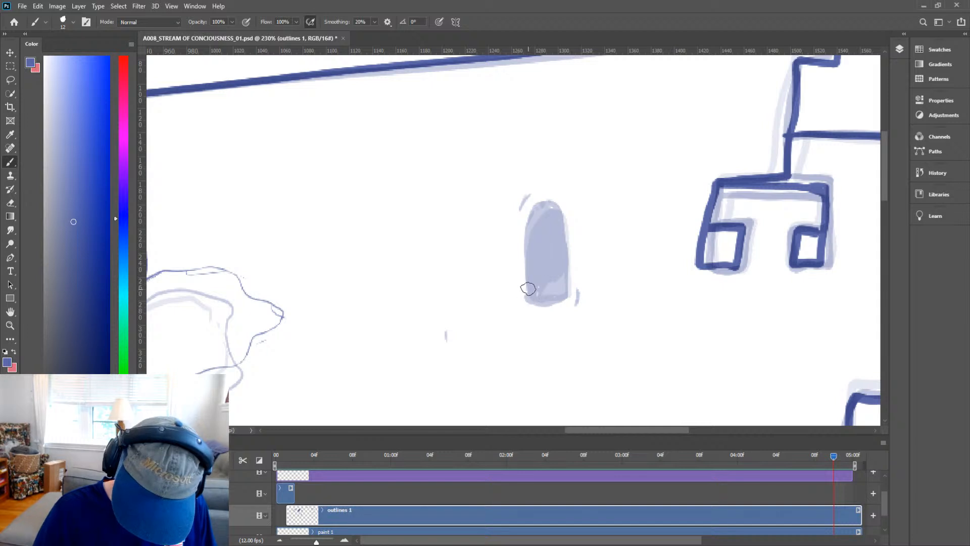
{"action": "mouse_move", "coordinate": [524, 289]}
{"action": "left_mouse_down"}
{"action": "mouse_move", "coordinate": [525, 212]}
{"action": "mouse_move", "coordinate": [543, 197]}
{"action": "mouse_move", "coordinate": [568, 228]}
{"action": "mouse_move", "coordinate": [567, 302]}
{"action": "mouse_move", "coordinate": [524, 298]}
{"action": "mouse_move", "coordinate": [531, 273]}
{"action": "mouse_move", "coordinate": [565, 299]}
{"action": "mouse_move", "coordinate": [567, 288]}
{"action": "mouse_move", "coordinate": [559, 263]}
{"action": "mouse_move", "coordinate": [558, 292]}
{"action": "mouse_move", "coordinate": [546, 242]}
{"action": "mouse_move", "coordinate": [528, 225]}
{"action": "mouse_move", "coordinate": [534, 217]}
{"action": "mouse_move", "coordinate": [560, 253]}
{"action": "left_mouse_up"}
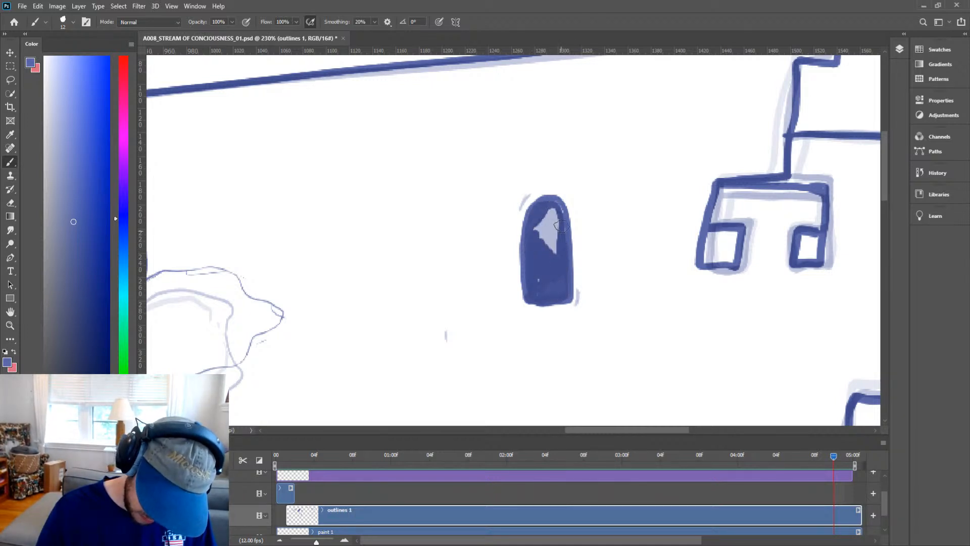
{"action": "mouse_move", "coordinate": [553, 208]}
{"action": "left_mouse_down"}
{"action": "mouse_move", "coordinate": [546, 262]}
{"action": "mouse_move", "coordinate": [534, 233]}
{"action": "mouse_move", "coordinate": [553, 213]}
{"action": "left_mouse_up"}
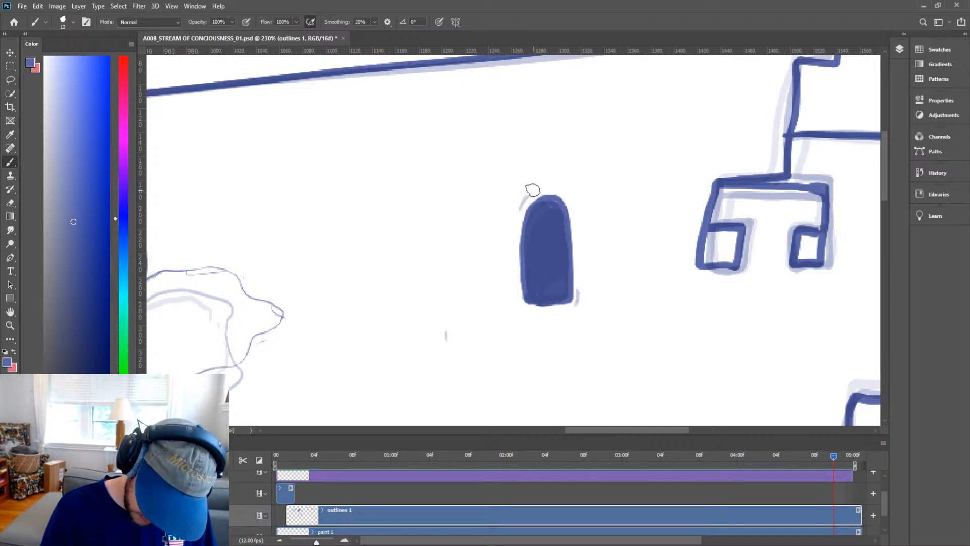
{"action": "left_click_drag", "start_coordinate": [533, 191], "coordinate": [511, 227]}
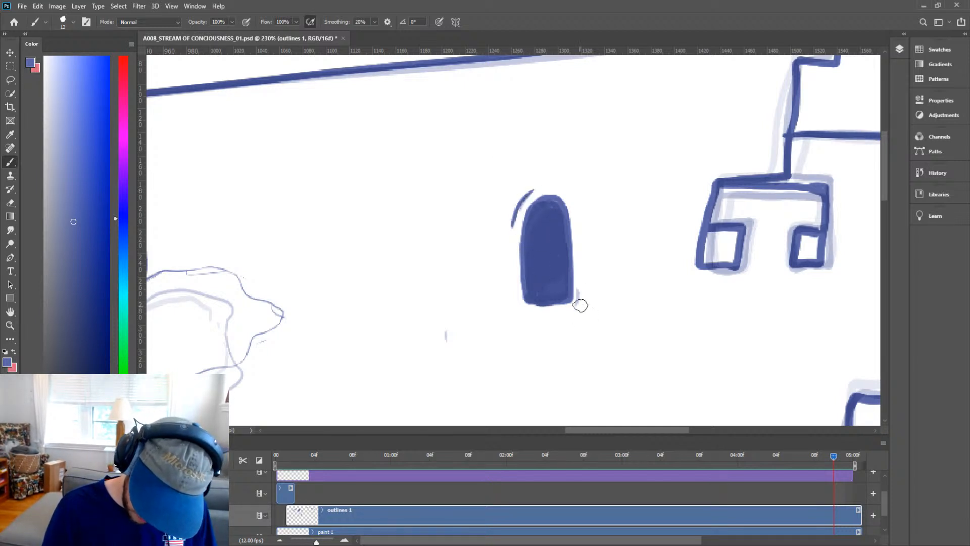
{"action": "left_click_drag", "start_coordinate": [581, 277], "coordinate": [571, 313]}
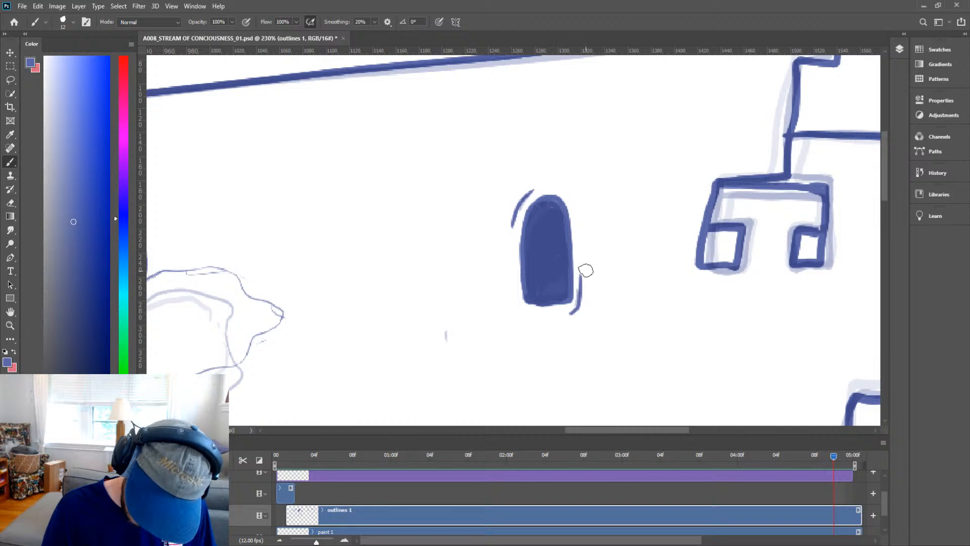
Advance to the next frame and view the whole drawing.
{"action": "key", "text": "z"}
{"action": "left_click_drag", "start_coordinate": [677, 284], "coordinate": [631, 329]}
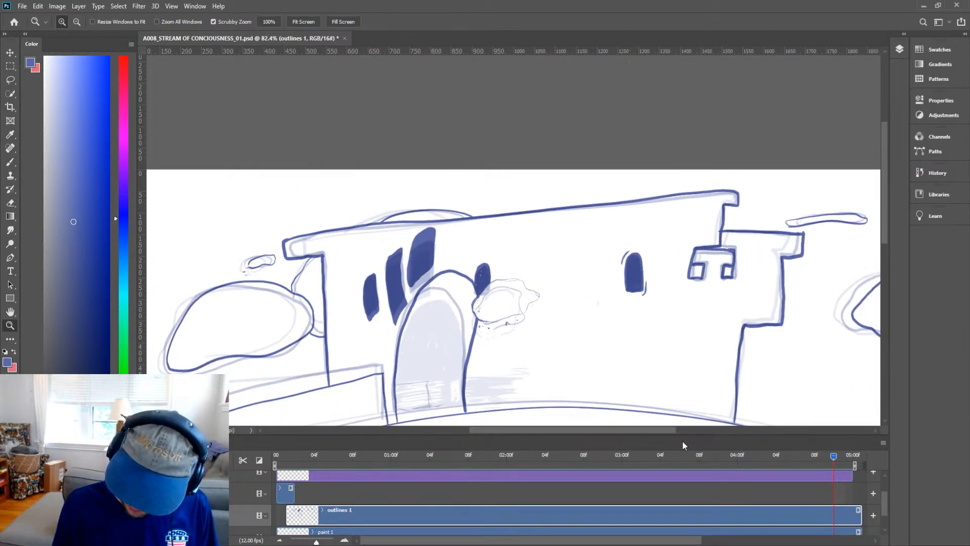
{"action": "key", "text": "h"}
{"action": "left_click_drag", "start_coordinate": [693, 321], "coordinate": [812, 216]}
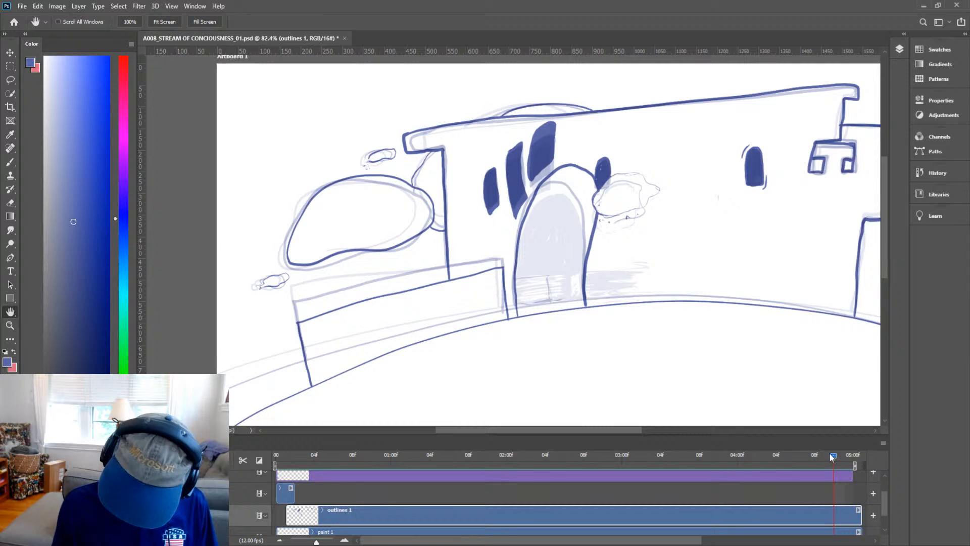
{"action": "mouse_move", "coordinate": [834, 458]}
{"action": "left_mouse_down"}
{"action": "mouse_move", "coordinate": [817, 453]}
{"action": "mouse_move", "coordinate": [844, 458]}
{"action": "left_mouse_up"}
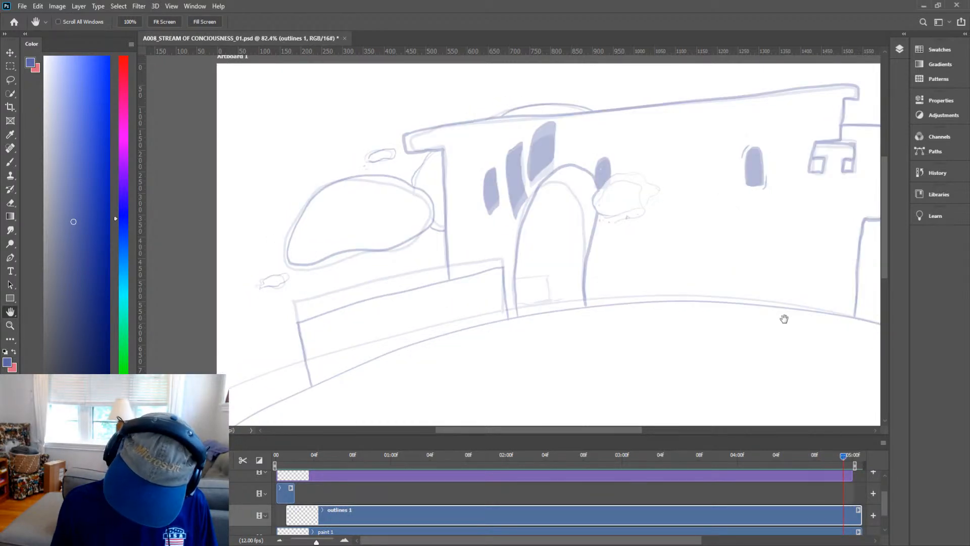
{"action": "key", "text": "z"}
{"action": "left_click_drag", "start_coordinate": [699, 283], "coordinate": [680, 316]}
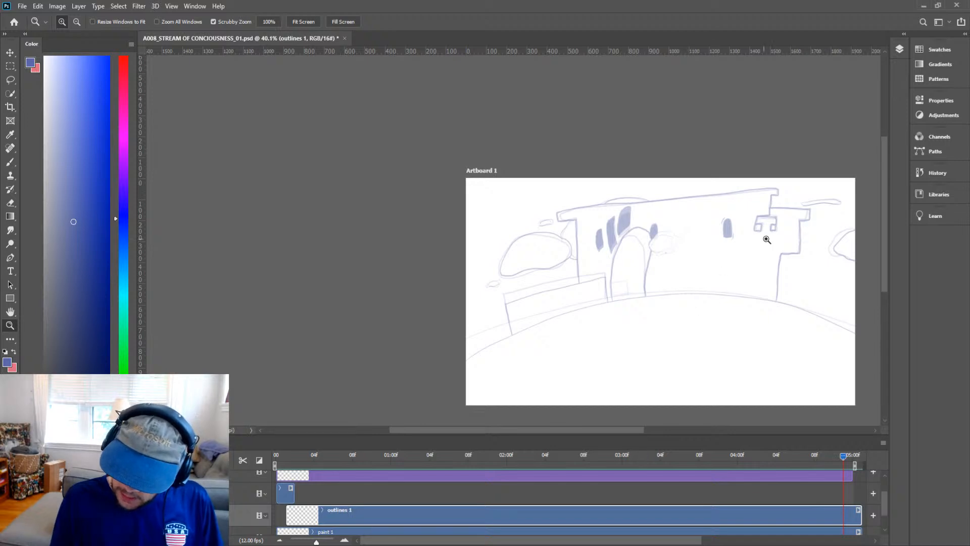
{"action": "key", "text": "h"}
{"action": "left_click_drag", "start_coordinate": [741, 326], "coordinate": [682, 279]}
{"action": "key", "text": "z"}
{"action": "key", "text": "h"}
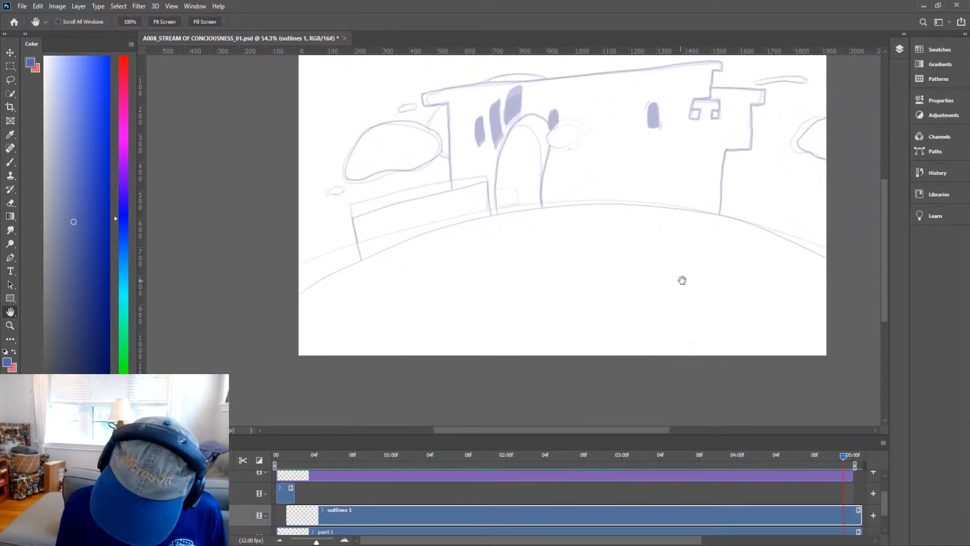
Try to draw the curved ground line across the hill, undoing each stroke.
{"action": "key", "text": "b"}
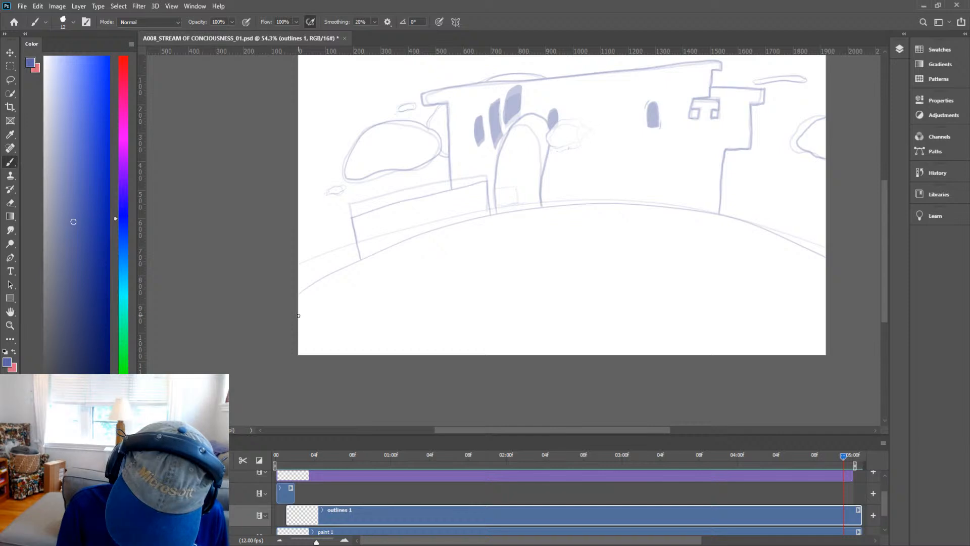
{"action": "mouse_move", "coordinate": [297, 309]}
{"action": "left_mouse_down"}
{"action": "mouse_move", "coordinate": [389, 258]}
{"action": "mouse_move", "coordinate": [607, 210]}
{"action": "mouse_move", "coordinate": [827, 273]}
{"action": "mouse_move", "coordinate": [613, 207]}
{"action": "mouse_move", "coordinate": [298, 299]}
{"action": "left_mouse_up"}
{"action": "key", "text": "ctrl+z"}
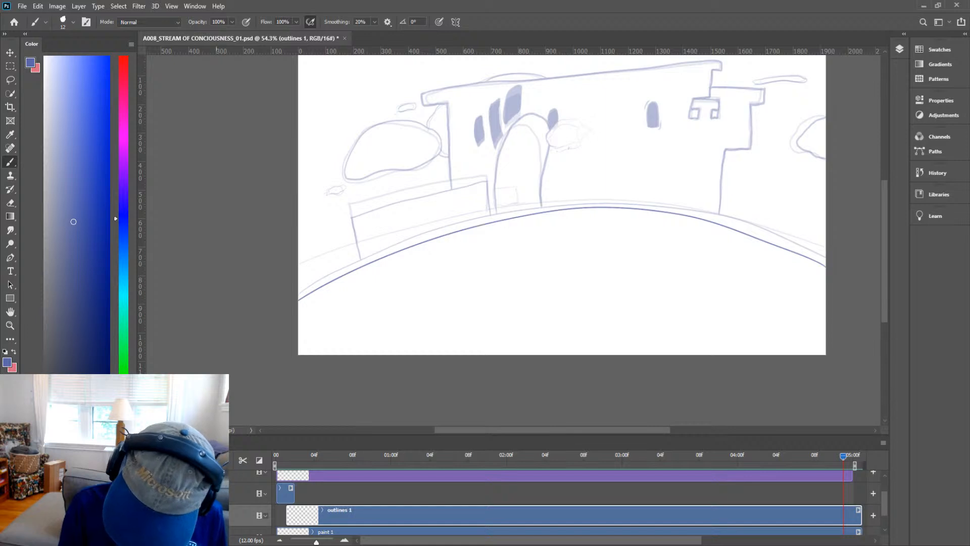
{"action": "key", "text": "ctrl+z"}
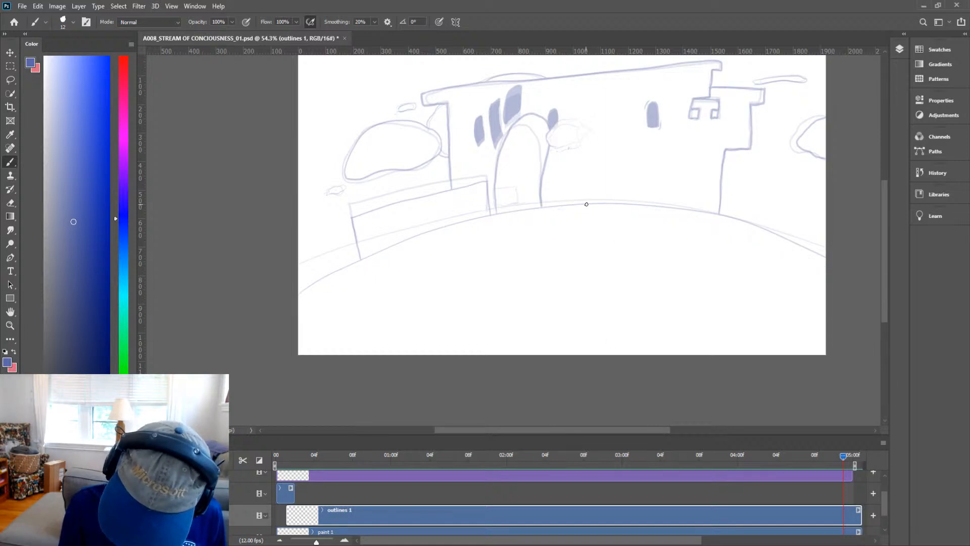
{"action": "mouse_move", "coordinate": [586, 203]}
{"action": "left_mouse_down"}
{"action": "mouse_move", "coordinate": [530, 211]}
{"action": "mouse_move", "coordinate": [298, 307]}
{"action": "left_mouse_up"}
{"action": "key", "text": "ctrl+z"}
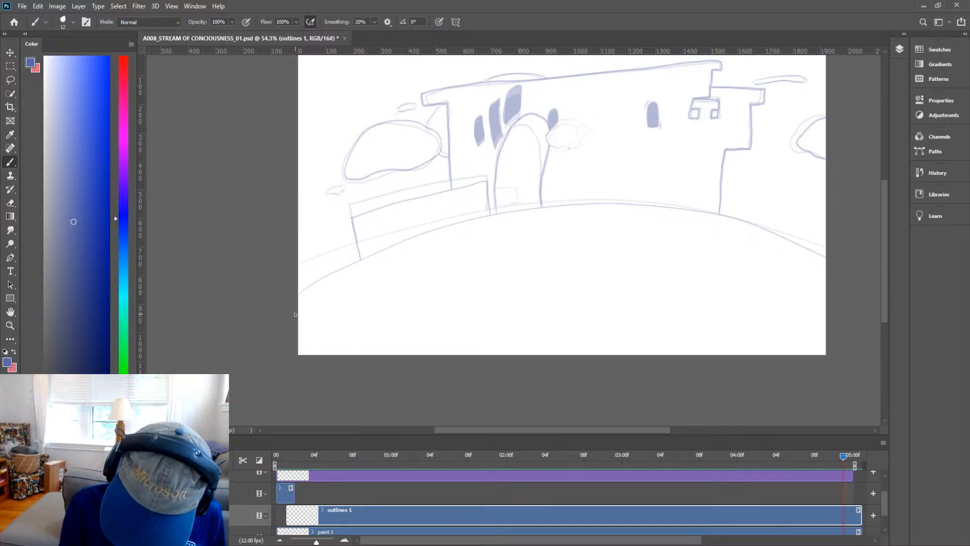
Ink the curved ground line sweeping across the hill in one stroke.
{"action": "mouse_move", "coordinate": [352, 278]}
{"action": "left_mouse_down"}
{"action": "mouse_move", "coordinate": [606, 204]}
{"action": "mouse_move", "coordinate": [928, 342]}
{"action": "left_mouse_up"}
{"action": "key", "text": "z"}
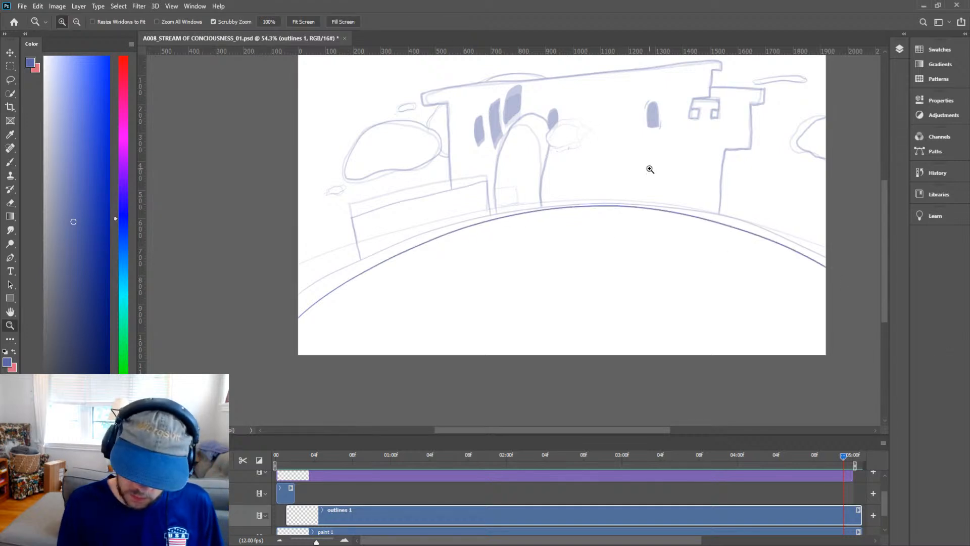
Ink the left side of the low wall standing in front of the castle.
{"action": "left_click_drag", "start_coordinate": [641, 184], "coordinate": [612, 222]}
{"action": "left_click_drag", "start_coordinate": [403, 271], "coordinate": [441, 246]}
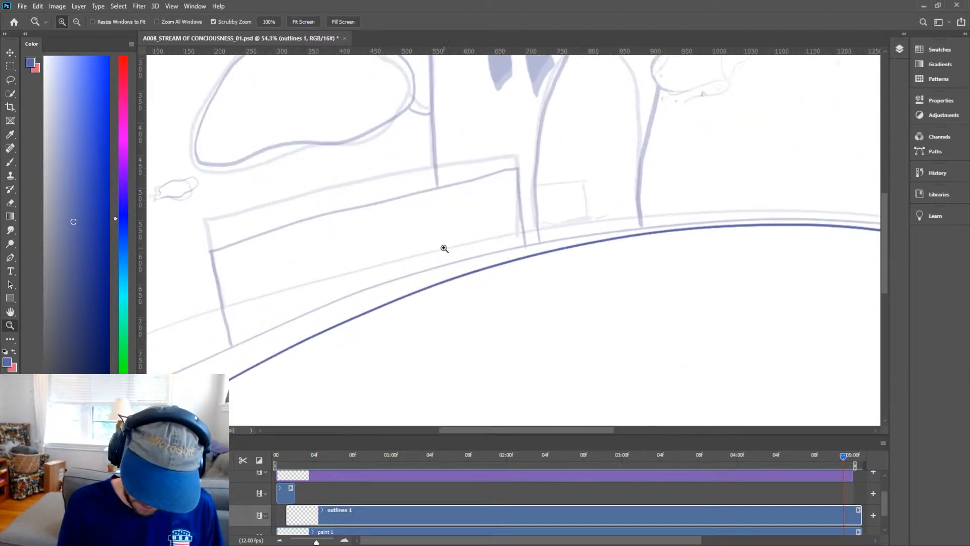
{"action": "key", "text": "b"}
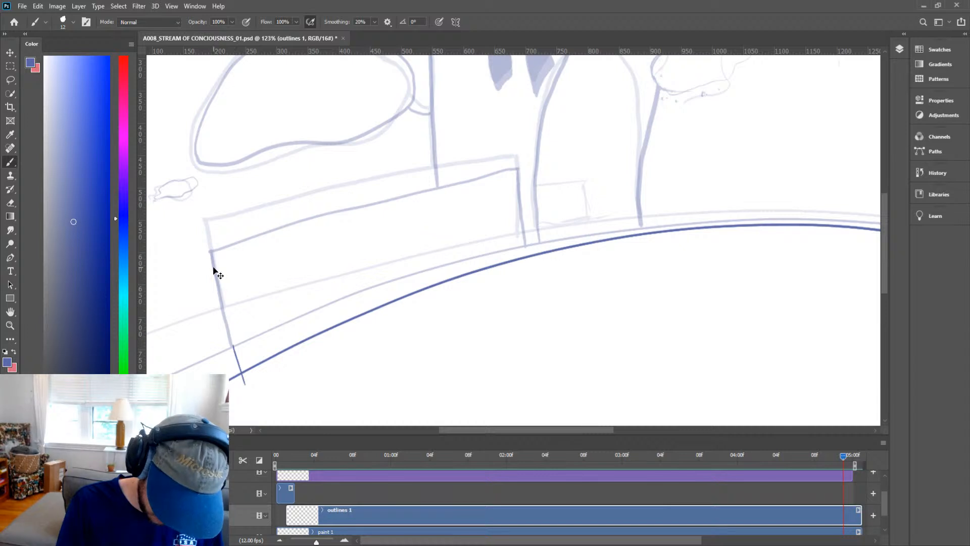
{"action": "left_click_drag", "start_coordinate": [216, 278], "coordinate": [240, 372]}
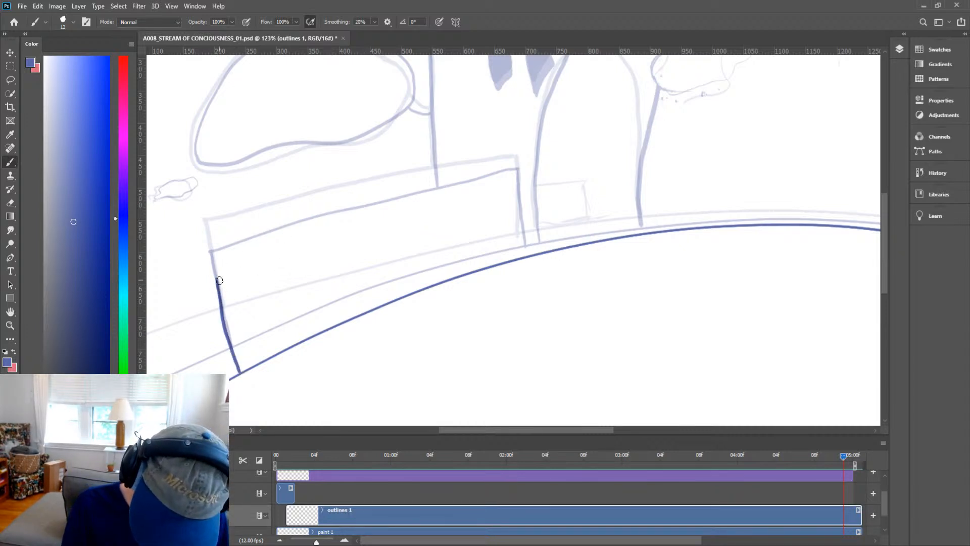
{"action": "key", "text": "z"}
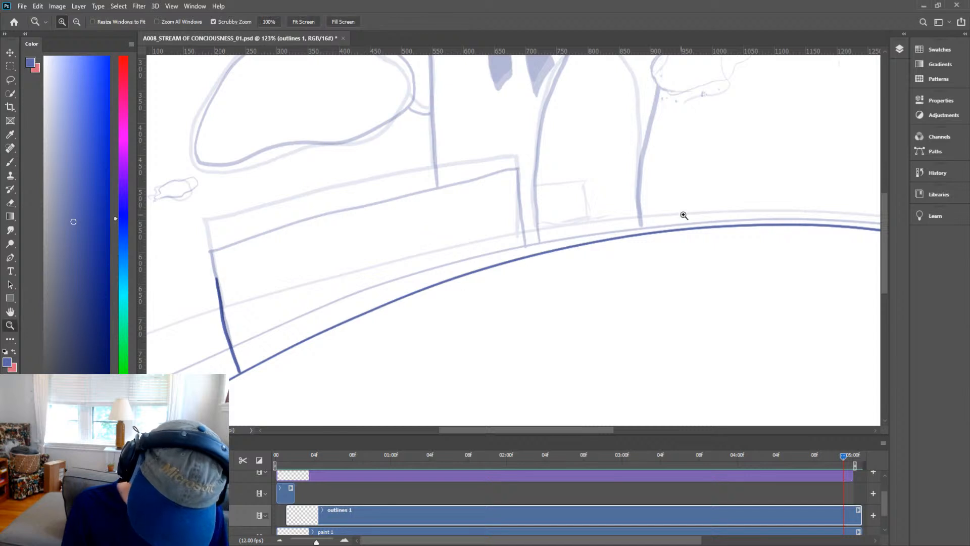
Ink the top edge and right side of the low wall down to the ground line.
{"action": "mouse_move", "coordinate": [685, 212]}
{"action": "left_mouse_down"}
{"action": "mouse_move", "coordinate": [632, 245]}
{"action": "mouse_move", "coordinate": [672, 237]}
{"action": "mouse_move", "coordinate": [555, 250]}
{"action": "mouse_move", "coordinate": [571, 268]}
{"action": "mouse_move", "coordinate": [598, 271]}
{"action": "left_mouse_up"}
{"action": "key", "text": "b"}
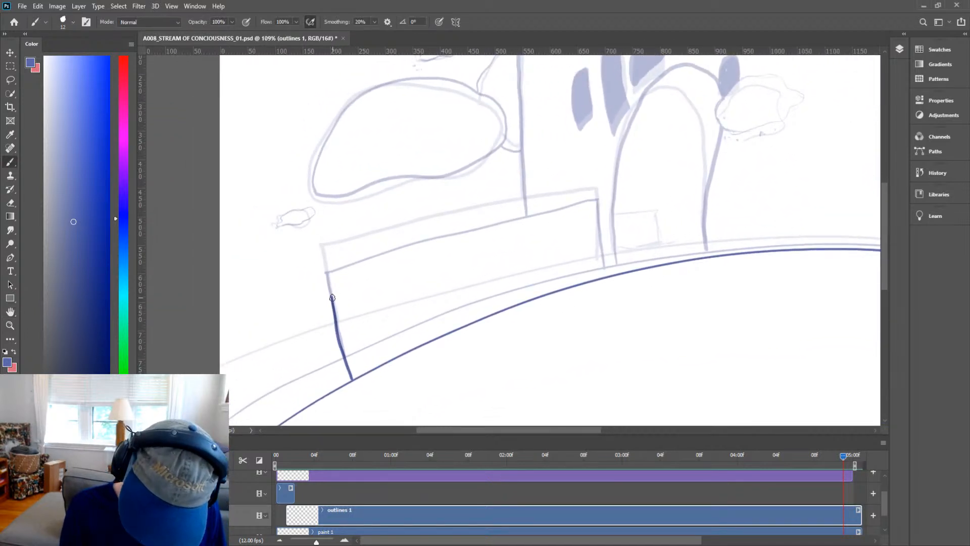
{"action": "mouse_move", "coordinate": [332, 298]}
{"action": "left_mouse_down"}
{"action": "mouse_move", "coordinate": [597, 224]}
{"action": "mouse_move", "coordinate": [602, 258]}
{"action": "left_mouse_up"}
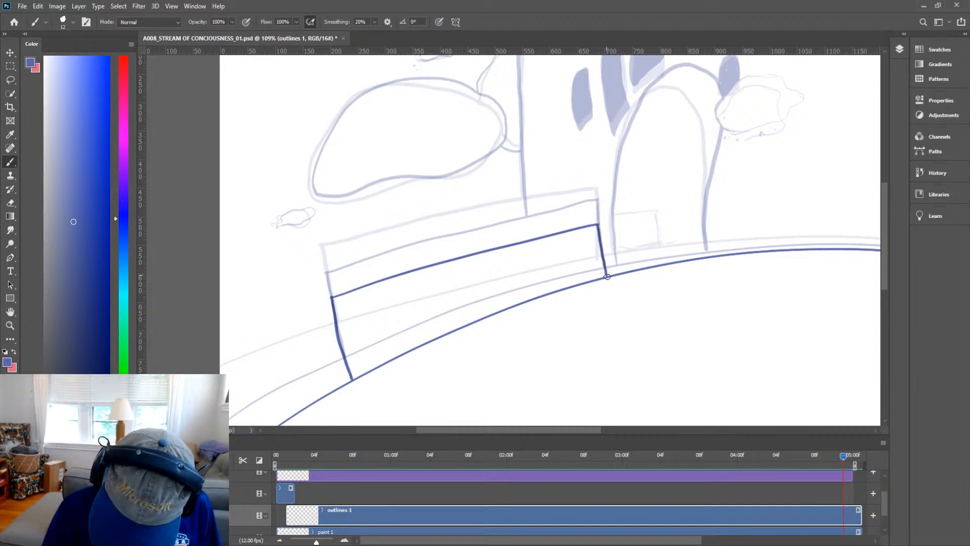
{"action": "key", "text": "z"}
Ink the small cloud floating beside the left bush.
{"action": "left_click_drag", "start_coordinate": [739, 249], "coordinate": [699, 279]}
{"action": "key", "text": "h"}
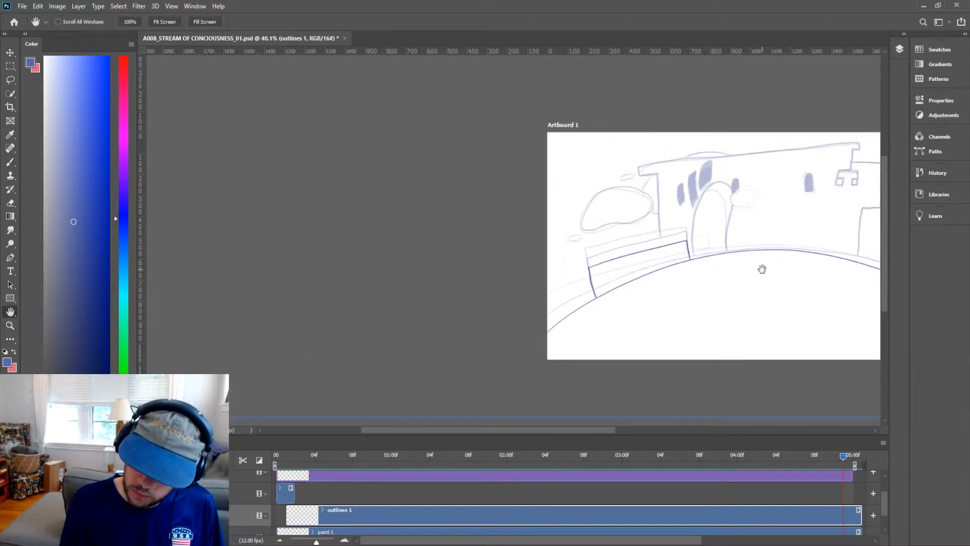
{"action": "left_click_drag", "start_coordinate": [761, 268], "coordinate": [577, 295]}
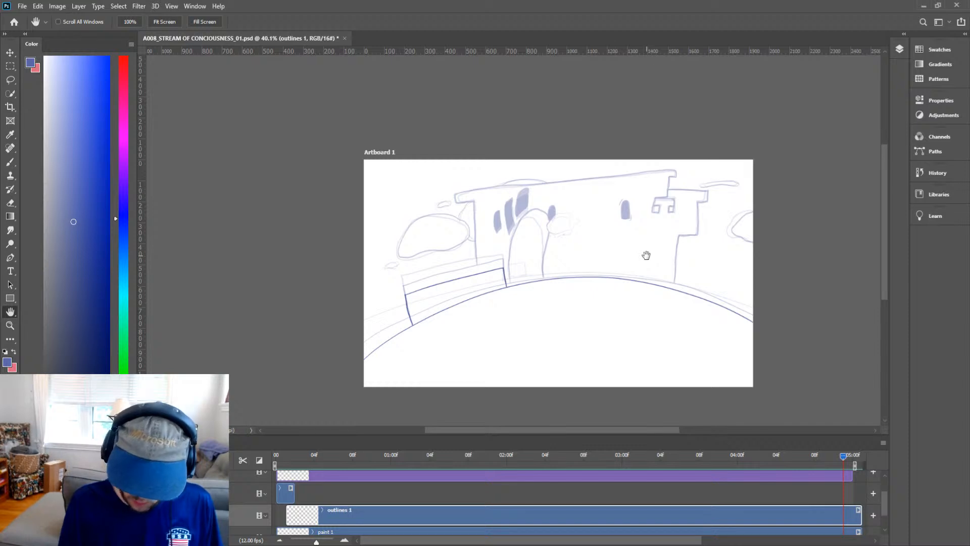
{"action": "key", "text": "z"}
{"action": "left_click_drag", "start_coordinate": [403, 271], "coordinate": [541, 281]}
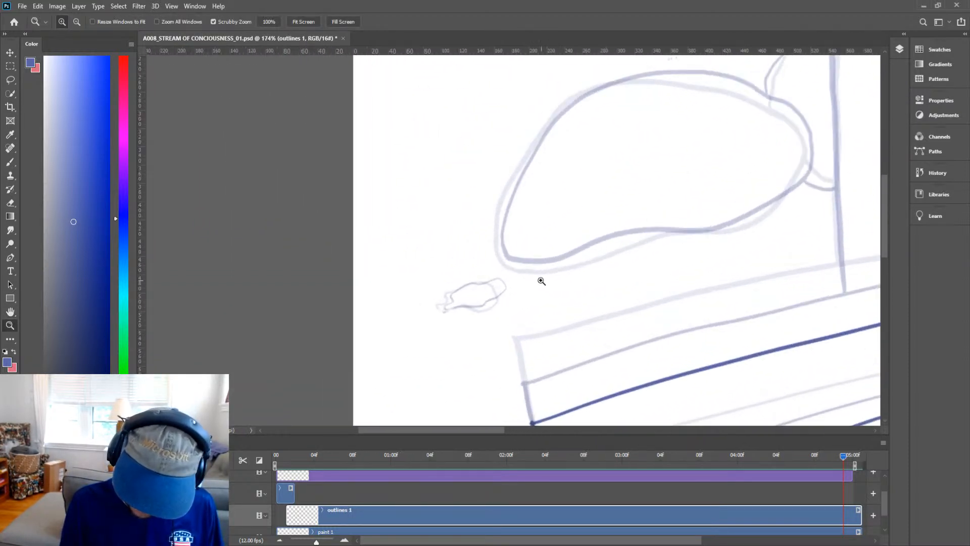
{"action": "key", "text": "b"}
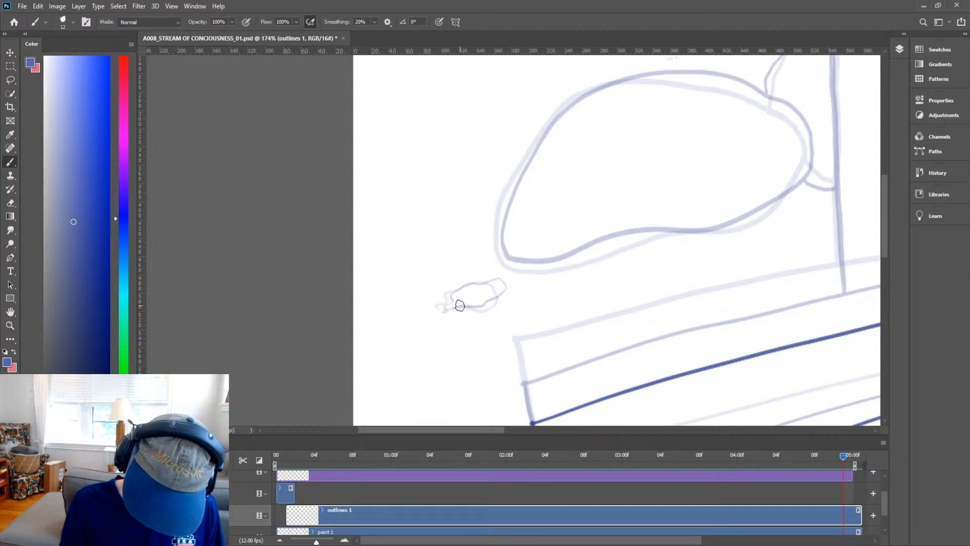
{"action": "mouse_move", "coordinate": [451, 298]}
{"action": "left_mouse_down"}
{"action": "mouse_move", "coordinate": [469, 282]}
{"action": "mouse_move", "coordinate": [507, 277]}
{"action": "mouse_move", "coordinate": [516, 296]}
{"action": "mouse_move", "coordinate": [491, 309]}
{"action": "mouse_move", "coordinate": [461, 306]}
{"action": "left_mouse_up"}
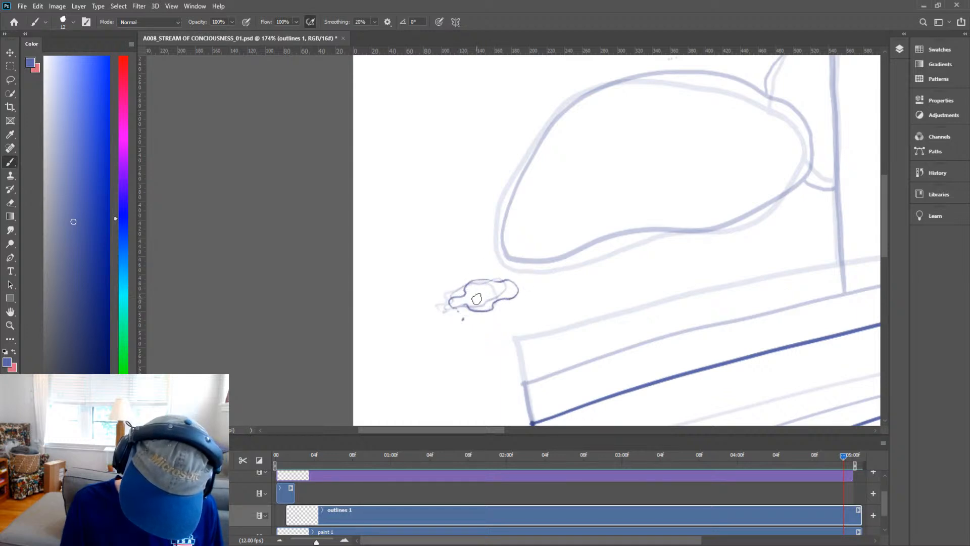
Try to ink the castle's left wall edge, undoing the stroke.
{"action": "key", "text": "h"}
{"action": "mouse_move", "coordinate": [695, 309]}
{"action": "left_mouse_down"}
{"action": "mouse_move", "coordinate": [560, 338]}
{"action": "mouse_move", "coordinate": [572, 333]}
{"action": "left_mouse_up"}
{"action": "key", "text": "ctrl+space"}
{"action": "left_click_drag", "start_coordinate": [720, 321], "coordinate": [662, 351]}
{"action": "key", "text": "space"}
{"action": "left_click_drag", "start_coordinate": [783, 318], "coordinate": [634, 336]}
{"action": "key", "text": "ctrl+space"}
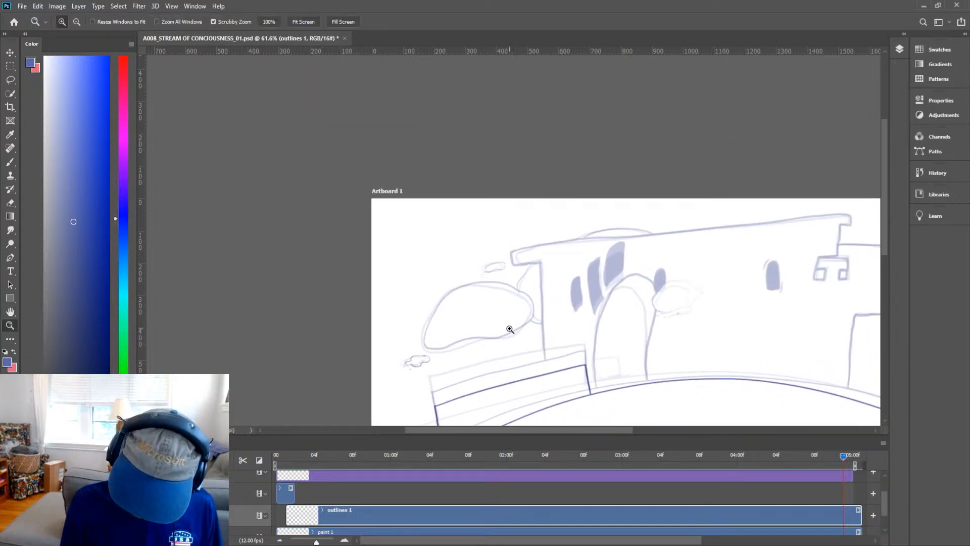
{"action": "left_click_drag", "start_coordinate": [509, 328], "coordinate": [525, 313]}
{"action": "key", "text": "b"}
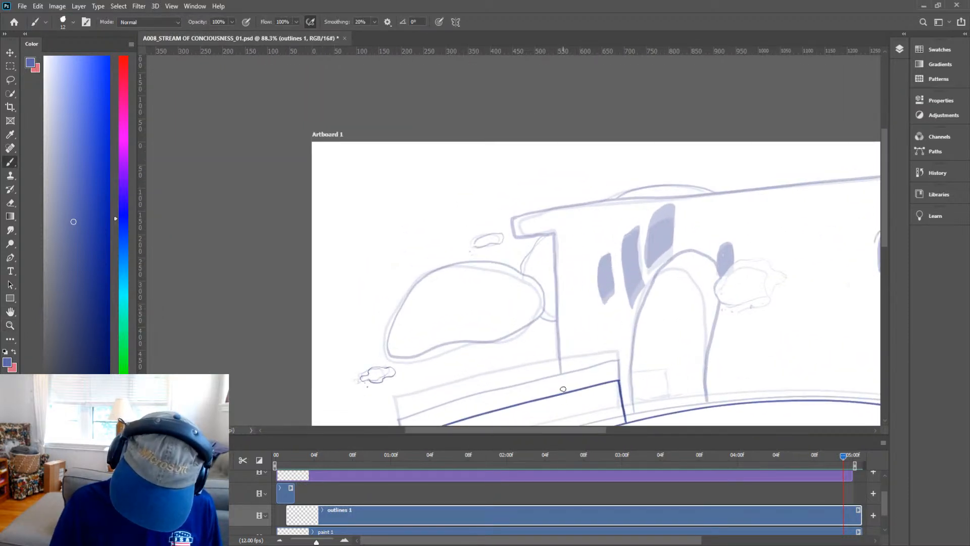
{"action": "mouse_move", "coordinate": [563, 394]}
{"action": "left_mouse_down"}
{"action": "mouse_move", "coordinate": [551, 248]}
{"action": "mouse_move", "coordinate": [516, 250]}
{"action": "mouse_move", "coordinate": [514, 213]}
{"action": "left_mouse_up"}
{"action": "key", "text": "space"}
{"action": "mouse_move", "coordinate": [737, 294]}
{"action": "left_mouse_down"}
{"action": "mouse_move", "coordinate": [654, 308]}
{"action": "mouse_move", "coordinate": [596, 340]}
{"action": "mouse_move", "coordinate": [529, 345]}
{"action": "mouse_move", "coordinate": [513, 329]}
{"action": "left_mouse_up"}
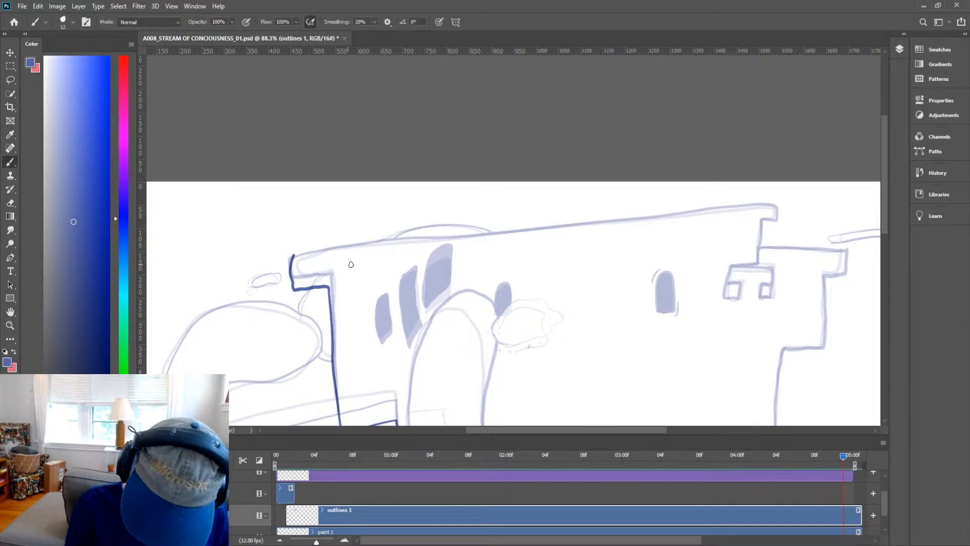
{"action": "key", "text": "ctrl+z"}
Ink the stepped right edge of the castle's right wall from the ground up to the turret.
{"action": "key", "text": "space"}
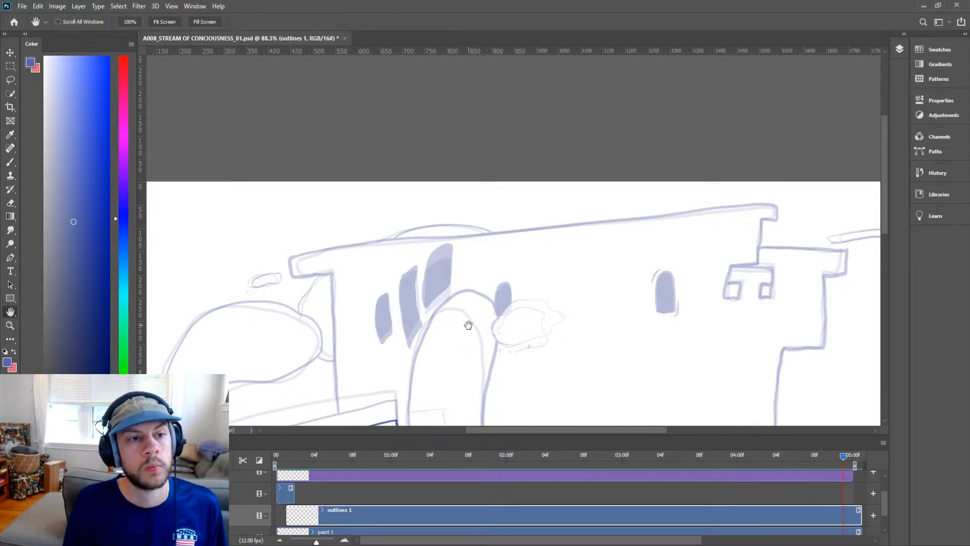
{"action": "left_click_drag", "start_coordinate": [462, 325], "coordinate": [505, 284]}
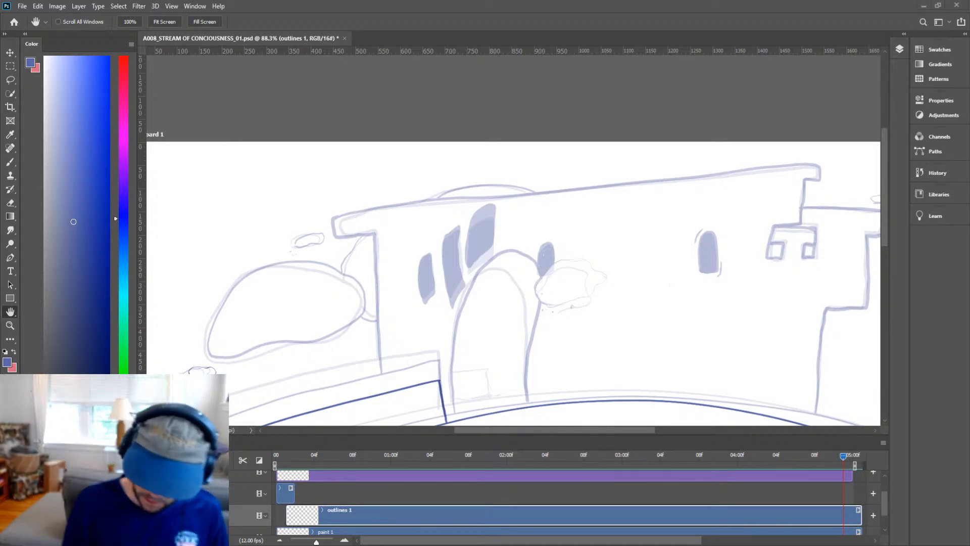
{"action": "left_click_drag", "start_coordinate": [626, 313], "coordinate": [628, 314]}
{"action": "left_click_drag", "start_coordinate": [747, 344], "coordinate": [687, 238]}
{"action": "key", "text": "z"}
{"action": "left_click_drag", "start_coordinate": [729, 294], "coordinate": [719, 297]}
{"action": "key", "text": "h"}
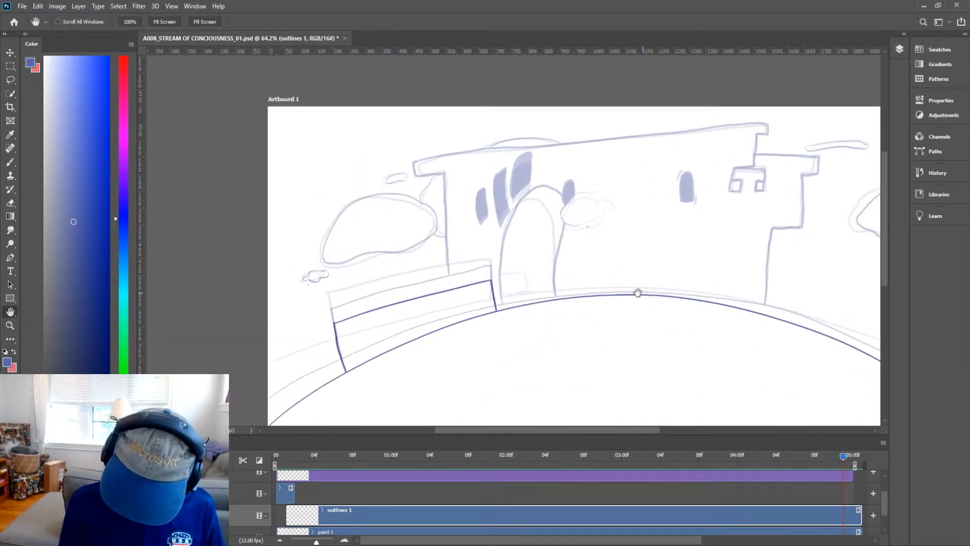
{"action": "left_click_drag", "start_coordinate": [652, 300], "coordinate": [629, 310]}
{"action": "key", "text": "z"}
{"action": "left_click_drag", "start_coordinate": [717, 297], "coordinate": [732, 293]}
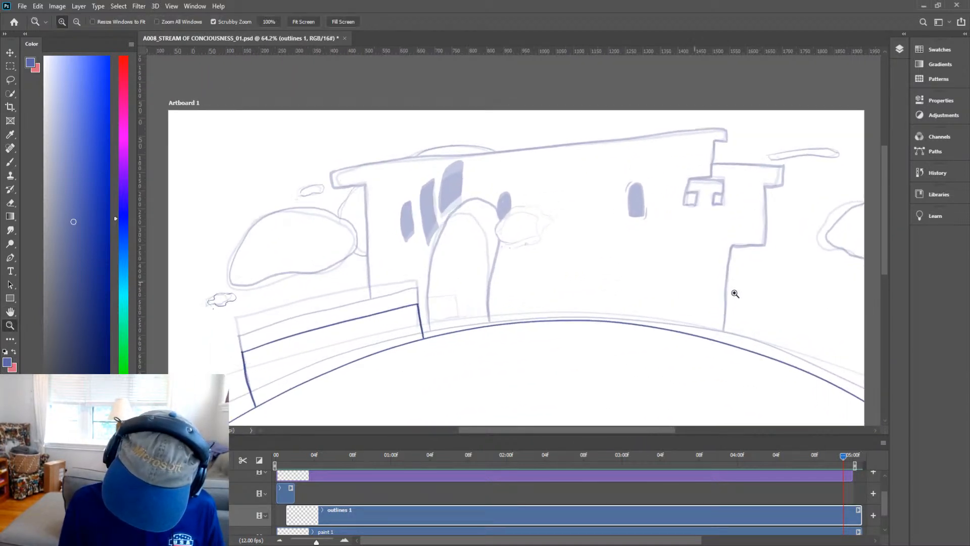
{"action": "key", "text": "b"}
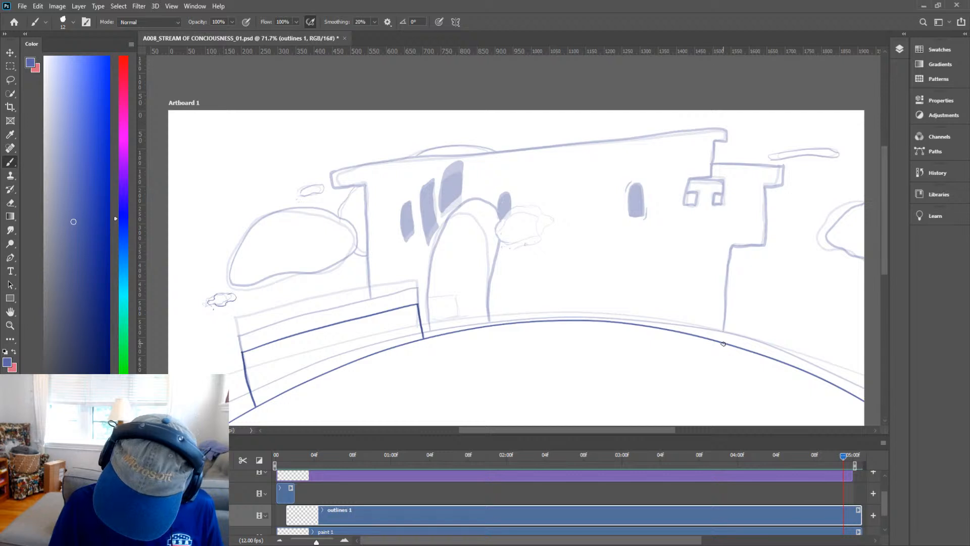
{"action": "left_click_drag", "start_coordinate": [723, 331], "coordinate": [726, 281]}
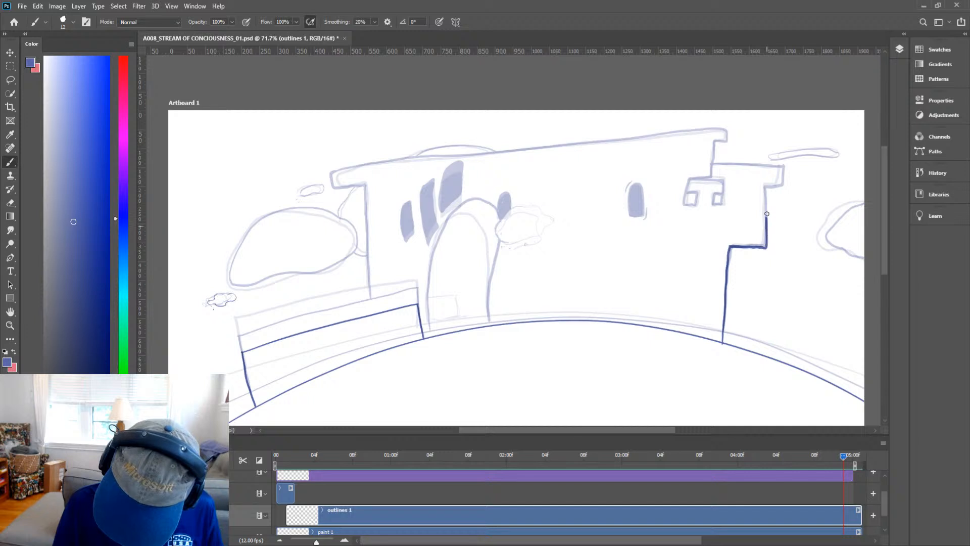
{"action": "left_click_drag", "start_coordinate": [769, 187], "coordinate": [790, 187]}
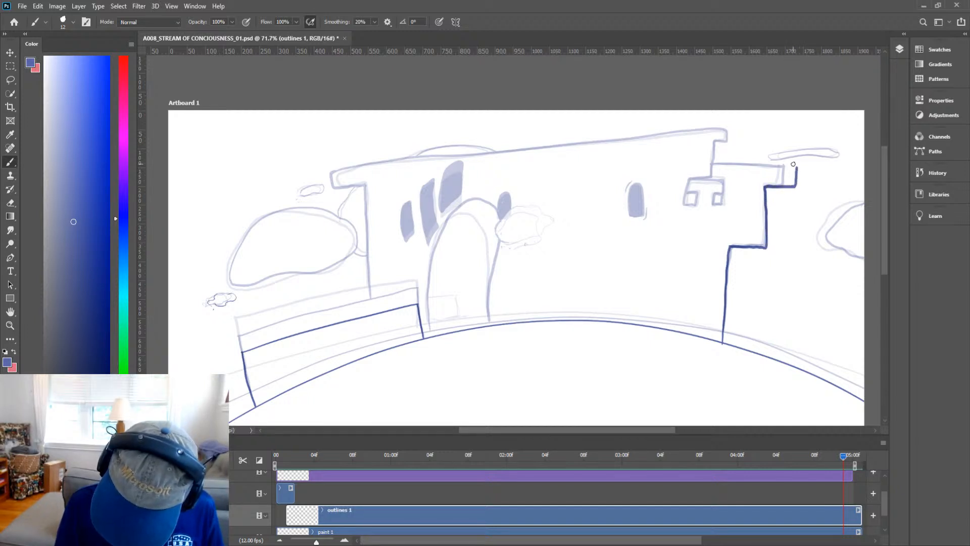
Ink the right turret's top and left edges and the left of its two small windows.
{"action": "key", "text": "space"}
{"action": "mouse_move", "coordinate": [741, 286]}
{"action": "left_mouse_down"}
{"action": "mouse_move", "coordinate": [736, 341]}
{"action": "mouse_move", "coordinate": [747, 355]}
{"action": "left_mouse_up"}
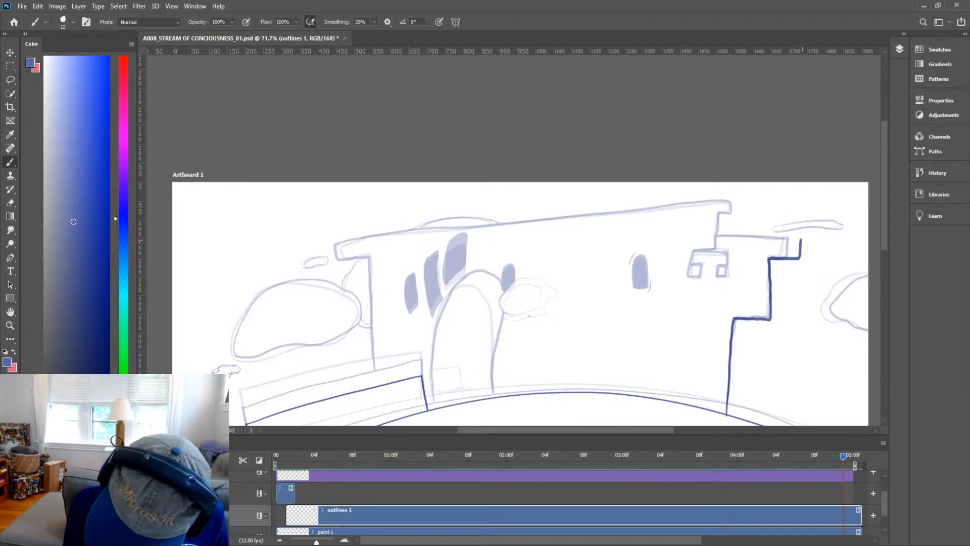
{"action": "left_click_drag", "start_coordinate": [800, 239], "coordinate": [716, 233]}
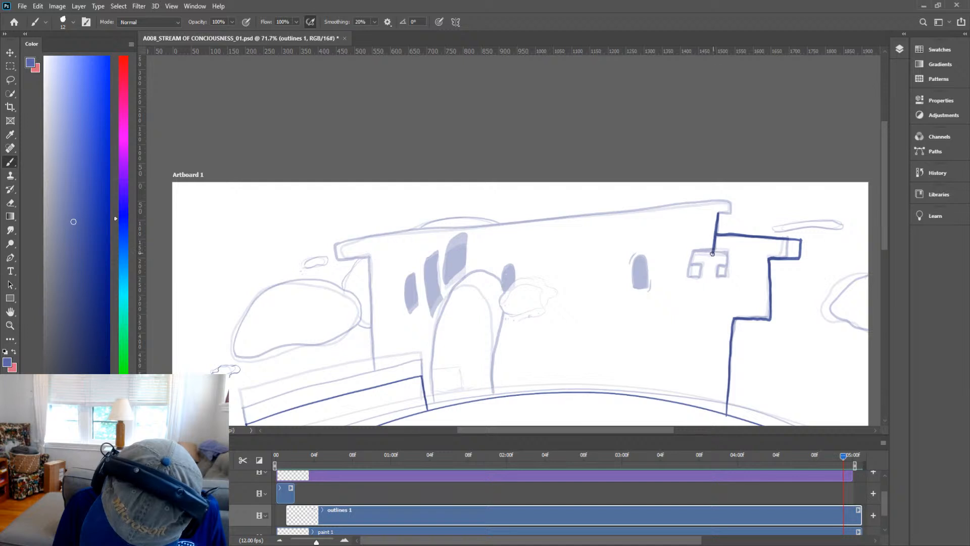
{"action": "left_click_drag", "start_coordinate": [713, 253], "coordinate": [694, 253]}
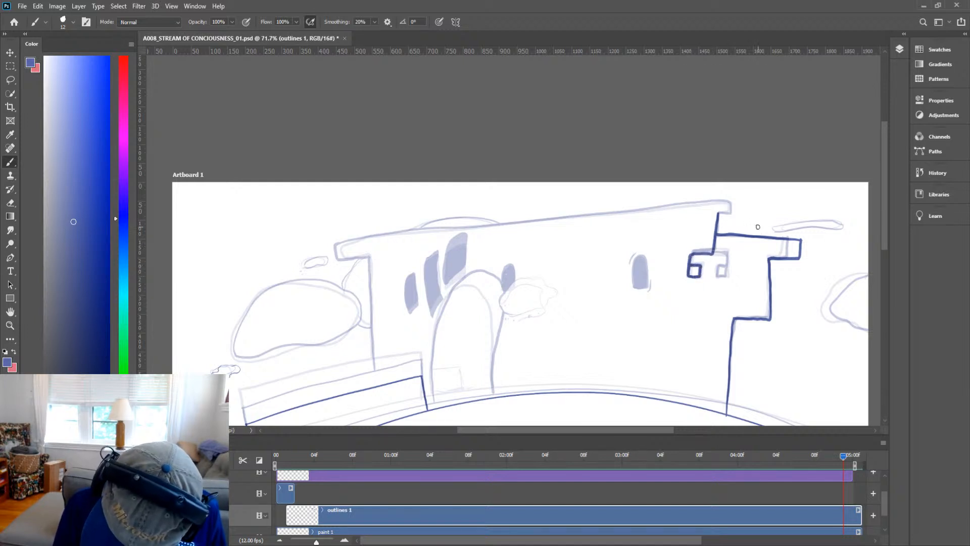
Ink the right small window on the turret, checking the previous frame for reference.
{"action": "key", "text": "z"}
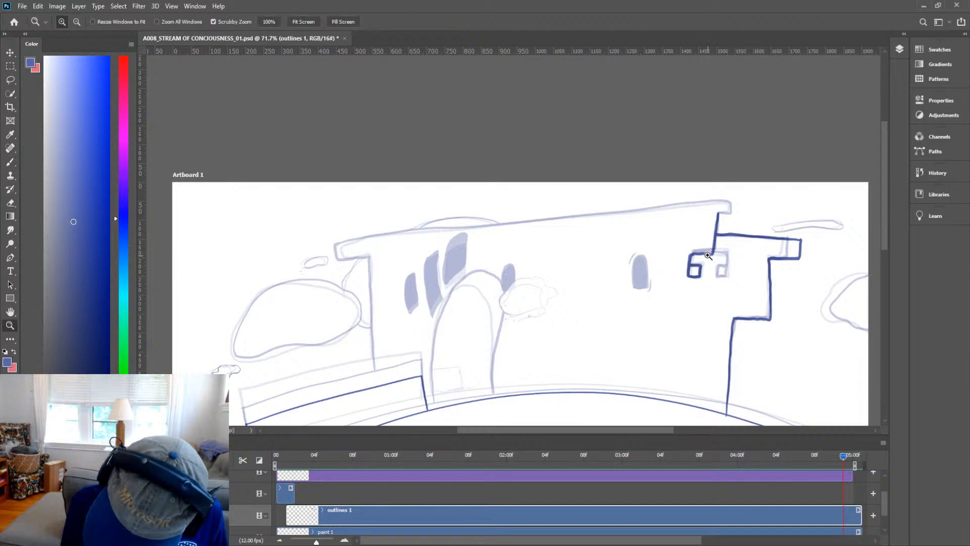
{"action": "left_click_drag", "start_coordinate": [742, 228], "coordinate": [773, 231]}
{"action": "key", "text": "b"}
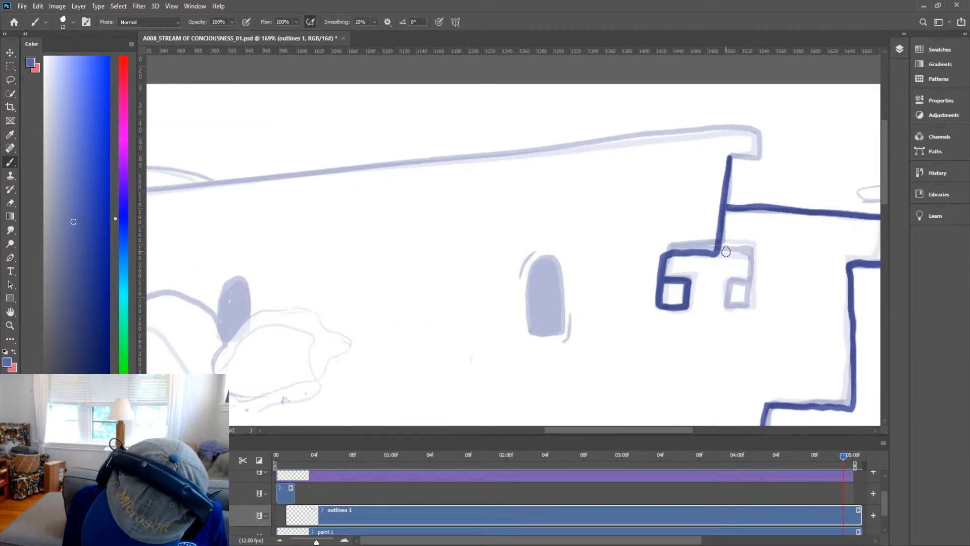
{"action": "left_click_drag", "start_coordinate": [845, 460], "coordinate": [835, 459]}
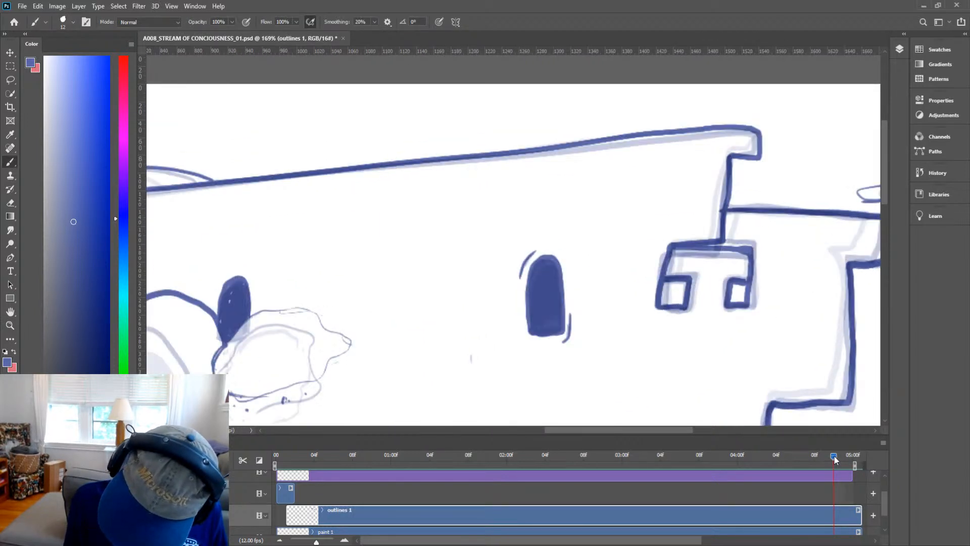
{"action": "left_click", "coordinate": [840, 459]}
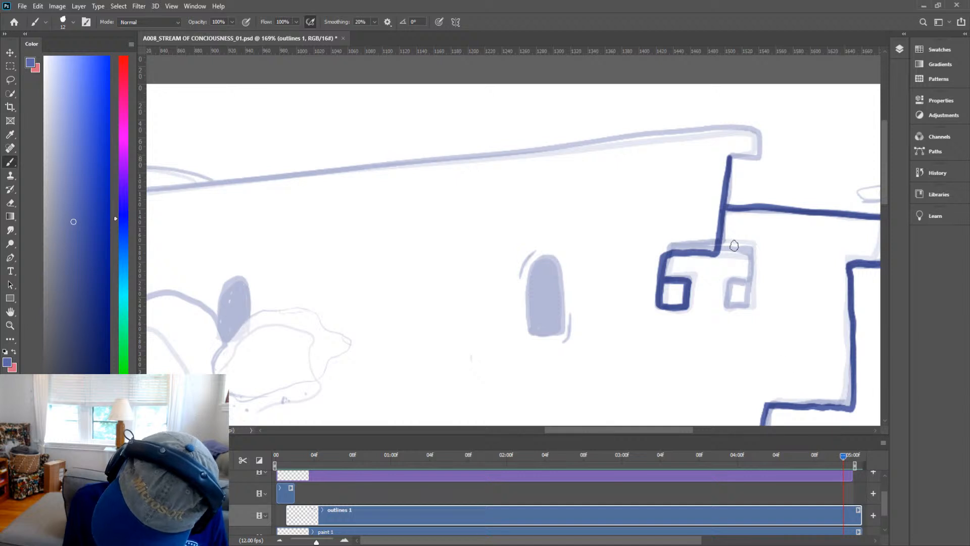
{"action": "mouse_move", "coordinate": [715, 251]}
{"action": "left_mouse_down"}
{"action": "mouse_move", "coordinate": [750, 252]}
{"action": "mouse_move", "coordinate": [745, 306]}
{"action": "mouse_move", "coordinate": [730, 308]}
{"action": "mouse_move", "coordinate": [728, 289]}
{"action": "mouse_move", "coordinate": [746, 284]}
{"action": "mouse_move", "coordinate": [756, 309]}
{"action": "left_mouse_up"}
{"action": "key", "text": "z"}
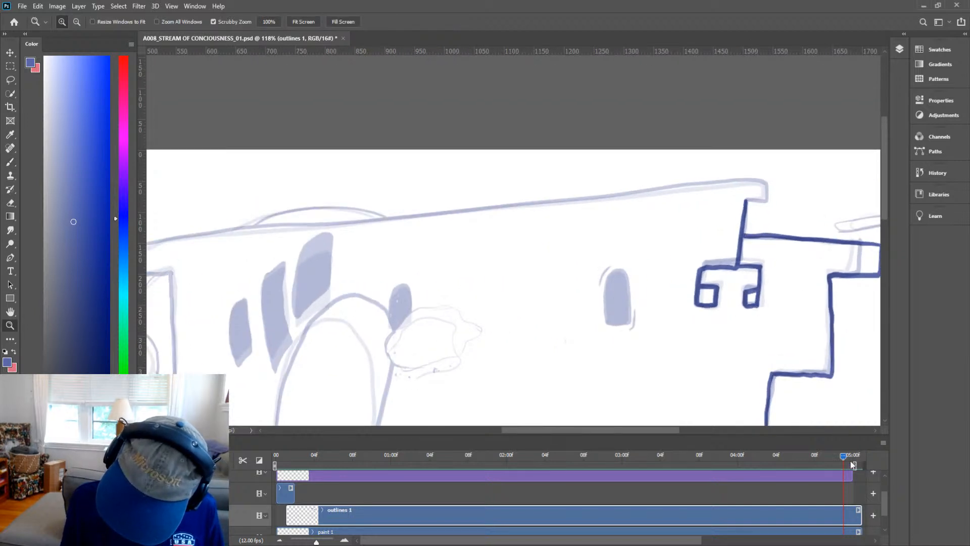
Flip between the previous and current frames to compare the turret outlines, then view the castle.
{"action": "key", "text": "b"}
{"action": "mouse_move", "coordinate": [843, 456]}
{"action": "left_mouse_down"}
{"action": "mouse_move", "coordinate": [818, 457]}
{"action": "mouse_move", "coordinate": [833, 457]}
{"action": "left_mouse_up"}
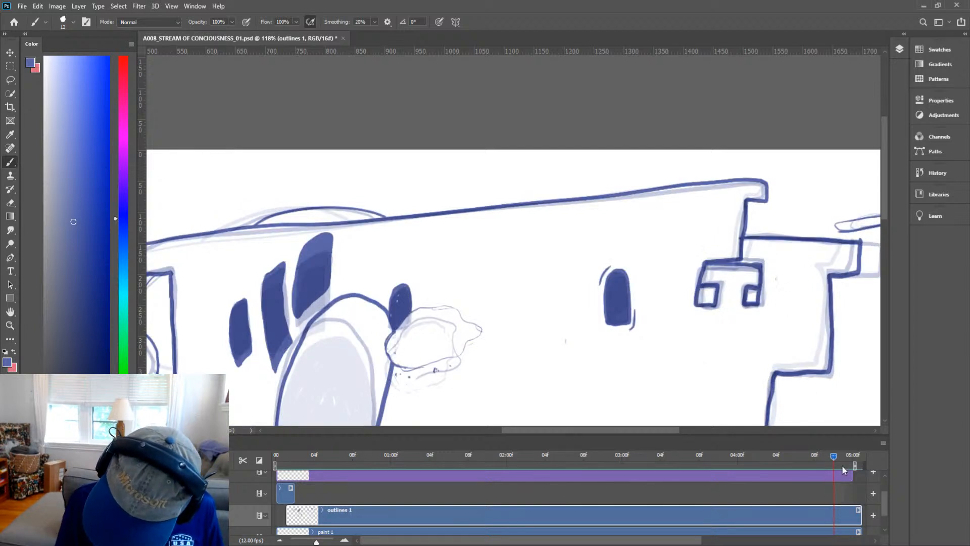
{"action": "left_click_drag", "start_coordinate": [832, 455], "coordinate": [842, 457]}
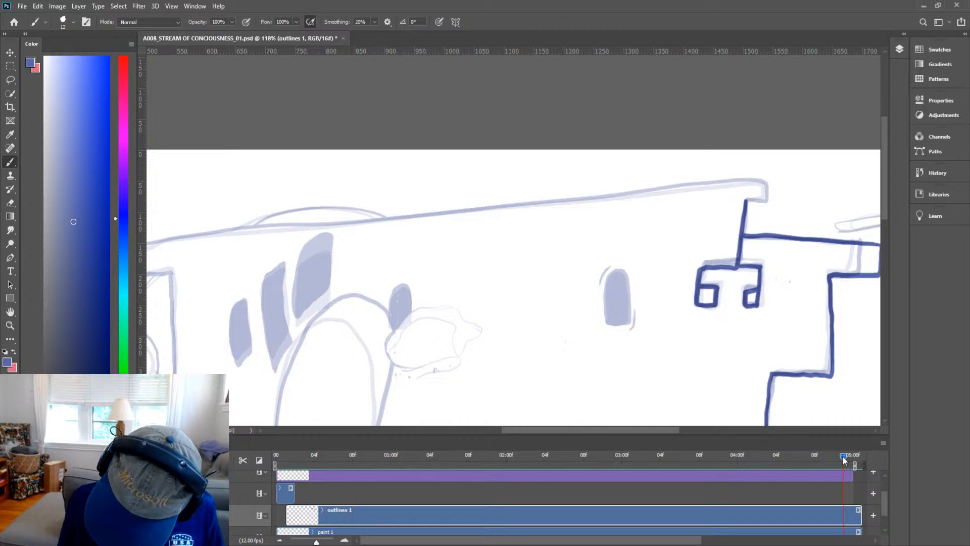
{"action": "left_click_drag", "start_coordinate": [842, 457], "coordinate": [847, 460]}
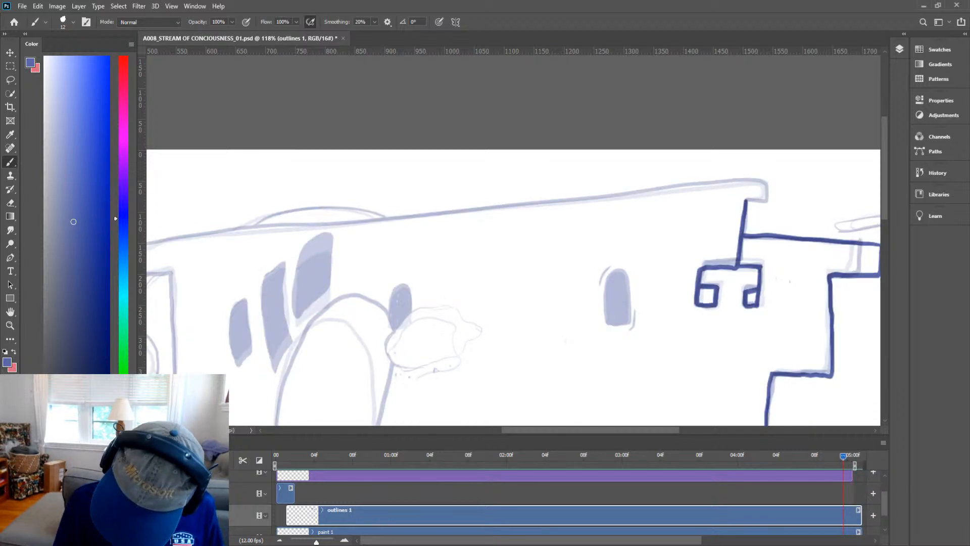
{"action": "key", "text": "z"}
{"action": "mouse_move", "coordinate": [780, 313]}
{"action": "left_mouse_down"}
{"action": "mouse_move", "coordinate": [711, 372]}
{"action": "mouse_move", "coordinate": [801, 299]}
{"action": "left_mouse_up"}
{"action": "key", "text": "h"}
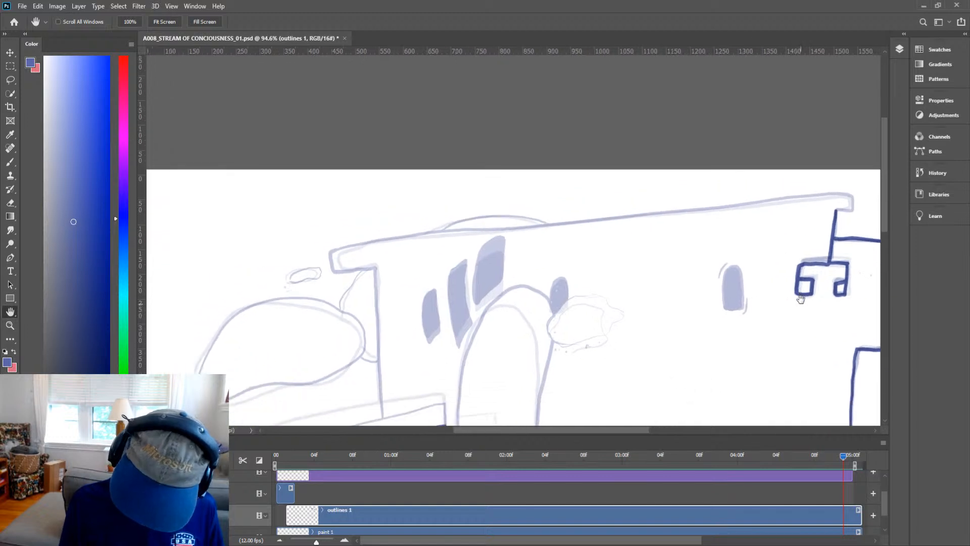
{"action": "left_click_drag", "start_coordinate": [653, 294], "coordinate": [582, 272]}
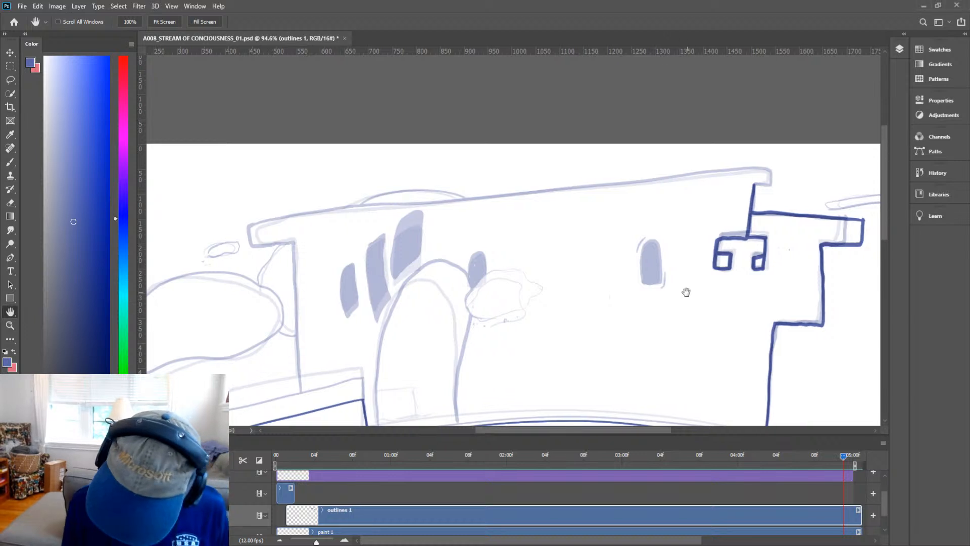
Ink the castle's long top roof edge from the left corner across to the right turret.
{"action": "left_click_drag", "start_coordinate": [675, 326], "coordinate": [697, 329]}
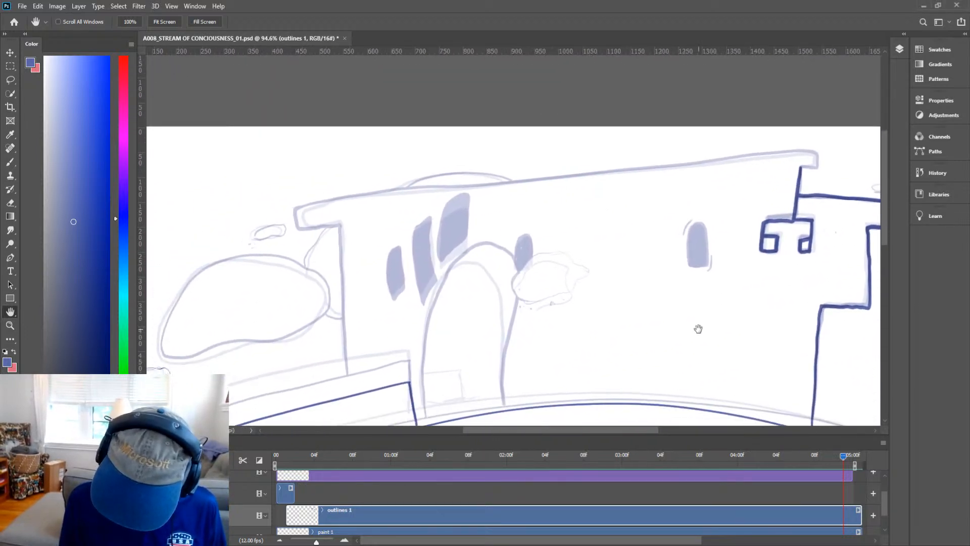
{"action": "key", "text": "b"}
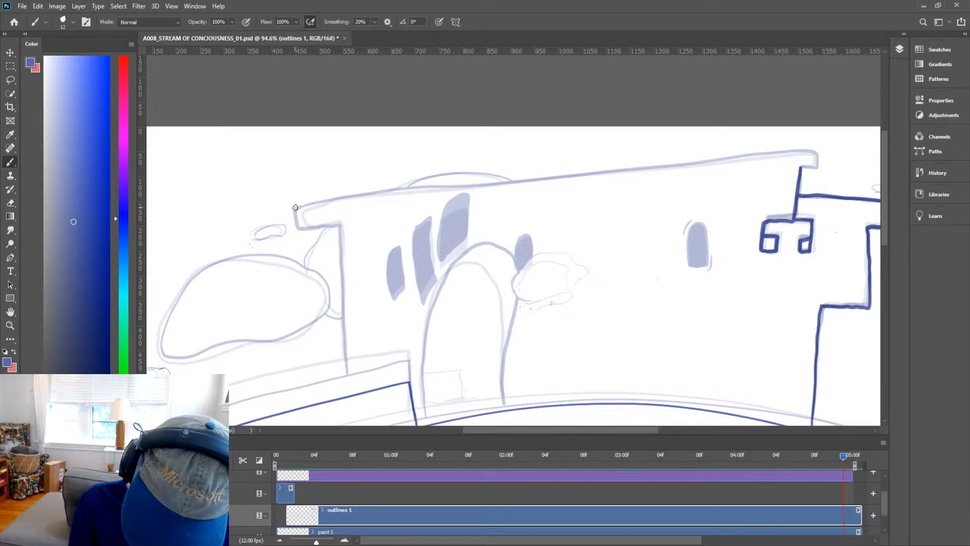
{"action": "mouse_move", "coordinate": [295, 207]}
{"action": "left_mouse_down"}
{"action": "mouse_move", "coordinate": [812, 152]}
{"action": "mouse_move", "coordinate": [805, 167]}
{"action": "left_mouse_up"}
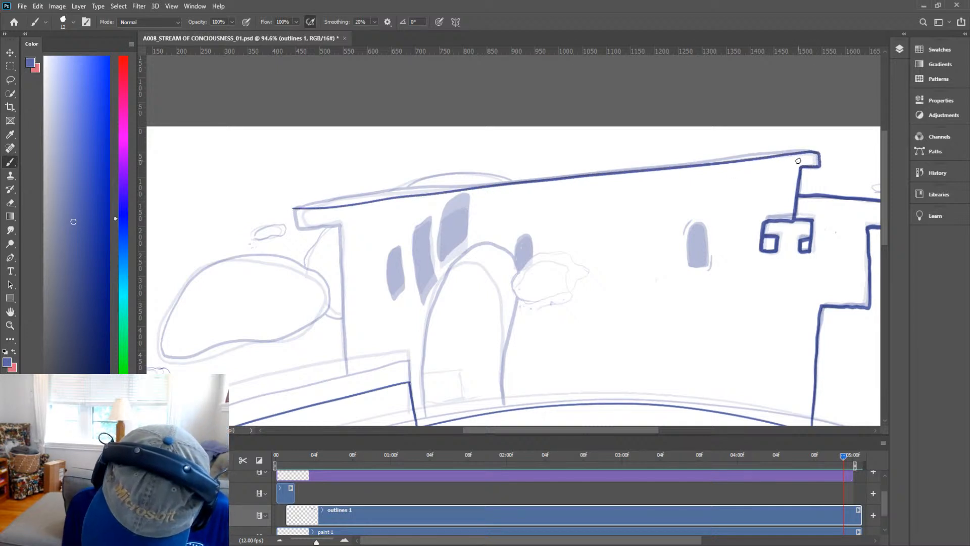
Ink the roof's top-left corner and the left wall edge down to the lower front wall, redoing a false start.
{"action": "left_click_drag", "start_coordinate": [640, 321], "coordinate": [749, 201]}
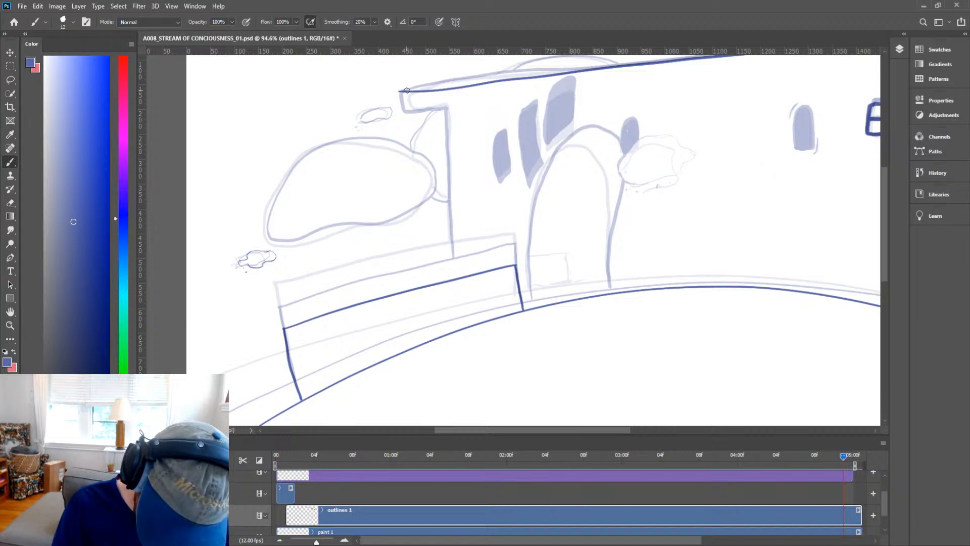
{"action": "left_click_drag", "start_coordinate": [393, 92], "coordinate": [399, 119]}
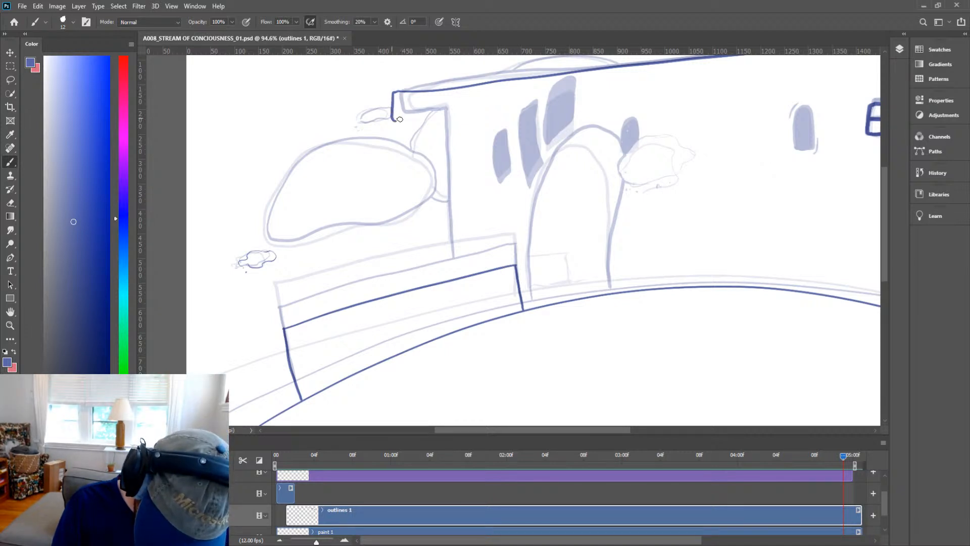
{"action": "key", "text": "ctrl+z"}
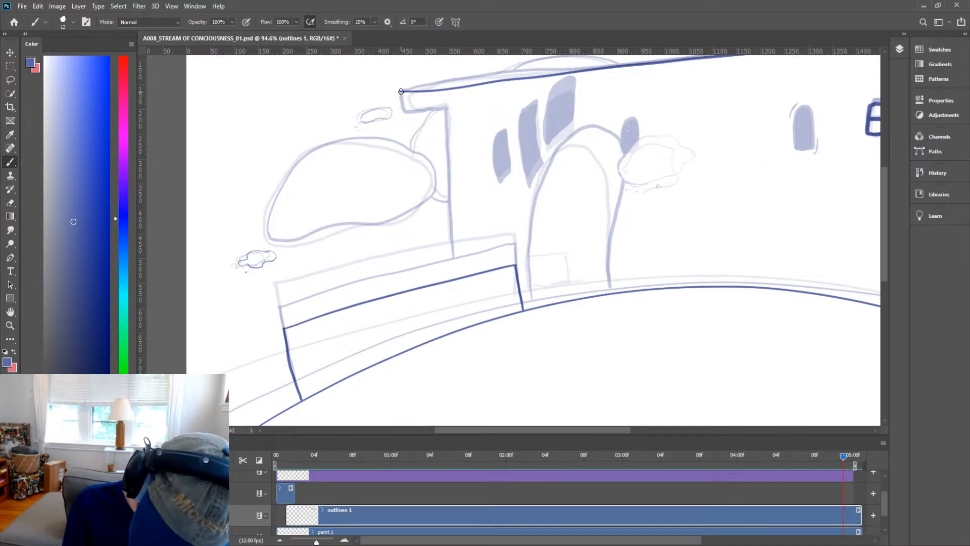
{"action": "mouse_move", "coordinate": [401, 113]}
{"action": "left_mouse_down"}
{"action": "mouse_move", "coordinate": [444, 109]}
{"action": "mouse_move", "coordinate": [450, 278]}
{"action": "left_mouse_up"}
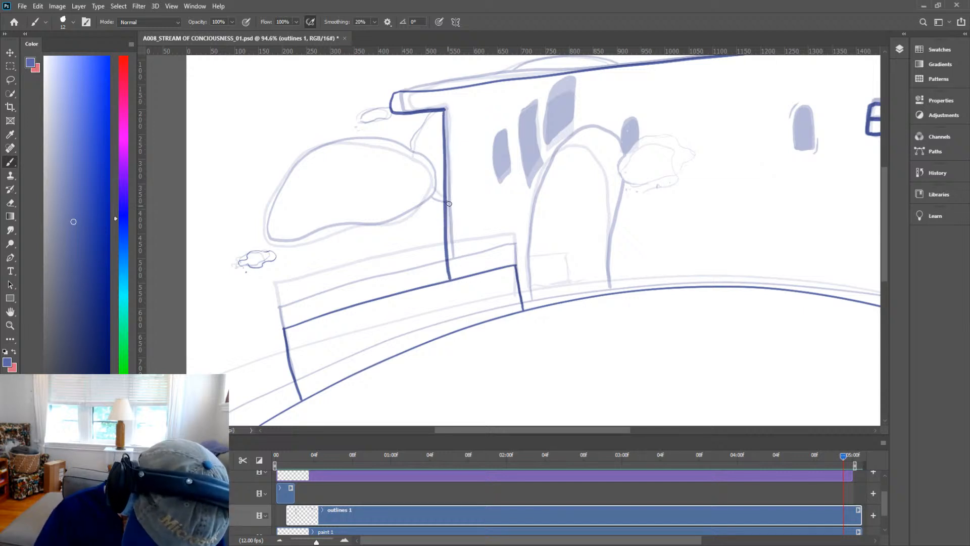
Ink the outline of the large bush beside the castle's left wall.
{"action": "key", "text": "h"}
{"action": "key", "text": "b"}
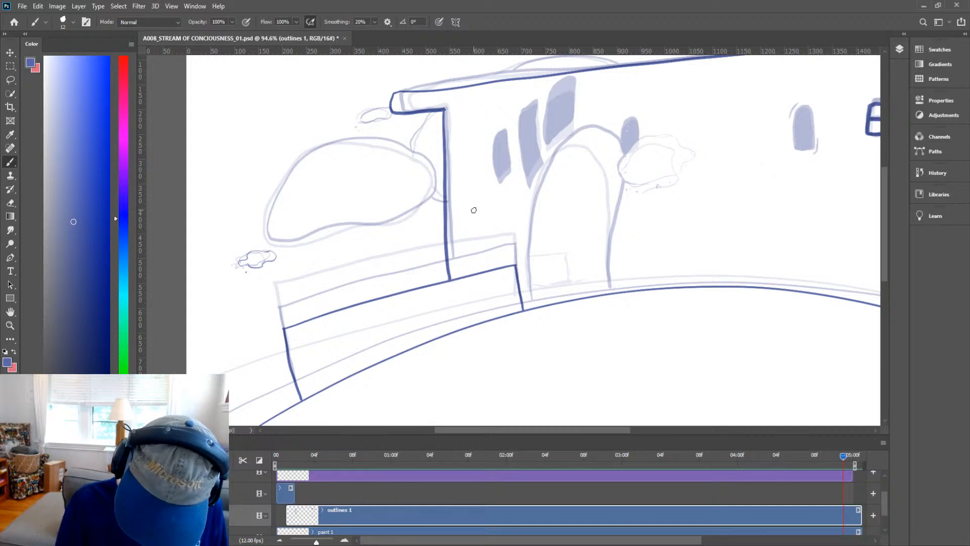
{"action": "key", "text": "space"}
{"action": "mouse_move", "coordinate": [440, 175]}
{"action": "left_mouse_down"}
{"action": "mouse_move", "coordinate": [558, 237]}
{"action": "mouse_move", "coordinate": [496, 198]}
{"action": "mouse_move", "coordinate": [408, 232]}
{"action": "mouse_move", "coordinate": [392, 300]}
{"action": "mouse_move", "coordinate": [547, 276]}
{"action": "left_mouse_up"}
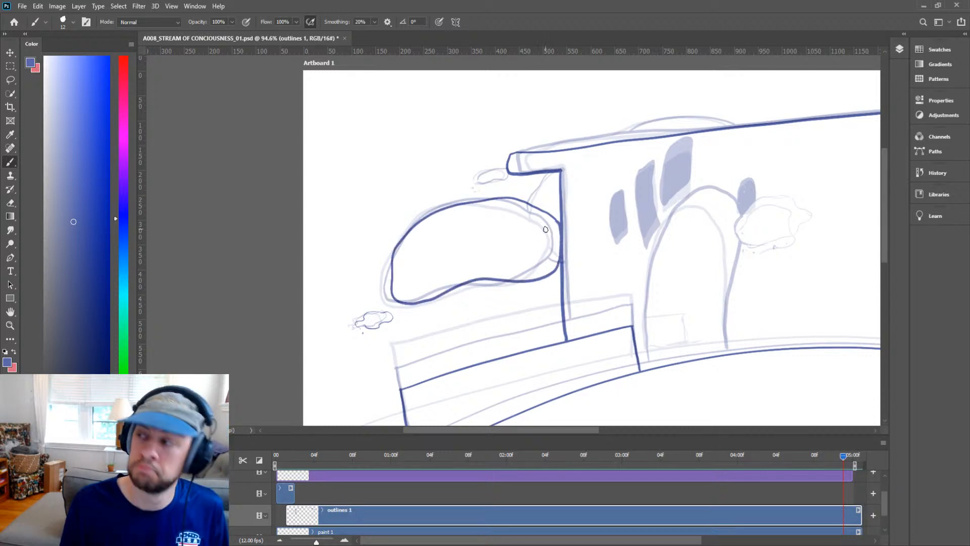
Ink the link between the bush and the wall, and the rounded hump rising above the roofline.
{"action": "key", "text": "h"}
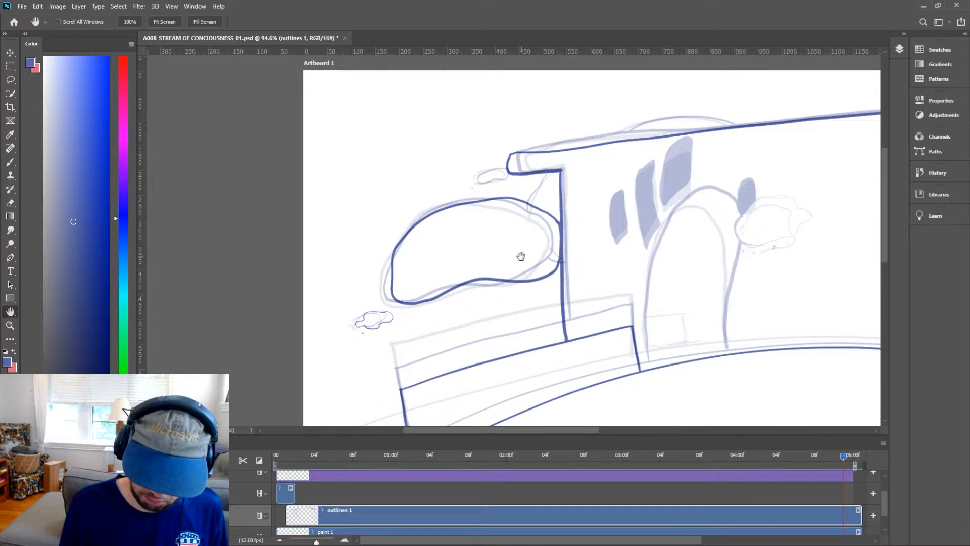
{"action": "left_click_drag", "start_coordinate": [521, 257], "coordinate": [490, 285]}
{"action": "key", "text": "space"}
{"action": "left_click_drag", "start_coordinate": [679, 236], "coordinate": [630, 253]}
{"action": "key", "text": "b"}
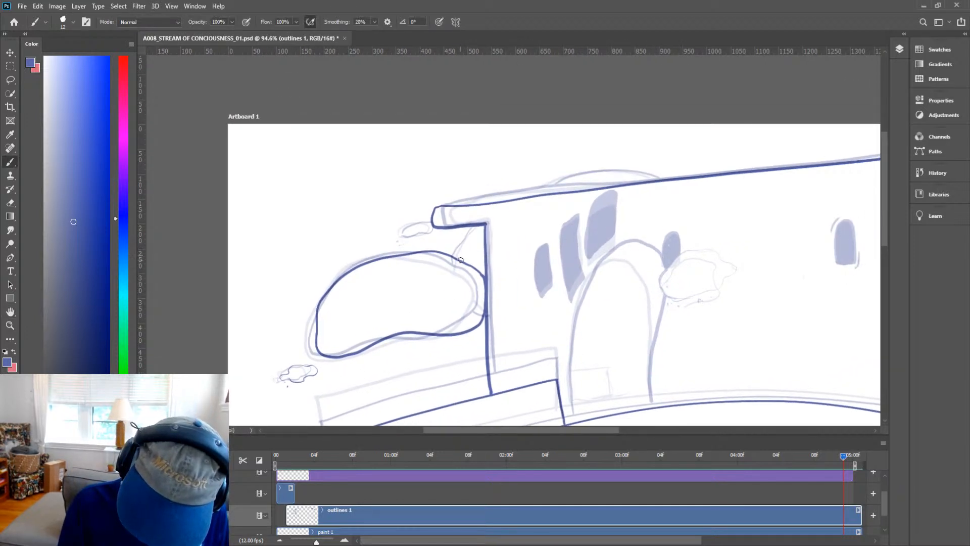
{"action": "left_click_drag", "start_coordinate": [462, 255], "coordinate": [477, 232]}
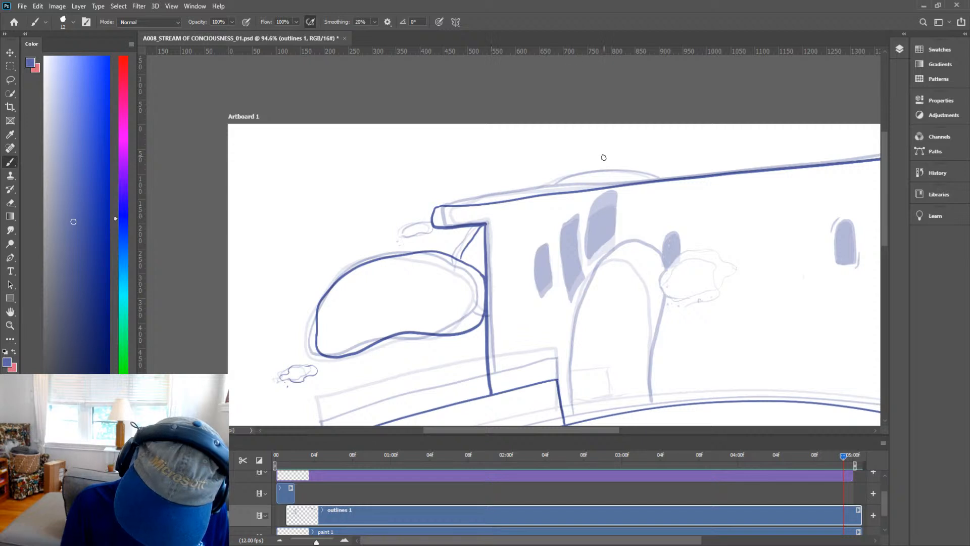
{"action": "mouse_move", "coordinate": [555, 195]}
{"action": "left_mouse_down"}
{"action": "mouse_move", "coordinate": [606, 171]}
{"action": "mouse_move", "coordinate": [655, 161]}
{"action": "mouse_move", "coordinate": [674, 172]}
{"action": "left_mouse_up"}
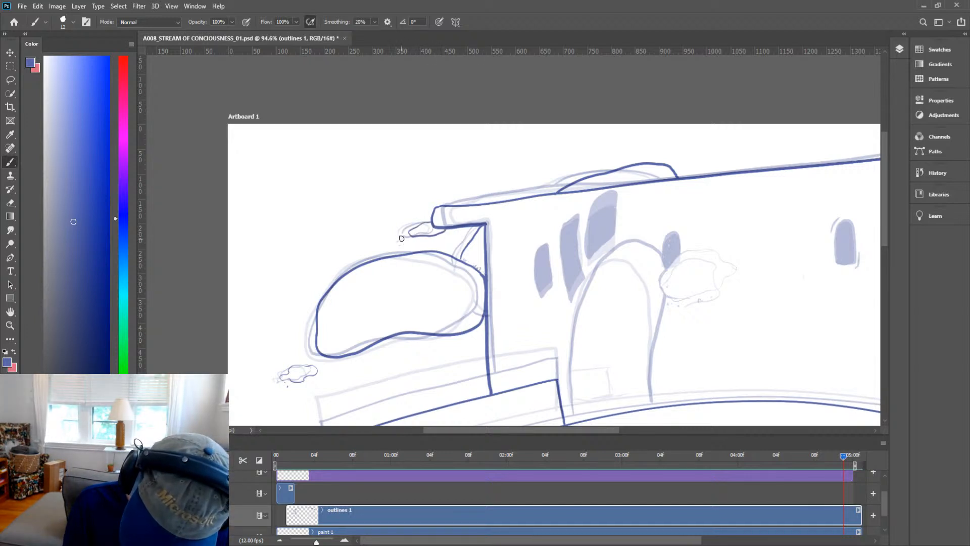
Ink the long thin cloud to the right of the turret.
{"action": "key", "text": "space"}
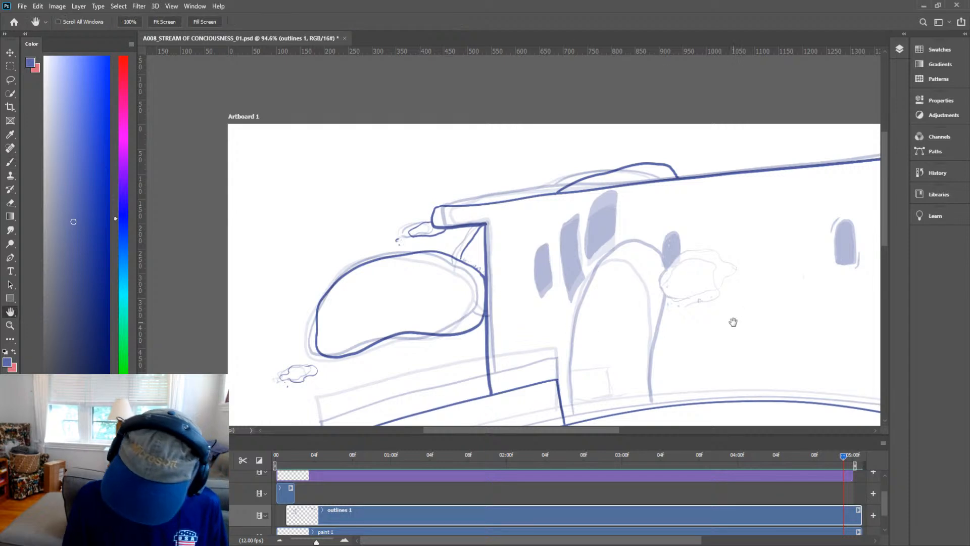
{"action": "mouse_move", "coordinate": [732, 323]}
{"action": "left_mouse_down"}
{"action": "mouse_move", "coordinate": [597, 192]}
{"action": "mouse_move", "coordinate": [511, 293]}
{"action": "mouse_move", "coordinate": [517, 247]}
{"action": "left_mouse_up"}
{"action": "key", "text": "ctrl+space"}
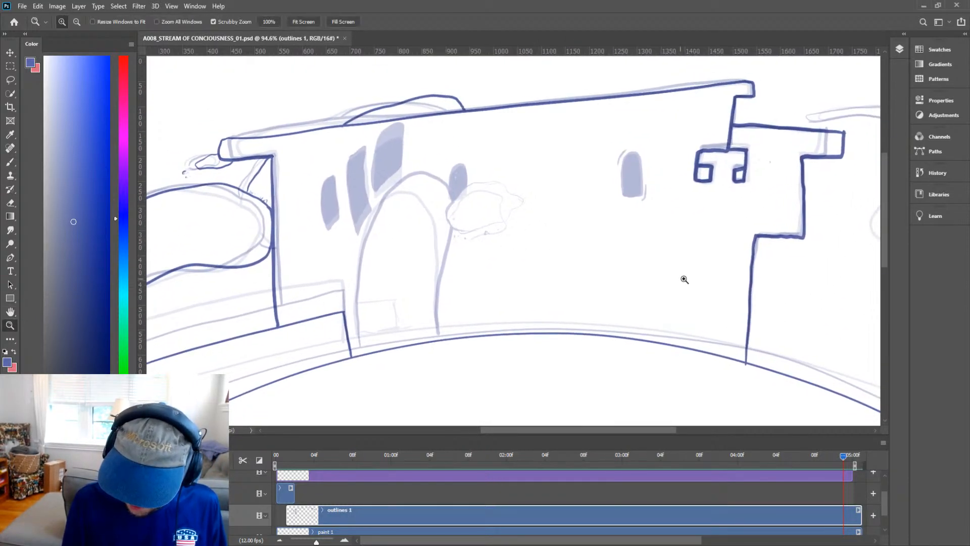
{"action": "left_click_drag", "start_coordinate": [732, 303], "coordinate": [672, 326]}
{"action": "key", "text": "ctrl+space"}
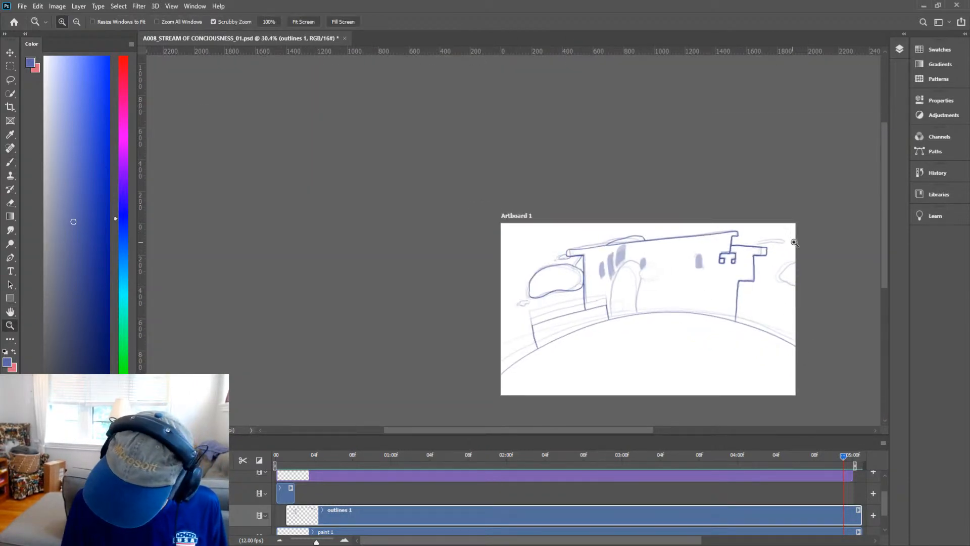
{"action": "mouse_move", "coordinate": [795, 260]}
{"action": "left_mouse_down"}
{"action": "mouse_move", "coordinate": [852, 257]}
{"action": "mouse_move", "coordinate": [734, 286]}
{"action": "left_mouse_up"}
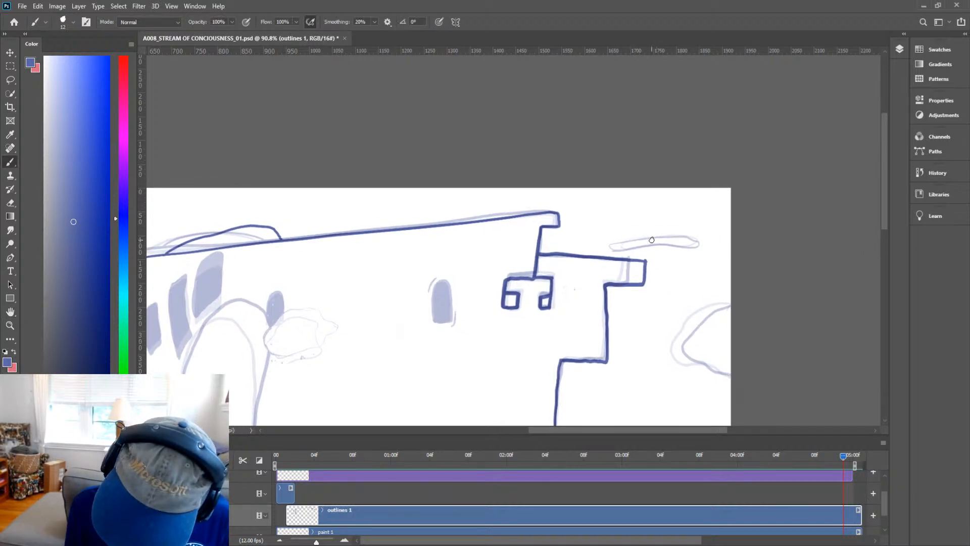
{"action": "mouse_move", "coordinate": [651, 240]}
{"action": "left_mouse_down"}
{"action": "mouse_move", "coordinate": [592, 248]}
{"action": "mouse_move", "coordinate": [705, 244]}
{"action": "left_mouse_up"}
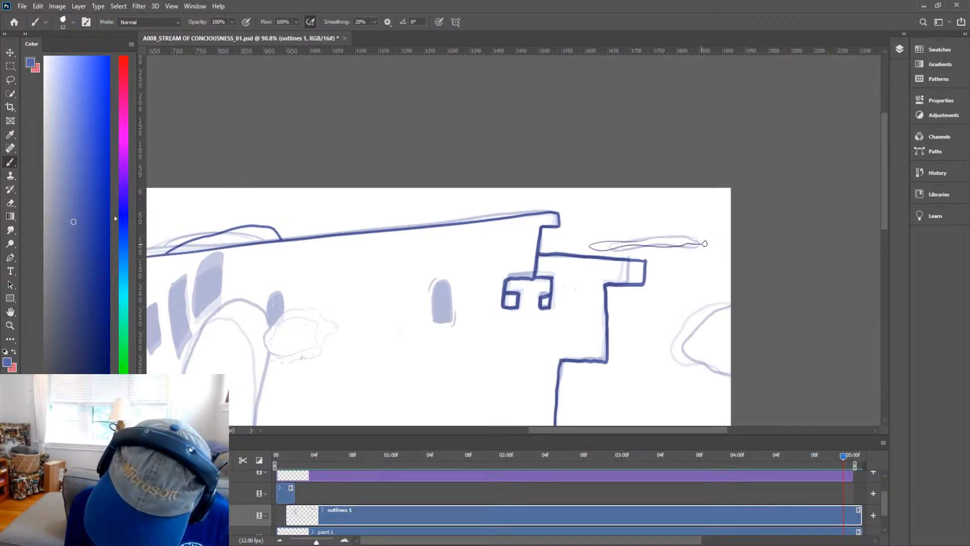
Zoom in and out around the turret to inspect the newly inked cloud outline.
{"action": "key", "text": "space"}
{"action": "mouse_move", "coordinate": [764, 317]}
{"action": "left_mouse_down"}
{"action": "mouse_move", "coordinate": [757, 283]}
{"action": "mouse_move", "coordinate": [763, 296]}
{"action": "left_mouse_up"}
{"action": "key", "text": "ctrl+space"}
{"action": "left_click_drag", "start_coordinate": [627, 209], "coordinate": [681, 208]}
{"action": "key", "text": "e"}
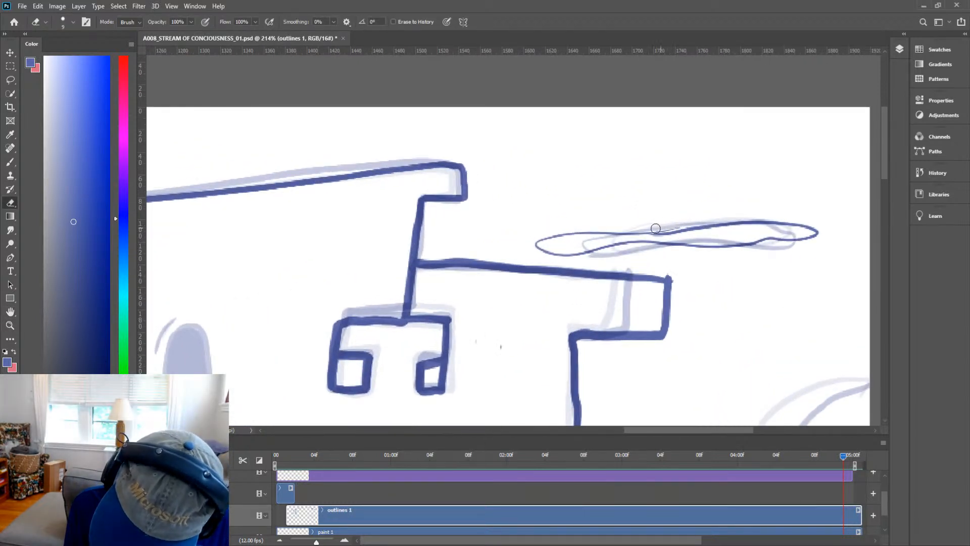
{"action": "key", "text": "b"}
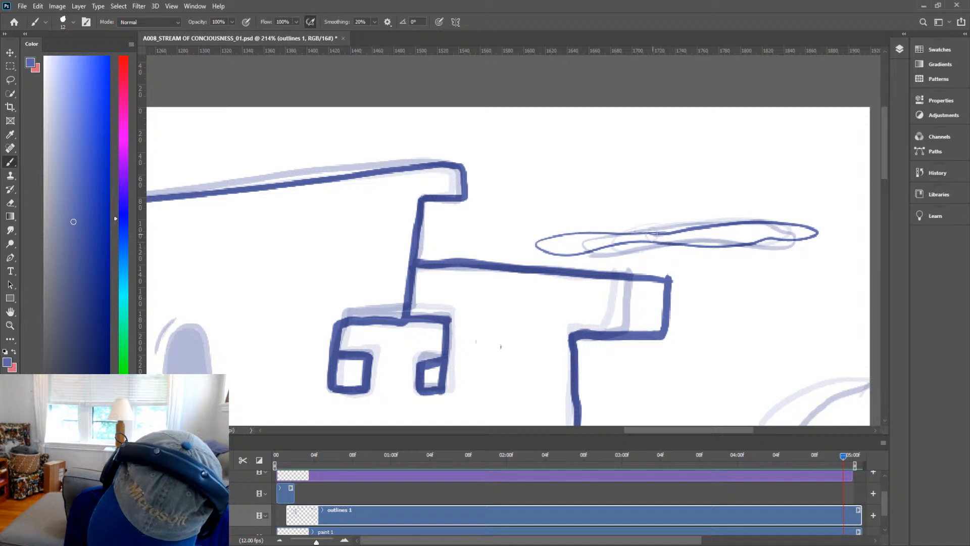
{"action": "key", "text": "ctrl+space"}
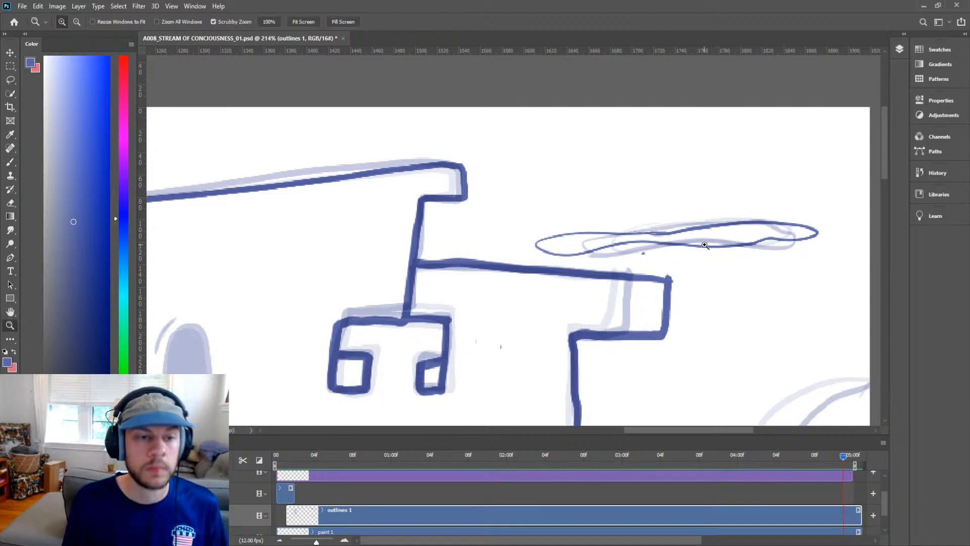
{"action": "left_click_drag", "start_coordinate": [703, 248], "coordinate": [679, 270]}
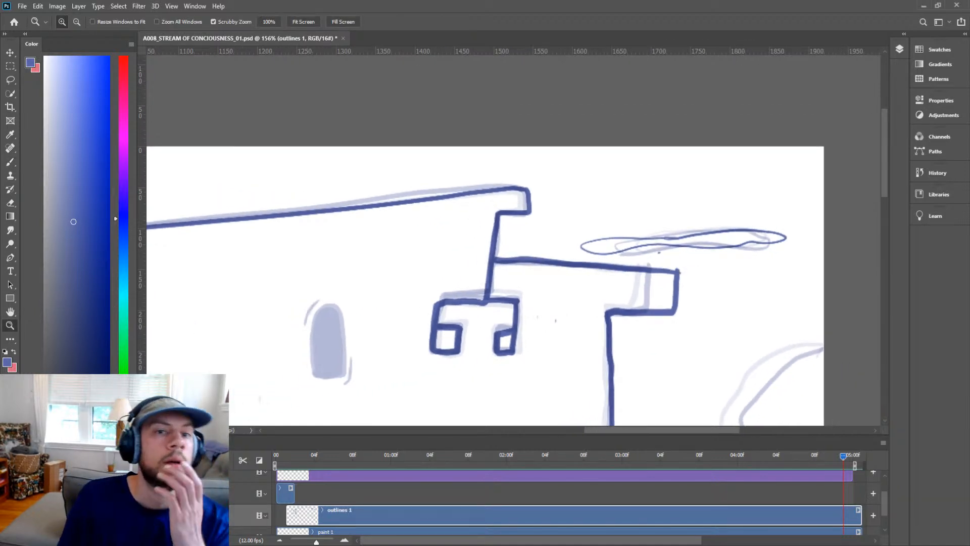
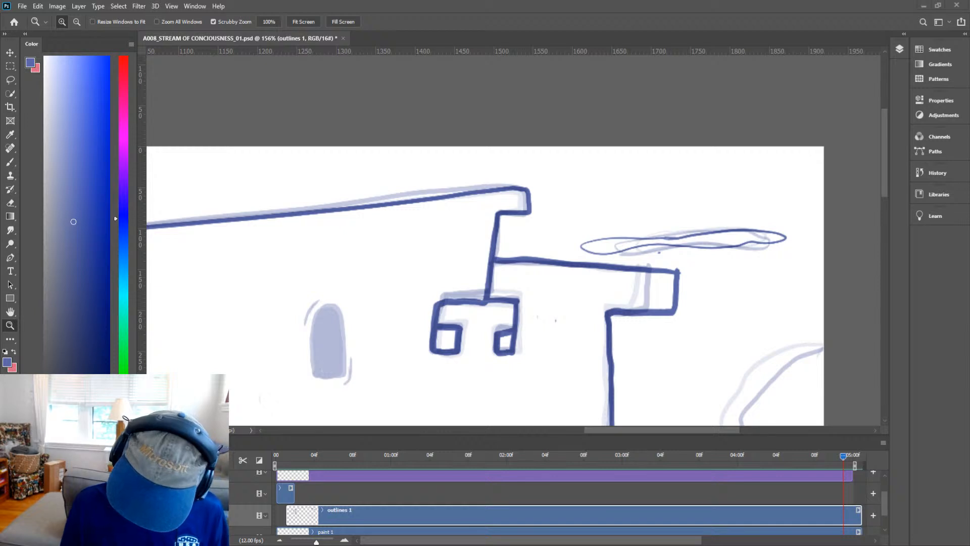
Ink the outline of the small puffy cloud overlapping the right side of the arched doorway.
{"action": "left_click_drag", "start_coordinate": [696, 305], "coordinate": [712, 300]}
{"action": "mouse_move", "coordinate": [665, 261]}
{"action": "left_mouse_down"}
{"action": "mouse_move", "coordinate": [714, 260]}
{"action": "mouse_move", "coordinate": [678, 256]}
{"action": "left_mouse_up"}
{"action": "key", "text": "e"}
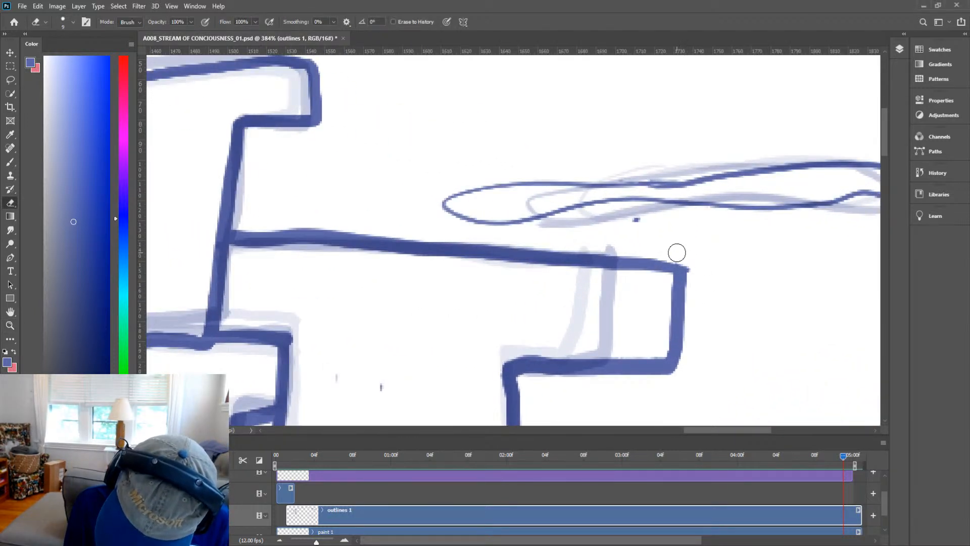
{"action": "key", "text": "z"}
{"action": "mouse_move", "coordinate": [761, 258]}
{"action": "left_mouse_down"}
{"action": "mouse_move", "coordinate": [665, 322]}
{"action": "mouse_move", "coordinate": [702, 247]}
{"action": "left_mouse_up"}
{"action": "key", "text": "space"}
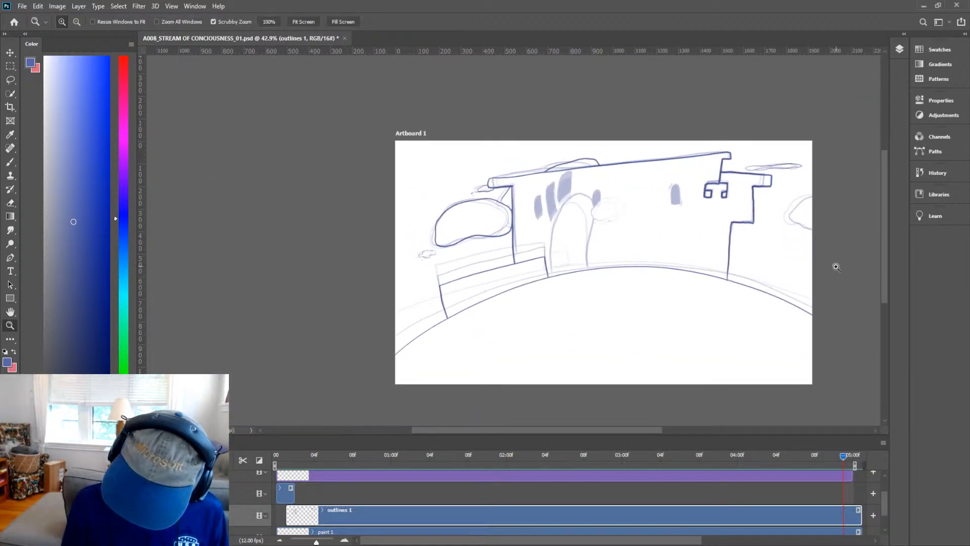
{"action": "left_click_drag", "start_coordinate": [644, 212], "coordinate": [619, 102]}
{"action": "key", "text": "b"}
{"action": "key", "text": "z"}
{"action": "left_click_drag", "start_coordinate": [613, 149], "coordinate": [619, 143]}
{"action": "key", "text": "b"}
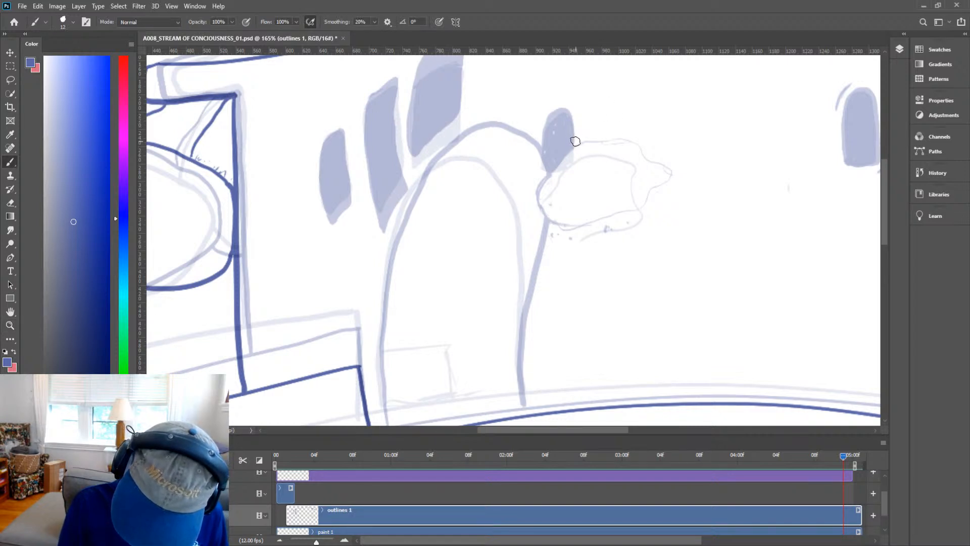
{"action": "mouse_move", "coordinate": [569, 144]}
{"action": "left_mouse_down"}
{"action": "mouse_move", "coordinate": [535, 166]}
{"action": "mouse_move", "coordinate": [524, 196]}
{"action": "mouse_move", "coordinate": [566, 213]}
{"action": "mouse_move", "coordinate": [624, 212]}
{"action": "mouse_move", "coordinate": [663, 191]}
{"action": "left_mouse_up"}
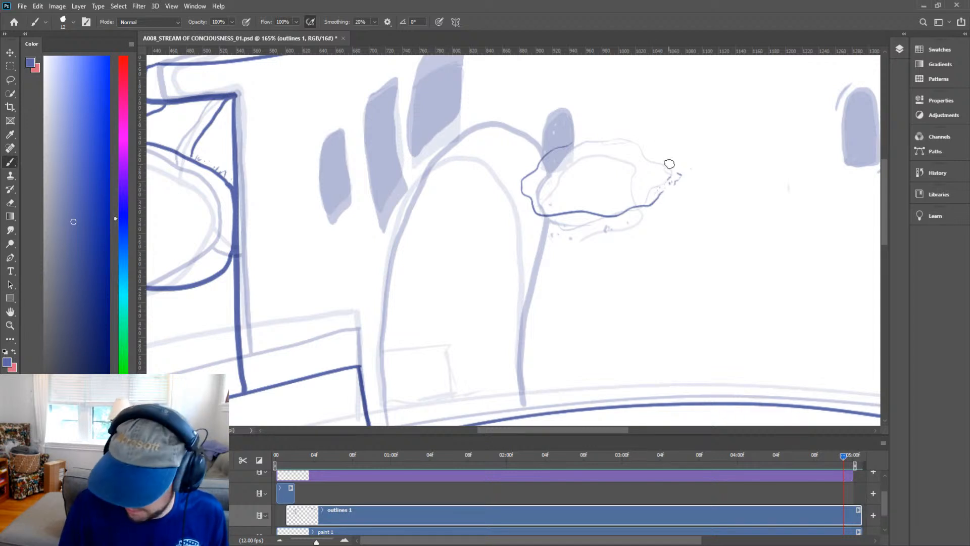
{"action": "mouse_move", "coordinate": [670, 172]}
{"action": "left_mouse_down"}
{"action": "mouse_move", "coordinate": [626, 147]}
{"action": "mouse_move", "coordinate": [561, 145]}
{"action": "left_mouse_up"}
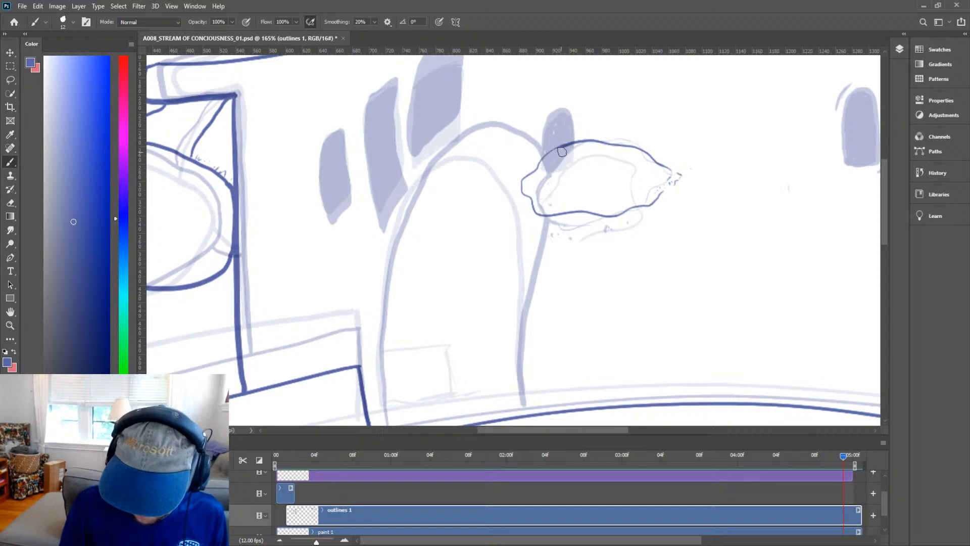
Ink the arched doorway's outline, up from the ground, over its top and back down to the ground.
{"action": "key", "text": "z"}
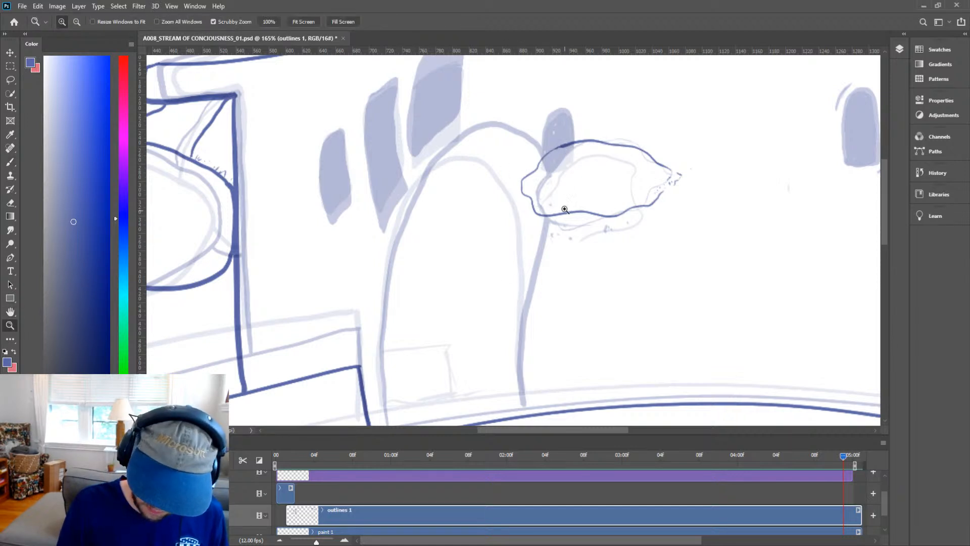
{"action": "left_click_drag", "start_coordinate": [576, 193], "coordinate": [494, 308]}
{"action": "key", "text": "b"}
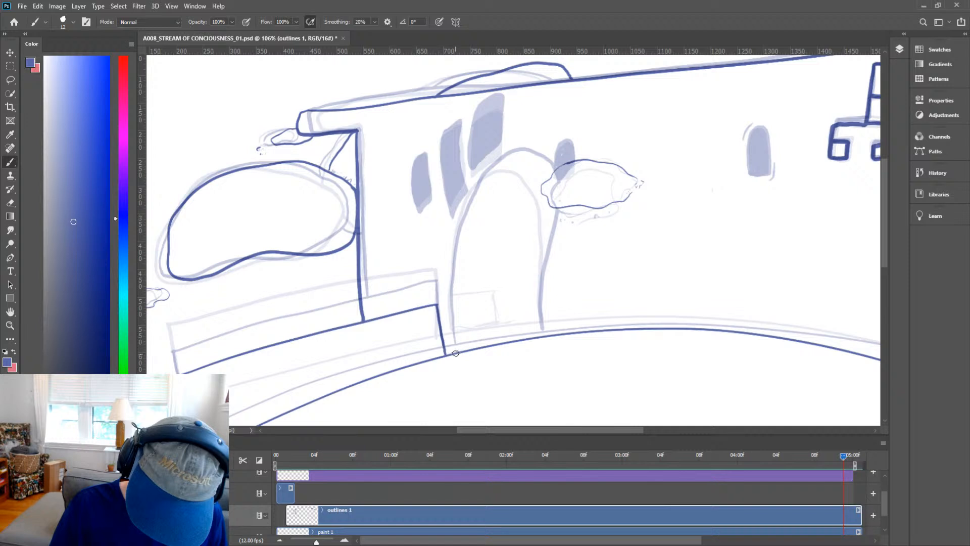
{"action": "mouse_move", "coordinate": [451, 335]}
{"action": "left_mouse_down"}
{"action": "mouse_move", "coordinate": [444, 266]}
{"action": "mouse_move", "coordinate": [456, 209]}
{"action": "mouse_move", "coordinate": [505, 141]}
{"action": "mouse_move", "coordinate": [558, 123]}
{"action": "mouse_move", "coordinate": [571, 137]}
{"action": "left_mouse_up"}
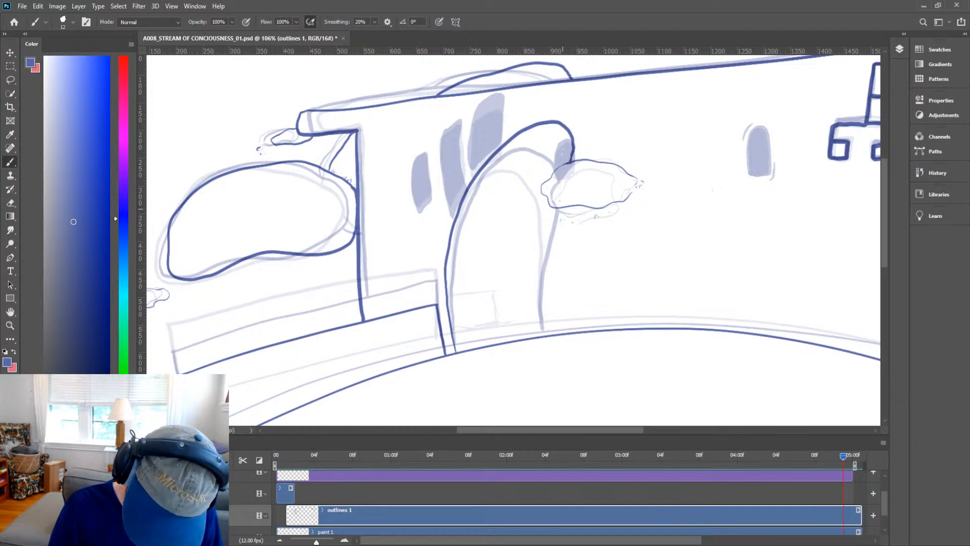
{"action": "mouse_move", "coordinate": [562, 208]}
{"action": "left_mouse_down"}
{"action": "mouse_move", "coordinate": [545, 279]}
{"action": "mouse_move", "coordinate": [550, 335]}
{"action": "left_mouse_up"}
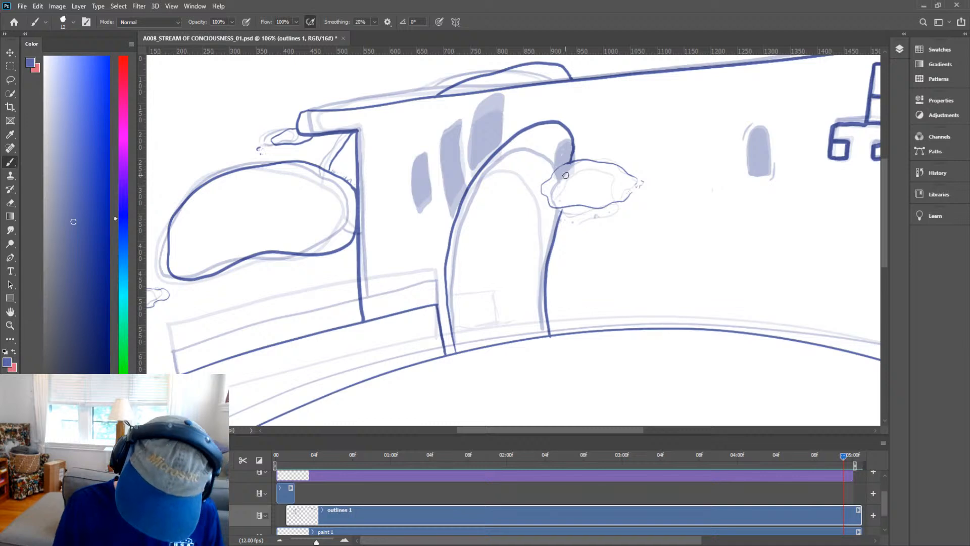
Erase the arch line's overshoot below where it meets the ground line.
{"action": "key", "text": "z"}
{"action": "left_click_drag", "start_coordinate": [596, 317], "coordinate": [613, 319]}
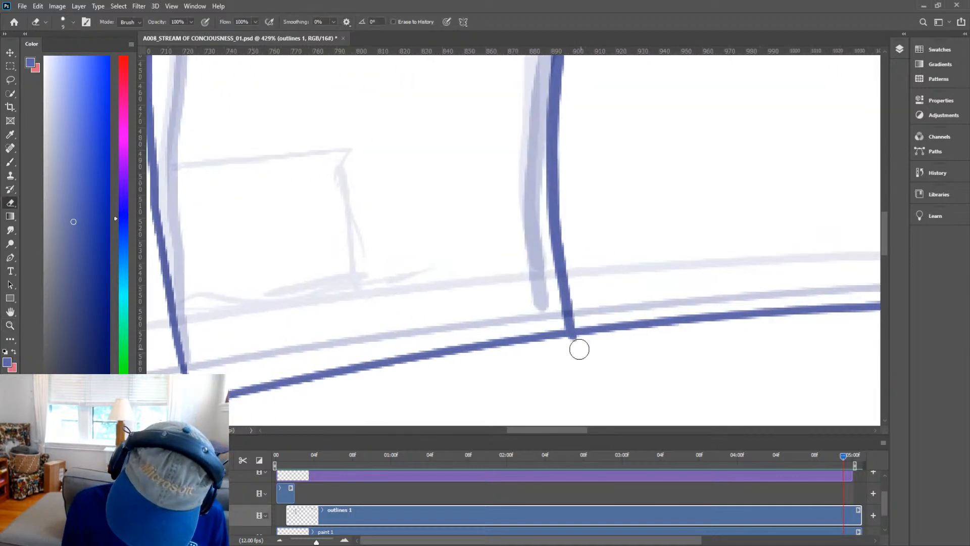
{"action": "mouse_move", "coordinate": [558, 346]}
{"action": "left_mouse_down"}
{"action": "mouse_move", "coordinate": [571, 344]}
{"action": "mouse_move", "coordinate": [552, 348]}
{"action": "left_mouse_up"}
Fill the two tall windows left of the arch with solid colour.
{"action": "key", "text": "ctrl+space"}
{"action": "left_click_drag", "start_coordinate": [618, 268], "coordinate": [532, 322]}
{"action": "key", "text": "space"}
{"action": "mouse_move", "coordinate": [623, 206]}
{"action": "left_mouse_down"}
{"action": "mouse_move", "coordinate": [554, 252]}
{"action": "mouse_move", "coordinate": [581, 192]}
{"action": "left_mouse_up"}
{"action": "key", "text": "b"}
{"action": "key", "text": "ctrl+space"}
{"action": "mouse_move", "coordinate": [553, 251]}
{"action": "left_mouse_down"}
{"action": "mouse_move", "coordinate": [565, 184]}
{"action": "mouse_move", "coordinate": [554, 249]}
{"action": "mouse_move", "coordinate": [563, 196]}
{"action": "mouse_move", "coordinate": [549, 257]}
{"action": "left_mouse_up"}
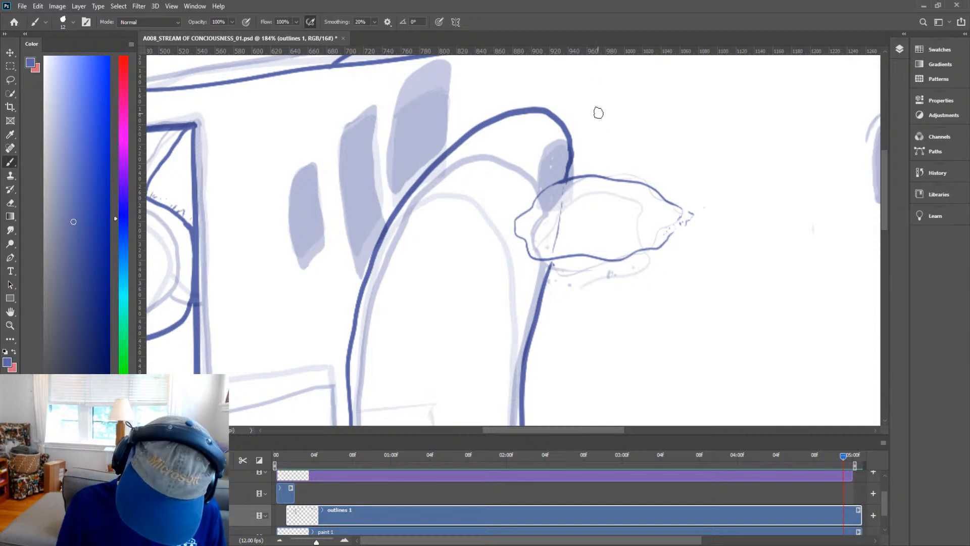
{"action": "left_click_drag", "start_coordinate": [564, 202], "coordinate": [573, 203]}
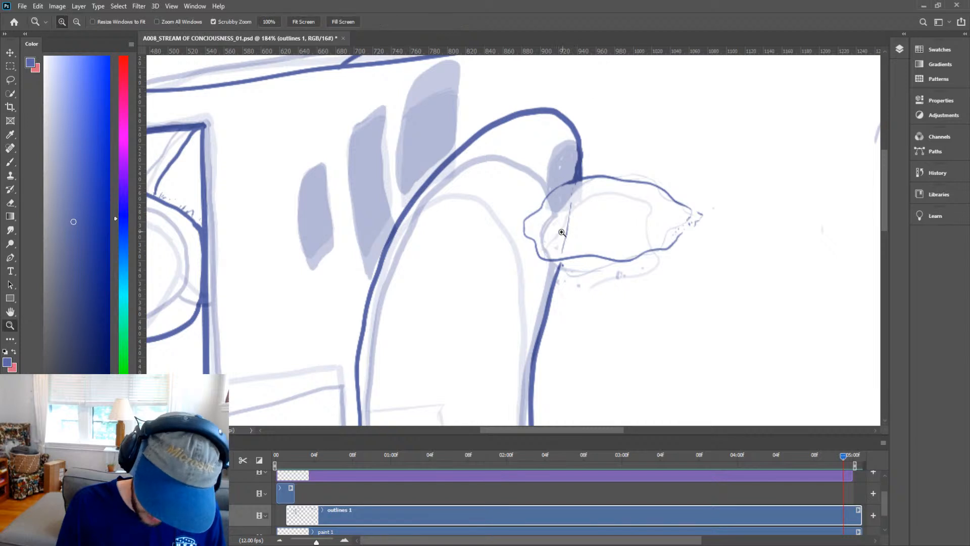
{"action": "mouse_move", "coordinate": [563, 232]}
{"action": "left_mouse_down"}
{"action": "mouse_move", "coordinate": [537, 264]}
{"action": "mouse_move", "coordinate": [547, 249]}
{"action": "mouse_move", "coordinate": [566, 257]}
{"action": "mouse_move", "coordinate": [562, 249]}
{"action": "mouse_move", "coordinate": [550, 266]}
{"action": "left_mouse_up"}
{"action": "left_click_drag", "start_coordinate": [518, 226], "coordinate": [536, 216]}
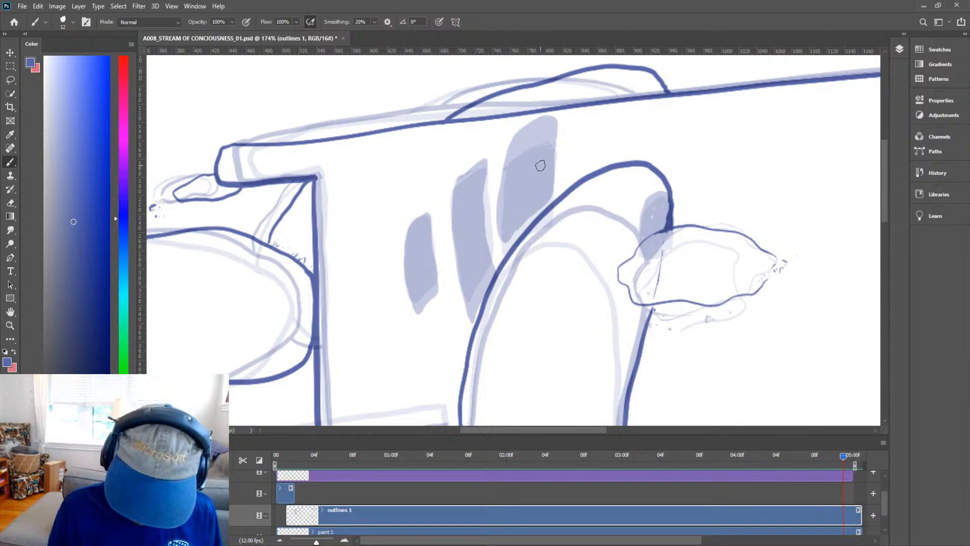
{"action": "key", "text": "h"}
{"action": "left_click_drag", "start_coordinate": [545, 235], "coordinate": [535, 211]}
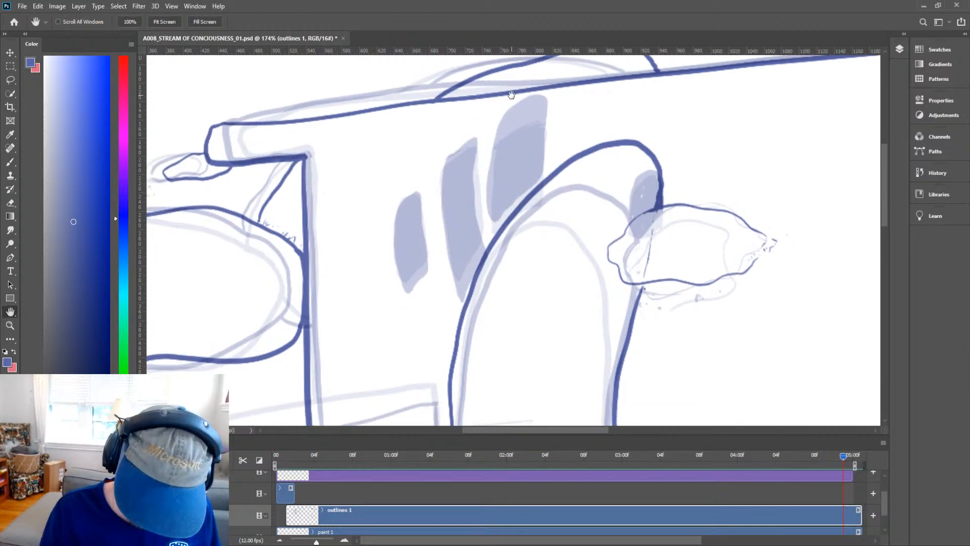
{"action": "key", "text": "b"}
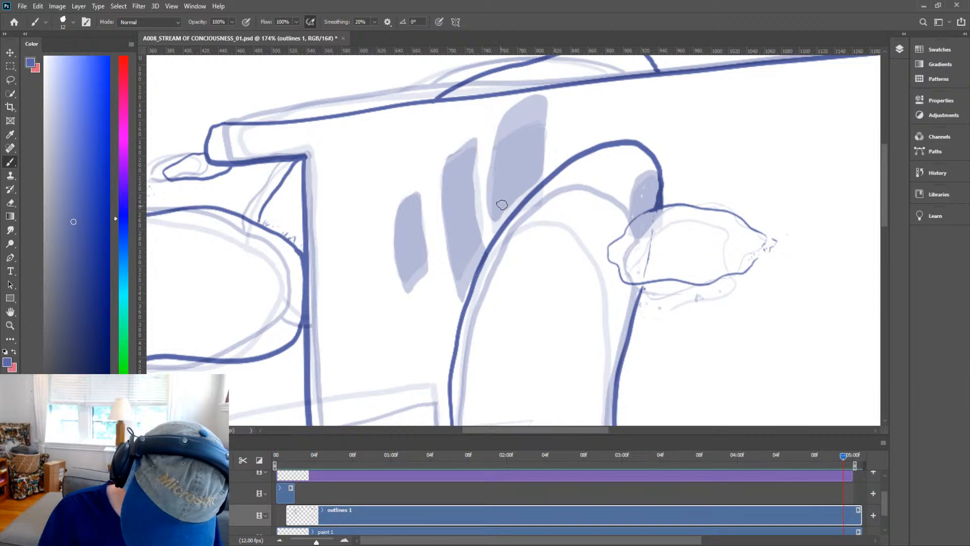
{"action": "left_click_drag", "start_coordinate": [493, 218], "coordinate": [536, 179]}
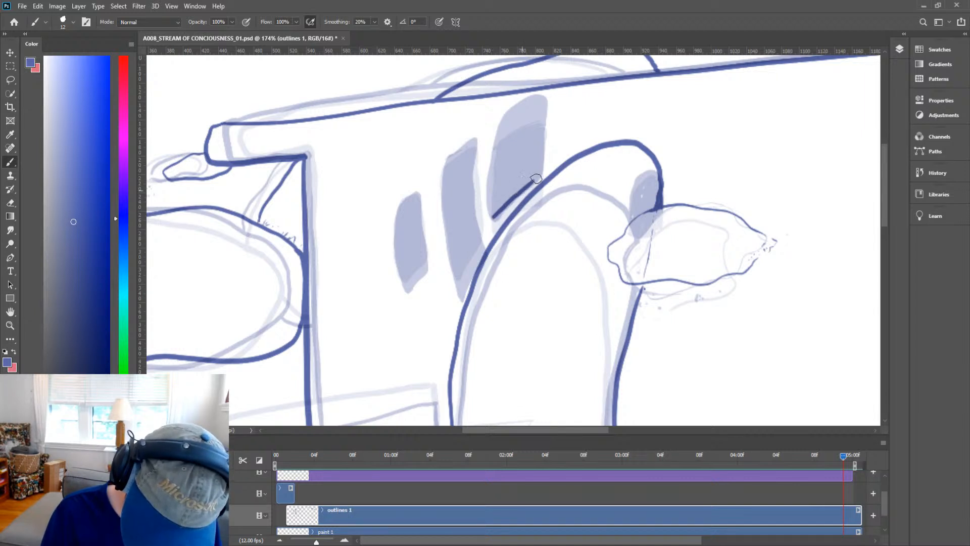
{"action": "key", "text": "ctrl+z"}
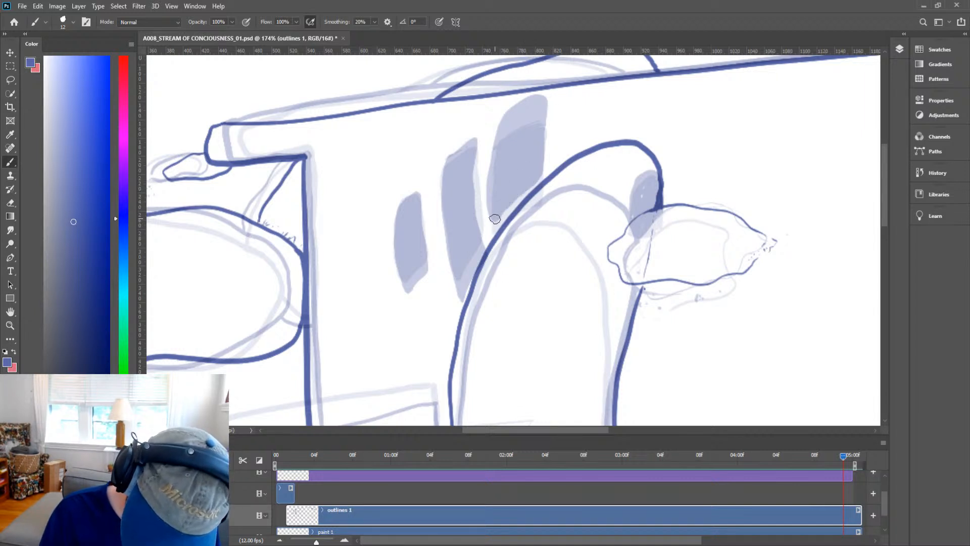
{"action": "mouse_move", "coordinate": [490, 222]}
{"action": "left_mouse_down"}
{"action": "mouse_move", "coordinate": [539, 172]}
{"action": "mouse_move", "coordinate": [546, 96]}
{"action": "left_mouse_up"}
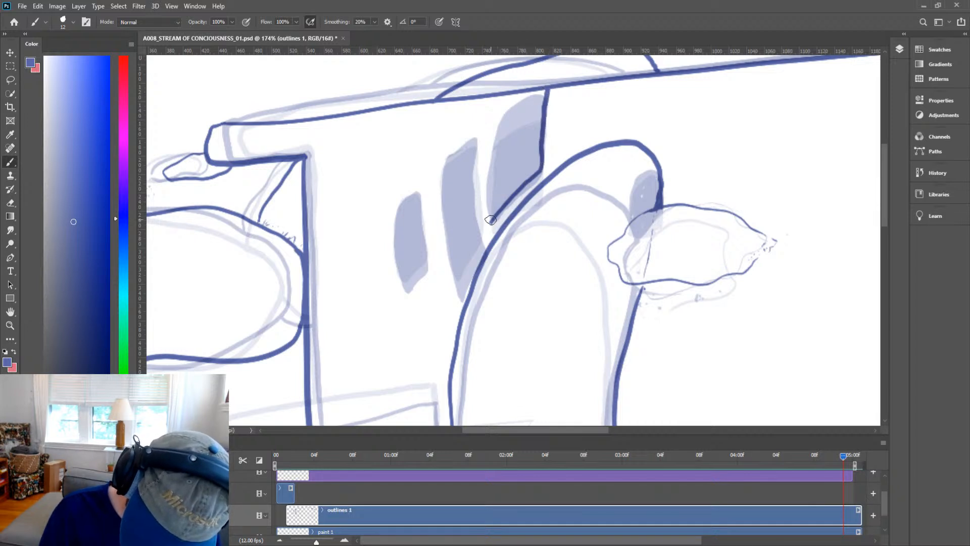
{"action": "mouse_move", "coordinate": [490, 220]}
{"action": "left_mouse_down"}
{"action": "mouse_move", "coordinate": [504, 91]}
{"action": "mouse_move", "coordinate": [499, 117]}
{"action": "mouse_move", "coordinate": [523, 112]}
{"action": "mouse_move", "coordinate": [502, 175]}
{"action": "mouse_move", "coordinate": [516, 188]}
{"action": "mouse_move", "coordinate": [490, 223]}
{"action": "mouse_move", "coordinate": [495, 179]}
{"action": "mouse_move", "coordinate": [489, 206]}
{"action": "mouse_move", "coordinate": [508, 180]}
{"action": "mouse_move", "coordinate": [501, 161]}
{"action": "mouse_move", "coordinate": [495, 206]}
{"action": "mouse_move", "coordinate": [500, 124]}
{"action": "mouse_move", "coordinate": [498, 175]}
{"action": "mouse_move", "coordinate": [502, 146]}
{"action": "mouse_move", "coordinate": [510, 154]}
{"action": "mouse_move", "coordinate": [497, 164]}
{"action": "mouse_move", "coordinate": [492, 213]}
{"action": "mouse_move", "coordinate": [505, 104]}
{"action": "mouse_move", "coordinate": [543, 91]}
{"action": "mouse_move", "coordinate": [538, 168]}
{"action": "mouse_move", "coordinate": [519, 181]}
{"action": "mouse_move", "coordinate": [539, 158]}
{"action": "mouse_move", "coordinate": [502, 187]}
{"action": "mouse_move", "coordinate": [531, 114]}
{"action": "mouse_move", "coordinate": [526, 157]}
{"action": "mouse_move", "coordinate": [515, 121]}
{"action": "mouse_move", "coordinate": [536, 100]}
{"action": "mouse_move", "coordinate": [517, 120]}
{"action": "left_mouse_up"}
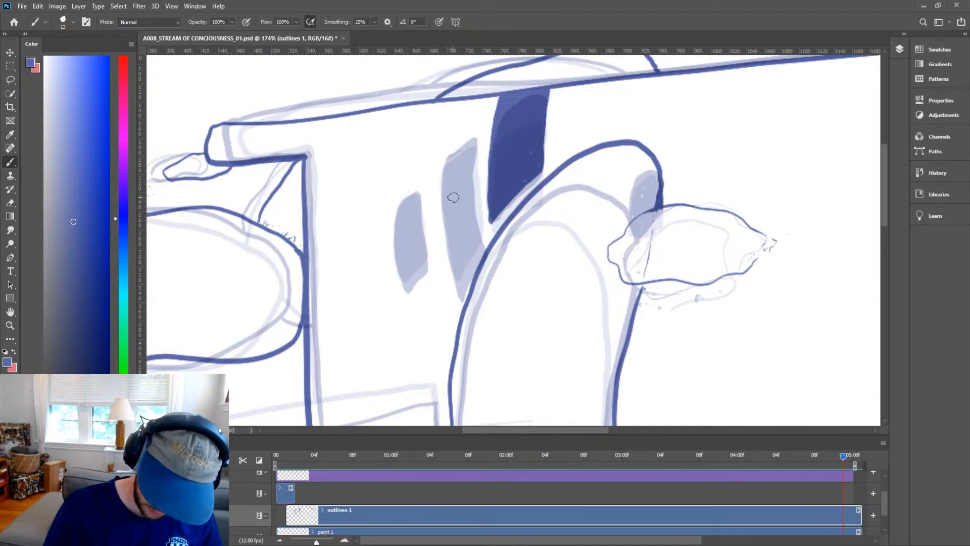
{"action": "mouse_move", "coordinate": [482, 237]}
{"action": "left_mouse_down"}
{"action": "mouse_move", "coordinate": [476, 114]}
{"action": "mouse_move", "coordinate": [449, 128]}
{"action": "mouse_move", "coordinate": [444, 155]}
{"action": "mouse_move", "coordinate": [461, 285]}
{"action": "mouse_move", "coordinate": [478, 239]}
{"action": "mouse_move", "coordinate": [472, 227]}
{"action": "mouse_move", "coordinate": [463, 262]}
{"action": "mouse_move", "coordinate": [461, 207]}
{"action": "mouse_move", "coordinate": [461, 264]}
{"action": "mouse_move", "coordinate": [457, 128]}
{"action": "mouse_move", "coordinate": [452, 140]}
{"action": "mouse_move", "coordinate": [471, 120]}
{"action": "mouse_move", "coordinate": [469, 138]}
{"action": "mouse_move", "coordinate": [472, 119]}
{"action": "mouse_move", "coordinate": [459, 160]}
{"action": "mouse_move", "coordinate": [468, 146]}
{"action": "mouse_move", "coordinate": [468, 192]}
{"action": "mouse_move", "coordinate": [471, 145]}
{"action": "mouse_move", "coordinate": [478, 228]}
{"action": "mouse_move", "coordinate": [463, 257]}
{"action": "mouse_move", "coordinate": [476, 228]}
{"action": "mouse_move", "coordinate": [469, 176]}
{"action": "mouse_move", "coordinate": [466, 231]}
{"action": "mouse_move", "coordinate": [468, 194]}
{"action": "left_mouse_up"}
{"action": "key", "text": "space"}
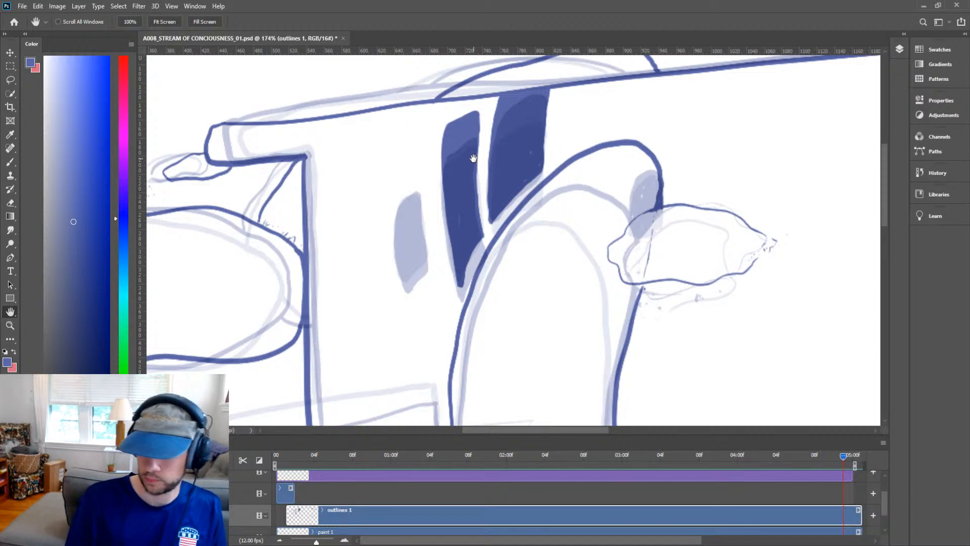
Erase the right window's fill where it merges into the roofline and touch up its top corner.
{"action": "key", "text": "z"}
{"action": "left_click_drag", "start_coordinate": [502, 98], "coordinate": [570, 81]}
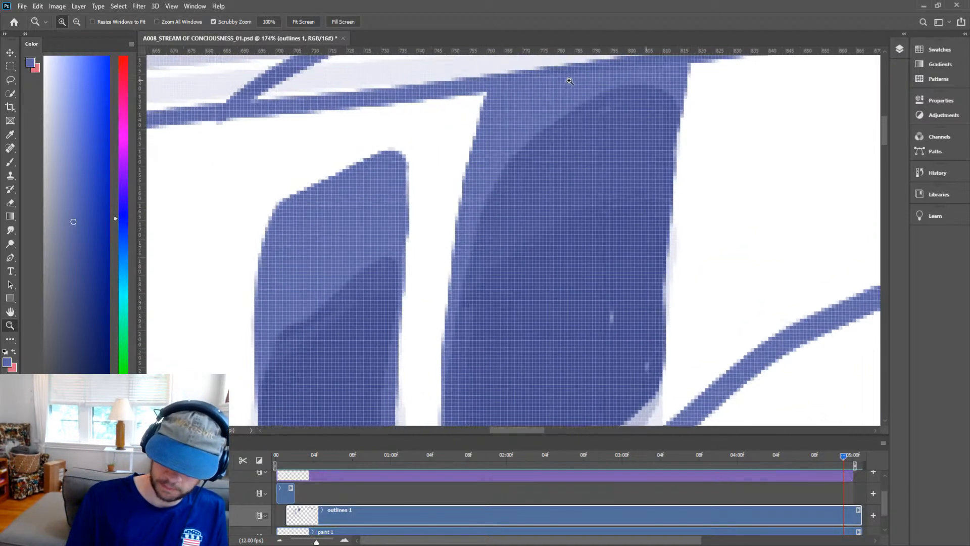
{"action": "key", "text": "e"}
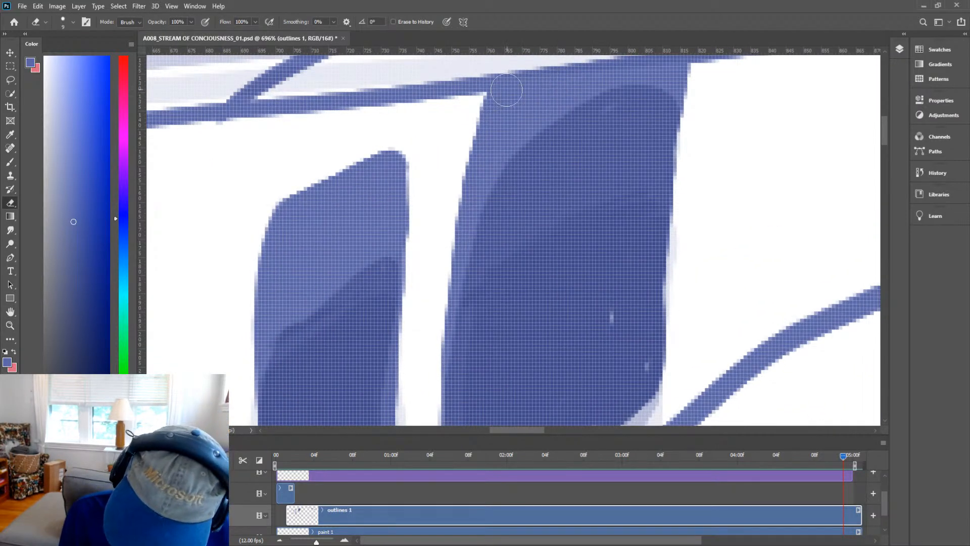
{"action": "mouse_move", "coordinate": [488, 100]}
{"action": "left_mouse_down"}
{"action": "mouse_move", "coordinate": [546, 86]}
{"action": "mouse_move", "coordinate": [517, 92]}
{"action": "mouse_move", "coordinate": [527, 92]}
{"action": "left_mouse_up"}
{"action": "mouse_move", "coordinate": [440, 148]}
{"action": "left_mouse_down"}
{"action": "mouse_move", "coordinate": [497, 107]}
{"action": "mouse_move", "coordinate": [459, 122]}
{"action": "mouse_move", "coordinate": [568, 78]}
{"action": "left_mouse_up"}
{"action": "key", "text": "b"}
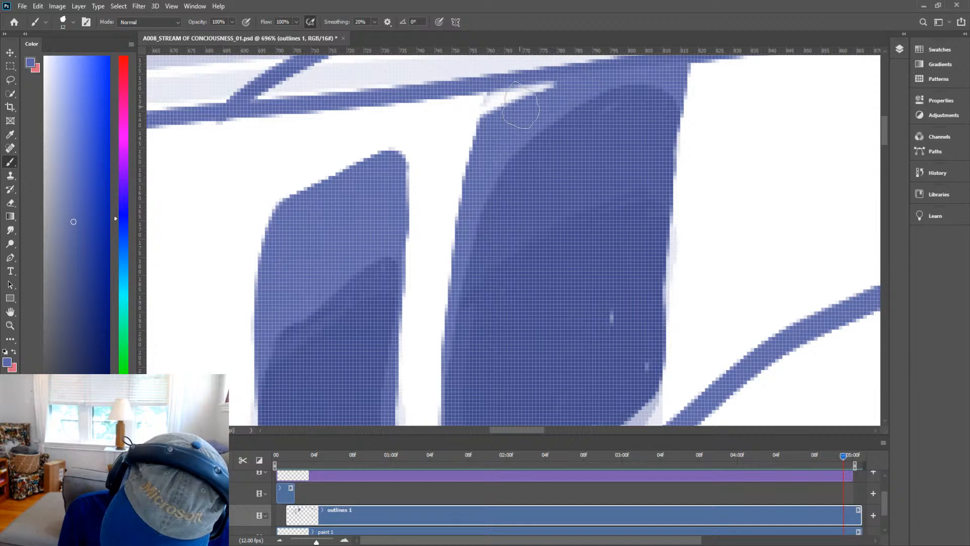
{"action": "left_click", "coordinate": [470, 113]}
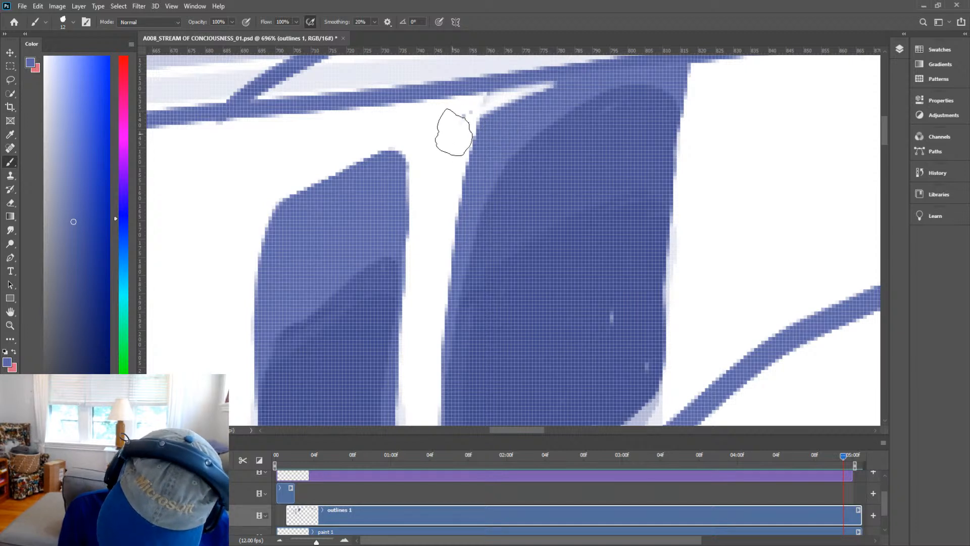
{"action": "key", "text": "z"}
{"action": "left_click_drag", "start_coordinate": [491, 146], "coordinate": [422, 252]}
{"action": "key", "text": "h"}
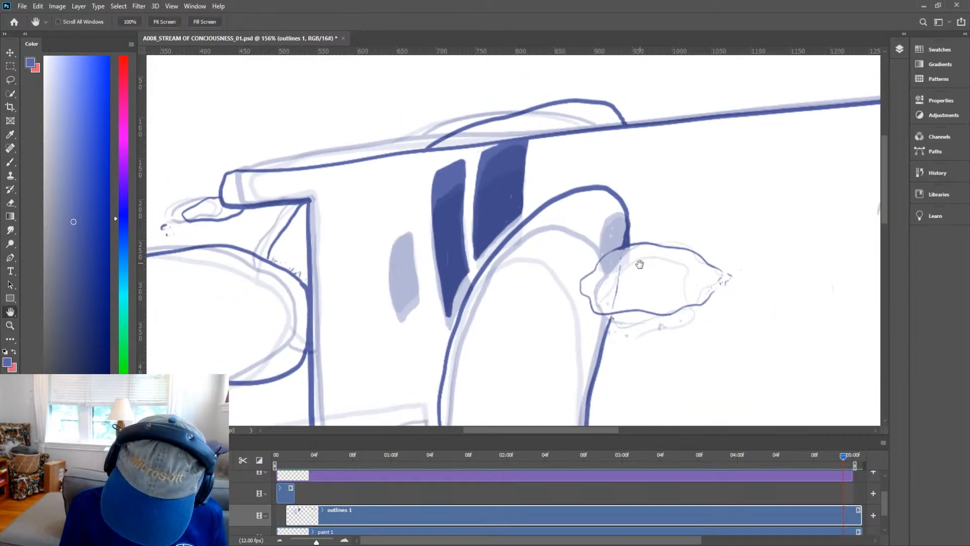
Ink the rounded bush outline at the frame's right edge beside the turret.
{"action": "mouse_move", "coordinate": [627, 301]}
{"action": "left_mouse_down"}
{"action": "mouse_move", "coordinate": [635, 236]}
{"action": "mouse_move", "coordinate": [682, 322]}
{"action": "left_mouse_up"}
{"action": "key", "text": "z"}
{"action": "left_click_drag", "start_coordinate": [535, 167], "coordinate": [595, 174]}
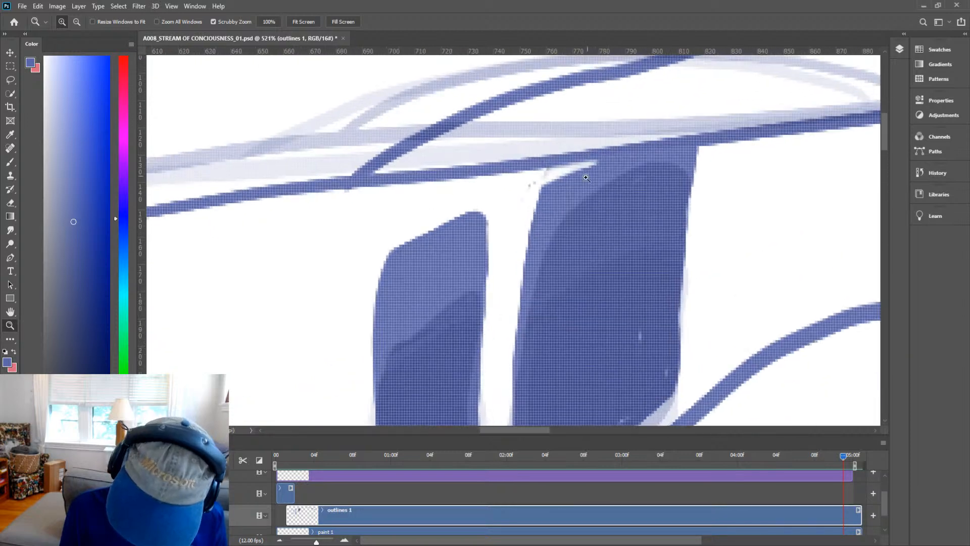
{"action": "key", "text": "b"}
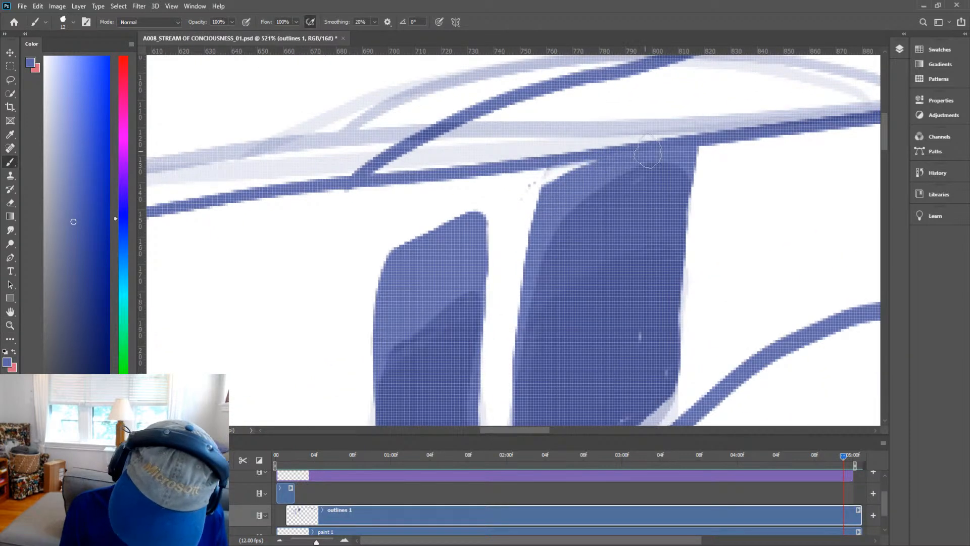
{"action": "key", "text": "z"}
{"action": "left_click_drag", "start_coordinate": [677, 178], "coordinate": [609, 224]}
{"action": "key", "text": "h"}
{"action": "mouse_move", "coordinate": [732, 271]}
{"action": "left_mouse_down"}
{"action": "mouse_move", "coordinate": [672, 199]}
{"action": "mouse_move", "coordinate": [605, 155]}
{"action": "mouse_move", "coordinate": [619, 166]}
{"action": "mouse_move", "coordinate": [627, 227]}
{"action": "mouse_move", "coordinate": [640, 235]}
{"action": "mouse_move", "coordinate": [309, 247]}
{"action": "mouse_move", "coordinate": [165, 295]}
{"action": "mouse_move", "coordinate": [176, 256]}
{"action": "left_mouse_up"}
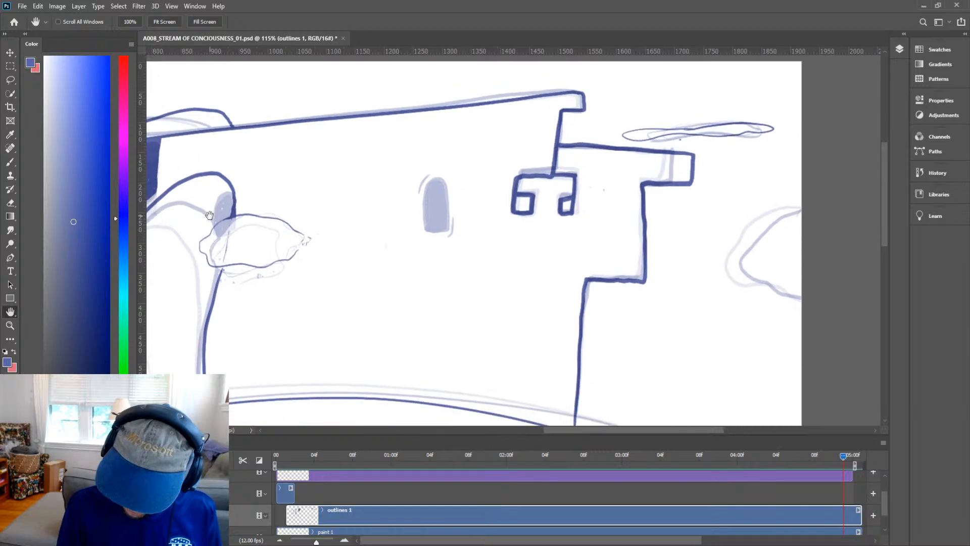
{"action": "key", "text": "b"}
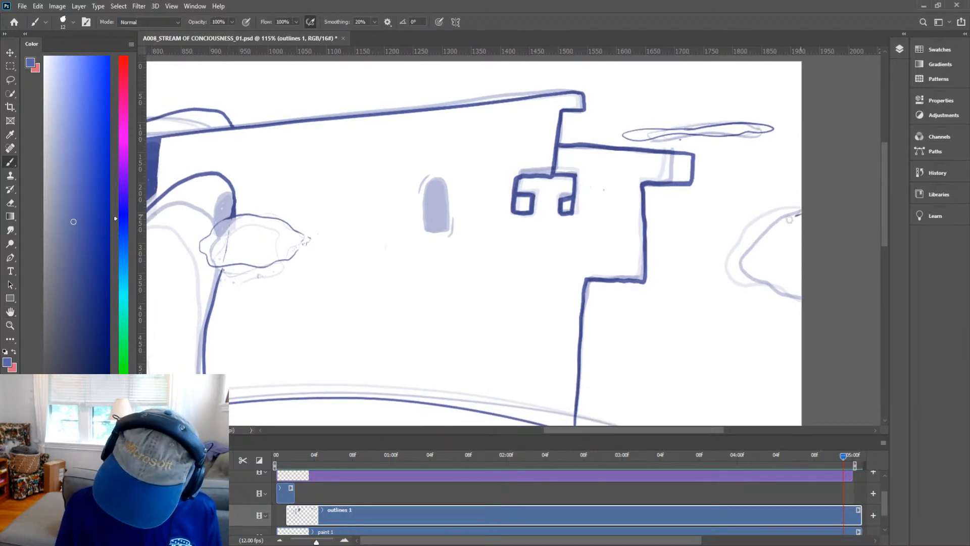
{"action": "mouse_move", "coordinate": [789, 220]}
{"action": "left_mouse_down"}
{"action": "mouse_move", "coordinate": [755, 260]}
{"action": "mouse_move", "coordinate": [812, 300]}
{"action": "left_mouse_up"}
{"action": "key", "text": "h"}
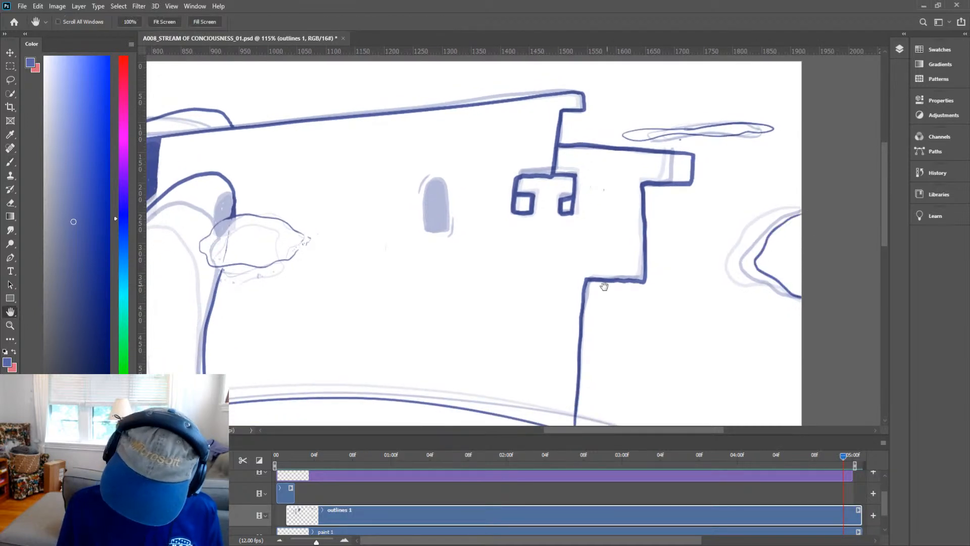
Fill the small arched window on the wall between the arch and the turret.
{"action": "left_click_drag", "start_coordinate": [569, 329], "coordinate": [714, 313]}
{"action": "key", "text": "z"}
{"action": "key", "text": "b"}
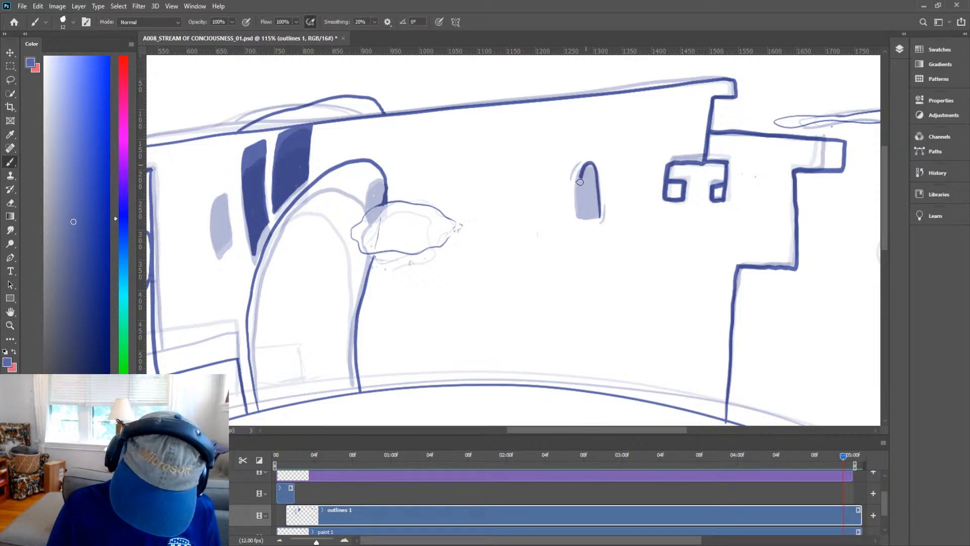
{"action": "mouse_move", "coordinate": [579, 181]}
{"action": "left_mouse_down"}
{"action": "mouse_move", "coordinate": [578, 217]}
{"action": "mouse_move", "coordinate": [596, 218]}
{"action": "mouse_move", "coordinate": [592, 192]}
{"action": "mouse_move", "coordinate": [582, 215]}
{"action": "mouse_move", "coordinate": [594, 195]}
{"action": "mouse_move", "coordinate": [593, 212]}
{"action": "mouse_move", "coordinate": [586, 174]}
{"action": "left_mouse_up"}
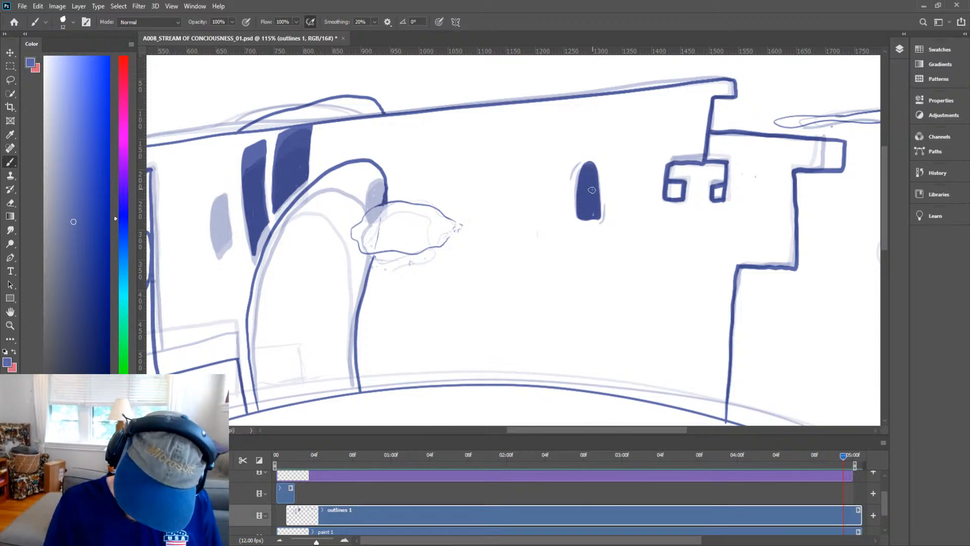
Add thin accent strokes along the right and upper left edges of the small arched window.
{"action": "scroll", "coordinate": [594, 196], "scroll_direction": "up", "scroll_amount": 3}
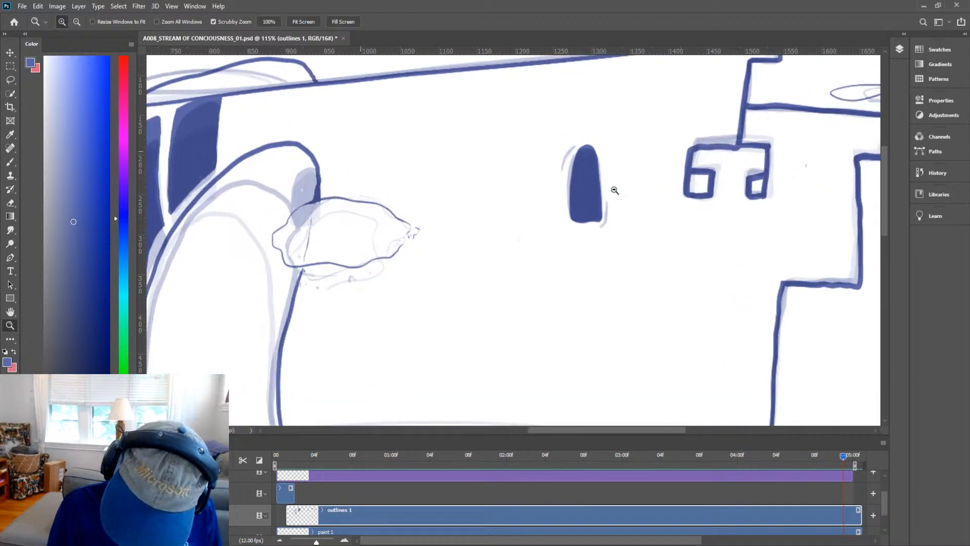
{"action": "mouse_move", "coordinate": [608, 190]}
{"action": "left_mouse_down"}
{"action": "mouse_move", "coordinate": [606, 223]}
{"action": "mouse_move", "coordinate": [579, 226]}
{"action": "left_mouse_up"}
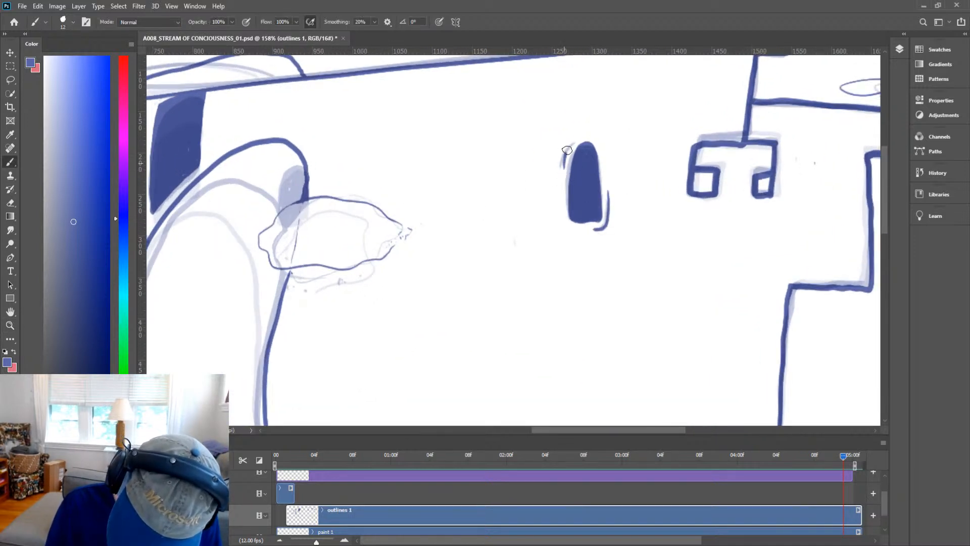
{"action": "left_click_drag", "start_coordinate": [566, 150], "coordinate": [580, 137]}
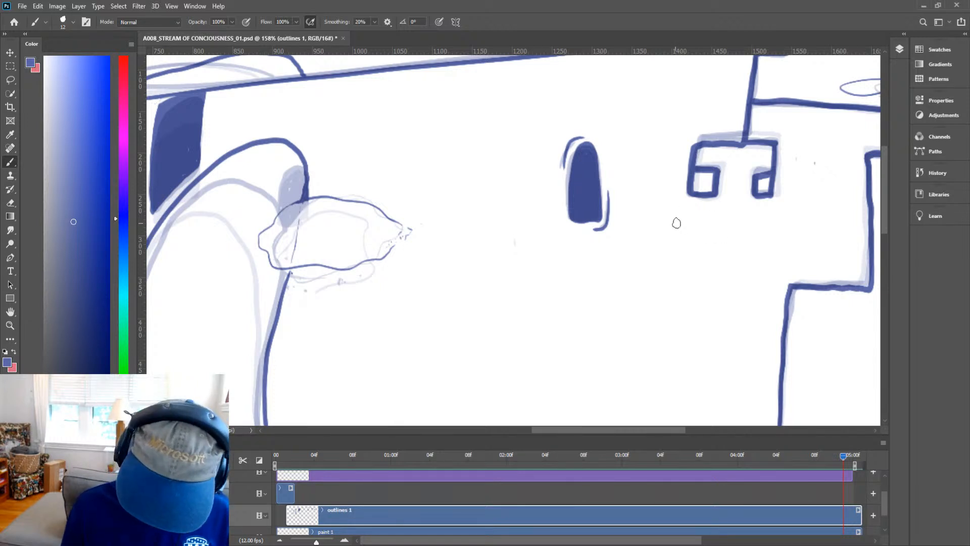
Fill the narrow window left of the arch with solid colour.
{"action": "key", "text": "z"}
{"action": "left_click_drag", "start_coordinate": [714, 225], "coordinate": [682, 257]}
{"action": "key", "text": "h"}
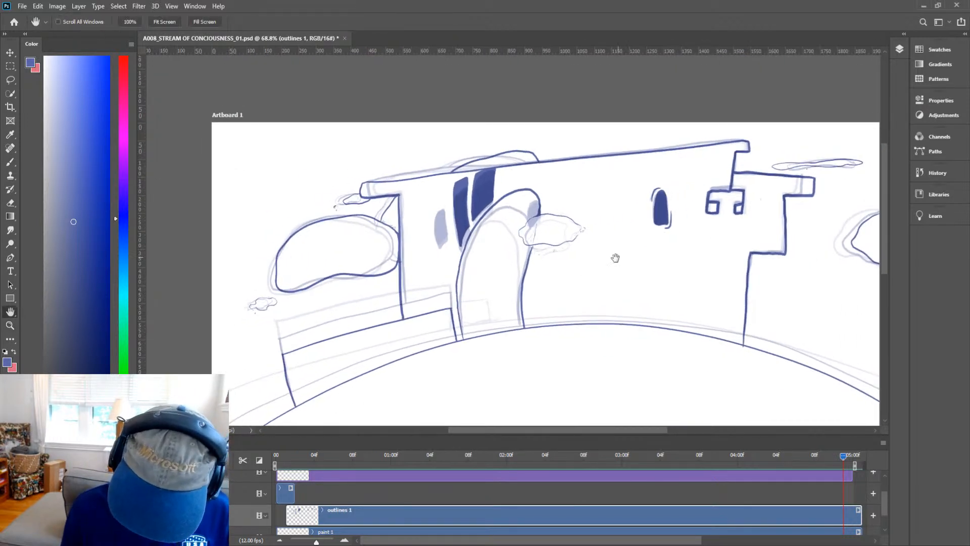
{"action": "left_click_drag", "start_coordinate": [570, 286], "coordinate": [638, 261]}
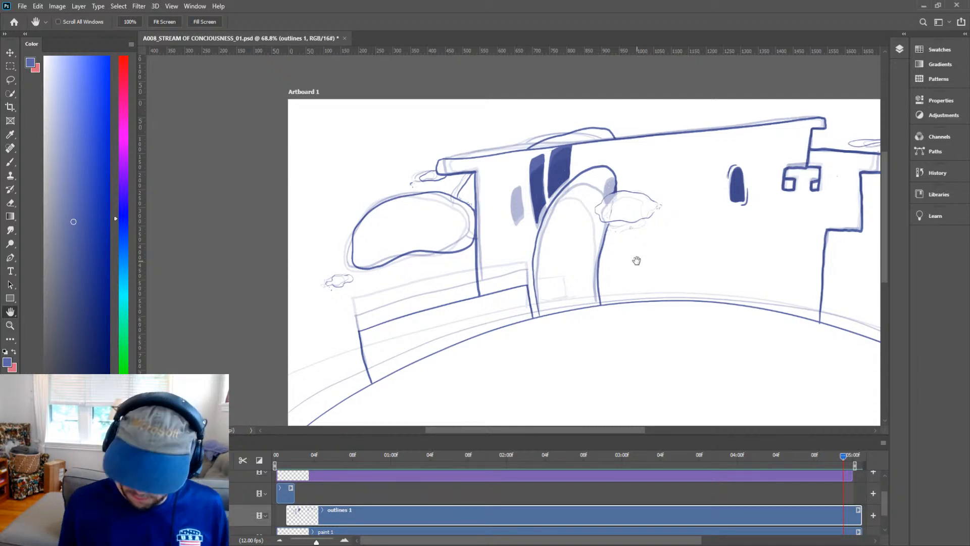
{"action": "left_click_drag", "start_coordinate": [642, 324], "coordinate": [644, 322]}
{"action": "left_click_drag", "start_coordinate": [671, 290], "coordinate": [572, 257]}
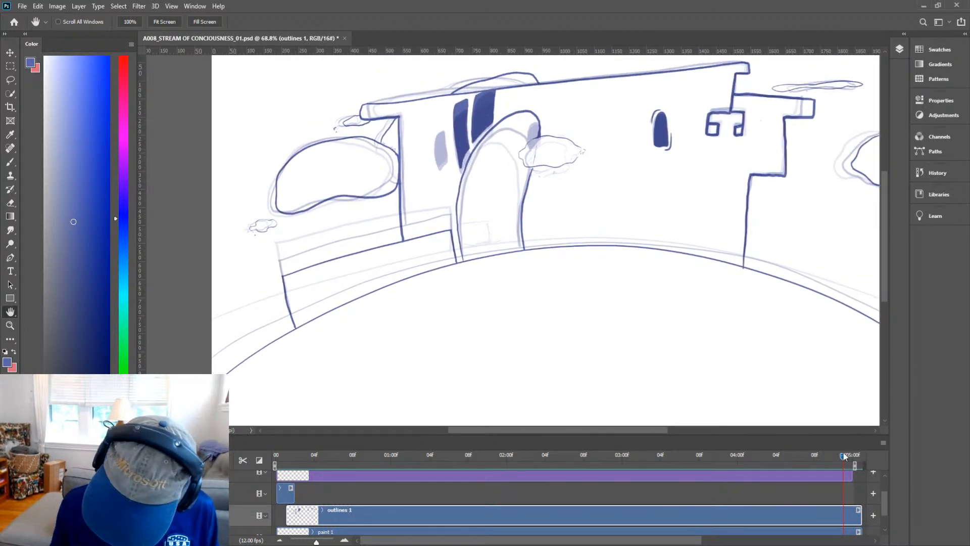
{"action": "key", "text": "z"}
{"action": "left_click_drag", "start_coordinate": [467, 153], "coordinate": [506, 120]}
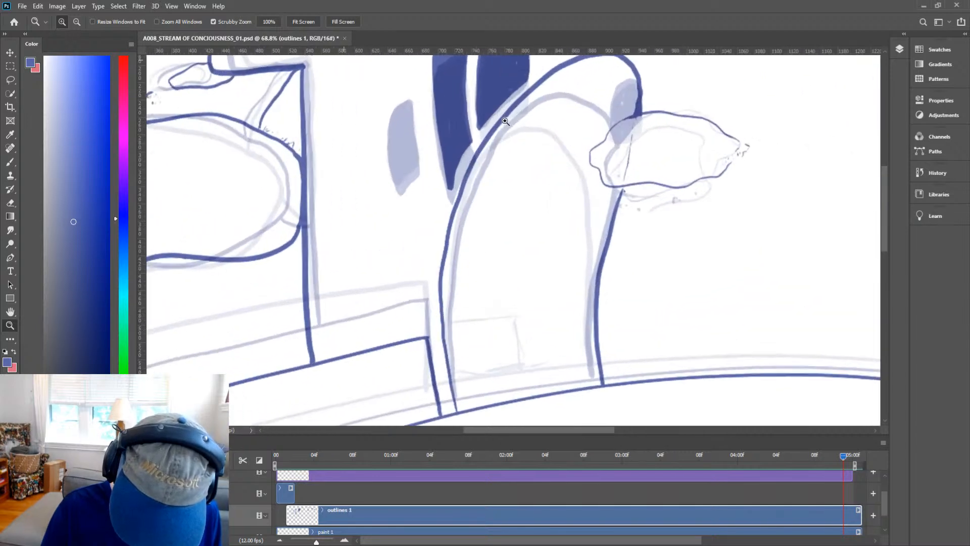
{"action": "key", "text": "h"}
{"action": "left_click_drag", "start_coordinate": [455, 176], "coordinate": [447, 202]}
{"action": "key", "text": "b"}
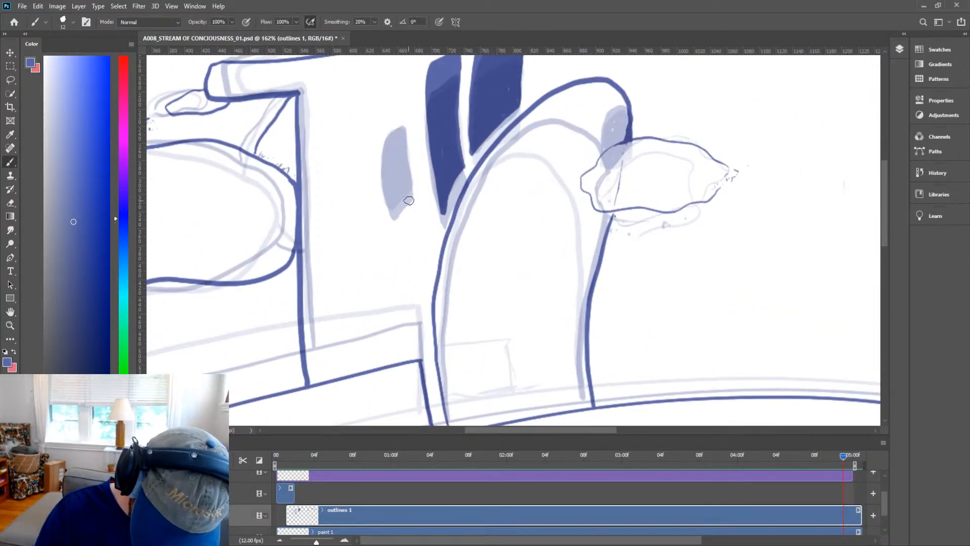
{"action": "mouse_move", "coordinate": [413, 200]}
{"action": "left_mouse_down"}
{"action": "mouse_move", "coordinate": [402, 120]}
{"action": "mouse_move", "coordinate": [385, 132]}
{"action": "mouse_move", "coordinate": [383, 150]}
{"action": "mouse_move", "coordinate": [399, 233]}
{"action": "mouse_move", "coordinate": [416, 216]}
{"action": "mouse_move", "coordinate": [409, 188]}
{"action": "mouse_move", "coordinate": [398, 228]}
{"action": "mouse_move", "coordinate": [414, 212]}
{"action": "mouse_move", "coordinate": [396, 191]}
{"action": "mouse_move", "coordinate": [399, 225]}
{"action": "mouse_move", "coordinate": [389, 183]}
{"action": "mouse_move", "coordinate": [403, 203]}
{"action": "mouse_move", "coordinate": [402, 185]}
{"action": "mouse_move", "coordinate": [404, 211]}
{"action": "mouse_move", "coordinate": [409, 197]}
{"action": "mouse_move", "coordinate": [404, 185]}
{"action": "mouse_move", "coordinate": [391, 198]}
{"action": "mouse_move", "coordinate": [391, 133]}
{"action": "mouse_move", "coordinate": [387, 139]}
{"action": "mouse_move", "coordinate": [396, 128]}
{"action": "mouse_move", "coordinate": [388, 119]}
{"action": "mouse_move", "coordinate": [381, 126]}
{"action": "mouse_move", "coordinate": [402, 191]}
{"action": "mouse_move", "coordinate": [398, 123]}
{"action": "mouse_move", "coordinate": [392, 172]}
{"action": "left_mouse_up"}
{"action": "mouse_move", "coordinate": [395, 138]}
{"action": "left_mouse_down"}
{"action": "mouse_move", "coordinate": [399, 126]}
{"action": "mouse_move", "coordinate": [397, 139]}
{"action": "left_mouse_up"}
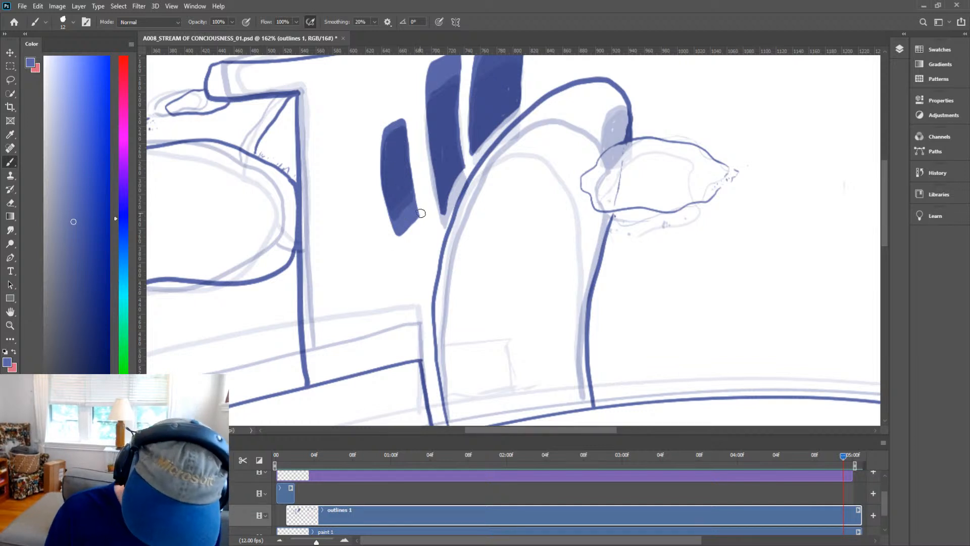
{"action": "left_click_drag", "start_coordinate": [394, 219], "coordinate": [401, 236]}
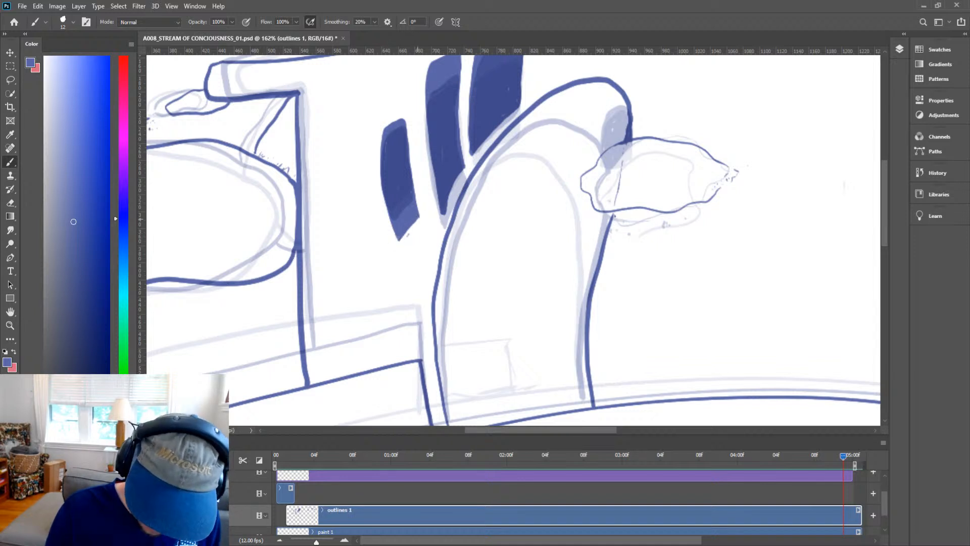
{"action": "left_click_drag", "start_coordinate": [407, 233], "coordinate": [404, 244]}
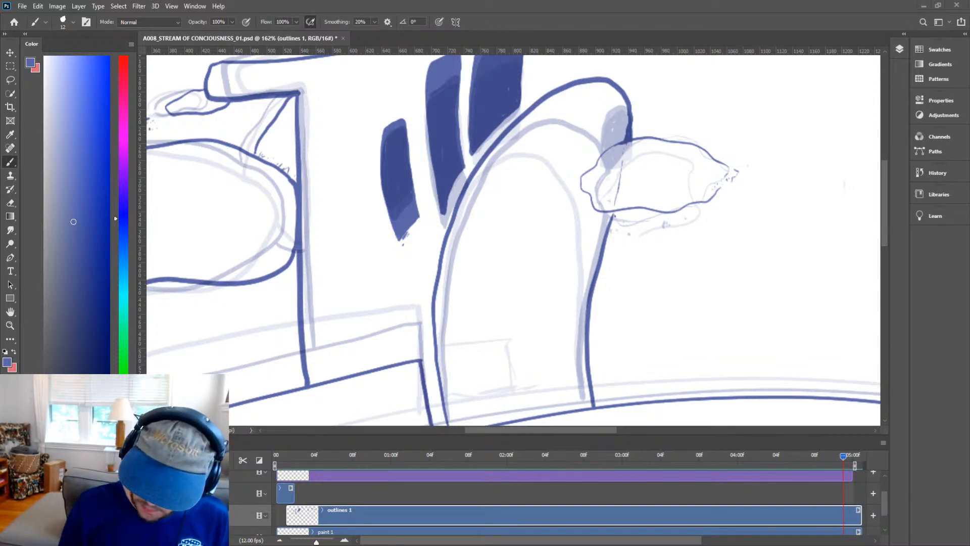
Advance the playhead to the next animation frame and save the document.
{"action": "key", "text": "z"}
{"action": "mouse_move", "coordinate": [688, 201]}
{"action": "left_mouse_down"}
{"action": "mouse_move", "coordinate": [658, 260]}
{"action": "mouse_move", "coordinate": [638, 267]}
{"action": "left_mouse_up"}
{"action": "key", "text": "h"}
{"action": "left_click_drag", "start_coordinate": [706, 281], "coordinate": [530, 286]}
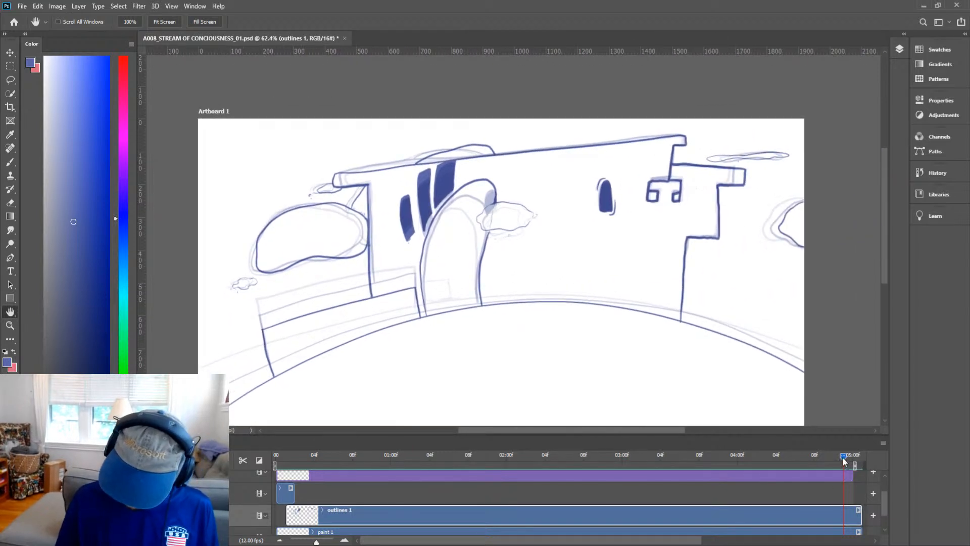
{"action": "left_click_drag", "start_coordinate": [843, 456], "coordinate": [852, 460]}
{"action": "mouse_move", "coordinate": [591, 281]}
{"action": "left_mouse_down"}
{"action": "mouse_move", "coordinate": [601, 175]}
{"action": "mouse_move", "coordinate": [563, 251]}
{"action": "mouse_move", "coordinate": [602, 225]}
{"action": "left_mouse_up"}
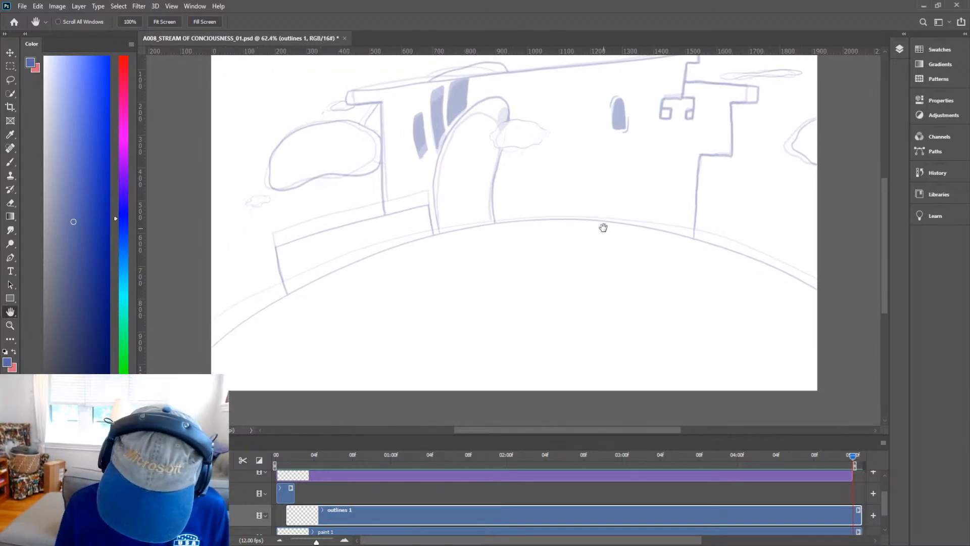
{"action": "key", "text": "ctrl+s"}
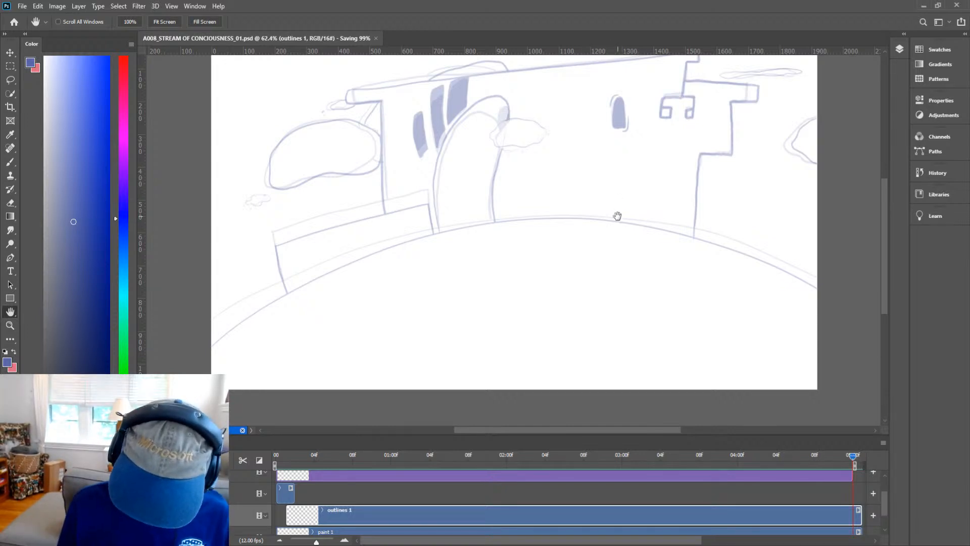
Ink the large curved ground line sweeping across the bottom of the new frame.
{"action": "left_click_drag", "start_coordinate": [616, 215], "coordinate": [615, 238]}
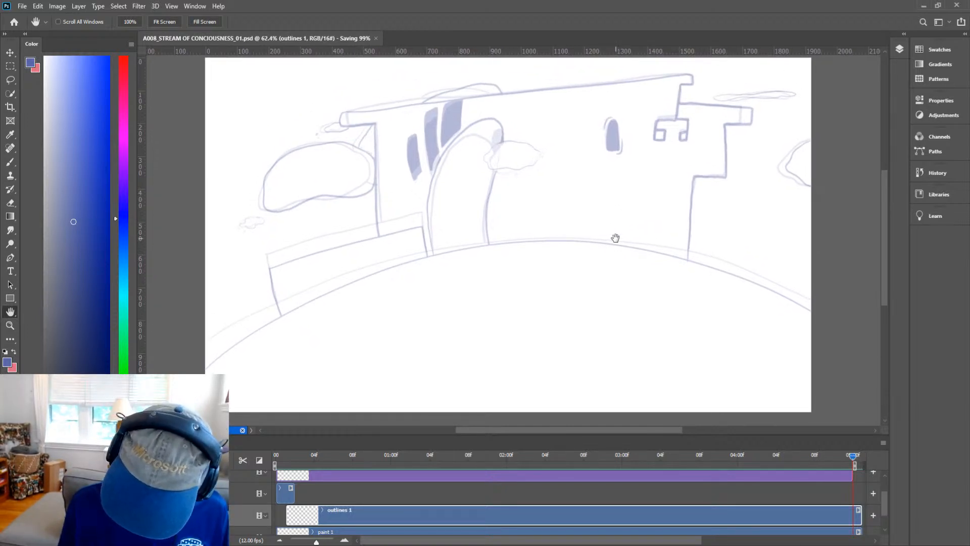
{"action": "left_click_drag", "start_coordinate": [652, 268], "coordinate": [667, 266]}
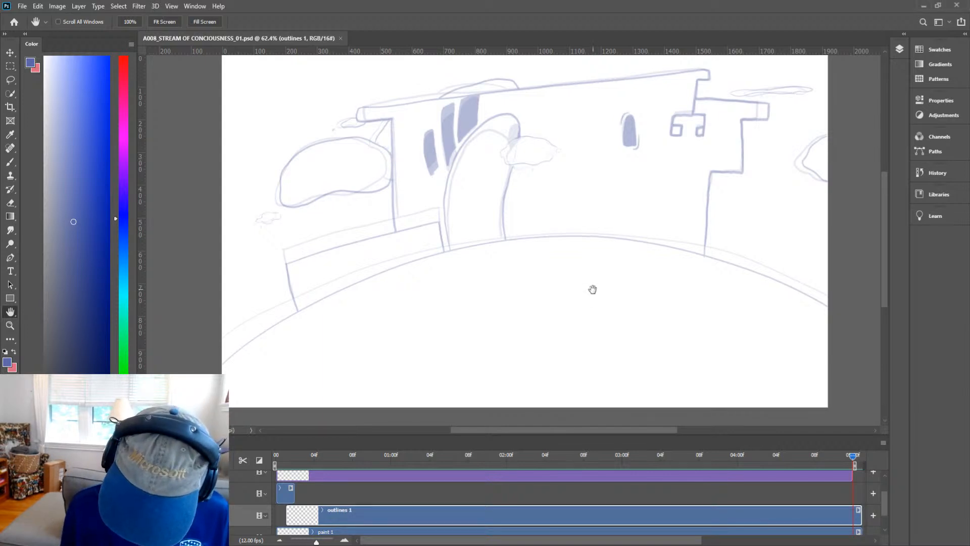
{"action": "mouse_move", "coordinate": [597, 310]}
{"action": "left_mouse_down"}
{"action": "mouse_move", "coordinate": [596, 324]}
{"action": "mouse_move", "coordinate": [602, 319]}
{"action": "left_mouse_up"}
{"action": "key", "text": "b"}
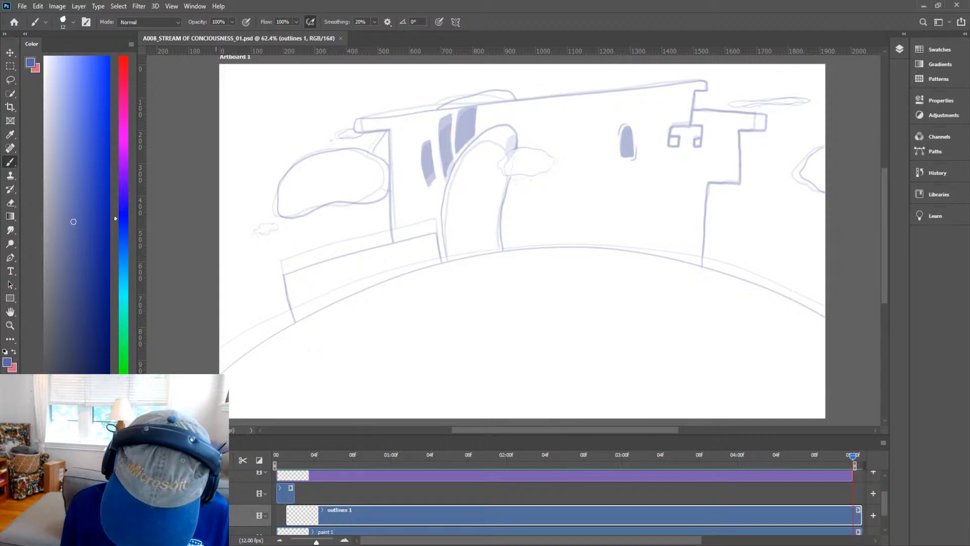
{"action": "mouse_move", "coordinate": [228, 386]}
{"action": "left_mouse_down"}
{"action": "mouse_move", "coordinate": [313, 338]}
{"action": "mouse_move", "coordinate": [519, 251]}
{"action": "mouse_move", "coordinate": [824, 331]}
{"action": "left_mouse_up"}
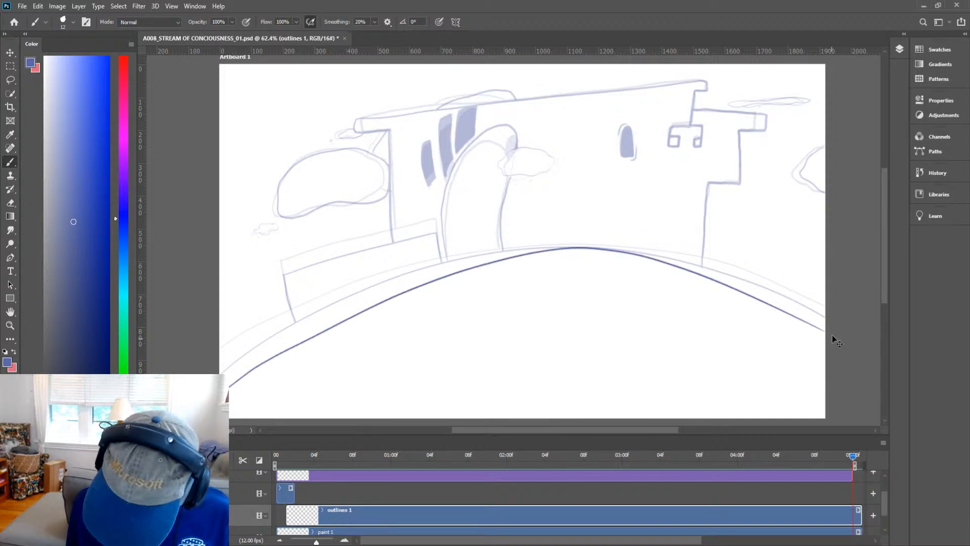
{"action": "key", "text": "ctrl+z"}
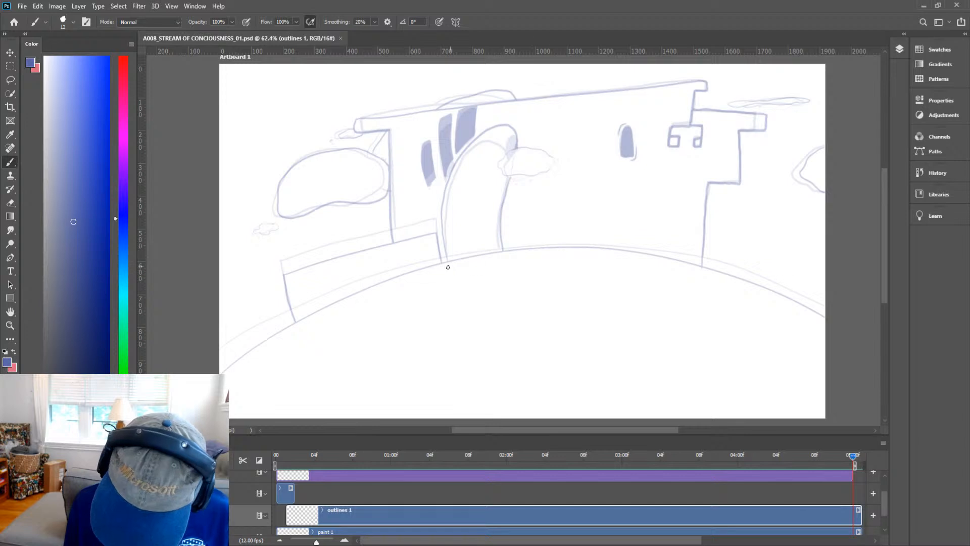
{"action": "mouse_move", "coordinate": [256, 358]}
{"action": "left_mouse_down"}
{"action": "mouse_move", "coordinate": [372, 294]}
{"action": "mouse_move", "coordinate": [556, 256]}
{"action": "mouse_move", "coordinate": [825, 326]}
{"action": "left_mouse_up"}
Ink the archway's outline rising from the ground line.
{"action": "key", "text": "space"}
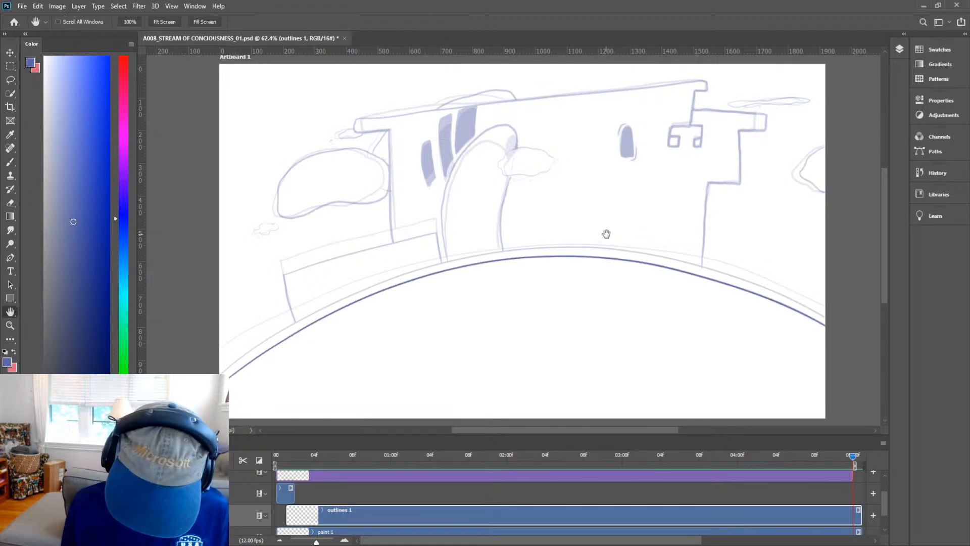
{"action": "left_click_drag", "start_coordinate": [604, 231], "coordinate": [571, 274]}
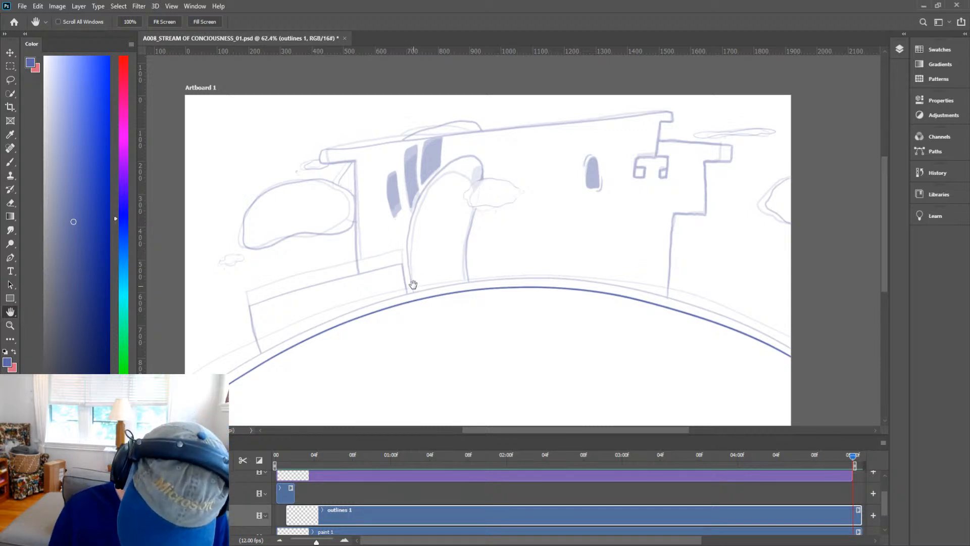
{"action": "key", "text": "b"}
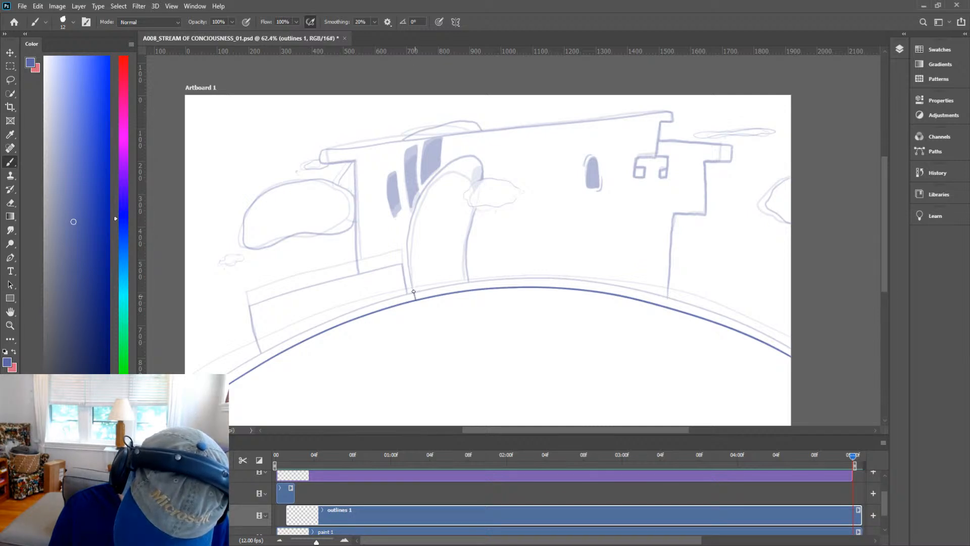
{"action": "mouse_move", "coordinate": [413, 291]}
{"action": "left_mouse_down"}
{"action": "mouse_move", "coordinate": [405, 246]}
{"action": "mouse_move", "coordinate": [422, 193]}
{"action": "mouse_move", "coordinate": [475, 143]}
{"action": "mouse_move", "coordinate": [496, 146]}
{"action": "mouse_move", "coordinate": [474, 192]}
{"action": "mouse_move", "coordinate": [465, 281]}
{"action": "left_mouse_up"}
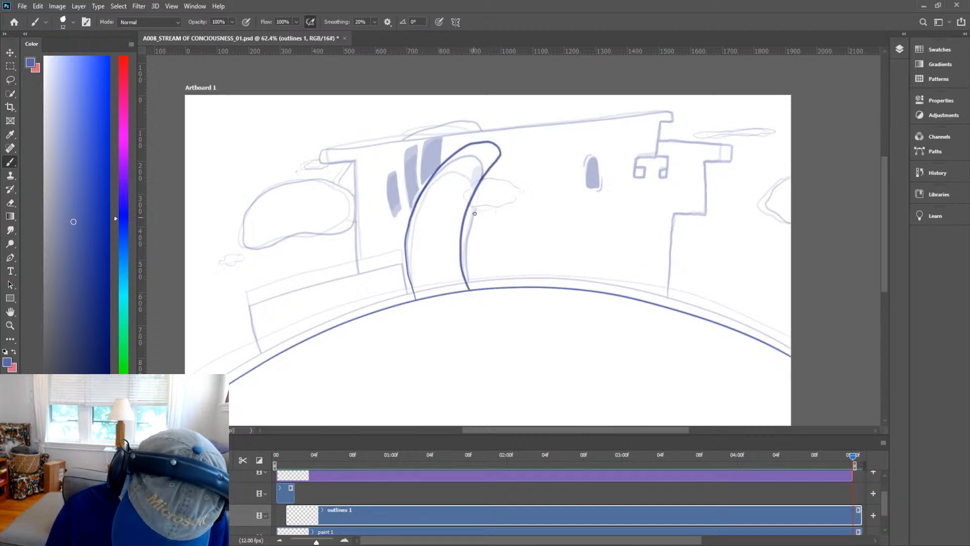
{"action": "key", "text": "ctrl+z"}
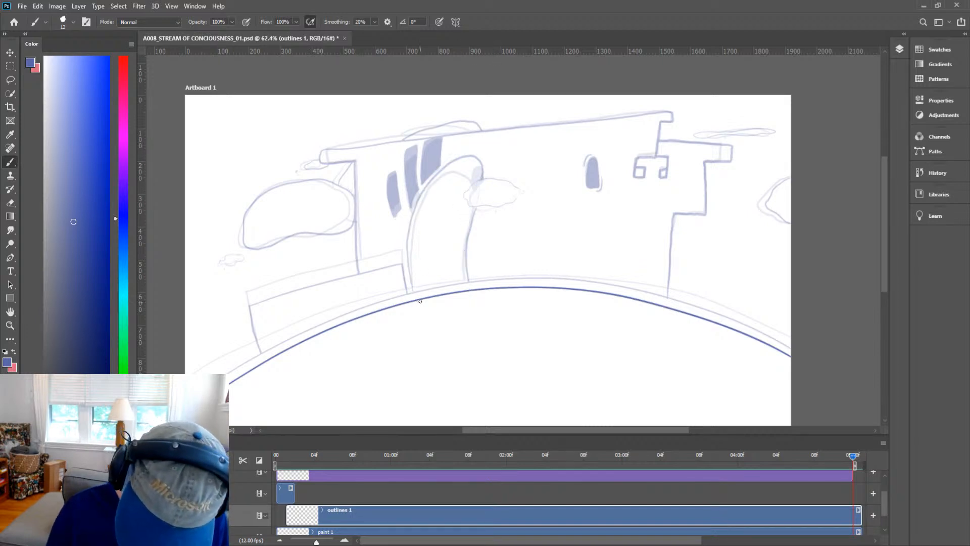
{"action": "mouse_move", "coordinate": [414, 292]}
{"action": "left_mouse_down"}
{"action": "mouse_move", "coordinate": [417, 199]}
{"action": "mouse_move", "coordinate": [450, 155]}
{"action": "mouse_move", "coordinate": [484, 142]}
{"action": "mouse_move", "coordinate": [495, 160]}
{"action": "mouse_move", "coordinate": [468, 236]}
{"action": "mouse_move", "coordinate": [469, 289]}
{"action": "left_mouse_up"}
Redraw the arch's right edge where it passes the bush and erase the overlapping stroke.
{"action": "key", "text": "ctrl+space"}
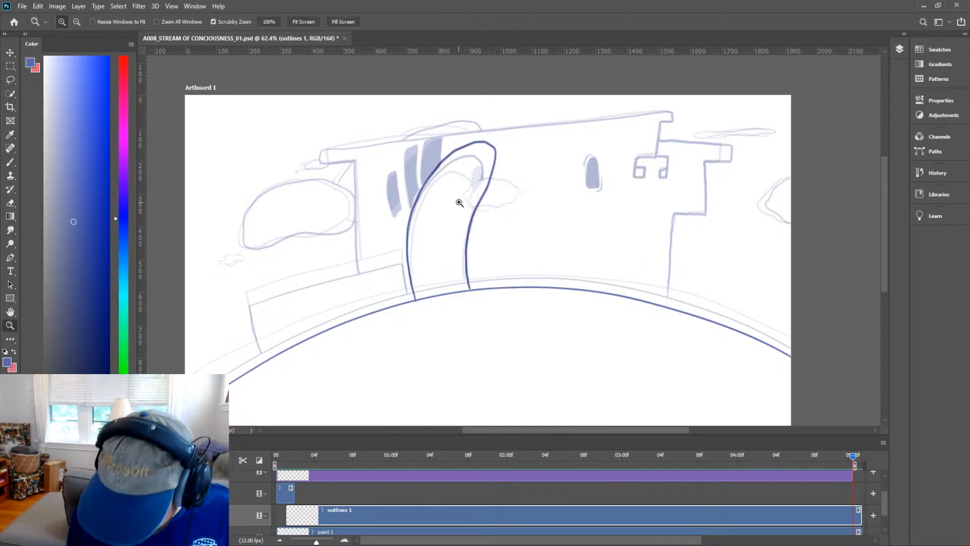
{"action": "left_click_drag", "start_coordinate": [466, 202], "coordinate": [538, 193]}
{"action": "mouse_move", "coordinate": [628, 182]}
{"action": "left_mouse_down"}
{"action": "mouse_move", "coordinate": [634, 220]}
{"action": "mouse_move", "coordinate": [612, 203]}
{"action": "left_mouse_up"}
{"action": "key", "text": "ctrl+space"}
{"action": "key", "text": "e"}
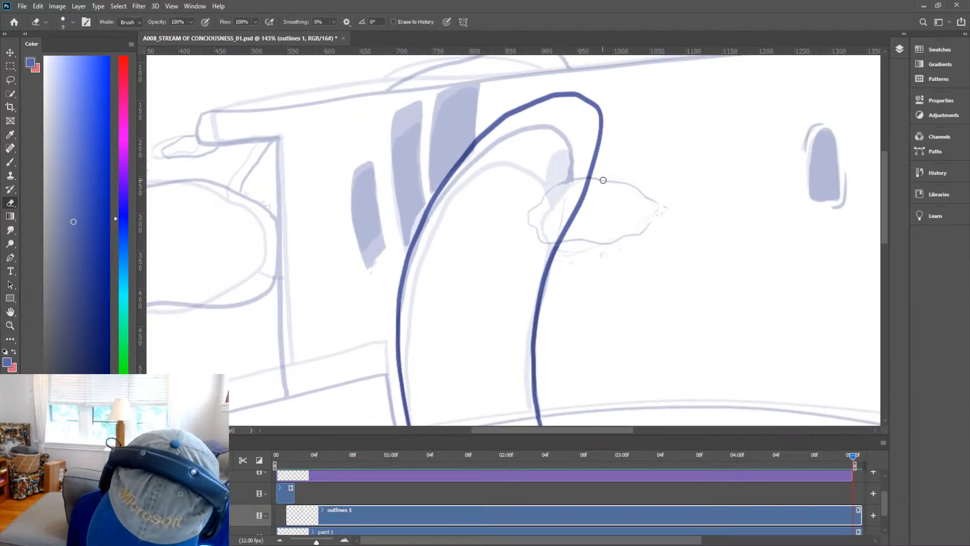
{"action": "key", "text": "b"}
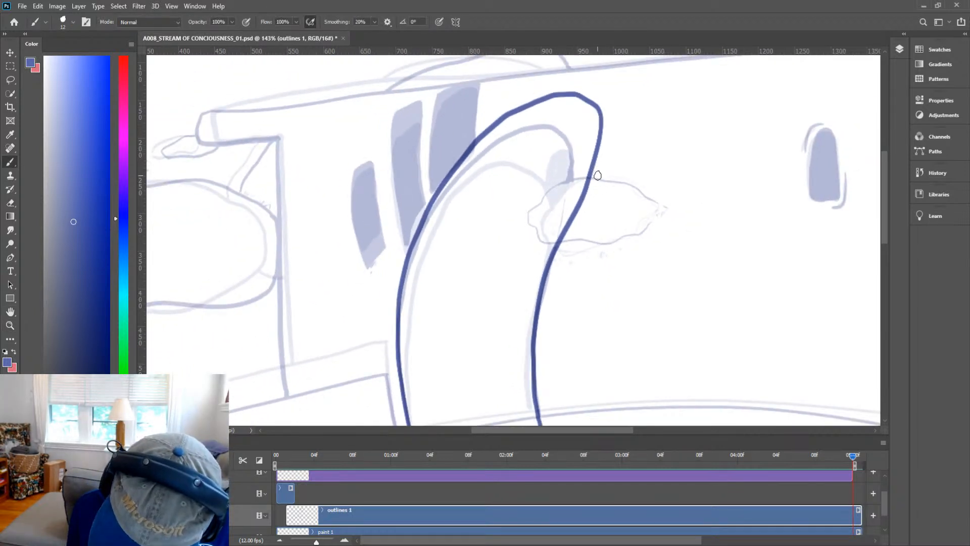
{"action": "mouse_move", "coordinate": [594, 174]}
{"action": "left_mouse_down"}
{"action": "mouse_move", "coordinate": [533, 195]}
{"action": "mouse_move", "coordinate": [518, 217]}
{"action": "mouse_move", "coordinate": [573, 240]}
{"action": "mouse_move", "coordinate": [661, 233]}
{"action": "mouse_move", "coordinate": [674, 222]}
{"action": "mouse_move", "coordinate": [656, 234]}
{"action": "mouse_move", "coordinate": [666, 216]}
{"action": "mouse_move", "coordinate": [673, 223]}
{"action": "mouse_move", "coordinate": [659, 207]}
{"action": "mouse_move", "coordinate": [680, 197]}
{"action": "mouse_move", "coordinate": [672, 184]}
{"action": "mouse_move", "coordinate": [600, 173]}
{"action": "mouse_move", "coordinate": [569, 180]}
{"action": "mouse_move", "coordinate": [560, 191]}
{"action": "mouse_move", "coordinate": [580, 178]}
{"action": "mouse_move", "coordinate": [577, 190]}
{"action": "mouse_move", "coordinate": [595, 187]}
{"action": "mouse_move", "coordinate": [572, 204]}
{"action": "left_mouse_up"}
{"action": "key", "text": "e"}
{"action": "left_click_drag", "start_coordinate": [579, 220], "coordinate": [567, 231]}
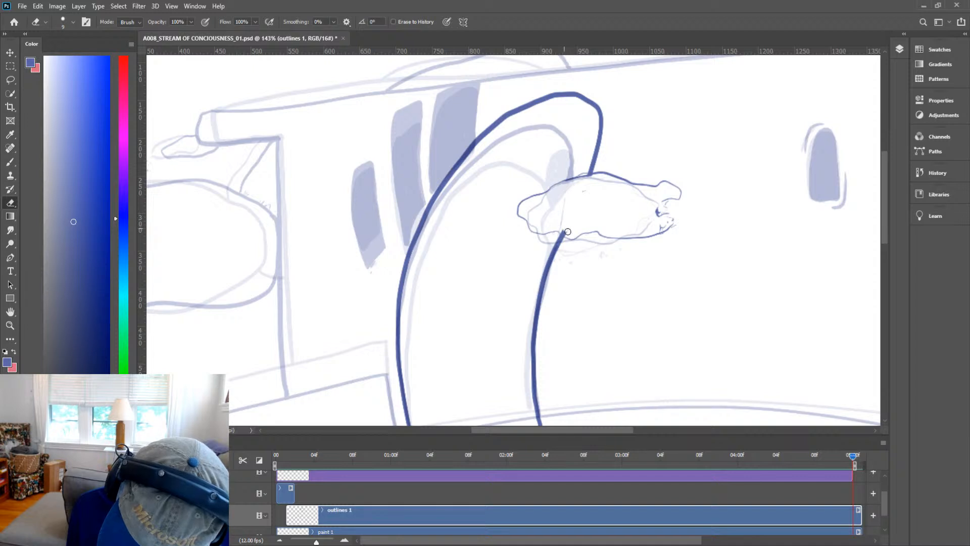
Ink the rounded bush outline beside the arch's right edge.
{"action": "key", "text": "b"}
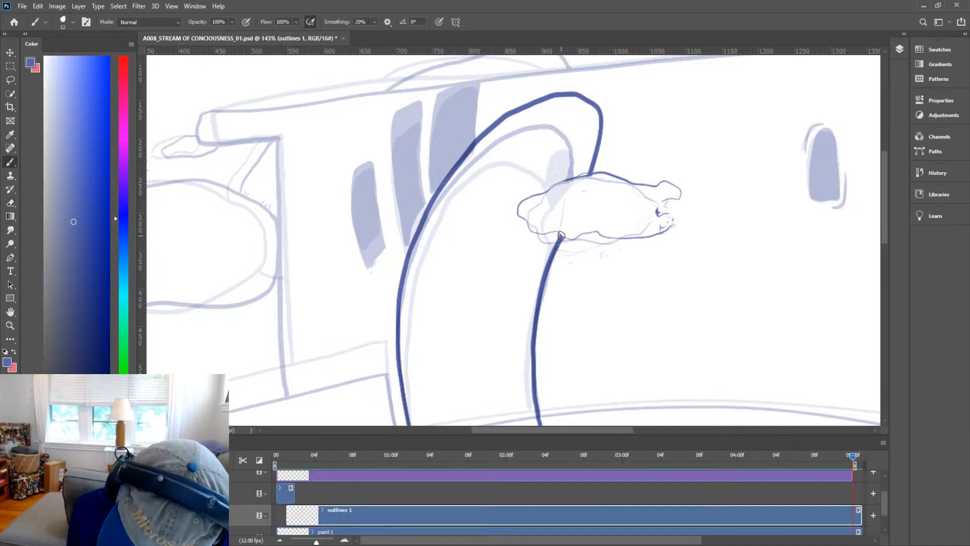
{"action": "left_click_drag", "start_coordinate": [579, 239], "coordinate": [553, 231]}
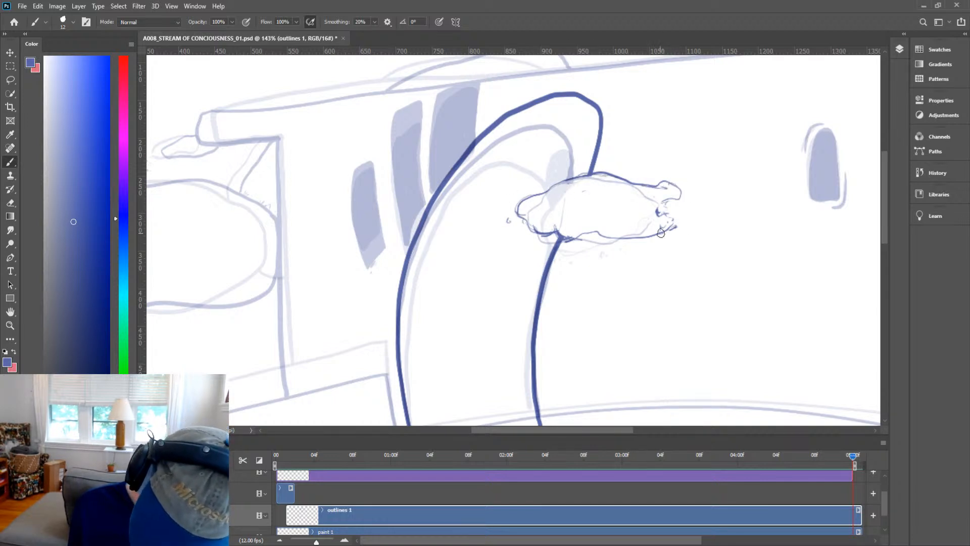
{"action": "key", "text": "z"}
{"action": "left_click_drag", "start_coordinate": [661, 245], "coordinate": [640, 260]}
{"action": "mouse_move", "coordinate": [605, 183]}
{"action": "left_mouse_down"}
{"action": "mouse_move", "coordinate": [636, 182]}
{"action": "mouse_move", "coordinate": [605, 212]}
{"action": "left_mouse_up"}
Ink the low wall left of the arch: its top line and both end edges.
{"action": "key", "text": "e"}
{"action": "key", "text": "z"}
{"action": "key", "text": "h"}
{"action": "mouse_move", "coordinate": [738, 261]}
{"action": "left_mouse_down"}
{"action": "mouse_move", "coordinate": [623, 262]}
{"action": "mouse_move", "coordinate": [581, 281]}
{"action": "mouse_move", "coordinate": [630, 273]}
{"action": "mouse_move", "coordinate": [607, 267]}
{"action": "left_mouse_up"}
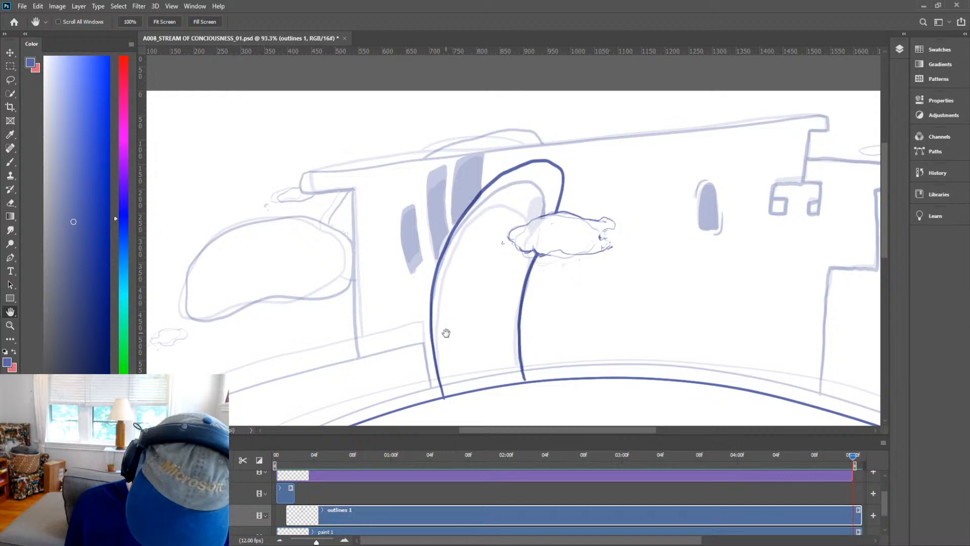
{"action": "left_click_drag", "start_coordinate": [469, 368], "coordinate": [553, 204]}
{"action": "key", "text": "b"}
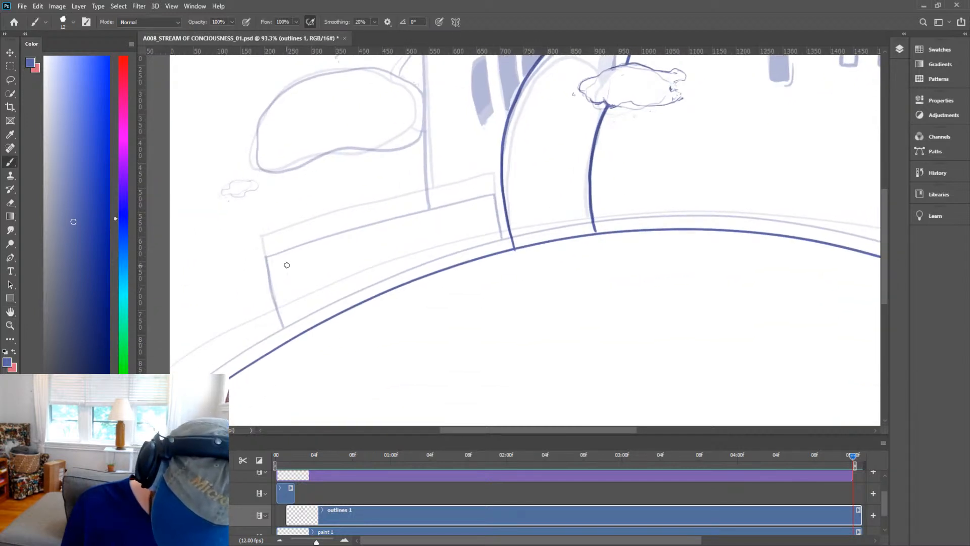
{"action": "mouse_move", "coordinate": [268, 273]}
{"action": "left_mouse_down"}
{"action": "mouse_move", "coordinate": [372, 236]}
{"action": "mouse_move", "coordinate": [495, 211]}
{"action": "left_mouse_up"}
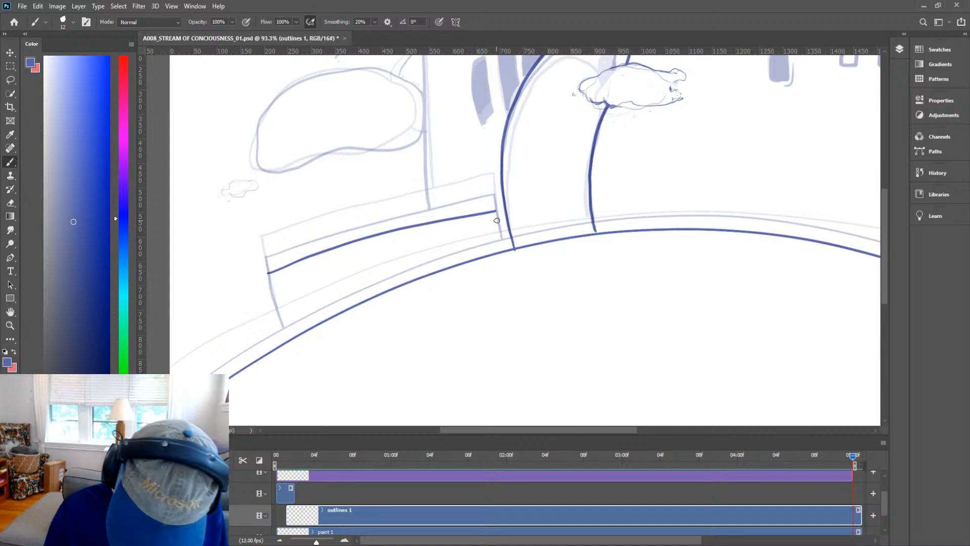
{"action": "left_click_drag", "start_coordinate": [500, 235], "coordinate": [503, 250]}
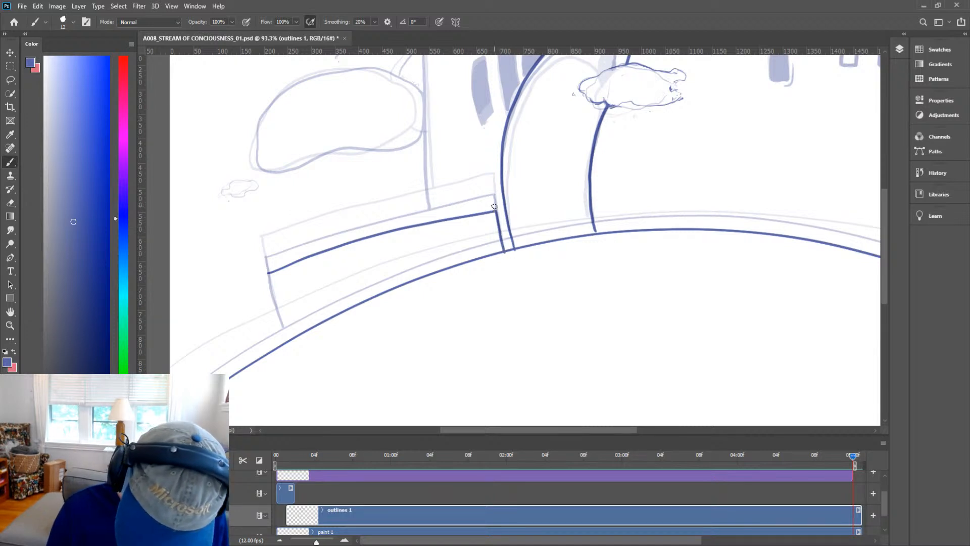
{"action": "key", "text": "e"}
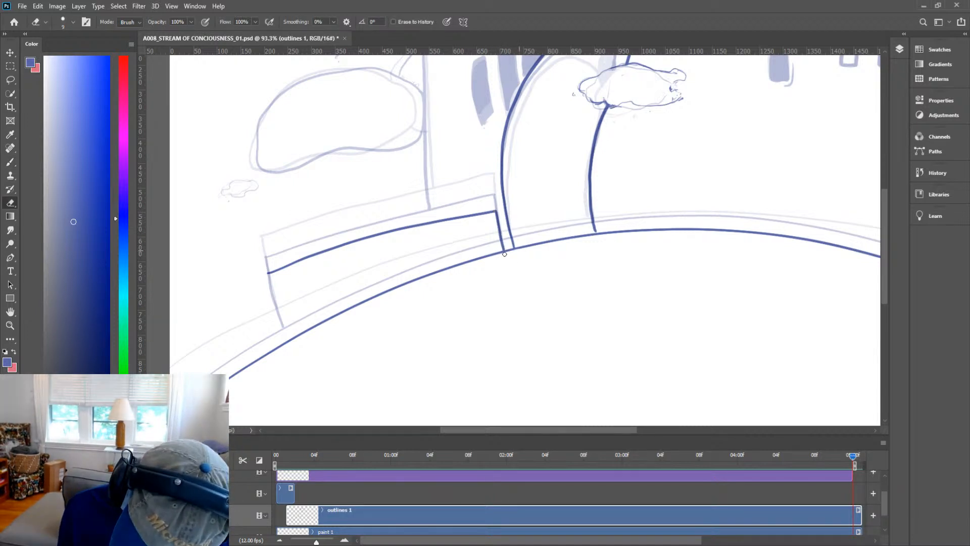
{"action": "key", "text": "b"}
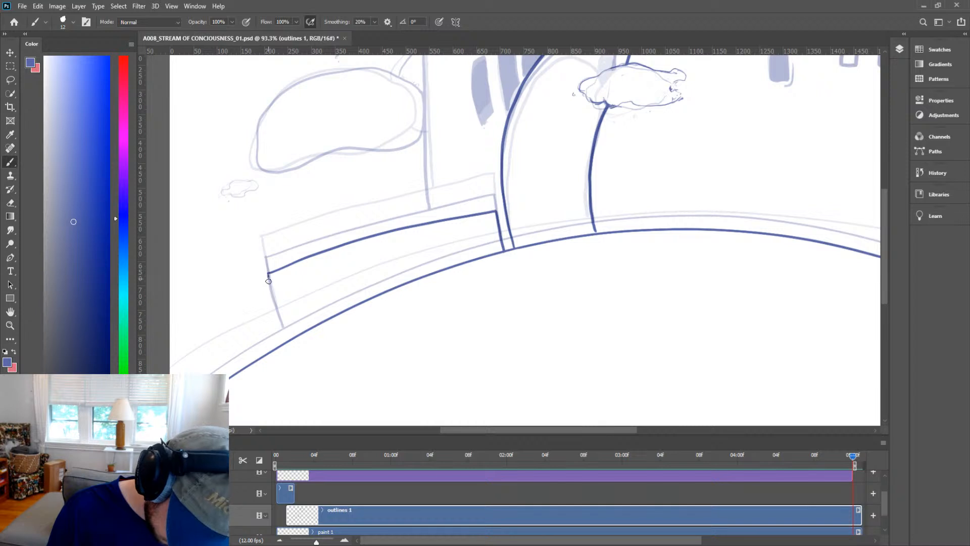
{"action": "left_click_drag", "start_coordinate": [268, 281], "coordinate": [283, 336]}
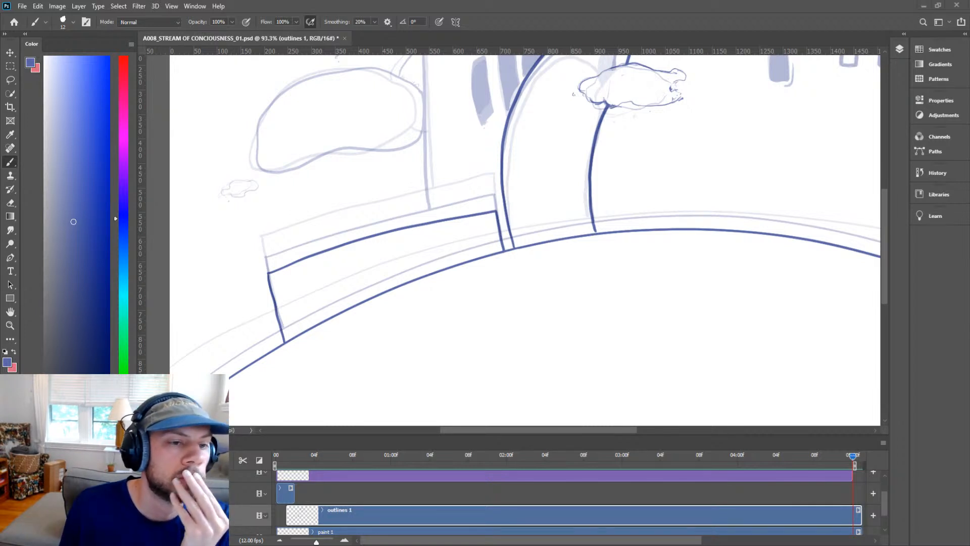
{"action": "key", "text": "h"}
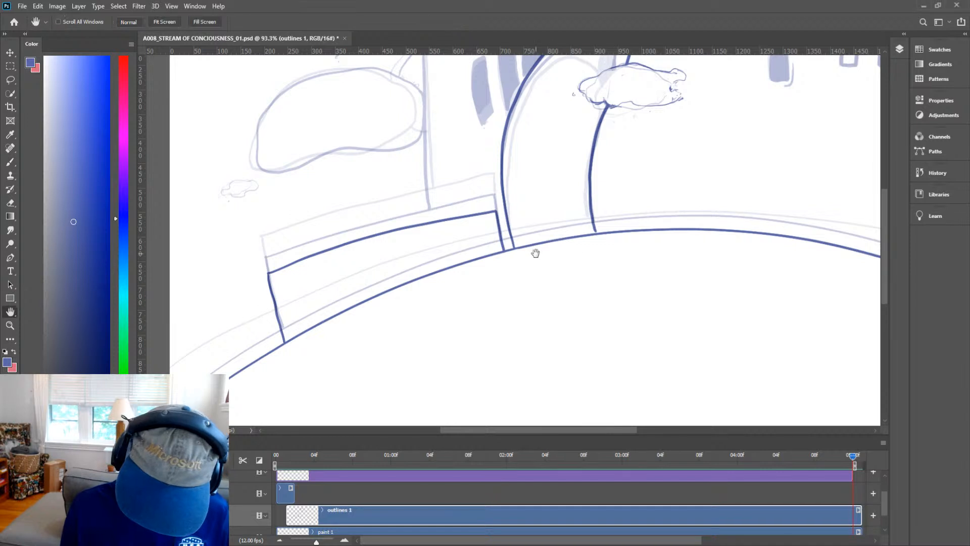
Zoom out to review the inked outlines across the whole castle frame.
{"action": "left_click_drag", "start_coordinate": [483, 268], "coordinate": [641, 314]}
{"action": "key", "text": "b"}
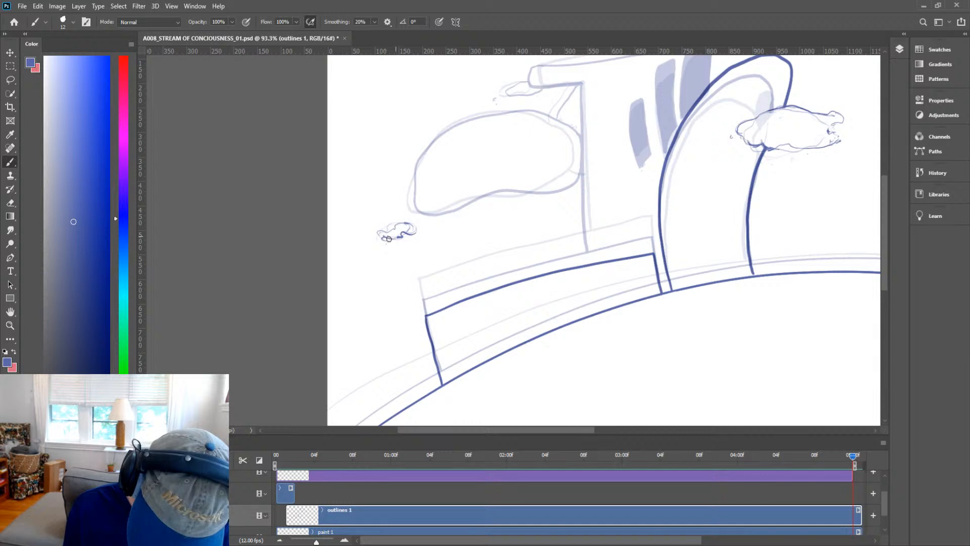
{"action": "key", "text": "h"}
{"action": "left_click_drag", "start_coordinate": [601, 229], "coordinate": [518, 279]}
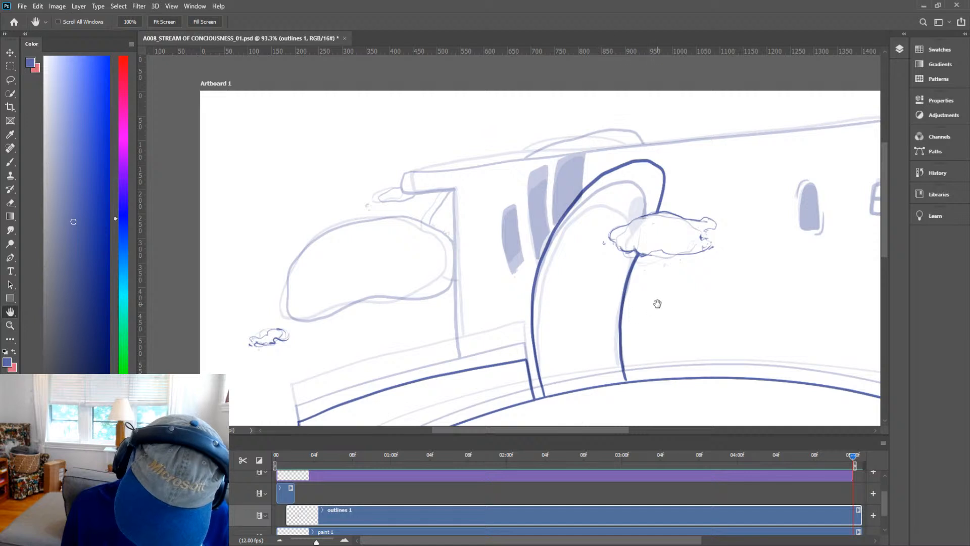
{"action": "left_click_drag", "start_coordinate": [654, 301], "coordinate": [639, 332]}
{"action": "key", "text": "z"}
{"action": "key", "text": "h"}
{"action": "left_click_drag", "start_coordinate": [708, 332], "coordinate": [582, 267]}
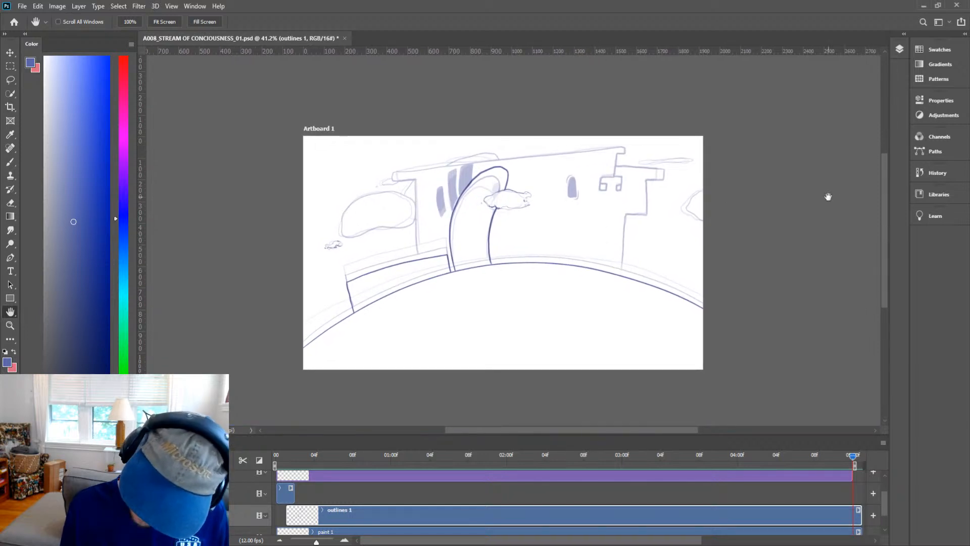
{"action": "key", "text": "z"}
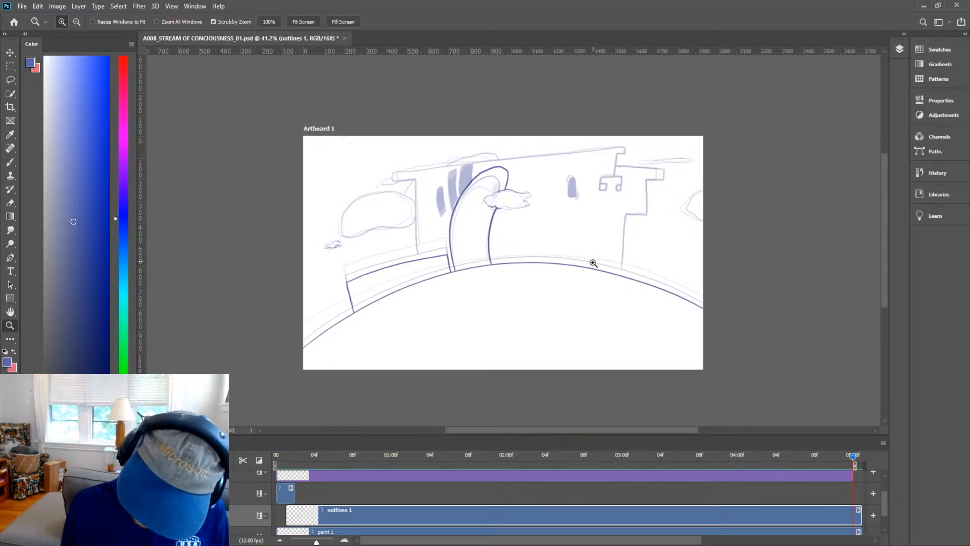
Ink the right tower's stepped outline from the roofline down to the ground line, with its small left window.
{"action": "left_click_drag", "start_coordinate": [559, 264], "coordinate": [587, 251]}
{"action": "key", "text": "h"}
{"action": "left_click_drag", "start_coordinate": [634, 217], "coordinate": [646, 302]}
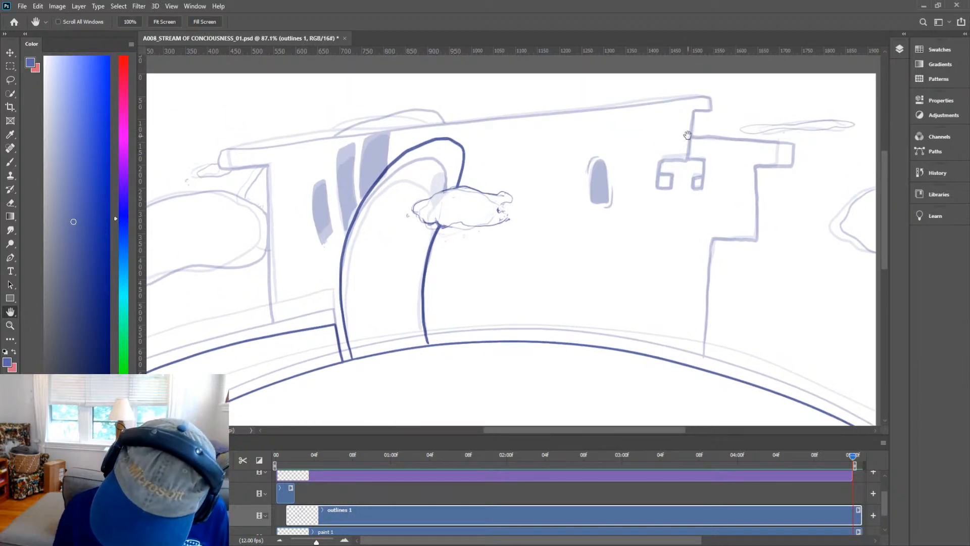
{"action": "key", "text": "b"}
{"action": "mouse_move", "coordinate": [695, 111]}
{"action": "left_mouse_down"}
{"action": "mouse_move", "coordinate": [688, 160]}
{"action": "mouse_move", "coordinate": [657, 167]}
{"action": "mouse_move", "coordinate": [669, 183]}
{"action": "left_mouse_up"}
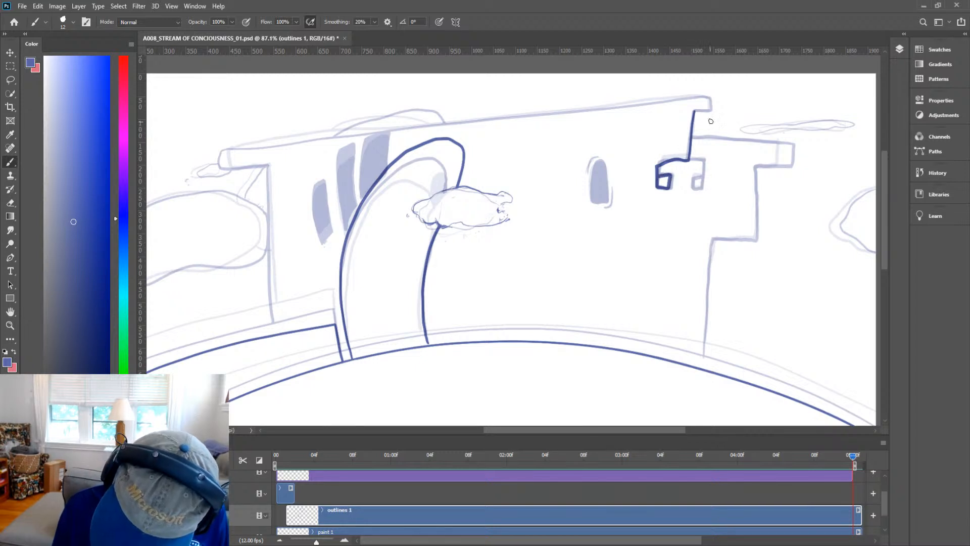
{"action": "mouse_move", "coordinate": [689, 139]}
{"action": "left_mouse_down"}
{"action": "mouse_move", "coordinate": [833, 141]}
{"action": "mouse_move", "coordinate": [824, 167]}
{"action": "mouse_move", "coordinate": [757, 168]}
{"action": "mouse_move", "coordinate": [758, 240]}
{"action": "mouse_move", "coordinate": [713, 239]}
{"action": "mouse_move", "coordinate": [706, 368]}
{"action": "left_mouse_up"}
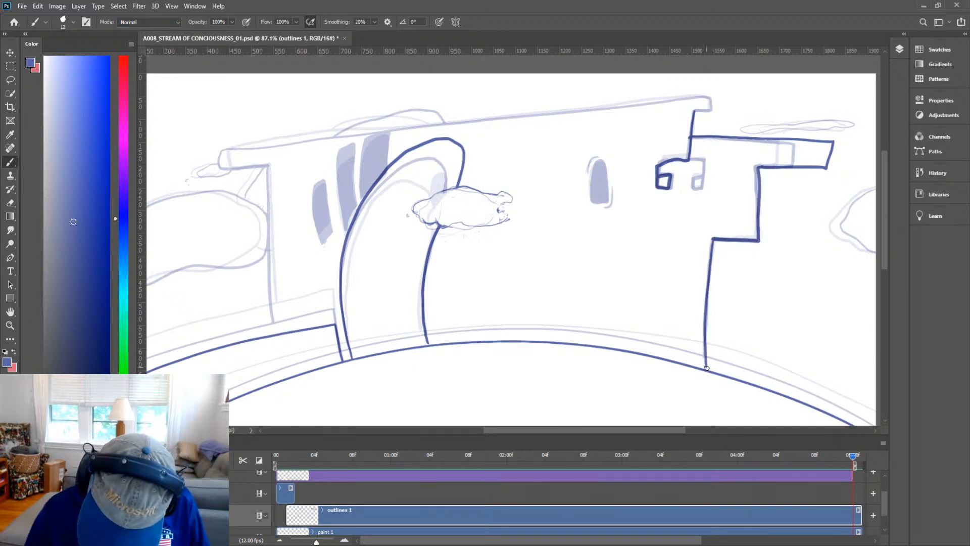
Ink the thin cloud outline beside the right tower's top.
{"action": "key", "text": "space"}
{"action": "mouse_move", "coordinate": [733, 241]}
{"action": "left_mouse_down"}
{"action": "mouse_move", "coordinate": [720, 316]}
{"action": "mouse_move", "coordinate": [693, 321]}
{"action": "left_mouse_up"}
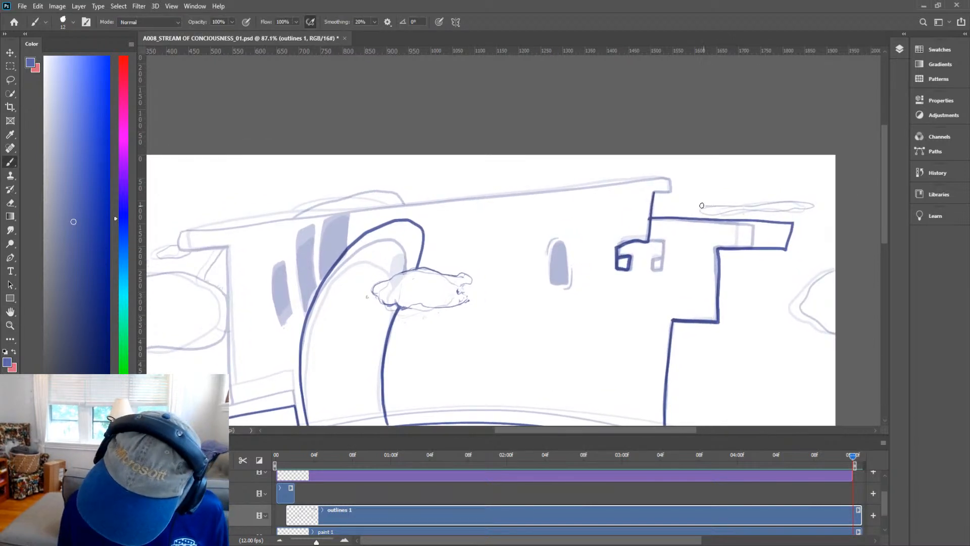
{"action": "mouse_move", "coordinate": [700, 214]}
{"action": "left_mouse_down"}
{"action": "mouse_move", "coordinate": [812, 211]}
{"action": "mouse_move", "coordinate": [722, 206]}
{"action": "left_mouse_up"}
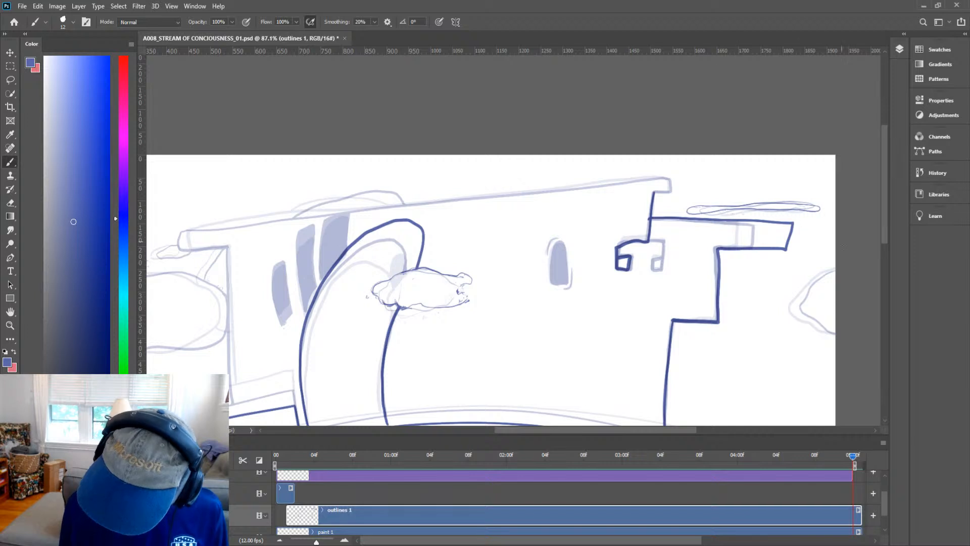
Ink the second small square window outline on the right tower.
{"action": "key", "text": "space"}
{"action": "mouse_move", "coordinate": [813, 292]}
{"action": "left_mouse_down"}
{"action": "mouse_move", "coordinate": [752, 284]}
{"action": "mouse_move", "coordinate": [745, 304]}
{"action": "left_mouse_up"}
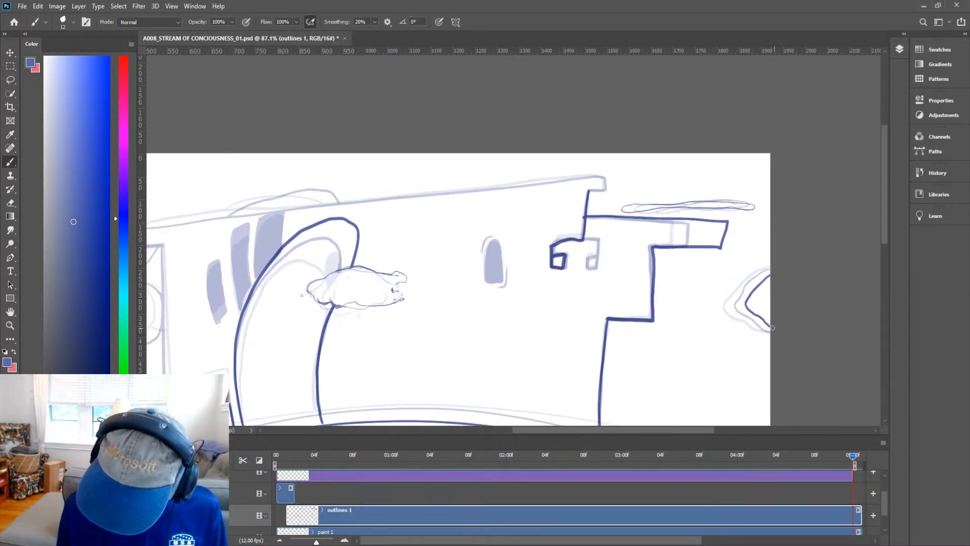
{"action": "key", "text": "z"}
{"action": "key", "text": "space"}
{"action": "left_click_drag", "start_coordinate": [677, 298], "coordinate": [803, 311]}
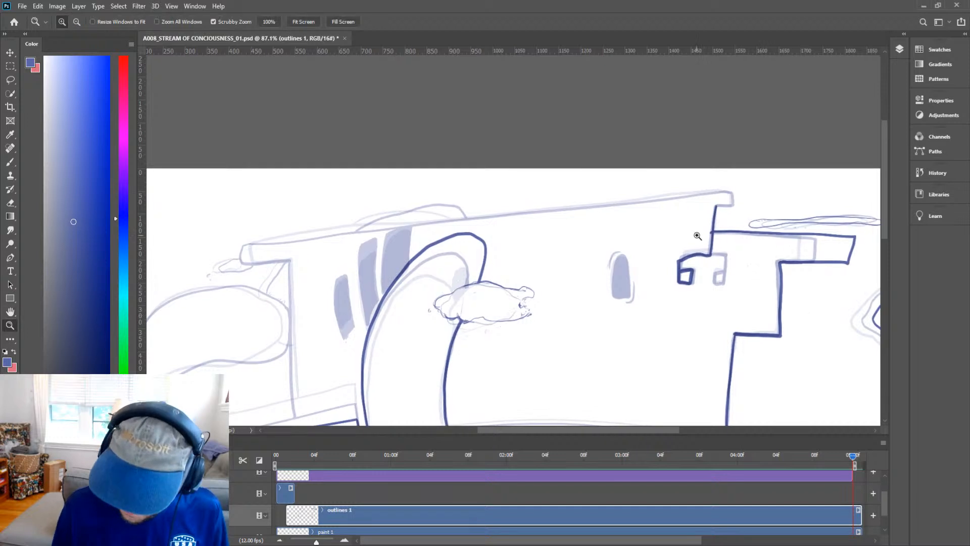
{"action": "left_click_drag", "start_coordinate": [697, 235], "coordinate": [712, 243]}
{"action": "key", "text": "e"}
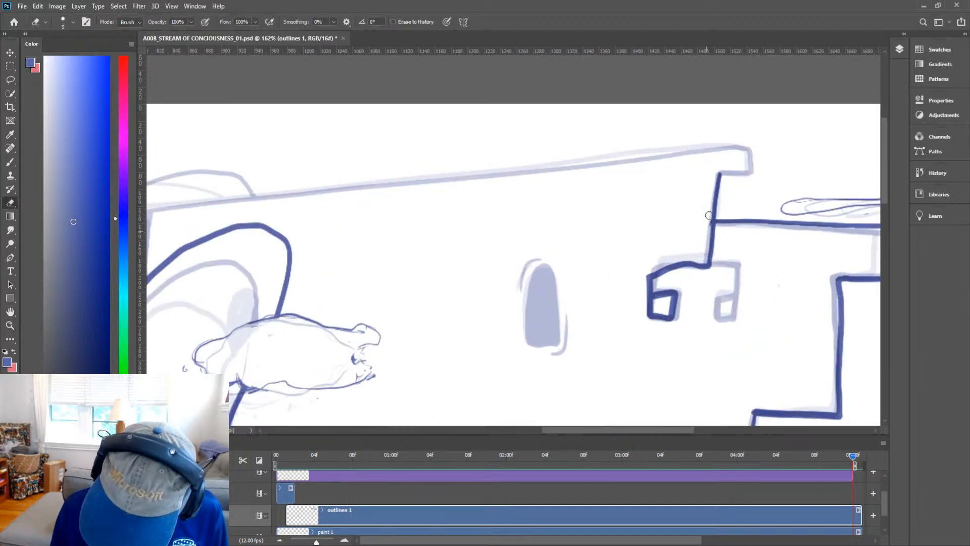
{"action": "key", "text": "b"}
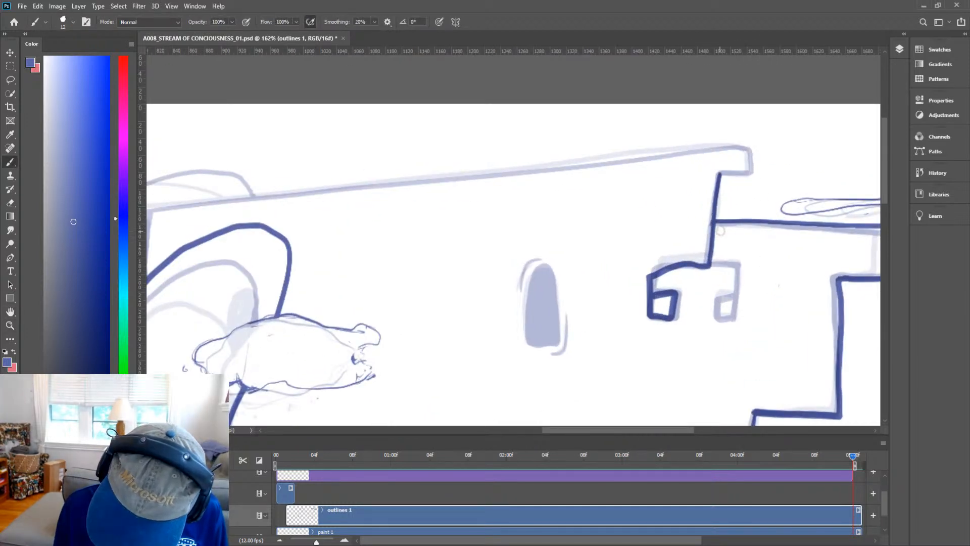
{"action": "mouse_move", "coordinate": [651, 278]}
{"action": "left_mouse_down"}
{"action": "mouse_move", "coordinate": [732, 262]}
{"action": "mouse_move", "coordinate": [735, 299]}
{"action": "mouse_move", "coordinate": [720, 317]}
{"action": "mouse_move", "coordinate": [739, 295]}
{"action": "left_mouse_up"}
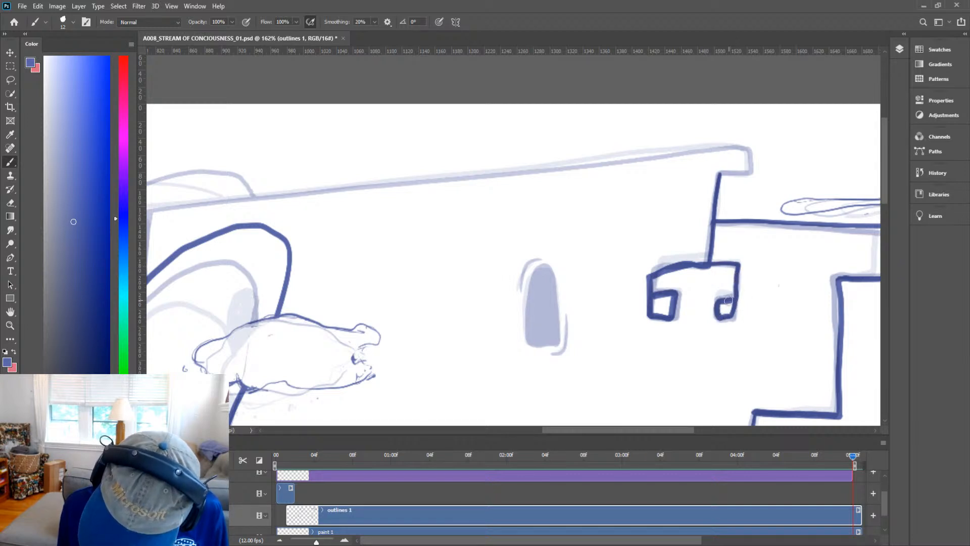
Ink the castle's long roofline from the right tower to the wall's left cap.
{"action": "key", "text": "z"}
{"action": "left_click_drag", "start_coordinate": [763, 263], "coordinate": [693, 307]}
{"action": "left_click_drag", "start_coordinate": [793, 278], "coordinate": [743, 264]}
{"action": "key", "text": "b"}
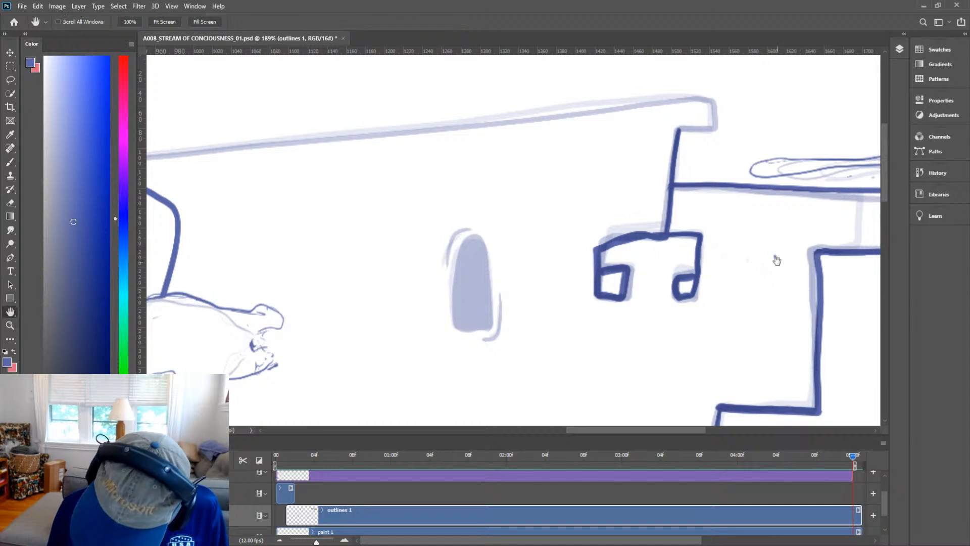
{"action": "key", "text": "z"}
{"action": "mouse_move", "coordinate": [786, 284]}
{"action": "left_mouse_down"}
{"action": "mouse_move", "coordinate": [801, 274]}
{"action": "mouse_move", "coordinate": [767, 291]}
{"action": "left_mouse_up"}
{"action": "key", "text": "h"}
{"action": "left_click_drag", "start_coordinate": [738, 238], "coordinate": [818, 248]}
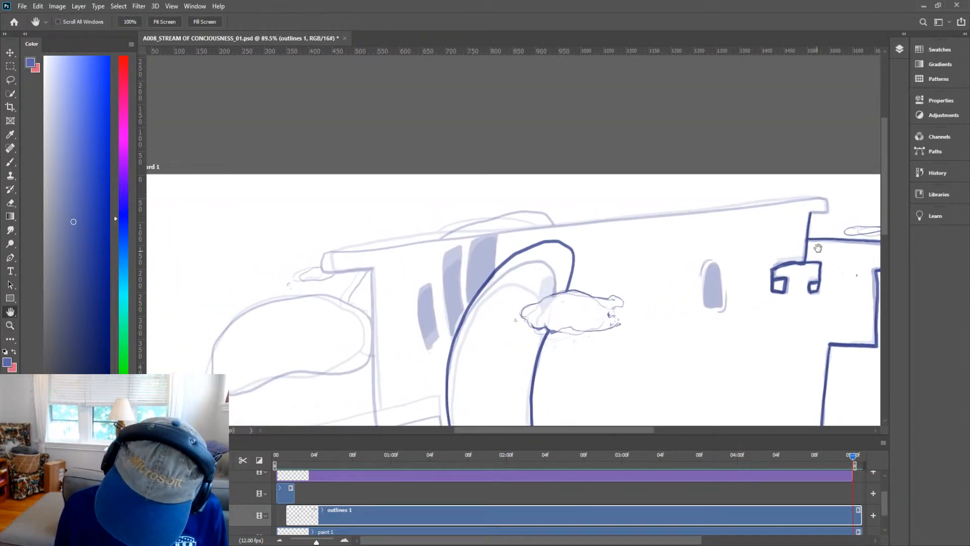
{"action": "key", "text": "b"}
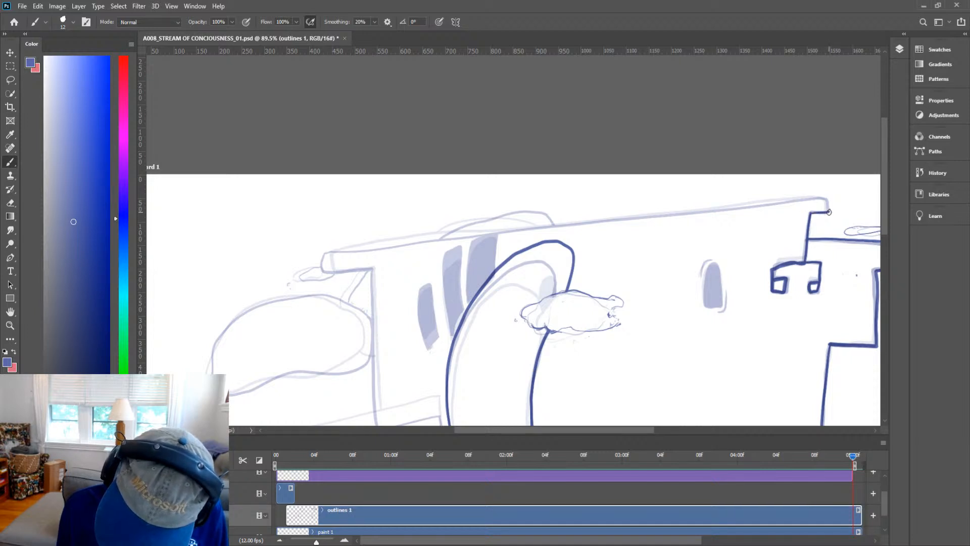
{"action": "mouse_move", "coordinate": [818, 199]}
{"action": "left_mouse_down"}
{"action": "mouse_move", "coordinate": [314, 254]}
{"action": "mouse_move", "coordinate": [317, 276]}
{"action": "mouse_move", "coordinate": [577, 226]}
{"action": "mouse_move", "coordinate": [465, 167]}
{"action": "mouse_move", "coordinate": [470, 311]}
{"action": "left_mouse_up"}
Ink the curved roof bump rising behind the roofline above the arch.
{"action": "key", "text": "space"}
{"action": "left_click_drag", "start_coordinate": [657, 238], "coordinate": [653, 329]}
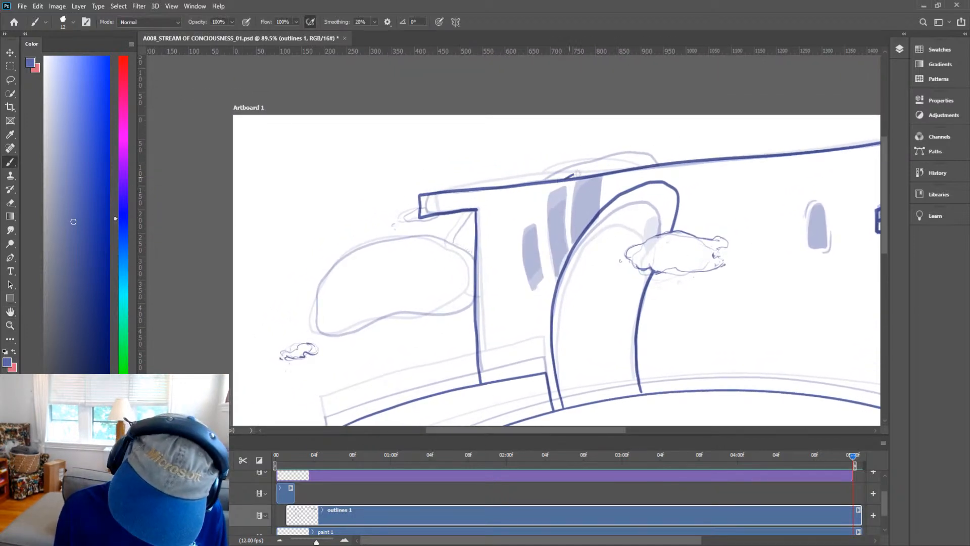
{"action": "left_click_drag", "start_coordinate": [578, 173], "coordinate": [659, 153]}
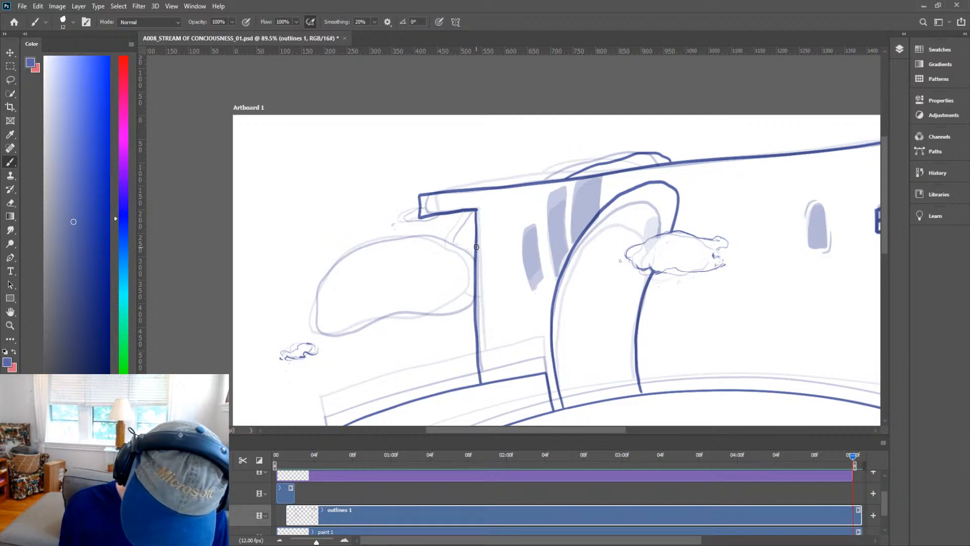
Ink the large rounded bush outline left of the wall and join it to the wall edge.
{"action": "mouse_move", "coordinate": [475, 246]}
{"action": "left_mouse_down"}
{"action": "mouse_move", "coordinate": [412, 239]}
{"action": "mouse_move", "coordinate": [366, 254]}
{"action": "mouse_move", "coordinate": [327, 295]}
{"action": "mouse_move", "coordinate": [326, 324]}
{"action": "mouse_move", "coordinate": [342, 337]}
{"action": "mouse_move", "coordinate": [373, 322]}
{"action": "mouse_move", "coordinate": [462, 312]}
{"action": "left_mouse_up"}
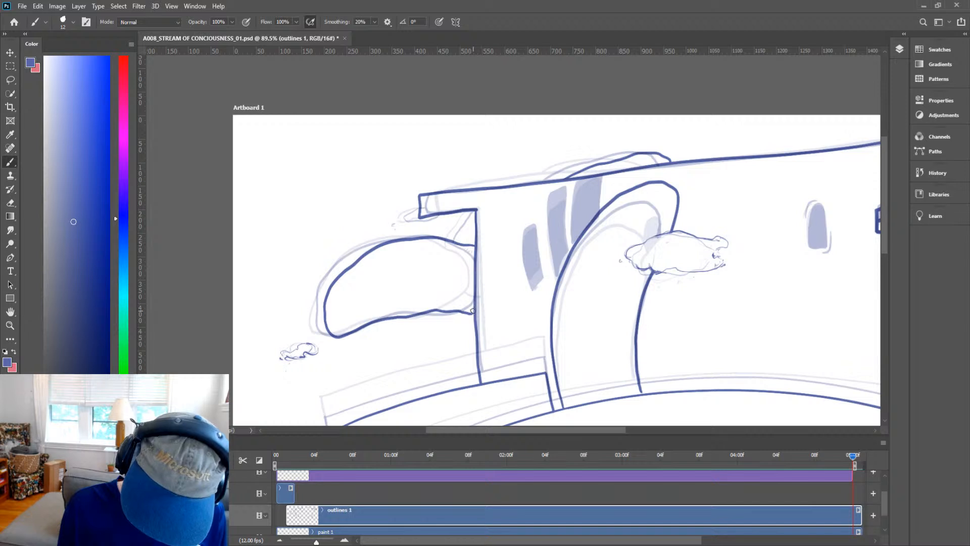
{"action": "left_click_drag", "start_coordinate": [469, 314], "coordinate": [474, 313]}
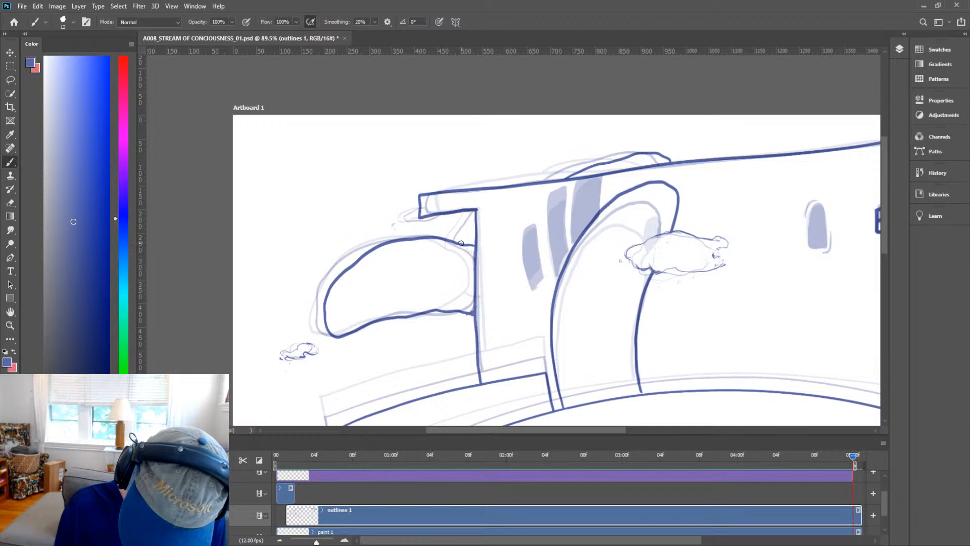
{"action": "left_click_drag", "start_coordinate": [460, 241], "coordinate": [479, 213]}
Review the inked frame and the timeline around the current frame.
{"action": "key", "text": "e"}
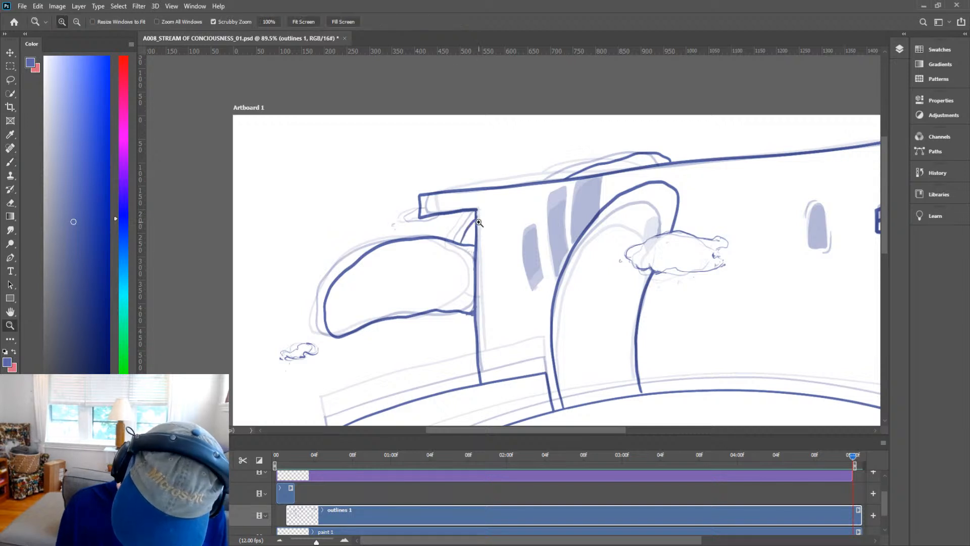
{"action": "scroll", "coordinate": [479, 212], "scroll_direction": "up", "scroll_amount": 3}
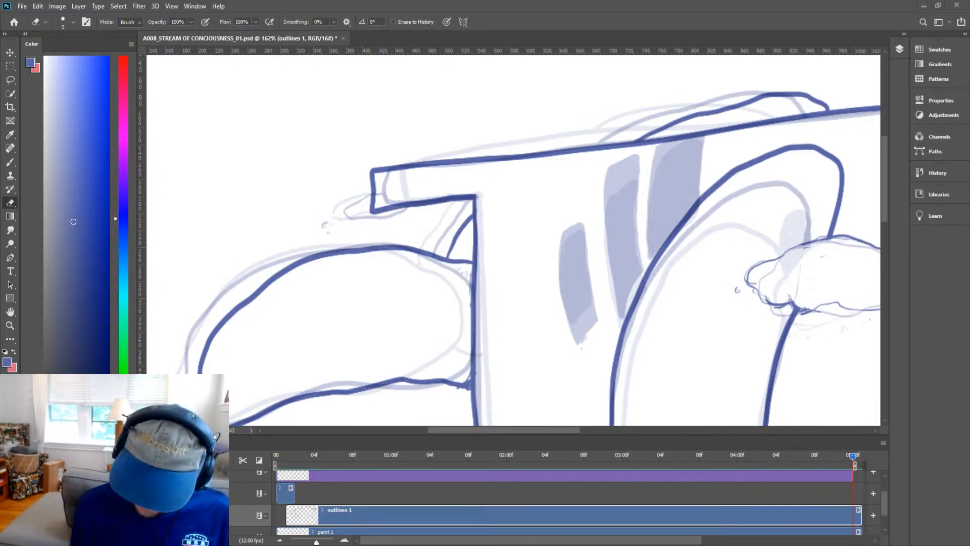
{"action": "key", "text": "space"}
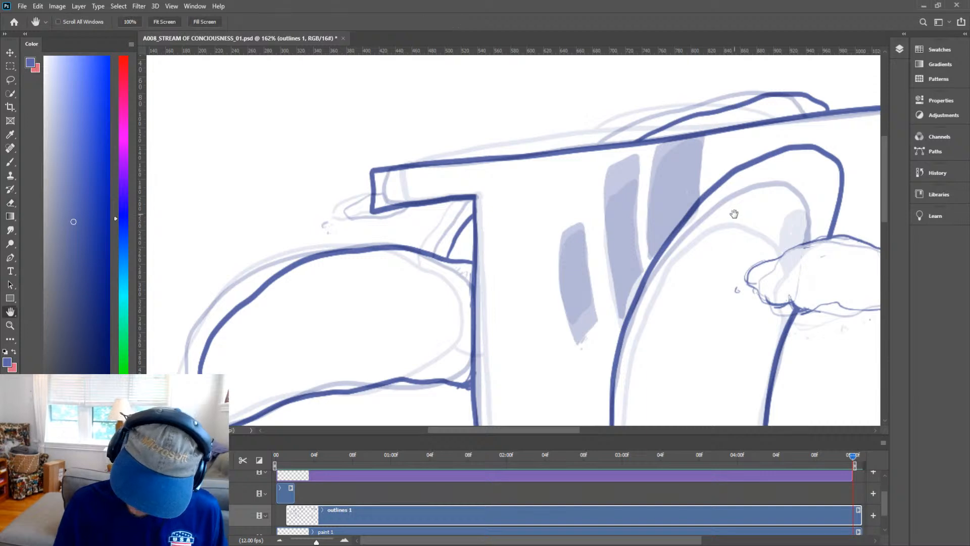
{"action": "left_click_drag", "start_coordinate": [741, 211], "coordinate": [662, 230]}
{"action": "key", "text": "ctrl+space"}
{"action": "left_click_drag", "start_coordinate": [738, 181], "coordinate": [687, 219]}
{"action": "key", "text": "space"}
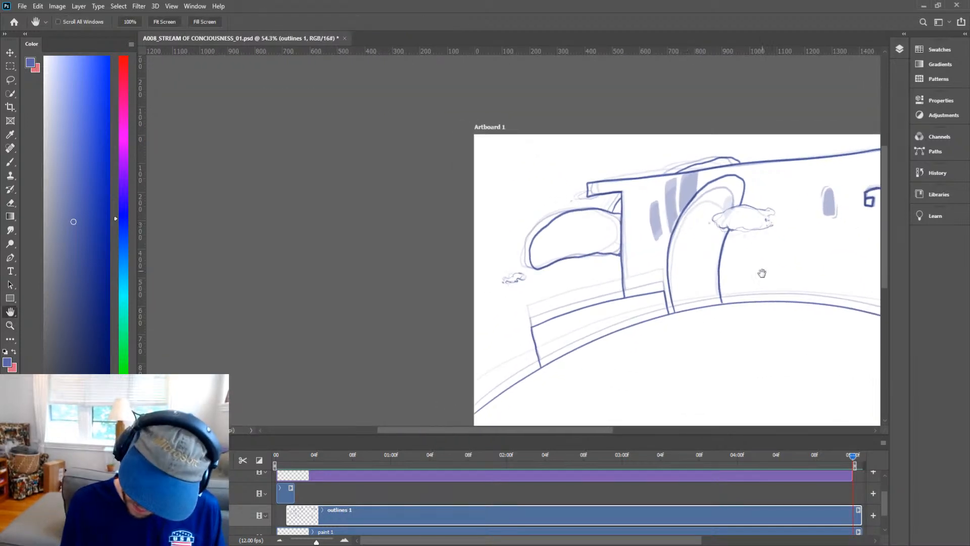
{"action": "left_click_drag", "start_coordinate": [749, 313], "coordinate": [558, 267]}
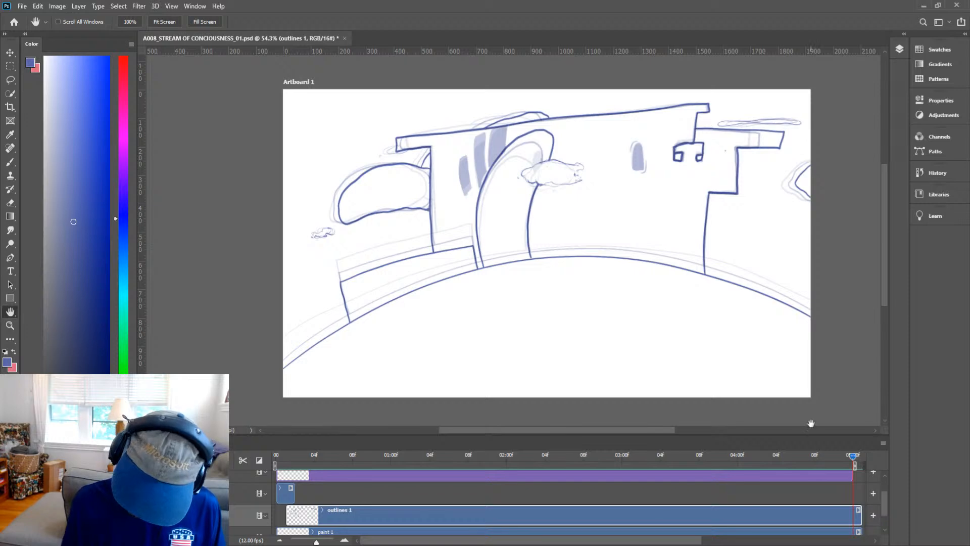
{"action": "left_click_drag", "start_coordinate": [850, 457], "coordinate": [698, 458]}
{"action": "key", "text": "z"}
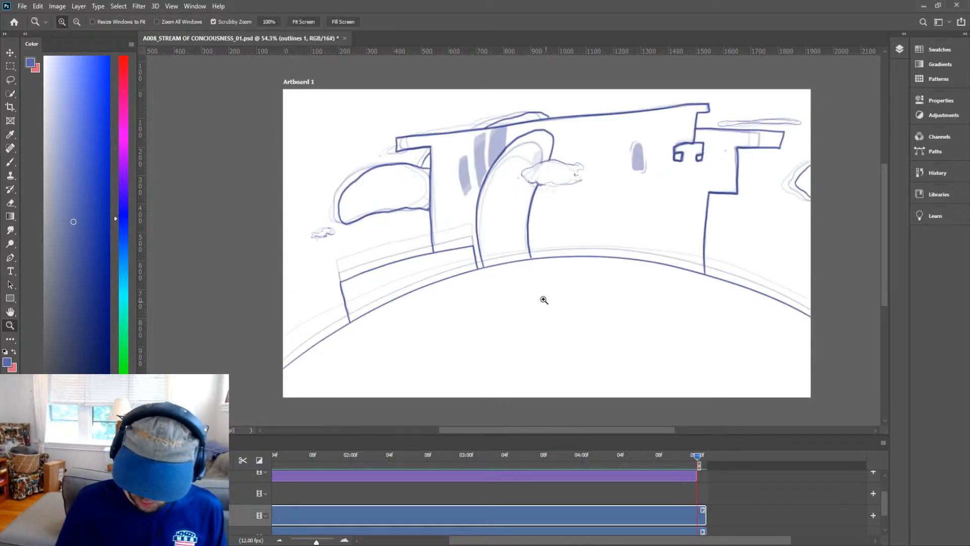
{"action": "left_click_drag", "start_coordinate": [497, 153], "coordinate": [534, 119]}
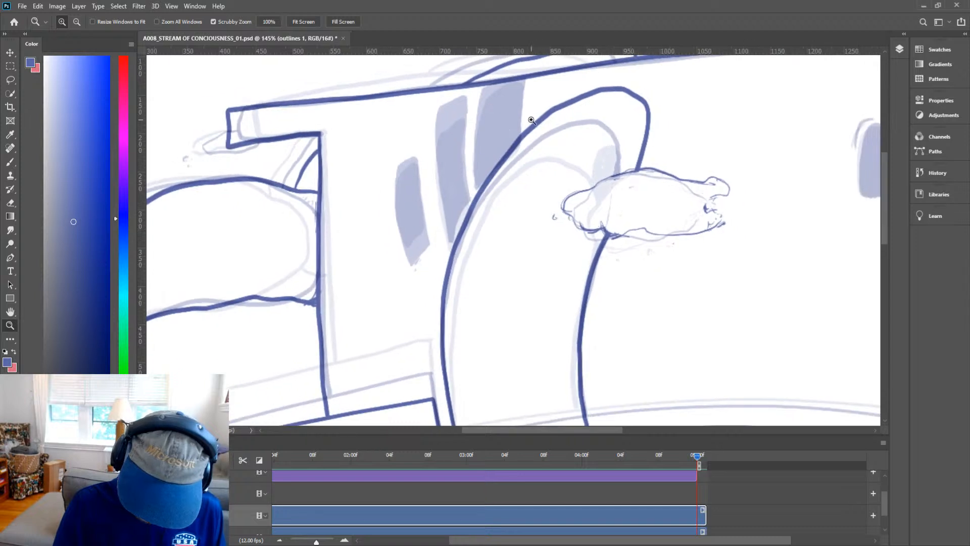
{"action": "mouse_move", "coordinate": [697, 459]}
{"action": "left_mouse_down"}
{"action": "mouse_move", "coordinate": [687, 460]}
{"action": "mouse_move", "coordinate": [697, 459]}
{"action": "left_mouse_up"}
Outline the tall window beside the arch with both edges meeting the roofline.
{"action": "key", "text": "space"}
{"action": "mouse_move", "coordinate": [516, 124]}
{"action": "left_mouse_down"}
{"action": "mouse_move", "coordinate": [502, 183]}
{"action": "mouse_move", "coordinate": [485, 190]}
{"action": "left_mouse_up"}
{"action": "key", "text": "b"}
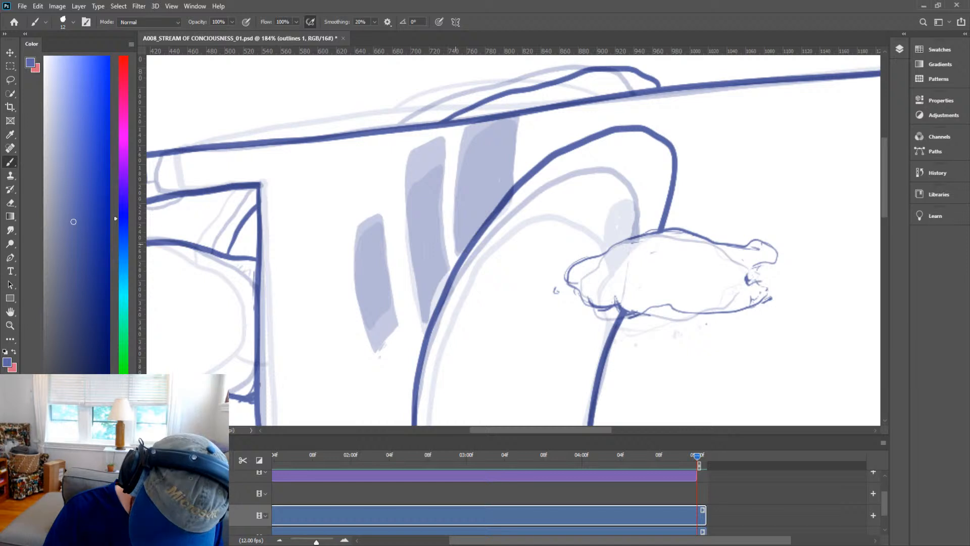
{"action": "left_click_drag", "start_coordinate": [457, 242], "coordinate": [509, 178]}
{"action": "mouse_move", "coordinate": [456, 238]}
{"action": "left_mouse_down"}
{"action": "mouse_move", "coordinate": [513, 175]}
{"action": "mouse_move", "coordinate": [520, 117]}
{"action": "left_mouse_up"}
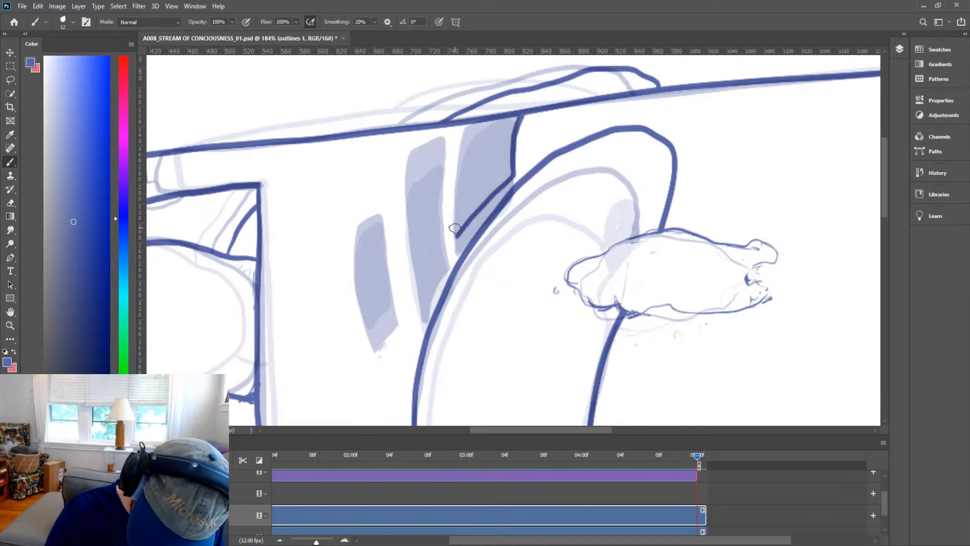
{"action": "left_click_drag", "start_coordinate": [454, 228], "coordinate": [463, 128]}
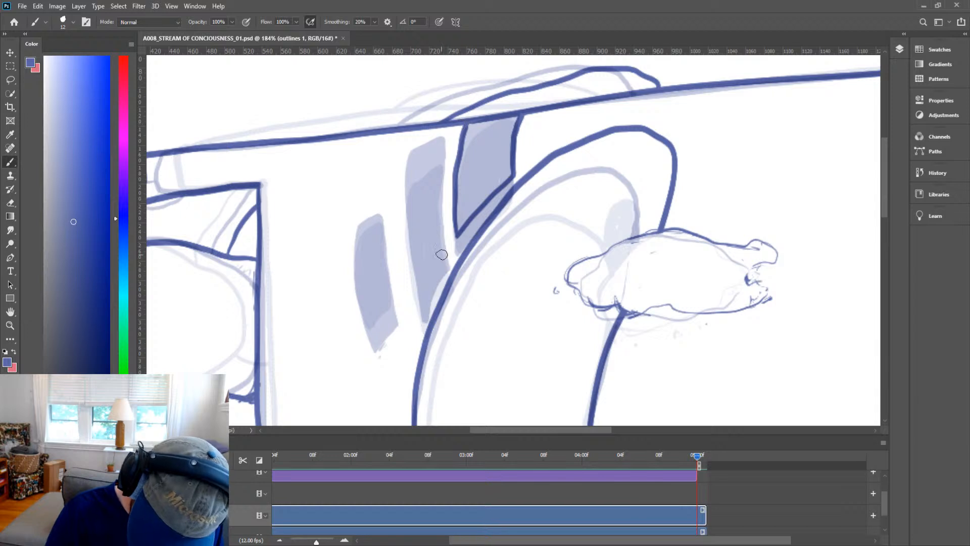
Outline the middle window's edges, undoing and redrawing its left edge.
{"action": "mouse_move", "coordinate": [419, 315]}
{"action": "left_mouse_down"}
{"action": "mouse_move", "coordinate": [444, 261]}
{"action": "mouse_move", "coordinate": [437, 134]}
{"action": "left_mouse_up"}
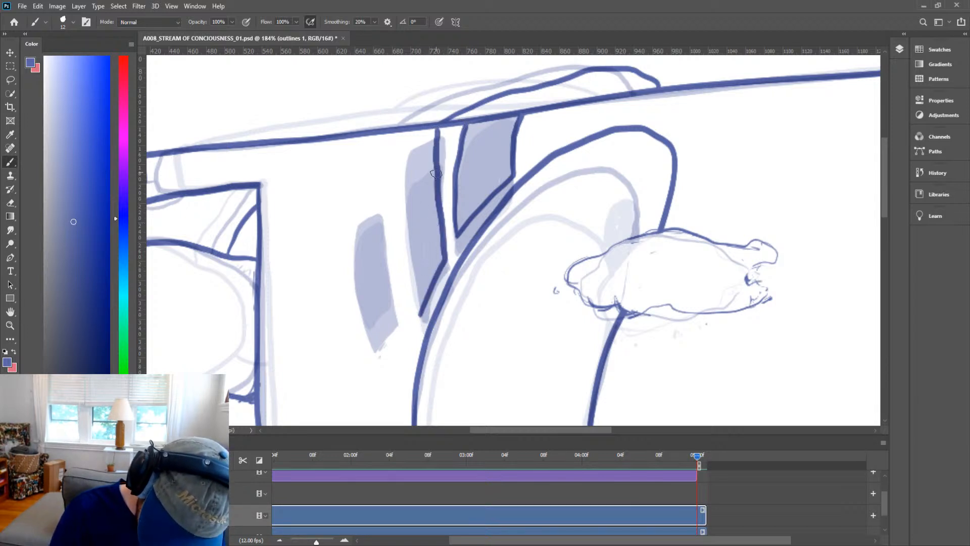
{"action": "left_click_drag", "start_coordinate": [440, 196], "coordinate": [438, 127]}
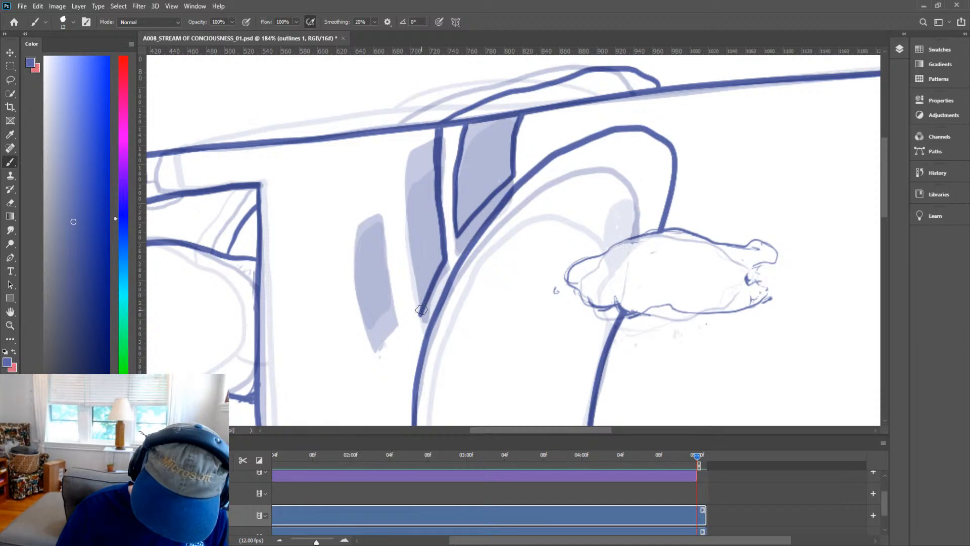
{"action": "left_click_drag", "start_coordinate": [421, 315], "coordinate": [401, 160]}
{"action": "key", "text": "ctrl+z"}
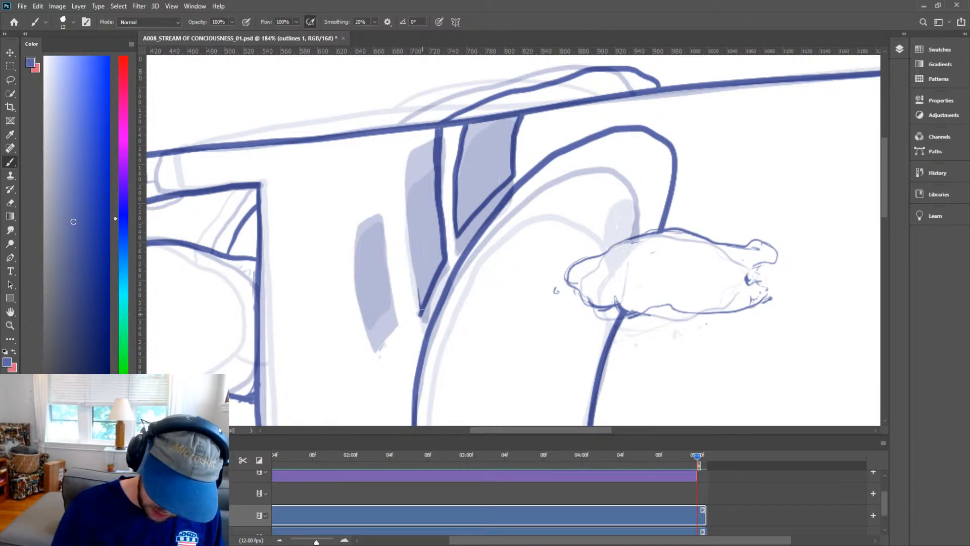
{"action": "mouse_move", "coordinate": [422, 313]}
{"action": "left_mouse_down"}
{"action": "mouse_move", "coordinate": [406, 209]}
{"action": "mouse_move", "coordinate": [412, 129]}
{"action": "left_mouse_up"}
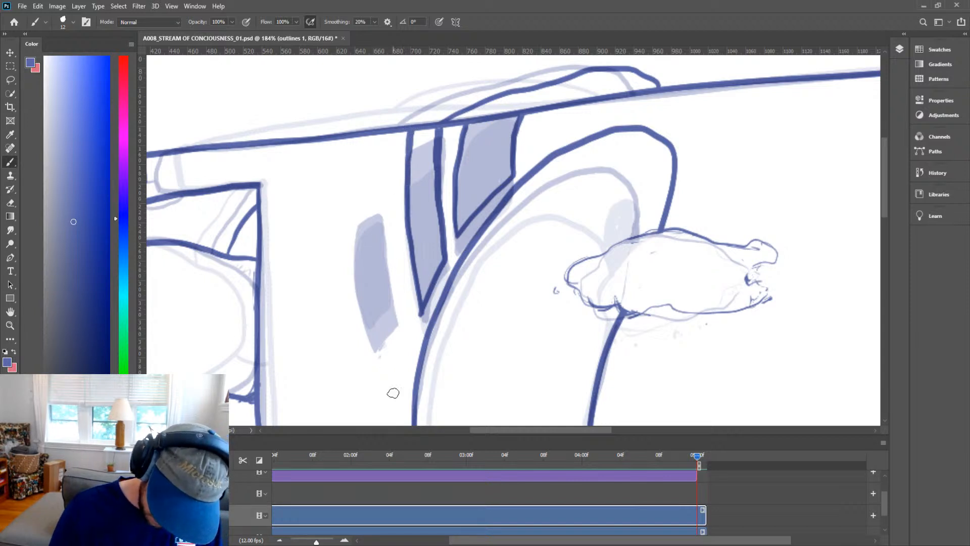
Fill the small slanted window left of the tall windows solid with the brush.
{"action": "key", "text": "space"}
{"action": "left_click_drag", "start_coordinate": [372, 293], "coordinate": [380, 236]}
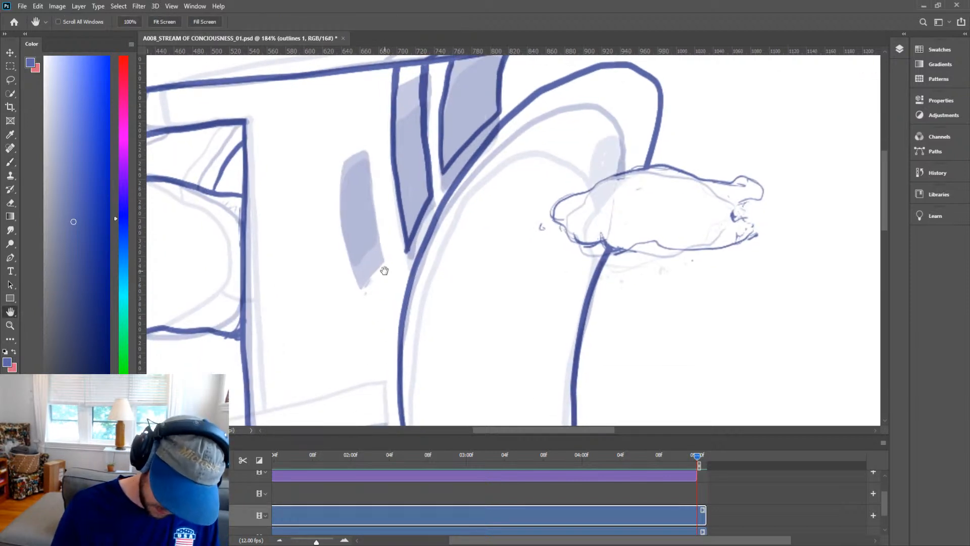
{"action": "mouse_move", "coordinate": [374, 323]}
{"action": "left_mouse_down"}
{"action": "mouse_move", "coordinate": [344, 220]}
{"action": "mouse_move", "coordinate": [340, 152]}
{"action": "mouse_move", "coordinate": [351, 129]}
{"action": "mouse_move", "coordinate": [366, 138]}
{"action": "mouse_move", "coordinate": [383, 246]}
{"action": "mouse_move", "coordinate": [378, 325]}
{"action": "left_mouse_up"}
{"action": "mouse_move", "coordinate": [365, 252]}
{"action": "left_mouse_down"}
{"action": "mouse_move", "coordinate": [377, 320]}
{"action": "mouse_move", "coordinate": [348, 181]}
{"action": "mouse_move", "coordinate": [361, 273]}
{"action": "left_mouse_up"}
{"action": "mouse_move", "coordinate": [354, 192]}
{"action": "left_mouse_down"}
{"action": "mouse_move", "coordinate": [361, 258]}
{"action": "mouse_move", "coordinate": [382, 278]}
{"action": "mouse_move", "coordinate": [378, 237]}
{"action": "left_mouse_up"}
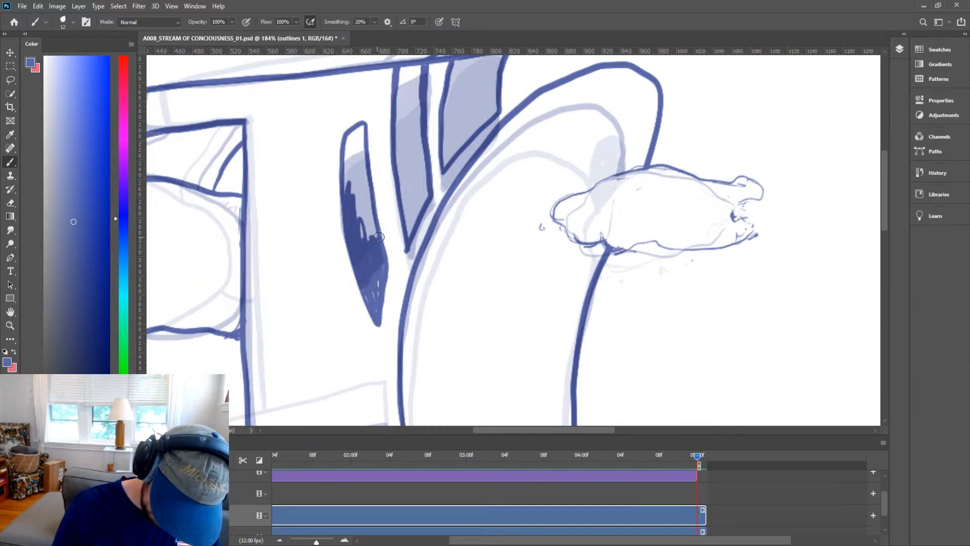
{"action": "left_click_drag", "start_coordinate": [349, 180], "coordinate": [366, 218]}
{"action": "mouse_move", "coordinate": [374, 235]}
{"action": "left_mouse_down"}
{"action": "mouse_move", "coordinate": [352, 141]}
{"action": "mouse_move", "coordinate": [346, 149]}
{"action": "mouse_move", "coordinate": [366, 196]}
{"action": "left_mouse_up"}
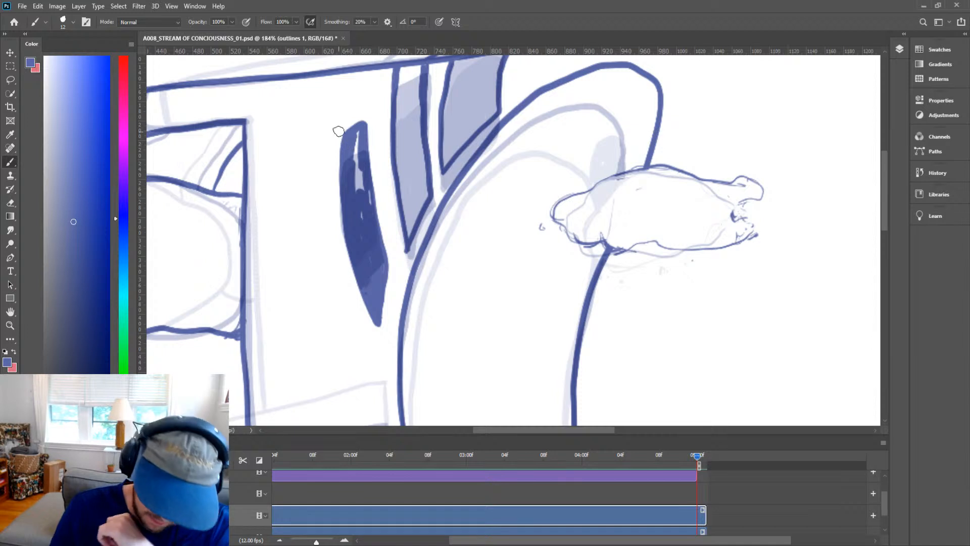
{"action": "left_click_drag", "start_coordinate": [363, 190], "coordinate": [358, 144]}
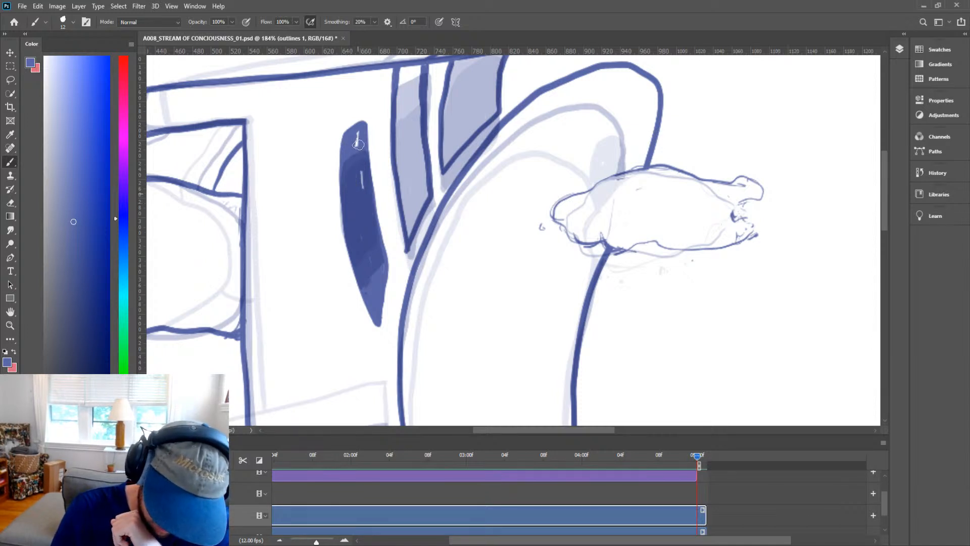
{"action": "left_click_drag", "start_coordinate": [362, 194], "coordinate": [363, 175]}
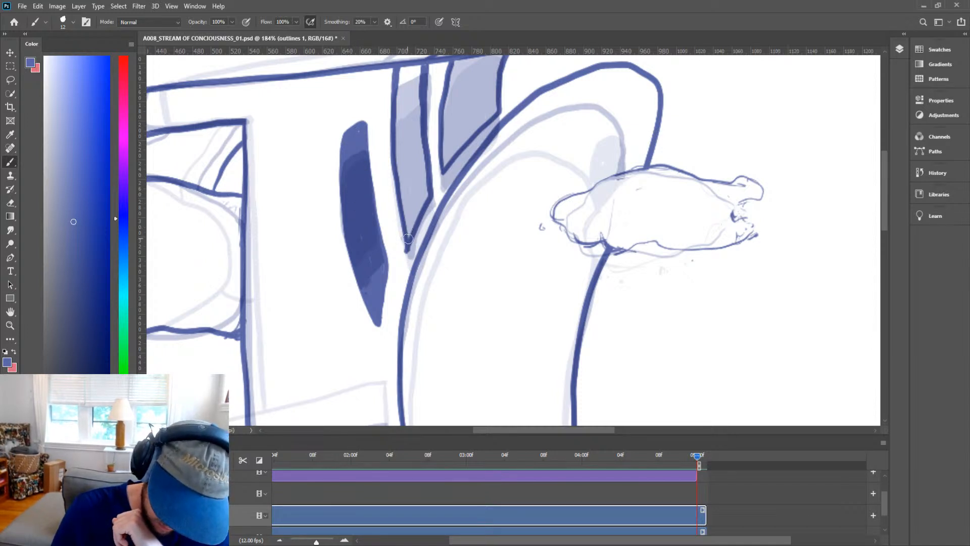
Fill the two tall windows beside the arch solid, right up to the roofline.
{"action": "mouse_move", "coordinate": [407, 238]}
{"action": "left_mouse_down"}
{"action": "mouse_move", "coordinate": [427, 190]}
{"action": "mouse_move", "coordinate": [403, 247]}
{"action": "mouse_move", "coordinate": [399, 160]}
{"action": "mouse_move", "coordinate": [410, 230]}
{"action": "mouse_move", "coordinate": [413, 185]}
{"action": "mouse_move", "coordinate": [418, 198]}
{"action": "mouse_move", "coordinate": [427, 182]}
{"action": "mouse_move", "coordinate": [425, 202]}
{"action": "mouse_move", "coordinate": [407, 148]}
{"action": "mouse_move", "coordinate": [397, 167]}
{"action": "mouse_move", "coordinate": [401, 70]}
{"action": "mouse_move", "coordinate": [419, 68]}
{"action": "mouse_move", "coordinate": [425, 154]}
{"action": "mouse_move", "coordinate": [418, 116]}
{"action": "mouse_move", "coordinate": [408, 168]}
{"action": "mouse_move", "coordinate": [399, 119]}
{"action": "left_mouse_up"}
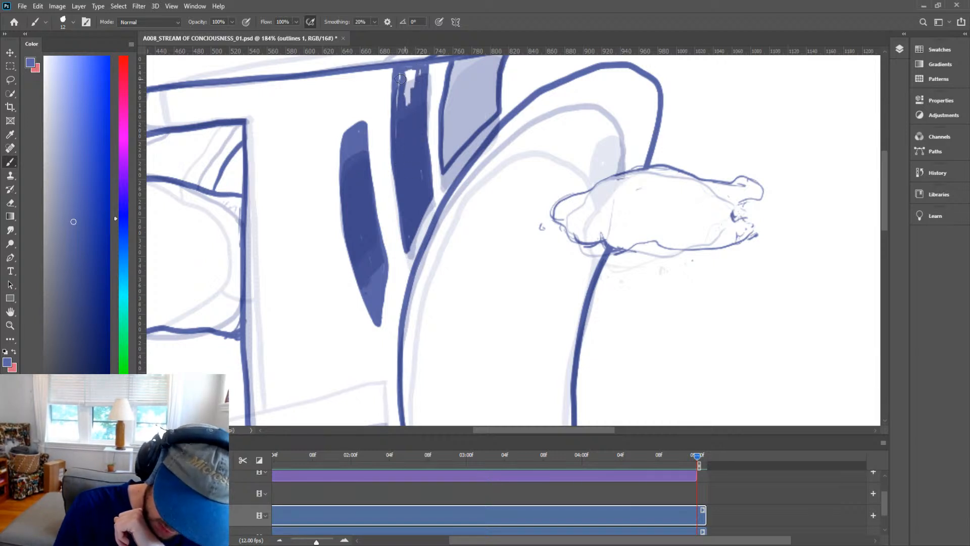
{"action": "left_click_drag", "start_coordinate": [400, 78], "coordinate": [408, 117]}
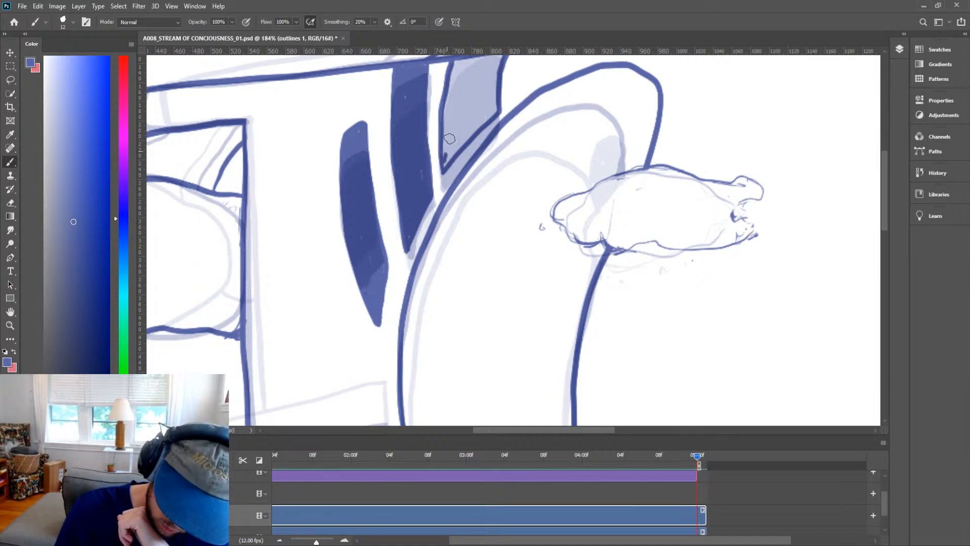
{"action": "mouse_move", "coordinate": [450, 130]}
{"action": "left_mouse_down"}
{"action": "mouse_move", "coordinate": [445, 164]}
{"action": "mouse_move", "coordinate": [491, 113]}
{"action": "mouse_move", "coordinate": [455, 149]}
{"action": "left_mouse_up"}
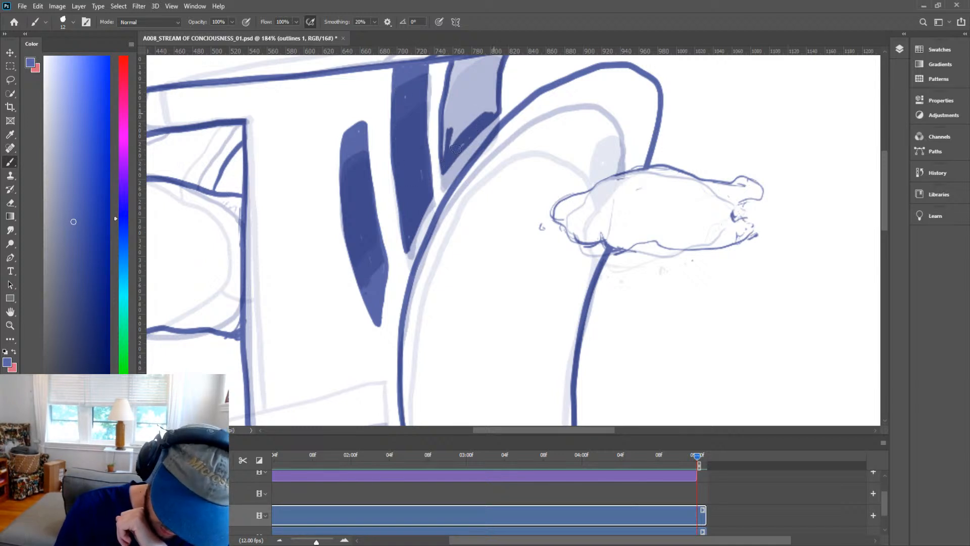
{"action": "mouse_move", "coordinate": [495, 106]}
{"action": "left_mouse_down"}
{"action": "mouse_move", "coordinate": [496, 76]}
{"action": "mouse_move", "coordinate": [479, 118]}
{"action": "mouse_move", "coordinate": [450, 138]}
{"action": "mouse_move", "coordinate": [445, 164]}
{"action": "mouse_move", "coordinate": [454, 83]}
{"action": "mouse_move", "coordinate": [445, 148]}
{"action": "mouse_move", "coordinate": [458, 97]}
{"action": "mouse_move", "coordinate": [464, 131]}
{"action": "mouse_move", "coordinate": [482, 96]}
{"action": "left_mouse_up"}
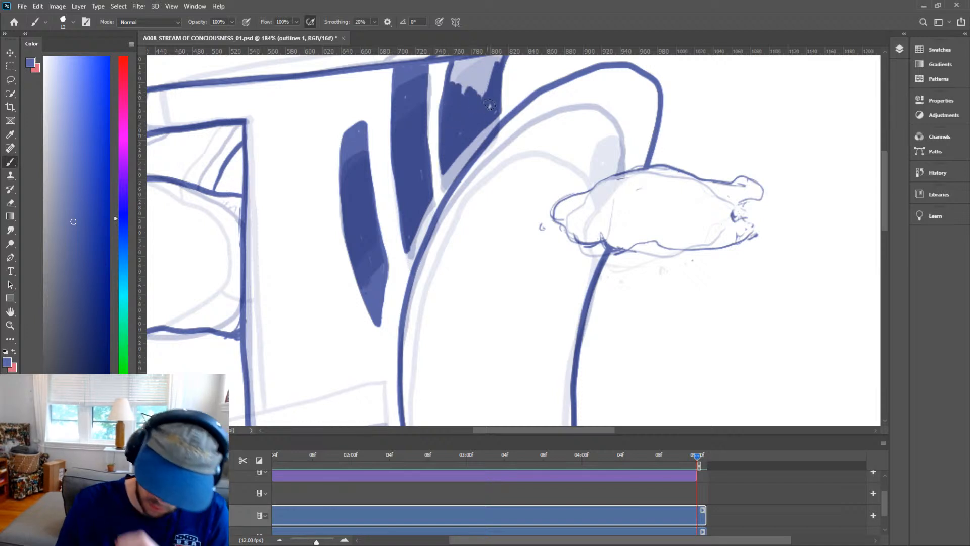
{"action": "key", "text": "space"}
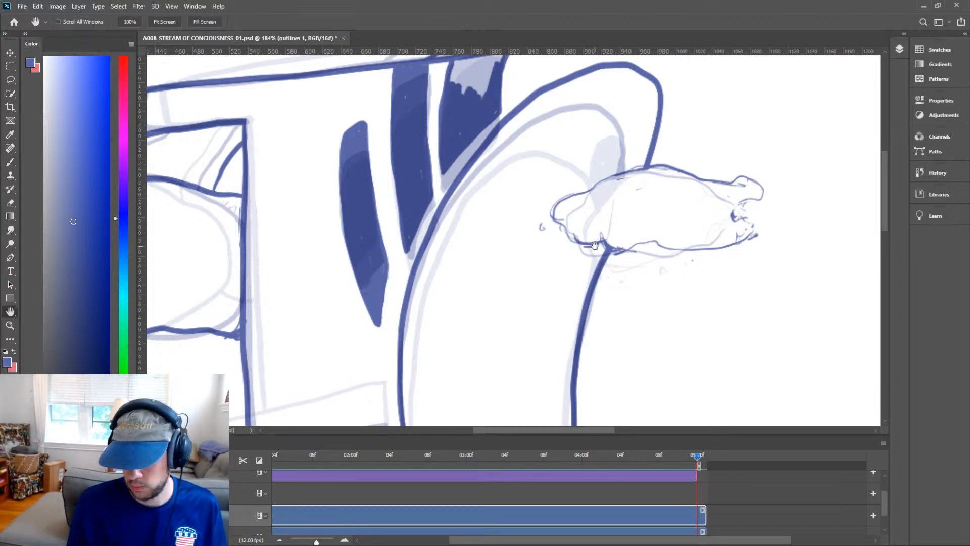
{"action": "left_click_drag", "start_coordinate": [596, 247], "coordinate": [594, 316]}
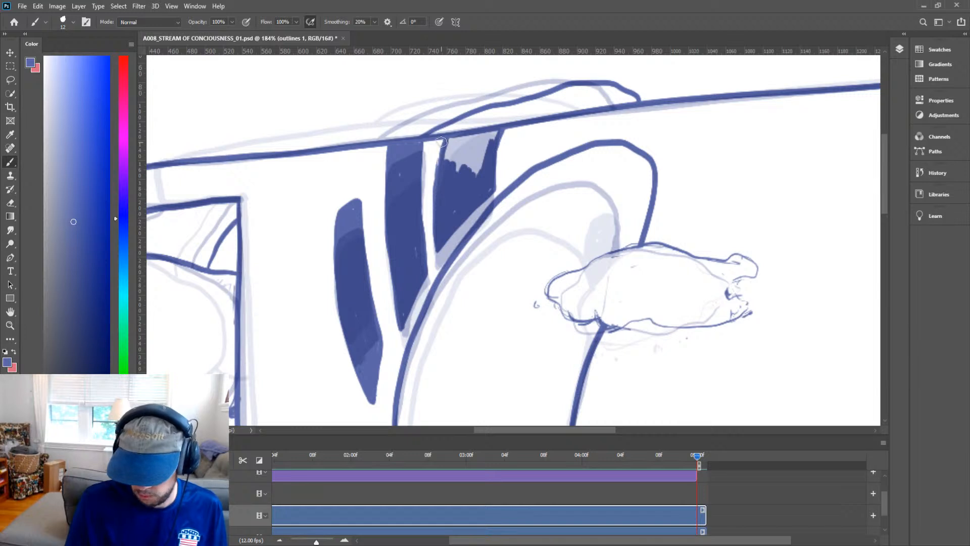
{"action": "mouse_move", "coordinate": [444, 150]}
{"action": "left_mouse_down"}
{"action": "mouse_move", "coordinate": [448, 174]}
{"action": "mouse_move", "coordinate": [461, 145]}
{"action": "mouse_move", "coordinate": [472, 166]}
{"action": "mouse_move", "coordinate": [485, 140]}
{"action": "mouse_move", "coordinate": [486, 162]}
{"action": "mouse_move", "coordinate": [498, 132]}
{"action": "mouse_move", "coordinate": [474, 135]}
{"action": "mouse_move", "coordinate": [482, 159]}
{"action": "mouse_move", "coordinate": [461, 138]}
{"action": "mouse_move", "coordinate": [460, 174]}
{"action": "mouse_move", "coordinate": [487, 138]}
{"action": "mouse_move", "coordinate": [484, 160]}
{"action": "mouse_move", "coordinate": [493, 137]}
{"action": "mouse_move", "coordinate": [488, 168]}
{"action": "left_mouse_up"}
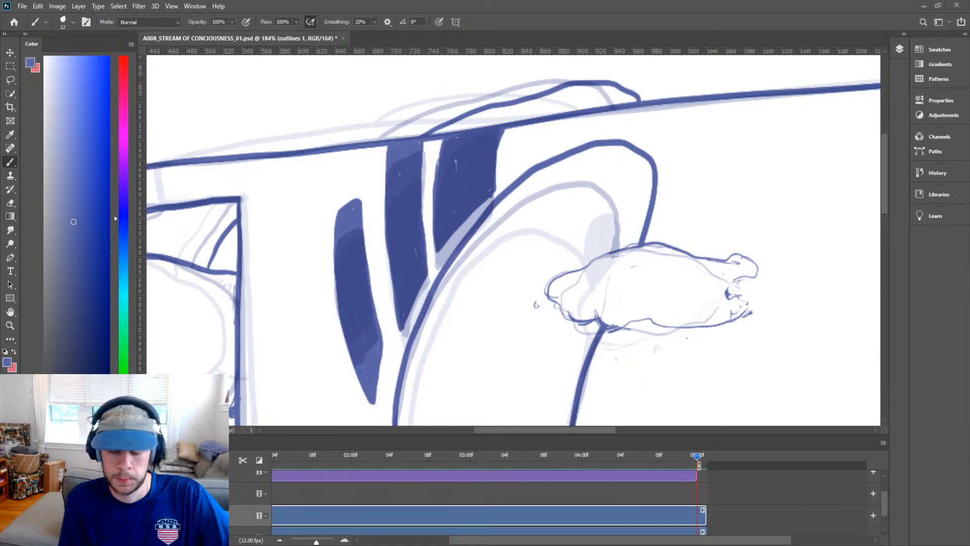
Fill the small arched window on the right wall solid, undoing the last two strokes.
{"action": "key", "text": "z"}
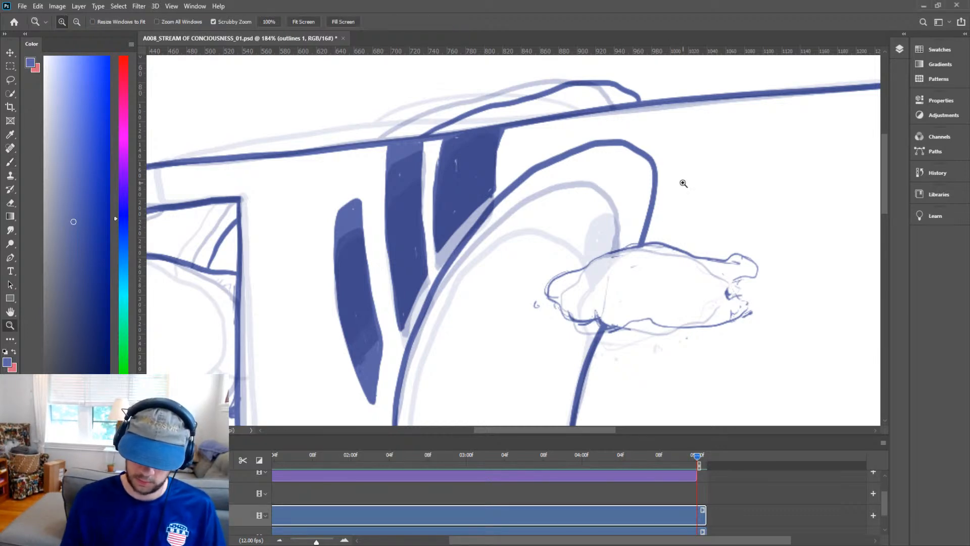
{"action": "left_click_drag", "start_coordinate": [693, 209], "coordinate": [647, 259]}
{"action": "key", "text": "h"}
{"action": "left_click_drag", "start_coordinate": [724, 300], "coordinate": [550, 271]}
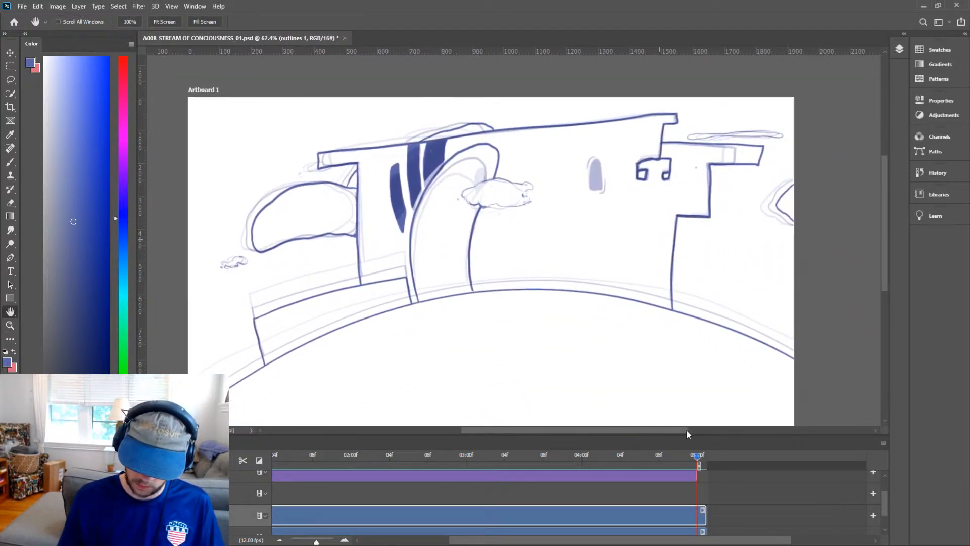
{"action": "mouse_move", "coordinate": [696, 462]}
{"action": "left_mouse_down"}
{"action": "mouse_move", "coordinate": [659, 459]}
{"action": "mouse_move", "coordinate": [705, 457]}
{"action": "mouse_move", "coordinate": [629, 458]}
{"action": "mouse_move", "coordinate": [695, 453]}
{"action": "left_mouse_up"}
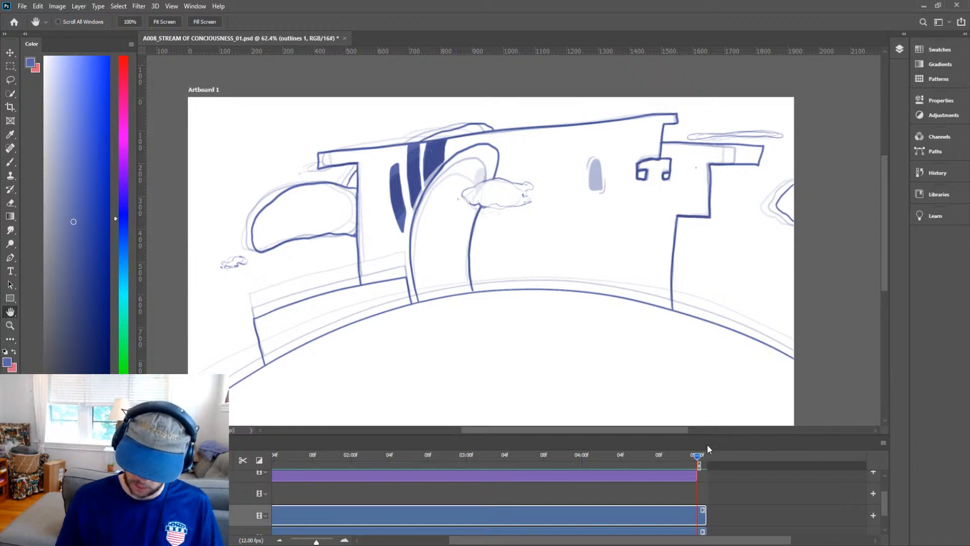
{"action": "key", "text": "ctrl+space"}
{"action": "left_click_drag", "start_coordinate": [597, 184], "coordinate": [582, 213]}
{"action": "mouse_move", "coordinate": [540, 265]}
{"action": "left_mouse_down"}
{"action": "mouse_move", "coordinate": [539, 178]}
{"action": "mouse_move", "coordinate": [561, 148]}
{"action": "mouse_move", "coordinate": [575, 173]}
{"action": "mouse_move", "coordinate": [584, 264]}
{"action": "mouse_move", "coordinate": [542, 265]}
{"action": "mouse_move", "coordinate": [541, 182]}
{"action": "mouse_move", "coordinate": [548, 231]}
{"action": "mouse_move", "coordinate": [558, 206]}
{"action": "mouse_move", "coordinate": [567, 209]}
{"action": "mouse_move", "coordinate": [582, 265]}
{"action": "mouse_move", "coordinate": [547, 260]}
{"action": "mouse_move", "coordinate": [581, 261]}
{"action": "mouse_move", "coordinate": [547, 170]}
{"action": "mouse_move", "coordinate": [542, 205]}
{"action": "mouse_move", "coordinate": [564, 154]}
{"action": "mouse_move", "coordinate": [544, 186]}
{"action": "mouse_move", "coordinate": [566, 162]}
{"action": "mouse_move", "coordinate": [578, 236]}
{"action": "mouse_move", "coordinate": [564, 184]}
{"action": "mouse_move", "coordinate": [556, 220]}
{"action": "mouse_move", "coordinate": [553, 213]}
{"action": "mouse_move", "coordinate": [559, 137]}
{"action": "mouse_move", "coordinate": [527, 224]}
{"action": "left_mouse_up"}
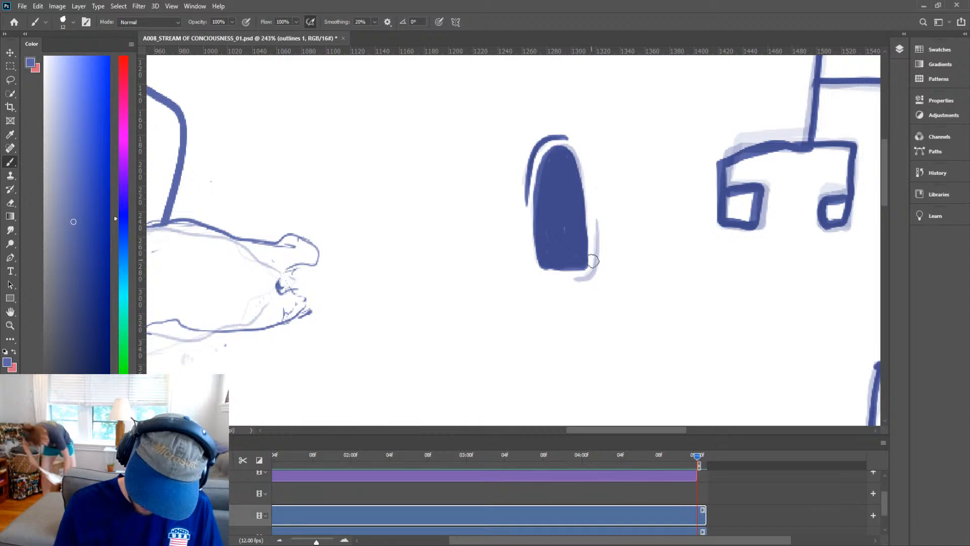
{"action": "mouse_move", "coordinate": [560, 280]}
{"action": "left_mouse_down"}
{"action": "mouse_move", "coordinate": [599, 267]}
{"action": "mouse_move", "coordinate": [590, 183]}
{"action": "mouse_move", "coordinate": [591, 279]}
{"action": "mouse_move", "coordinate": [553, 280]}
{"action": "mouse_move", "coordinate": [592, 275]}
{"action": "mouse_move", "coordinate": [597, 223]}
{"action": "mouse_move", "coordinate": [585, 180]}
{"action": "left_mouse_up"}
{"action": "key", "text": "ctrl+z"}
{"action": "key", "text": "ctrl+z"}
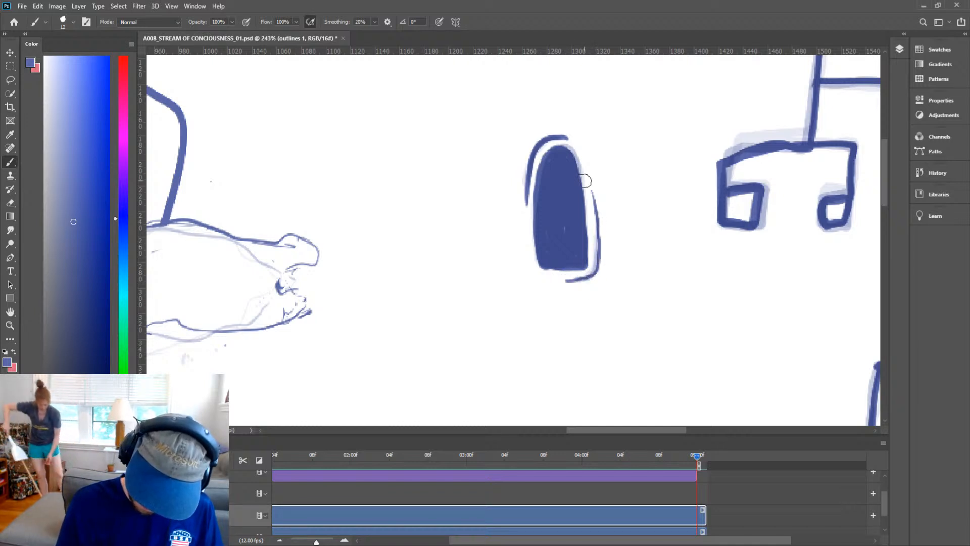
{"action": "key", "text": "x"}
{"action": "key", "text": "z"}
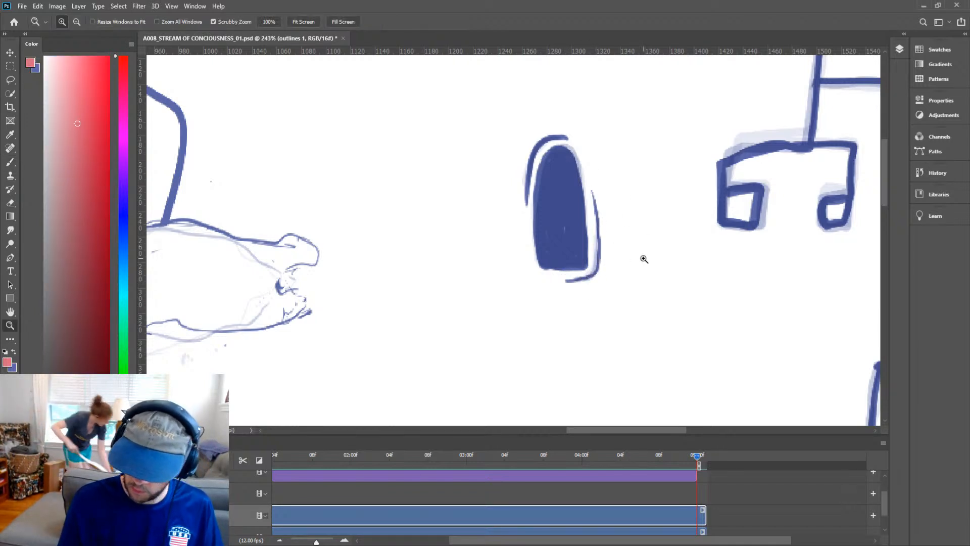
{"action": "left_click_drag", "start_coordinate": [644, 258], "coordinate": [580, 318]}
{"action": "key", "text": "x"}
{"action": "key", "text": "b"}
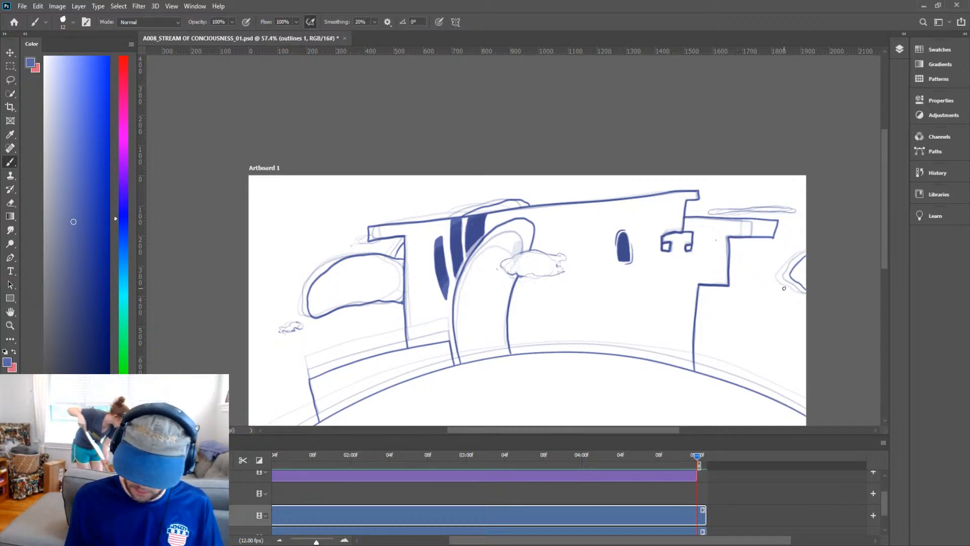
On the previous frame, touch up the tall window's top where it meets the roofline.
{"action": "key", "text": "h"}
{"action": "mouse_move", "coordinate": [686, 325]}
{"action": "left_mouse_down"}
{"action": "mouse_move", "coordinate": [707, 309]}
{"action": "mouse_move", "coordinate": [680, 227]}
{"action": "left_mouse_up"}
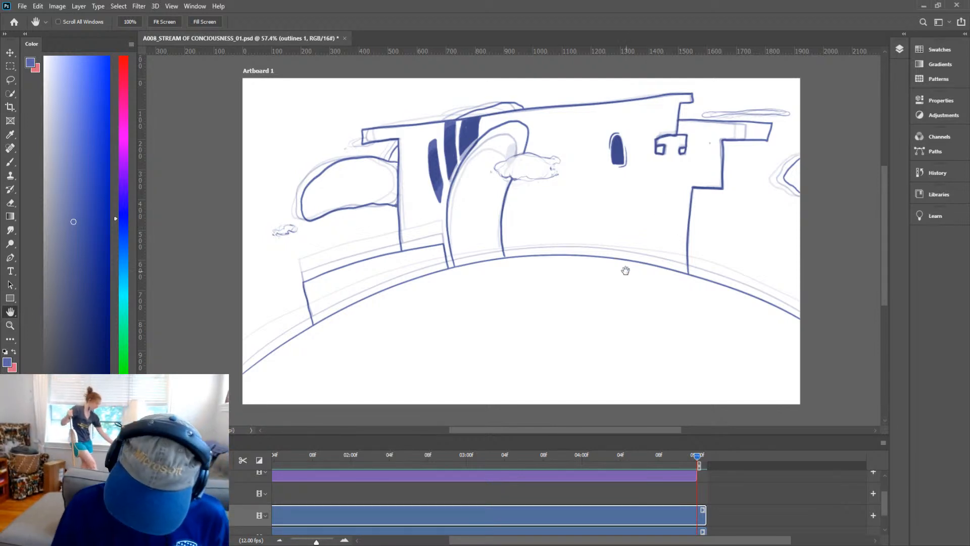
{"action": "key", "text": "z"}
{"action": "mouse_move", "coordinate": [480, 112]}
{"action": "left_mouse_down"}
{"action": "mouse_move", "coordinate": [529, 99]}
{"action": "mouse_move", "coordinate": [495, 118]}
{"action": "left_mouse_up"}
{"action": "key", "text": "b"}
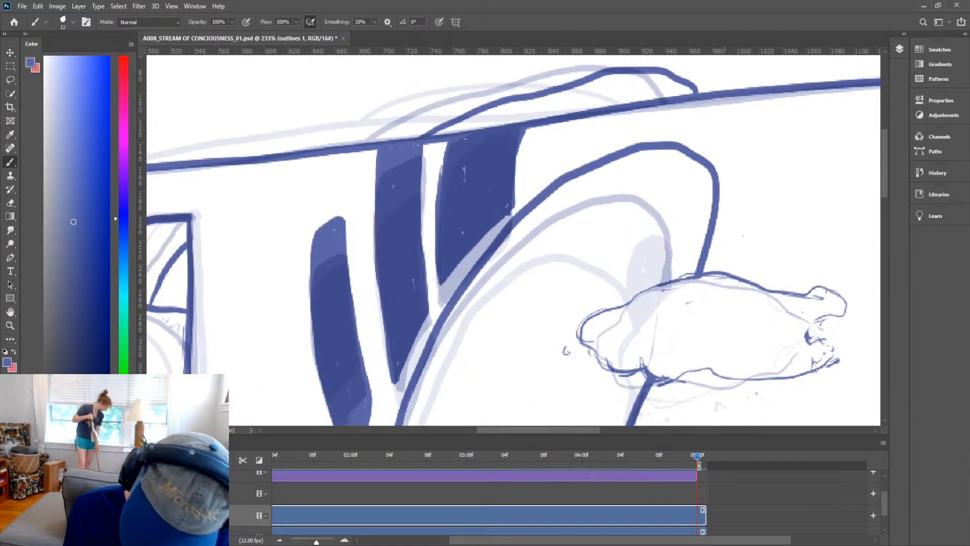
{"action": "mouse_move", "coordinate": [679, 457]}
{"action": "left_mouse_down"}
{"action": "mouse_move", "coordinate": [611, 456]}
{"action": "mouse_move", "coordinate": [686, 459]}
{"action": "left_mouse_up"}
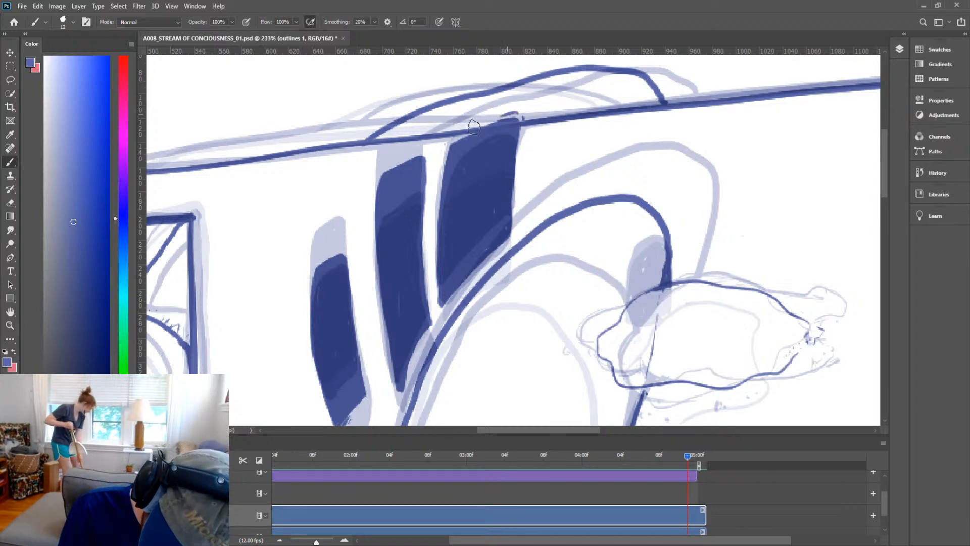
{"action": "left_click_drag", "start_coordinate": [473, 127], "coordinate": [510, 114]}
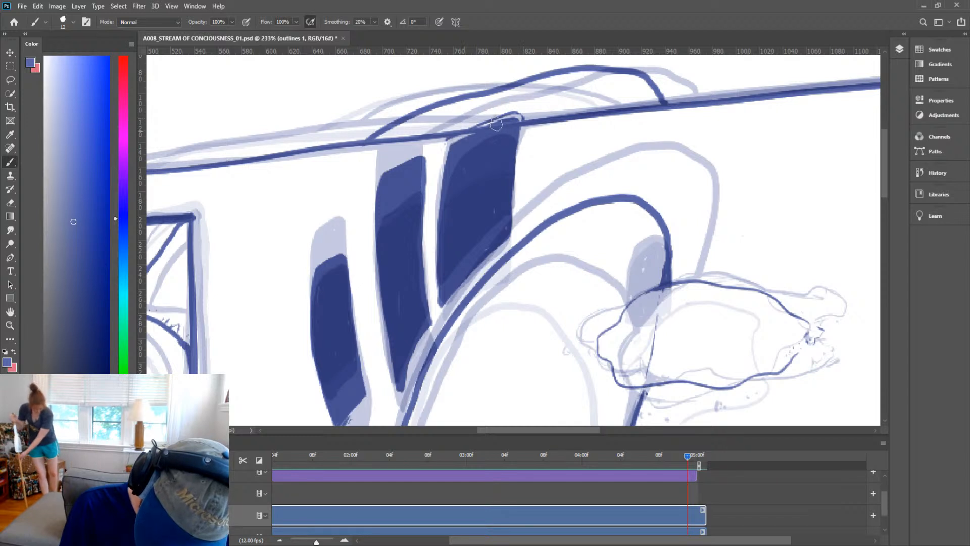
{"action": "key", "text": "e"}
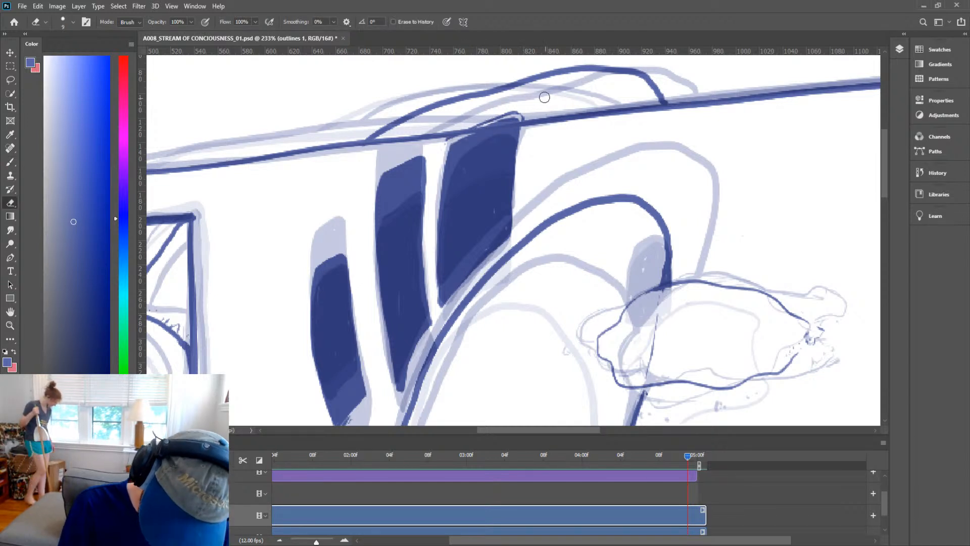
{"action": "key", "text": "b"}
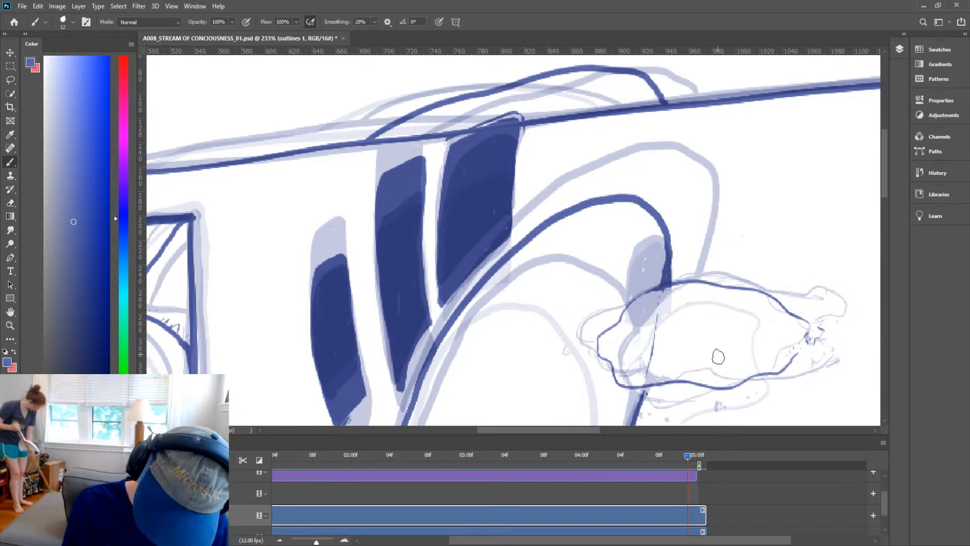
Touch up the window tops against the roofline on two earlier frames, returning to the latest frame.
{"action": "left_click_drag", "start_coordinate": [692, 458], "coordinate": [676, 456]}
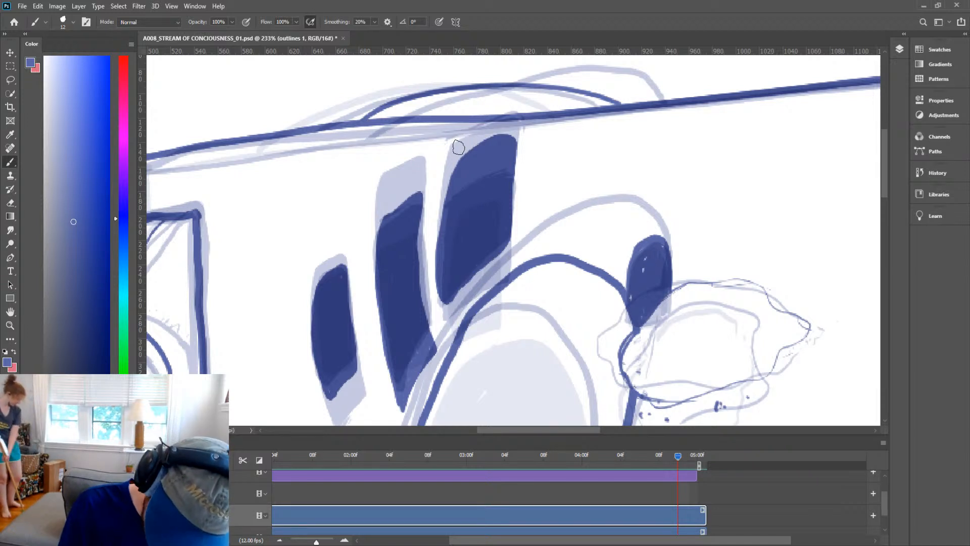
{"action": "mouse_move", "coordinate": [454, 150]}
{"action": "left_mouse_down"}
{"action": "mouse_move", "coordinate": [511, 116]}
{"action": "mouse_move", "coordinate": [494, 129]}
{"action": "mouse_move", "coordinate": [522, 129]}
{"action": "mouse_move", "coordinate": [517, 171]}
{"action": "left_mouse_up"}
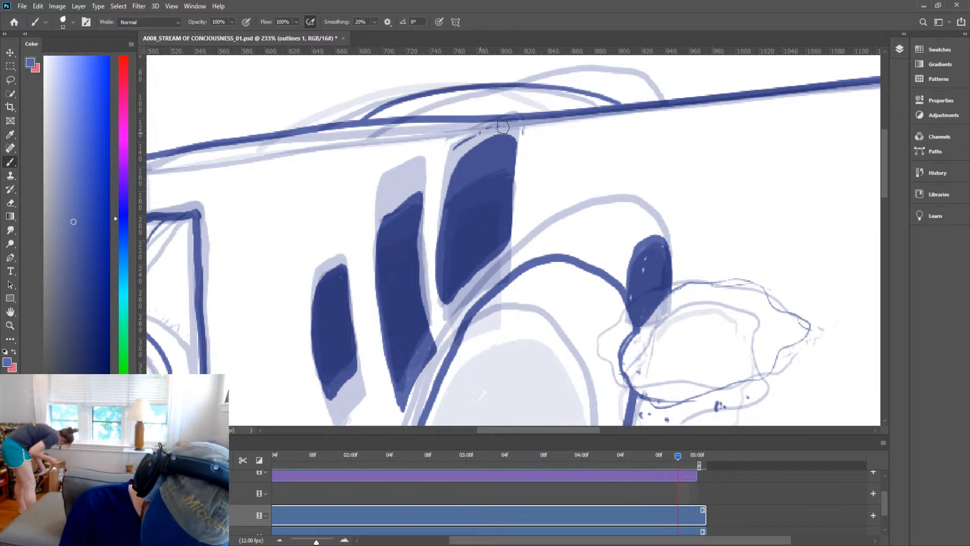
{"action": "left_click_drag", "start_coordinate": [408, 182], "coordinate": [414, 179]}
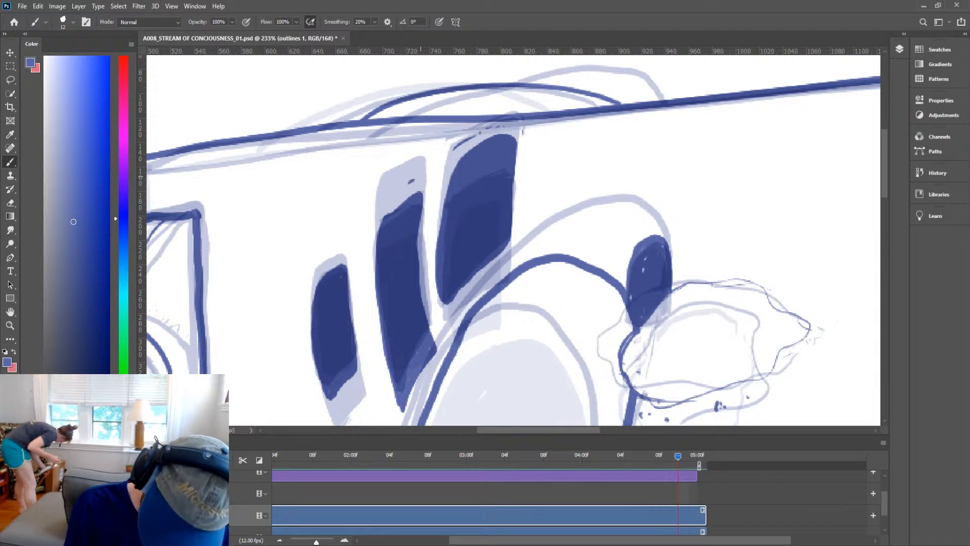
{"action": "left_click", "coordinate": [334, 258]}
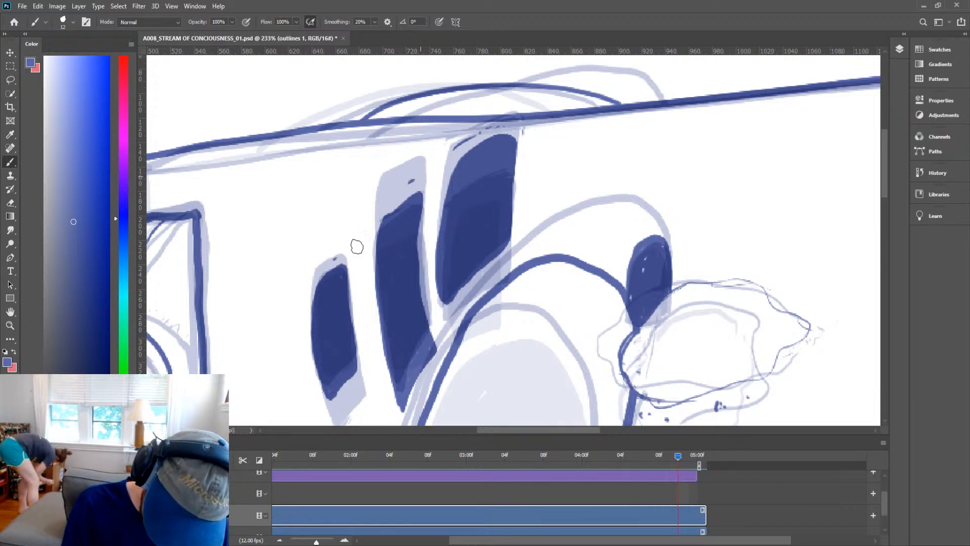
{"action": "left_click", "coordinate": [423, 178]}
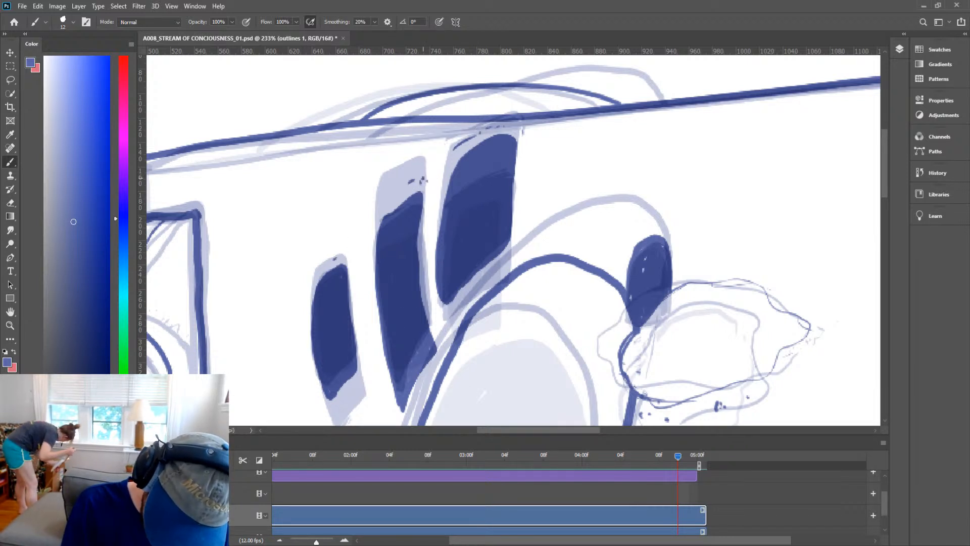
{"action": "left_click", "coordinate": [684, 457]}
{"action": "mouse_move", "coordinate": [386, 162]}
{"action": "left_mouse_down"}
{"action": "mouse_move", "coordinate": [432, 145]}
{"action": "mouse_move", "coordinate": [432, 154]}
{"action": "left_mouse_up"}
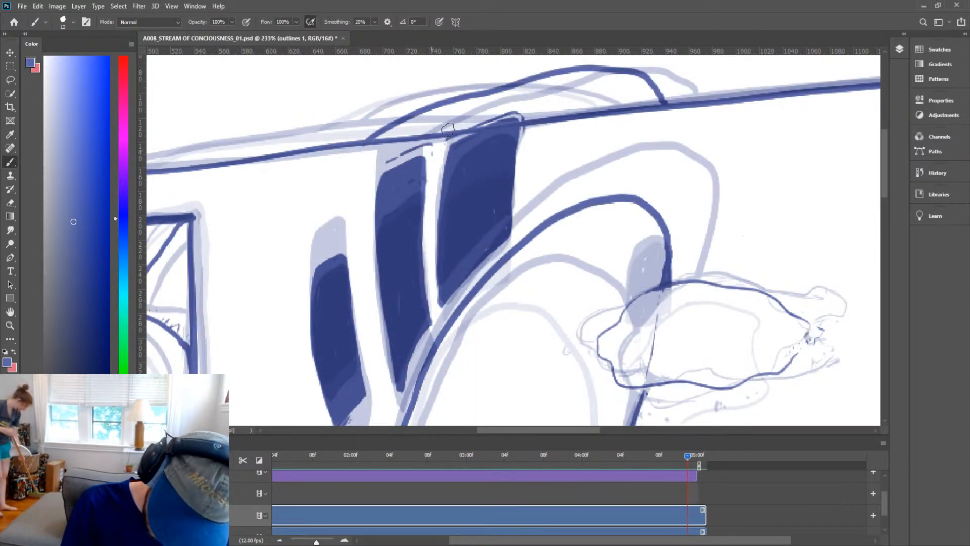
{"action": "left_click_drag", "start_coordinate": [688, 458], "coordinate": [697, 457]}
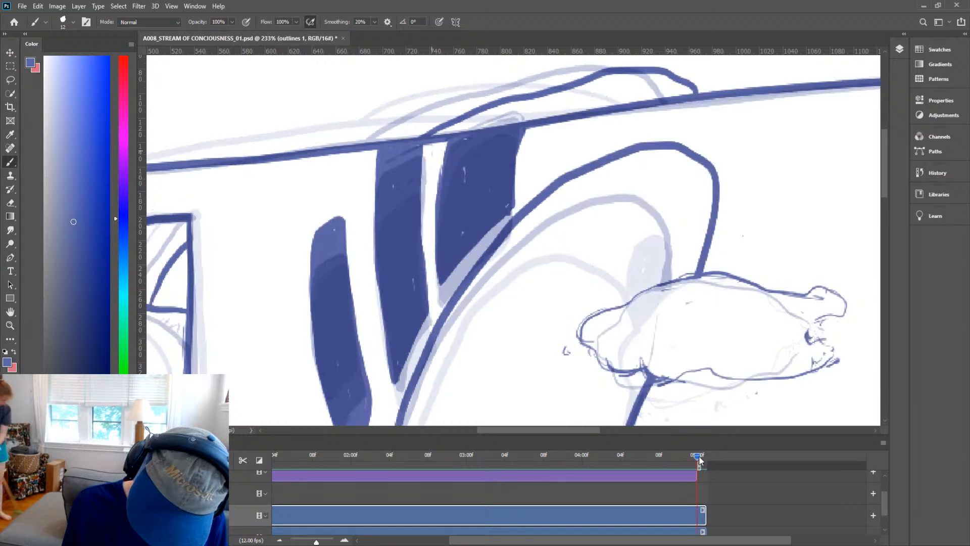
Erase the roofline where it crosses over the tops of the tall windows.
{"action": "key", "text": "e"}
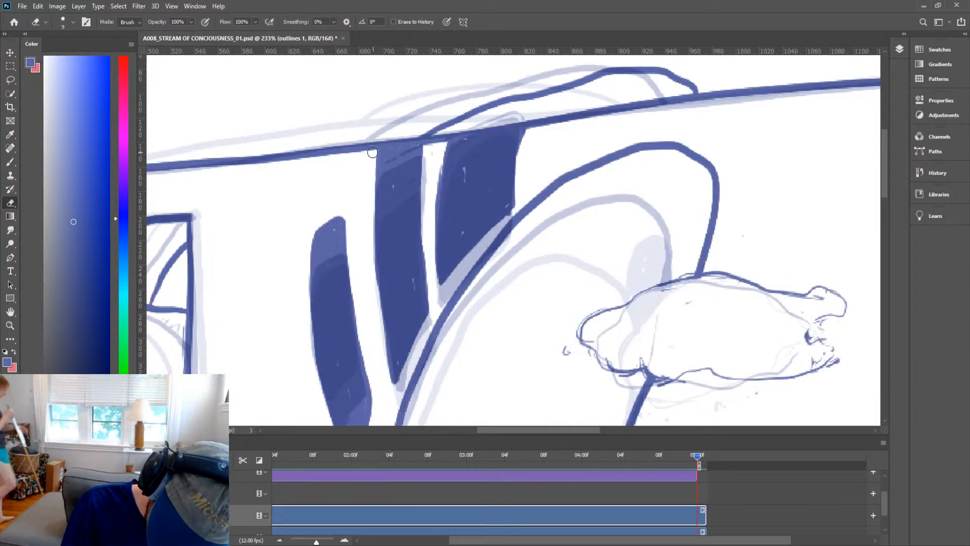
{"action": "mouse_move", "coordinate": [376, 138]}
{"action": "left_mouse_down"}
{"action": "mouse_move", "coordinate": [373, 150]}
{"action": "mouse_move", "coordinate": [377, 128]}
{"action": "left_mouse_up"}
{"action": "mouse_move", "coordinate": [429, 158]}
{"action": "left_mouse_down"}
{"action": "mouse_move", "coordinate": [420, 131]}
{"action": "mouse_move", "coordinate": [436, 114]}
{"action": "mouse_move", "coordinate": [449, 134]}
{"action": "left_mouse_up"}
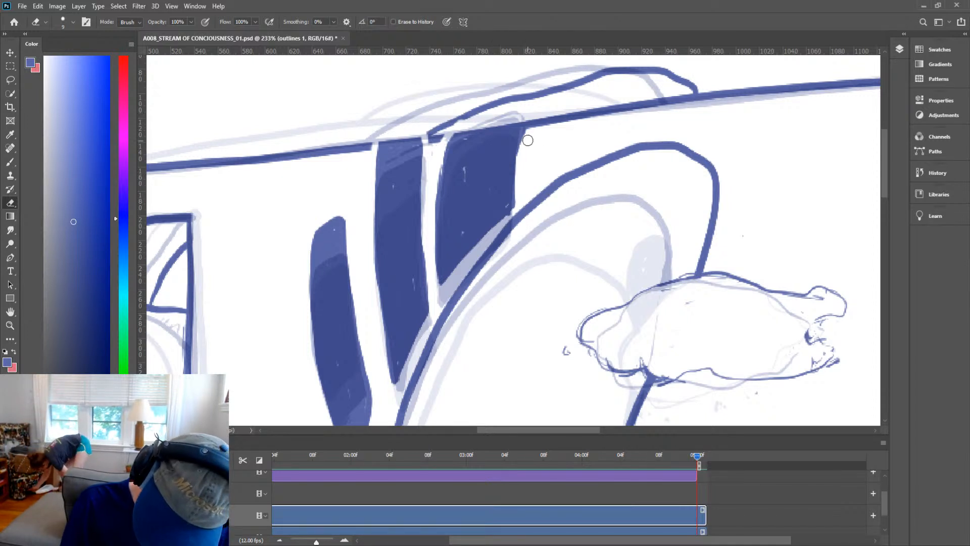
{"action": "left_click_drag", "start_coordinate": [526, 137], "coordinate": [537, 108]}
{"action": "key", "text": "b"}
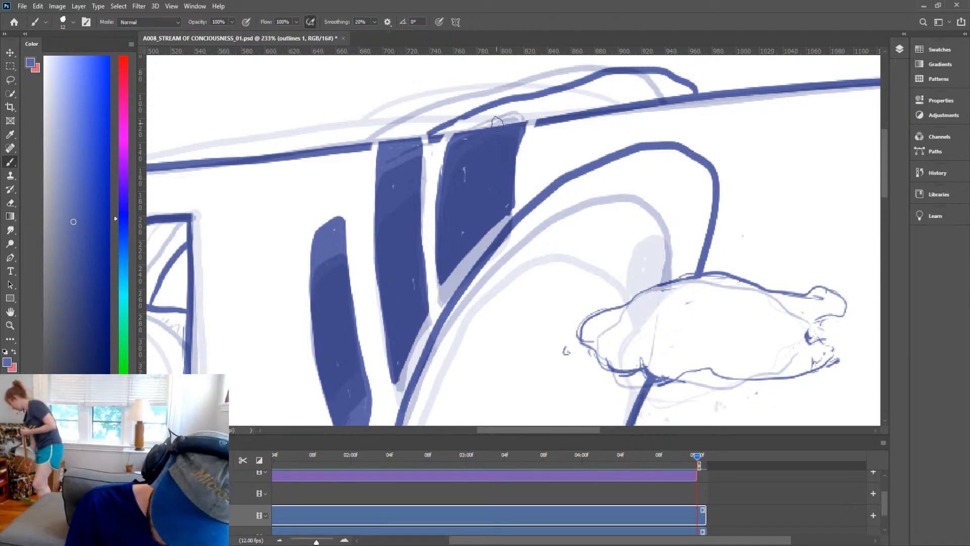
Ink the tops of the two tall windows and the gap between them along the roofline.
{"action": "mouse_move", "coordinate": [490, 126]}
{"action": "left_mouse_down"}
{"action": "mouse_move", "coordinate": [517, 122]}
{"action": "mouse_move", "coordinate": [493, 127]}
{"action": "mouse_move", "coordinate": [500, 117]}
{"action": "mouse_move", "coordinate": [441, 146]}
{"action": "mouse_move", "coordinate": [441, 136]}
{"action": "mouse_move", "coordinate": [437, 151]}
{"action": "mouse_move", "coordinate": [448, 130]}
{"action": "mouse_move", "coordinate": [496, 109]}
{"action": "mouse_move", "coordinate": [534, 105]}
{"action": "mouse_move", "coordinate": [530, 142]}
{"action": "left_mouse_up"}
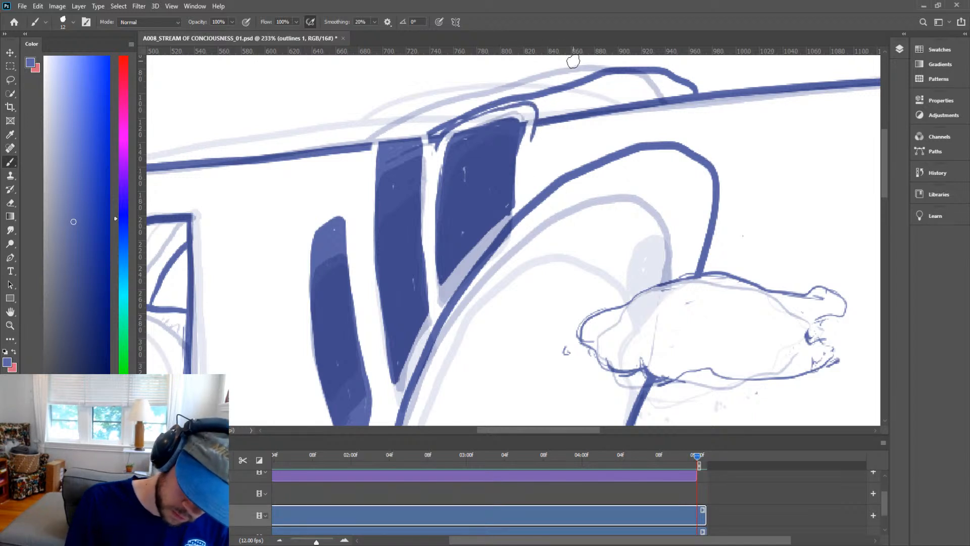
{"action": "key", "text": "space"}
{"action": "mouse_move", "coordinate": [484, 142]}
{"action": "left_mouse_down"}
{"action": "mouse_move", "coordinate": [556, 160]}
{"action": "mouse_move", "coordinate": [452, 148]}
{"action": "mouse_move", "coordinate": [438, 160]}
{"action": "mouse_move", "coordinate": [440, 178]}
{"action": "left_mouse_up"}
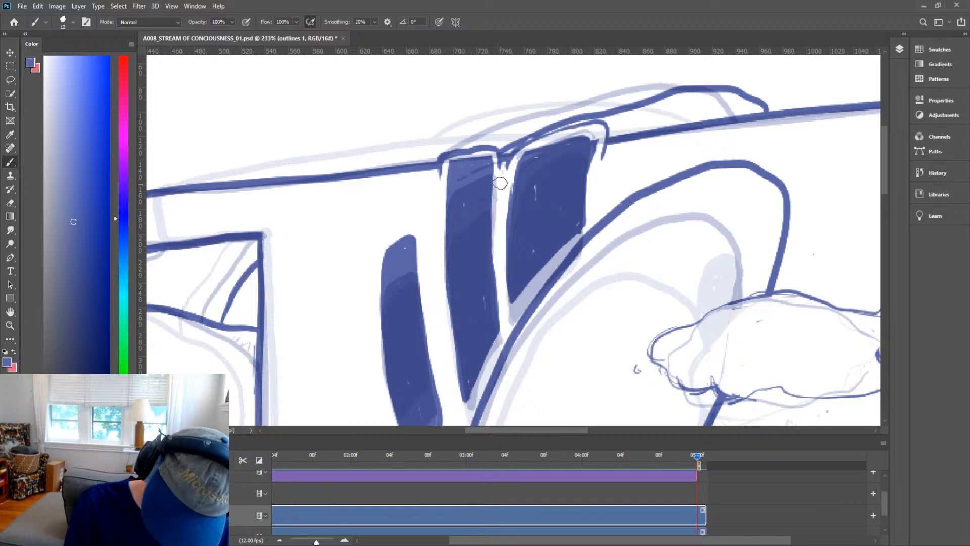
{"action": "left_click_drag", "start_coordinate": [499, 157], "coordinate": [500, 193]}
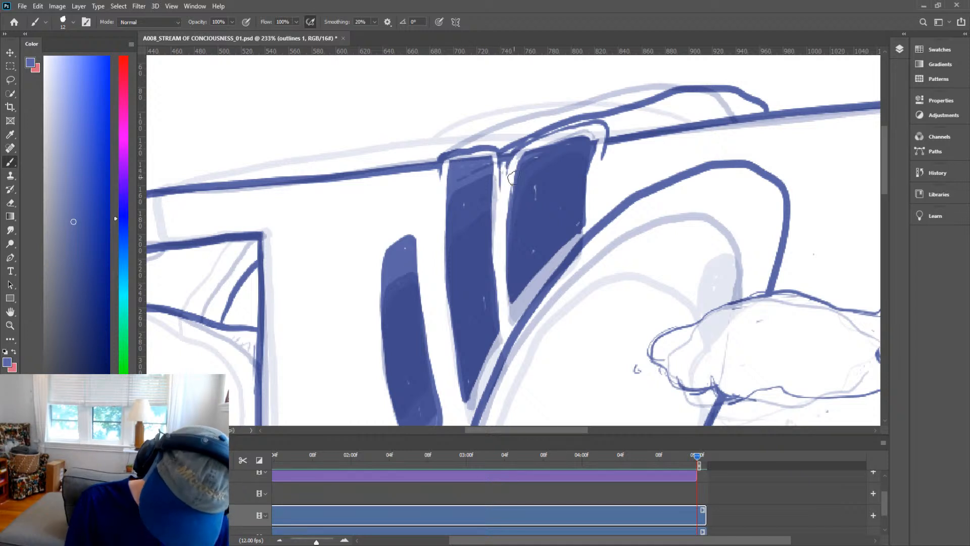
Erase the roofline segment crossing the top of the left tall window.
{"action": "mouse_move", "coordinate": [697, 456]}
{"action": "left_mouse_down"}
{"action": "mouse_move", "coordinate": [687, 458]}
{"action": "mouse_move", "coordinate": [697, 458]}
{"action": "left_mouse_up"}
{"action": "key", "text": "e"}
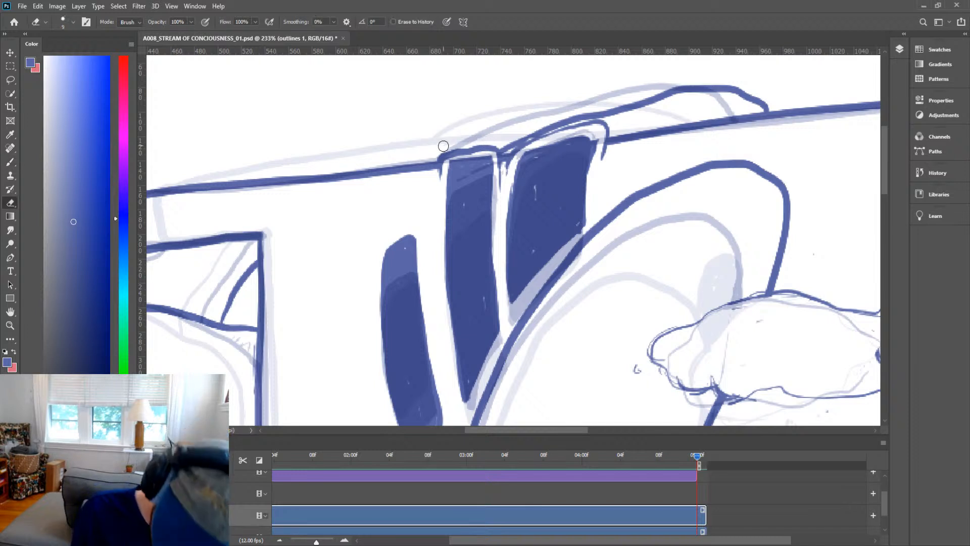
{"action": "left_click_drag", "start_coordinate": [441, 151], "coordinate": [489, 154]}
Dab small specks of ink around the roofline above the tall windows.
{"action": "key", "text": "b"}
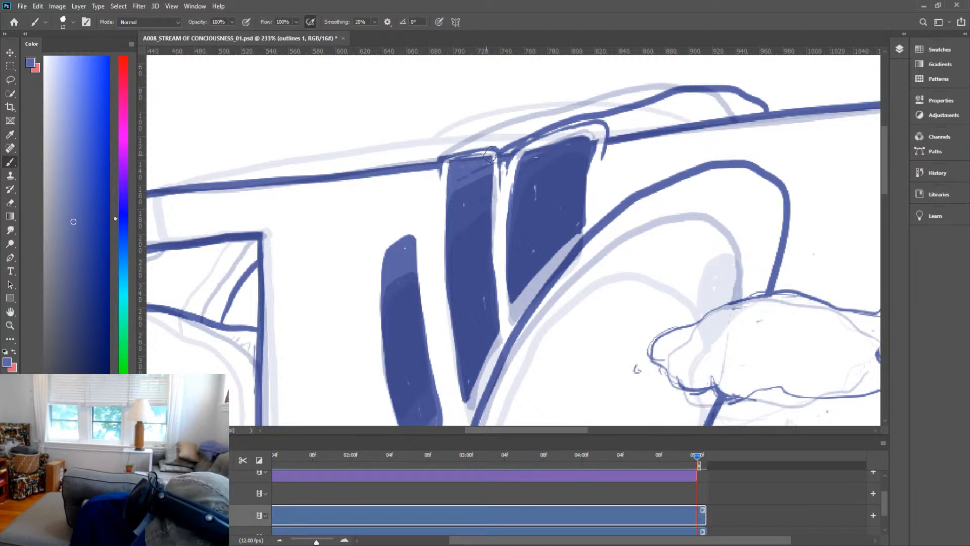
{"action": "left_click", "coordinate": [434, 149]}
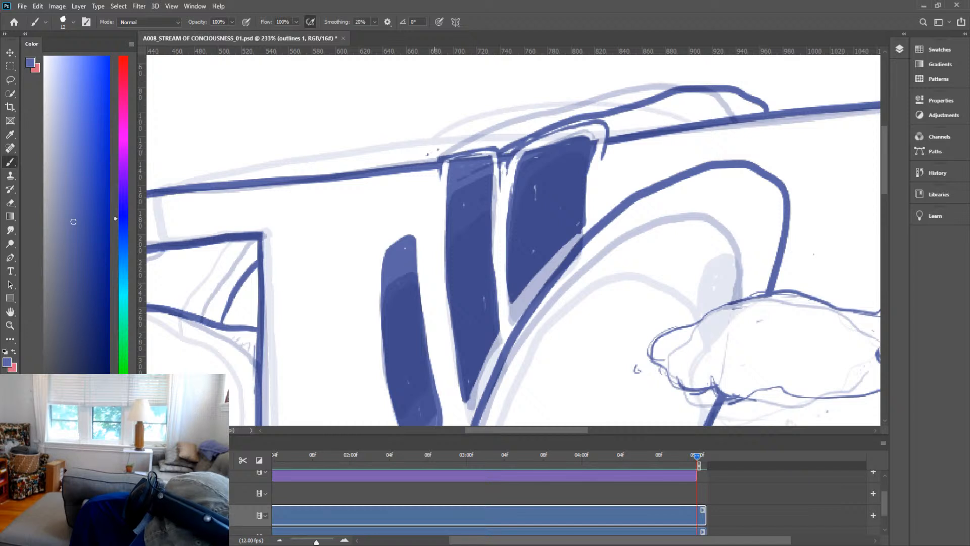
{"action": "left_click", "coordinate": [443, 146]}
{"action": "left_click", "coordinate": [417, 139]}
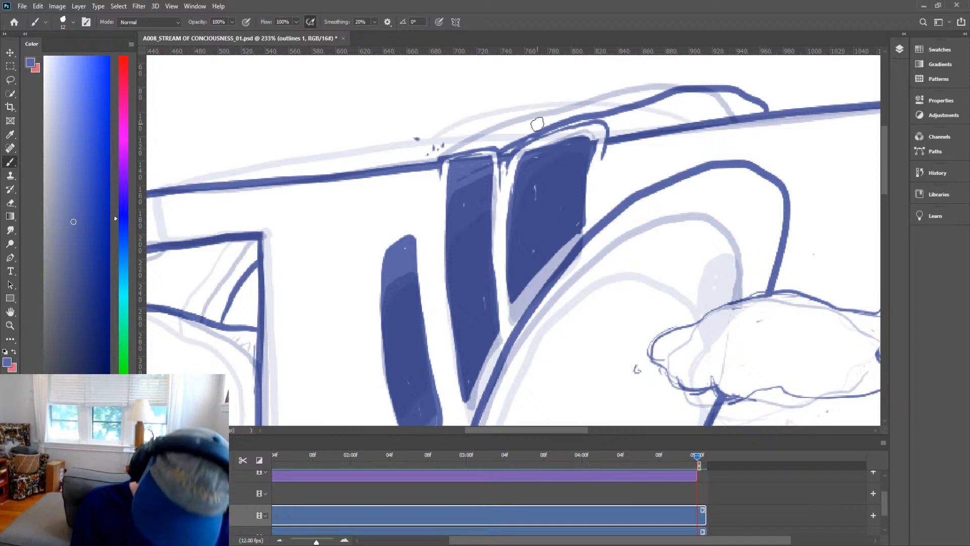
{"action": "left_click_drag", "start_coordinate": [499, 132], "coordinate": [499, 123]}
{"action": "left_click_drag", "start_coordinate": [507, 130], "coordinate": [512, 124]}
{"action": "left_click", "coordinate": [502, 139]}
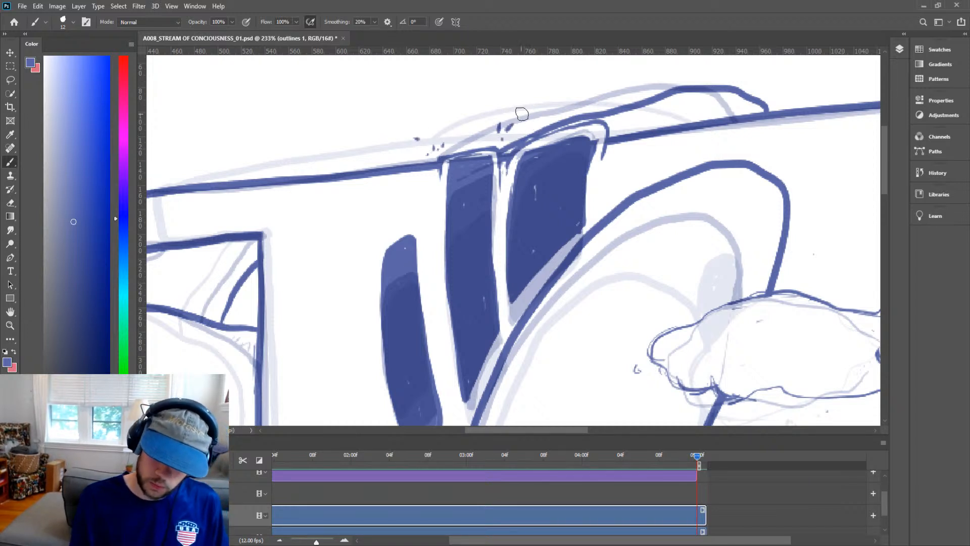
{"action": "left_click", "coordinate": [528, 111]}
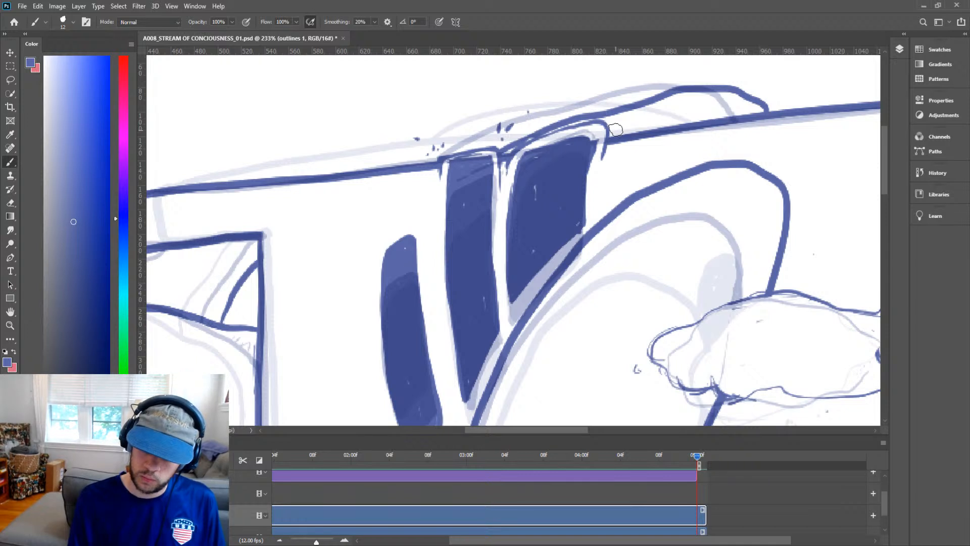
{"action": "left_click_drag", "start_coordinate": [616, 129], "coordinate": [620, 124]}
{"action": "left_click", "coordinate": [631, 125]}
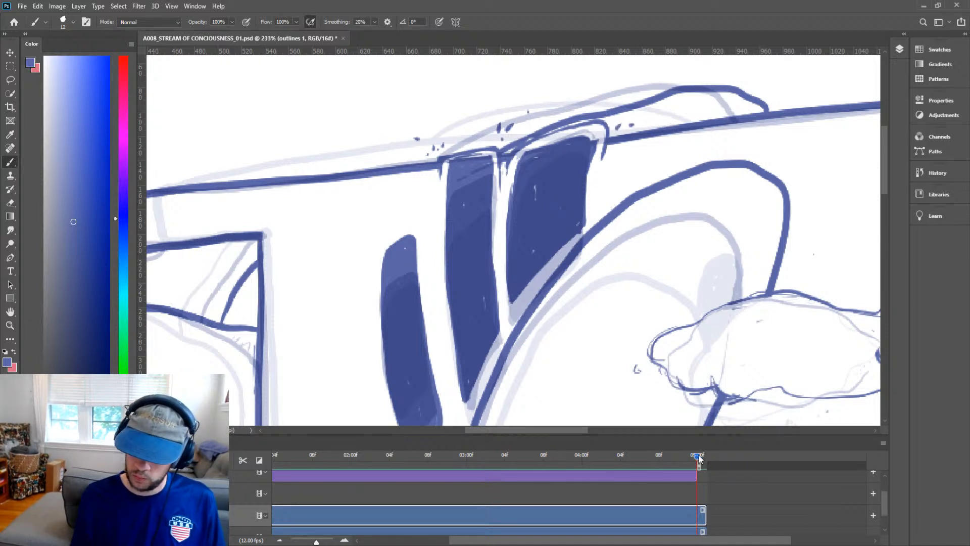
Save the document.
{"action": "left_click_drag", "start_coordinate": [698, 465], "coordinate": [728, 467]}
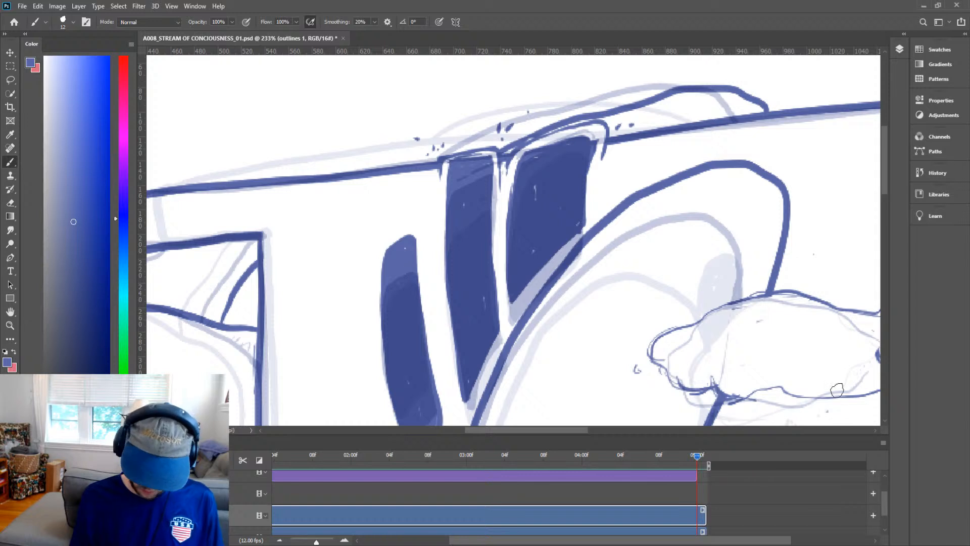
{"action": "key", "text": "ctrl+s"}
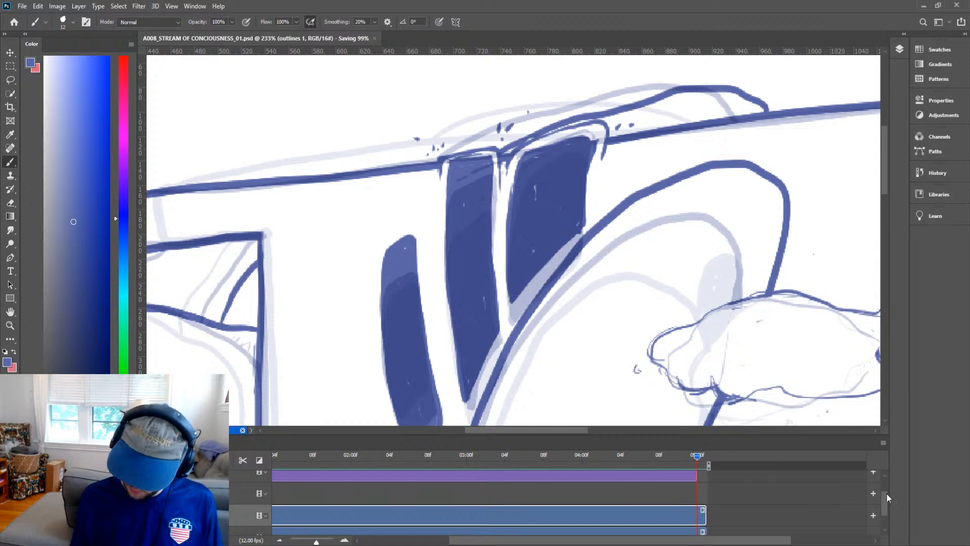
Zoom out and scrub through the timeline to review the inked castle frames.
{"action": "left_click_drag", "start_coordinate": [883, 504], "coordinate": [876, 541]}
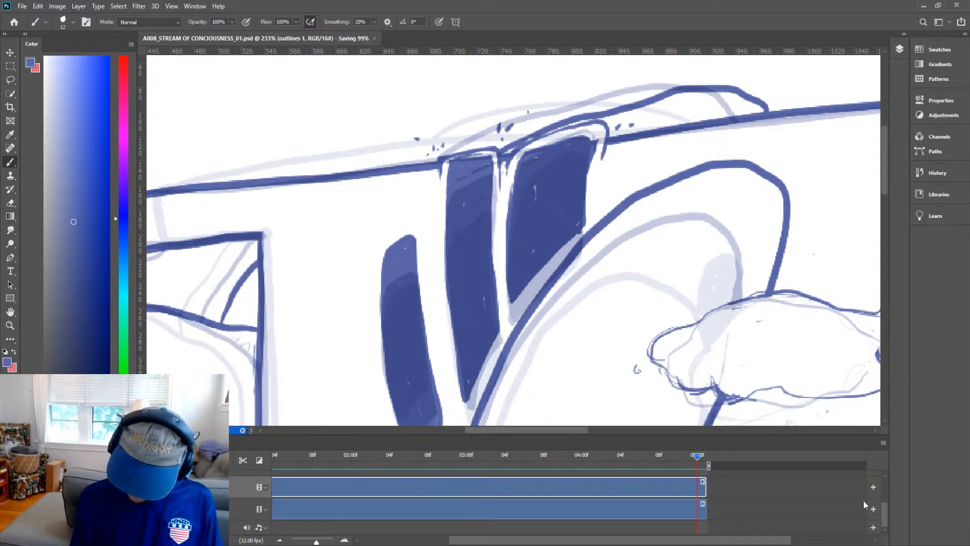
{"action": "left_click_drag", "start_coordinate": [701, 462], "coordinate": [802, 462]}
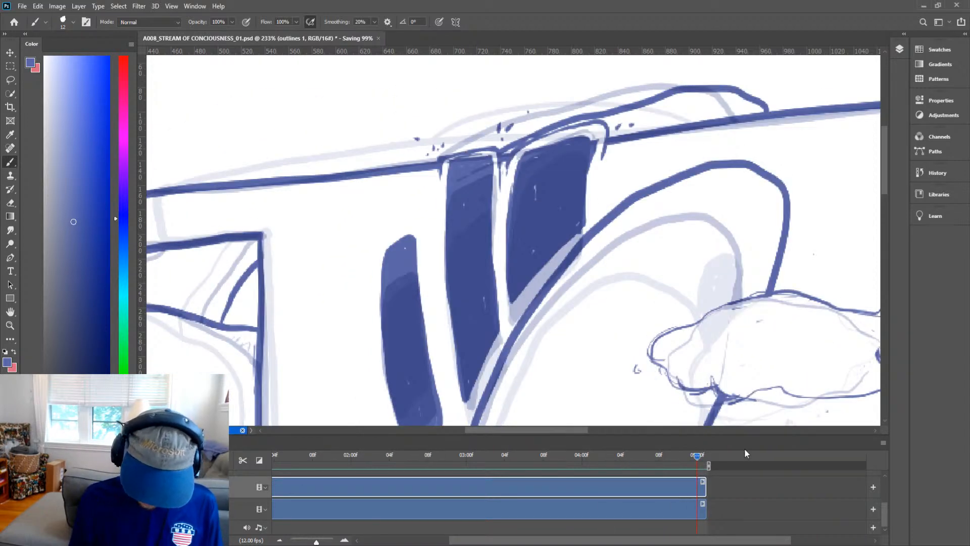
{"action": "mouse_move", "coordinate": [700, 458]}
{"action": "left_mouse_down"}
{"action": "mouse_move", "coordinate": [689, 459]}
{"action": "mouse_move", "coordinate": [713, 461]}
{"action": "left_mouse_up"}
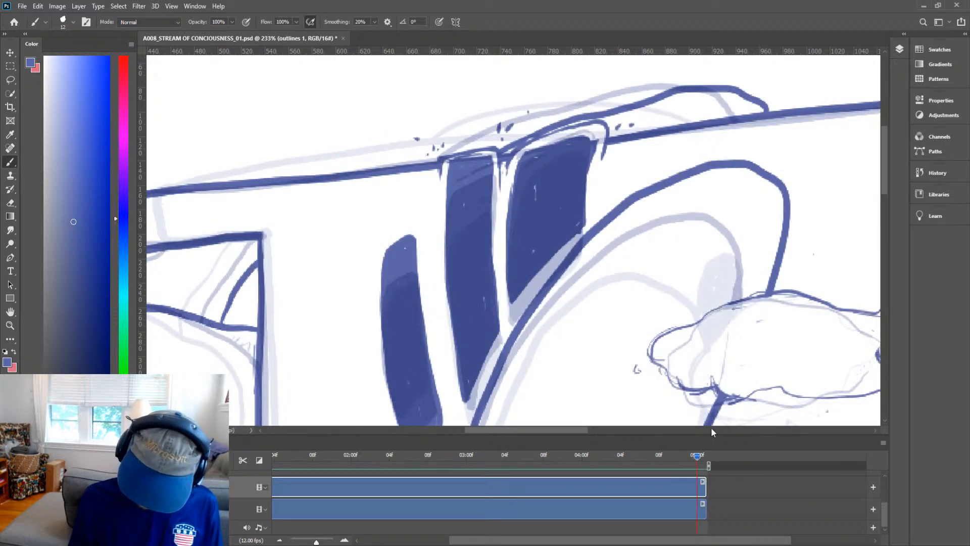
{"action": "key", "text": "z"}
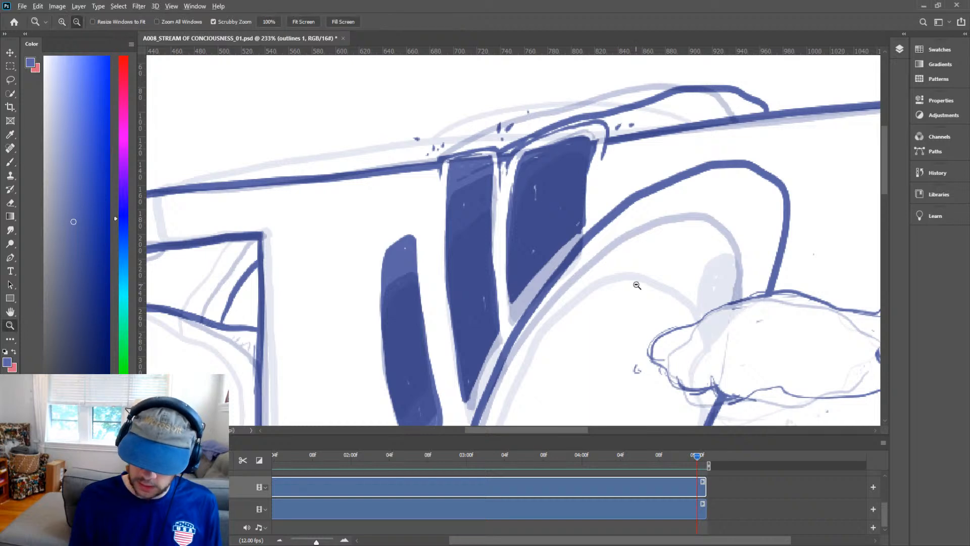
{"action": "left_click", "coordinate": [638, 284], "text": "alt"}
{"action": "left_click", "coordinate": [643, 295], "text": "alt"}
{"action": "left_click", "coordinate": [652, 297], "text": "alt"}
{"action": "left_click", "coordinate": [656, 297], "text": "alt"}
{"action": "left_click", "coordinate": [696, 309]}
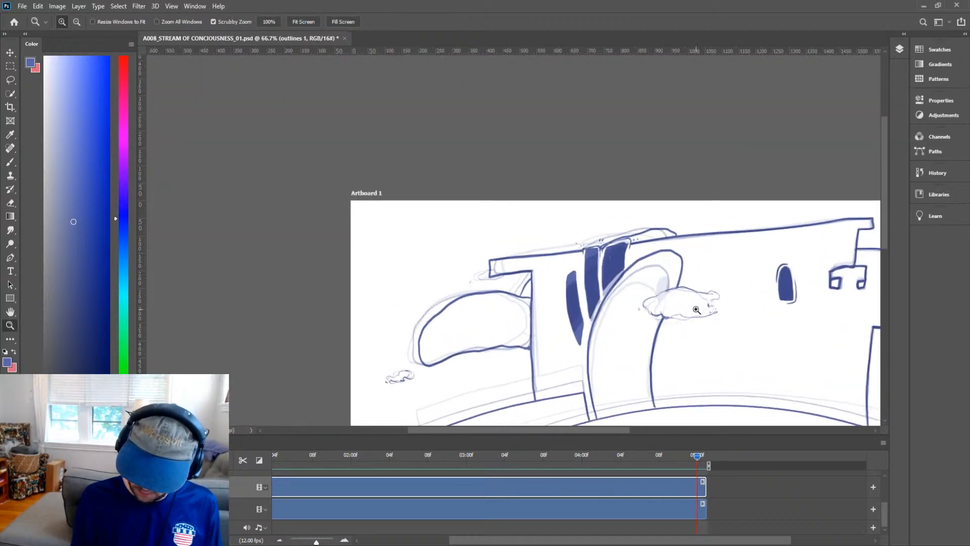
{"action": "key", "text": "h"}
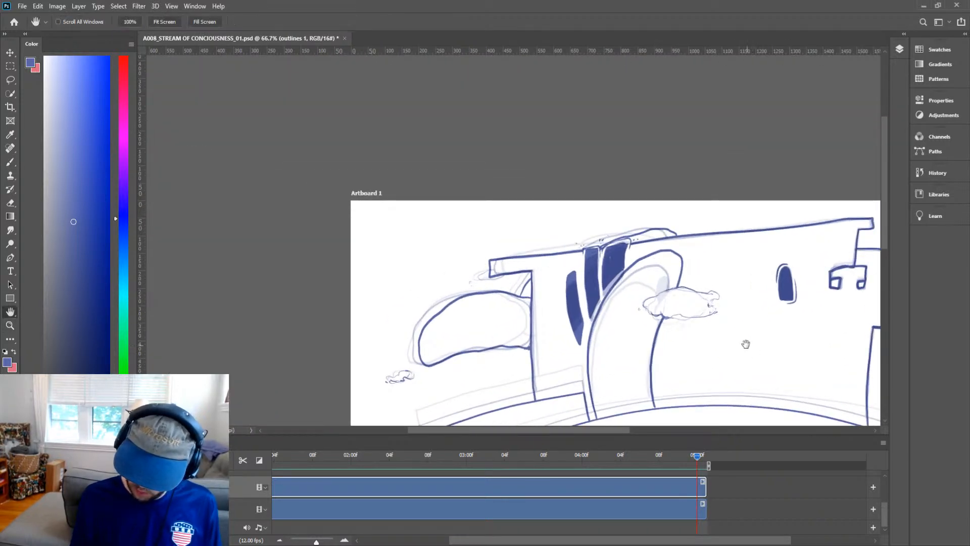
{"action": "left_click_drag", "start_coordinate": [747, 340], "coordinate": [571, 219]}
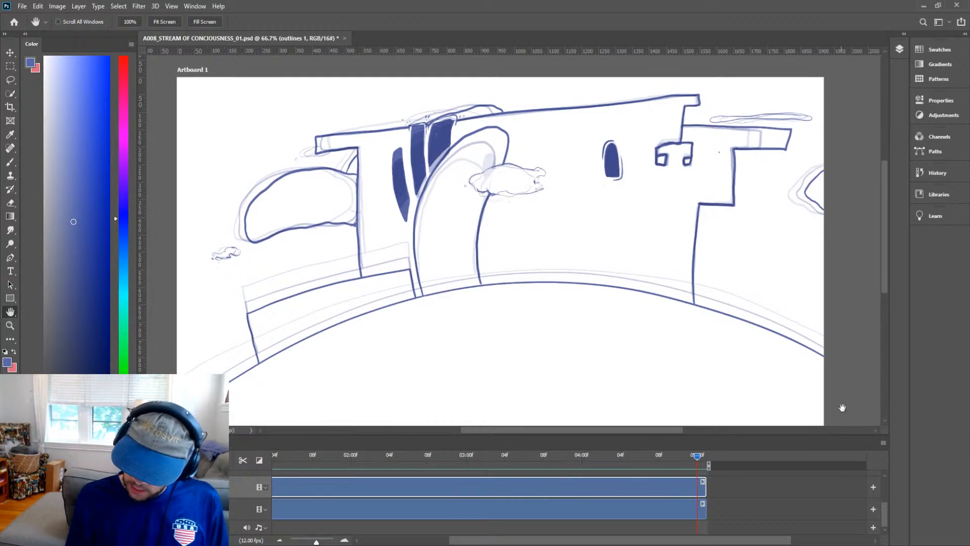
{"action": "left_click", "coordinate": [909, 355]}
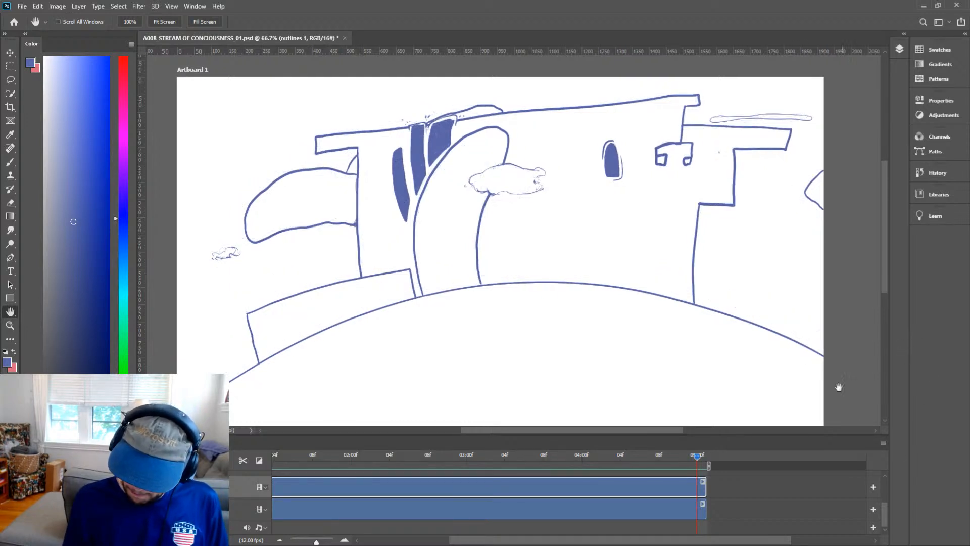
{"action": "key", "text": "z"}
{"action": "left_click", "coordinate": [655, 306], "text": "alt"}
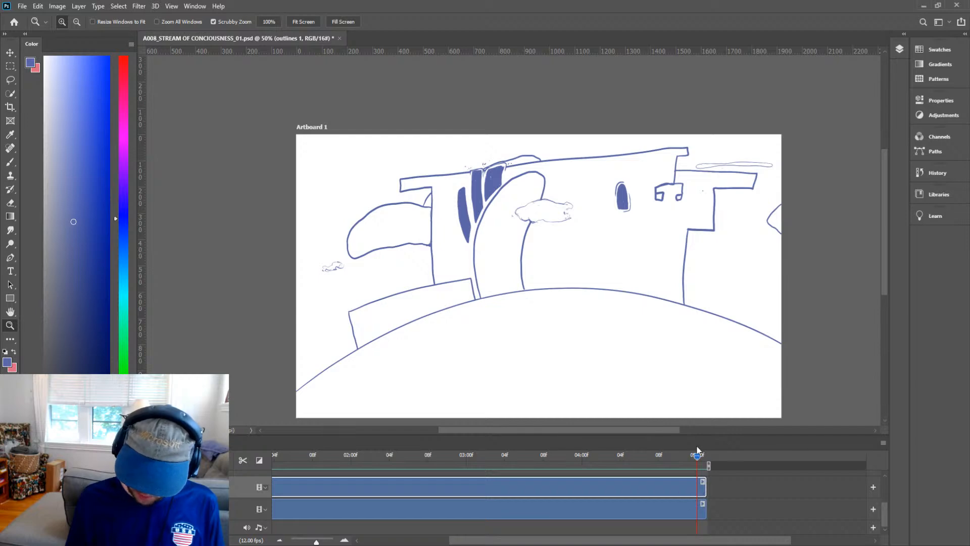
{"action": "mouse_move", "coordinate": [699, 461]}
{"action": "left_mouse_down"}
{"action": "mouse_move", "coordinate": [628, 460]}
{"action": "mouse_move", "coordinate": [736, 465]}
{"action": "left_mouse_up"}
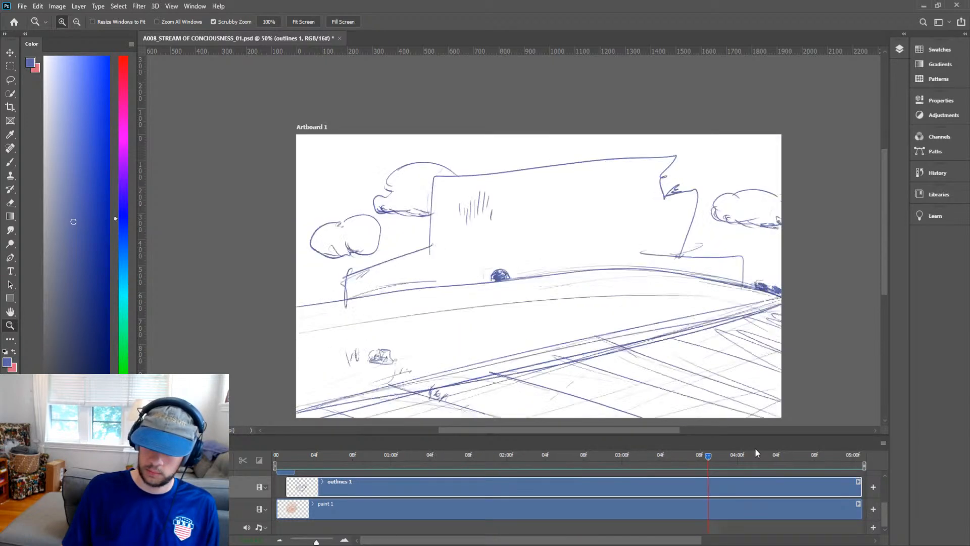
{"action": "left_click_drag", "start_coordinate": [755, 449], "coordinate": [853, 455]}
Select the paint track's end and create a new empty layer in the timeline.
{"action": "key", "text": "h"}
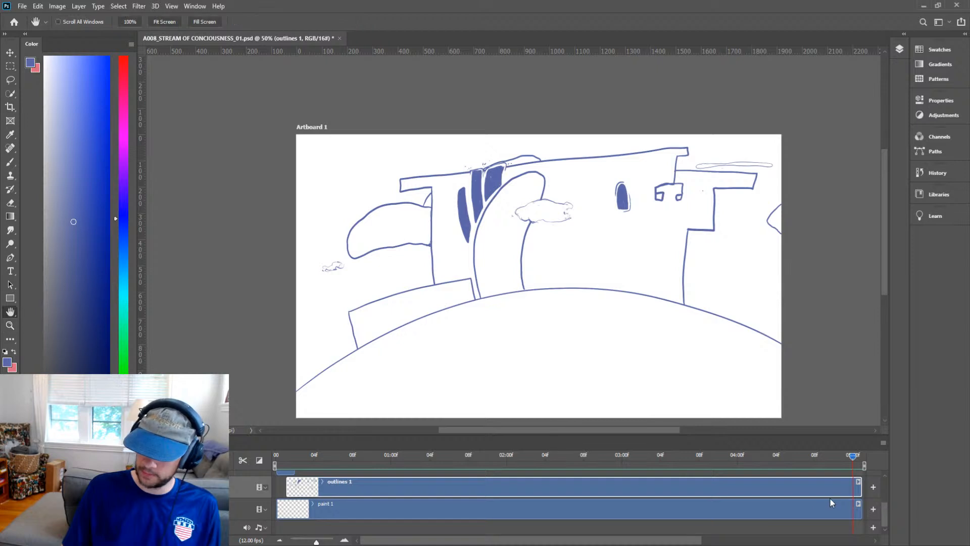
{"action": "left_click", "coordinate": [823, 503]}
{"action": "scroll", "coordinate": [724, 528], "scroll_direction": "right", "scroll_amount": 5}
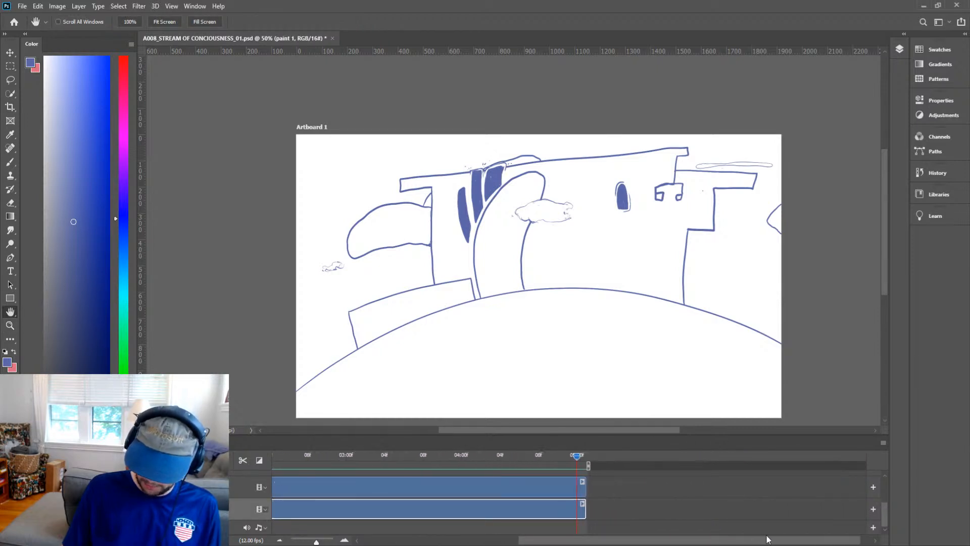
{"action": "key", "text": "v"}
{"action": "left_click", "coordinate": [674, 520]}
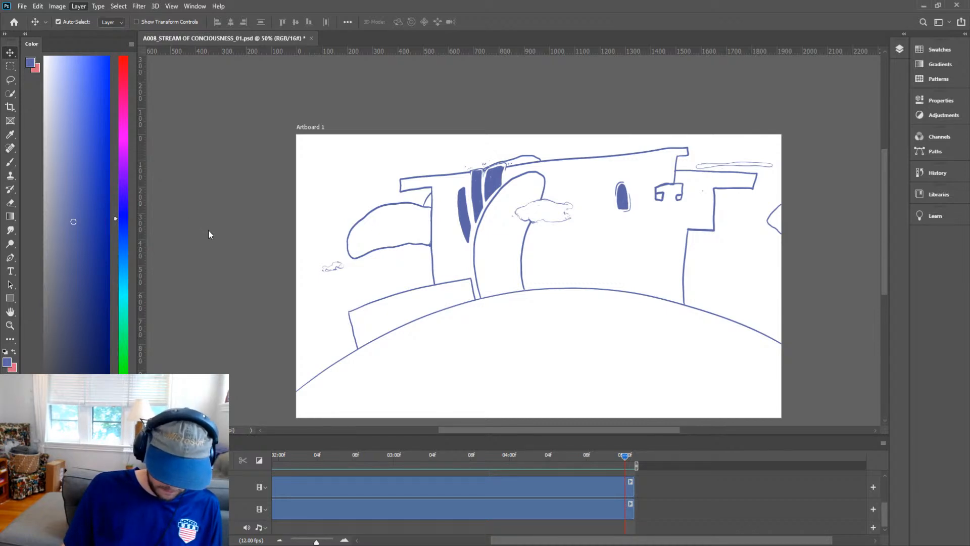
{"action": "key", "text": "ctrl+shift+alt+n"}
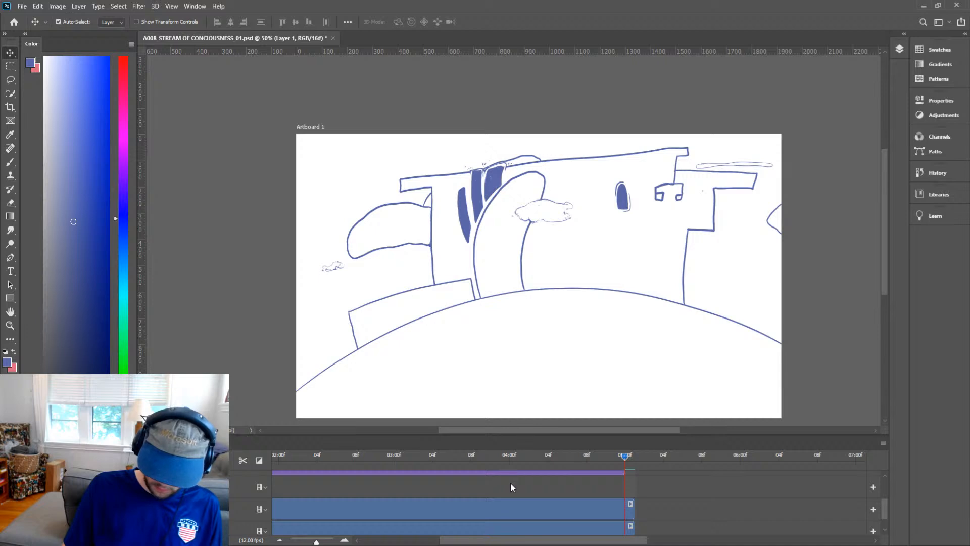
Move the new layer between the outline and paint tracks and name it outlines 2.
{"action": "scroll", "coordinate": [520, 488], "scroll_direction": "up", "scroll_amount": 3}
{"action": "scroll", "coordinate": [525, 490], "scroll_direction": "down", "scroll_amount": 3}
{"action": "scroll", "coordinate": [525, 490], "scroll_direction": "up", "scroll_amount": 3}
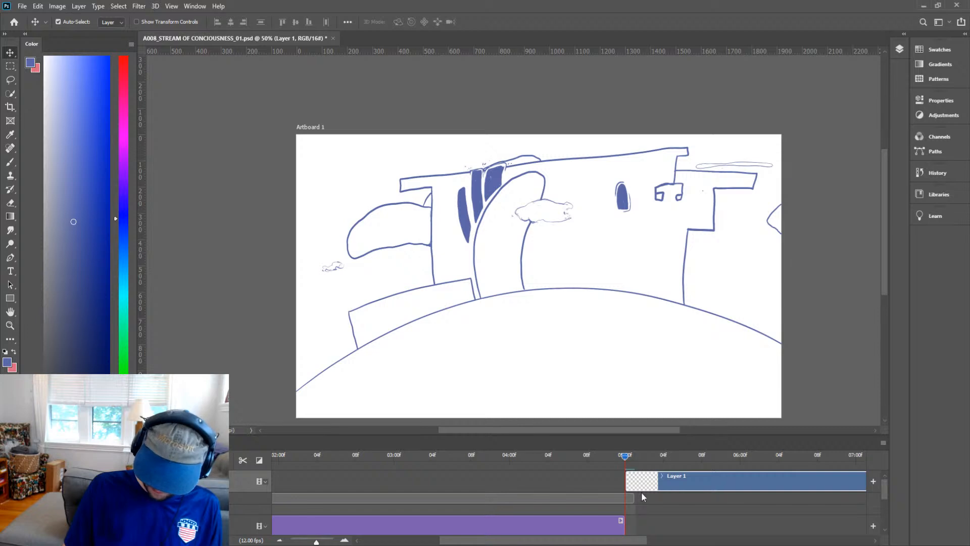
{"action": "left_click_drag", "start_coordinate": [645, 492], "coordinate": [640, 530]}
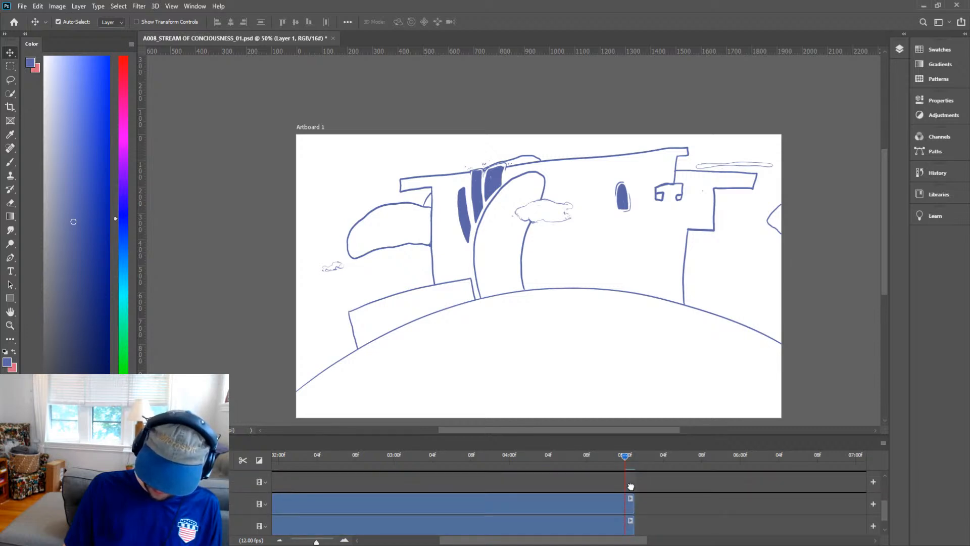
{"action": "left_click_drag", "start_coordinate": [630, 486], "coordinate": [644, 516]}
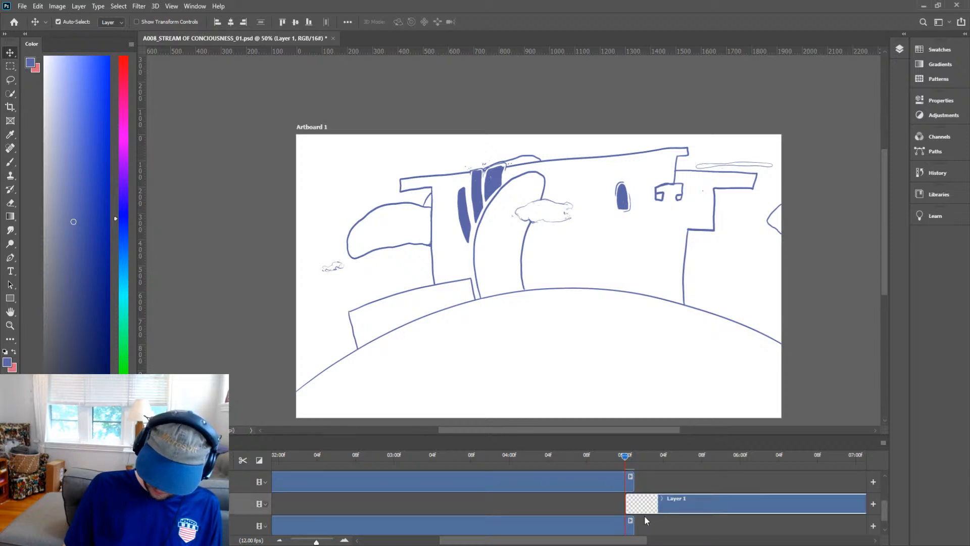
{"action": "mouse_move", "coordinate": [626, 457]}
{"action": "left_mouse_down"}
{"action": "mouse_move", "coordinate": [636, 456]}
{"action": "mouse_move", "coordinate": [628, 459]}
{"action": "left_mouse_up"}
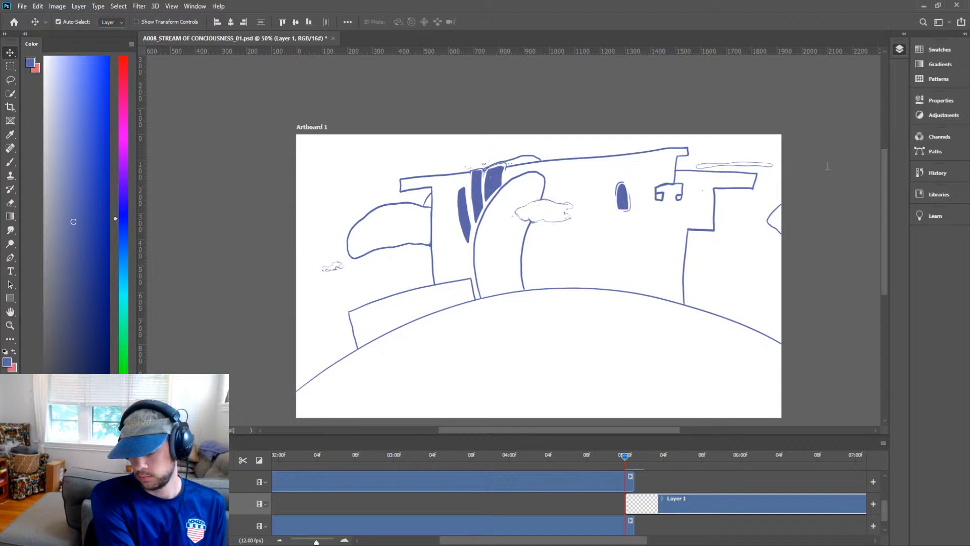
{"action": "key", "text": "Return"}
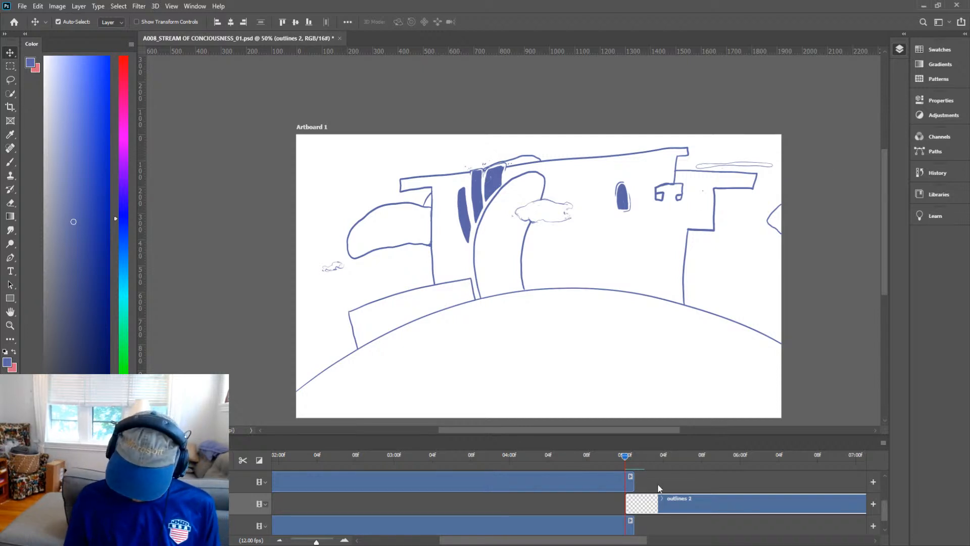
Advance the playhead one frame and slide the outlines 2 clip to start at that frame.
{"action": "left_click", "coordinate": [605, 489]}
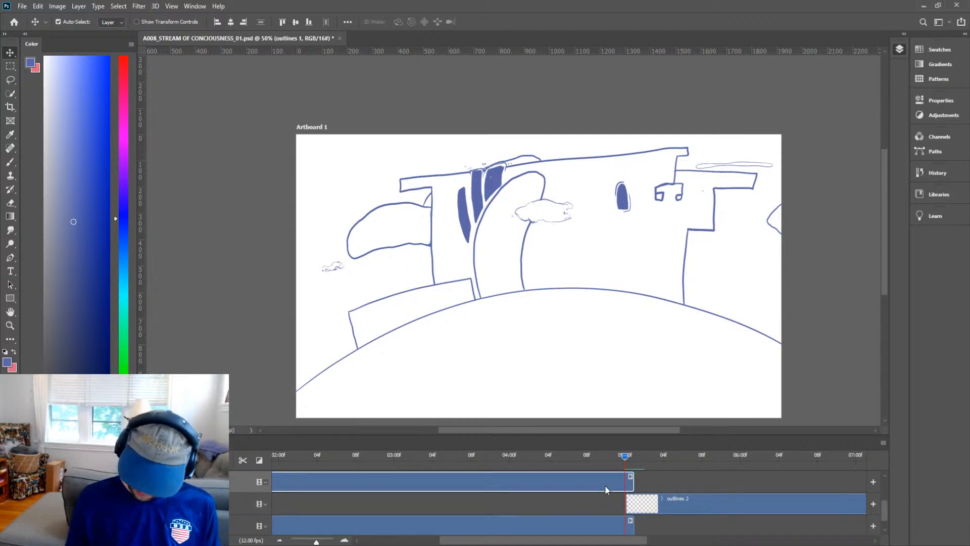
{"action": "left_click", "coordinate": [635, 456]}
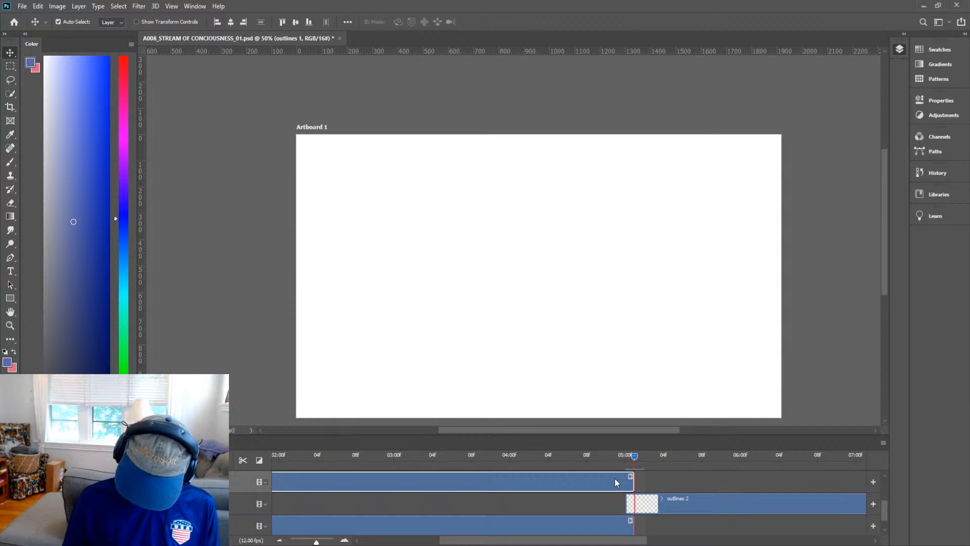
{"action": "key", "text": "b"}
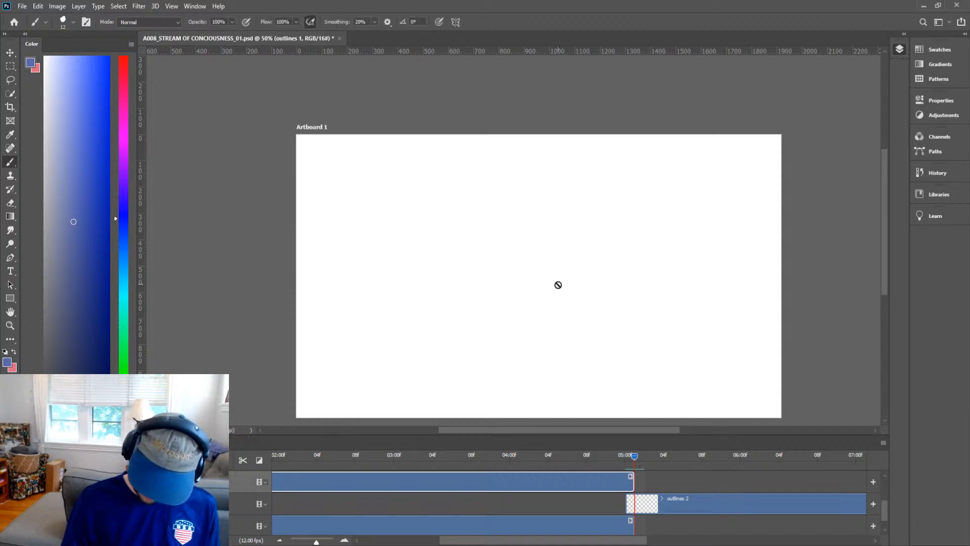
{"action": "left_click", "coordinate": [650, 508]}
{"action": "left_click_drag", "start_coordinate": [644, 505], "coordinate": [653, 501]}
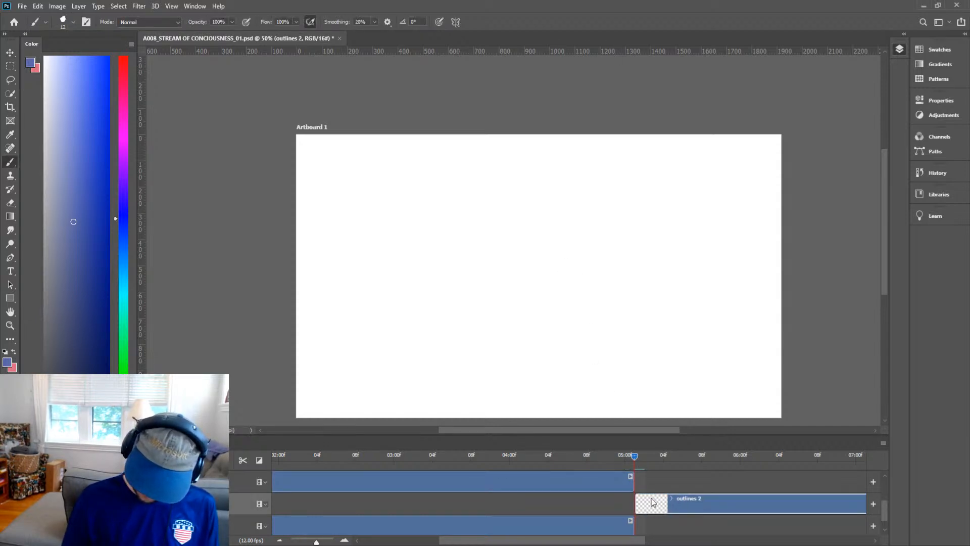
Step back one frame to compare the previous drawing, then return and select the outlines 2 layer.
{"action": "left_click_drag", "start_coordinate": [636, 459], "coordinate": [624, 458]}
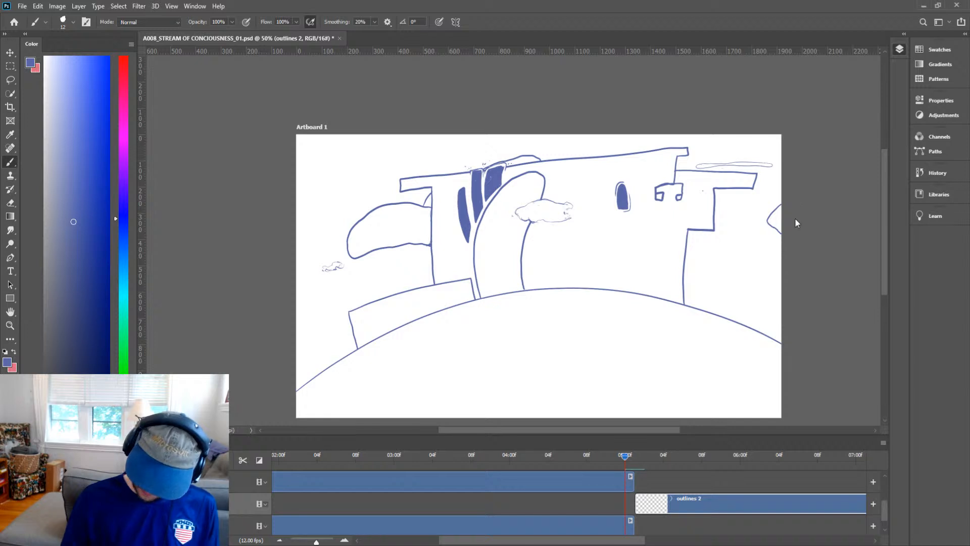
{"action": "left_click", "coordinate": [618, 479]}
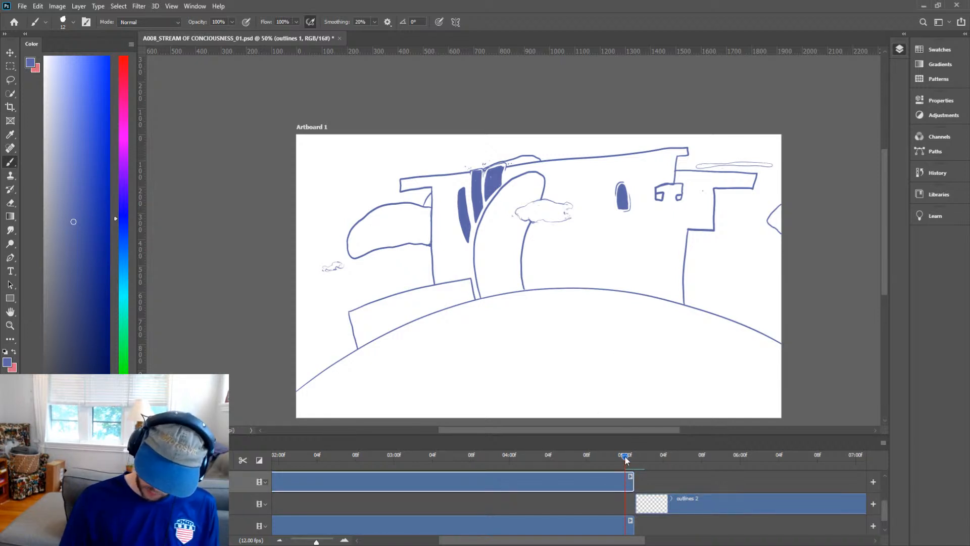
{"action": "left_click_drag", "start_coordinate": [625, 458], "coordinate": [635, 459]}
{"action": "left_click", "coordinate": [646, 509]}
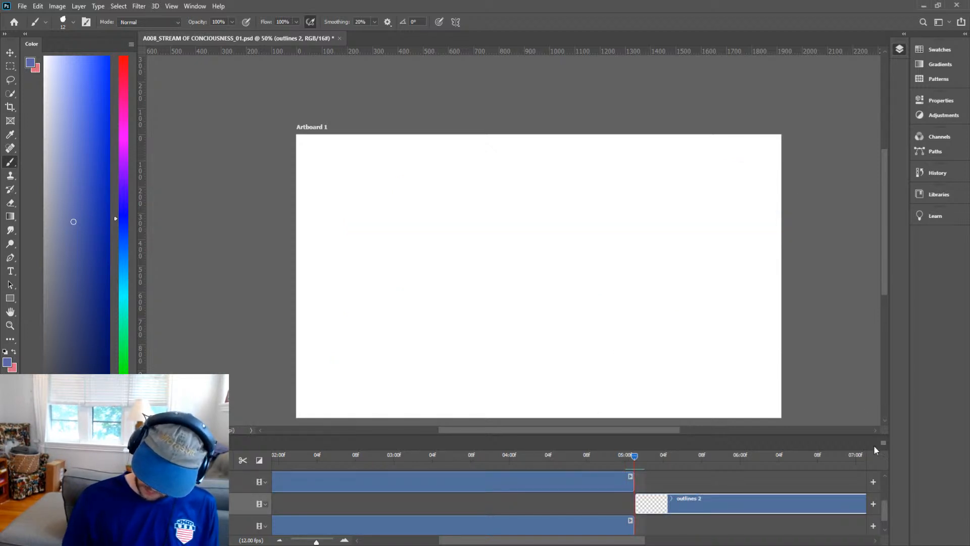
{"action": "left_click", "coordinate": [915, 351]}
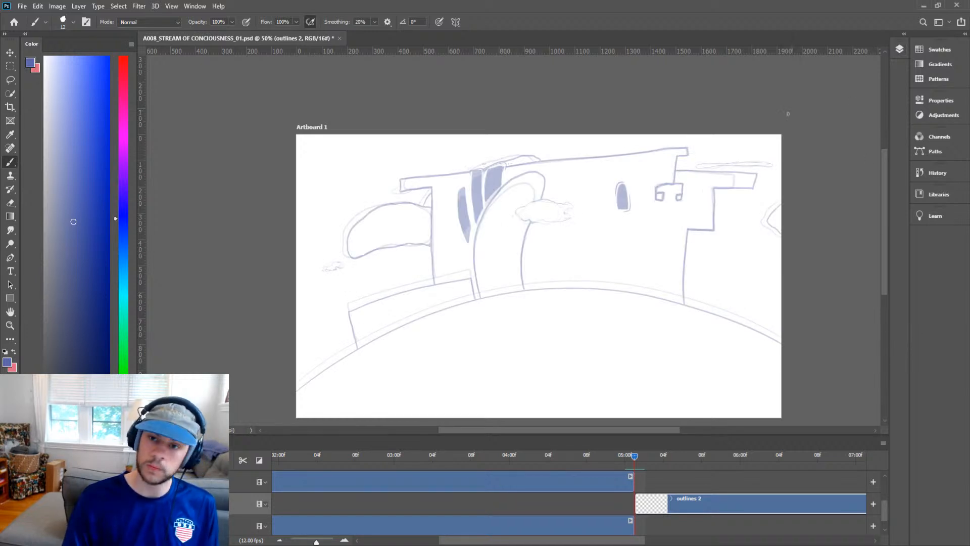
Ink the hill's curved ground line across the frame on the outlines 2 layer.
{"action": "key", "text": "space"}
{"action": "mouse_move", "coordinate": [662, 262]}
{"action": "left_mouse_down"}
{"action": "mouse_move", "coordinate": [644, 225]}
{"action": "mouse_move", "coordinate": [629, 230]}
{"action": "left_mouse_up"}
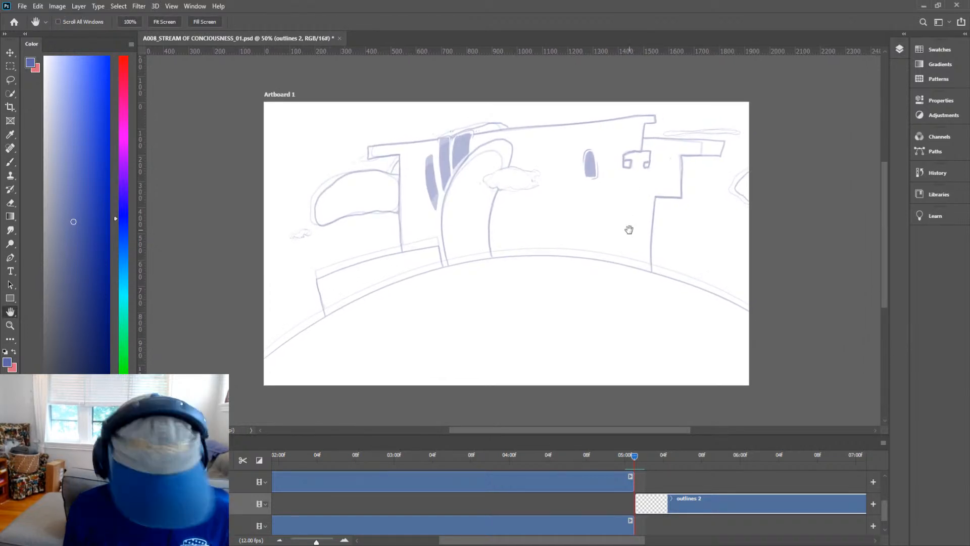
{"action": "key", "text": "b"}
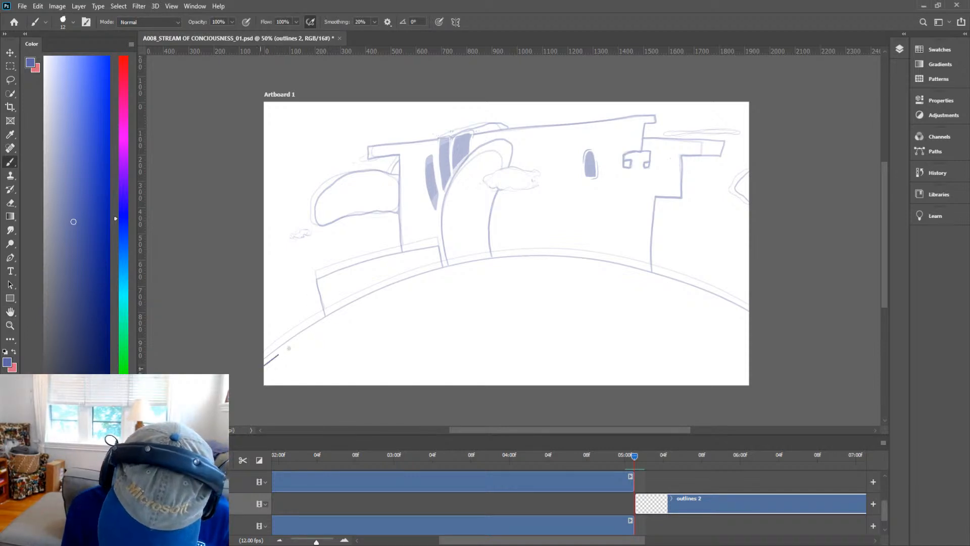
{"action": "mouse_move", "coordinate": [289, 348]}
{"action": "left_mouse_down"}
{"action": "mouse_move", "coordinate": [462, 272]}
{"action": "mouse_move", "coordinate": [815, 353]}
{"action": "left_mouse_up"}
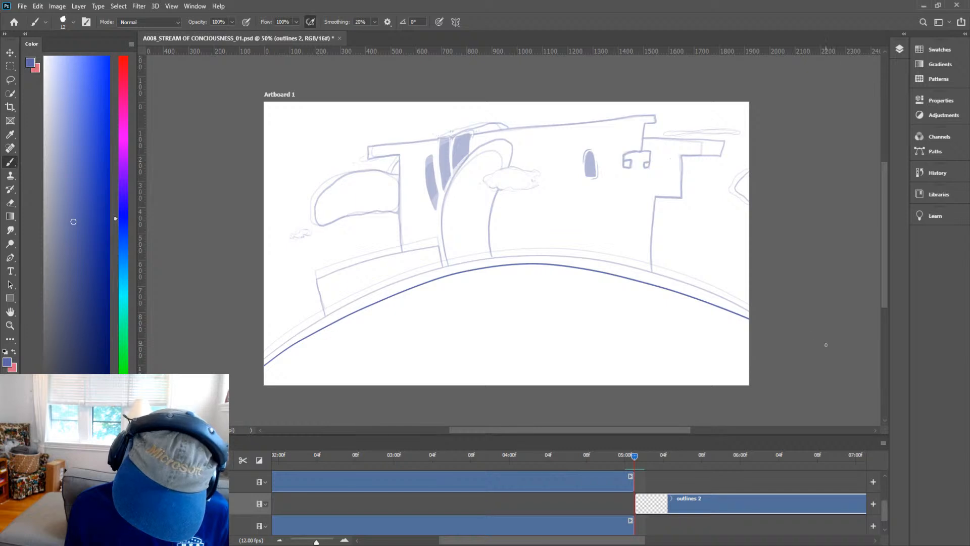
Ink the curved central tower's outline rising from the hill line.
{"action": "key", "text": "z"}
{"action": "left_click", "coordinate": [547, 205]}
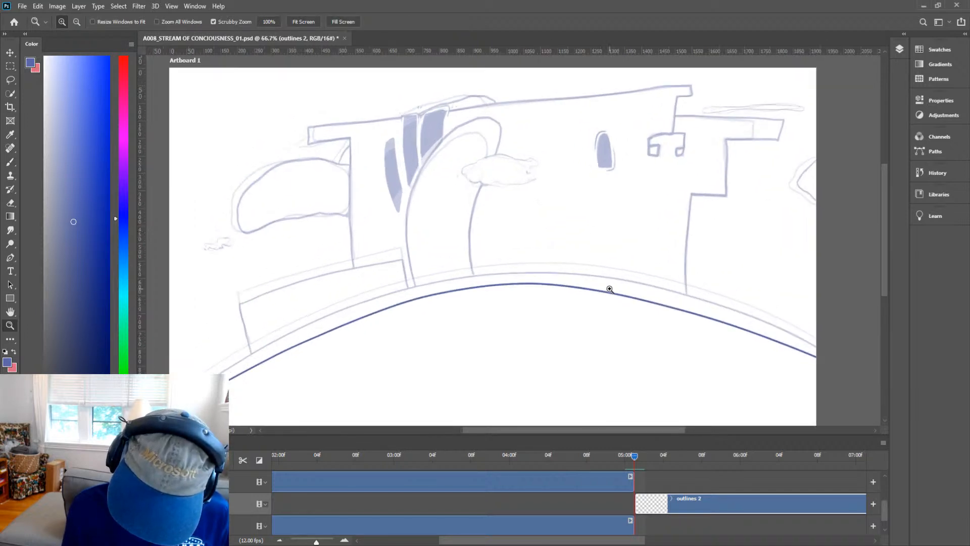
{"action": "key", "text": "b"}
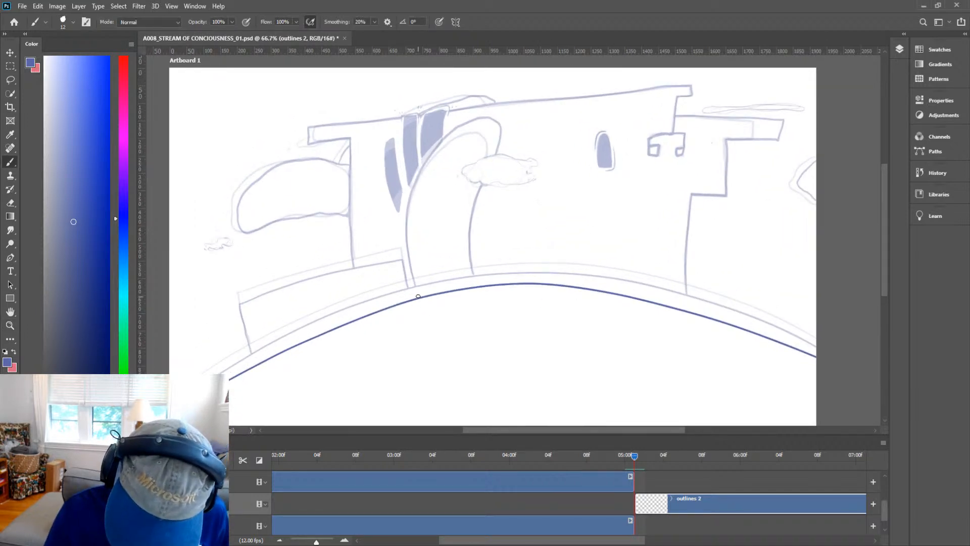
{"action": "mouse_move", "coordinate": [412, 276]}
{"action": "left_mouse_down"}
{"action": "mouse_move", "coordinate": [410, 203]}
{"action": "mouse_move", "coordinate": [429, 159]}
{"action": "mouse_move", "coordinate": [457, 122]}
{"action": "mouse_move", "coordinate": [503, 103]}
{"action": "mouse_move", "coordinate": [511, 126]}
{"action": "mouse_move", "coordinate": [484, 173]}
{"action": "mouse_move", "coordinate": [468, 237]}
{"action": "mouse_move", "coordinate": [478, 290]}
{"action": "left_mouse_up"}
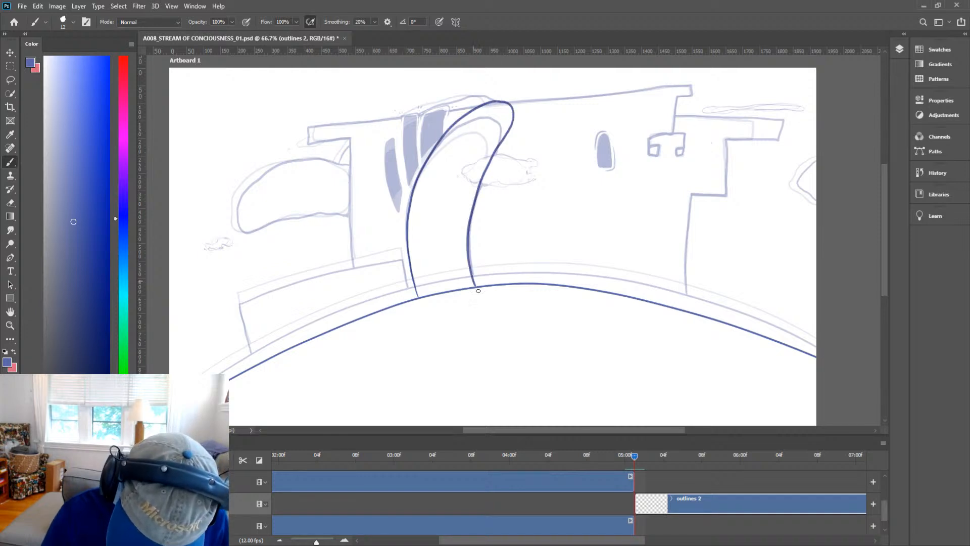
Erase the stray overlap where the tower's right side meets the hill line.
{"action": "key", "text": "e"}
{"action": "scroll", "coordinate": [493, 271], "scroll_direction": "up", "scroll_amount": 5}
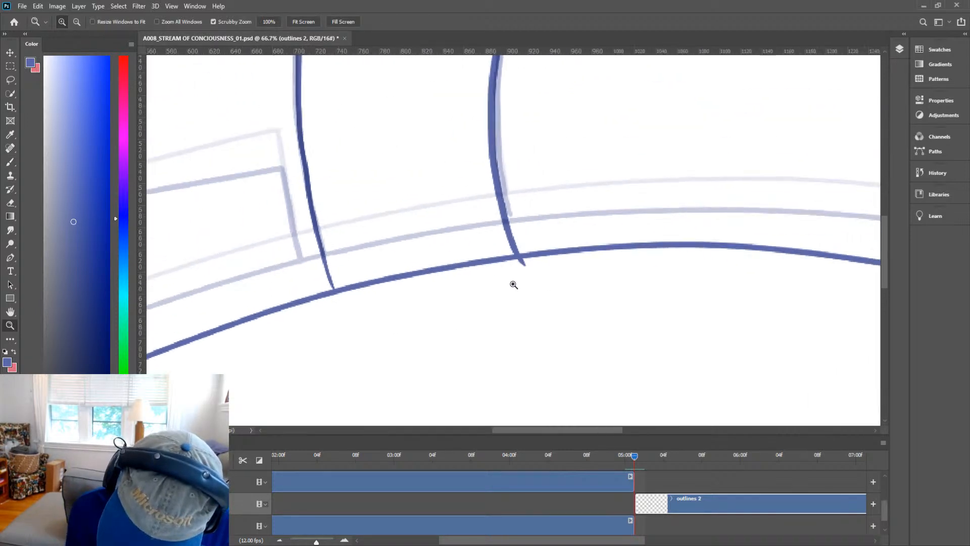
{"action": "mouse_move", "coordinate": [514, 271]}
{"action": "left_mouse_down"}
{"action": "mouse_move", "coordinate": [538, 262]}
{"action": "mouse_move", "coordinate": [509, 259]}
{"action": "left_mouse_up"}
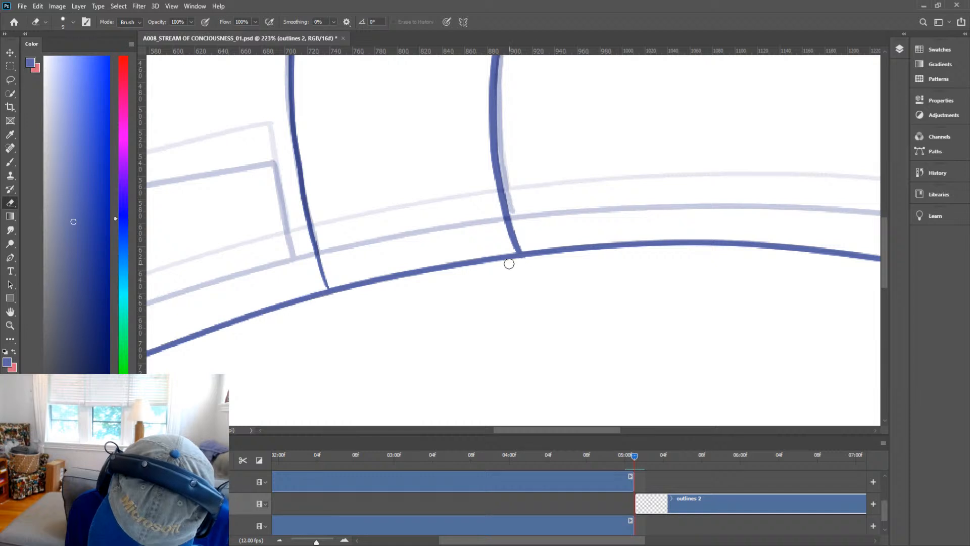
{"action": "key", "text": "z"}
{"action": "left_click_drag", "start_coordinate": [589, 244], "coordinate": [499, 293]}
Ink the low front wall's two sides and its top edge on the left.
{"action": "key", "text": "h"}
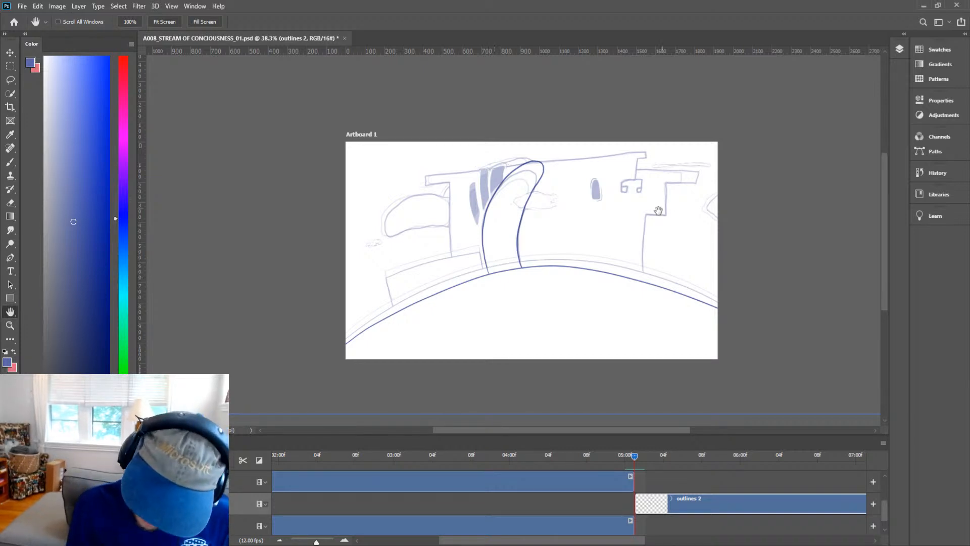
{"action": "key", "text": "z"}
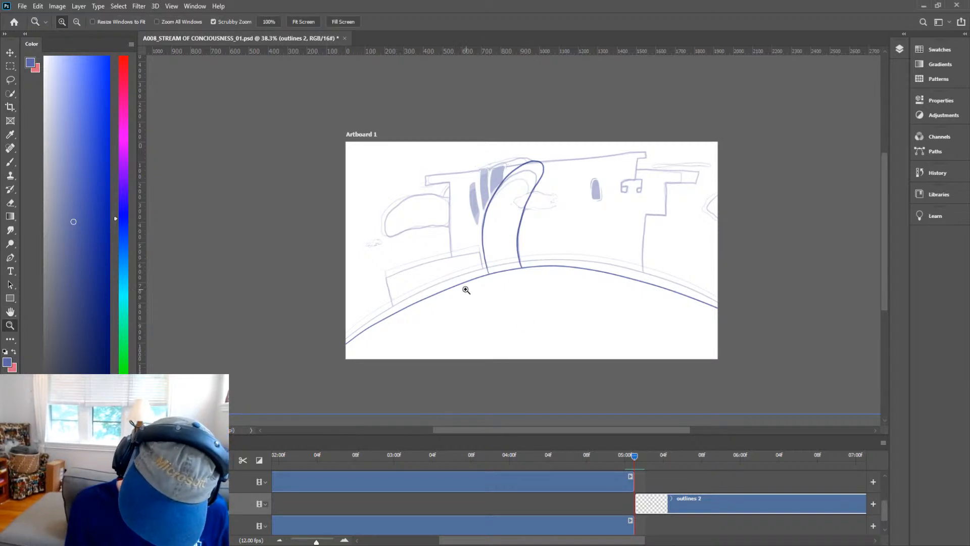
{"action": "left_click_drag", "start_coordinate": [465, 289], "coordinate": [371, 273]}
{"action": "key", "text": "h"}
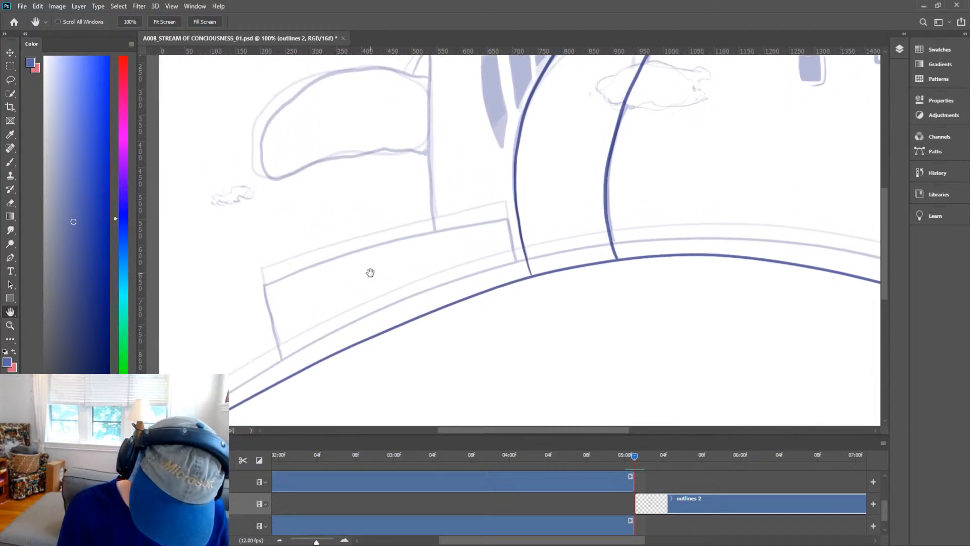
{"action": "key", "text": "b"}
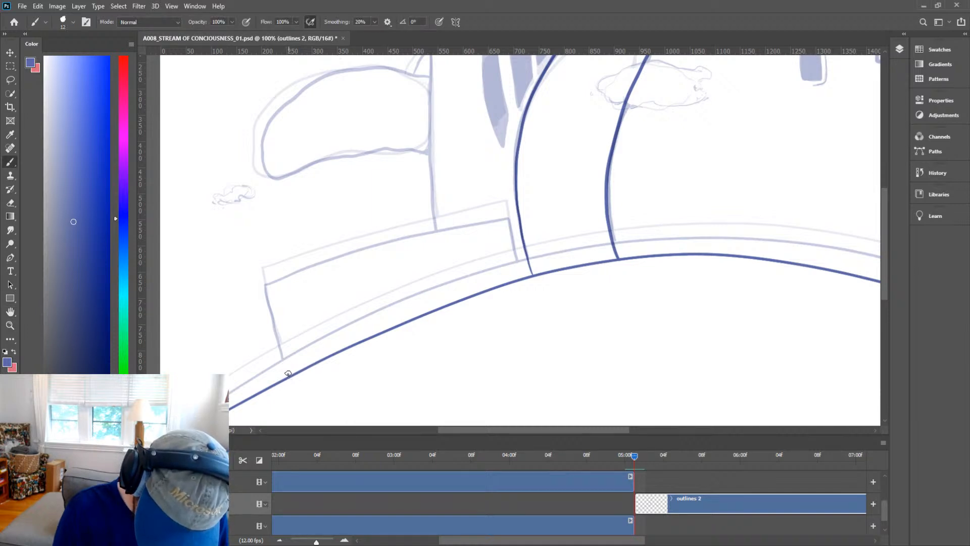
{"action": "left_click_drag", "start_coordinate": [287, 366], "coordinate": [268, 302]}
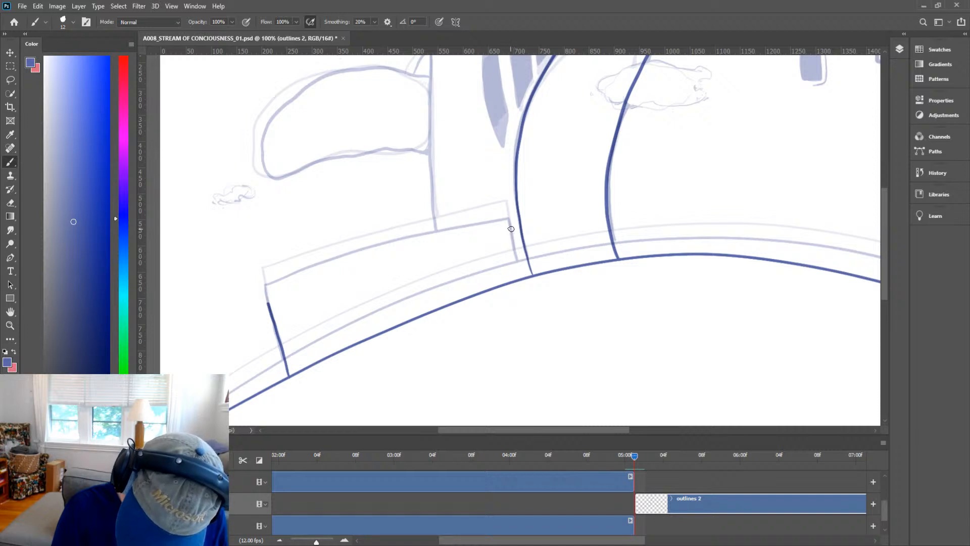
{"action": "left_click_drag", "start_coordinate": [510, 229], "coordinate": [520, 278]}
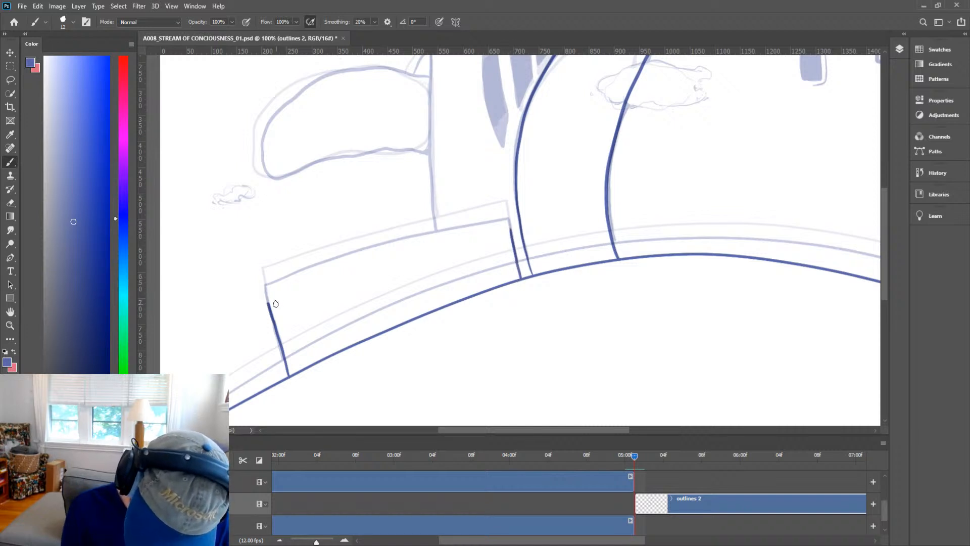
{"action": "left_click_drag", "start_coordinate": [268, 304], "coordinate": [511, 229]}
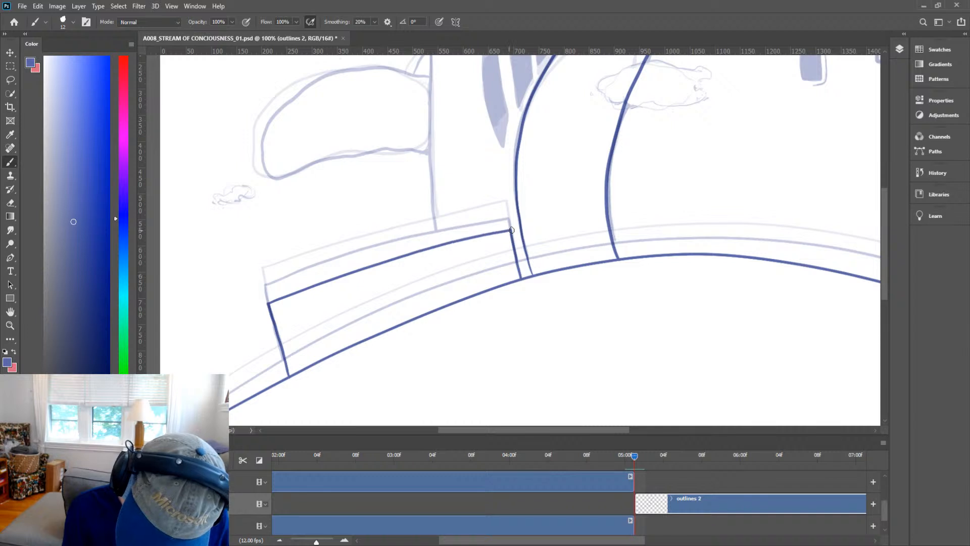
Ink the left tower's side and top cap.
{"action": "left_click_drag", "start_coordinate": [643, 199], "coordinate": [669, 295]}
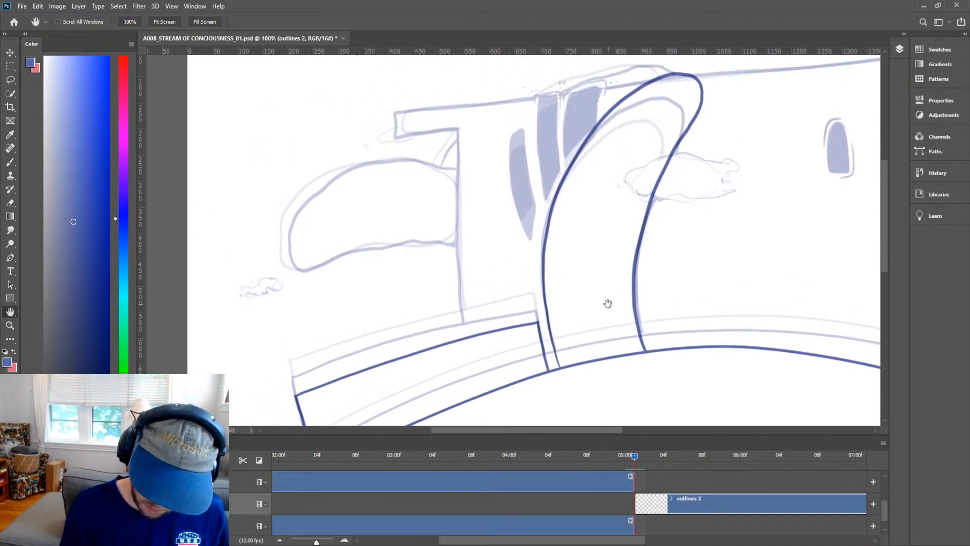
{"action": "mouse_move", "coordinate": [465, 337]}
{"action": "left_mouse_down"}
{"action": "mouse_move", "coordinate": [453, 128]}
{"action": "mouse_move", "coordinate": [401, 174]}
{"action": "mouse_move", "coordinate": [386, 226]}
{"action": "mouse_move", "coordinate": [323, 236]}
{"action": "mouse_move", "coordinate": [324, 214]}
{"action": "mouse_move", "coordinate": [438, 193]}
{"action": "left_mouse_up"}
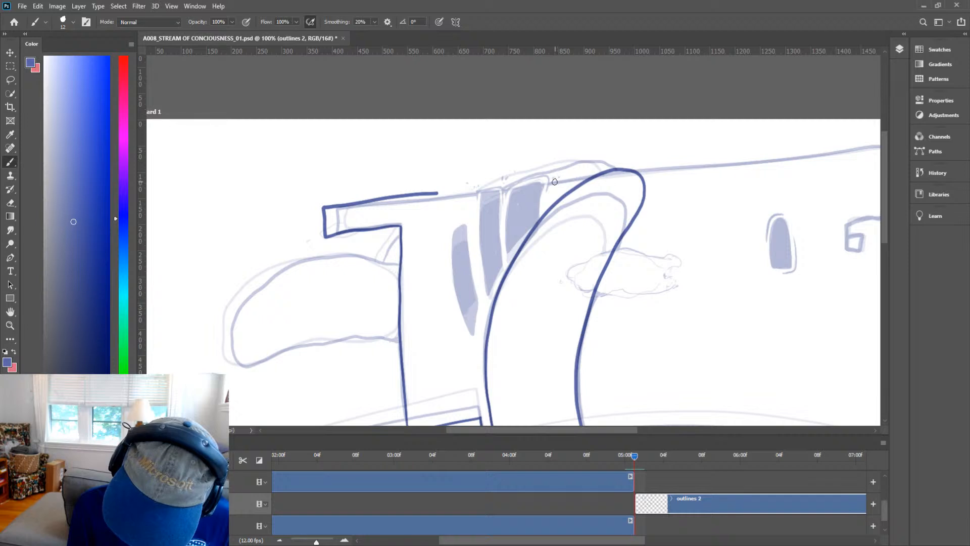
Ink the long roofline across to the battlement corner, redrawing it once.
{"action": "left_click_drag", "start_coordinate": [554, 182], "coordinate": [589, 177]}
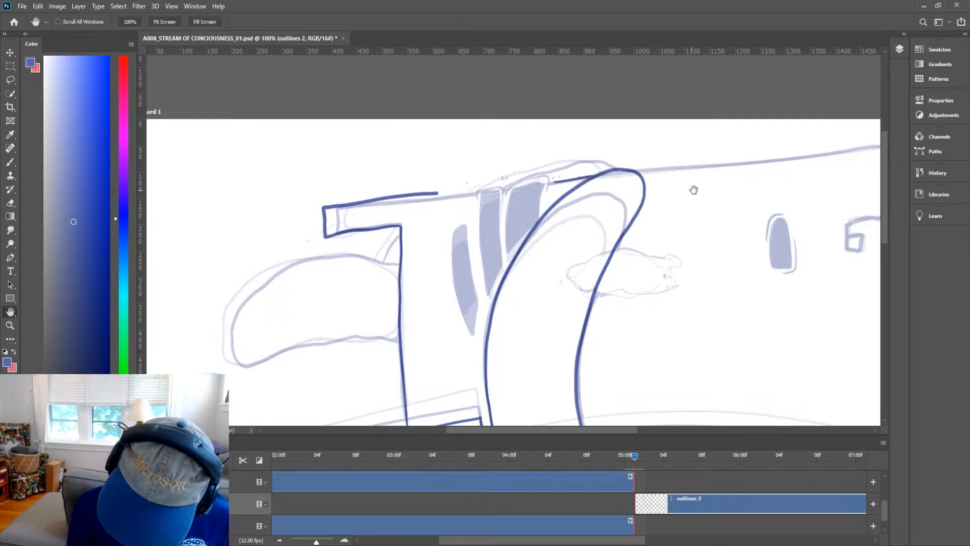
{"action": "mouse_move", "coordinate": [632, 191]}
{"action": "left_mouse_down"}
{"action": "mouse_move", "coordinate": [496, 212]}
{"action": "mouse_move", "coordinate": [430, 202]}
{"action": "left_mouse_up"}
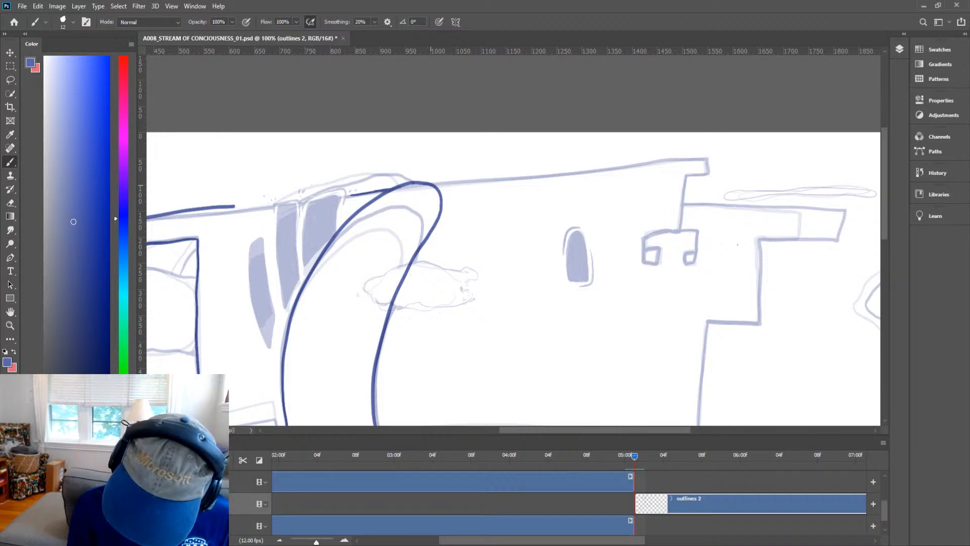
{"action": "left_click_drag", "start_coordinate": [433, 186], "coordinate": [728, 159]}
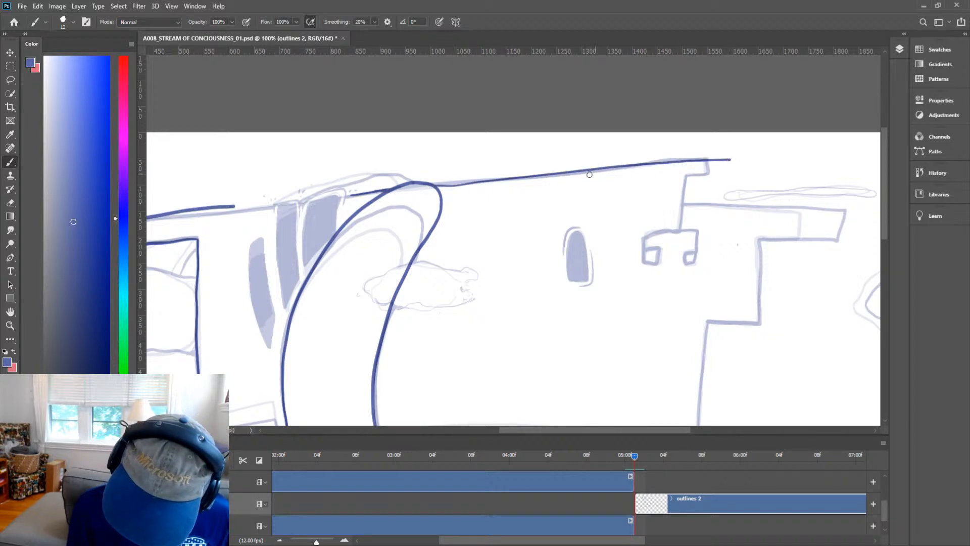
{"action": "key", "text": "ctrl+z"}
{"action": "mouse_move", "coordinate": [433, 186]}
{"action": "left_mouse_down"}
{"action": "mouse_move", "coordinate": [712, 162]}
{"action": "mouse_move", "coordinate": [688, 181]}
{"action": "left_mouse_up"}
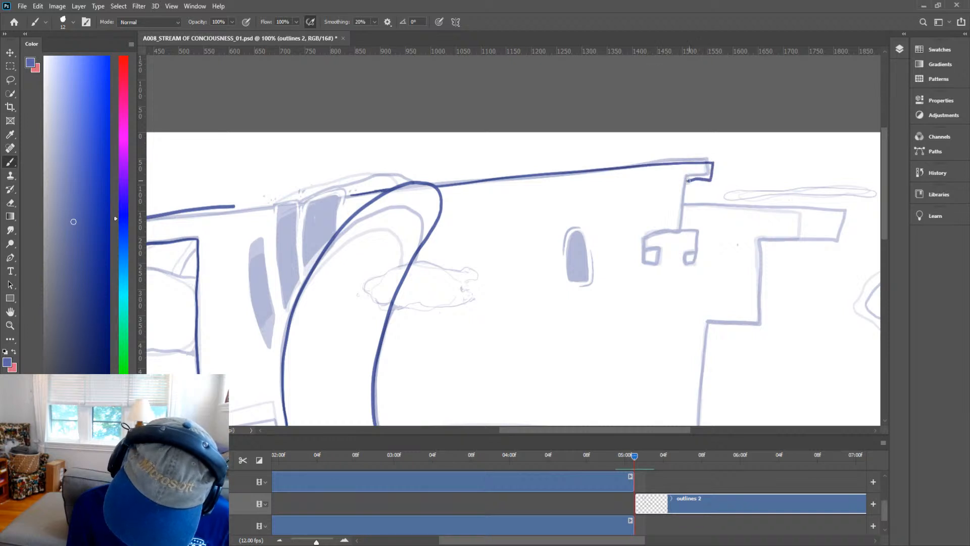
Ink the notched battlement and the ledge line extending to the right.
{"action": "mouse_move", "coordinate": [680, 230]}
{"action": "left_mouse_down"}
{"action": "mouse_move", "coordinate": [646, 232]}
{"action": "mouse_move", "coordinate": [643, 254]}
{"action": "left_mouse_up"}
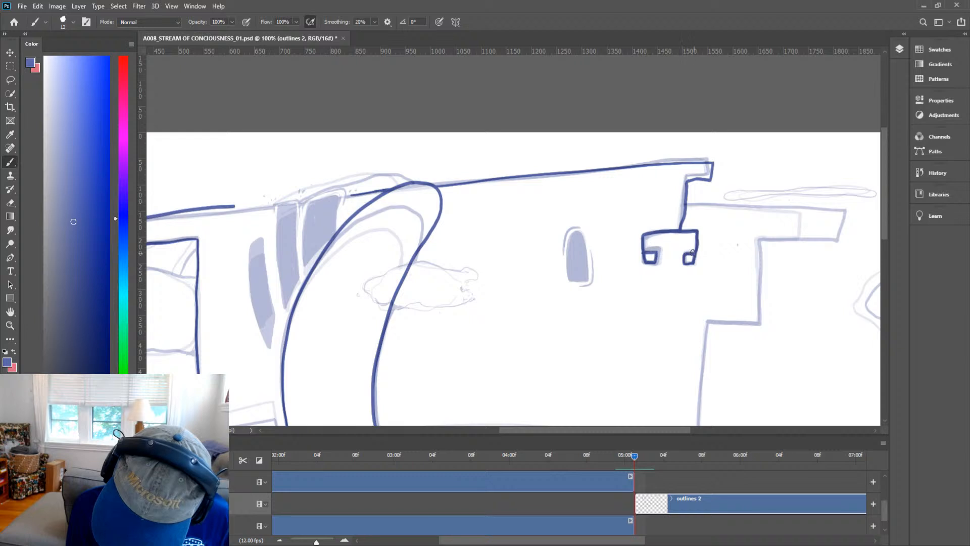
{"action": "left_click_drag", "start_coordinate": [688, 206], "coordinate": [870, 208]}
Ink the right building's stepped outline down toward the hill.
{"action": "key", "text": "h"}
{"action": "left_click_drag", "start_coordinate": [802, 272], "coordinate": [594, 274]}
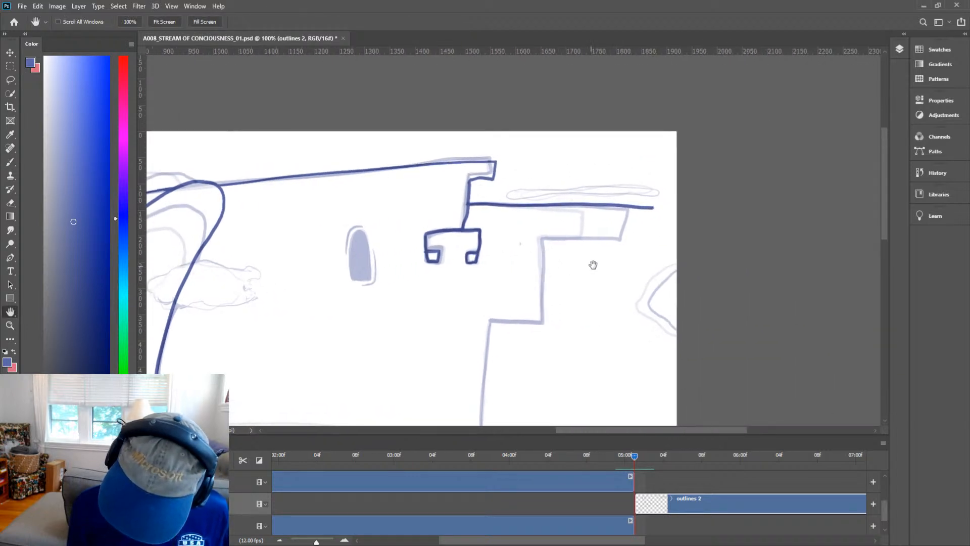
{"action": "key", "text": "b"}
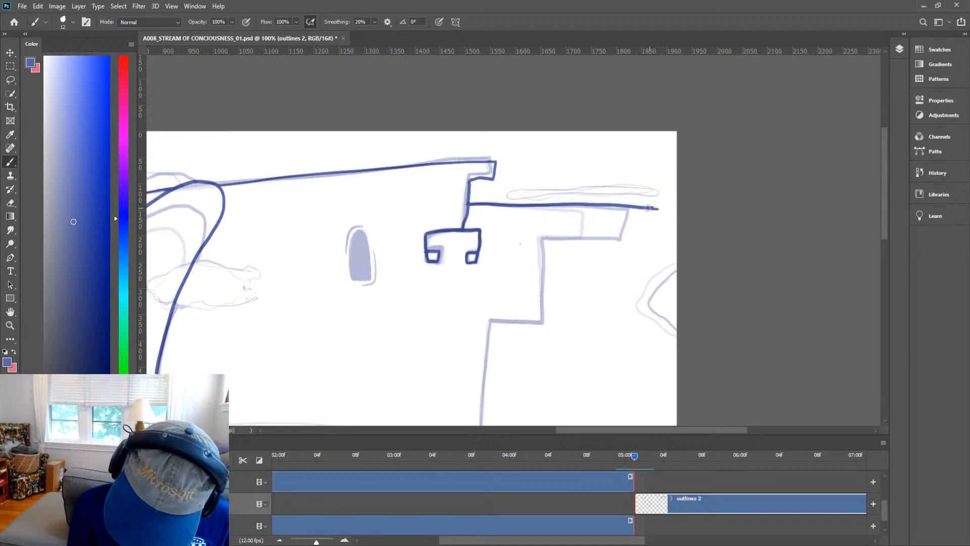
{"action": "mouse_move", "coordinate": [659, 211]}
{"action": "left_mouse_down"}
{"action": "mouse_move", "coordinate": [652, 243]}
{"action": "mouse_move", "coordinate": [544, 239]}
{"action": "mouse_move", "coordinate": [544, 324]}
{"action": "mouse_move", "coordinate": [488, 326]}
{"action": "left_mouse_up"}
Ink the right building's vertical wall down to the hill, redrawing the stroke once.
{"action": "key", "text": "h"}
{"action": "left_click_drag", "start_coordinate": [543, 356], "coordinate": [683, 177]}
{"action": "key", "text": "b"}
{"action": "left_click_drag", "start_coordinate": [630, 145], "coordinate": [628, 320]}
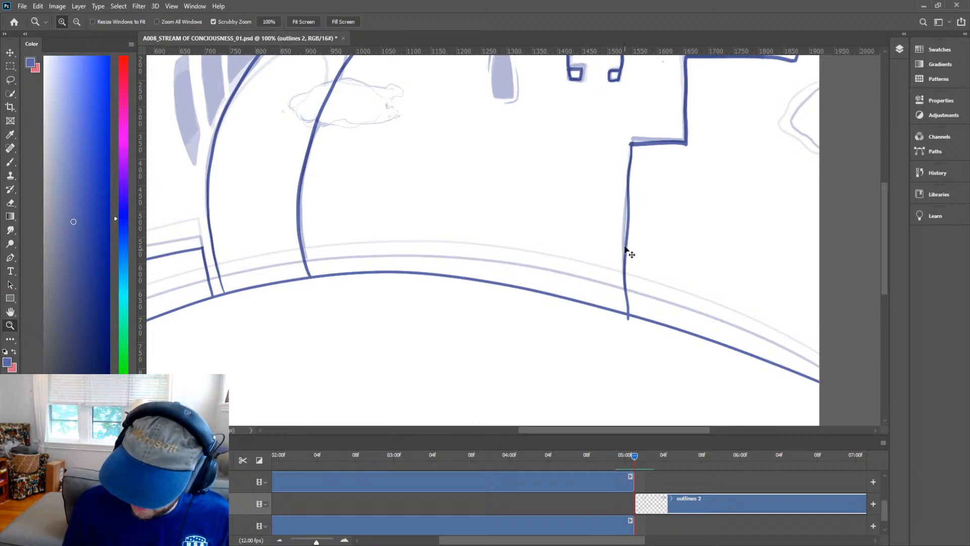
{"action": "key", "text": "ctrl+z"}
{"action": "left_click_drag", "start_coordinate": [631, 145], "coordinate": [627, 313]}
Fill the arched window in the middle of the castle with solid color.
{"action": "key", "text": "ctrl+space"}
{"action": "key", "text": "space"}
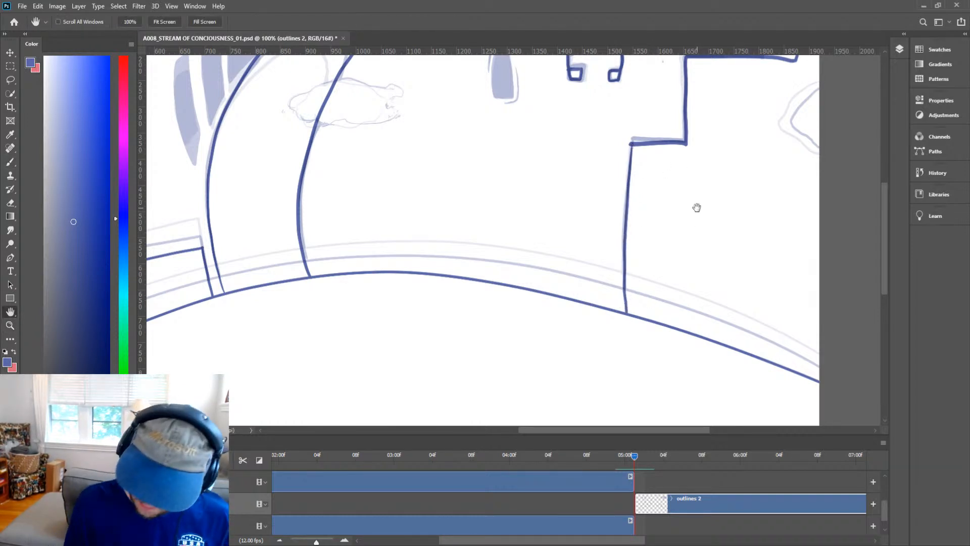
{"action": "left_click_drag", "start_coordinate": [697, 206], "coordinate": [672, 290]}
{"action": "key", "text": "ctrl+space"}
{"action": "left_click_drag", "start_coordinate": [605, 232], "coordinate": [647, 200]}
{"action": "key", "text": "e"}
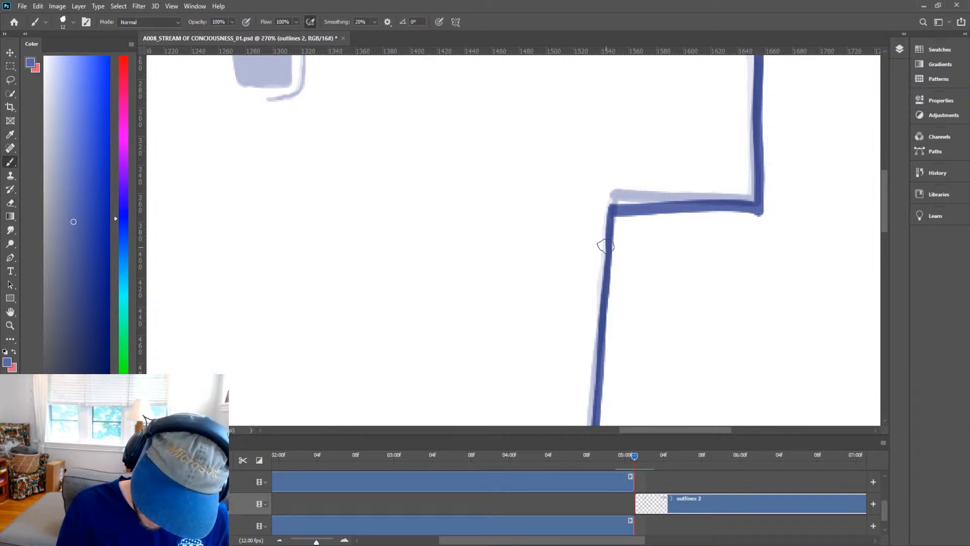
{"action": "key", "text": "z"}
{"action": "left_click_drag", "start_coordinate": [660, 184], "coordinate": [613, 235]}
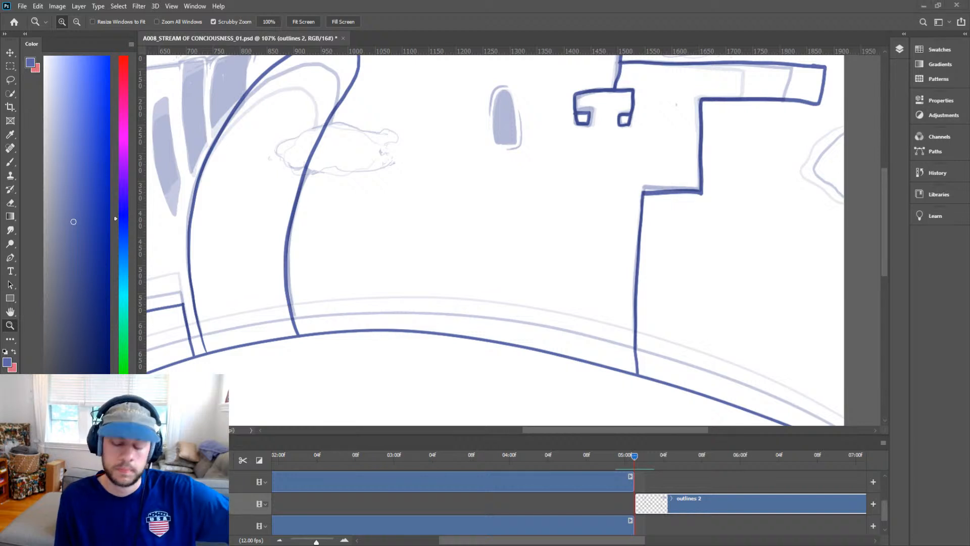
{"action": "left_click", "coordinate": [548, 172]}
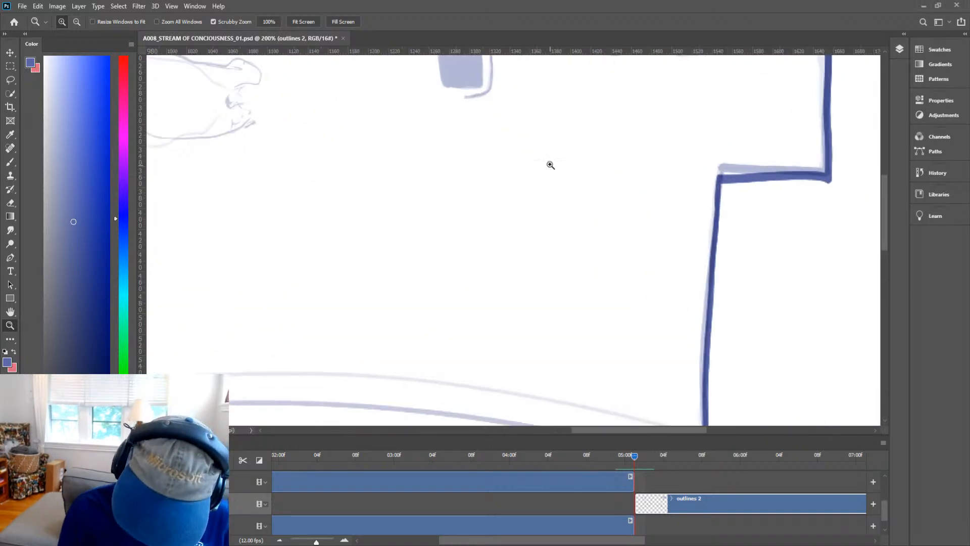
{"action": "key", "text": "h"}
{"action": "left_click_drag", "start_coordinate": [530, 147], "coordinate": [523, 312]}
{"action": "key", "text": "b"}
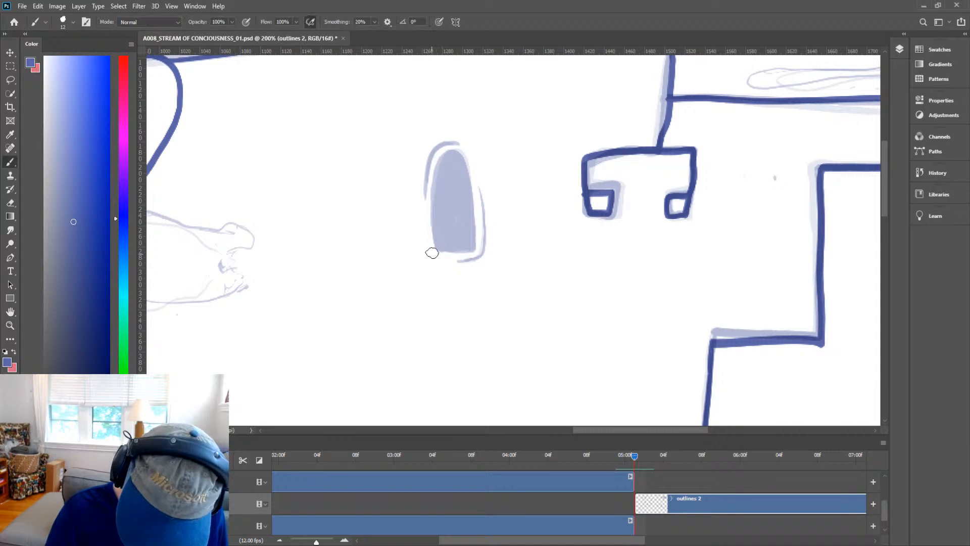
{"action": "mouse_move", "coordinate": [437, 250]}
{"action": "left_mouse_down"}
{"action": "mouse_move", "coordinate": [434, 175]}
{"action": "mouse_move", "coordinate": [452, 154]}
{"action": "mouse_move", "coordinate": [472, 204]}
{"action": "mouse_move", "coordinate": [476, 248]}
{"action": "mouse_move", "coordinate": [440, 250]}
{"action": "mouse_move", "coordinate": [440, 215]}
{"action": "mouse_move", "coordinate": [449, 246]}
{"action": "mouse_move", "coordinate": [470, 249]}
{"action": "mouse_move", "coordinate": [456, 202]}
{"action": "mouse_move", "coordinate": [442, 248]}
{"action": "mouse_move", "coordinate": [442, 175]}
{"action": "mouse_move", "coordinate": [440, 220]}
{"action": "mouse_move", "coordinate": [455, 155]}
{"action": "mouse_move", "coordinate": [466, 236]}
{"action": "mouse_move", "coordinate": [457, 161]}
{"action": "mouse_move", "coordinate": [460, 203]}
{"action": "mouse_move", "coordinate": [441, 212]}
{"action": "mouse_move", "coordinate": [446, 183]}
{"action": "left_mouse_up"}
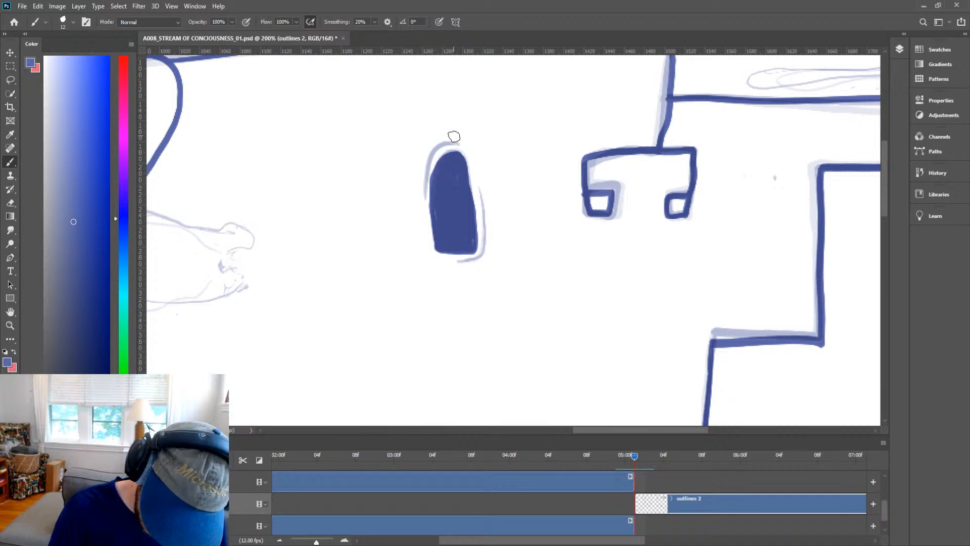
Touch up the top edge of the filled arched window.
{"action": "mouse_move", "coordinate": [466, 143]}
{"action": "left_mouse_down"}
{"action": "mouse_move", "coordinate": [425, 174]}
{"action": "mouse_move", "coordinate": [423, 234]}
{"action": "mouse_move", "coordinate": [477, 254]}
{"action": "mouse_move", "coordinate": [485, 214]}
{"action": "mouse_move", "coordinate": [473, 148]}
{"action": "left_mouse_up"}
{"action": "key", "text": "z"}
{"action": "left_click_drag", "start_coordinate": [589, 242], "coordinate": [564, 295]}
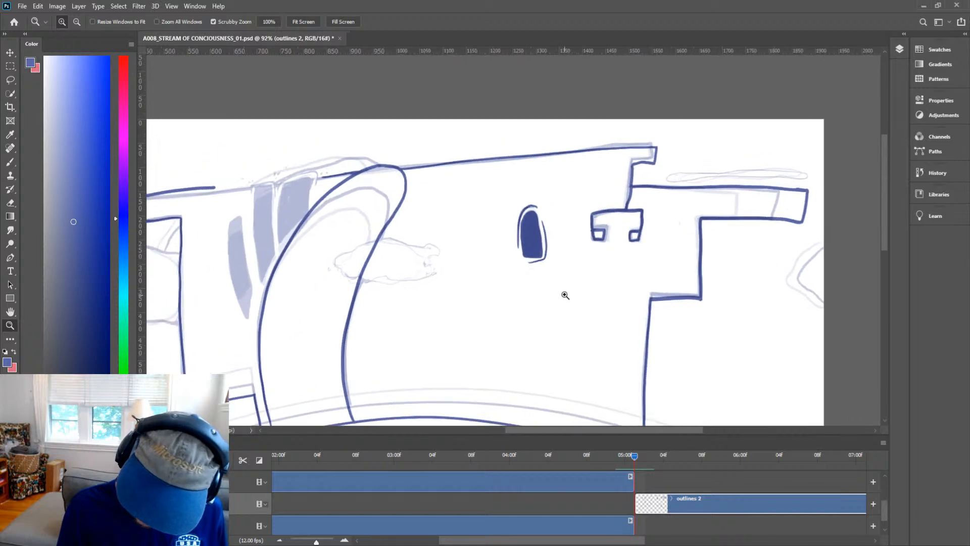
{"action": "left_click_drag", "start_coordinate": [591, 235], "coordinate": [609, 233]}
{"action": "key", "text": "e"}
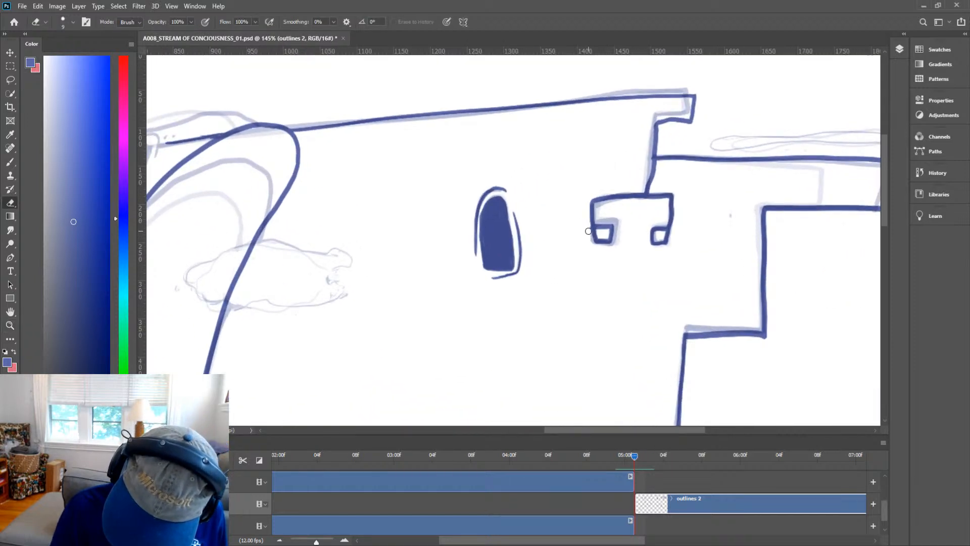
{"action": "key", "text": "b"}
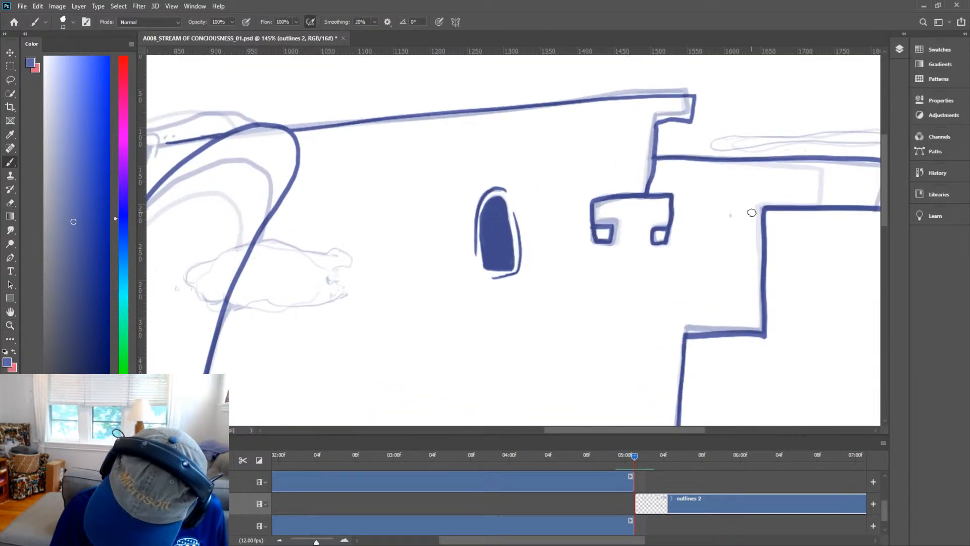
{"action": "left_click_drag", "start_coordinate": [751, 213], "coordinate": [751, 221]}
{"action": "key", "text": "ctrl+z"}
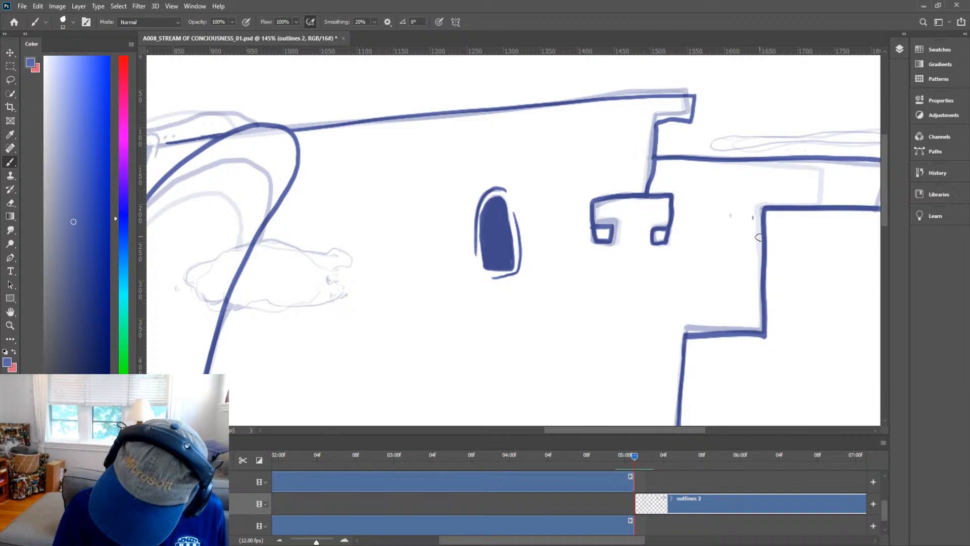
{"action": "key", "text": "z"}
{"action": "left_click_drag", "start_coordinate": [779, 286], "coordinate": [729, 303]}
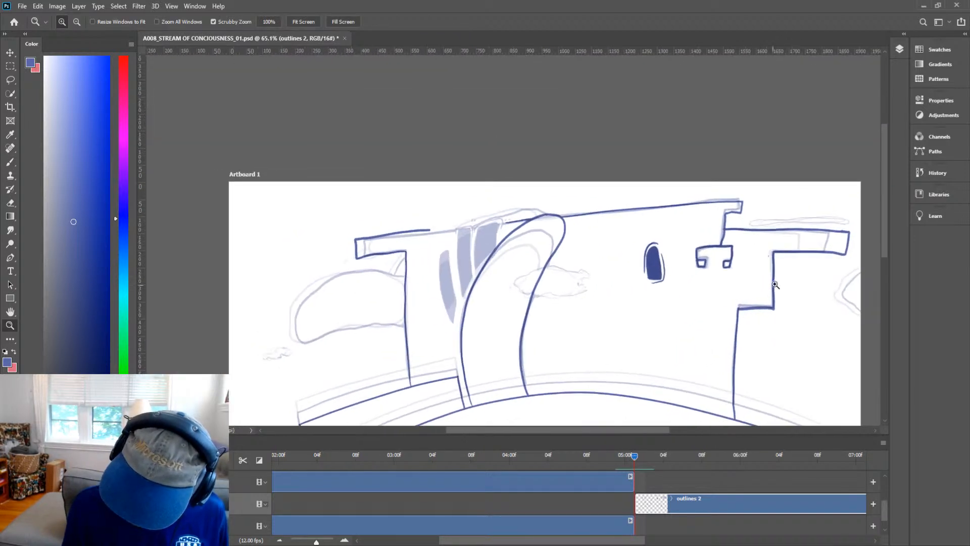
{"action": "left_click_drag", "start_coordinate": [818, 207], "coordinate": [855, 217]}
{"action": "key", "text": "h"}
{"action": "mouse_move", "coordinate": [795, 292]}
{"action": "left_mouse_down"}
{"action": "mouse_move", "coordinate": [659, 299]}
{"action": "mouse_move", "coordinate": [637, 319]}
{"action": "left_mouse_up"}
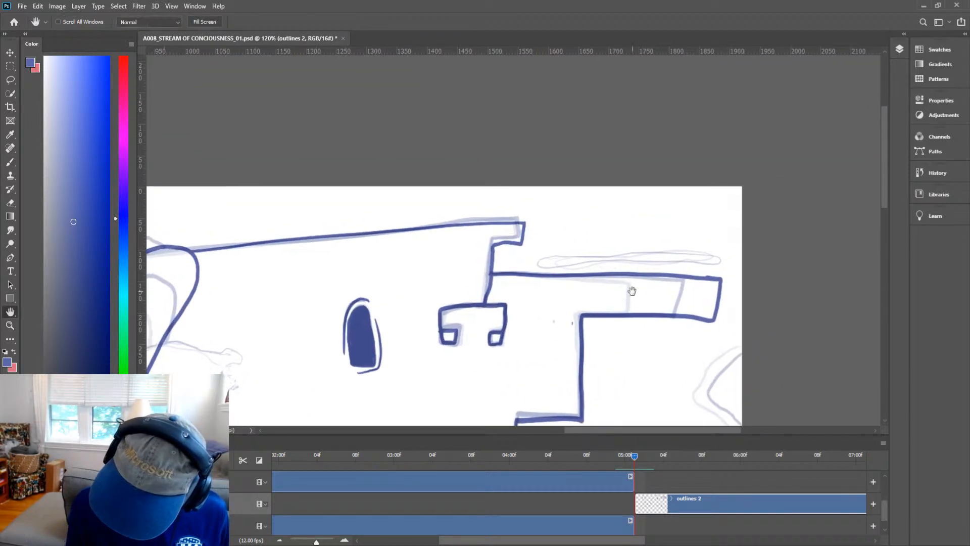
{"action": "key", "text": "b"}
{"action": "mouse_move", "coordinate": [584, 255]}
{"action": "left_mouse_down"}
{"action": "mouse_move", "coordinate": [514, 262]}
{"action": "mouse_move", "coordinate": [747, 263]}
{"action": "mouse_move", "coordinate": [631, 253]}
{"action": "mouse_move", "coordinate": [490, 265]}
{"action": "left_mouse_up"}
{"action": "mouse_move", "coordinate": [756, 328]}
{"action": "left_mouse_down"}
{"action": "mouse_move", "coordinate": [726, 288]}
{"action": "mouse_move", "coordinate": [728, 227]}
{"action": "mouse_move", "coordinate": [667, 232]}
{"action": "mouse_move", "coordinate": [649, 250]}
{"action": "mouse_move", "coordinate": [635, 284]}
{"action": "mouse_move", "coordinate": [649, 265]}
{"action": "mouse_move", "coordinate": [663, 309]}
{"action": "left_mouse_up"}
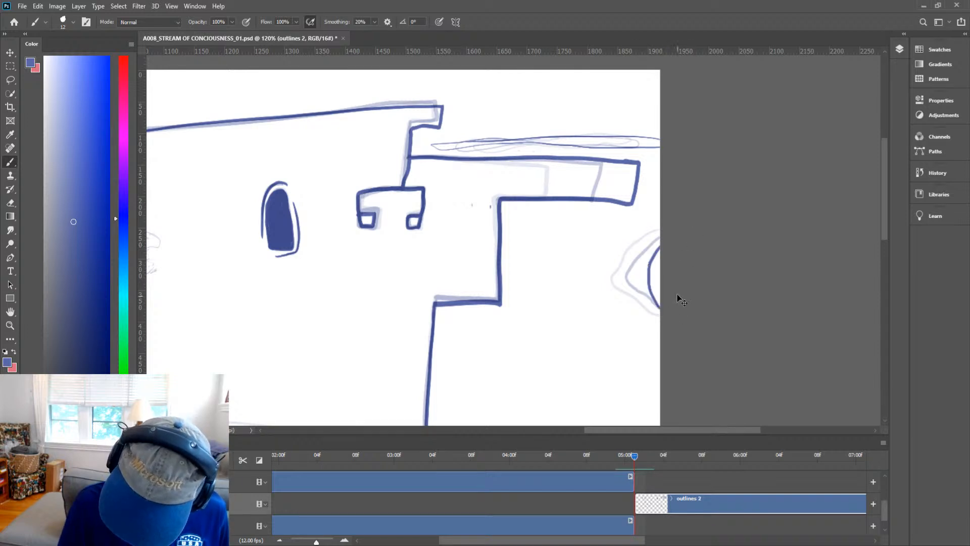
{"action": "key", "text": "ctrl+z"}
{"action": "mouse_move", "coordinate": [668, 237]}
{"action": "left_mouse_down"}
{"action": "mouse_move", "coordinate": [651, 258]}
{"action": "mouse_move", "coordinate": [675, 331]}
{"action": "mouse_move", "coordinate": [640, 274]}
{"action": "mouse_move", "coordinate": [662, 242]}
{"action": "mouse_move", "coordinate": [645, 292]}
{"action": "mouse_move", "coordinate": [735, 304]}
{"action": "left_mouse_up"}
{"action": "key", "text": "ctrl+z"}
Ink the outline of the slanted shaded pillar on the left tower.
{"action": "key", "text": "ctrl+space"}
{"action": "key", "text": "space"}
{"action": "key", "text": "ctrl+space"}
{"action": "left_click_drag", "start_coordinate": [559, 208], "coordinate": [580, 167]}
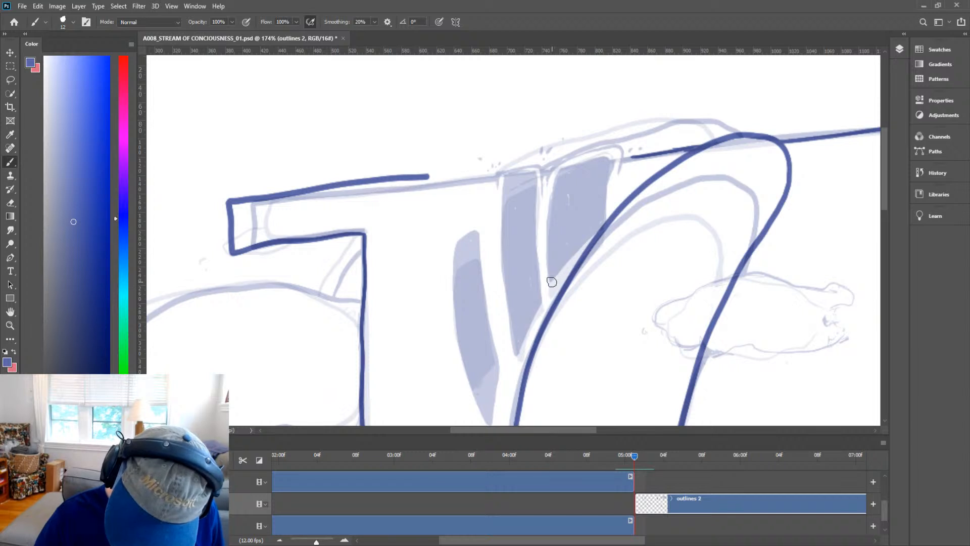
{"action": "mouse_move", "coordinate": [550, 281]}
{"action": "left_mouse_down"}
{"action": "mouse_move", "coordinate": [602, 215]}
{"action": "mouse_move", "coordinate": [610, 151]}
{"action": "mouse_move", "coordinate": [554, 174]}
{"action": "mouse_move", "coordinate": [550, 280]}
{"action": "left_mouse_up"}
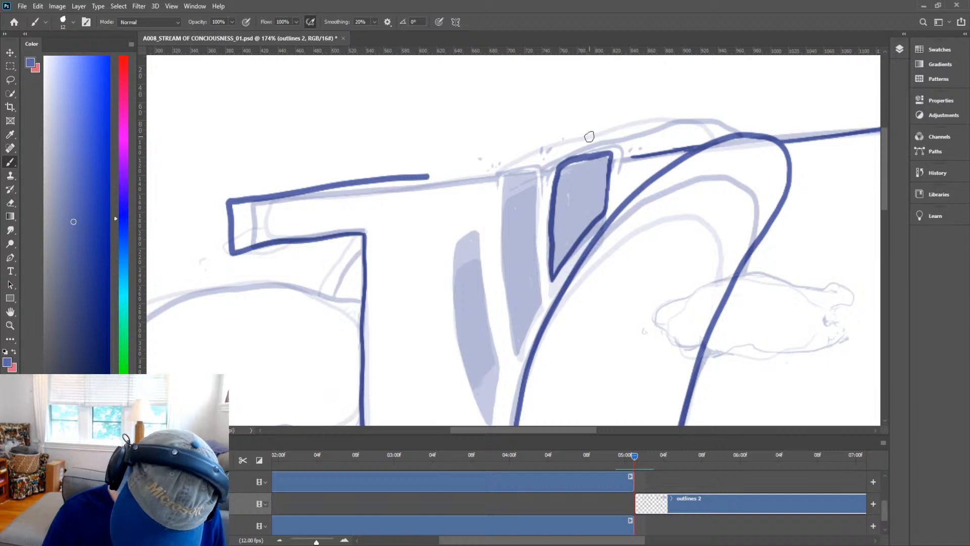
Try to ink a cap line across the pillar's top.
{"action": "mouse_move", "coordinate": [616, 161]}
{"action": "left_mouse_down"}
{"action": "mouse_move", "coordinate": [619, 174]}
{"action": "mouse_move", "coordinate": [598, 141]}
{"action": "mouse_move", "coordinate": [551, 156]}
{"action": "left_mouse_up"}
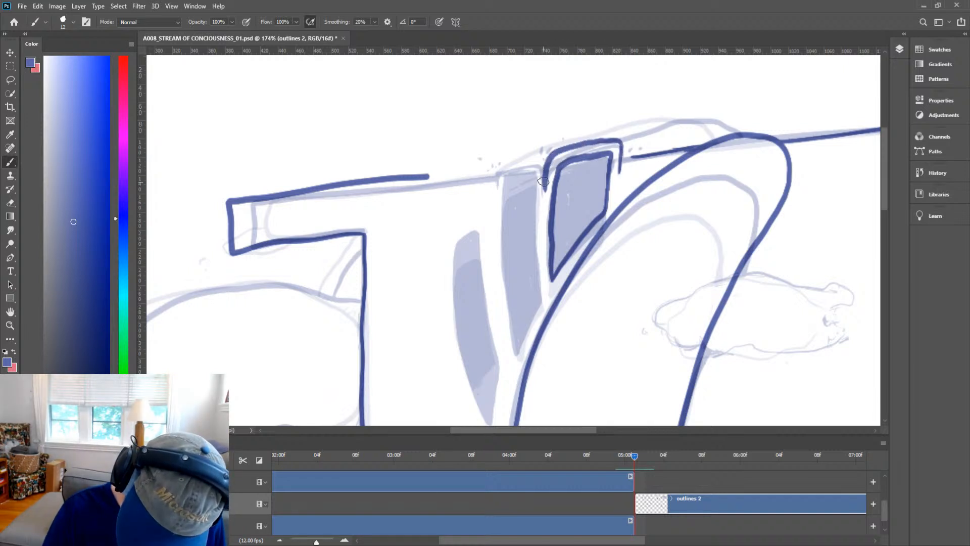
{"action": "left_click_drag", "start_coordinate": [545, 191], "coordinate": [551, 151]}
{"action": "key", "text": "ctrl+z"}
{"action": "key", "text": "ctrl+z"}
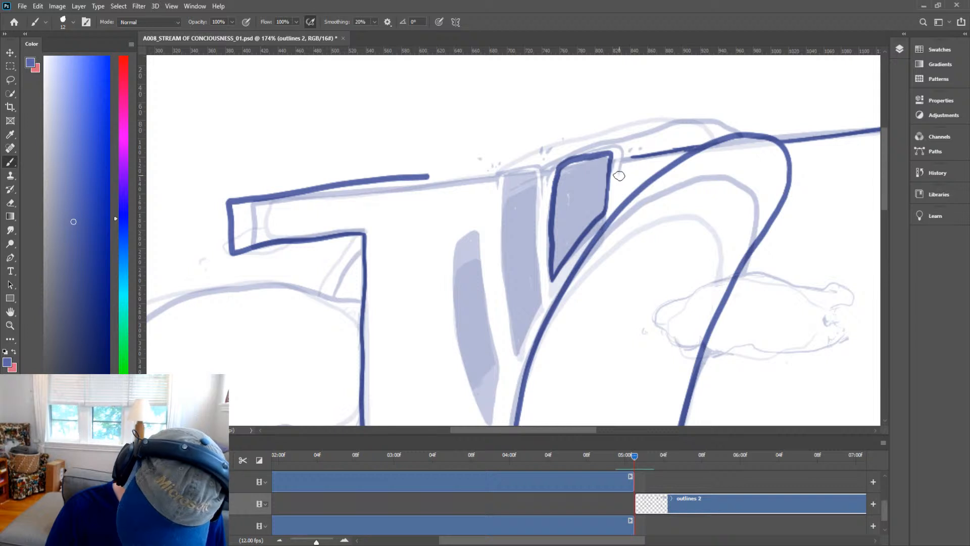
Ink the boxed caps over the tops of both slanted pillars.
{"action": "mouse_move", "coordinate": [617, 182]}
{"action": "left_mouse_down"}
{"action": "mouse_move", "coordinate": [620, 141]}
{"action": "mouse_move", "coordinate": [610, 141]}
{"action": "left_mouse_up"}
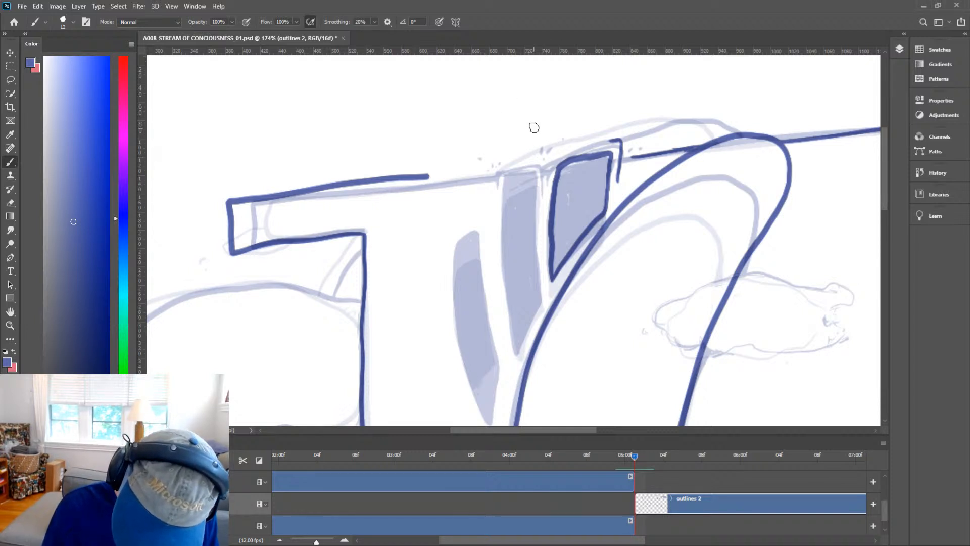
{"action": "mouse_move", "coordinate": [544, 198]}
{"action": "left_mouse_down"}
{"action": "mouse_move", "coordinate": [545, 167]}
{"action": "mouse_move", "coordinate": [620, 140]}
{"action": "left_mouse_up"}
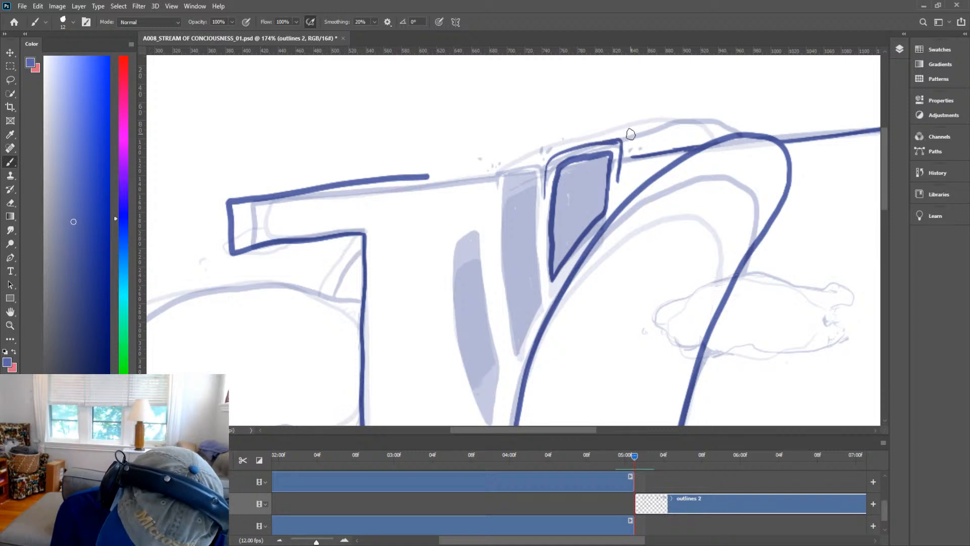
{"action": "mouse_move", "coordinate": [540, 191]}
{"action": "left_mouse_down"}
{"action": "mouse_move", "coordinate": [540, 223]}
{"action": "mouse_move", "coordinate": [539, 165]}
{"action": "mouse_move", "coordinate": [520, 160]}
{"action": "mouse_move", "coordinate": [496, 172]}
{"action": "mouse_move", "coordinate": [498, 218]}
{"action": "left_mouse_up"}
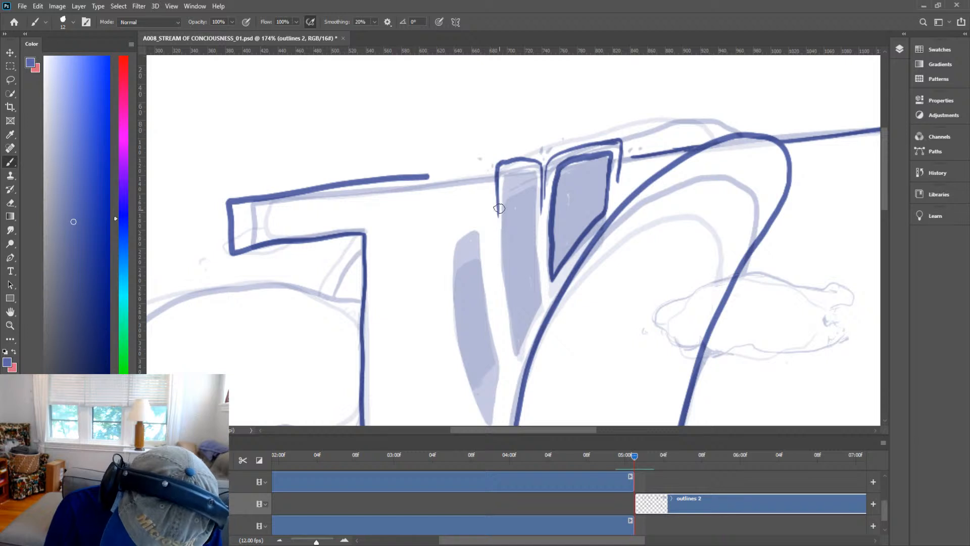
Fill the two slanted pillars on the left tower with solid color.
{"action": "mouse_move", "coordinate": [511, 168]}
{"action": "left_mouse_down"}
{"action": "mouse_move", "coordinate": [535, 172]}
{"action": "mouse_move", "coordinate": [539, 293]}
{"action": "mouse_move", "coordinate": [517, 357]}
{"action": "mouse_move", "coordinate": [508, 166]}
{"action": "mouse_move", "coordinate": [523, 317]}
{"action": "mouse_move", "coordinate": [516, 286]}
{"action": "mouse_move", "coordinate": [532, 255]}
{"action": "mouse_move", "coordinate": [535, 309]}
{"action": "mouse_move", "coordinate": [537, 276]}
{"action": "mouse_move", "coordinate": [516, 352]}
{"action": "mouse_move", "coordinate": [515, 283]}
{"action": "mouse_move", "coordinate": [515, 328]}
{"action": "mouse_move", "coordinate": [524, 282]}
{"action": "mouse_move", "coordinate": [530, 309]}
{"action": "mouse_move", "coordinate": [529, 209]}
{"action": "mouse_move", "coordinate": [515, 239]}
{"action": "left_mouse_up"}
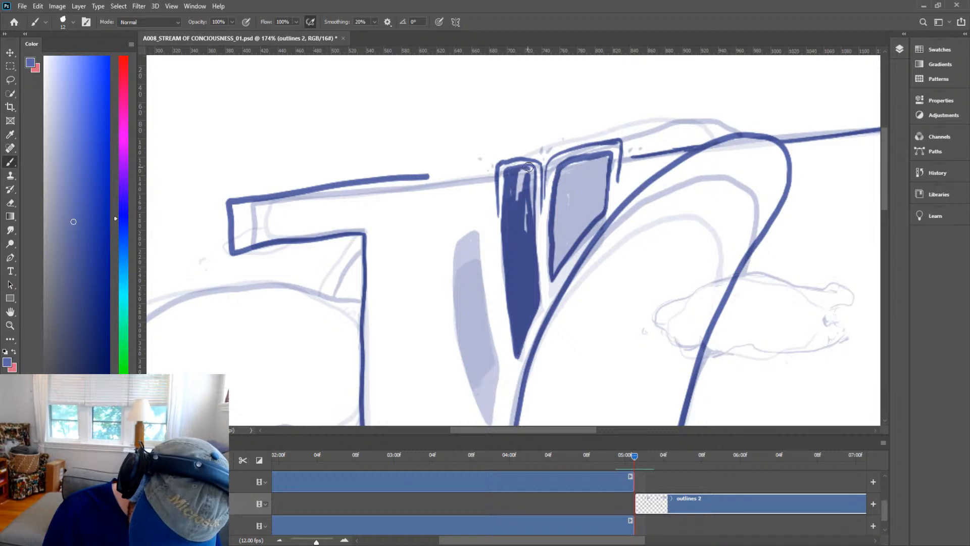
{"action": "mouse_move", "coordinate": [534, 170]}
{"action": "left_mouse_down"}
{"action": "mouse_move", "coordinate": [526, 234]}
{"action": "mouse_move", "coordinate": [513, 202]}
{"action": "mouse_move", "coordinate": [528, 173]}
{"action": "mouse_move", "coordinate": [534, 217]}
{"action": "mouse_move", "coordinate": [531, 175]}
{"action": "left_mouse_up"}
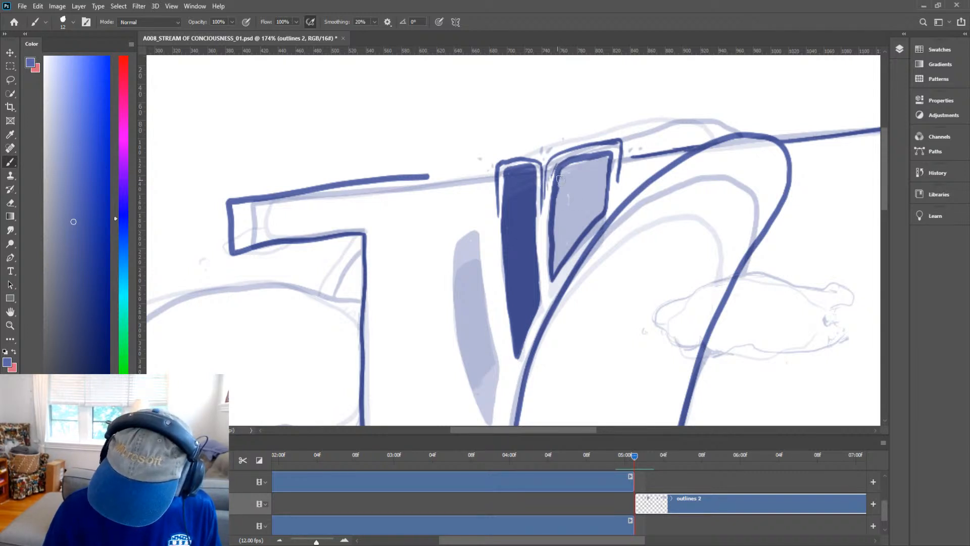
{"action": "mouse_move", "coordinate": [560, 179]}
{"action": "left_mouse_down"}
{"action": "mouse_move", "coordinate": [552, 272]}
{"action": "mouse_move", "coordinate": [575, 229]}
{"action": "mouse_move", "coordinate": [554, 262]}
{"action": "mouse_move", "coordinate": [567, 170]}
{"action": "mouse_move", "coordinate": [558, 171]}
{"action": "mouse_move", "coordinate": [607, 148]}
{"action": "mouse_move", "coordinate": [610, 161]}
{"action": "mouse_move", "coordinate": [609, 148]}
{"action": "mouse_move", "coordinate": [563, 160]}
{"action": "mouse_move", "coordinate": [554, 182]}
{"action": "mouse_move", "coordinate": [560, 191]}
{"action": "mouse_move", "coordinate": [567, 171]}
{"action": "mouse_move", "coordinate": [581, 169]}
{"action": "mouse_move", "coordinate": [585, 187]}
{"action": "mouse_move", "coordinate": [604, 175]}
{"action": "mouse_move", "coordinate": [607, 154]}
{"action": "mouse_move", "coordinate": [597, 178]}
{"action": "left_mouse_up"}
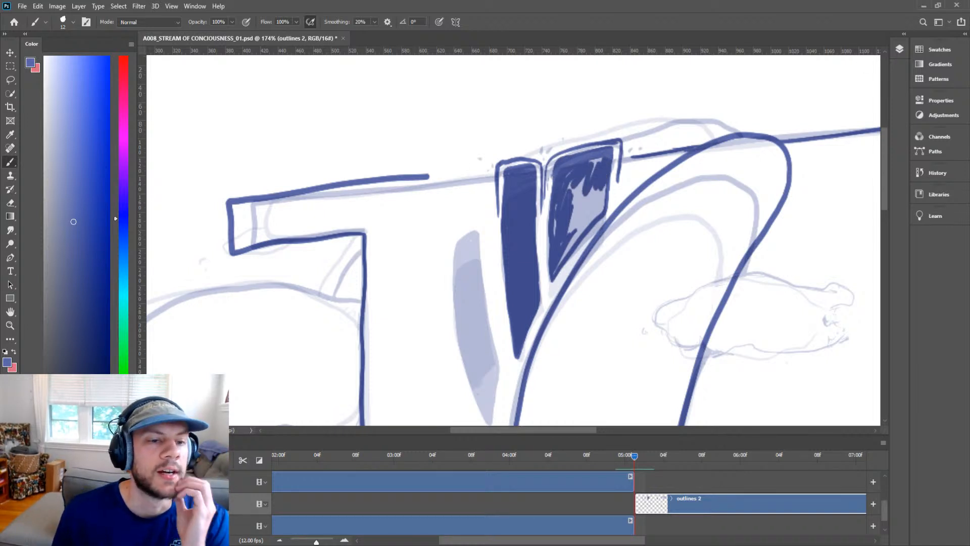
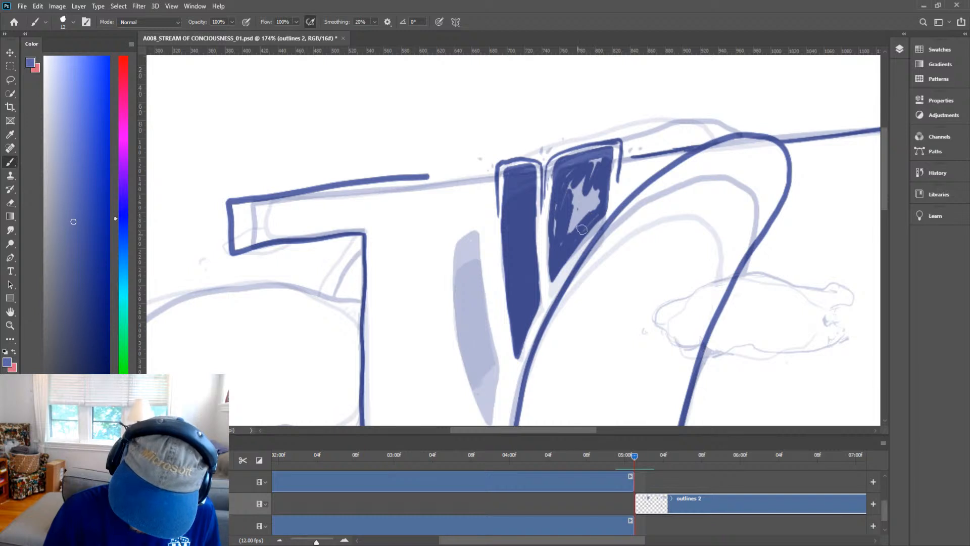
Touch up the right pillar's fill and close the gap in the left tower's top outline.
{"action": "mouse_move", "coordinate": [582, 230]}
{"action": "left_mouse_down"}
{"action": "mouse_move", "coordinate": [596, 185]}
{"action": "mouse_move", "coordinate": [567, 229]}
{"action": "mouse_move", "coordinate": [558, 198]}
{"action": "mouse_move", "coordinate": [556, 245]}
{"action": "mouse_move", "coordinate": [589, 179]}
{"action": "mouse_move", "coordinate": [585, 221]}
{"action": "mouse_move", "coordinate": [597, 202]}
{"action": "mouse_move", "coordinate": [570, 244]}
{"action": "mouse_move", "coordinate": [594, 217]}
{"action": "mouse_move", "coordinate": [600, 168]}
{"action": "mouse_move", "coordinate": [590, 175]}
{"action": "mouse_move", "coordinate": [576, 167]}
{"action": "mouse_move", "coordinate": [596, 160]}
{"action": "mouse_move", "coordinate": [594, 216]}
{"action": "mouse_move", "coordinate": [617, 166]}
{"action": "left_mouse_up"}
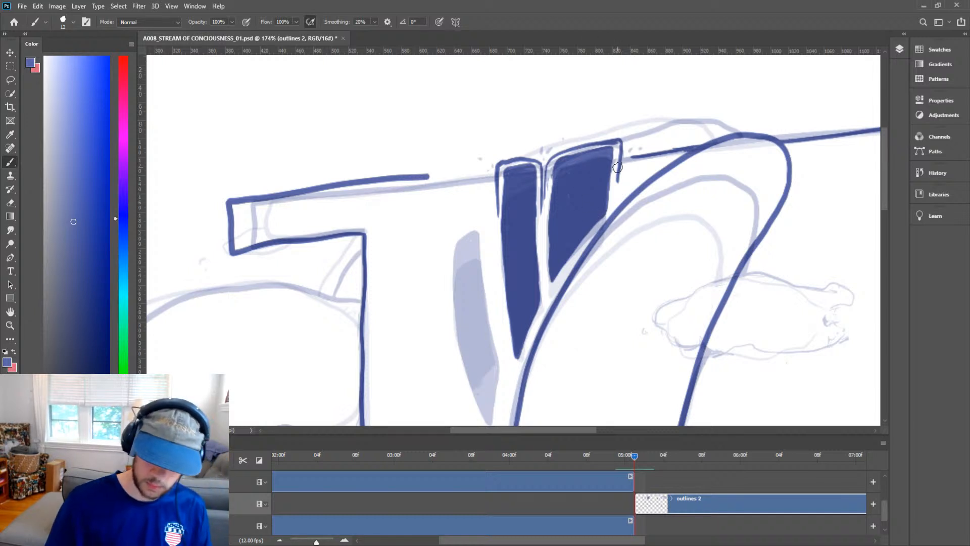
{"action": "key", "text": "h"}
{"action": "left_click_drag", "start_coordinate": [646, 230], "coordinate": [698, 280]}
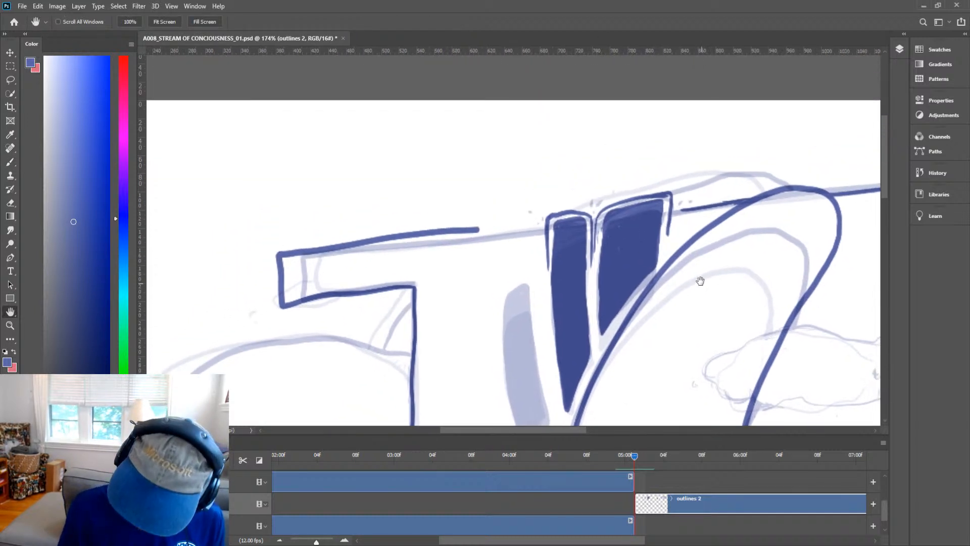
{"action": "key", "text": "b"}
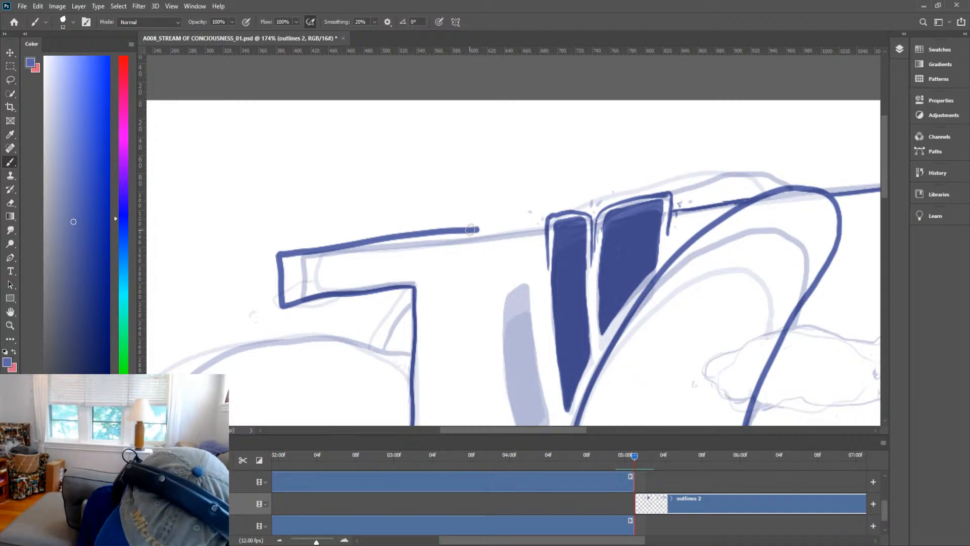
{"action": "mouse_move", "coordinate": [479, 230]}
{"action": "left_mouse_down"}
{"action": "mouse_move", "coordinate": [548, 227]}
{"action": "mouse_move", "coordinate": [454, 231]}
{"action": "left_mouse_up"}
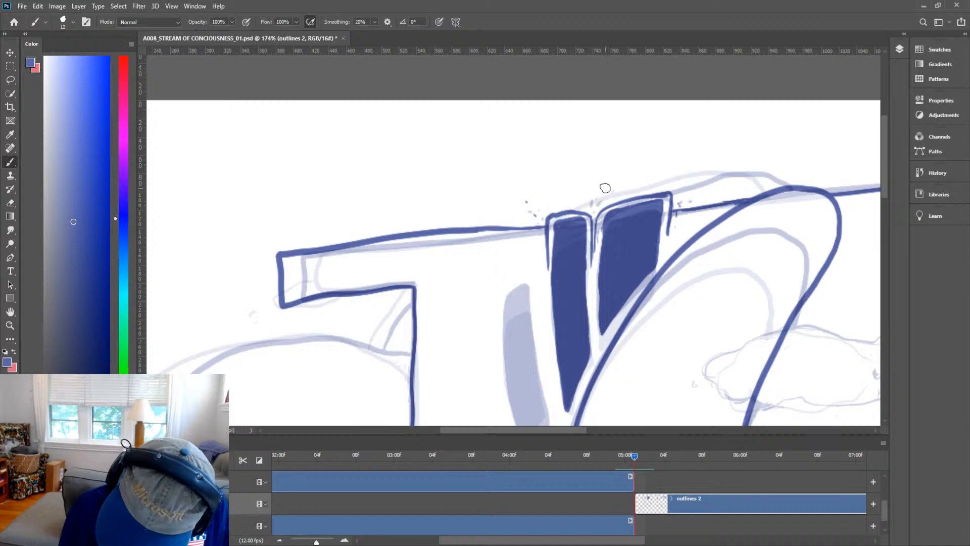
Ink the top curve of the arch and the outline of the rounded side wing on the left tower.
{"action": "key", "text": "ctrl+space"}
{"action": "left_click_drag", "start_coordinate": [703, 251], "coordinate": [682, 279]}
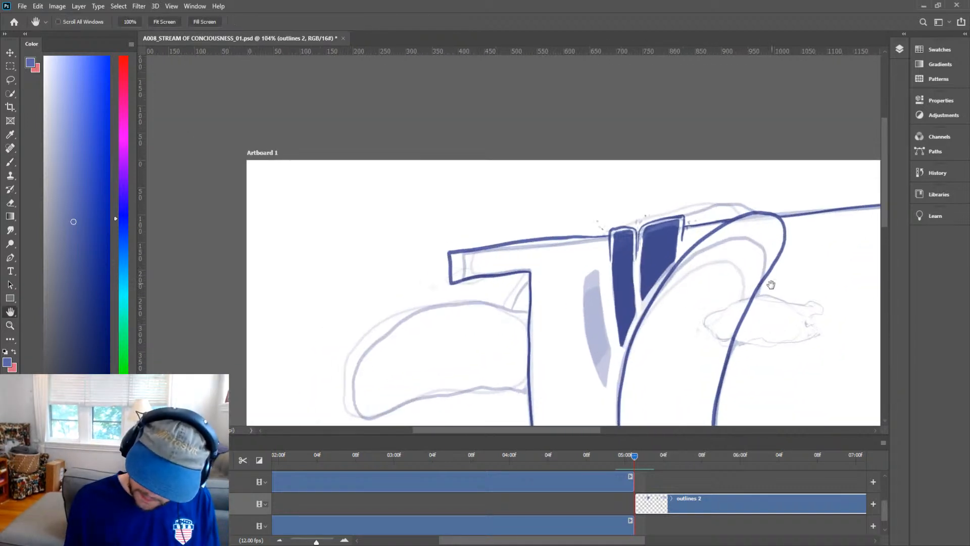
{"action": "left_click_drag", "start_coordinate": [765, 298], "coordinate": [754, 155]}
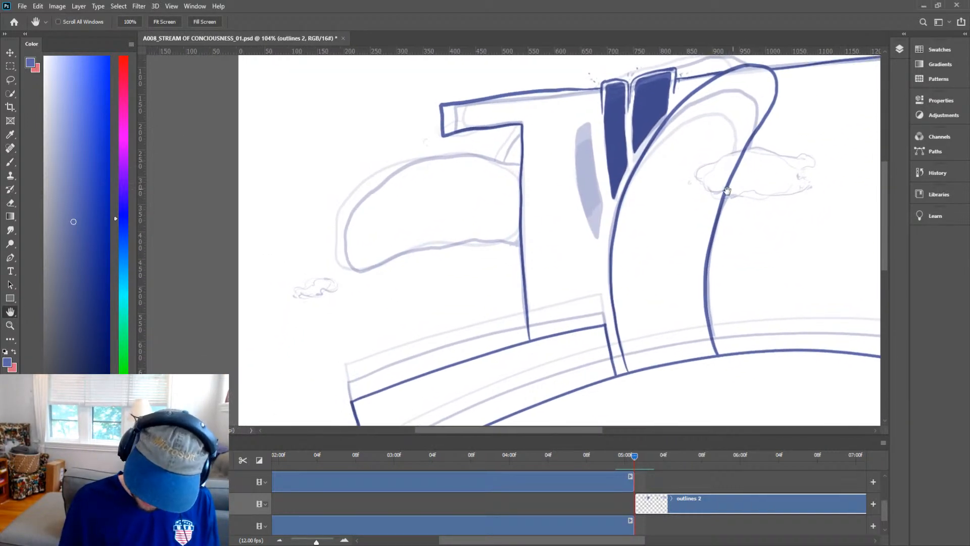
{"action": "left_click_drag", "start_coordinate": [679, 170], "coordinate": [614, 280]}
{"action": "mouse_move", "coordinate": [634, 456]}
{"action": "left_mouse_down"}
{"action": "mouse_move", "coordinate": [620, 456]}
{"action": "mouse_move", "coordinate": [634, 457]}
{"action": "left_mouse_up"}
{"action": "key", "text": "b"}
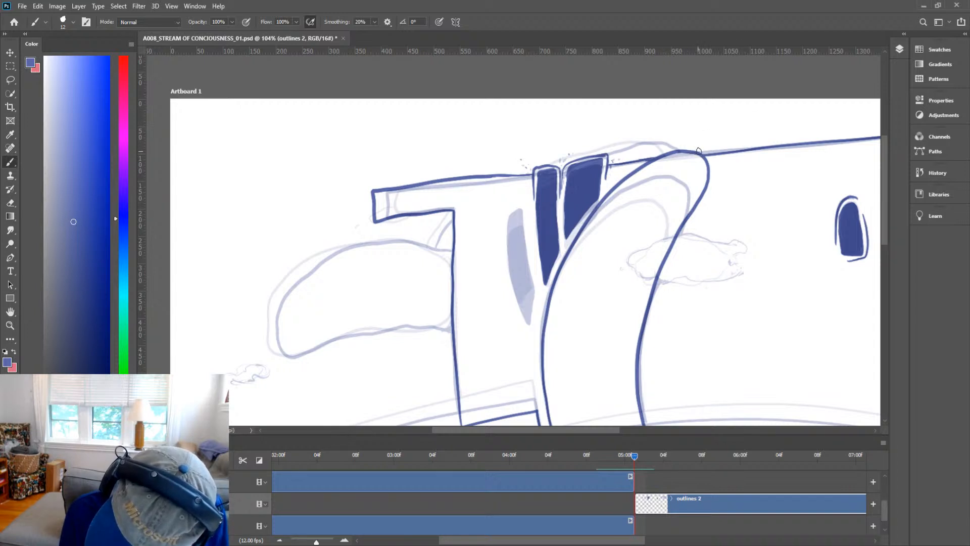
{"action": "left_click_drag", "start_coordinate": [693, 151], "coordinate": [630, 149]}
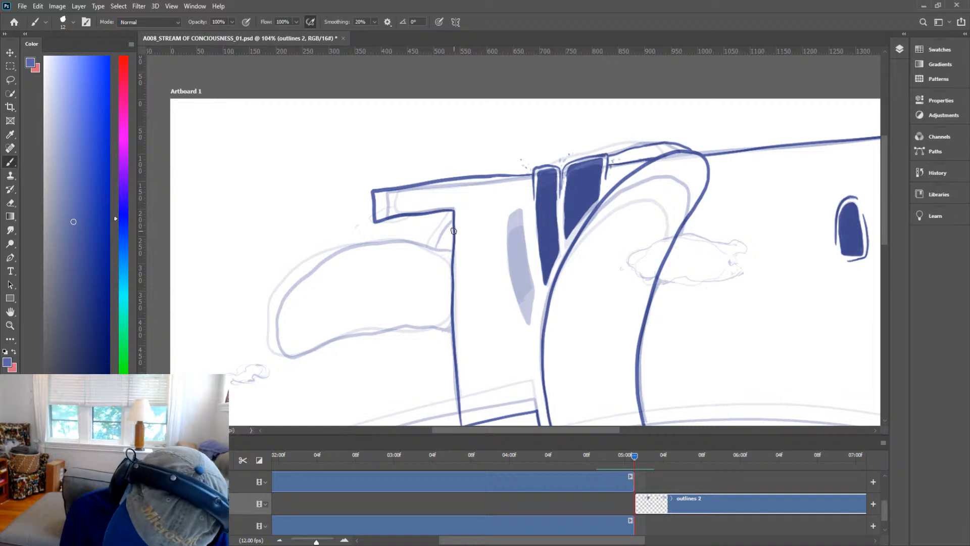
{"action": "mouse_move", "coordinate": [454, 227]}
{"action": "left_mouse_down"}
{"action": "mouse_move", "coordinate": [455, 253]}
{"action": "mouse_move", "coordinate": [380, 244]}
{"action": "mouse_move", "coordinate": [323, 267]}
{"action": "mouse_move", "coordinate": [296, 287]}
{"action": "mouse_move", "coordinate": [293, 317]}
{"action": "mouse_move", "coordinate": [294, 341]}
{"action": "mouse_move", "coordinate": [447, 335]}
{"action": "left_mouse_up"}
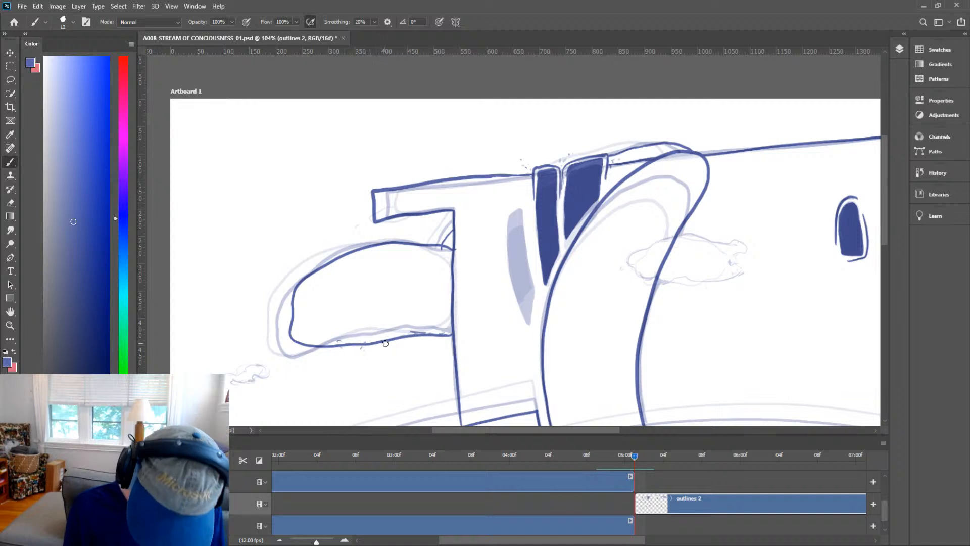
Ink the small cloud puff on the left and the larger cloud beside the arch.
{"action": "left_click_drag", "start_coordinate": [379, 358], "coordinate": [490, 264]}
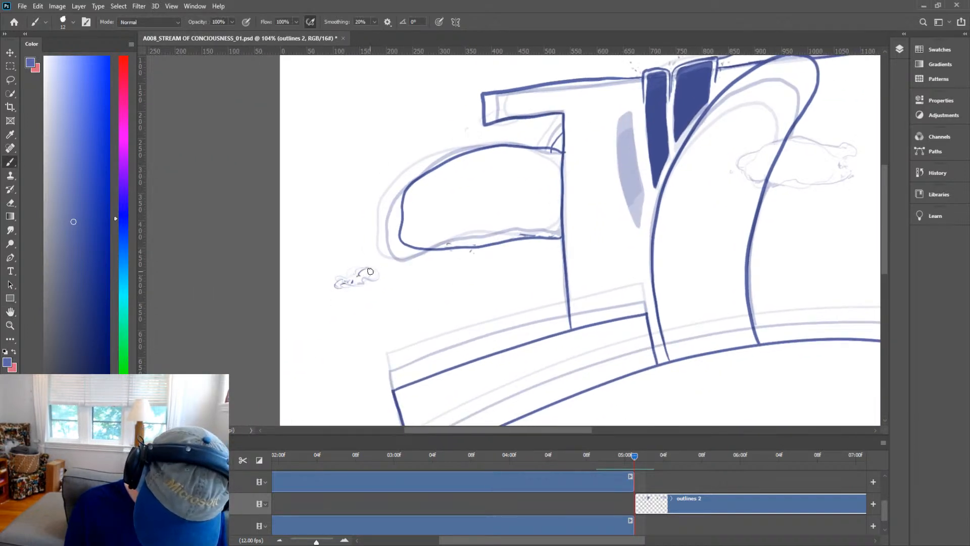
{"action": "left_click_drag", "start_coordinate": [370, 272], "coordinate": [349, 266]}
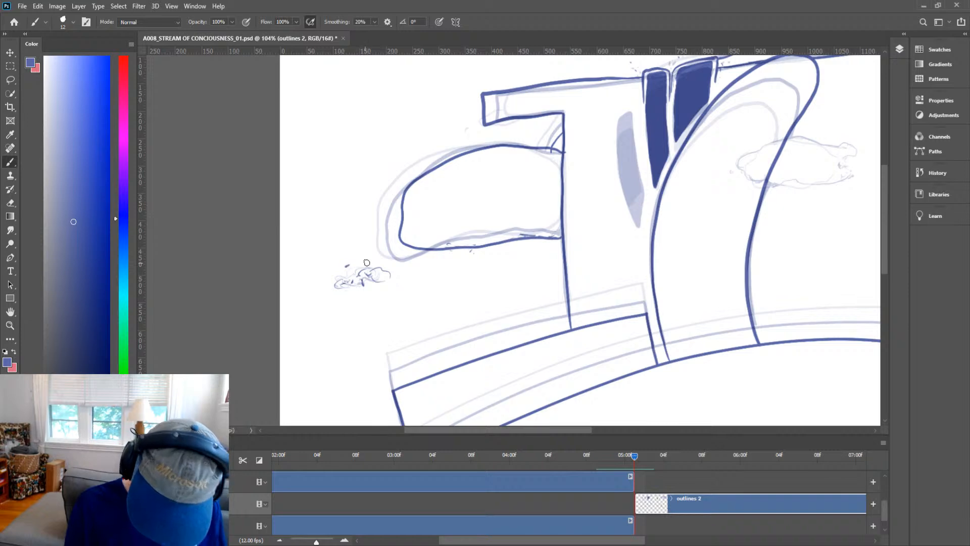
{"action": "left_click_drag", "start_coordinate": [640, 314], "coordinate": [613, 342]}
{"action": "mouse_move", "coordinate": [736, 336]}
{"action": "left_mouse_down"}
{"action": "mouse_move", "coordinate": [680, 214]}
{"action": "mouse_move", "coordinate": [629, 189]}
{"action": "mouse_move", "coordinate": [454, 287]}
{"action": "mouse_move", "coordinate": [573, 278]}
{"action": "mouse_move", "coordinate": [504, 316]}
{"action": "left_mouse_up"}
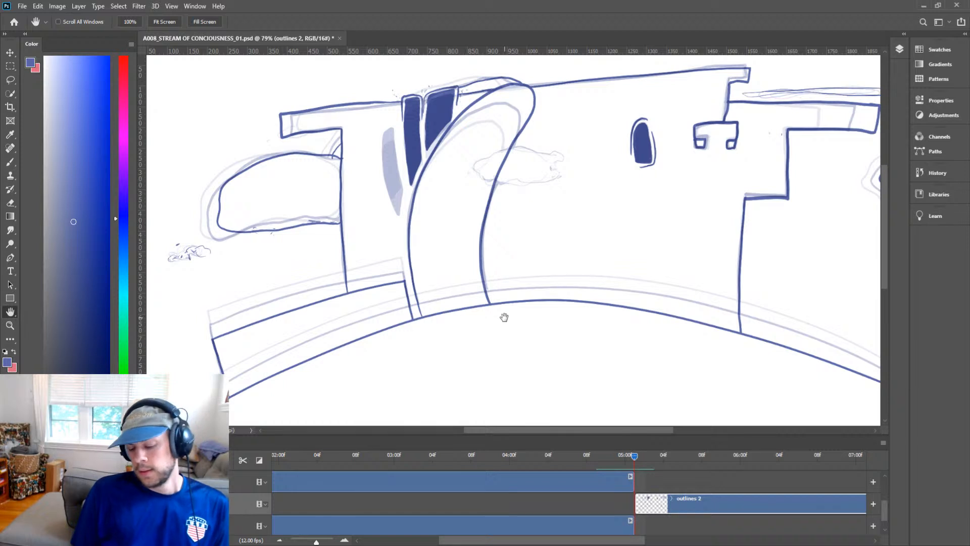
{"action": "left_click_drag", "start_coordinate": [574, 190], "coordinate": [506, 197]}
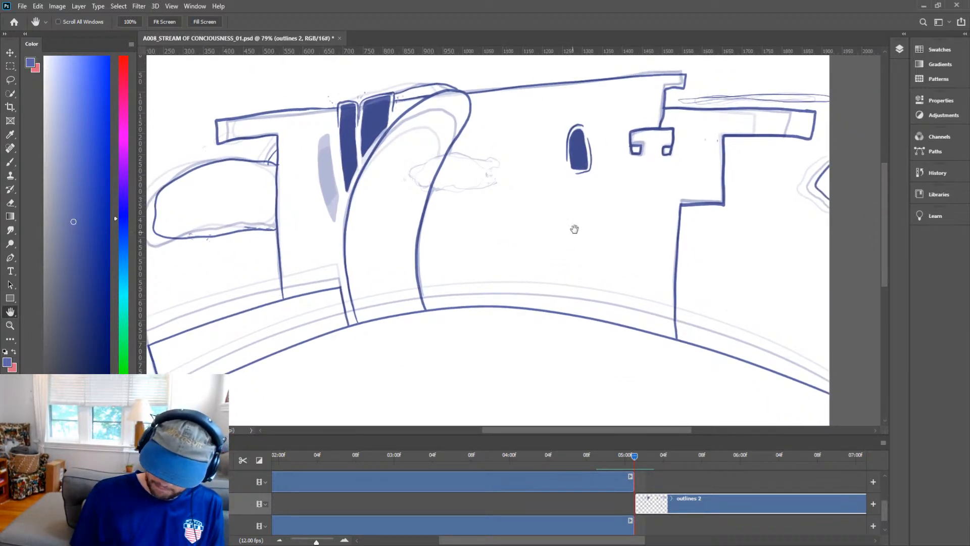
{"action": "left_click_drag", "start_coordinate": [556, 263], "coordinate": [748, 361]}
{"action": "key", "text": "ctrl+space"}
{"action": "left_click_drag", "start_coordinate": [638, 260], "coordinate": [690, 307]}
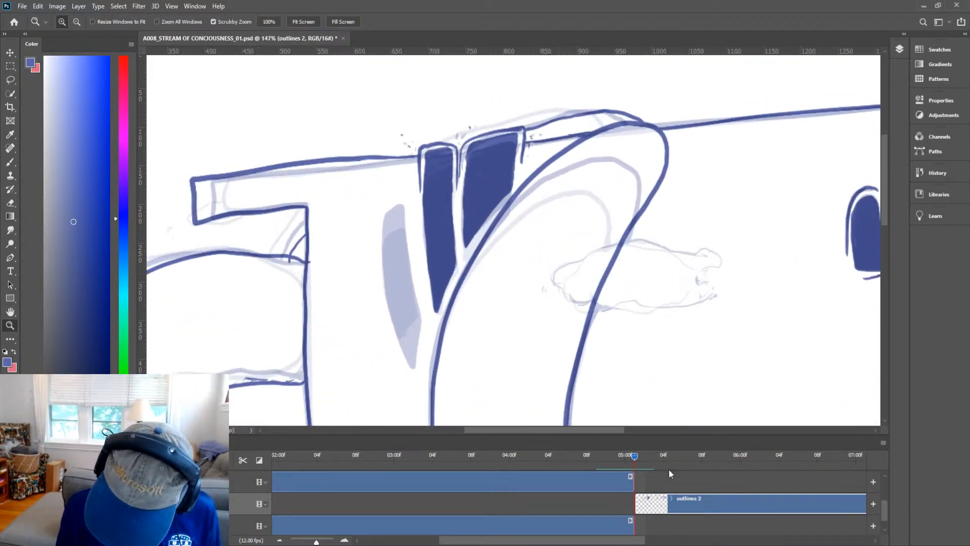
{"action": "left_click", "coordinate": [634, 457]}
{"action": "key", "text": "b"}
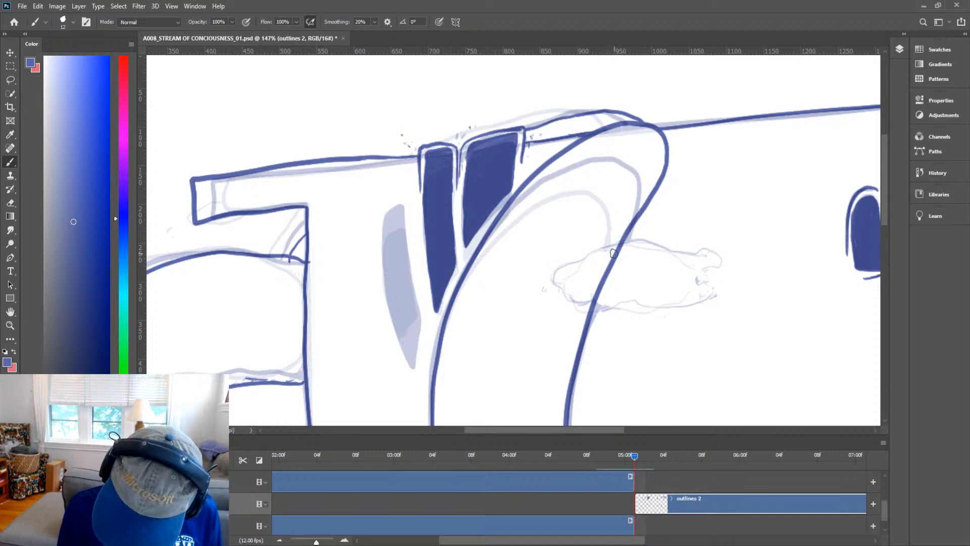
{"action": "mouse_move", "coordinate": [612, 254]}
{"action": "left_mouse_down"}
{"action": "mouse_move", "coordinate": [542, 271]}
{"action": "mouse_move", "coordinate": [536, 286]}
{"action": "mouse_move", "coordinate": [592, 306]}
{"action": "mouse_move", "coordinate": [710, 312]}
{"action": "mouse_move", "coordinate": [716, 272]}
{"action": "mouse_move", "coordinate": [747, 261]}
{"action": "mouse_move", "coordinate": [725, 249]}
{"action": "mouse_move", "coordinate": [608, 252]}
{"action": "mouse_move", "coordinate": [623, 263]}
{"action": "mouse_move", "coordinate": [606, 260]}
{"action": "mouse_move", "coordinate": [623, 259]}
{"action": "mouse_move", "coordinate": [611, 255]}
{"action": "mouse_move", "coordinate": [598, 270]}
{"action": "mouse_move", "coordinate": [608, 289]}
{"action": "mouse_move", "coordinate": [589, 302]}
{"action": "left_mouse_up"}
Dot small debris specks around the larger cloud.
{"action": "key", "text": "e"}
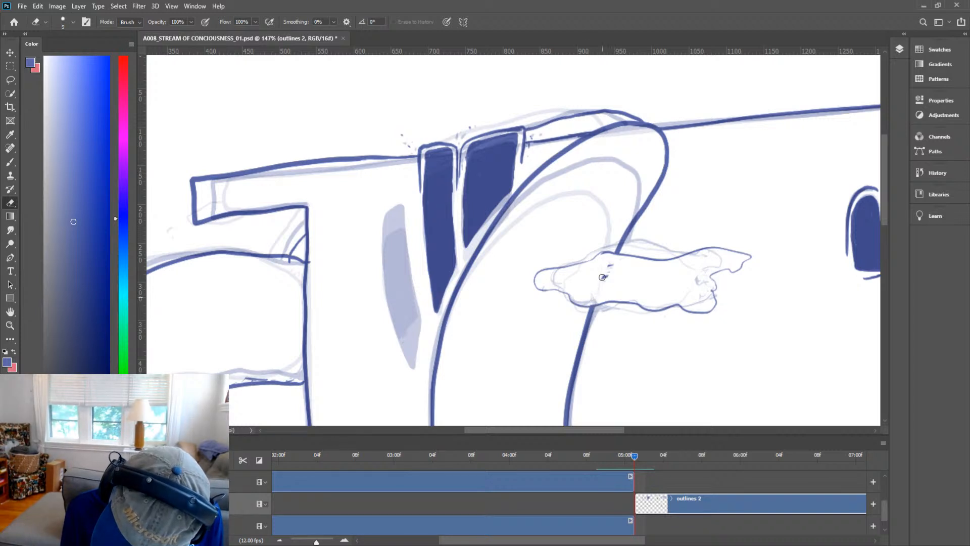
{"action": "key", "text": "b"}
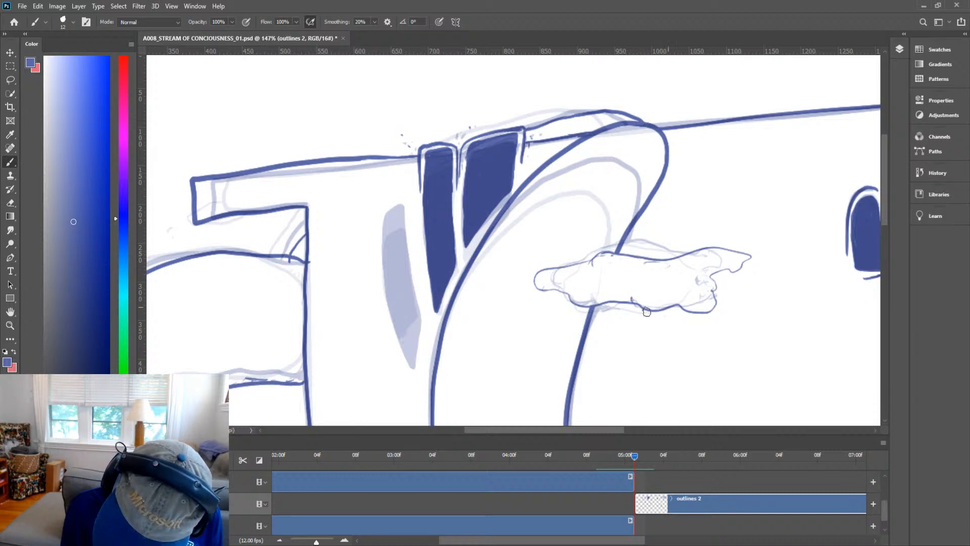
{"action": "left_click", "coordinate": [553, 325]}
{"action": "left_click", "coordinate": [614, 317]}
{"action": "left_click", "coordinate": [646, 333]}
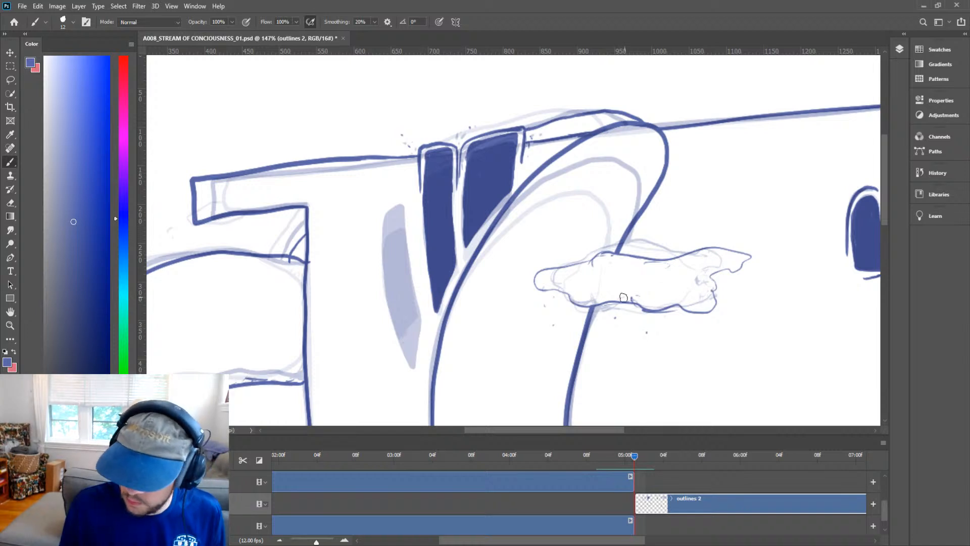
{"action": "left_click", "coordinate": [561, 301]}
Advance to the next frame and ink the ground's curved edge across it, redrawing the stroke several times.
{"action": "key", "text": "space"}
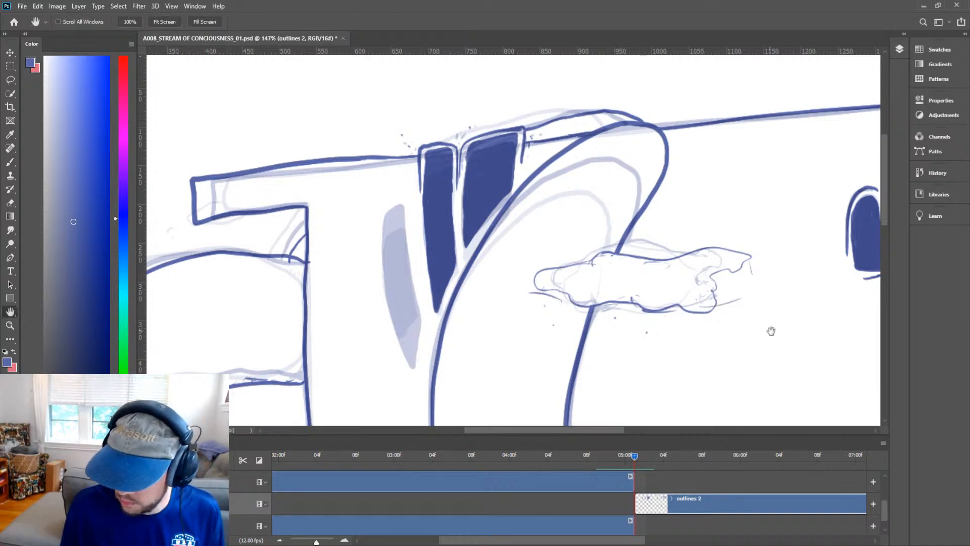
{"action": "left_click_drag", "start_coordinate": [778, 348], "coordinate": [420, 383]}
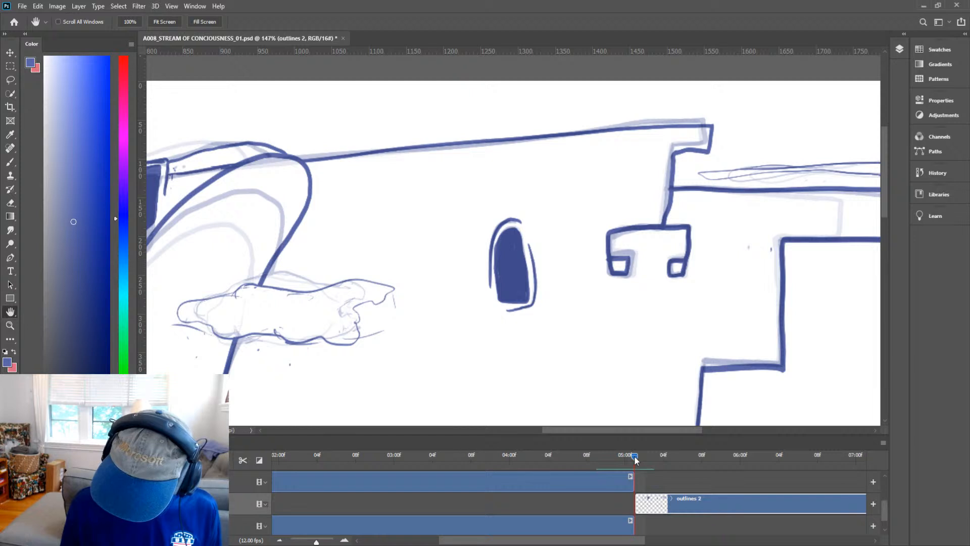
{"action": "left_click_drag", "start_coordinate": [635, 456], "coordinate": [641, 459]}
{"action": "key", "text": "z"}
{"action": "left_click_drag", "start_coordinate": [682, 286], "coordinate": [628, 334]}
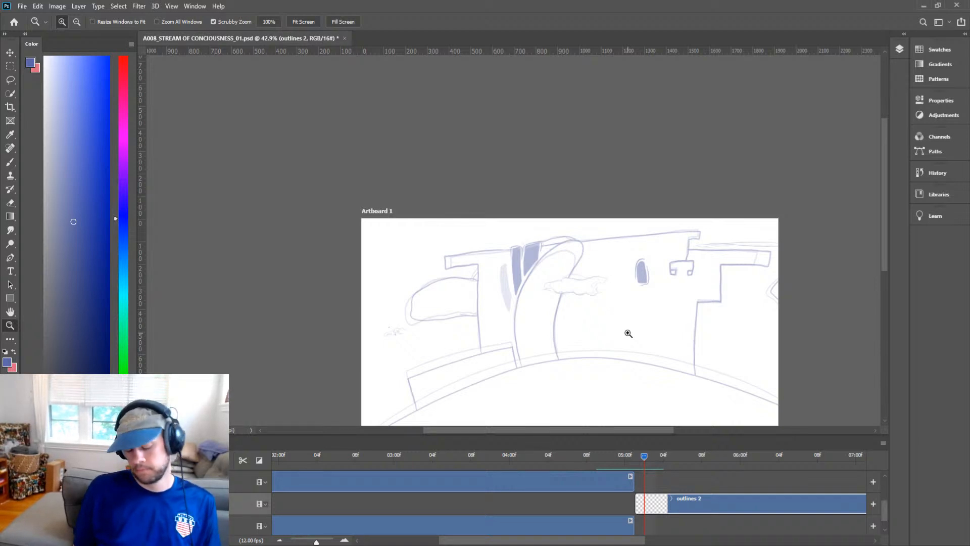
{"action": "key", "text": "h"}
{"action": "left_click_drag", "start_coordinate": [678, 340], "coordinate": [624, 264]}
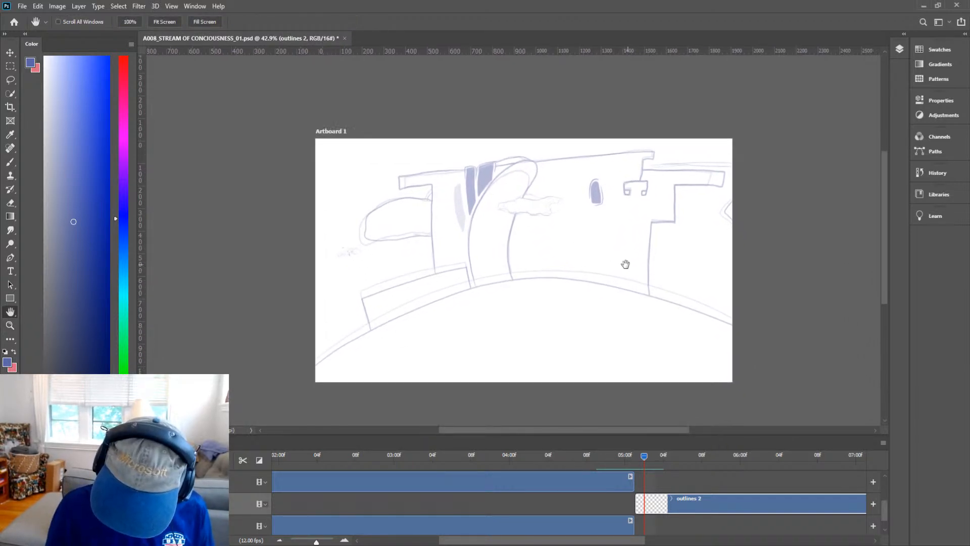
{"action": "key", "text": "b"}
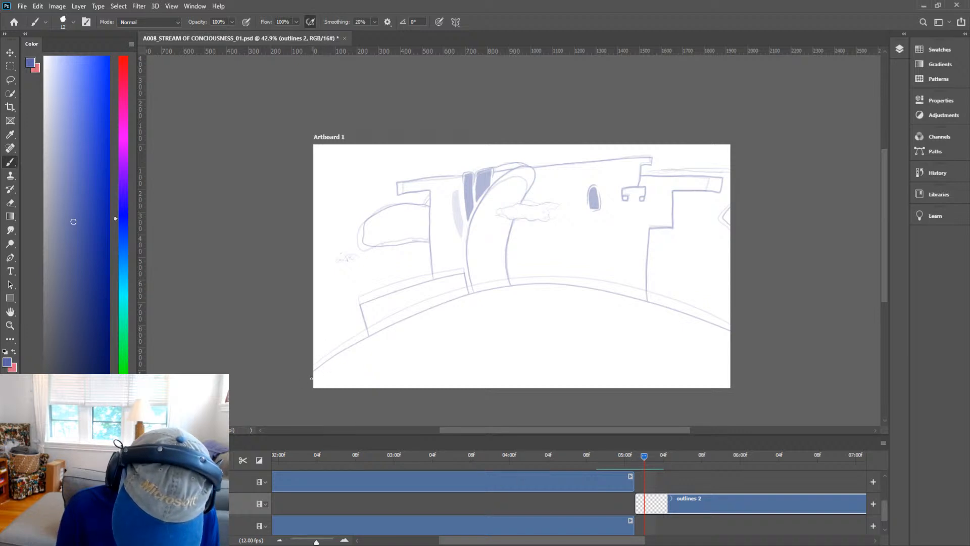
{"action": "mouse_move", "coordinate": [342, 356]}
{"action": "left_mouse_down"}
{"action": "mouse_move", "coordinate": [517, 289]}
{"action": "mouse_move", "coordinate": [864, 382]}
{"action": "left_mouse_up"}
{"action": "key", "text": "ctrl+z"}
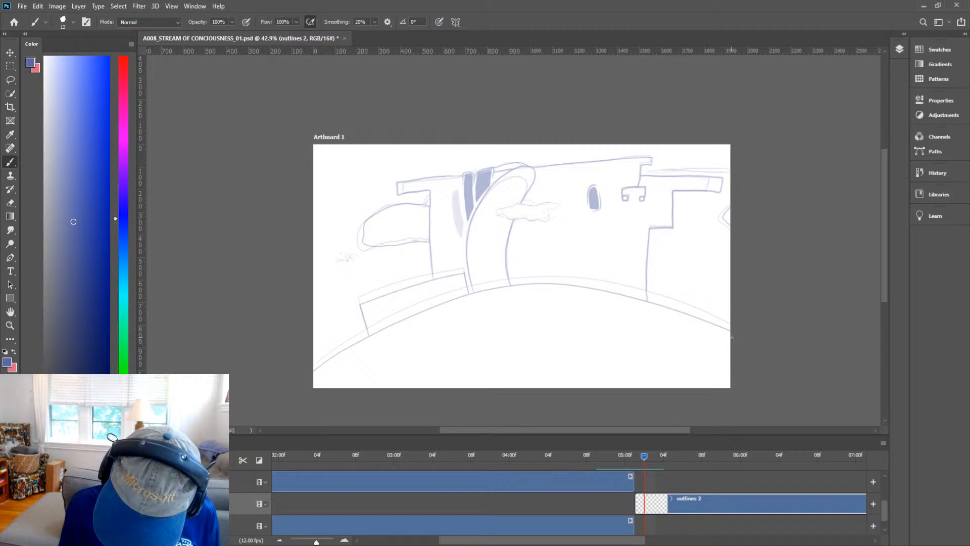
{"action": "mouse_move", "coordinate": [733, 340]}
{"action": "left_mouse_down"}
{"action": "mouse_move", "coordinate": [605, 299]}
{"action": "mouse_move", "coordinate": [313, 368]}
{"action": "mouse_move", "coordinate": [307, 384]}
{"action": "mouse_move", "coordinate": [425, 319]}
{"action": "mouse_move", "coordinate": [807, 362]}
{"action": "left_mouse_up"}
{"action": "key", "text": "ctrl+z"}
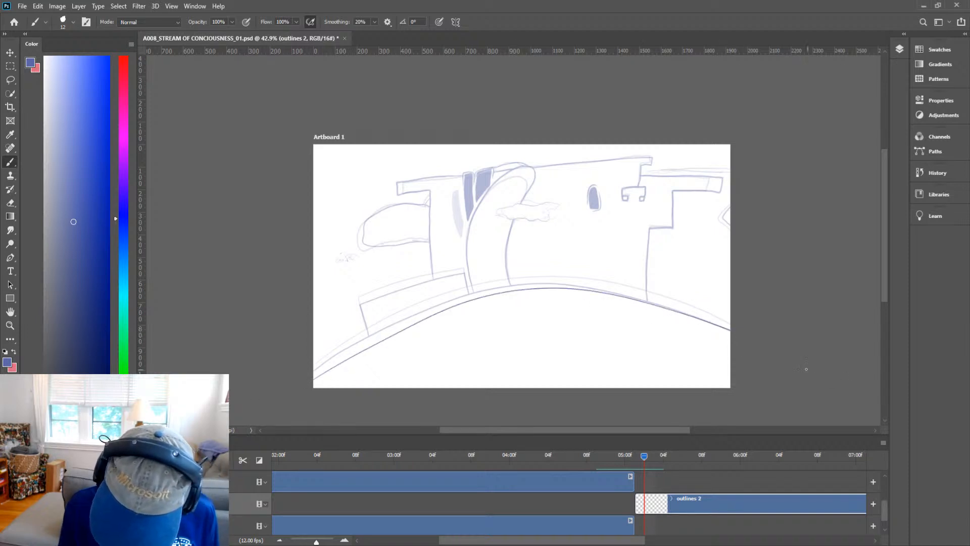
{"action": "key", "text": "ctrl+z"}
{"action": "mouse_move", "coordinate": [720, 330]}
{"action": "left_mouse_down"}
{"action": "mouse_move", "coordinate": [399, 314]}
{"action": "mouse_move", "coordinate": [312, 356]}
{"action": "left_mouse_up"}
{"action": "key", "text": "ctrl+z"}
{"action": "mouse_move", "coordinate": [737, 340]}
{"action": "left_mouse_down"}
{"action": "mouse_move", "coordinate": [677, 316]}
{"action": "mouse_move", "coordinate": [312, 356]}
{"action": "mouse_move", "coordinate": [531, 292]}
{"action": "mouse_move", "coordinate": [730, 335]}
{"action": "left_mouse_up"}
{"action": "key", "text": "ctrl+z"}
Ink a short curve at the frame's right edge.
{"action": "key", "text": "z"}
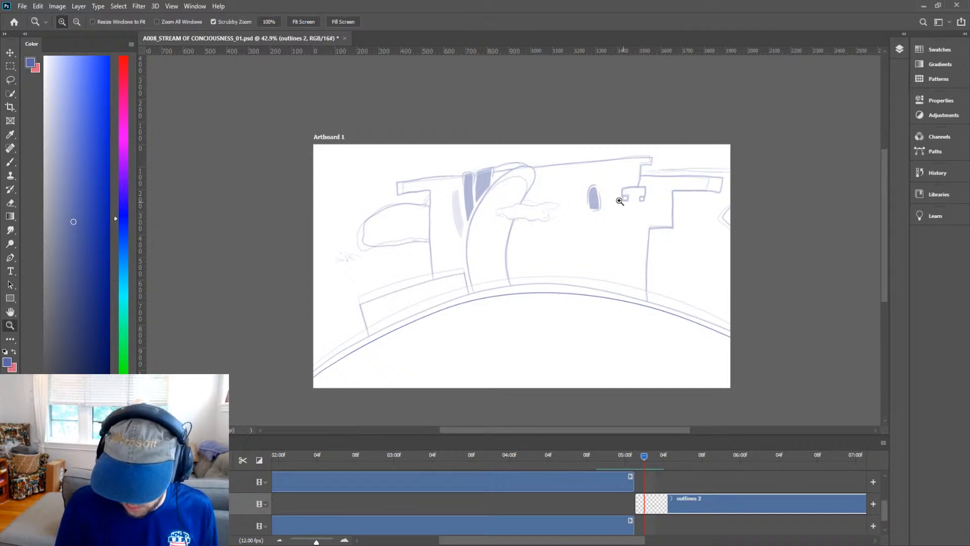
{"action": "left_click_drag", "start_coordinate": [487, 275], "coordinate": [479, 300]}
{"action": "key", "text": "h"}
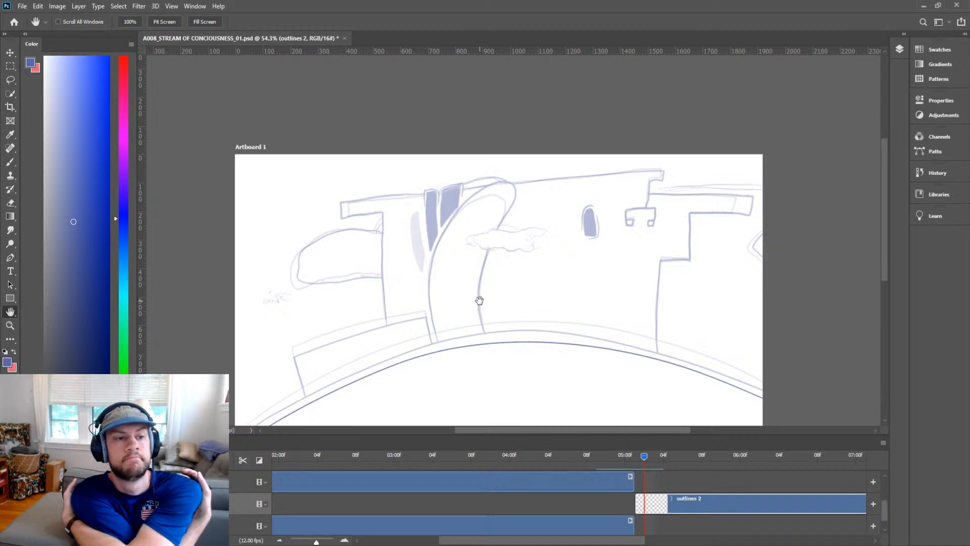
{"action": "key", "text": "l"}
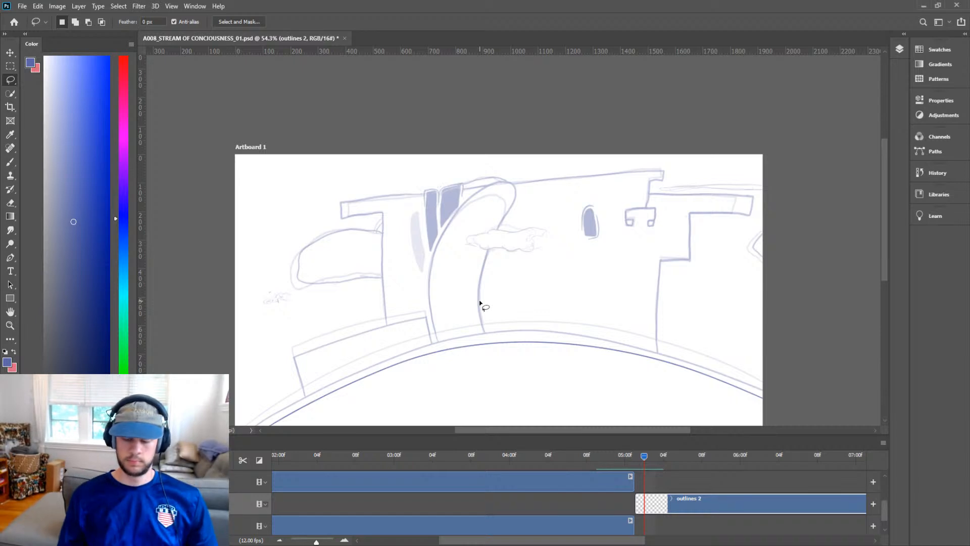
{"action": "left_click", "coordinate": [2, 162]}
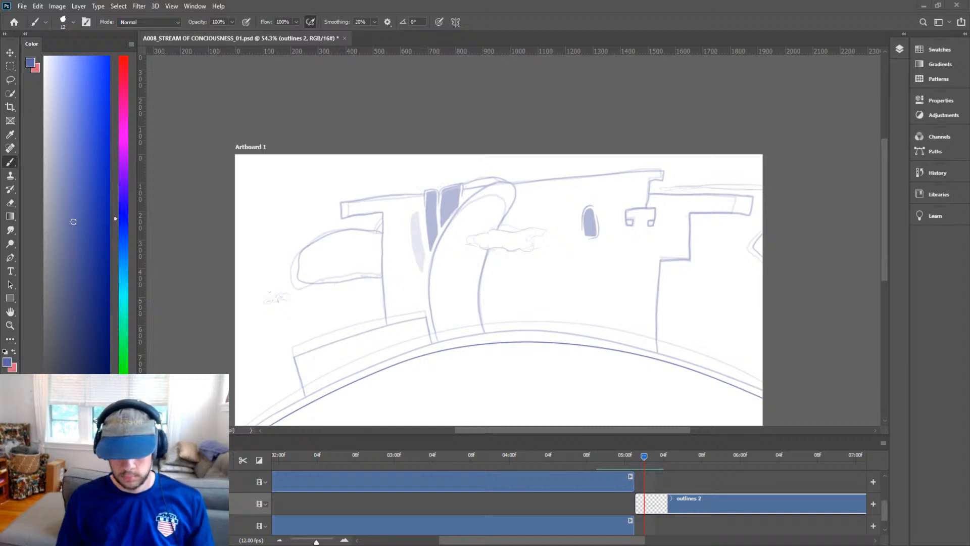
{"action": "key", "text": "z"}
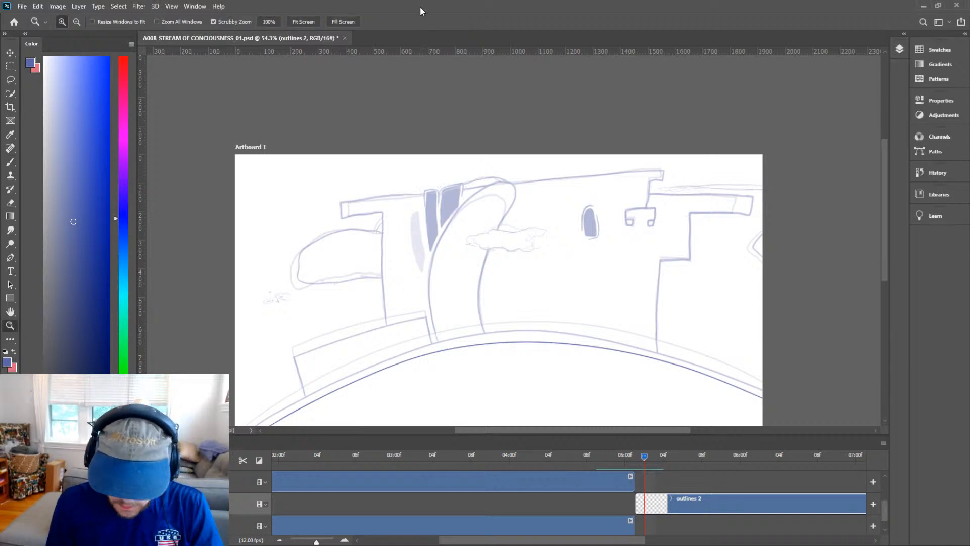
{"action": "left_click", "coordinate": [580, 286]}
{"action": "key", "text": "h"}
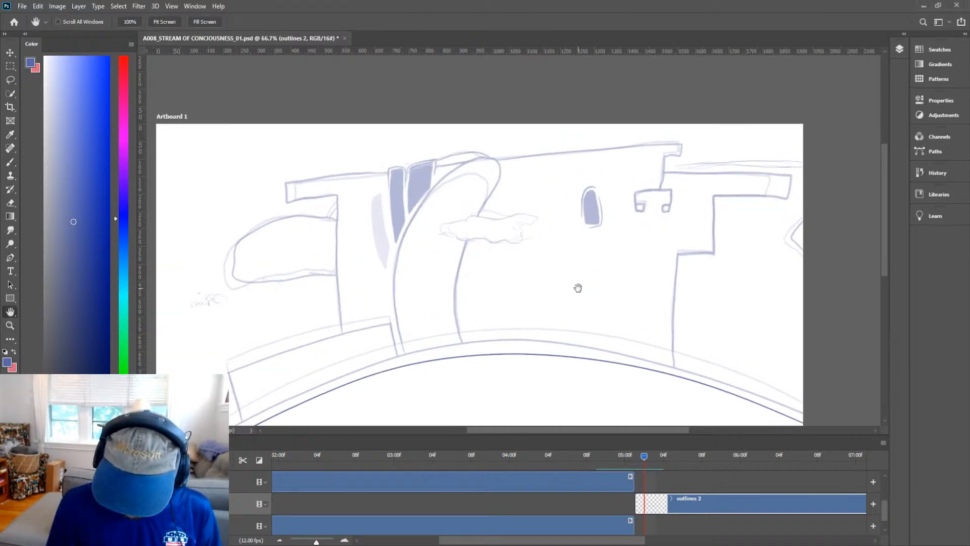
{"action": "mouse_move", "coordinate": [594, 324]}
{"action": "left_mouse_down"}
{"action": "mouse_move", "coordinate": [629, 256]}
{"action": "mouse_move", "coordinate": [617, 249]}
{"action": "left_mouse_up"}
{"action": "key", "text": "z"}
{"action": "left_click", "coordinate": [824, 176]}
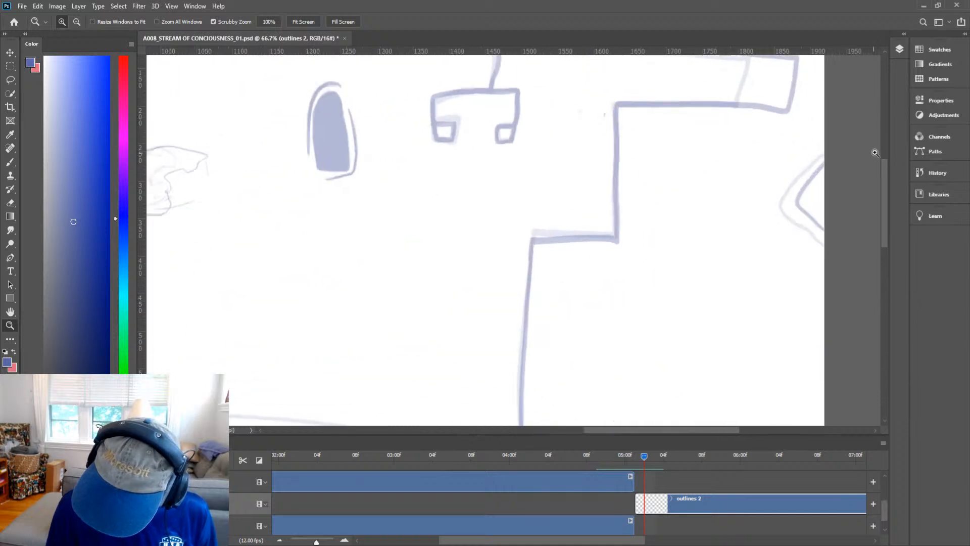
{"action": "key", "text": "b"}
{"action": "mouse_move", "coordinate": [835, 159]}
{"action": "left_mouse_down"}
{"action": "mouse_move", "coordinate": [813, 205]}
{"action": "mouse_move", "coordinate": [824, 233]}
{"action": "left_mouse_up"}
Ink the right tower's stepped side wall down to the ground line and erase the overshoot.
{"action": "key", "text": "z"}
{"action": "left_click_drag", "start_coordinate": [781, 205], "coordinate": [748, 256]}
{"action": "key", "text": "h"}
{"action": "left_click_drag", "start_coordinate": [735, 215], "coordinate": [741, 287]}
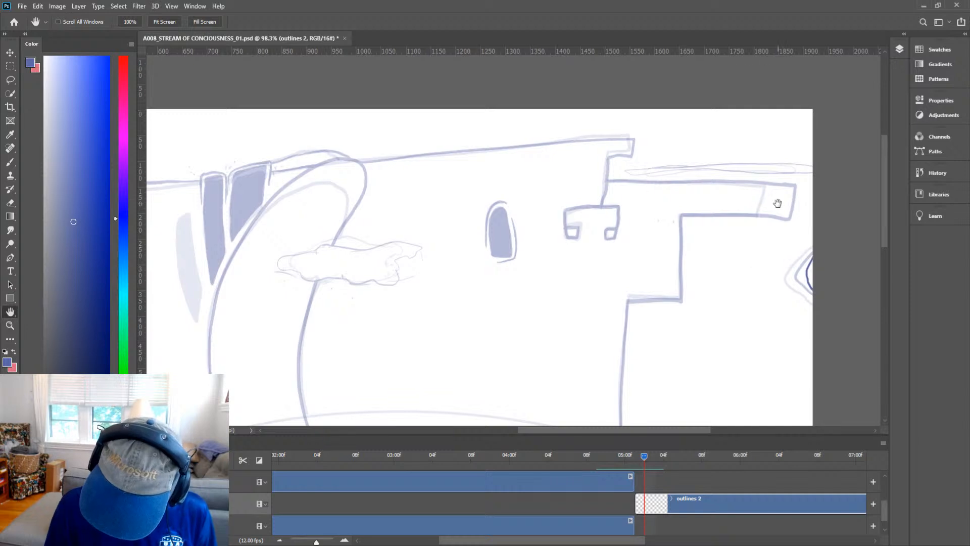
{"action": "key", "text": "z"}
{"action": "mouse_move", "coordinate": [778, 204]}
{"action": "left_mouse_down"}
{"action": "mouse_move", "coordinate": [805, 194]}
{"action": "mouse_move", "coordinate": [802, 235]}
{"action": "mouse_move", "coordinate": [760, 238]}
{"action": "mouse_move", "coordinate": [754, 206]}
{"action": "mouse_move", "coordinate": [755, 220]}
{"action": "mouse_move", "coordinate": [637, 220]}
{"action": "mouse_move", "coordinate": [632, 344]}
{"action": "mouse_move", "coordinate": [698, 350]}
{"action": "mouse_move", "coordinate": [830, 158]}
{"action": "mouse_move", "coordinate": [824, 137]}
{"action": "left_mouse_up"}
{"action": "key", "text": "b"}
{"action": "key", "text": "space"}
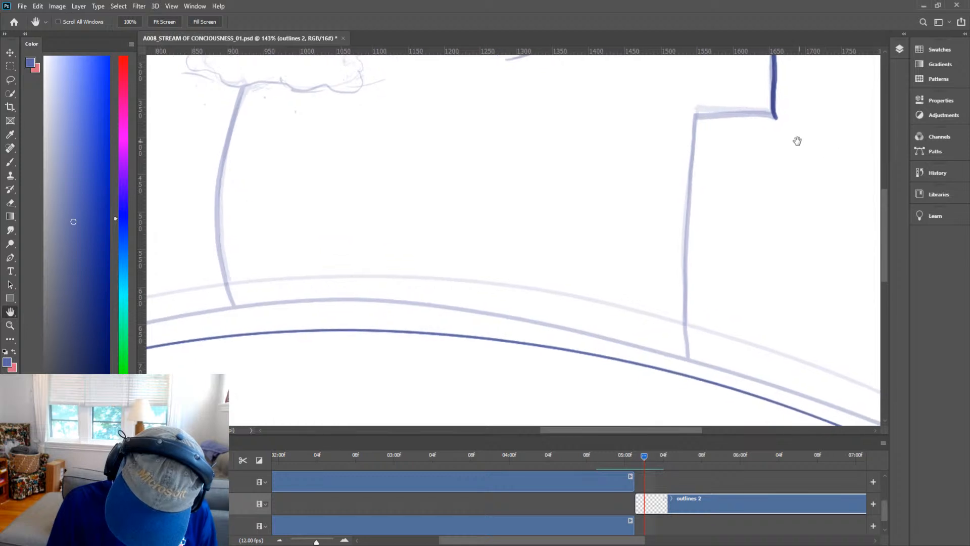
{"action": "mouse_move", "coordinate": [776, 118]}
{"action": "left_mouse_down"}
{"action": "mouse_move", "coordinate": [693, 120]}
{"action": "mouse_move", "coordinate": [688, 378]}
{"action": "mouse_move", "coordinate": [697, 386]}
{"action": "left_mouse_up"}
{"action": "key", "text": "e"}
{"action": "left_click", "coordinate": [695, 386]}
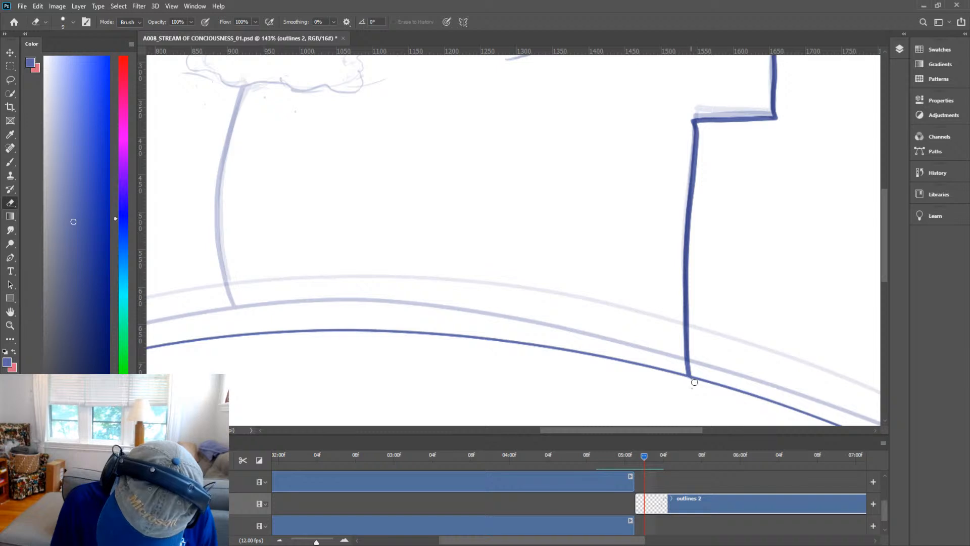
Ink both sides of the curved central tower from the ground line up to its rounded top.
{"action": "key", "text": "z"}
{"action": "mouse_move", "coordinate": [706, 302]}
{"action": "left_mouse_down"}
{"action": "mouse_move", "coordinate": [674, 362]}
{"action": "mouse_move", "coordinate": [672, 337]}
{"action": "left_mouse_up"}
{"action": "key", "text": "h"}
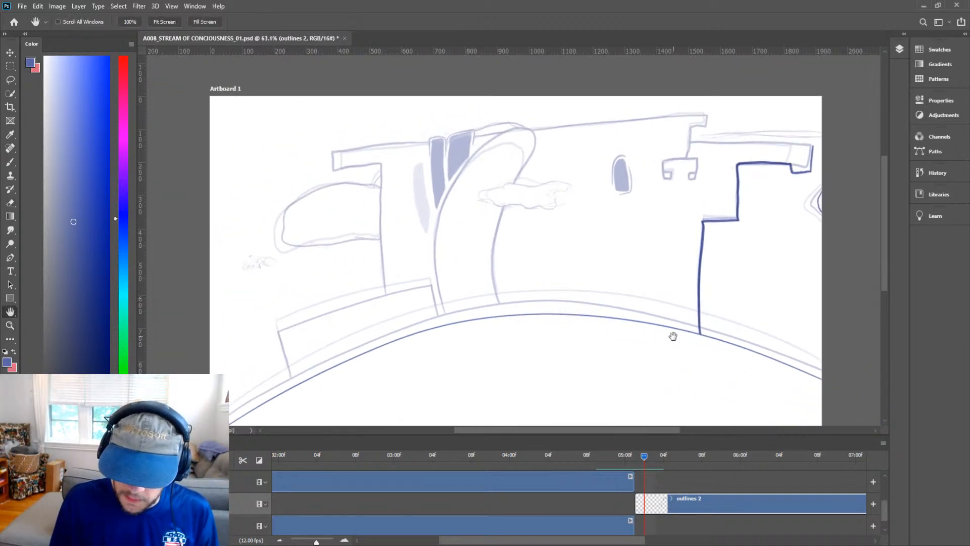
{"action": "left_click_drag", "start_coordinate": [656, 301], "coordinate": [692, 320]}
{"action": "key", "text": "z"}
{"action": "left_click_drag", "start_coordinate": [533, 264], "coordinate": [539, 245]}
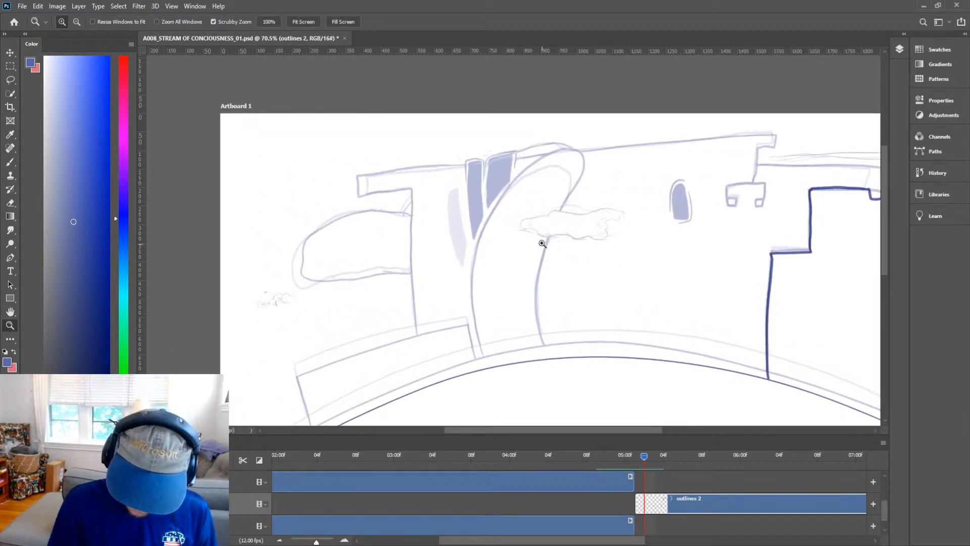
{"action": "key", "text": "h"}
{"action": "left_click_drag", "start_coordinate": [584, 278], "coordinate": [567, 309]}
{"action": "key", "text": "b"}
{"action": "key", "text": "h"}
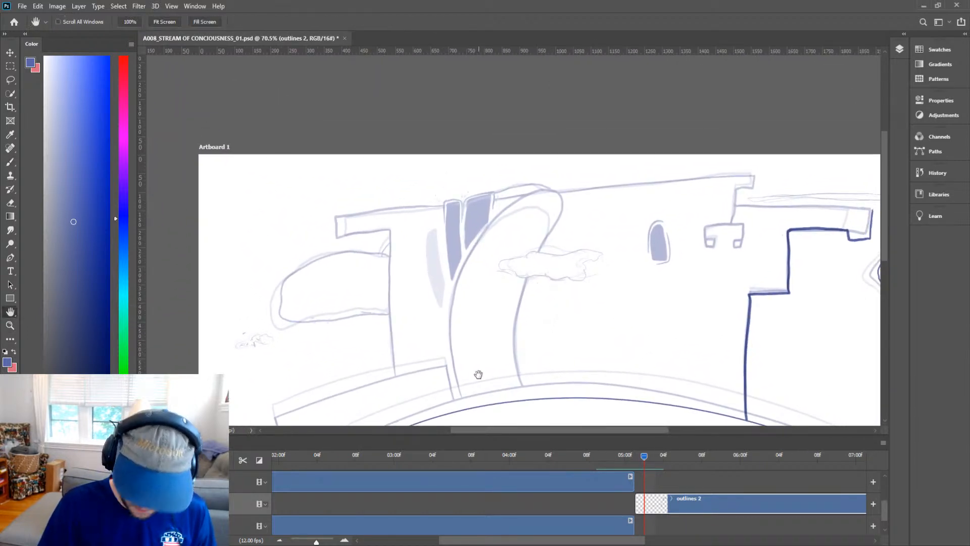
{"action": "left_click_drag", "start_coordinate": [458, 373], "coordinate": [444, 349]}
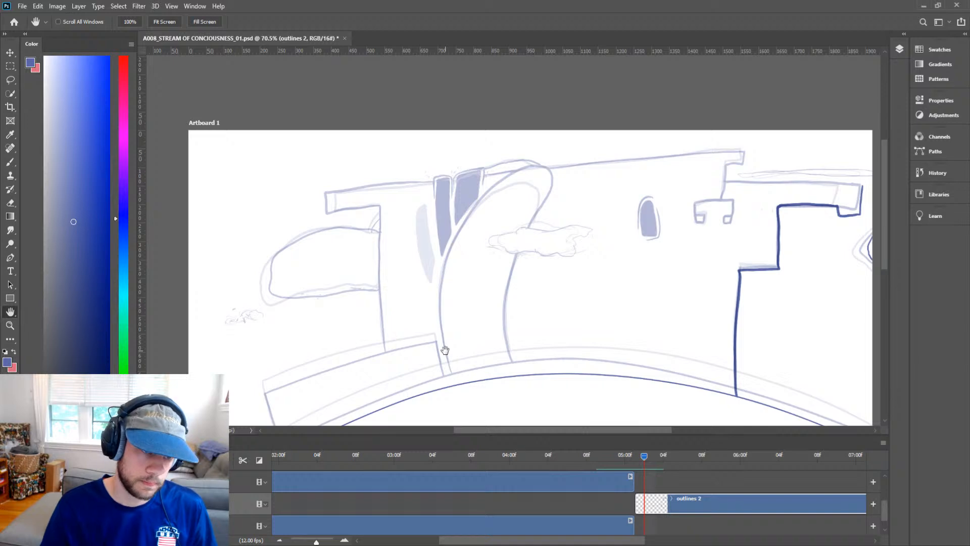
{"action": "left_click_drag", "start_coordinate": [511, 330], "coordinate": [506, 325]}
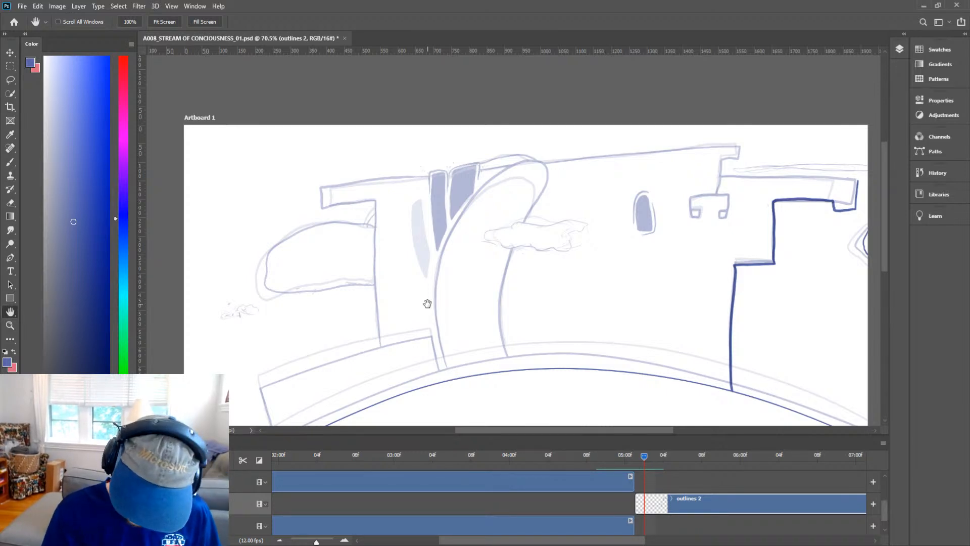
{"action": "key", "text": "b"}
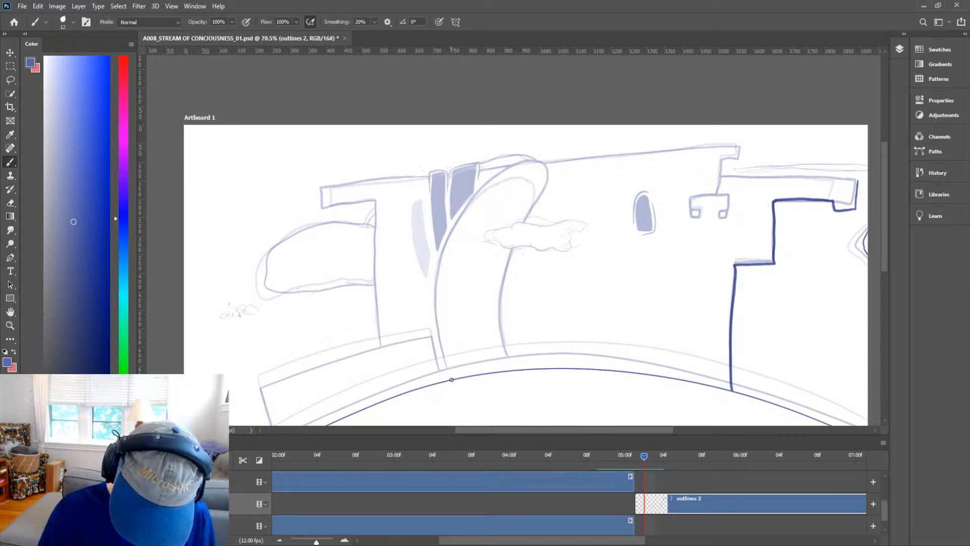
{"action": "mouse_move", "coordinate": [448, 370]}
{"action": "left_mouse_down"}
{"action": "mouse_move", "coordinate": [431, 301]}
{"action": "mouse_move", "coordinate": [456, 217]}
{"action": "mouse_move", "coordinate": [517, 161]}
{"action": "mouse_move", "coordinate": [560, 152]}
{"action": "mouse_move", "coordinate": [503, 278]}
{"action": "mouse_move", "coordinate": [501, 332]}
{"action": "mouse_move", "coordinate": [515, 368]}
{"action": "left_mouse_up"}
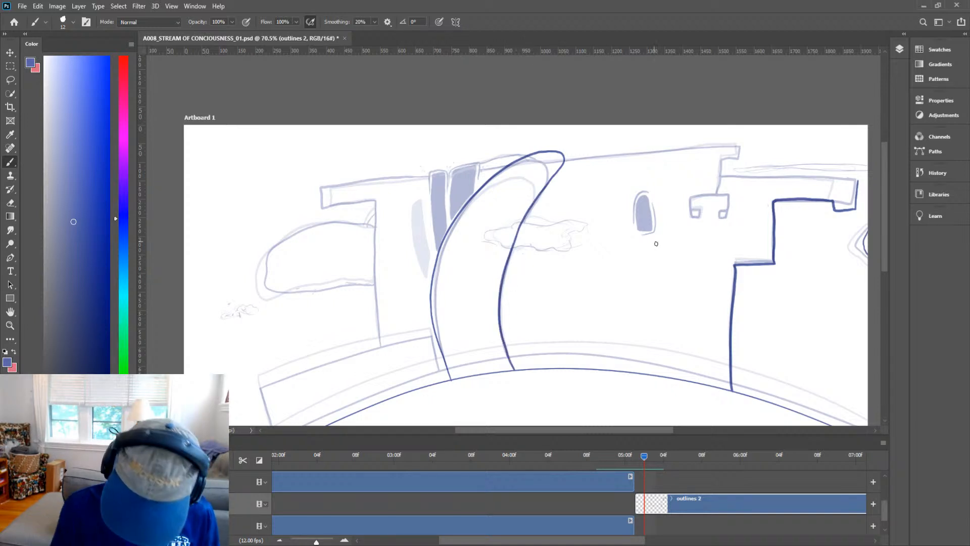
Ink the stepped wall corner rising from the small battlement up to the top edge of the back wall.
{"action": "key", "text": "h"}
{"action": "mouse_move", "coordinate": [705, 286]}
{"action": "left_mouse_down"}
{"action": "mouse_move", "coordinate": [703, 315]}
{"action": "mouse_move", "coordinate": [655, 370]}
{"action": "left_mouse_up"}
{"action": "key", "text": "ctrl+space"}
{"action": "mouse_move", "coordinate": [744, 275]}
{"action": "left_mouse_down"}
{"action": "mouse_move", "coordinate": [783, 271]}
{"action": "mouse_move", "coordinate": [736, 310]}
{"action": "left_mouse_up"}
{"action": "key", "text": "space"}
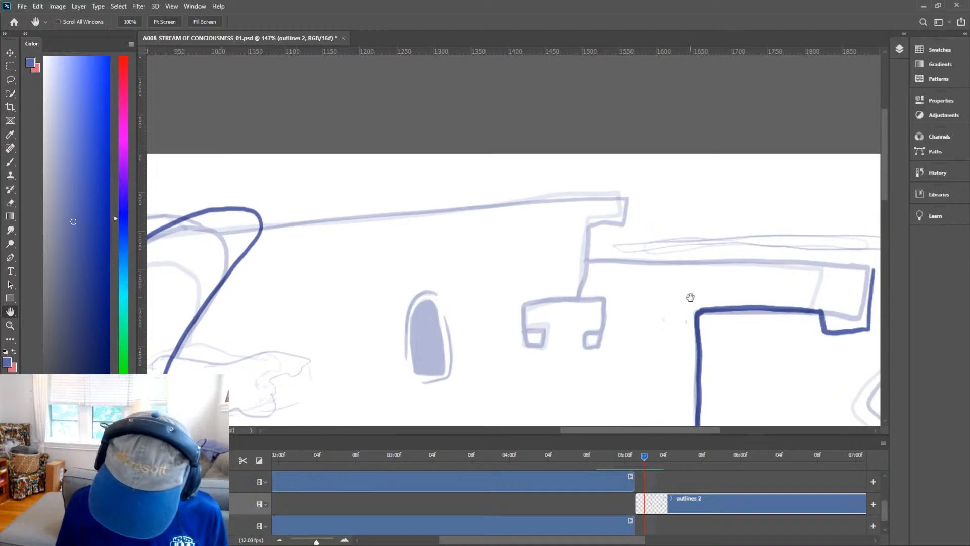
{"action": "key", "text": "b"}
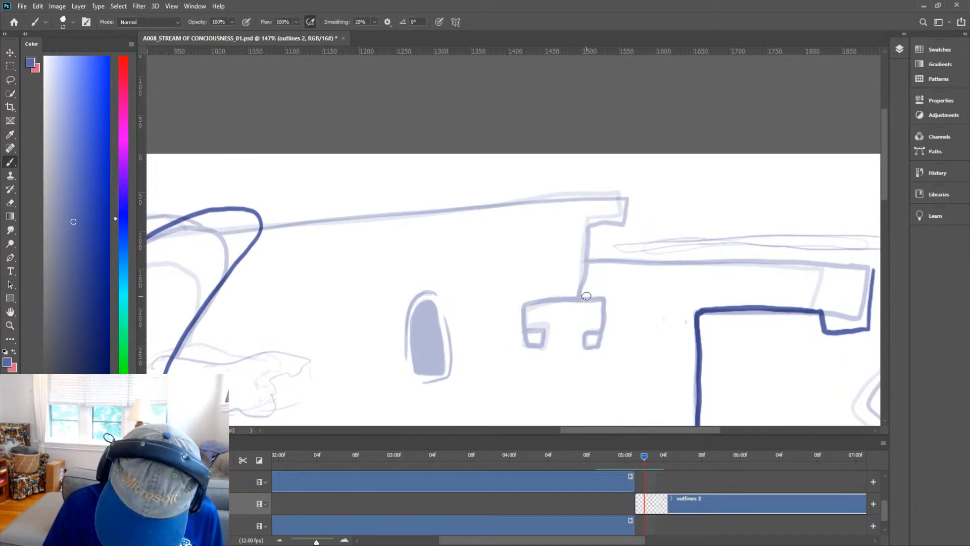
{"action": "mouse_move", "coordinate": [584, 300]}
{"action": "left_mouse_down"}
{"action": "mouse_move", "coordinate": [588, 226]}
{"action": "mouse_move", "coordinate": [636, 219]}
{"action": "mouse_move", "coordinate": [640, 195]}
{"action": "left_mouse_up"}
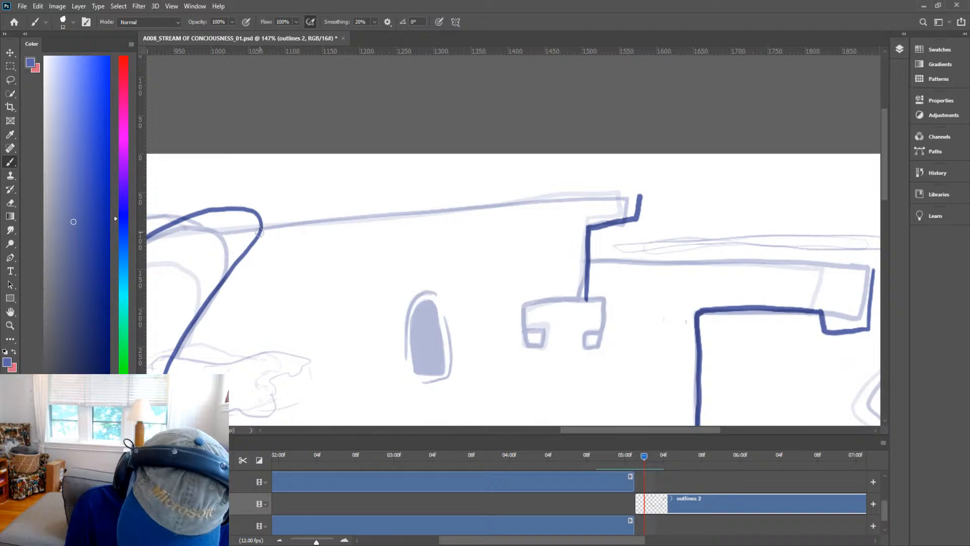
Ink the back wall's long top edge from the curved tower across to the corner, tidying the join.
{"action": "left_click_drag", "start_coordinate": [259, 230], "coordinate": [638, 196]}
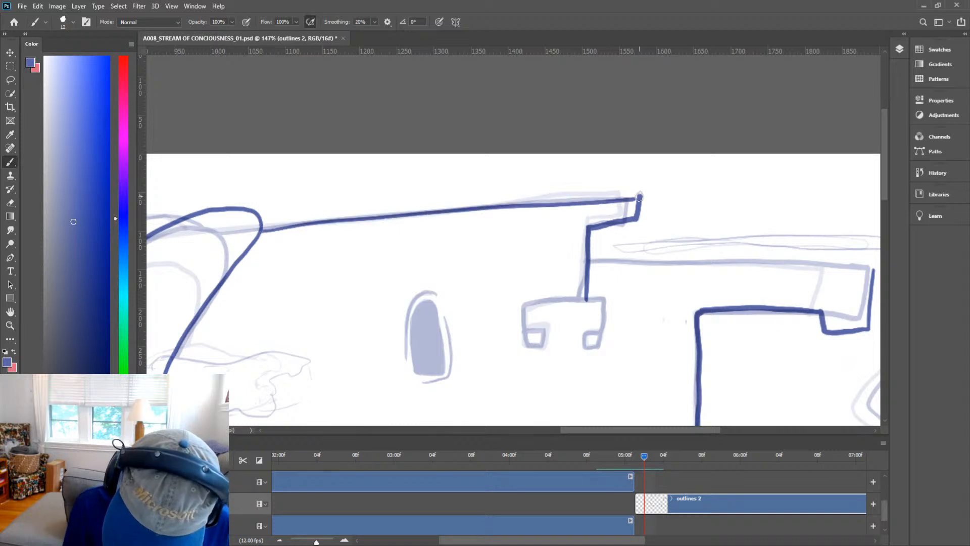
{"action": "key", "text": "ctrl+z"}
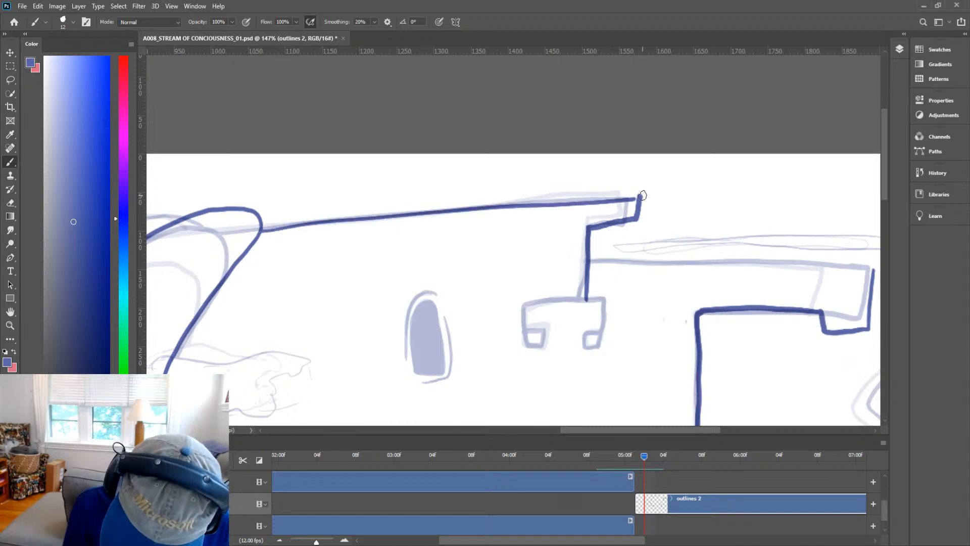
{"action": "left_click_drag", "start_coordinate": [639, 197], "coordinate": [575, 201]}
{"action": "key", "text": "ctrl+z"}
{"action": "key", "text": "e"}
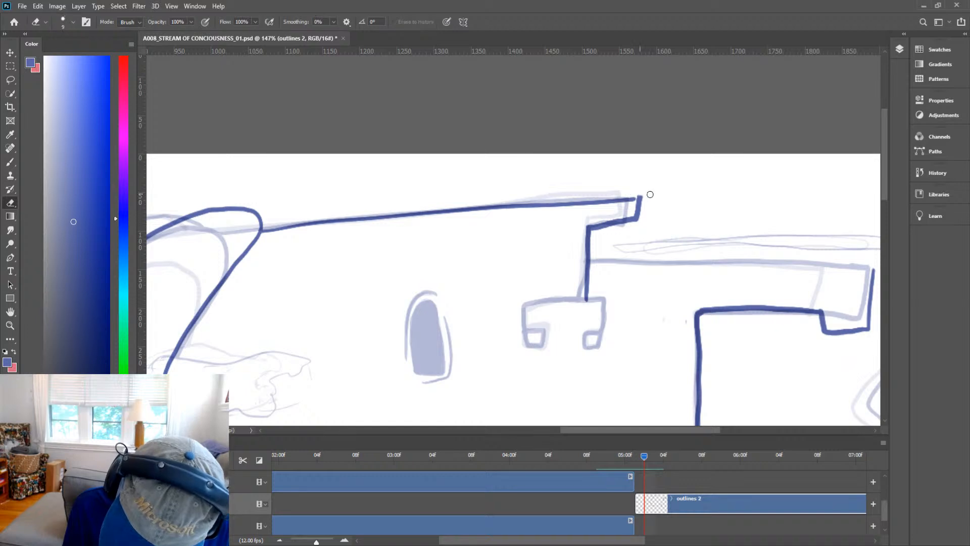
{"action": "key", "text": "b"}
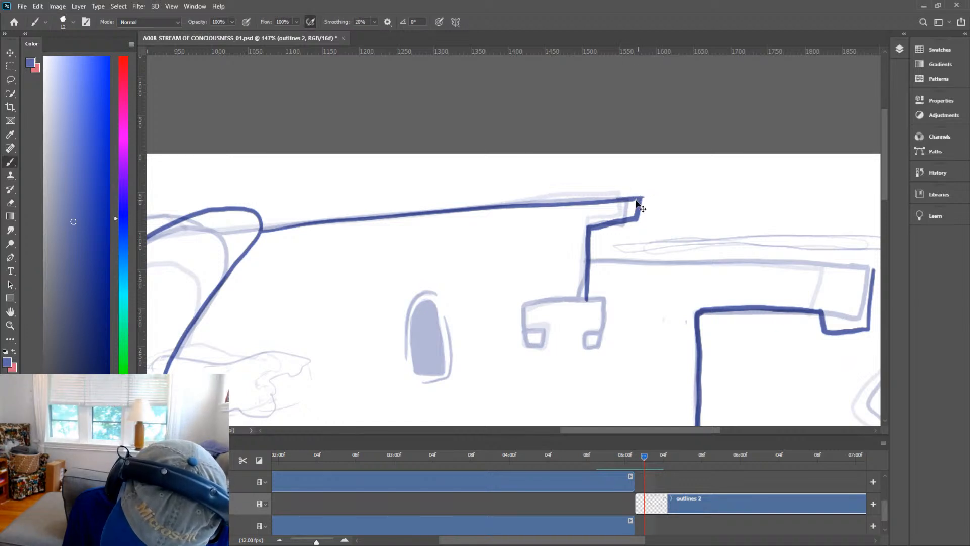
{"action": "left_click_drag", "start_coordinate": [640, 197], "coordinate": [620, 197]}
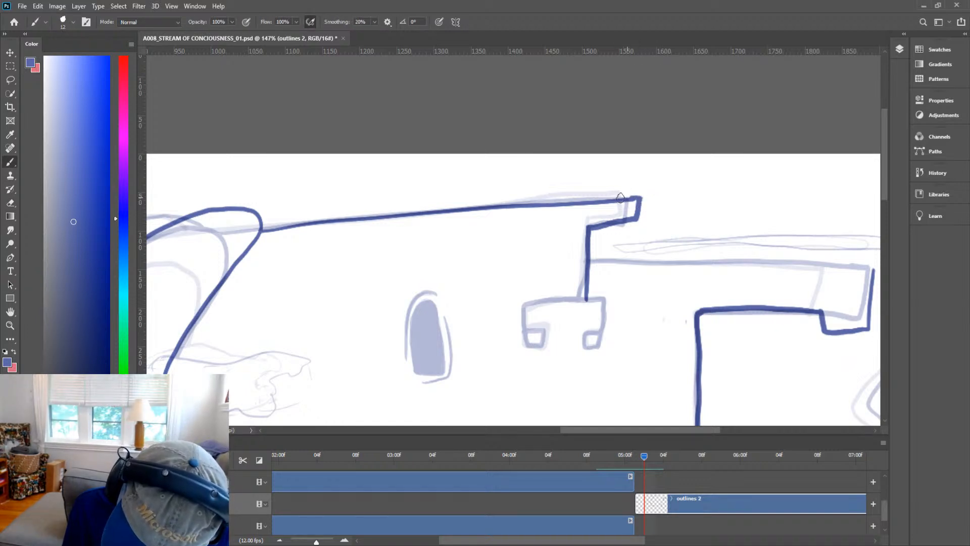
{"action": "key", "text": "e"}
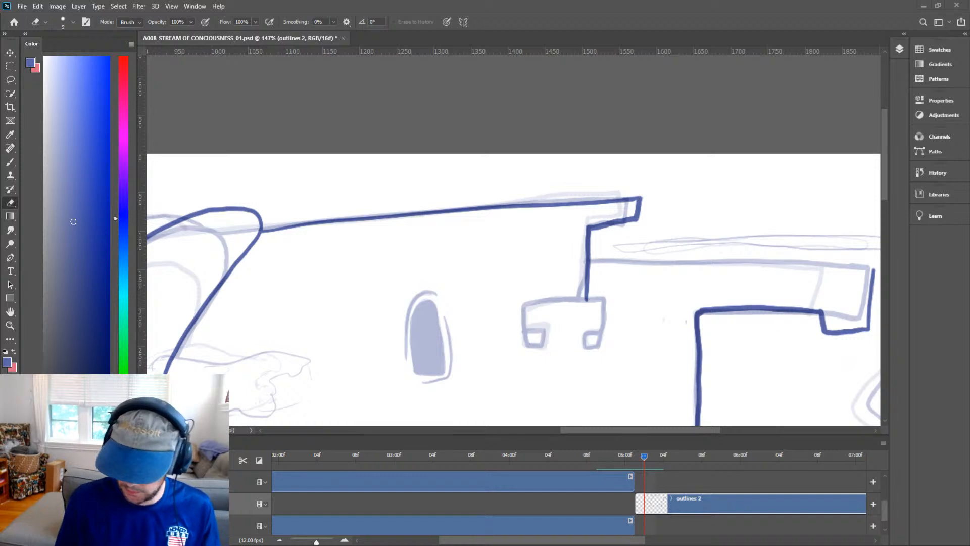
Ink the small crenellated battlement with its two merlons below the wall corner.
{"action": "key", "text": "space"}
{"action": "left_click_drag", "start_coordinate": [761, 328], "coordinate": [719, 288]}
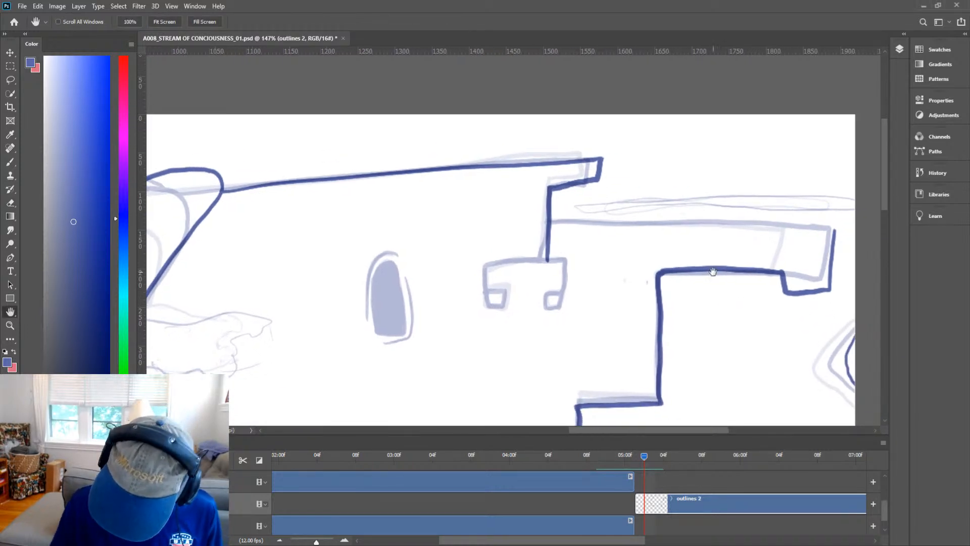
{"action": "key", "text": "b"}
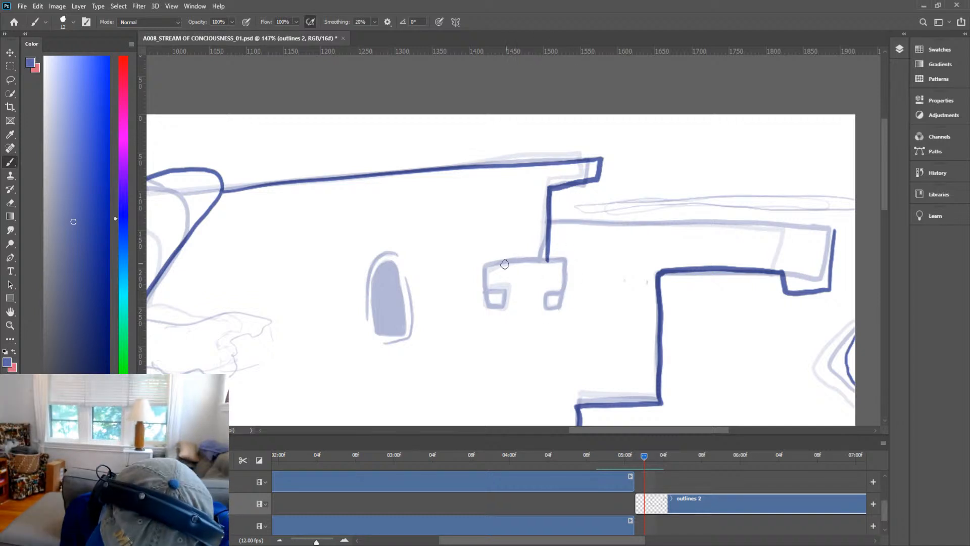
{"action": "mouse_move", "coordinate": [485, 268]}
{"action": "left_mouse_down"}
{"action": "mouse_move", "coordinate": [563, 260]}
{"action": "mouse_move", "coordinate": [558, 305]}
{"action": "mouse_move", "coordinate": [544, 304]}
{"action": "mouse_move", "coordinate": [545, 293]}
{"action": "mouse_move", "coordinate": [560, 294]}
{"action": "left_mouse_up"}
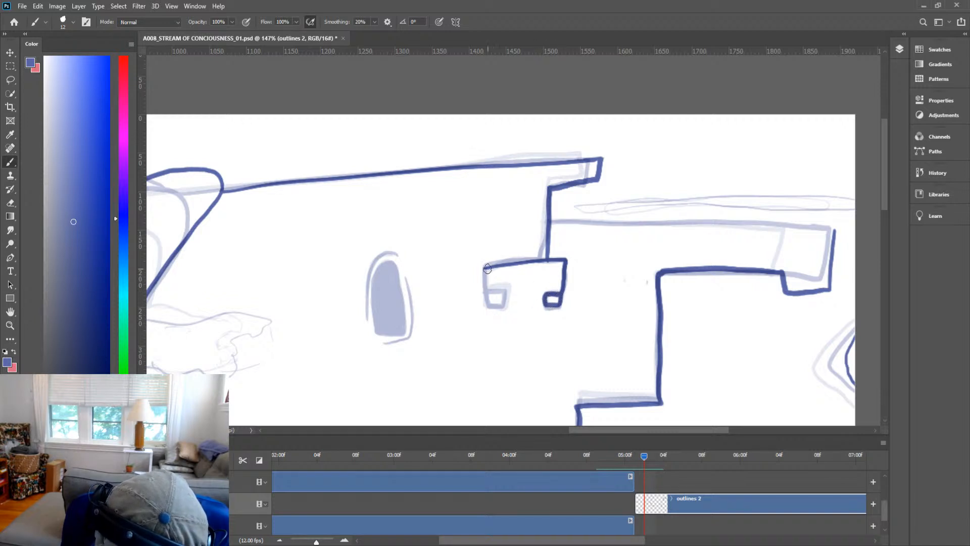
{"action": "mouse_move", "coordinate": [484, 273]}
{"action": "left_mouse_down"}
{"action": "mouse_move", "coordinate": [484, 308]}
{"action": "mouse_move", "coordinate": [503, 307]}
{"action": "mouse_move", "coordinate": [503, 296]}
{"action": "mouse_move", "coordinate": [491, 293]}
{"action": "left_mouse_up"}
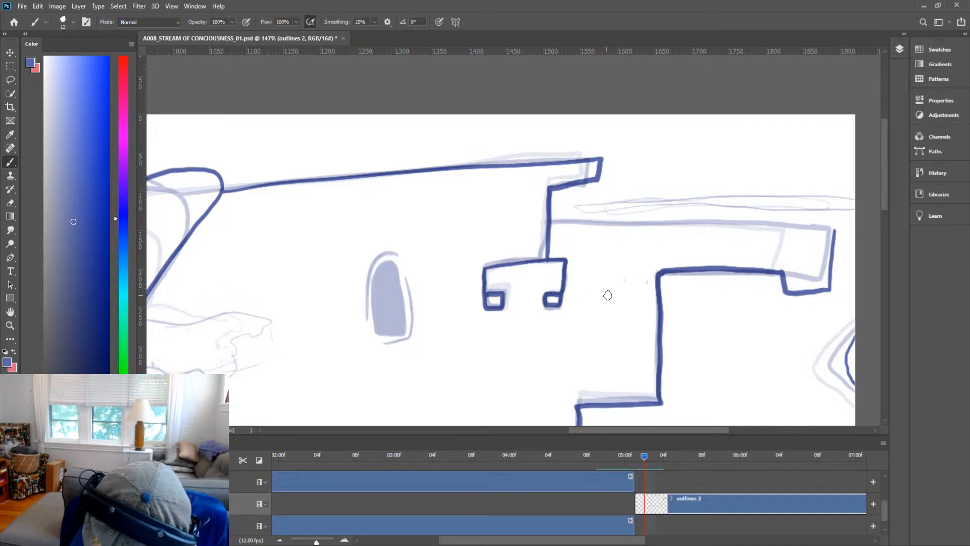
Ink the small notch at the right tower's inner corner and the long back edge running to the right.
{"action": "left_click_drag", "start_coordinate": [659, 297], "coordinate": [672, 296]}
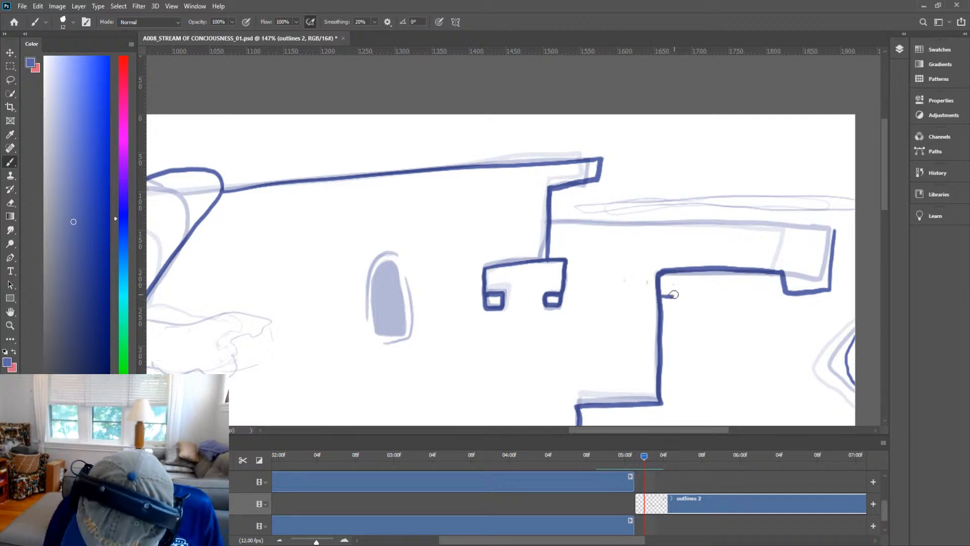
{"action": "left_click_drag", "start_coordinate": [676, 295], "coordinate": [675, 269]}
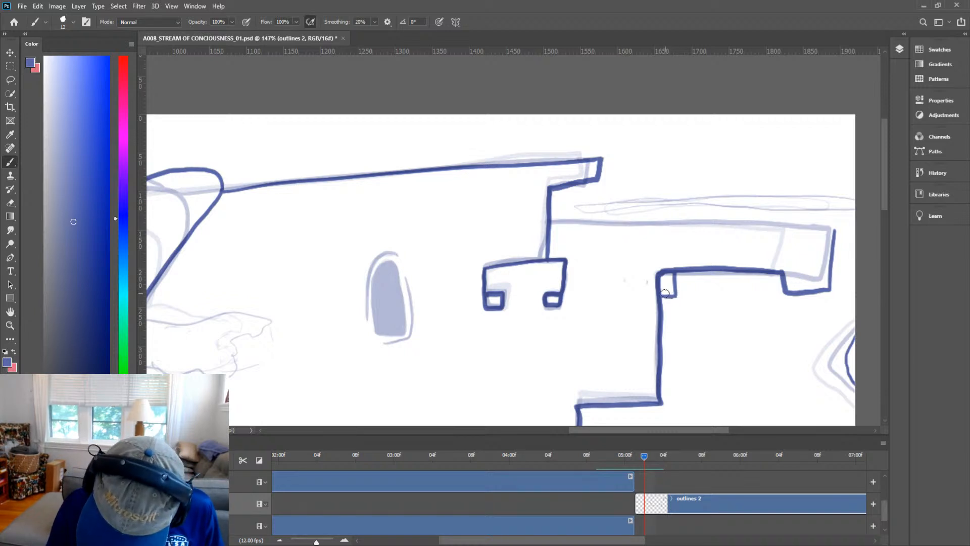
{"action": "mouse_move", "coordinate": [712, 321]}
{"action": "left_mouse_down"}
{"action": "mouse_move", "coordinate": [690, 344]}
{"action": "mouse_move", "coordinate": [702, 324]}
{"action": "left_mouse_up"}
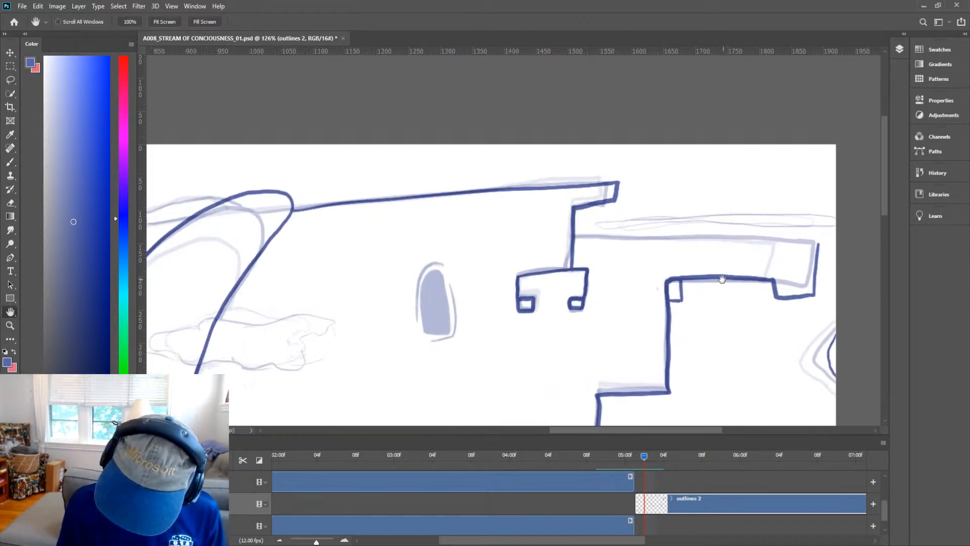
{"action": "left_click_drag", "start_coordinate": [670, 292], "coordinate": [681, 341]}
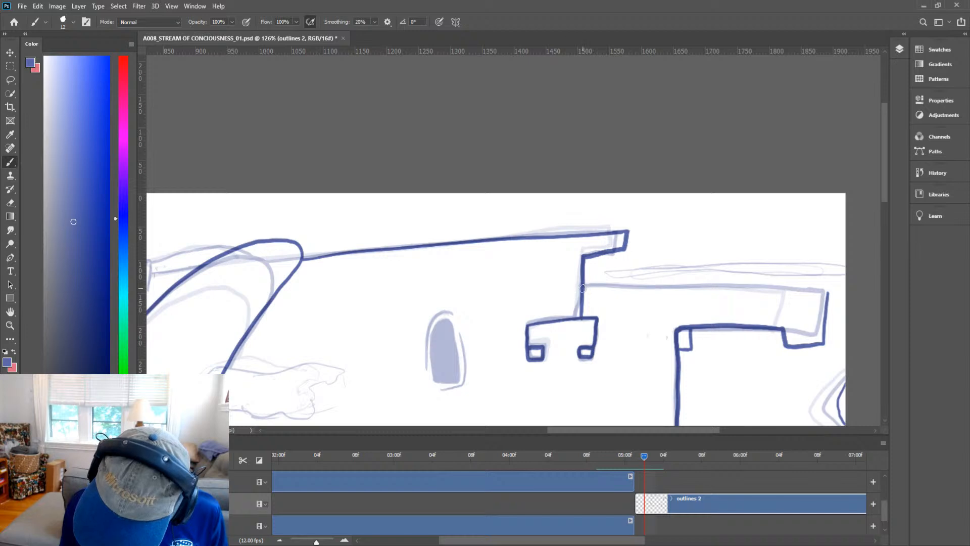
{"action": "left_click_drag", "start_coordinate": [581, 287], "coordinate": [826, 292]}
Zoom out and pan around to review the inked outlines across the whole frame.
{"action": "key", "text": "z"}
{"action": "left_click_drag", "start_coordinate": [758, 298], "coordinate": [726, 294]}
{"action": "mouse_move", "coordinate": [423, 340]}
{"action": "left_mouse_down"}
{"action": "mouse_move", "coordinate": [458, 342]}
{"action": "mouse_move", "coordinate": [402, 369]}
{"action": "left_mouse_up"}
{"action": "key", "text": "e"}
{"action": "key", "text": "z"}
{"action": "key", "text": "h"}
{"action": "mouse_move", "coordinate": [601, 344]}
{"action": "left_mouse_down"}
{"action": "mouse_move", "coordinate": [737, 237]}
{"action": "mouse_move", "coordinate": [802, 204]}
{"action": "mouse_move", "coordinate": [754, 219]}
{"action": "mouse_move", "coordinate": [643, 283]}
{"action": "mouse_move", "coordinate": [836, 182]}
{"action": "mouse_move", "coordinate": [843, 190]}
{"action": "left_mouse_up"}
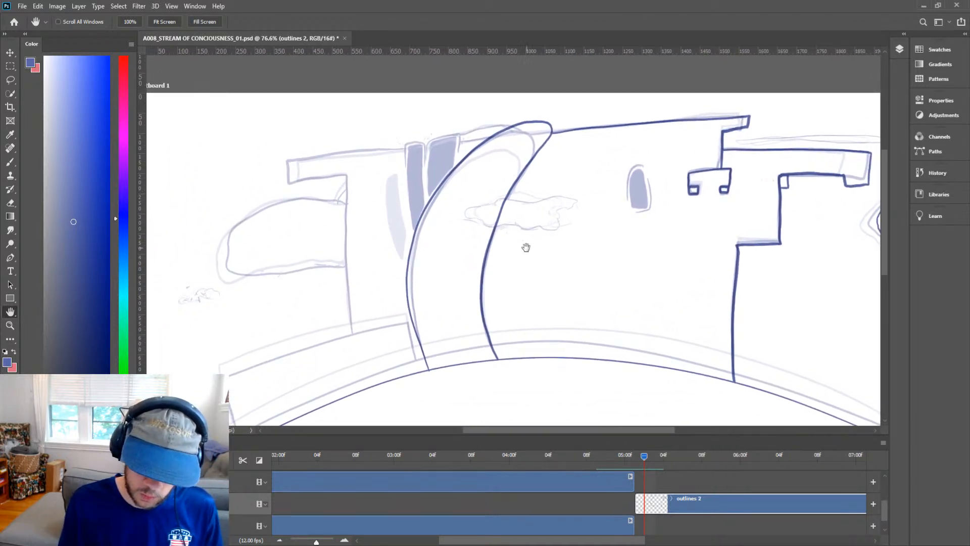
{"action": "mouse_move", "coordinate": [526, 247]}
{"action": "left_mouse_down"}
{"action": "mouse_move", "coordinate": [680, 235]}
{"action": "mouse_move", "coordinate": [669, 238]}
{"action": "left_mouse_up"}
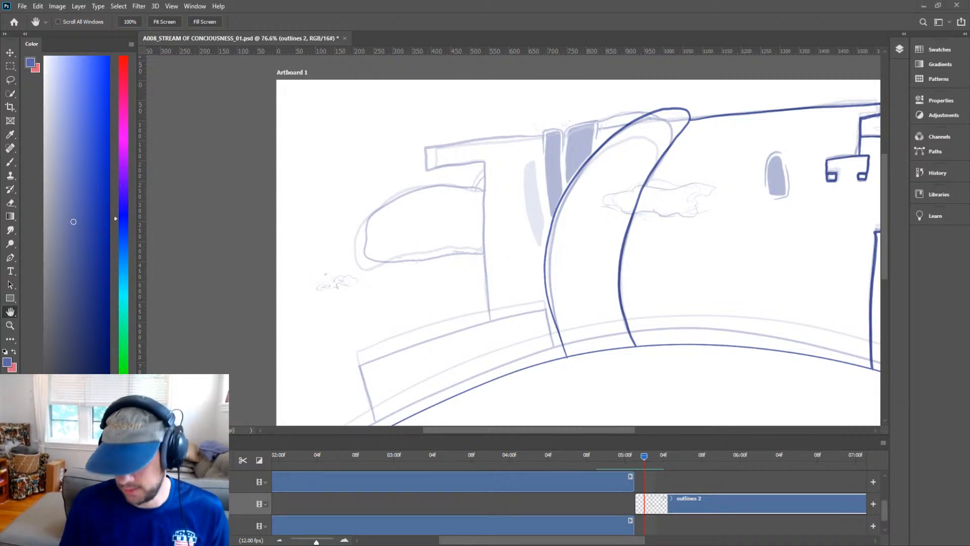
{"action": "key", "text": "z"}
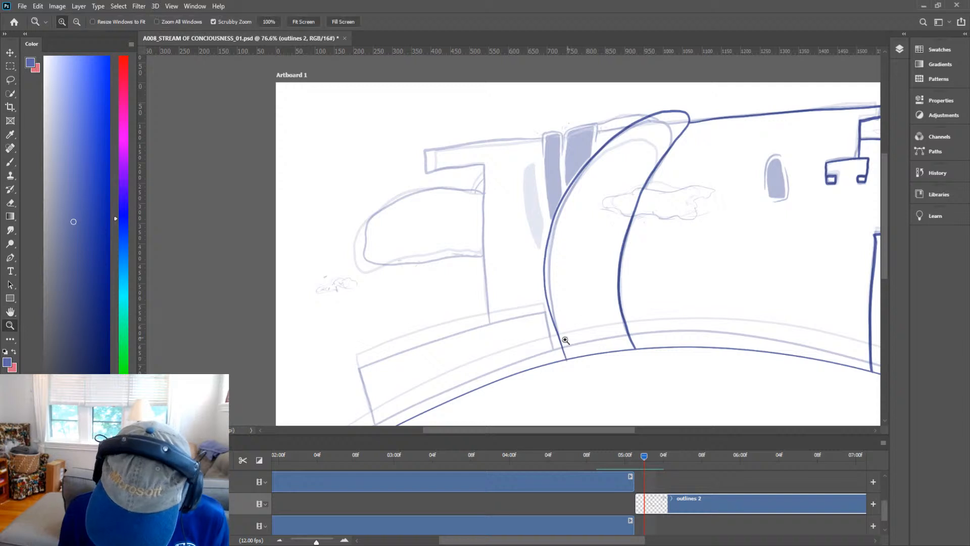
{"action": "mouse_move", "coordinate": [560, 365]}
{"action": "left_mouse_down"}
{"action": "mouse_move", "coordinate": [612, 340]}
{"action": "mouse_move", "coordinate": [590, 335]}
{"action": "left_mouse_up"}
{"action": "key", "text": "e"}
{"action": "key", "text": "z"}
{"action": "left_click_drag", "start_coordinate": [665, 328], "coordinate": [528, 380]}
{"action": "key", "text": "h"}
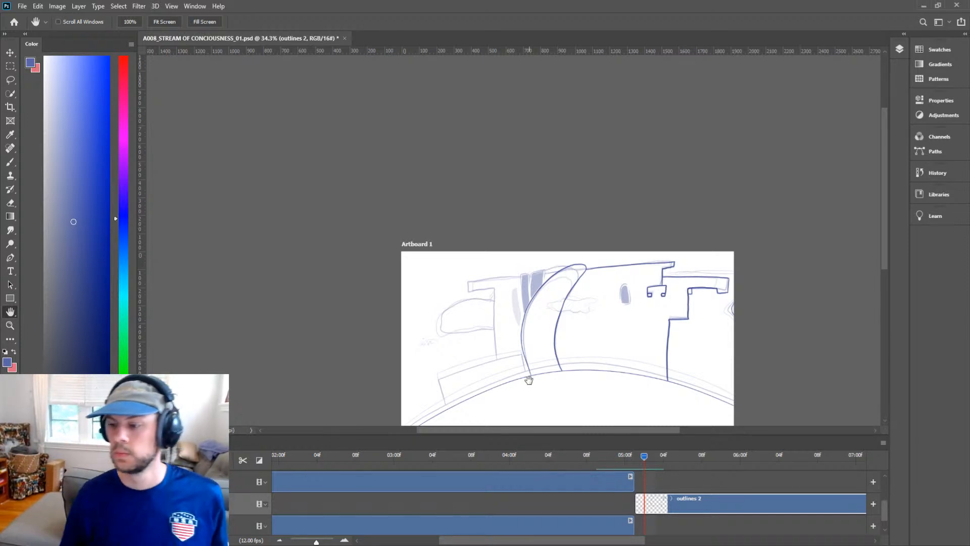
Zoom in on the two tall windows and ink the outline of the right-hand window.
{"action": "key", "text": "z"}
{"action": "left_click_drag", "start_coordinate": [534, 322], "coordinate": [577, 316]}
{"action": "key", "text": "h"}
{"action": "left_click_drag", "start_coordinate": [604, 271], "coordinate": [683, 253]}
{"action": "key", "text": "z"}
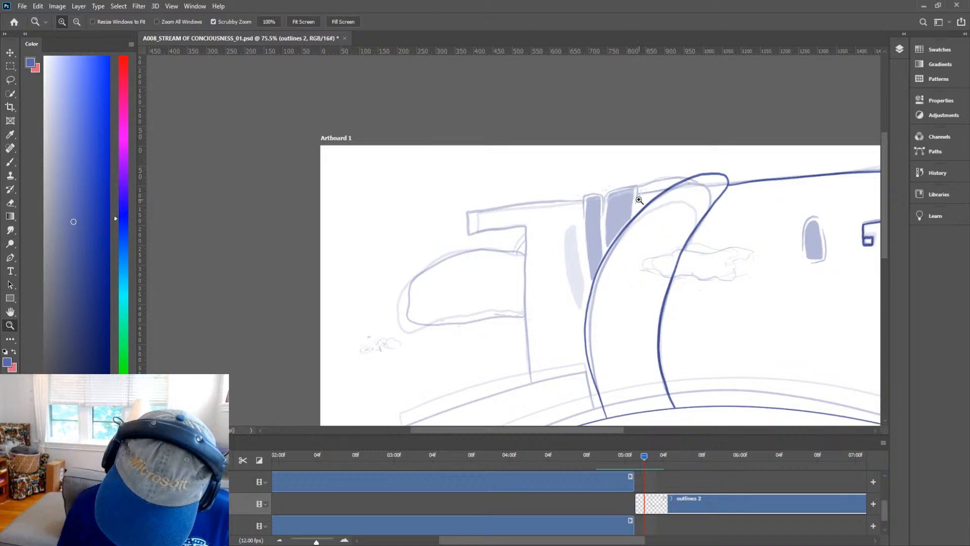
{"action": "left_click_drag", "start_coordinate": [637, 199], "coordinate": [671, 178]}
{"action": "key", "text": "h"}
{"action": "left_click_drag", "start_coordinate": [651, 225], "coordinate": [680, 188]}
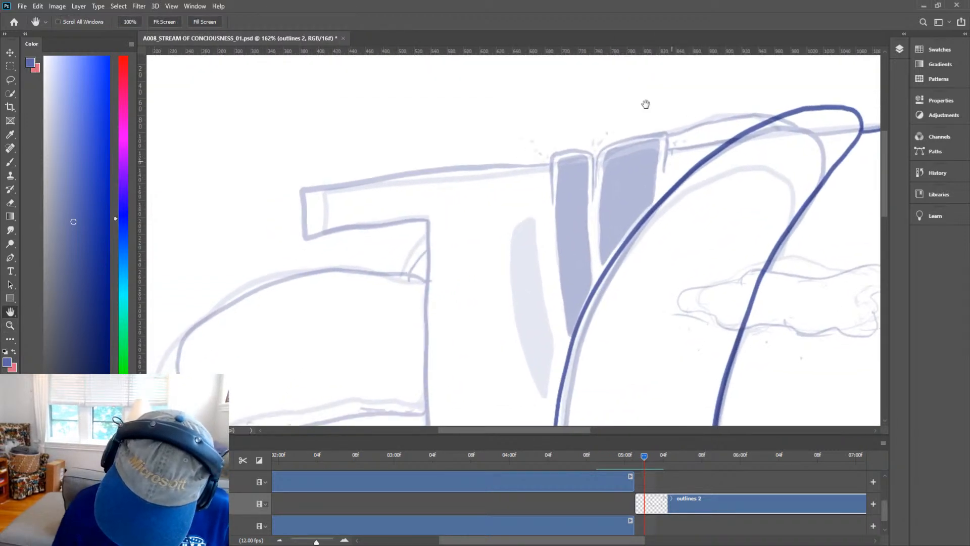
{"action": "key", "text": "b"}
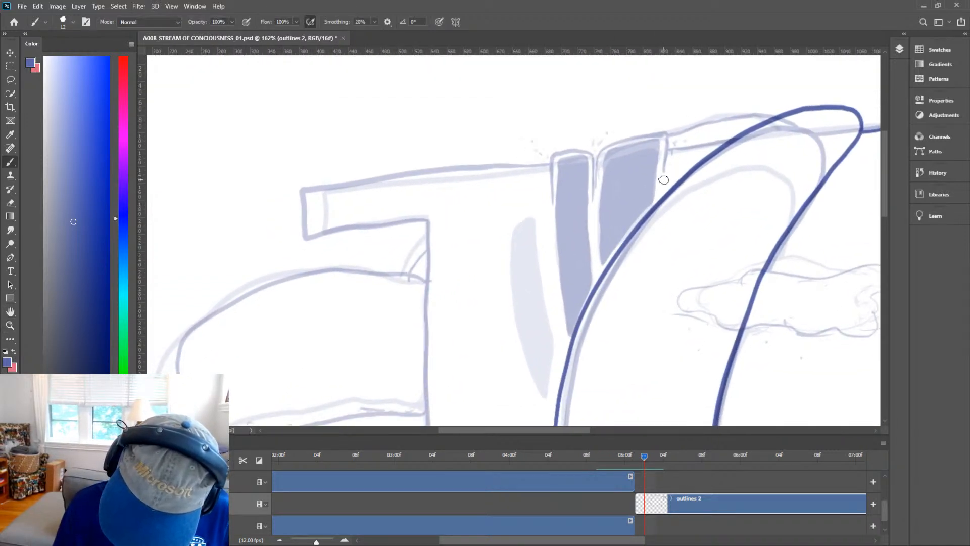
{"action": "mouse_move", "coordinate": [663, 185]}
{"action": "left_mouse_down"}
{"action": "mouse_move", "coordinate": [669, 123]}
{"action": "mouse_move", "coordinate": [634, 125]}
{"action": "mouse_move", "coordinate": [592, 157]}
{"action": "mouse_move", "coordinate": [595, 199]}
{"action": "left_mouse_up"}
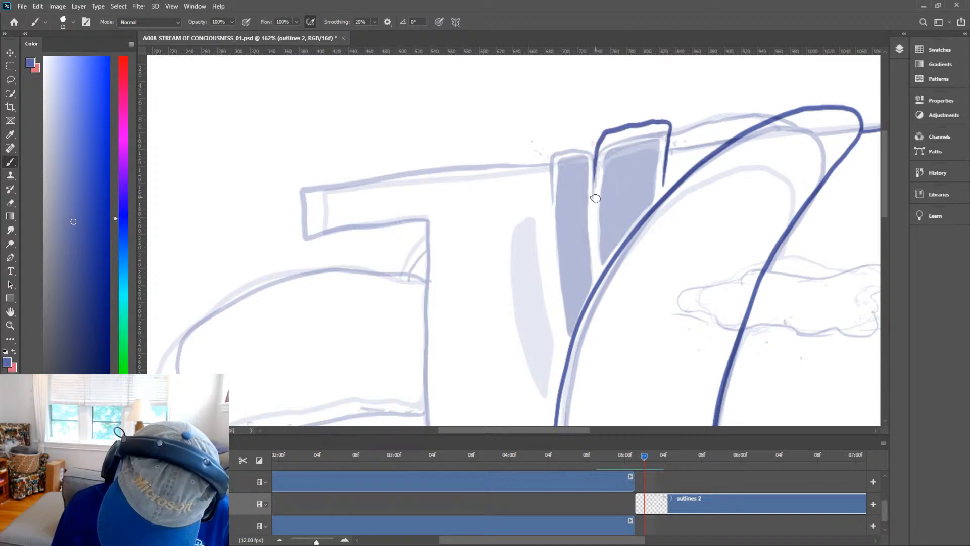
{"action": "left_click_drag", "start_coordinate": [595, 164], "coordinate": [594, 240]}
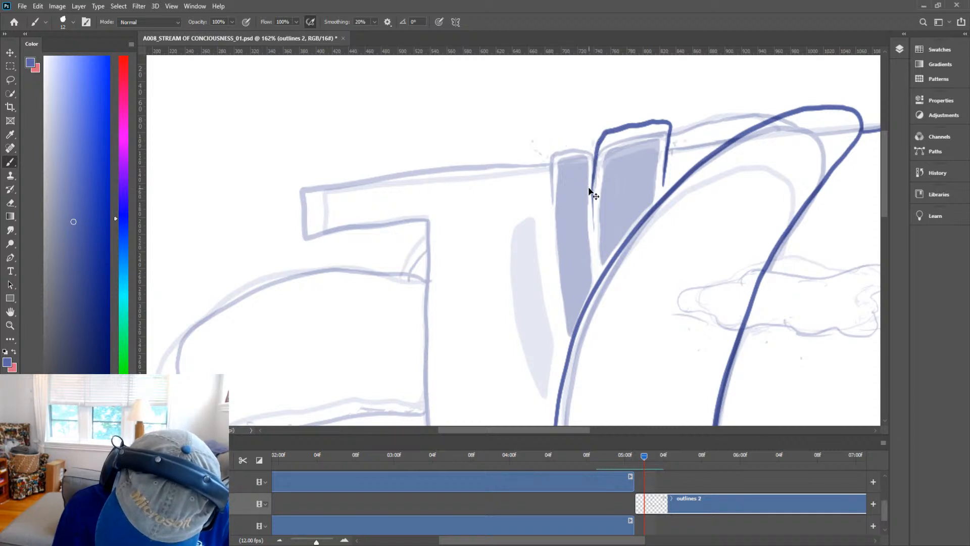
Ink the outline of the narrow left-hand window beside it, redoing one stroke.
{"action": "left_click_drag", "start_coordinate": [588, 135], "coordinate": [590, 190]}
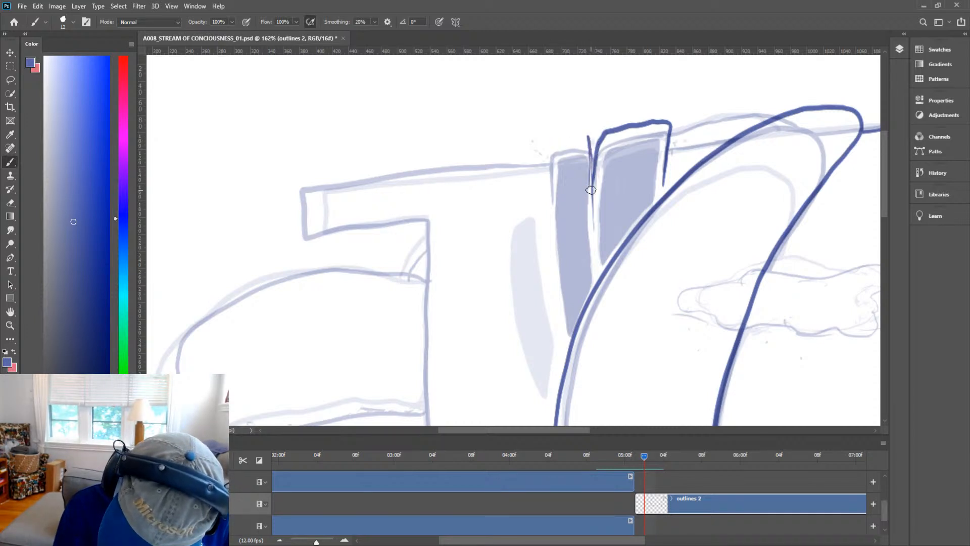
{"action": "key", "text": "ctrl+z"}
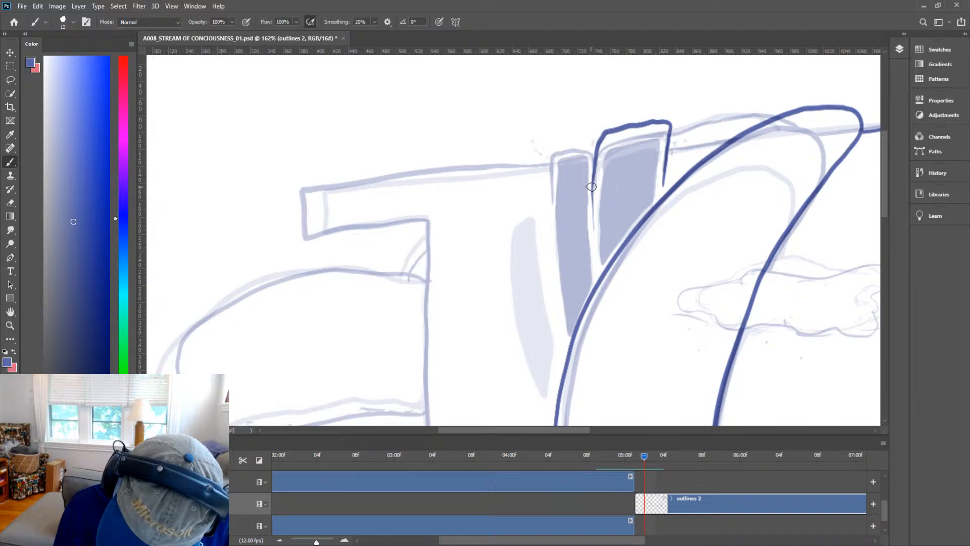
{"action": "mouse_move", "coordinate": [594, 147]}
{"action": "left_mouse_down"}
{"action": "mouse_move", "coordinate": [572, 136]}
{"action": "mouse_move", "coordinate": [553, 154]}
{"action": "mouse_move", "coordinate": [552, 245]}
{"action": "left_mouse_up"}
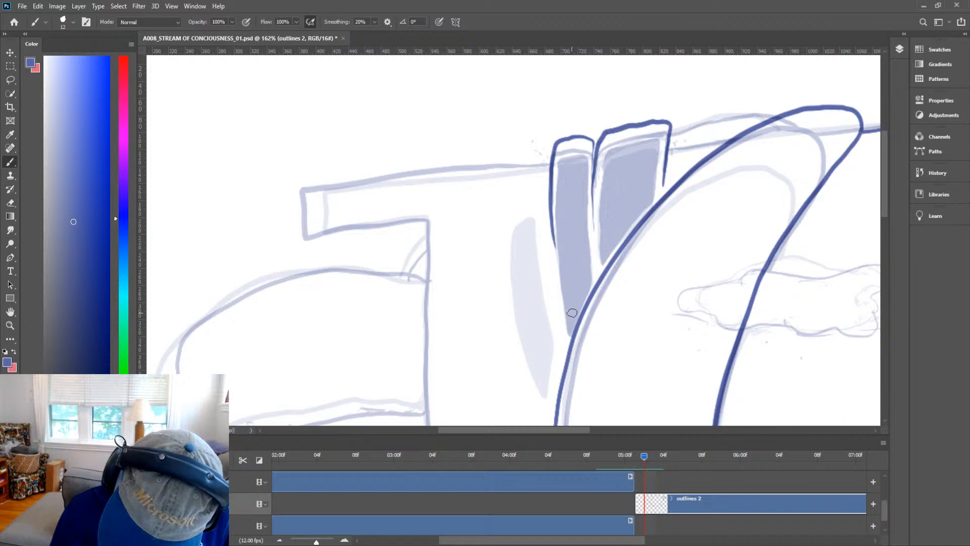
{"action": "mouse_move", "coordinate": [569, 314]}
{"action": "left_mouse_down"}
{"action": "mouse_move", "coordinate": [589, 272]}
{"action": "mouse_move", "coordinate": [587, 151]}
{"action": "mouse_move", "coordinate": [577, 145]}
{"action": "mouse_move", "coordinate": [565, 148]}
{"action": "mouse_move", "coordinate": [560, 172]}
{"action": "mouse_move", "coordinate": [565, 297]}
{"action": "left_mouse_up"}
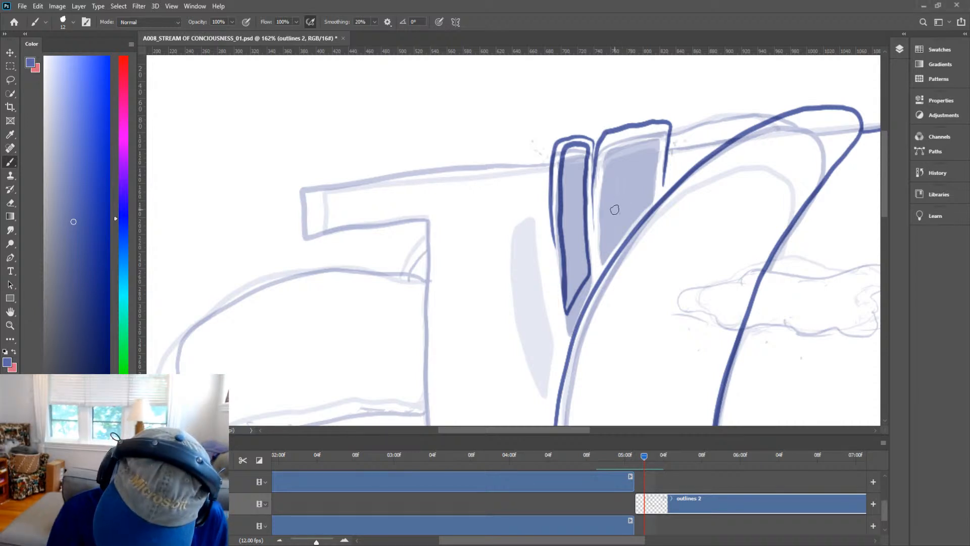
Fill both tall windows with solid ink colour.
{"action": "mouse_move", "coordinate": [601, 259]}
{"action": "left_mouse_down"}
{"action": "mouse_move", "coordinate": [652, 193]}
{"action": "mouse_move", "coordinate": [660, 131]}
{"action": "mouse_move", "coordinate": [608, 145]}
{"action": "mouse_move", "coordinate": [599, 262]}
{"action": "mouse_move", "coordinate": [604, 203]}
{"action": "mouse_move", "coordinate": [602, 233]}
{"action": "mouse_move", "coordinate": [610, 214]}
{"action": "mouse_move", "coordinate": [618, 222]}
{"action": "mouse_move", "coordinate": [610, 233]}
{"action": "mouse_move", "coordinate": [608, 204]}
{"action": "mouse_move", "coordinate": [606, 239]}
{"action": "mouse_move", "coordinate": [608, 194]}
{"action": "mouse_move", "coordinate": [604, 241]}
{"action": "mouse_move", "coordinate": [613, 146]}
{"action": "mouse_move", "coordinate": [600, 184]}
{"action": "mouse_move", "coordinate": [611, 149]}
{"action": "mouse_move", "coordinate": [609, 164]}
{"action": "mouse_move", "coordinate": [636, 131]}
{"action": "mouse_move", "coordinate": [606, 181]}
{"action": "mouse_move", "coordinate": [633, 174]}
{"action": "mouse_move", "coordinate": [617, 229]}
{"action": "mouse_move", "coordinate": [616, 170]}
{"action": "mouse_move", "coordinate": [609, 231]}
{"action": "mouse_move", "coordinate": [622, 167]}
{"action": "mouse_move", "coordinate": [629, 193]}
{"action": "mouse_move", "coordinate": [642, 201]}
{"action": "mouse_move", "coordinate": [649, 190]}
{"action": "mouse_move", "coordinate": [657, 133]}
{"action": "mouse_move", "coordinate": [654, 172]}
{"action": "mouse_move", "coordinate": [657, 141]}
{"action": "mouse_move", "coordinate": [625, 144]}
{"action": "mouse_move", "coordinate": [639, 136]}
{"action": "mouse_move", "coordinate": [619, 159]}
{"action": "mouse_move", "coordinate": [649, 141]}
{"action": "left_mouse_up"}
{"action": "mouse_move", "coordinate": [648, 176]}
{"action": "left_mouse_down"}
{"action": "mouse_move", "coordinate": [632, 201]}
{"action": "mouse_move", "coordinate": [650, 154]}
{"action": "mouse_move", "coordinate": [629, 178]}
{"action": "left_mouse_up"}
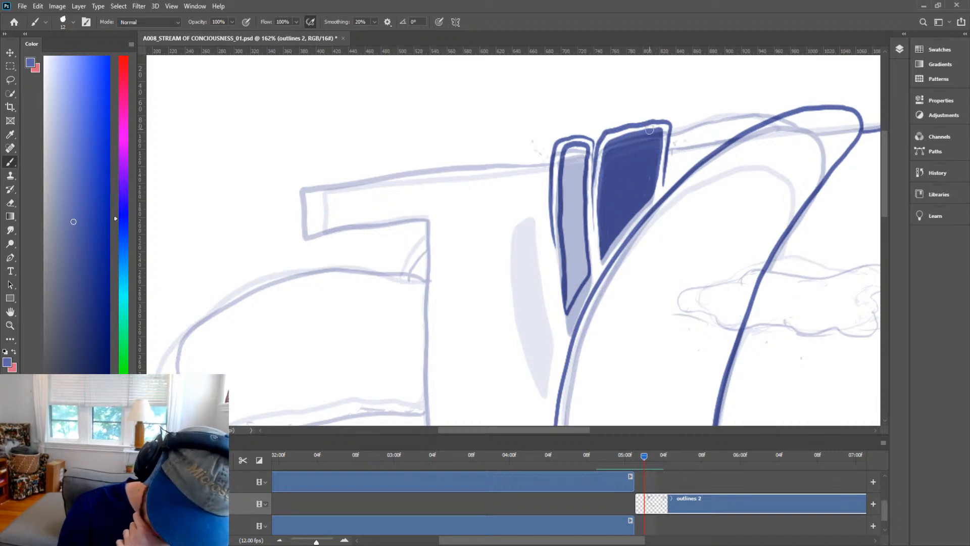
{"action": "mouse_move", "coordinate": [567, 305]}
{"action": "left_mouse_down"}
{"action": "mouse_move", "coordinate": [584, 238]}
{"action": "mouse_move", "coordinate": [586, 272]}
{"action": "mouse_move", "coordinate": [572, 258]}
{"action": "mouse_move", "coordinate": [568, 296]}
{"action": "mouse_move", "coordinate": [562, 219]}
{"action": "mouse_move", "coordinate": [567, 293]}
{"action": "mouse_move", "coordinate": [562, 224]}
{"action": "left_mouse_up"}
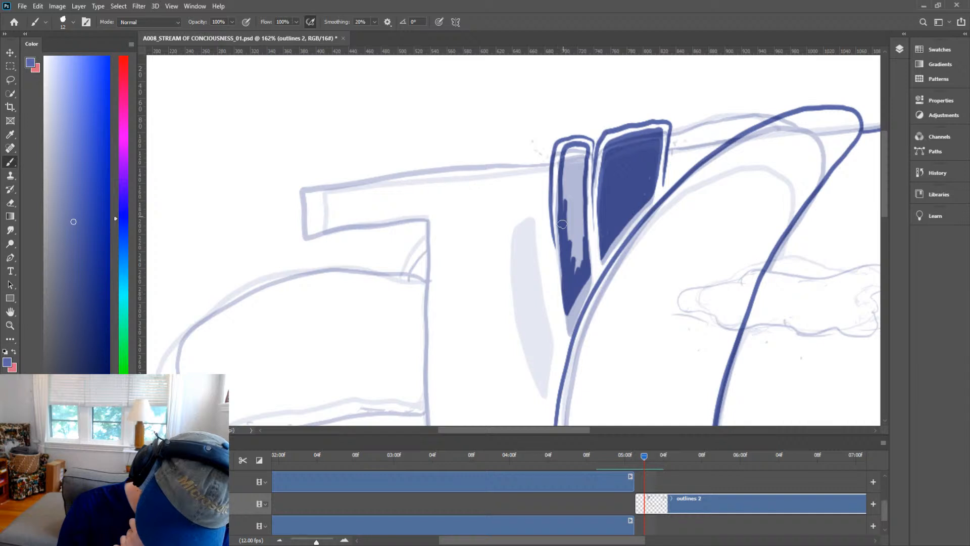
{"action": "mouse_move", "coordinate": [563, 273]}
{"action": "left_mouse_down"}
{"action": "mouse_move", "coordinate": [564, 218]}
{"action": "mouse_move", "coordinate": [571, 282]}
{"action": "mouse_move", "coordinate": [572, 205]}
{"action": "mouse_move", "coordinate": [582, 261]}
{"action": "mouse_move", "coordinate": [577, 186]}
{"action": "mouse_move", "coordinate": [582, 255]}
{"action": "mouse_move", "coordinate": [580, 197]}
{"action": "mouse_move", "coordinate": [569, 262]}
{"action": "mouse_move", "coordinate": [566, 190]}
{"action": "mouse_move", "coordinate": [566, 261]}
{"action": "left_mouse_up"}
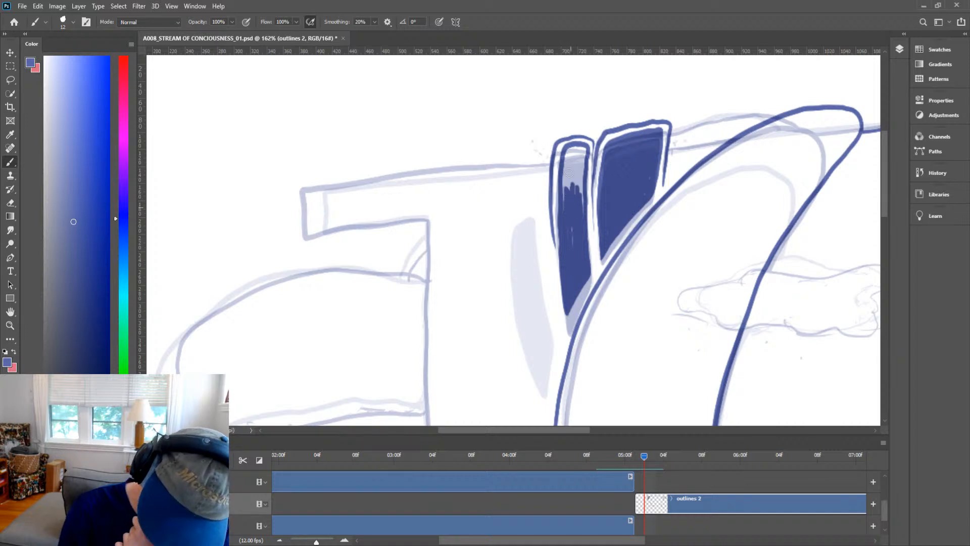
{"action": "mouse_move", "coordinate": [569, 173]}
{"action": "left_mouse_down"}
{"action": "mouse_move", "coordinate": [561, 209]}
{"action": "mouse_move", "coordinate": [565, 153]}
{"action": "mouse_move", "coordinate": [583, 147]}
{"action": "mouse_move", "coordinate": [583, 213]}
{"action": "mouse_move", "coordinate": [572, 213]}
{"action": "mouse_move", "coordinate": [584, 146]}
{"action": "mouse_move", "coordinate": [572, 206]}
{"action": "mouse_move", "coordinate": [573, 153]}
{"action": "mouse_move", "coordinate": [571, 161]}
{"action": "mouse_move", "coordinate": [570, 226]}
{"action": "mouse_move", "coordinate": [567, 213]}
{"action": "mouse_move", "coordinate": [592, 178]}
{"action": "left_mouse_up"}
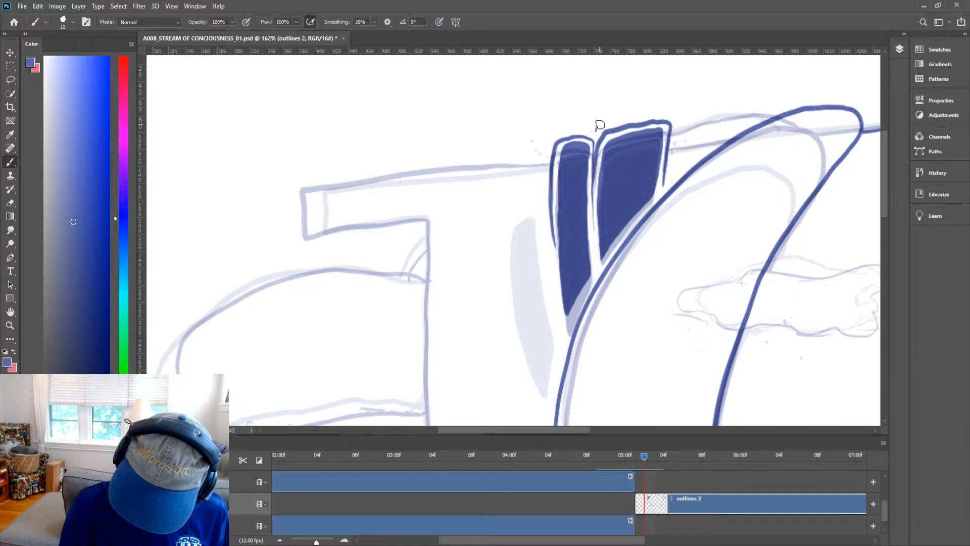
Ink the short wall edge running from the windows to the curved tower.
{"action": "key", "text": "h"}
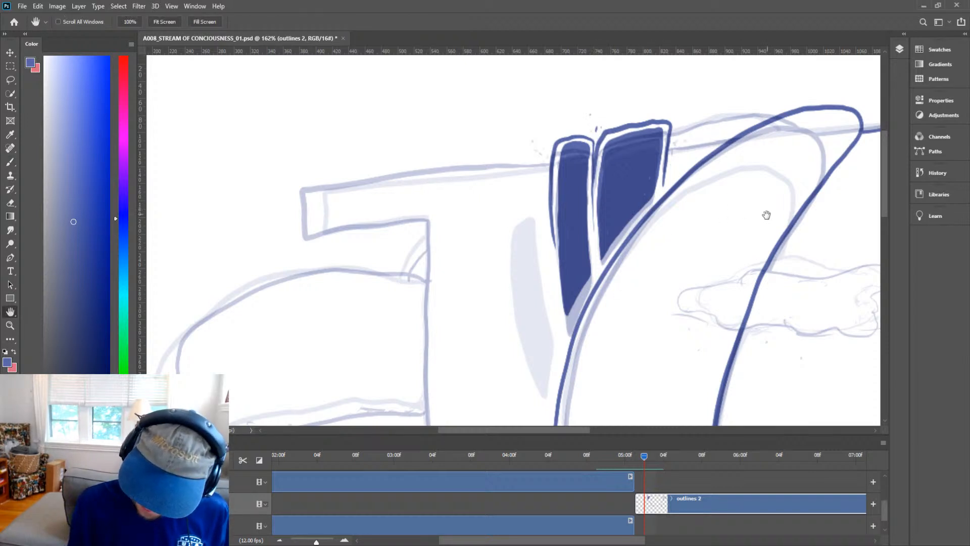
{"action": "mouse_move", "coordinate": [767, 214]}
{"action": "left_mouse_down"}
{"action": "mouse_move", "coordinate": [641, 261]}
{"action": "mouse_move", "coordinate": [610, 286]}
{"action": "left_mouse_up"}
{"action": "key", "text": "b"}
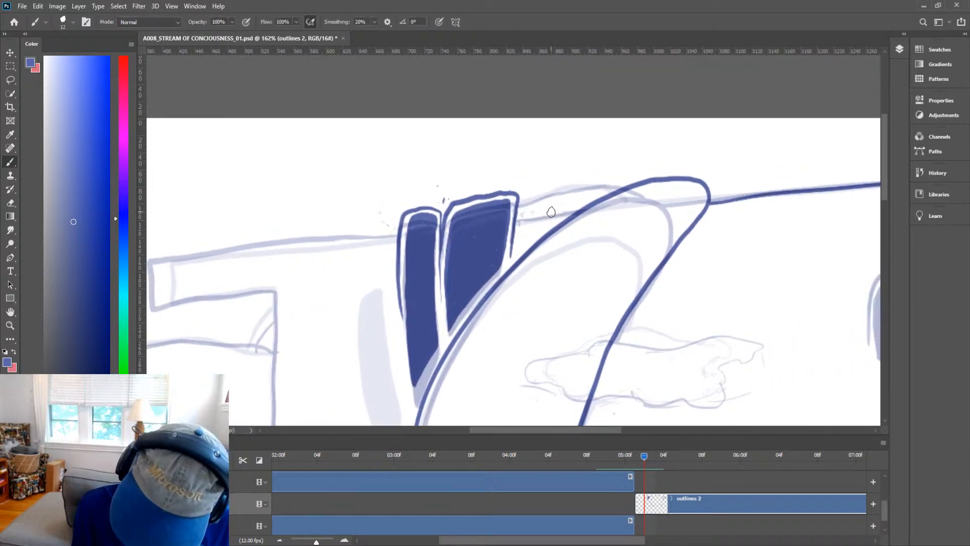
{"action": "left_click_drag", "start_coordinate": [516, 222], "coordinate": [584, 209]}
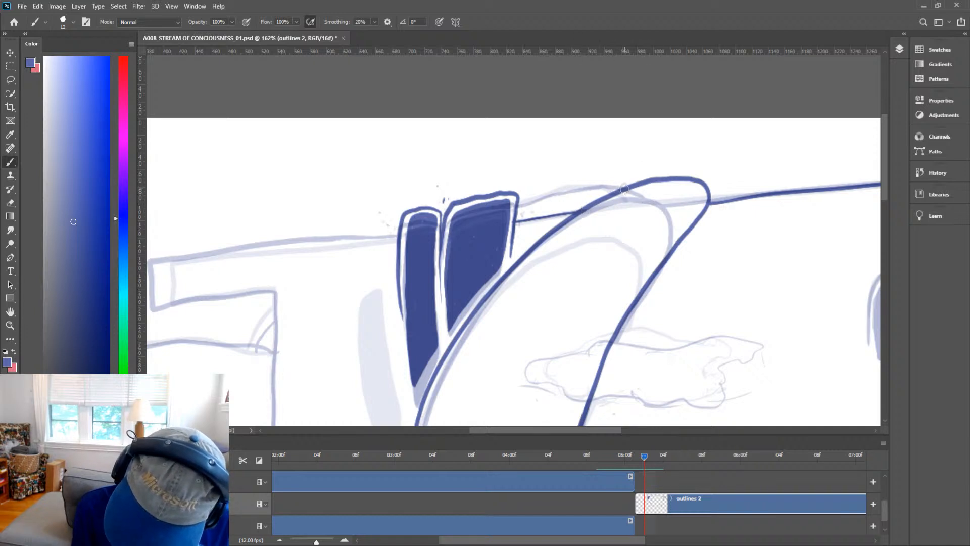
{"action": "left_click_drag", "start_coordinate": [624, 189], "coordinate": [519, 211]}
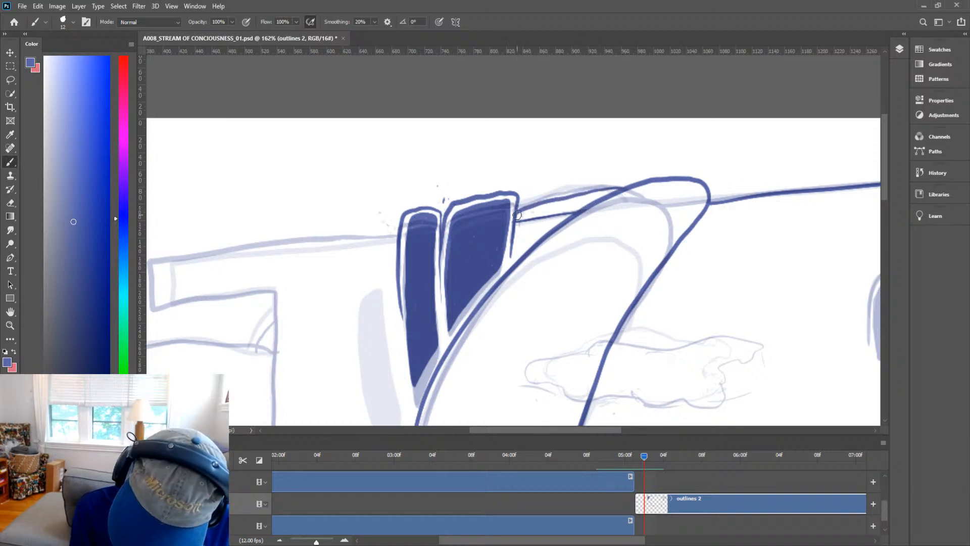
Ink the top edge of the left wall wing from the windows to its corner.
{"action": "key", "text": "space"}
{"action": "mouse_move", "coordinate": [606, 231]}
{"action": "left_mouse_down"}
{"action": "mouse_move", "coordinate": [661, 244]}
{"action": "mouse_move", "coordinate": [790, 215]}
{"action": "left_mouse_up"}
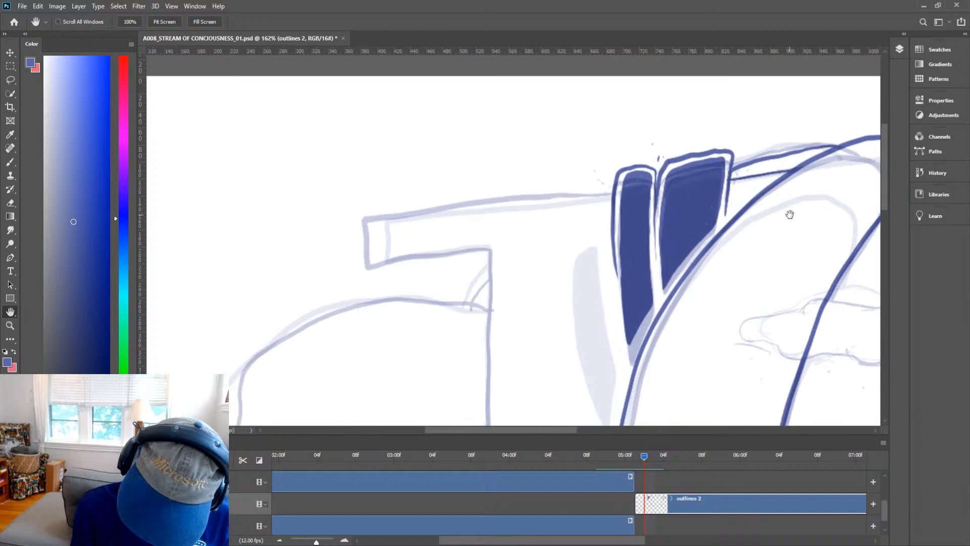
{"action": "key", "text": "ctrl+space"}
{"action": "mouse_move", "coordinate": [692, 227]}
{"action": "left_mouse_down"}
{"action": "mouse_move", "coordinate": [658, 242]}
{"action": "mouse_move", "coordinate": [670, 241]}
{"action": "left_mouse_up"}
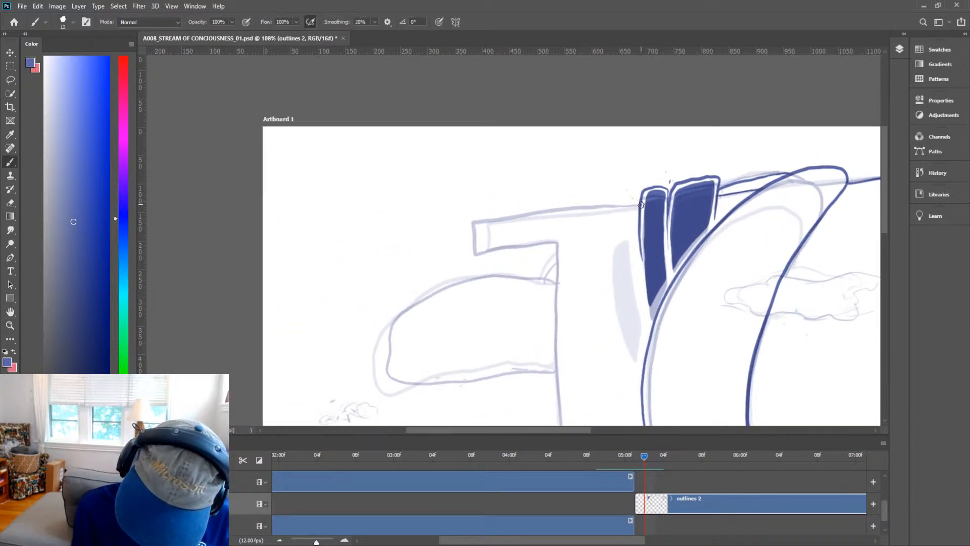
{"action": "mouse_move", "coordinate": [640, 204]}
{"action": "left_mouse_down"}
{"action": "mouse_move", "coordinate": [451, 227]}
{"action": "mouse_move", "coordinate": [454, 263]}
{"action": "mouse_move", "coordinate": [553, 243]}
{"action": "left_mouse_up"}
Ink the left wing's vertical corner edge down to the lower ledge, redrawing it until it fits.
{"action": "key", "text": "space"}
{"action": "mouse_move", "coordinate": [597, 323]}
{"action": "left_mouse_down"}
{"action": "mouse_move", "coordinate": [539, 158]}
{"action": "mouse_move", "coordinate": [528, 158]}
{"action": "left_mouse_up"}
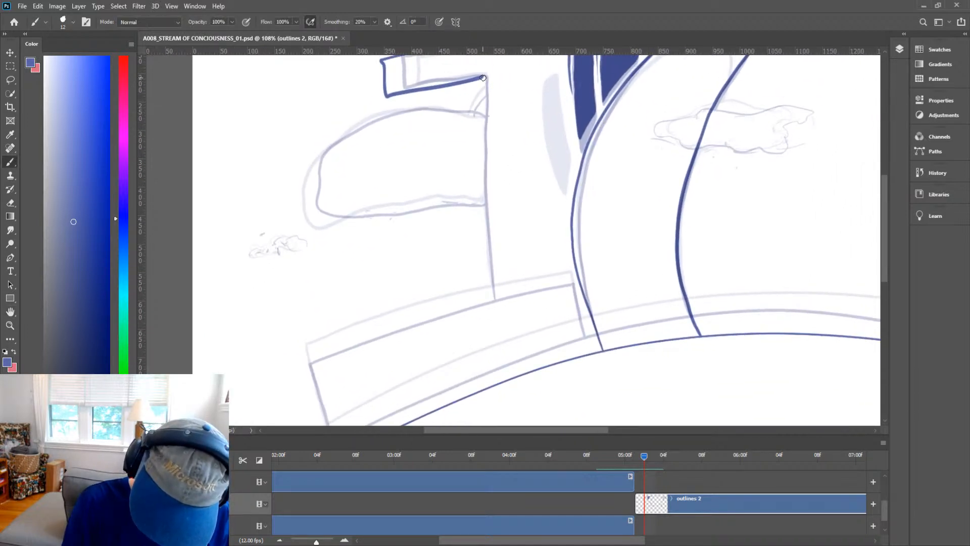
{"action": "left_click_drag", "start_coordinate": [480, 76], "coordinate": [496, 311]}
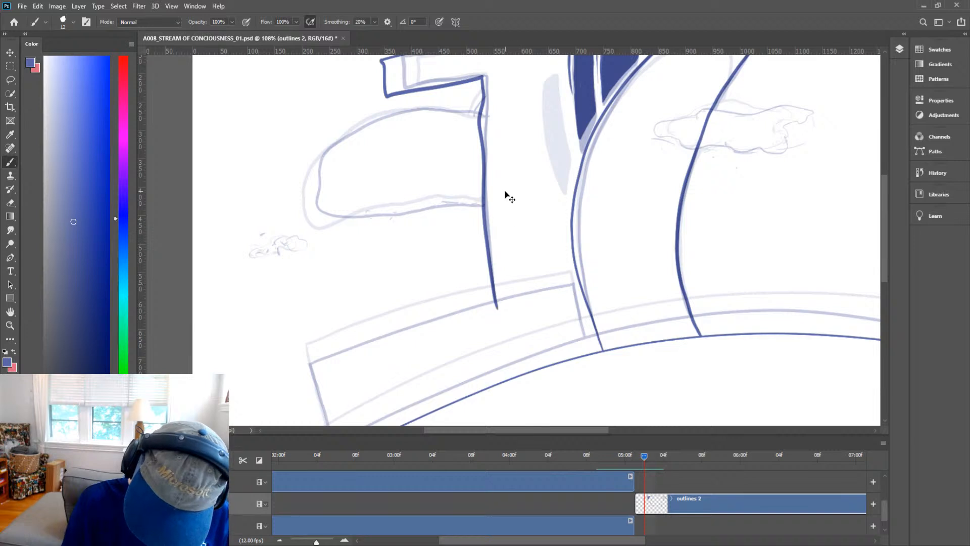
{"action": "key", "text": "ctrl+z"}
{"action": "left_click_drag", "start_coordinate": [481, 77], "coordinate": [493, 302]}
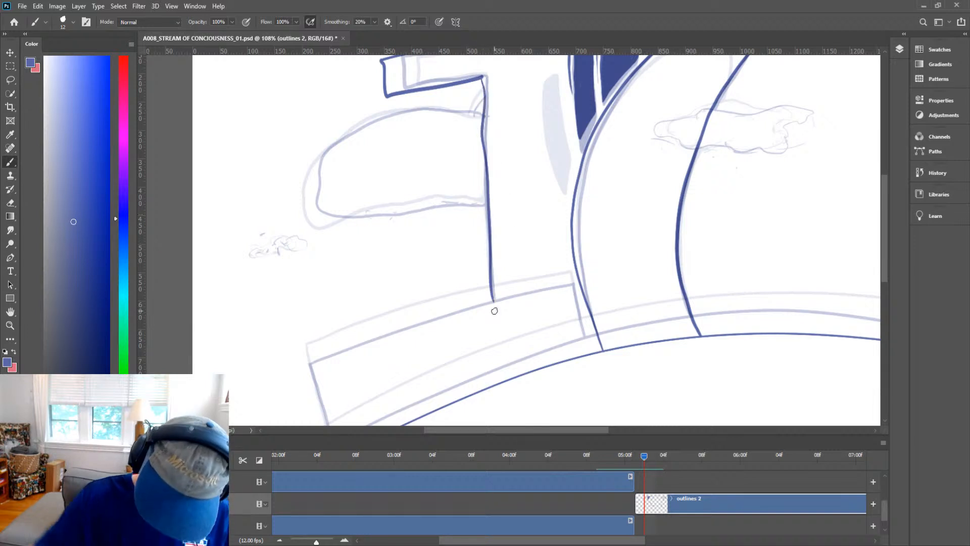
{"action": "key", "text": "ctrl+z"}
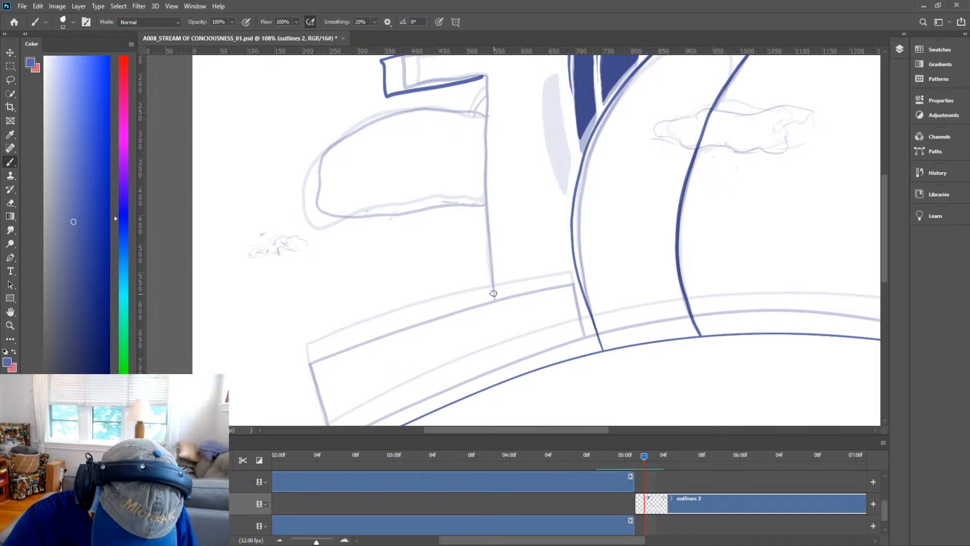
{"action": "left_click_drag", "start_coordinate": [494, 298], "coordinate": [483, 79]}
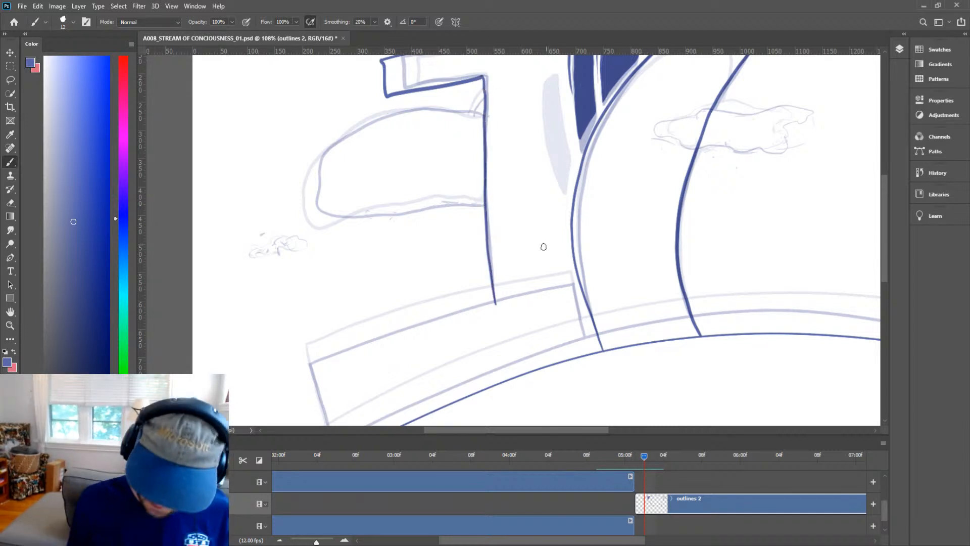
Ink the rounded shape under the left wing and the small cloud puff beside it.
{"action": "key", "text": "space"}
{"action": "left_click_drag", "start_coordinate": [477, 231], "coordinate": [515, 288]}
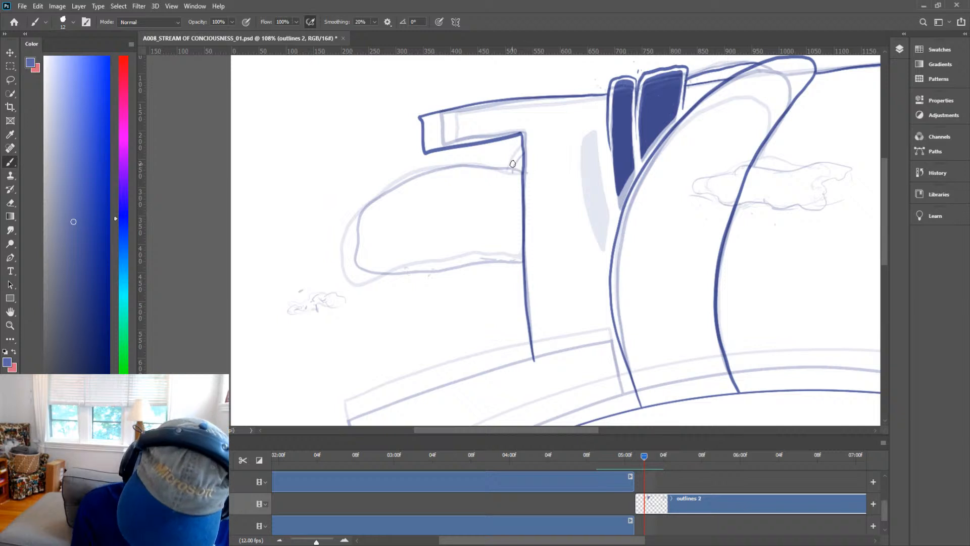
{"action": "mouse_move", "coordinate": [453, 174]}
{"action": "left_mouse_down"}
{"action": "mouse_move", "coordinate": [383, 212]}
{"action": "mouse_move", "coordinate": [376, 259]}
{"action": "mouse_move", "coordinate": [415, 268]}
{"action": "mouse_move", "coordinate": [519, 266]}
{"action": "left_mouse_up"}
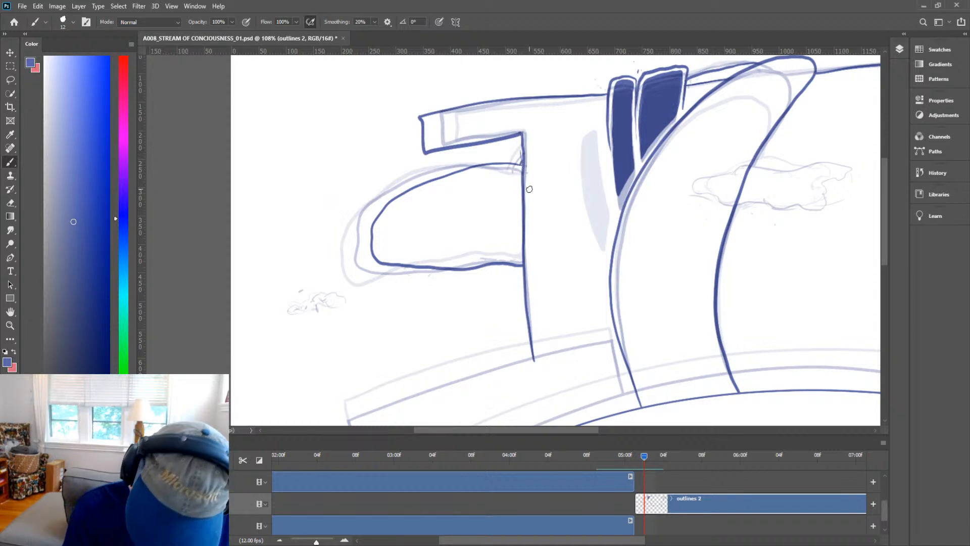
{"action": "mouse_move", "coordinate": [300, 313]}
{"action": "left_mouse_down"}
{"action": "mouse_move", "coordinate": [349, 307]}
{"action": "mouse_move", "coordinate": [329, 303]}
{"action": "left_mouse_up"}
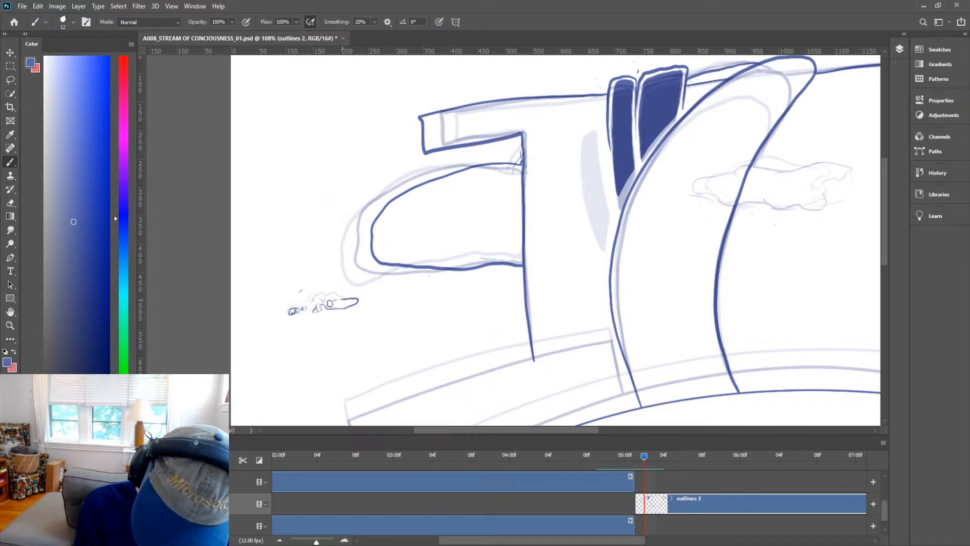
Ink the top and left edges of the lower ledge block.
{"action": "key", "text": "h"}
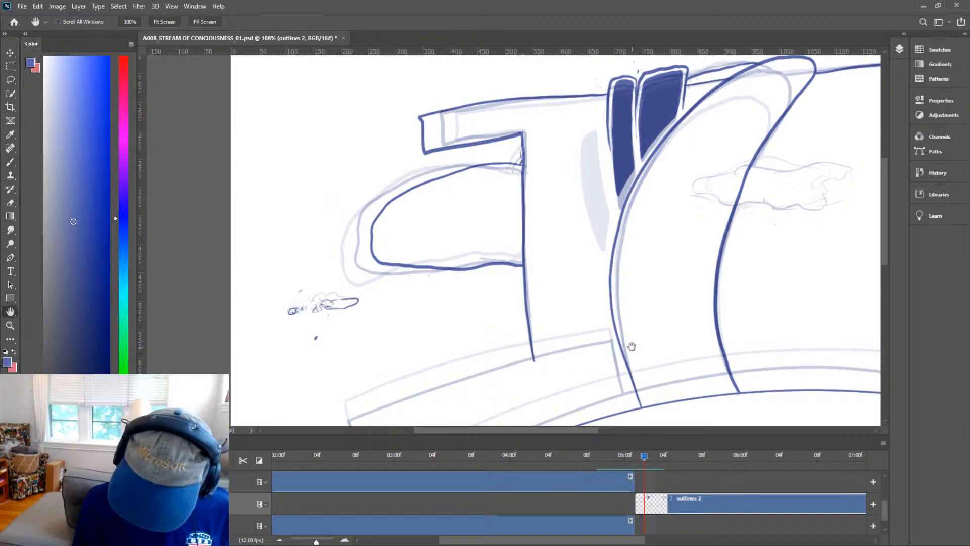
{"action": "mouse_move", "coordinate": [650, 335]}
{"action": "left_mouse_down"}
{"action": "mouse_move", "coordinate": [662, 303]}
{"action": "mouse_move", "coordinate": [641, 201]}
{"action": "left_mouse_up"}
{"action": "key", "text": "b"}
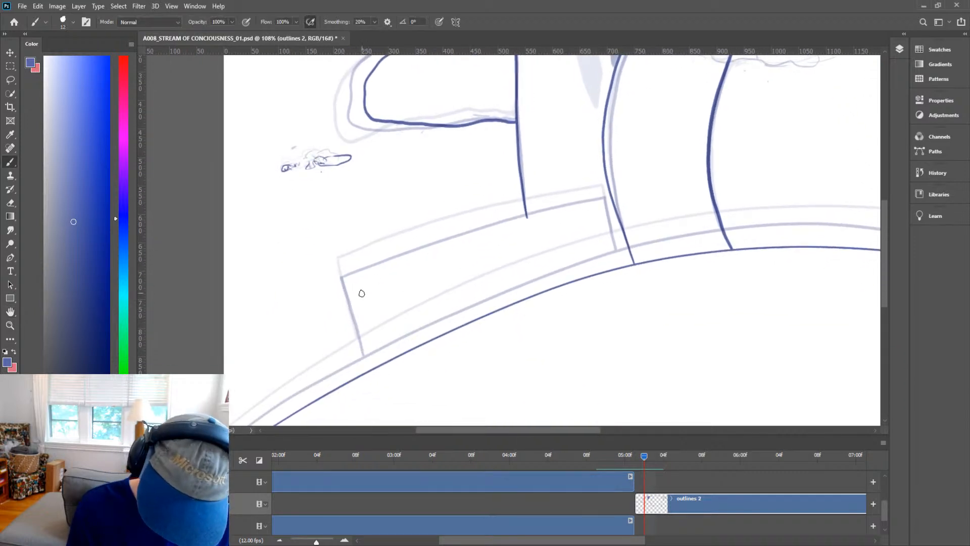
{"action": "mouse_move", "coordinate": [347, 290]}
{"action": "left_mouse_down"}
{"action": "mouse_move", "coordinate": [595, 213]}
{"action": "mouse_move", "coordinate": [607, 212]}
{"action": "mouse_move", "coordinate": [622, 266]}
{"action": "left_mouse_up"}
{"action": "left_click_drag", "start_coordinate": [345, 293], "coordinate": [369, 376]}
{"action": "key", "text": "e"}
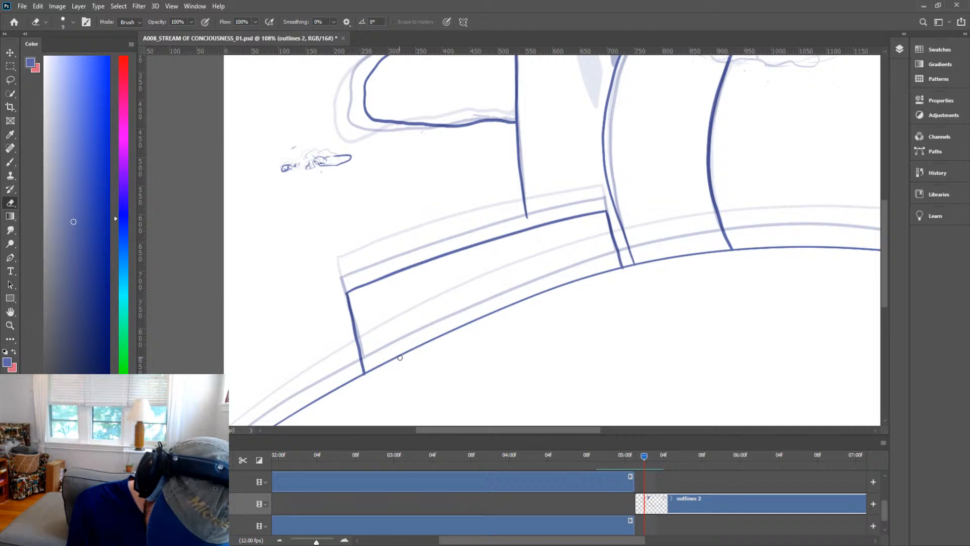
Erase the overshooting stroke ends at the ledge corners and touch up the join with the wing edge.
{"action": "key", "text": "z"}
{"action": "mouse_move", "coordinate": [362, 375]}
{"action": "left_mouse_down"}
{"action": "mouse_move", "coordinate": [411, 348]}
{"action": "mouse_move", "coordinate": [357, 385]}
{"action": "left_mouse_up"}
{"action": "key", "text": "e"}
{"action": "key", "text": "z"}
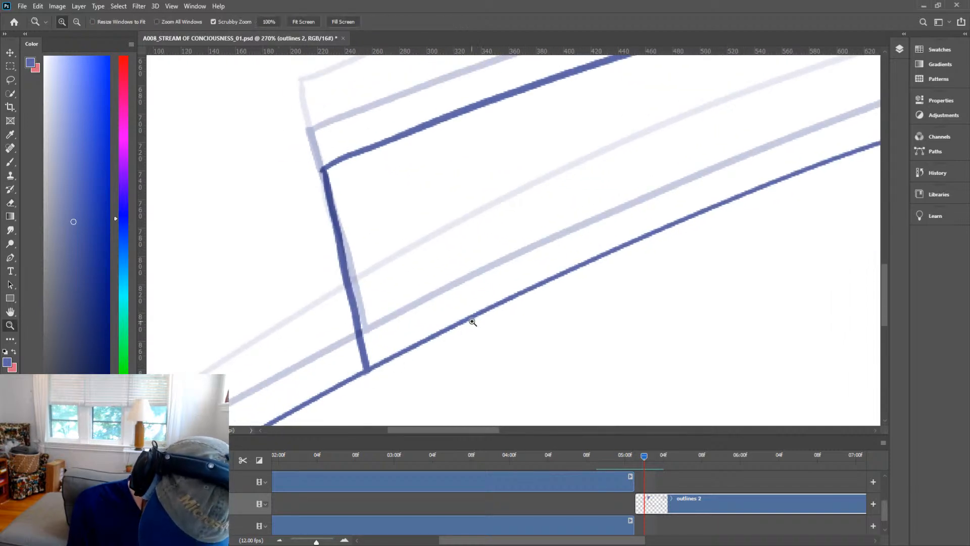
{"action": "left_click_drag", "start_coordinate": [472, 322], "coordinate": [417, 352]}
{"action": "left_click_drag", "start_coordinate": [705, 225], "coordinate": [771, 213]}
{"action": "key", "text": "e"}
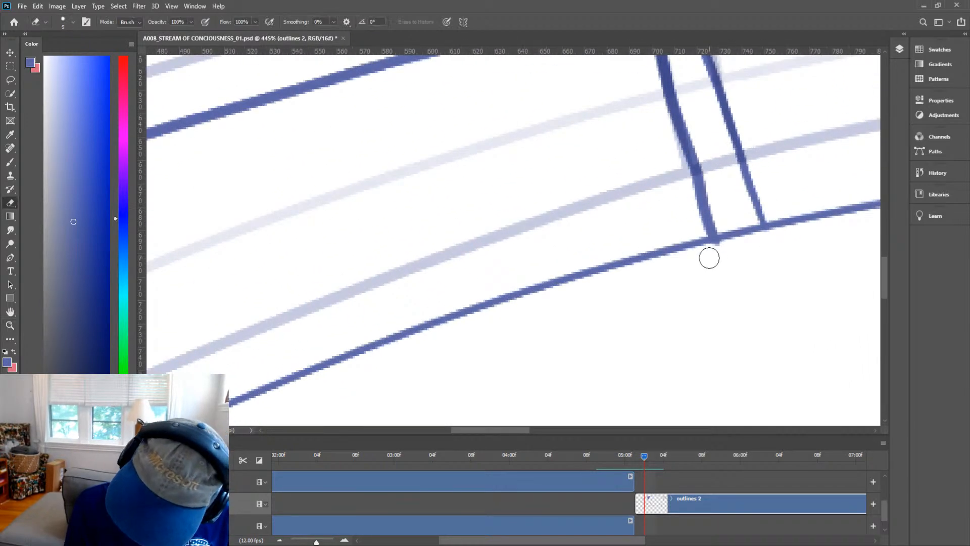
{"action": "left_click_drag", "start_coordinate": [709, 257], "coordinate": [638, 286]}
{"action": "key", "text": "z"}
{"action": "left_click_drag", "start_coordinate": [640, 206], "coordinate": [675, 168]}
{"action": "key", "text": "b"}
{"action": "left_click_drag", "start_coordinate": [638, 198], "coordinate": [640, 214]}
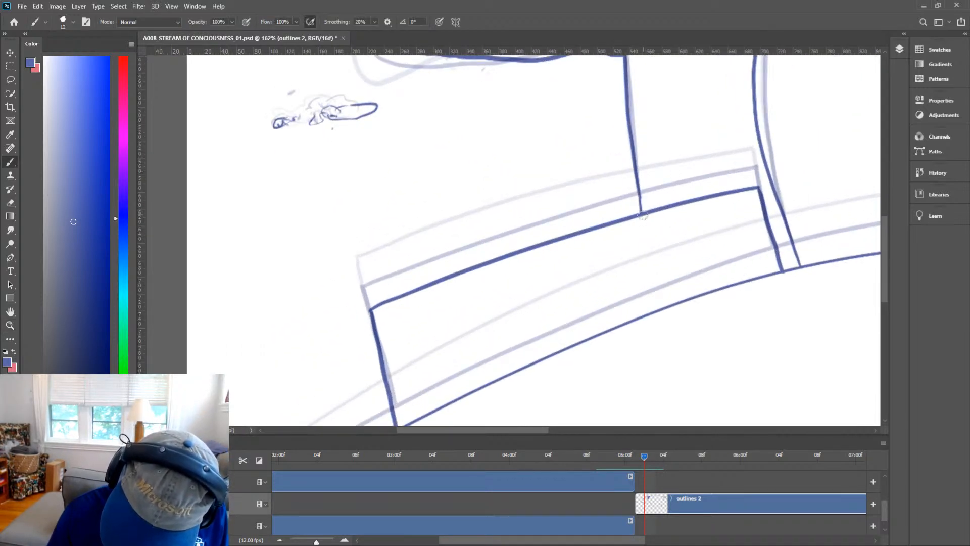
{"action": "key", "text": "z"}
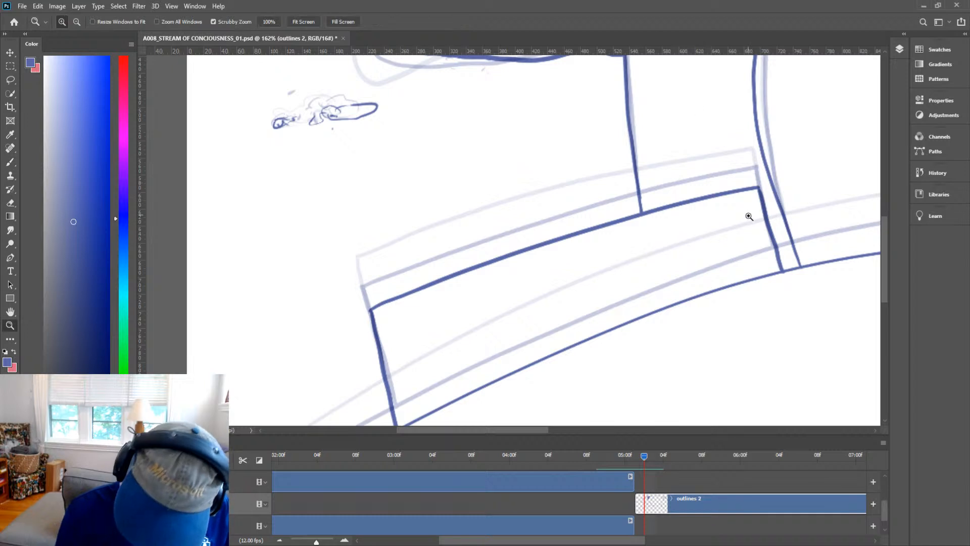
{"action": "left_click_drag", "start_coordinate": [749, 214], "coordinate": [630, 275]}
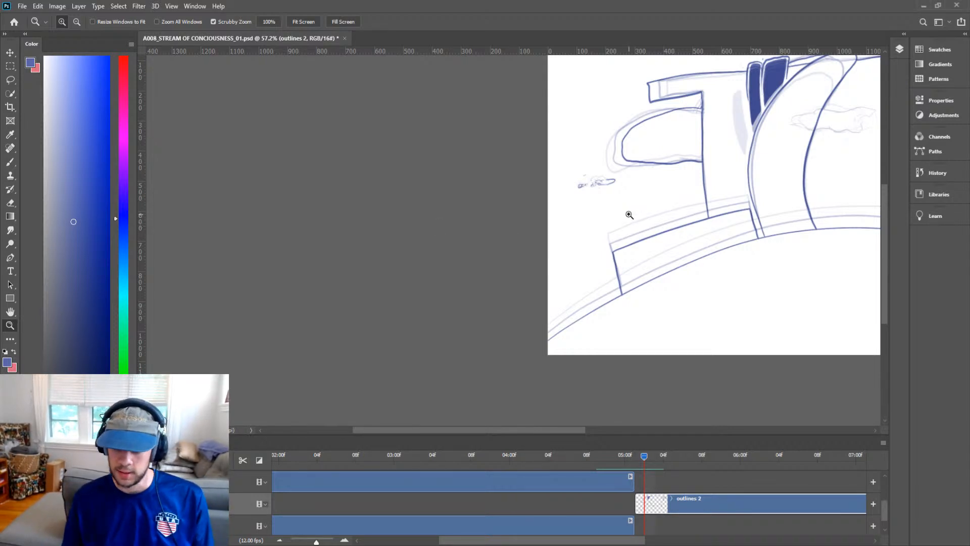
Ink the bold outline of the cloud puff that crosses the central tower.
{"action": "left_click_drag", "start_coordinate": [630, 216], "coordinate": [610, 226]}
{"action": "key", "text": "space"}
{"action": "left_click_drag", "start_coordinate": [708, 220], "coordinate": [480, 260]}
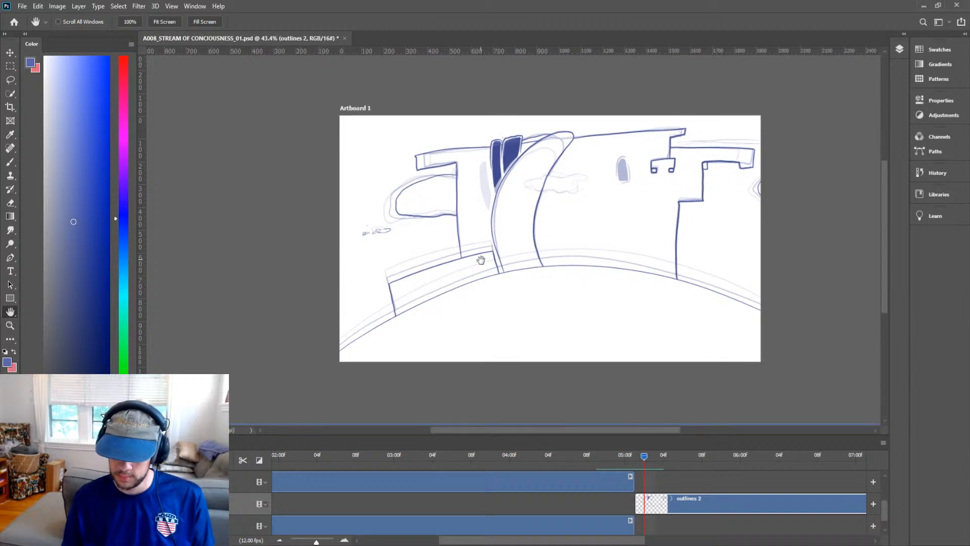
{"action": "key", "text": "ctrl+space"}
{"action": "left_click_drag", "start_coordinate": [651, 175], "coordinate": [670, 172]}
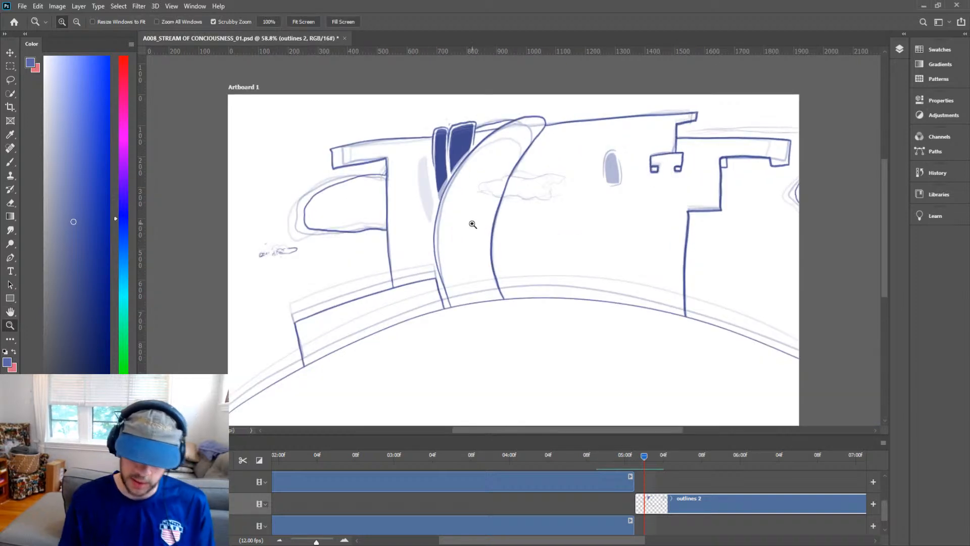
{"action": "left_click_drag", "start_coordinate": [530, 191], "coordinate": [581, 152]}
{"action": "key", "text": "space"}
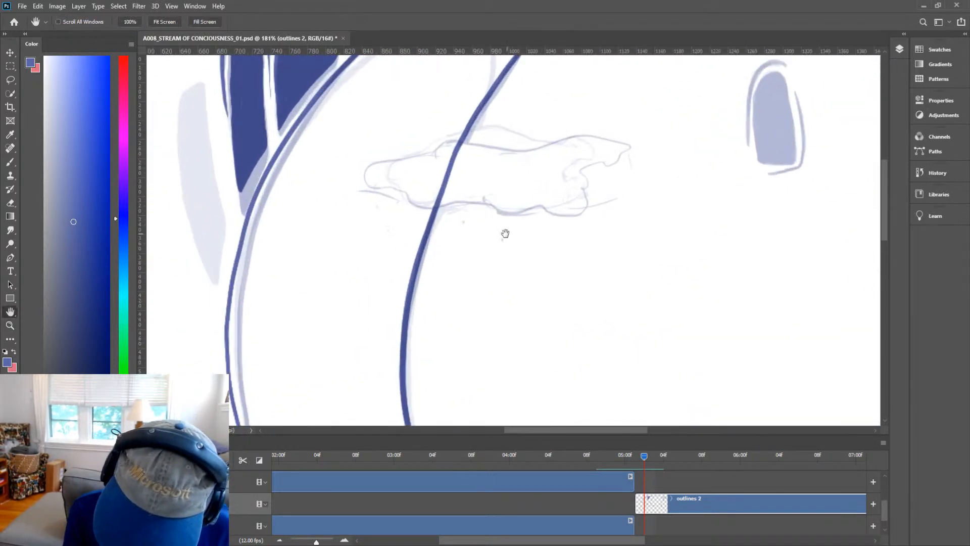
{"action": "left_click_drag", "start_coordinate": [502, 232], "coordinate": [557, 285]}
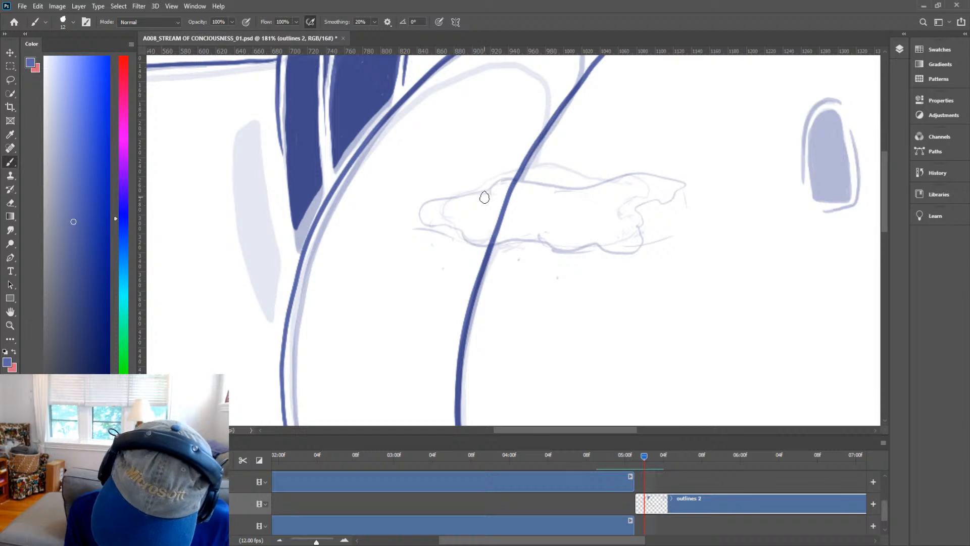
{"action": "mouse_move", "coordinate": [481, 196]}
{"action": "left_mouse_down"}
{"action": "mouse_move", "coordinate": [398, 222]}
{"action": "mouse_move", "coordinate": [636, 240]}
{"action": "mouse_move", "coordinate": [670, 226]}
{"action": "mouse_move", "coordinate": [661, 205]}
{"action": "mouse_move", "coordinate": [701, 186]}
{"action": "mouse_move", "coordinate": [655, 175]}
{"action": "mouse_move", "coordinate": [587, 192]}
{"action": "mouse_move", "coordinate": [453, 195]}
{"action": "mouse_move", "coordinate": [513, 190]}
{"action": "mouse_move", "coordinate": [491, 208]}
{"action": "mouse_move", "coordinate": [503, 224]}
{"action": "mouse_move", "coordinate": [488, 230]}
{"action": "mouse_move", "coordinate": [504, 224]}
{"action": "mouse_move", "coordinate": [489, 232]}
{"action": "mouse_move", "coordinate": [504, 199]}
{"action": "left_mouse_up"}
{"action": "key", "text": "e"}
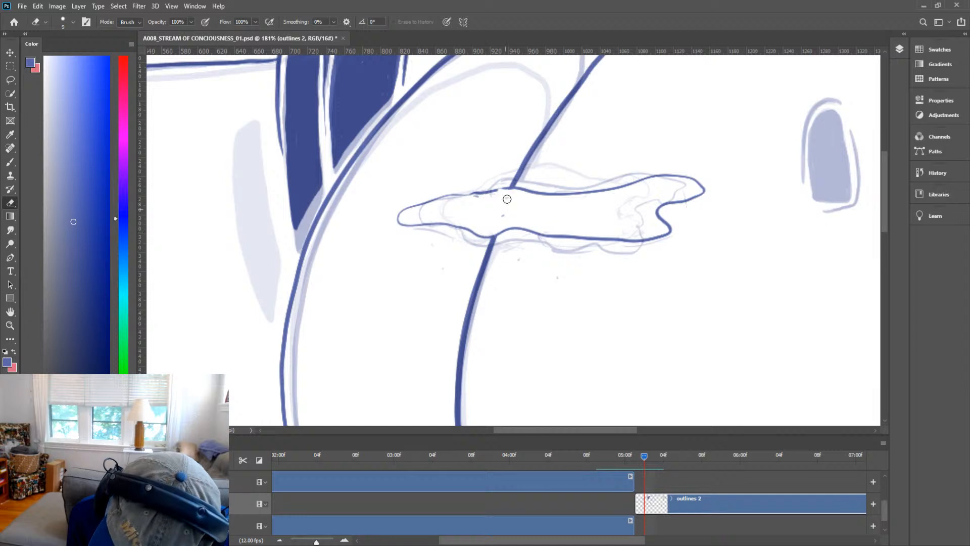
{"action": "key", "text": "b"}
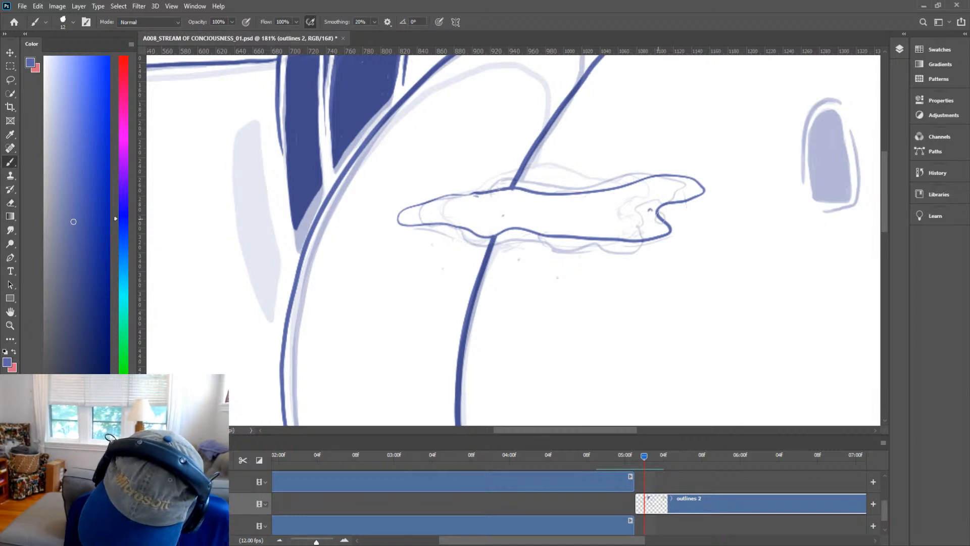
Fill the small arched window on the right wall solid and ink a bold outline around it.
{"action": "key", "text": "h"}
{"action": "mouse_move", "coordinate": [778, 253]}
{"action": "left_mouse_down"}
{"action": "mouse_move", "coordinate": [581, 299]}
{"action": "mouse_move", "coordinate": [513, 340]}
{"action": "left_mouse_up"}
{"action": "key", "text": "b"}
{"action": "mouse_move", "coordinate": [550, 288]}
{"action": "left_mouse_down"}
{"action": "mouse_move", "coordinate": [548, 216]}
{"action": "mouse_move", "coordinate": [562, 202]}
{"action": "mouse_move", "coordinate": [584, 287]}
{"action": "mouse_move", "coordinate": [555, 290]}
{"action": "mouse_move", "coordinate": [550, 276]}
{"action": "mouse_move", "coordinate": [577, 286]}
{"action": "mouse_move", "coordinate": [569, 286]}
{"action": "mouse_move", "coordinate": [567, 243]}
{"action": "mouse_move", "coordinate": [569, 286]}
{"action": "mouse_move", "coordinate": [554, 256]}
{"action": "mouse_move", "coordinate": [554, 271]}
{"action": "mouse_move", "coordinate": [552, 217]}
{"action": "mouse_move", "coordinate": [570, 262]}
{"action": "mouse_move", "coordinate": [565, 216]}
{"action": "mouse_move", "coordinate": [576, 267]}
{"action": "mouse_move", "coordinate": [563, 210]}
{"action": "mouse_move", "coordinate": [551, 265]}
{"action": "mouse_move", "coordinate": [552, 218]}
{"action": "mouse_move", "coordinate": [560, 282]}
{"action": "left_mouse_up"}
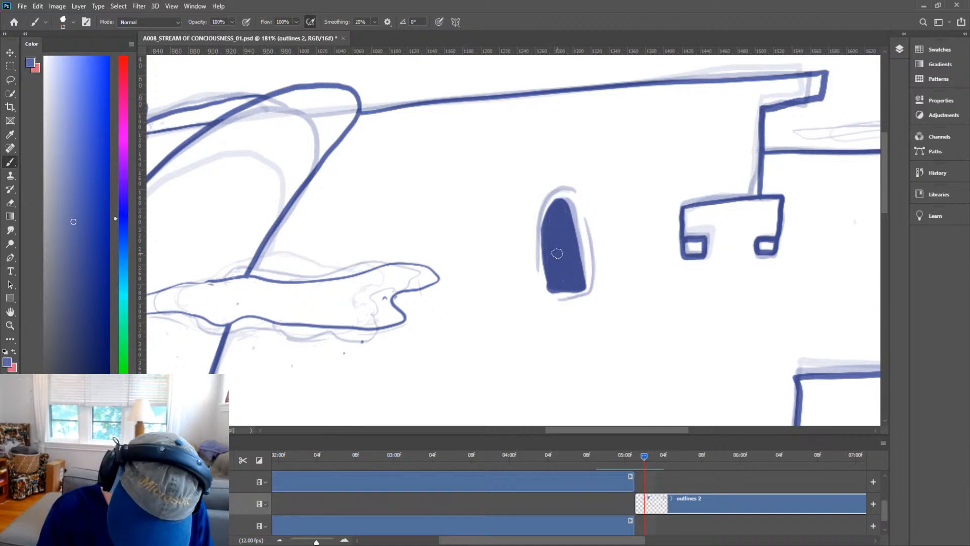
{"action": "mouse_move", "coordinate": [553, 302]}
{"action": "left_mouse_down"}
{"action": "mouse_move", "coordinate": [593, 295]}
{"action": "mouse_move", "coordinate": [597, 274]}
{"action": "mouse_move", "coordinate": [565, 188]}
{"action": "mouse_move", "coordinate": [542, 197]}
{"action": "mouse_move", "coordinate": [534, 250]}
{"action": "mouse_move", "coordinate": [551, 302]}
{"action": "left_mouse_up"}
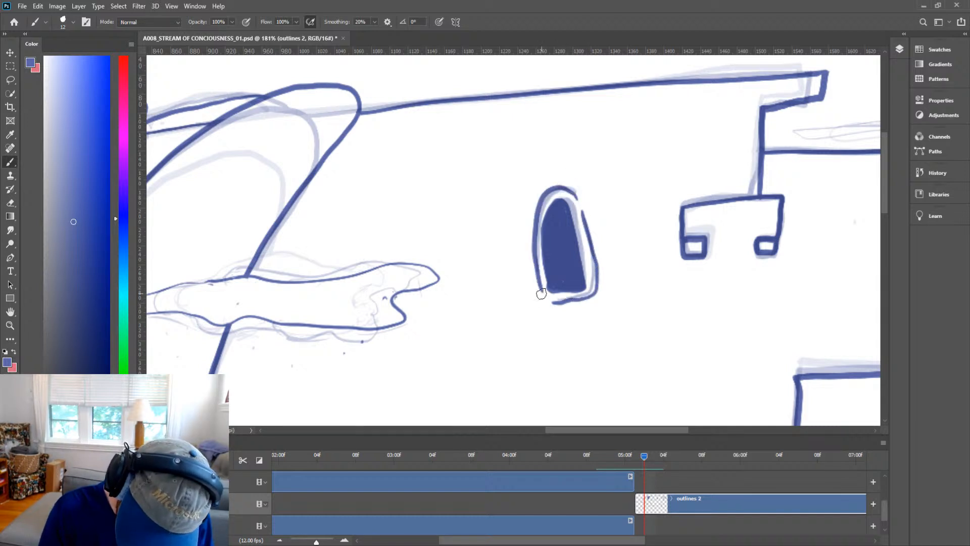
Save the document with the inked castle frame.
{"action": "key", "text": "h"}
{"action": "scroll", "coordinate": [611, 283], "scroll_direction": "down", "scroll_amount": 5}
{"action": "left_click_drag", "start_coordinate": [558, 351], "coordinate": [676, 217]}
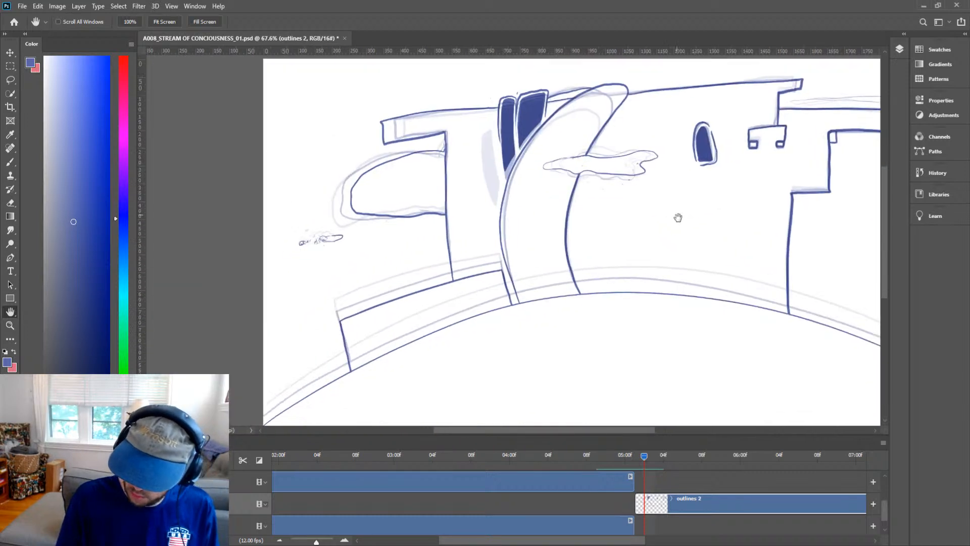
{"action": "scroll", "coordinate": [657, 233], "scroll_direction": "down", "scroll_amount": 4}
{"action": "left_click_drag", "start_coordinate": [804, 233], "coordinate": [751, 254]}
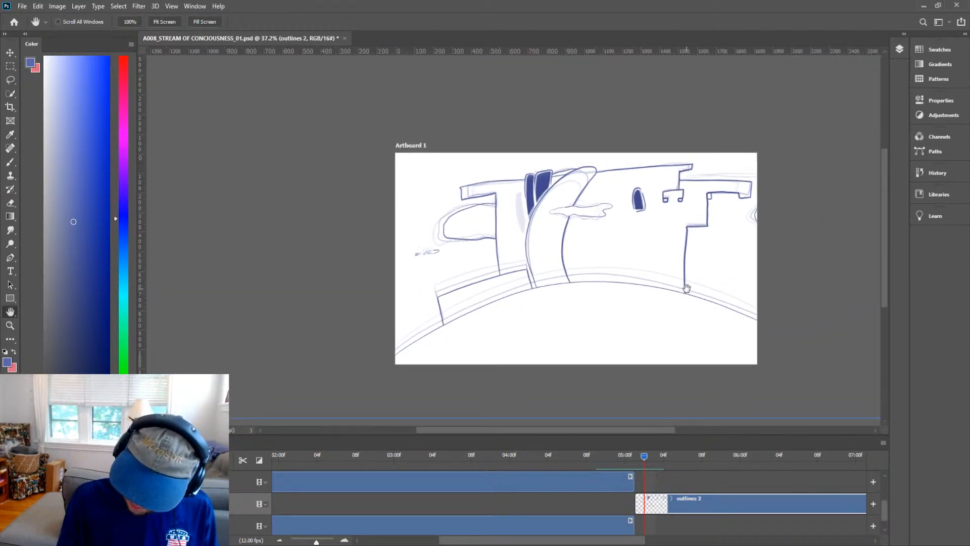
{"action": "key", "text": "ctrl+s"}
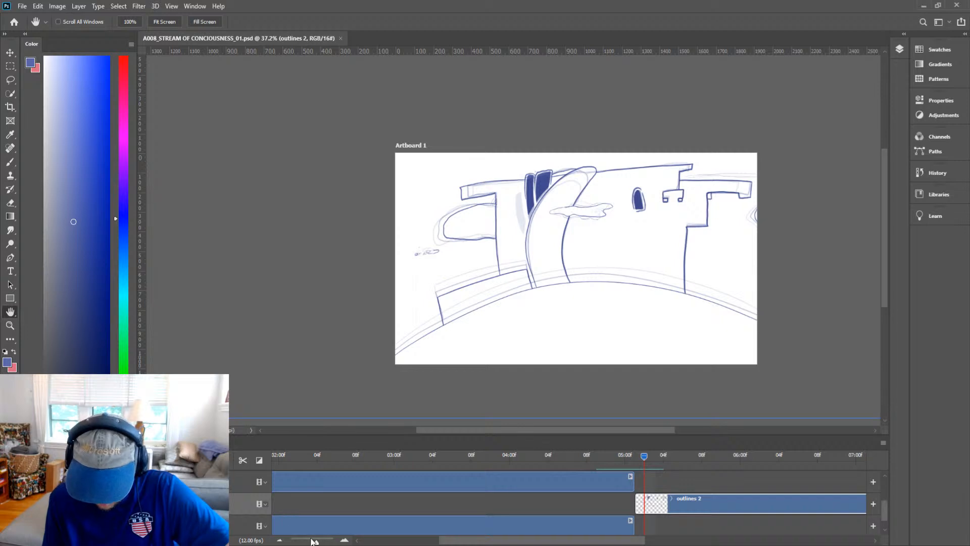
Return the playhead to the first frame of the animation and save the document.
{"action": "left_click_drag", "start_coordinate": [311, 541], "coordinate": [303, 541]}
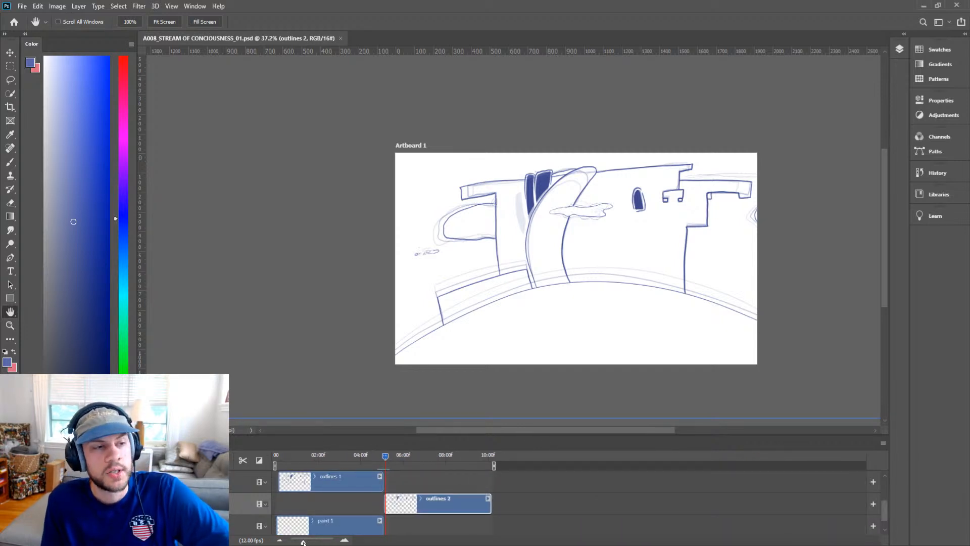
{"action": "left_click_drag", "start_coordinate": [303, 542], "coordinate": [306, 542]}
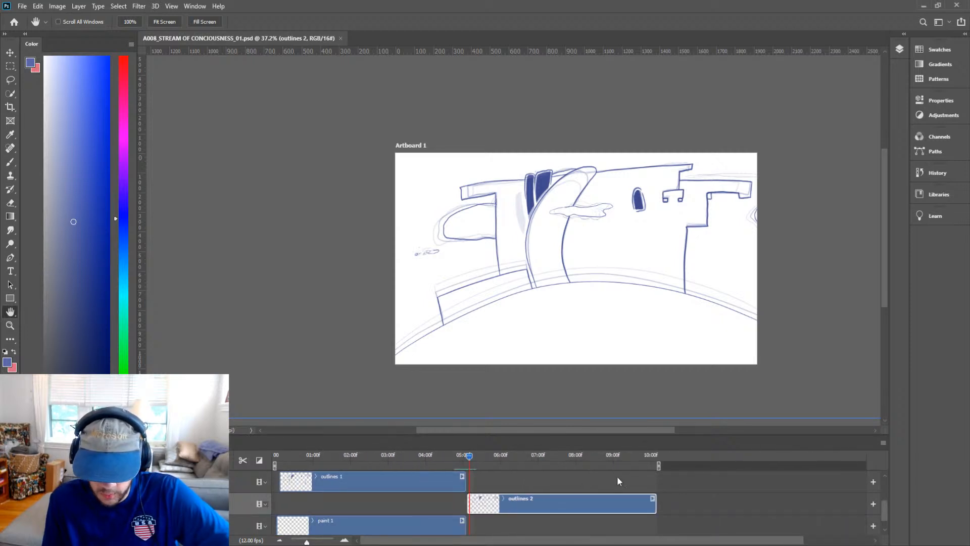
{"action": "left_click_drag", "start_coordinate": [661, 465], "coordinate": [275, 455]}
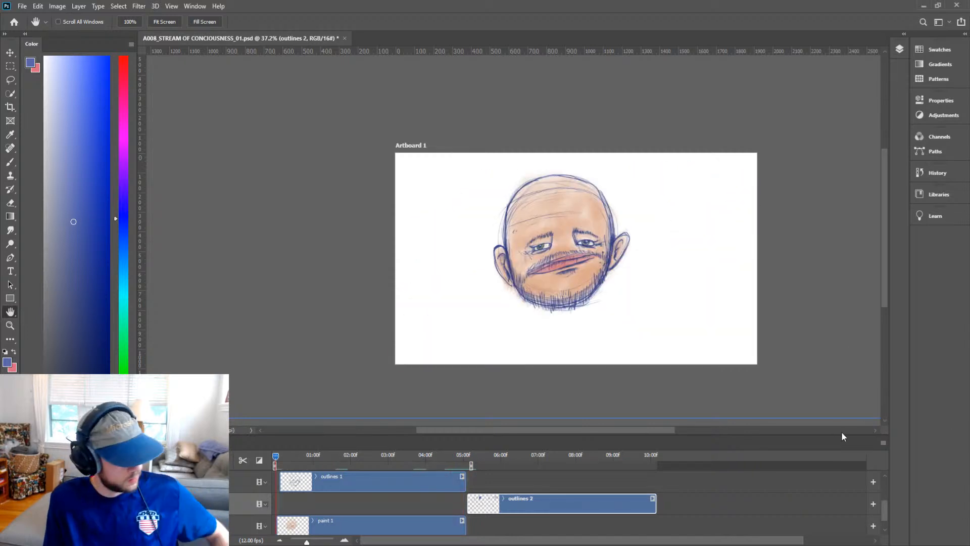
{"action": "key", "text": "ctrl+s"}
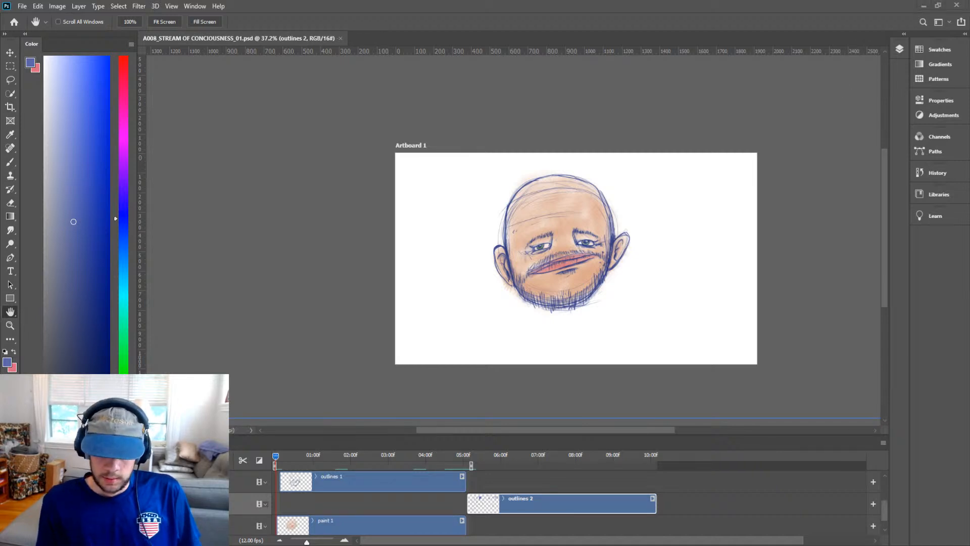
Play the animation from the first frame to review the frames, then stop playback and save the document.
{"action": "left_click_drag", "start_coordinate": [451, 460], "coordinate": [274, 460]}
{"action": "key", "text": "space"}
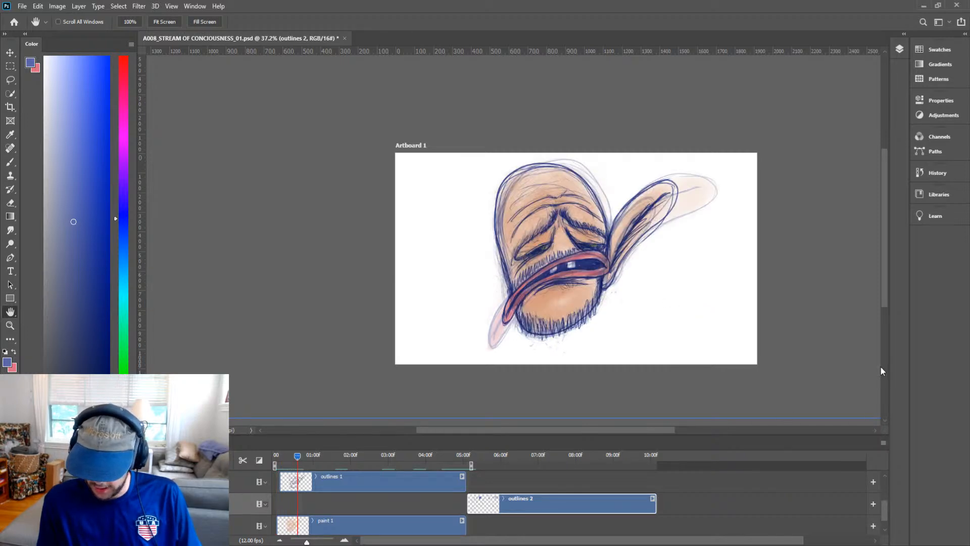
{"action": "left_click", "coordinate": [292, 457]}
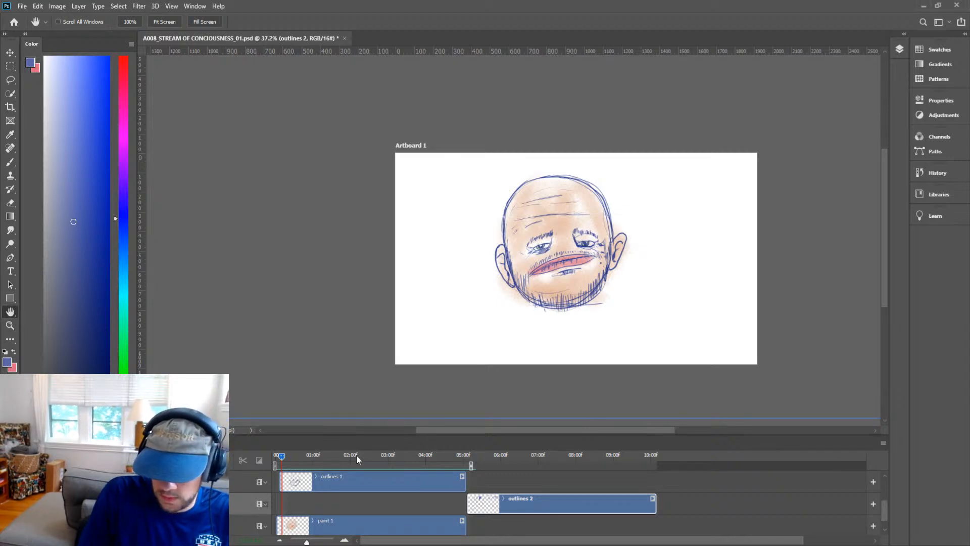
{"action": "left_click_drag", "start_coordinate": [356, 454], "coordinate": [268, 460]}
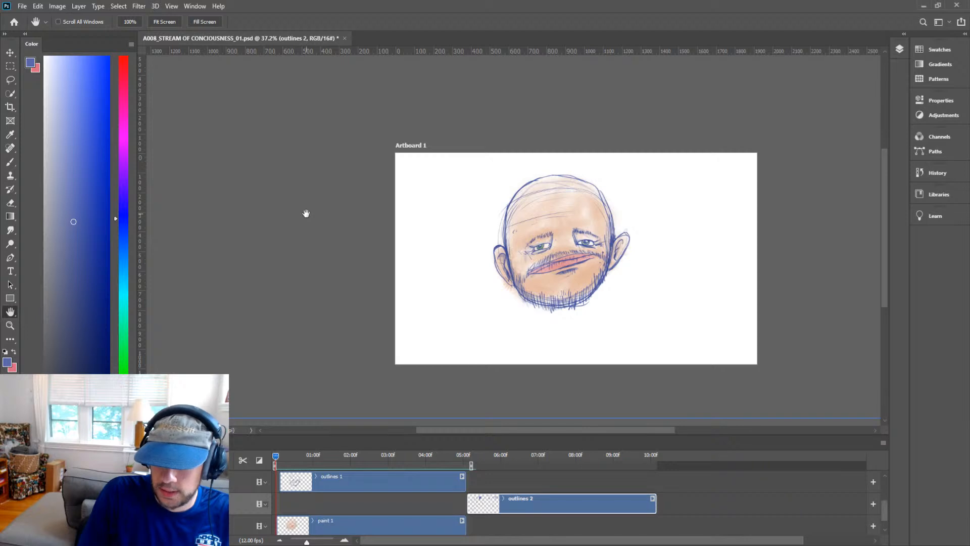
{"action": "left_click_drag", "start_coordinate": [340, 219], "coordinate": [314, 208]}
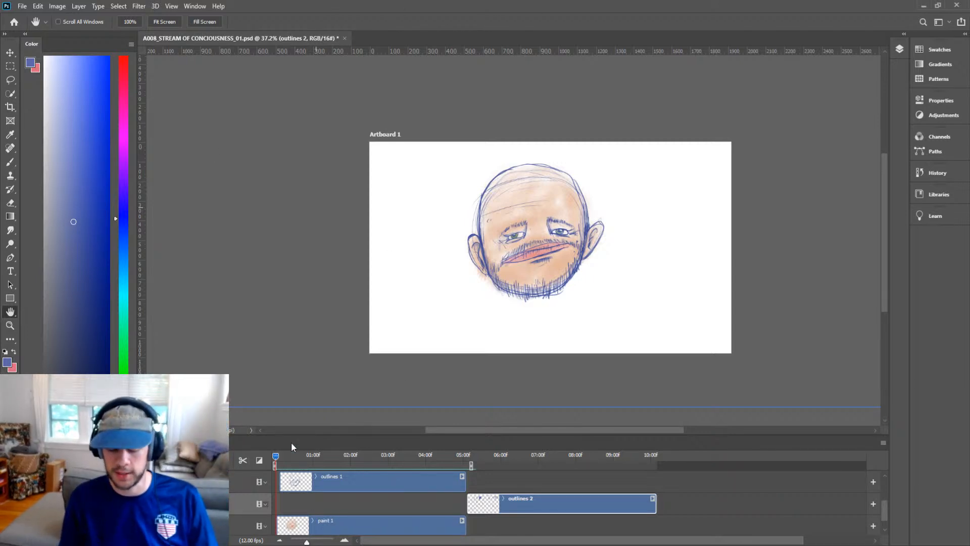
{"action": "key", "text": "space"}
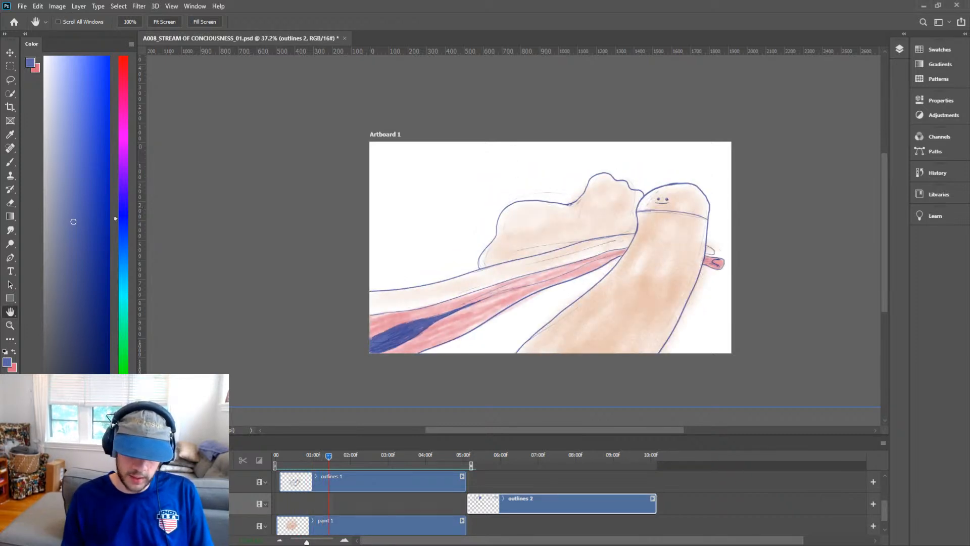
{"action": "left_click", "coordinate": [298, 457]}
{"action": "key", "text": "ctrl+s"}
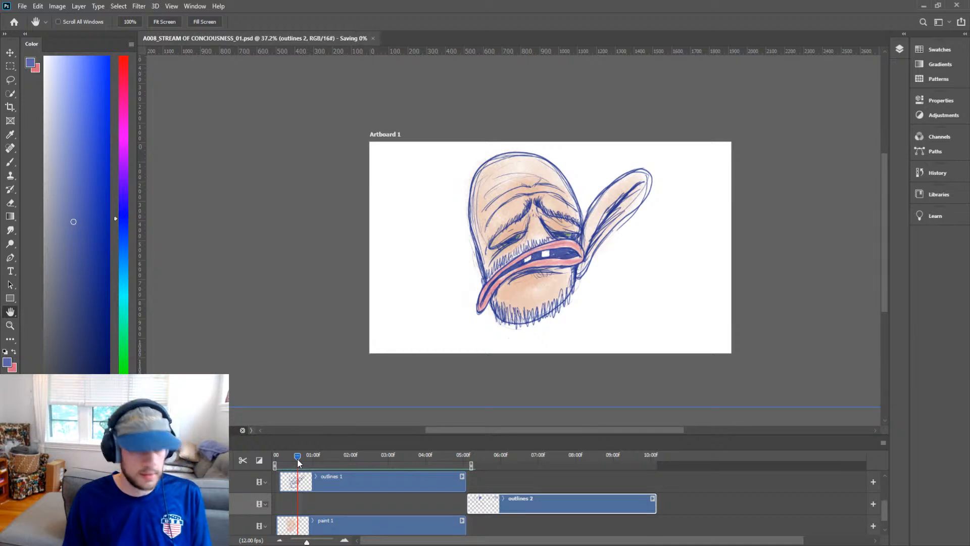
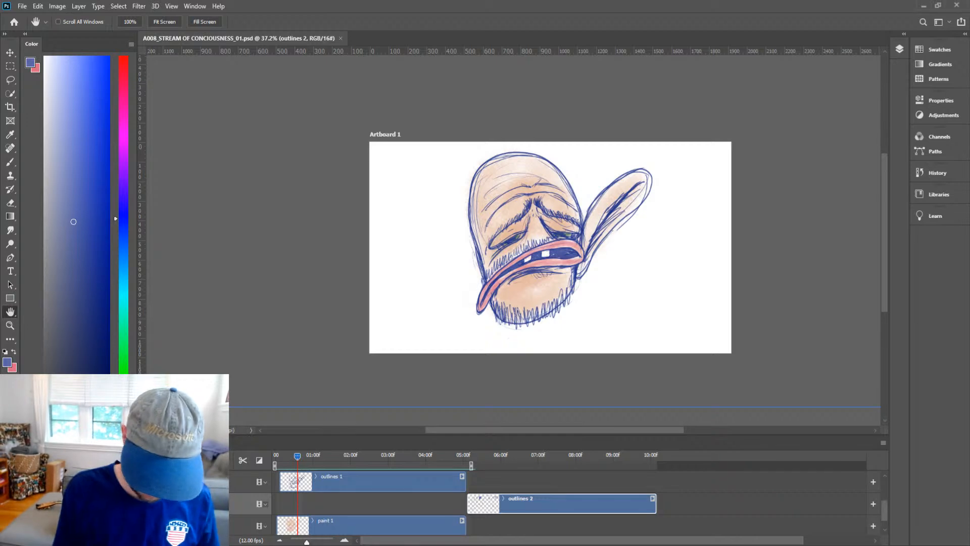
Play the animation from the first frame to review it, then stop playback.
{"action": "left_click_drag", "start_coordinate": [297, 456], "coordinate": [275, 456]}
{"action": "key", "text": "space"}
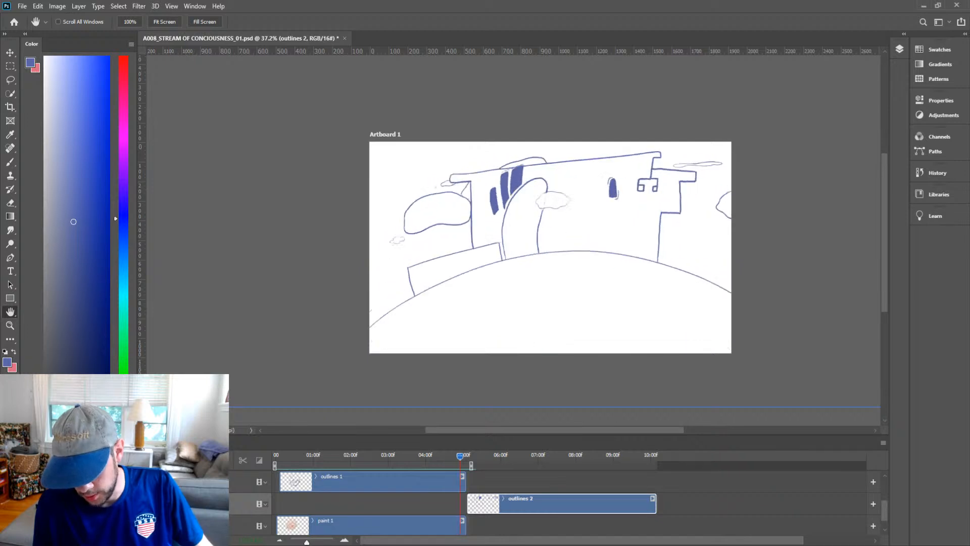
{"action": "key", "text": "space"}
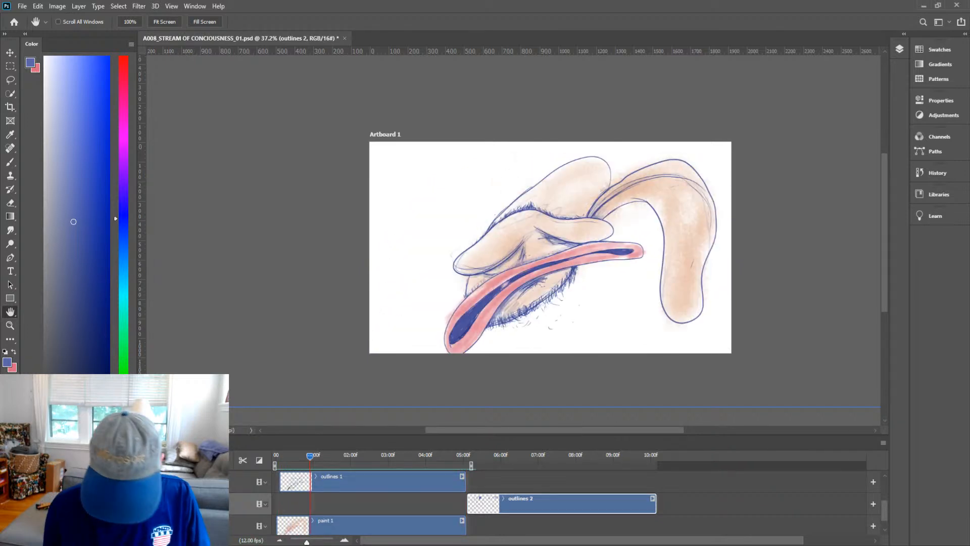
Go to the castle frame on the outlines 2 layer and ink the curved ground line across the bottom.
{"action": "left_click", "coordinate": [462, 456]}
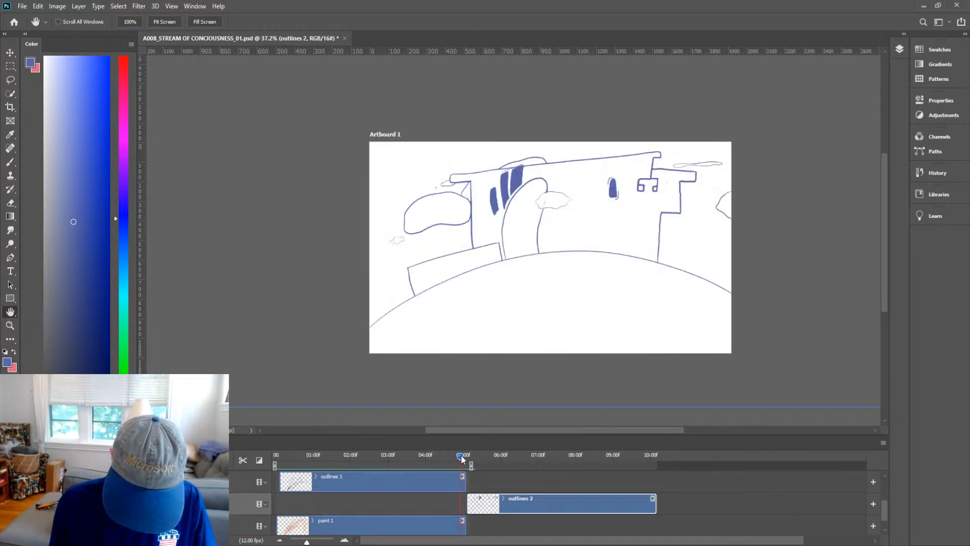
{"action": "left_click_drag", "start_coordinate": [463, 458], "coordinate": [472, 458]}
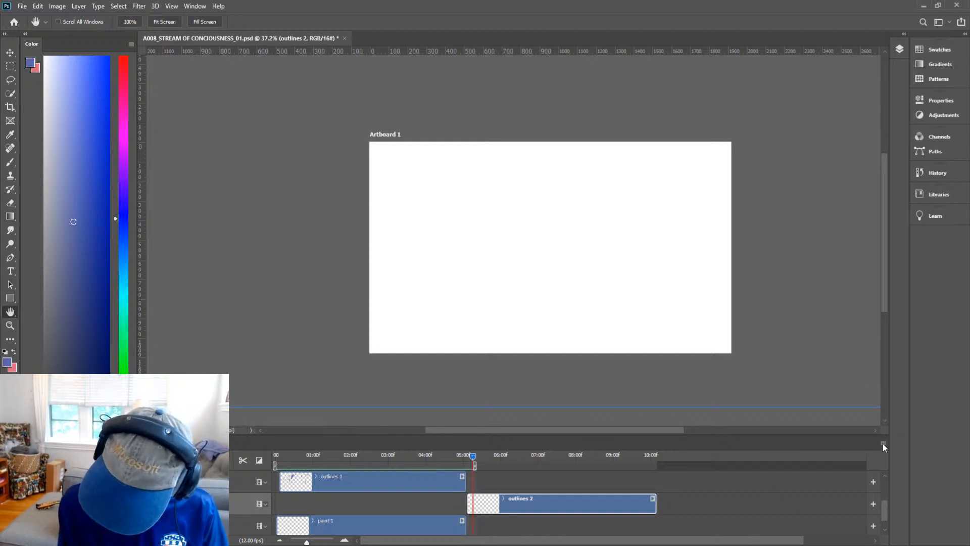
{"action": "left_click", "coordinate": [914, 352]}
{"action": "key", "text": "z"}
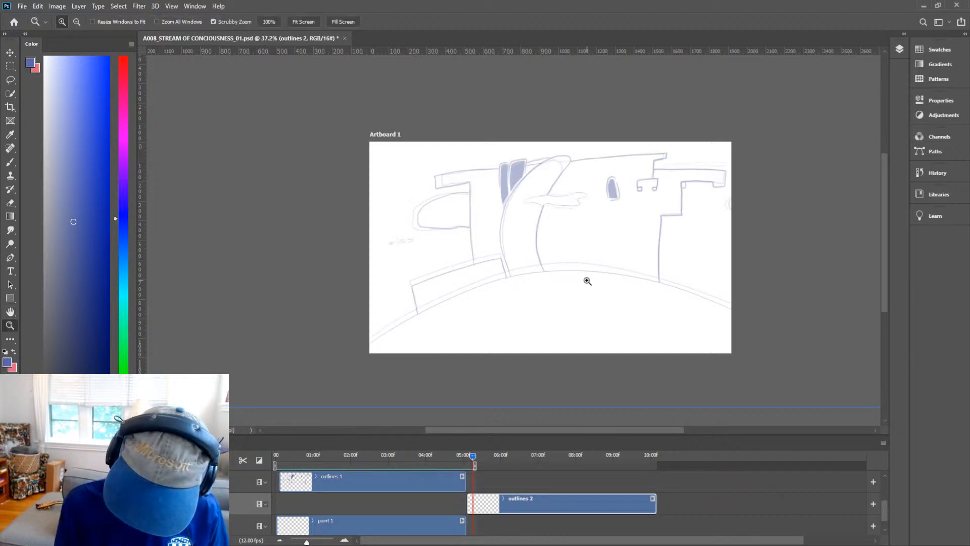
{"action": "left_click", "coordinate": [573, 243]}
{"action": "key", "text": "h"}
{"action": "left_click_drag", "start_coordinate": [647, 320], "coordinate": [643, 275]}
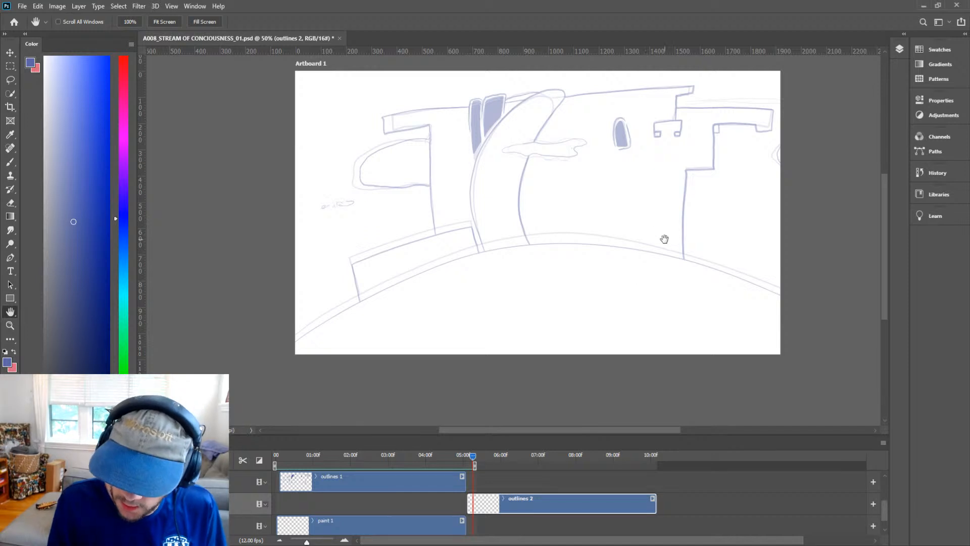
{"action": "left_click_drag", "start_coordinate": [663, 240], "coordinate": [661, 246]}
{"action": "left_click_drag", "start_coordinate": [596, 211], "coordinate": [563, 238]}
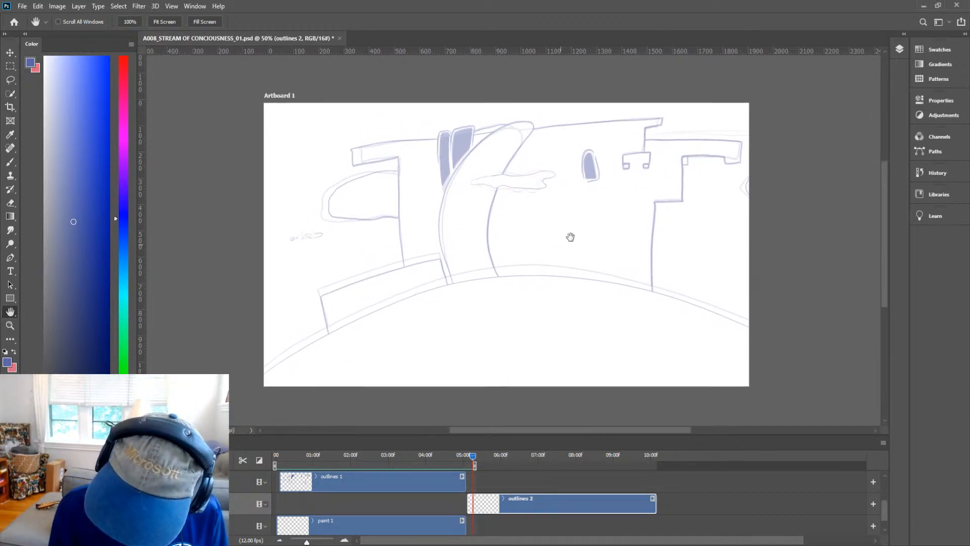
{"action": "key", "text": "b"}
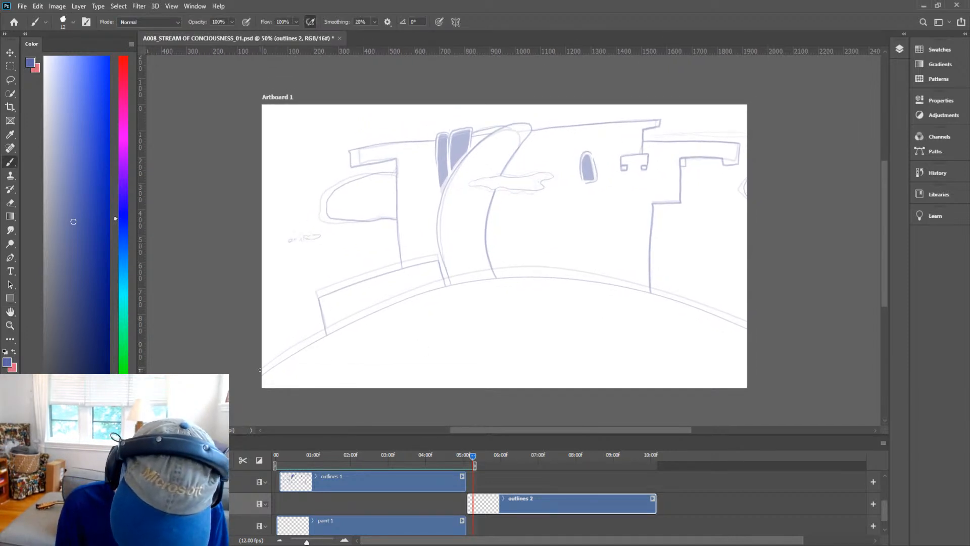
{"action": "mouse_move", "coordinate": [255, 386]}
{"action": "left_mouse_down"}
{"action": "mouse_move", "coordinate": [500, 285]}
{"action": "mouse_move", "coordinate": [662, 303]}
{"action": "left_mouse_up"}
{"action": "key", "text": "ctrl+z"}
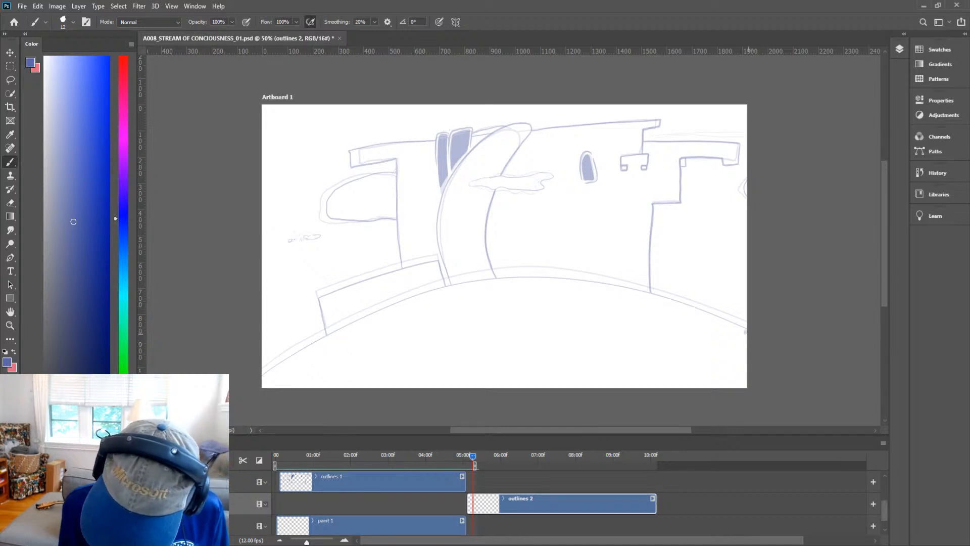
{"action": "mouse_move", "coordinate": [751, 334]}
{"action": "left_mouse_down"}
{"action": "mouse_move", "coordinate": [518, 284]}
{"action": "mouse_move", "coordinate": [262, 382]}
{"action": "left_mouse_up"}
{"action": "key", "text": "ctrl+z"}
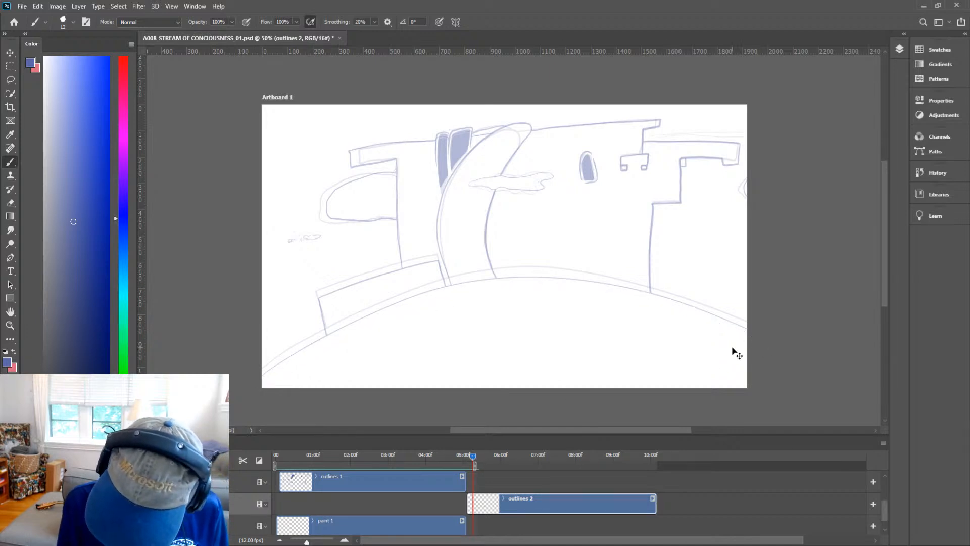
{"action": "mouse_move", "coordinate": [747, 334]}
{"action": "left_mouse_down"}
{"action": "mouse_move", "coordinate": [716, 321]}
{"action": "mouse_move", "coordinate": [262, 375]}
{"action": "mouse_move", "coordinate": [618, 298]}
{"action": "mouse_move", "coordinate": [747, 337]}
{"action": "left_mouse_up"}
{"action": "key", "text": "ctrl+z"}
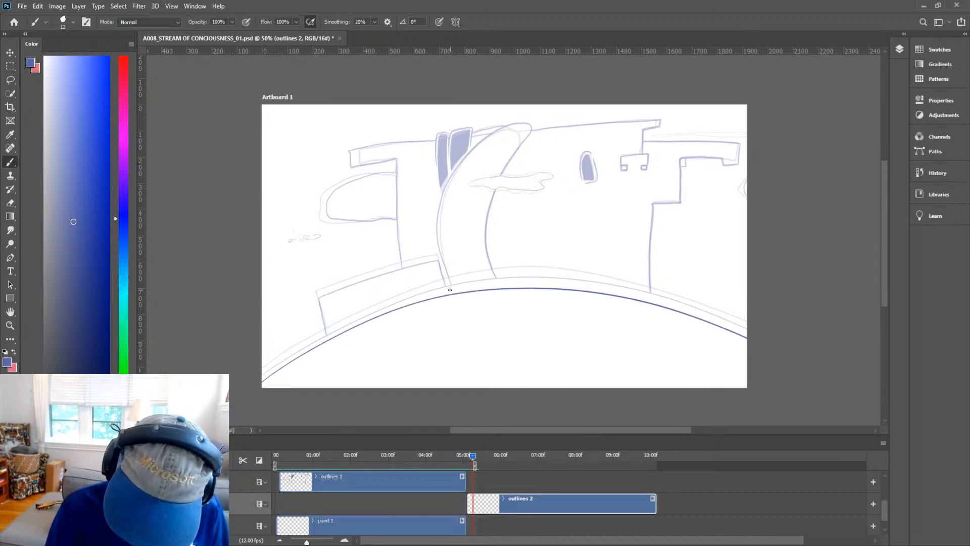
Ink the outer curved edge of the tall arched tower from its top down to the ground.
{"action": "mouse_move", "coordinate": [452, 287]}
{"action": "left_mouse_down"}
{"action": "mouse_move", "coordinate": [442, 195]}
{"action": "mouse_move", "coordinate": [501, 130]}
{"action": "mouse_move", "coordinate": [552, 126]}
{"action": "mouse_move", "coordinate": [489, 141]}
{"action": "mouse_move", "coordinate": [452, 193]}
{"action": "mouse_move", "coordinate": [453, 303]}
{"action": "left_mouse_up"}
{"action": "key", "text": "ctrl+z"}
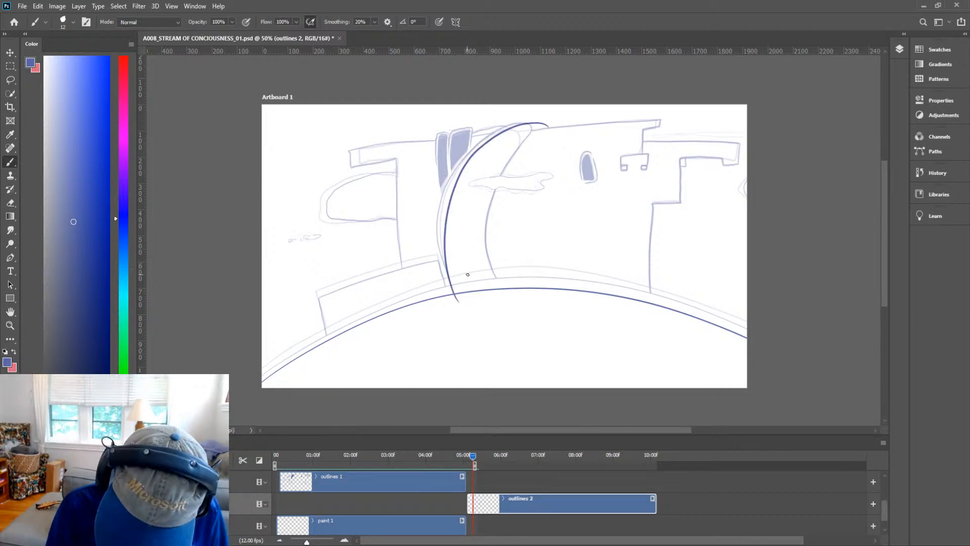
{"action": "key", "text": "ctrl+z"}
{"action": "mouse_move", "coordinate": [551, 126]}
{"action": "left_mouse_down"}
{"action": "mouse_move", "coordinate": [535, 120]}
{"action": "mouse_move", "coordinate": [454, 287]}
{"action": "left_mouse_up"}
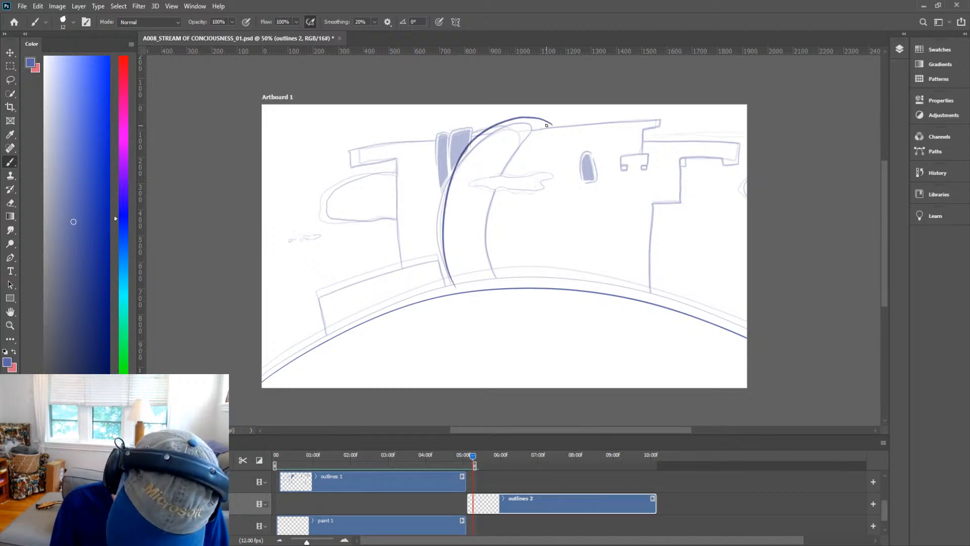
Ink the tower's inner curved edge from its top down to the ground line.
{"action": "mouse_move", "coordinate": [545, 125]}
{"action": "left_mouse_down"}
{"action": "mouse_move", "coordinate": [487, 193]}
{"action": "mouse_move", "coordinate": [494, 277]}
{"action": "left_mouse_up"}
{"action": "key", "text": "ctrl+z"}
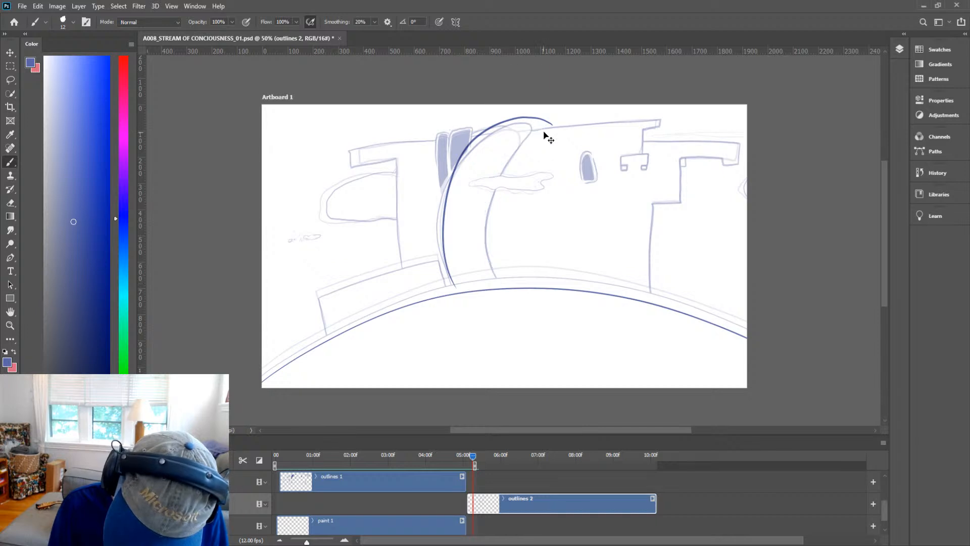
{"action": "left_click_drag", "start_coordinate": [545, 127], "coordinate": [493, 286]}
{"action": "key", "text": "ctrl+z"}
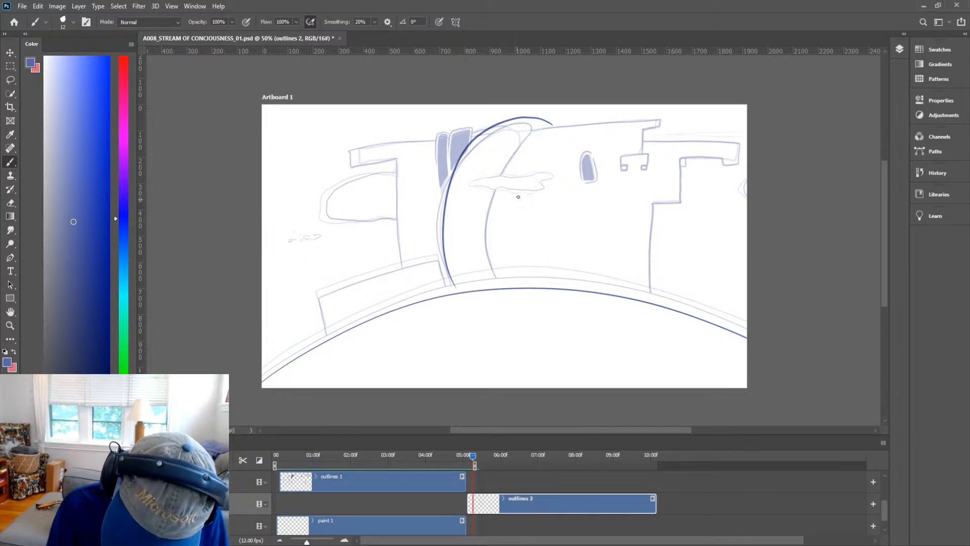
{"action": "mouse_move", "coordinate": [541, 128]}
{"action": "left_mouse_down"}
{"action": "mouse_move", "coordinate": [502, 166]}
{"action": "mouse_move", "coordinate": [493, 289]}
{"action": "left_mouse_up"}
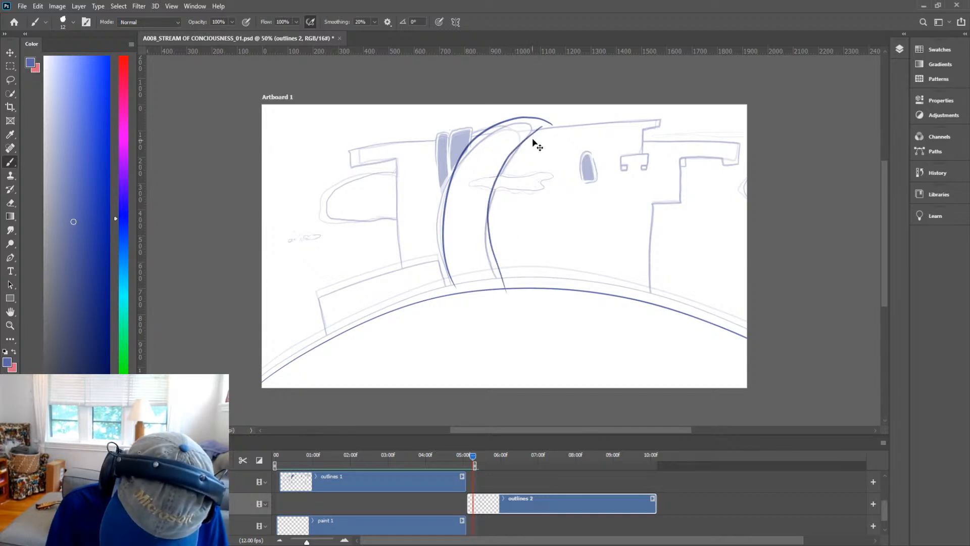
{"action": "key", "text": "ctrl+z"}
{"action": "mouse_move", "coordinate": [544, 126]}
{"action": "left_mouse_down"}
{"action": "mouse_move", "coordinate": [495, 178]}
{"action": "mouse_move", "coordinate": [482, 240]}
{"action": "mouse_move", "coordinate": [493, 290]}
{"action": "left_mouse_up"}
{"action": "key", "text": "ctrl+z"}
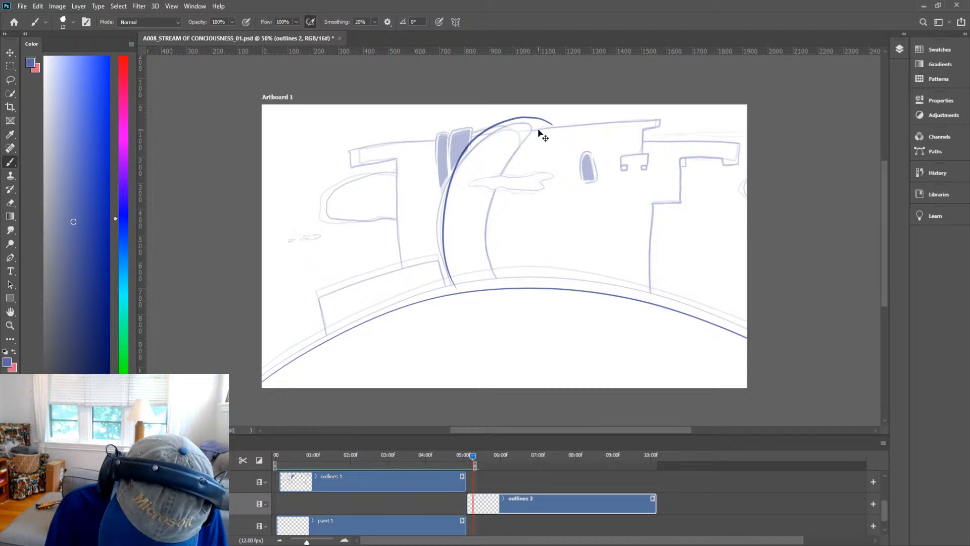
{"action": "mouse_move", "coordinate": [543, 126]}
{"action": "left_mouse_down"}
{"action": "mouse_move", "coordinate": [506, 163]}
{"action": "mouse_move", "coordinate": [489, 211]}
{"action": "mouse_move", "coordinate": [489, 254]}
{"action": "mouse_move", "coordinate": [506, 292]}
{"action": "left_mouse_up"}
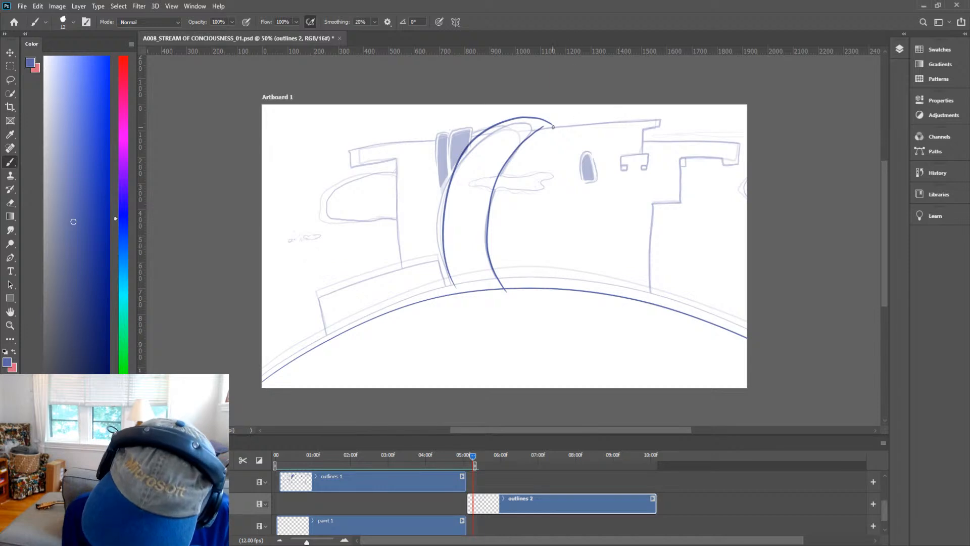
Ink the main roof line and the small turret with its two crenels beside it.
{"action": "mouse_move", "coordinate": [541, 128]}
{"action": "left_mouse_down"}
{"action": "mouse_move", "coordinate": [659, 120]}
{"action": "mouse_move", "coordinate": [663, 130]}
{"action": "mouse_move", "coordinate": [642, 129]}
{"action": "mouse_move", "coordinate": [640, 155]}
{"action": "mouse_move", "coordinate": [621, 156]}
{"action": "mouse_move", "coordinate": [623, 167]}
{"action": "left_mouse_up"}
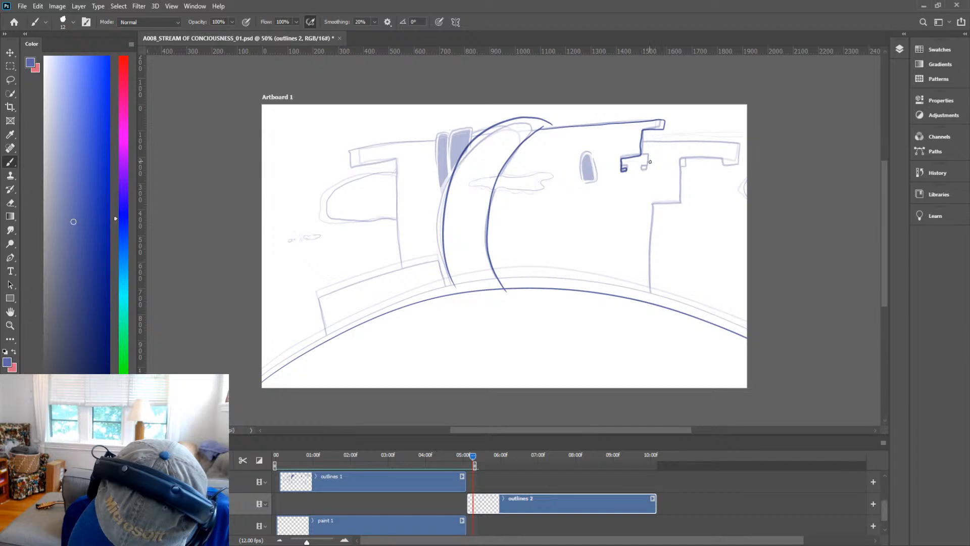
{"action": "key", "text": "ctrl+space"}
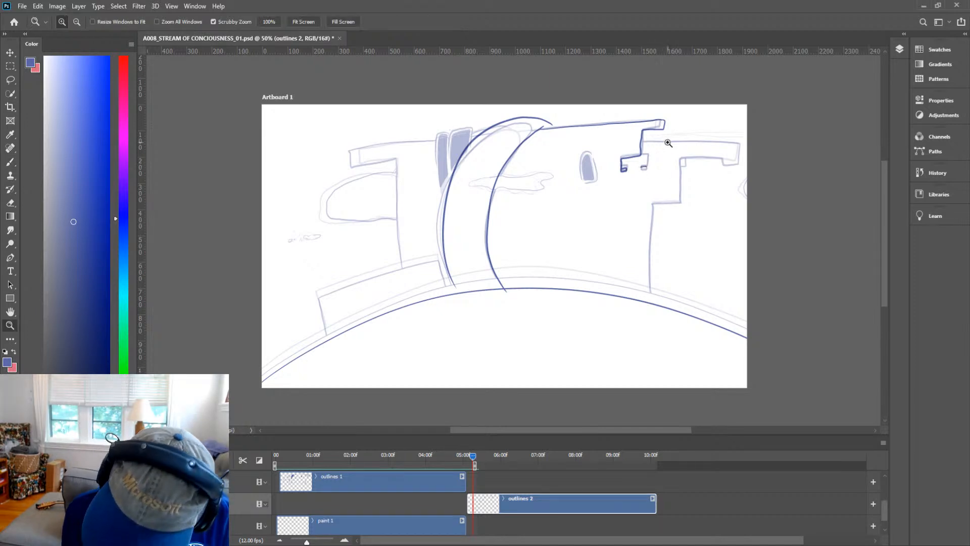
{"action": "left_click_drag", "start_coordinate": [656, 161], "coordinate": [712, 156]}
{"action": "mouse_move", "coordinate": [612, 182]}
{"action": "left_mouse_down"}
{"action": "mouse_move", "coordinate": [617, 189]}
{"action": "mouse_move", "coordinate": [624, 182]}
{"action": "mouse_move", "coordinate": [611, 180]}
{"action": "mouse_move", "coordinate": [630, 179]}
{"action": "mouse_move", "coordinate": [610, 185]}
{"action": "mouse_move", "coordinate": [634, 142]}
{"action": "mouse_move", "coordinate": [605, 143]}
{"action": "mouse_move", "coordinate": [635, 151]}
{"action": "mouse_move", "coordinate": [630, 182]}
{"action": "left_mouse_up"}
{"action": "key", "text": "ctrl+z"}
{"action": "key", "text": "ctrl+z"}
{"action": "key", "text": "ctrl+z"}
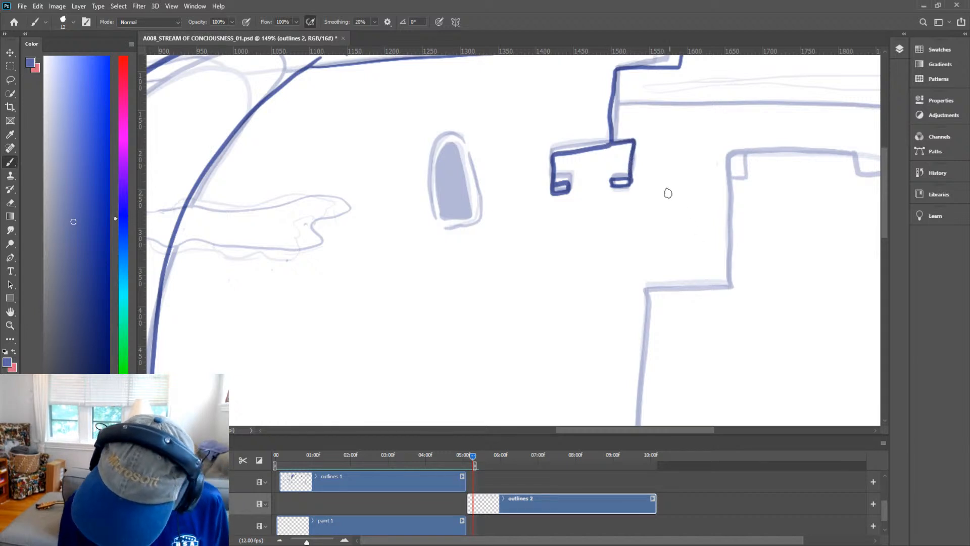
Ink the small square crenel at the left end of the right battlement.
{"action": "key", "text": "e"}
{"action": "key", "text": "z"}
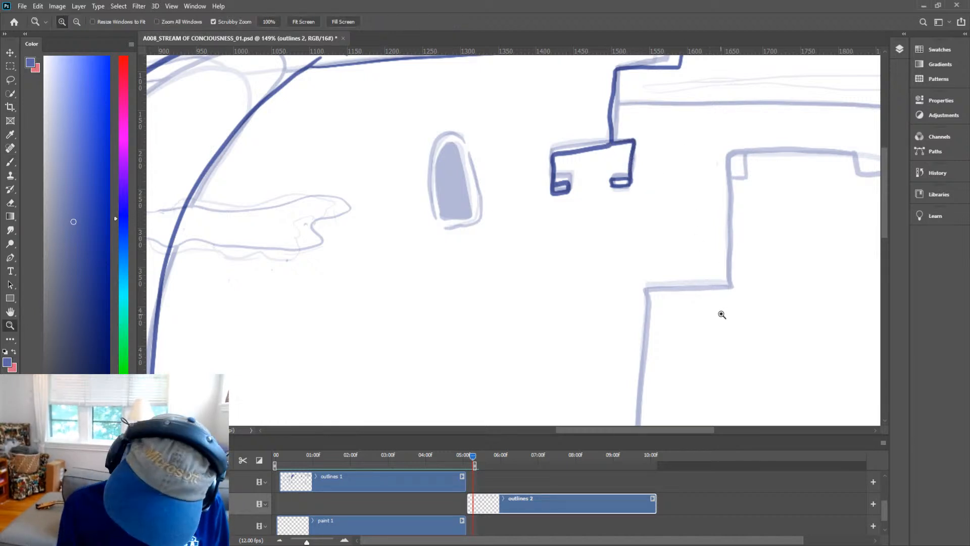
{"action": "left_click_drag", "start_coordinate": [720, 313], "coordinate": [705, 329]}
{"action": "key", "text": "b"}
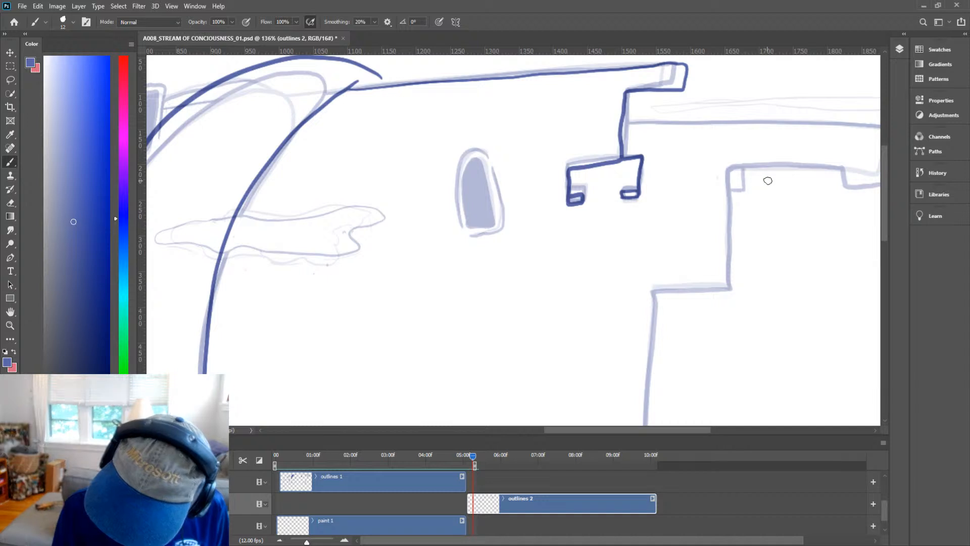
{"action": "left_click_drag", "start_coordinate": [770, 164], "coordinate": [767, 191]}
{"action": "key", "text": "ctrl+z"}
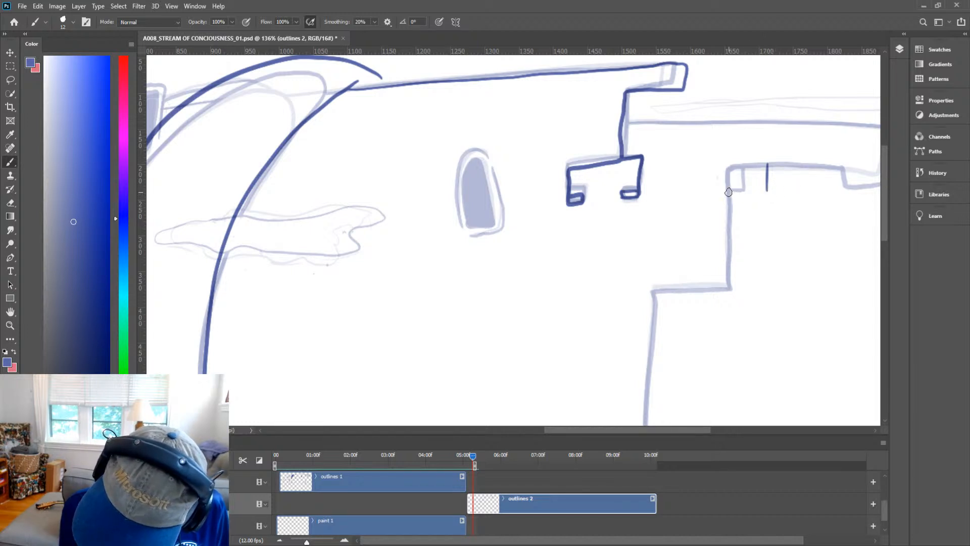
{"action": "left_click_drag", "start_coordinate": [727, 192], "coordinate": [768, 190]}
Ink the long top edge of the right wall across to its right corner.
{"action": "key", "text": "e"}
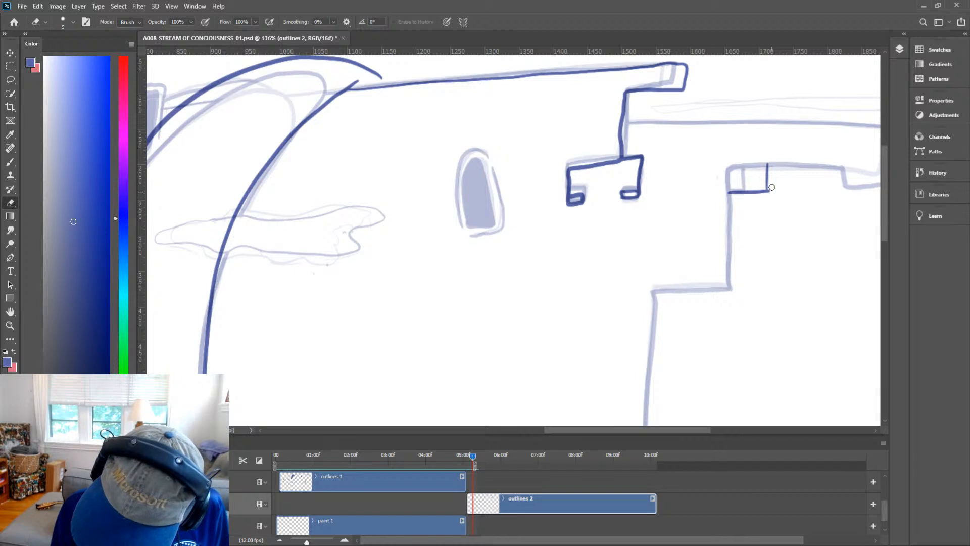
{"action": "key", "text": "b"}
{"action": "scroll", "coordinate": [753, 223], "scroll_direction": "down", "scroll_amount": 3}
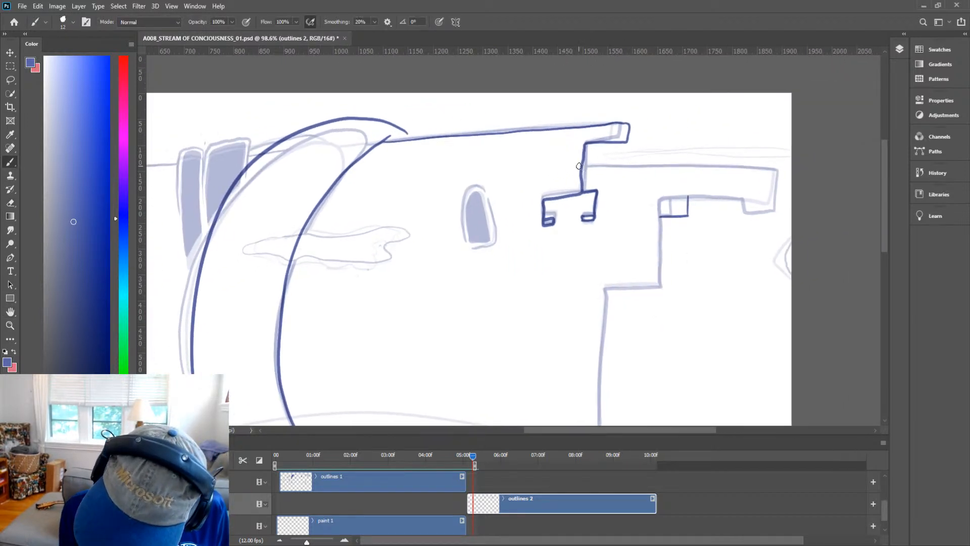
{"action": "left_click_drag", "start_coordinate": [579, 166], "coordinate": [640, 164]}
{"action": "key", "text": "ctrl+z"}
{"action": "left_click_drag", "start_coordinate": [581, 166], "coordinate": [776, 172]}
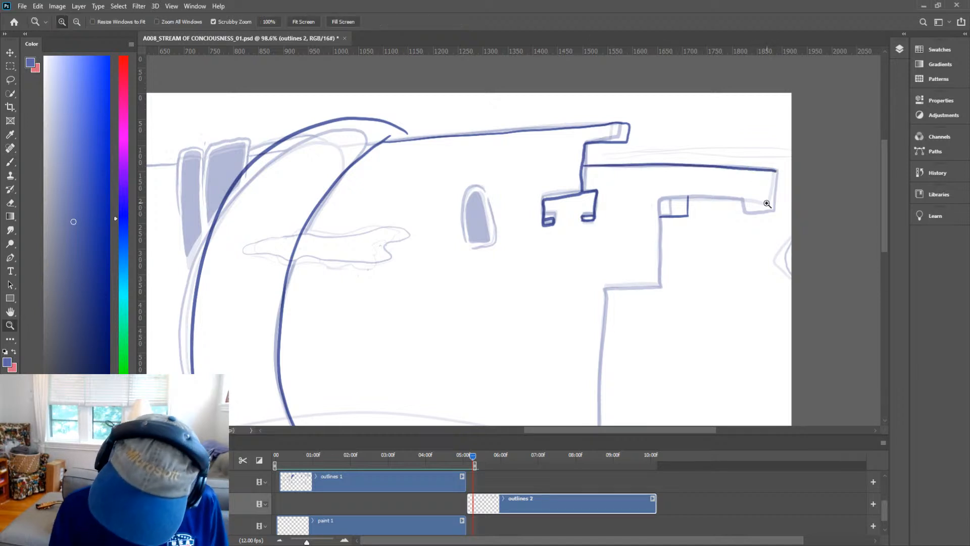
Ink the right merlon's outline and the battlement top between the two merlons.
{"action": "scroll", "coordinate": [768, 182], "scroll_direction": "up", "scroll_amount": 3}
{"action": "mouse_move", "coordinate": [783, 156]}
{"action": "left_mouse_down"}
{"action": "mouse_move", "coordinate": [775, 227]}
{"action": "mouse_move", "coordinate": [732, 231]}
{"action": "mouse_move", "coordinate": [733, 194]}
{"action": "left_mouse_up"}
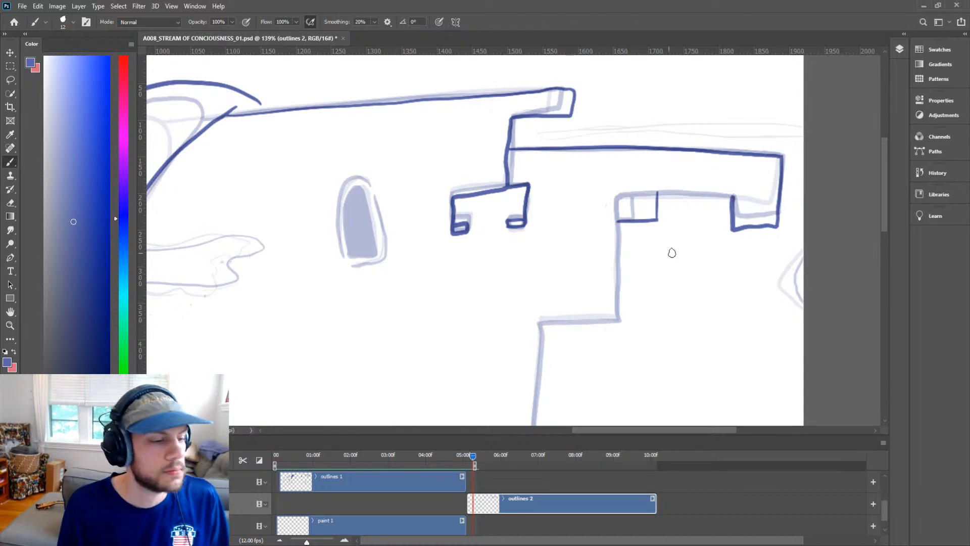
{"action": "key", "text": "h"}
{"action": "left_click_drag", "start_coordinate": [702, 261], "coordinate": [723, 260]}
{"action": "key", "text": "b"}
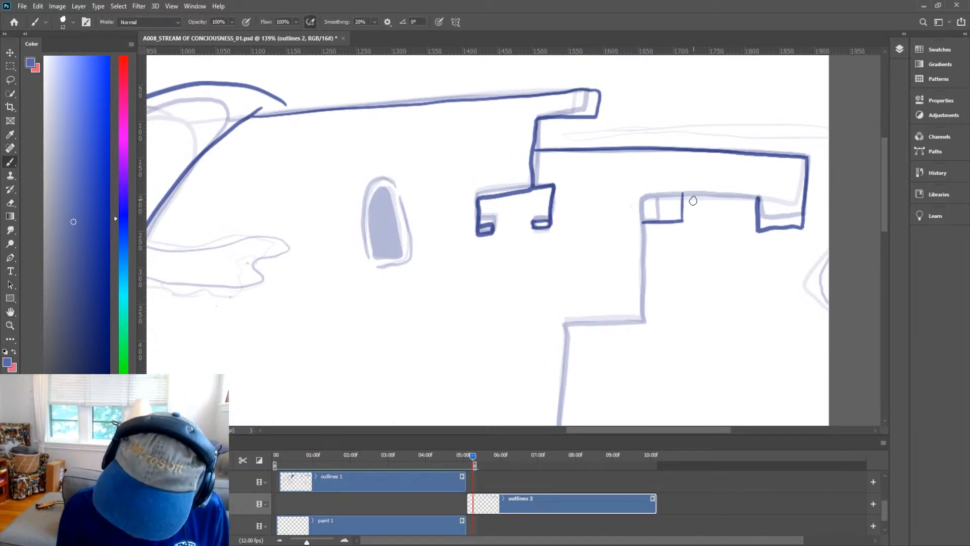
{"action": "left_click_drag", "start_coordinate": [640, 197], "coordinate": [758, 195]}
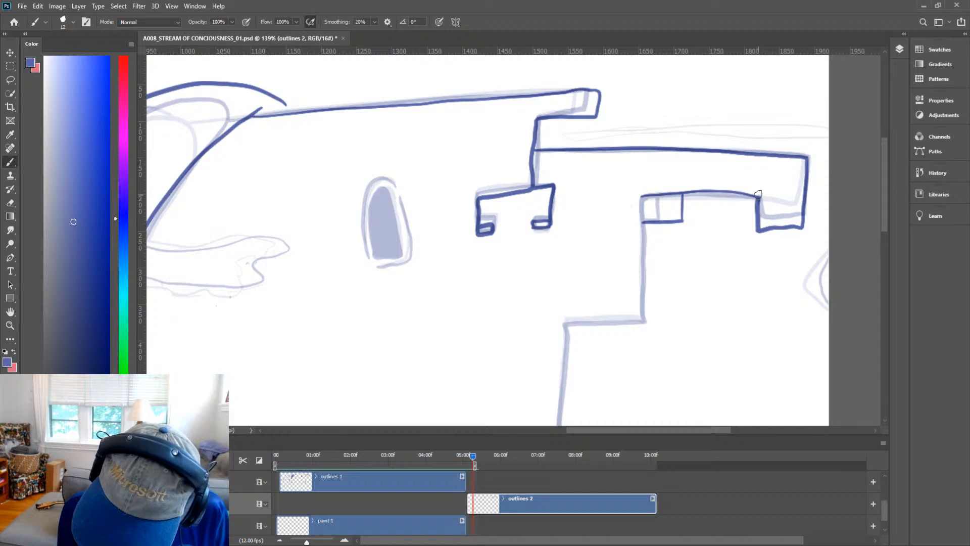
{"action": "key", "text": "ctrl+z"}
{"action": "left_click_drag", "start_coordinate": [640, 197], "coordinate": [760, 197]}
Ink the right wall's stepped left edge down from the battlement to the ground line.
{"action": "key", "text": "e"}
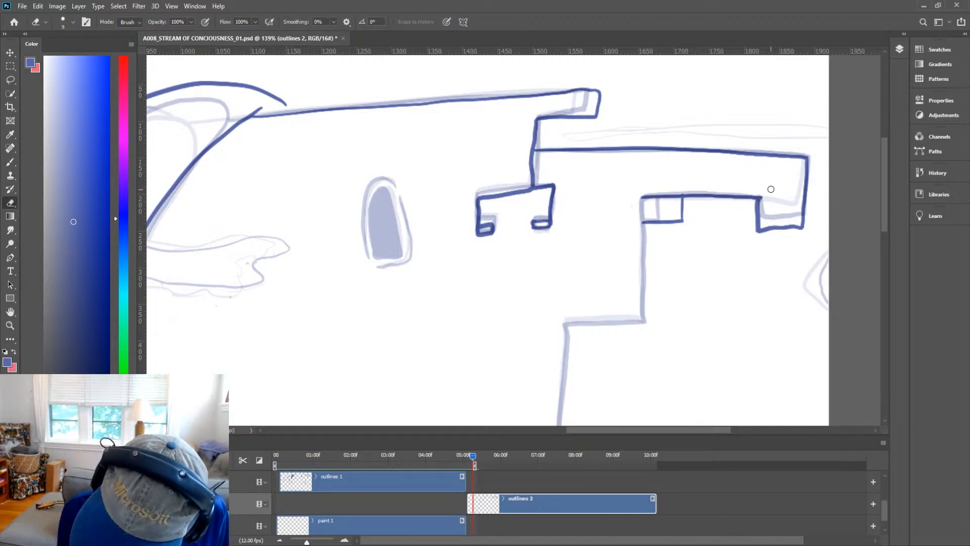
{"action": "key", "text": "b"}
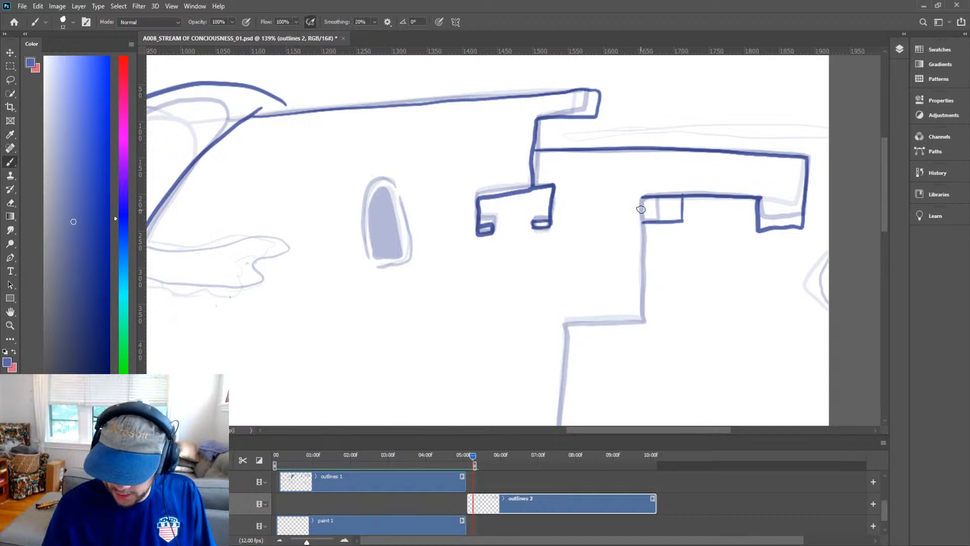
{"action": "mouse_move", "coordinate": [642, 197]}
{"action": "left_mouse_down"}
{"action": "mouse_move", "coordinate": [645, 322]}
{"action": "mouse_move", "coordinate": [717, 234]}
{"action": "mouse_move", "coordinate": [705, 230]}
{"action": "mouse_move", "coordinate": [692, 151]}
{"action": "mouse_move", "coordinate": [669, 149]}
{"action": "left_mouse_up"}
{"action": "key", "text": "space"}
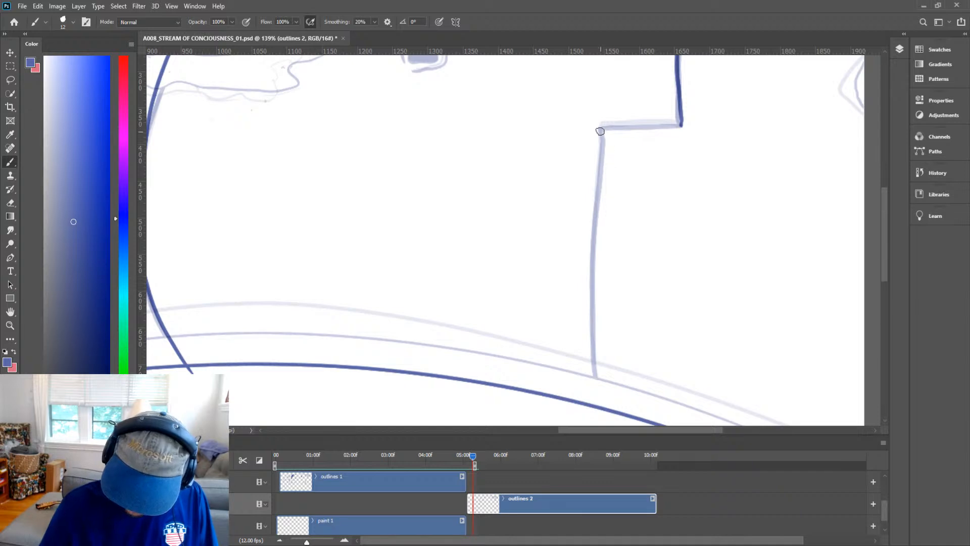
{"action": "mouse_move", "coordinate": [600, 130]}
{"action": "left_mouse_down"}
{"action": "mouse_move", "coordinate": [586, 419]}
{"action": "mouse_move", "coordinate": [603, 350]}
{"action": "mouse_move", "coordinate": [601, 226]}
{"action": "left_mouse_up"}
{"action": "key", "text": "ctrl+z"}
{"action": "key", "text": "ctrl+z"}
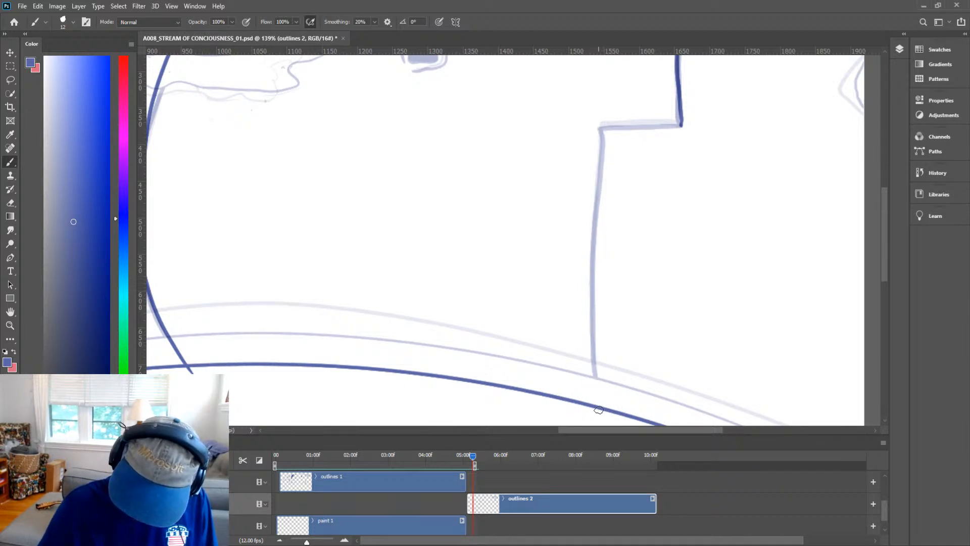
{"action": "mouse_move", "coordinate": [598, 410]}
{"action": "left_mouse_down"}
{"action": "mouse_move", "coordinate": [593, 281]}
{"action": "mouse_move", "coordinate": [605, 130]}
{"action": "mouse_move", "coordinate": [679, 125]}
{"action": "left_mouse_up"}
{"action": "key", "text": "ctrl+z"}
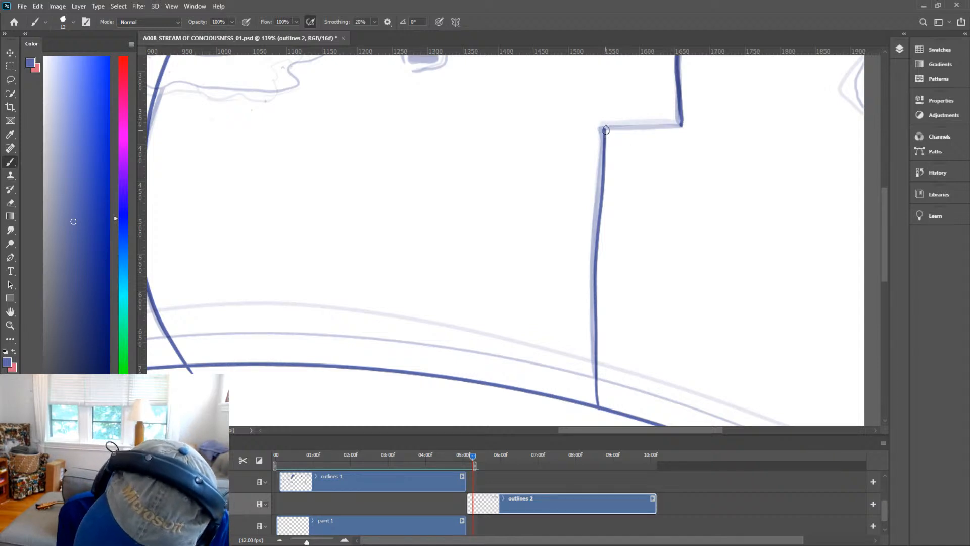
Ink the short ledge at the top of the right wall's stepped left edge.
{"action": "left_click_drag", "start_coordinate": [602, 129], "coordinate": [679, 126]}
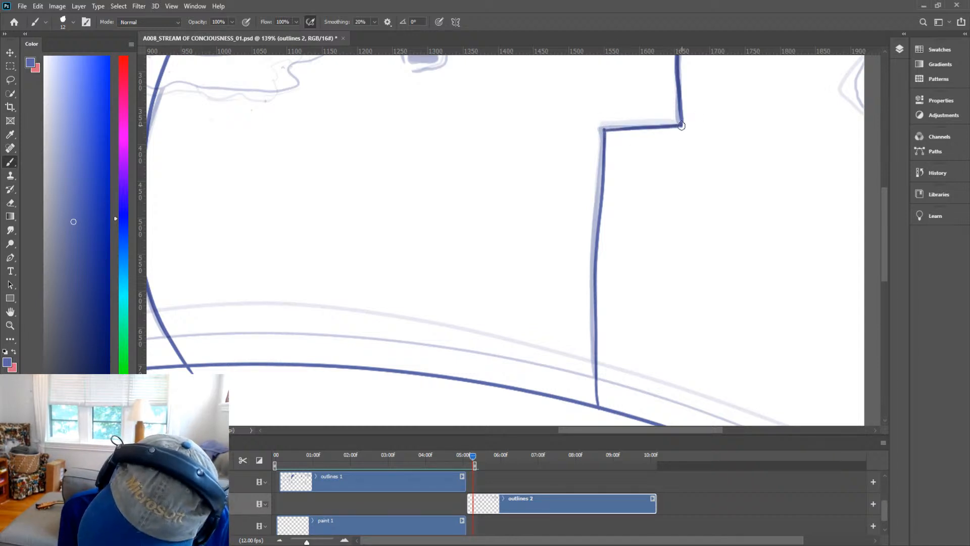
{"action": "scroll", "coordinate": [727, 216], "scroll_direction": "down", "scroll_amount": 3}
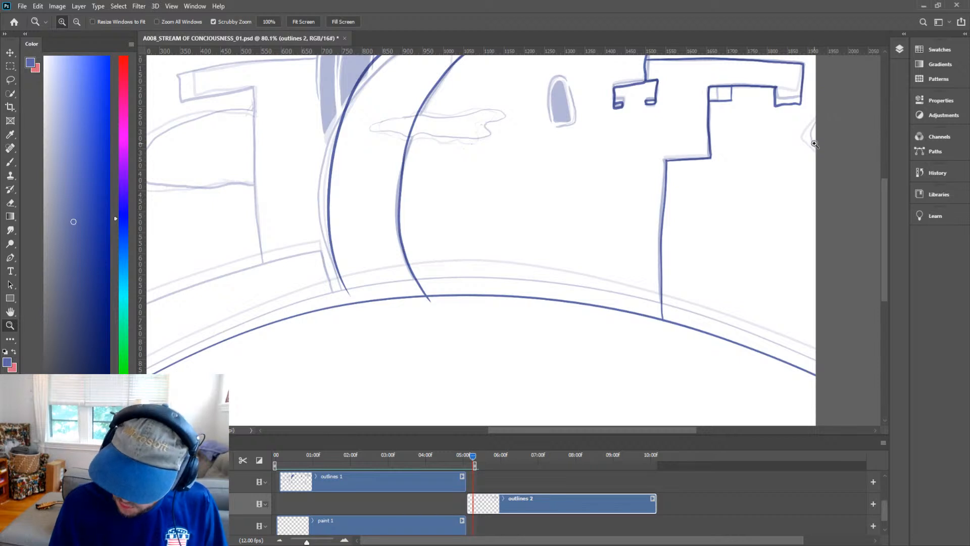
{"action": "key", "text": "space"}
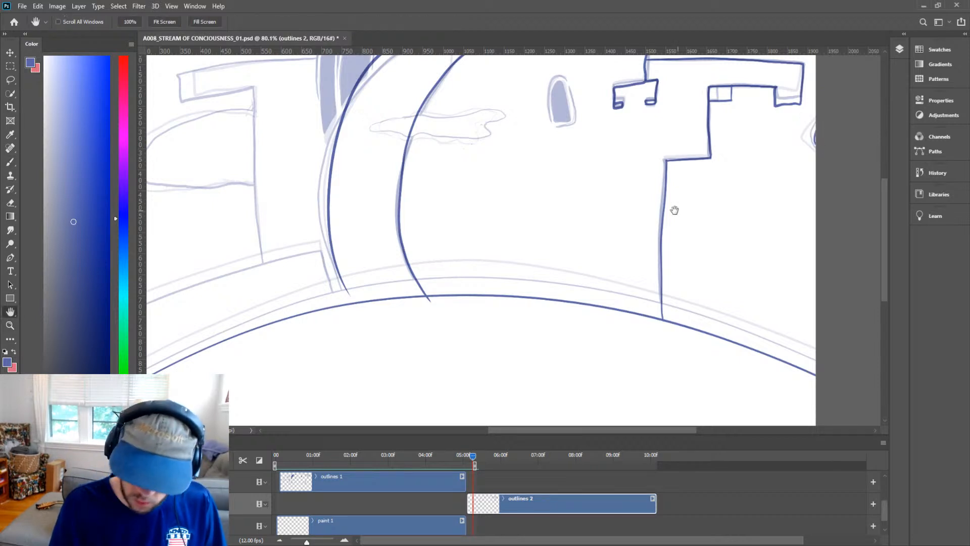
{"action": "mouse_move", "coordinate": [671, 210]}
{"action": "left_mouse_down"}
{"action": "mouse_move", "coordinate": [727, 310]}
{"action": "mouse_move", "coordinate": [731, 361]}
{"action": "mouse_move", "coordinate": [821, 353]}
{"action": "mouse_move", "coordinate": [829, 338]}
{"action": "left_mouse_up"}
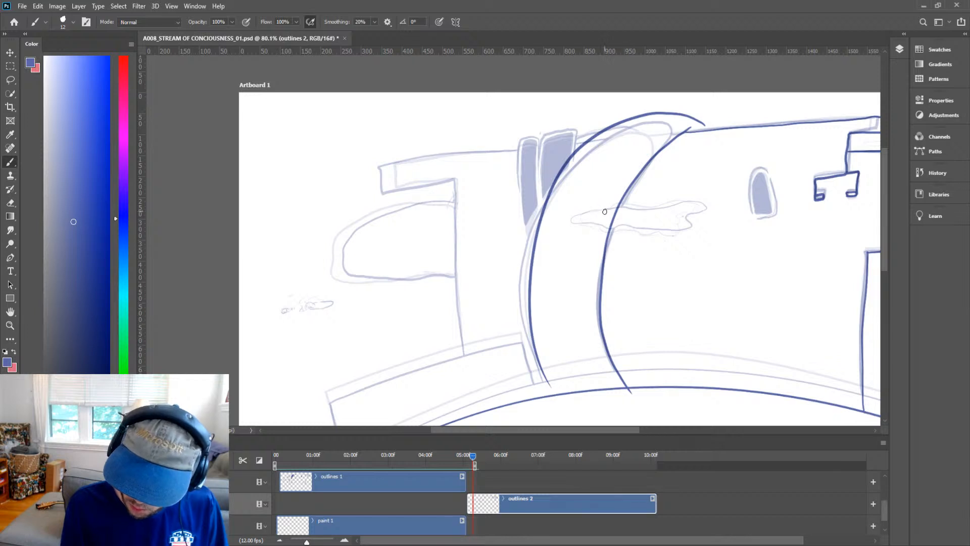
Ink the outline of the wispy cloud drifting across the middle tower.
{"action": "mouse_move", "coordinate": [603, 213]}
{"action": "left_mouse_down"}
{"action": "mouse_move", "coordinate": [562, 221]}
{"action": "mouse_move", "coordinate": [690, 223]}
{"action": "mouse_move", "coordinate": [634, 207]}
{"action": "mouse_move", "coordinate": [600, 211]}
{"action": "mouse_move", "coordinate": [687, 203]}
{"action": "mouse_move", "coordinate": [675, 191]}
{"action": "mouse_move", "coordinate": [689, 187]}
{"action": "mouse_move", "coordinate": [658, 203]}
{"action": "mouse_move", "coordinate": [684, 219]}
{"action": "mouse_move", "coordinate": [666, 229]}
{"action": "mouse_move", "coordinate": [682, 232]}
{"action": "left_mouse_up"}
{"action": "key", "text": "ctrl+space"}
{"action": "key", "text": "e"}
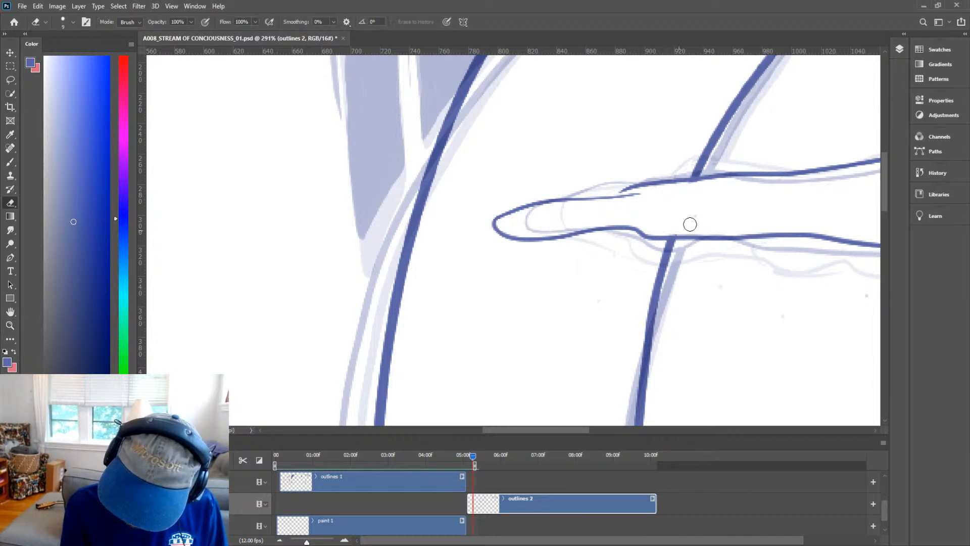
{"action": "key", "text": "b"}
{"action": "left_click_drag", "start_coordinate": [684, 192], "coordinate": [712, 180]}
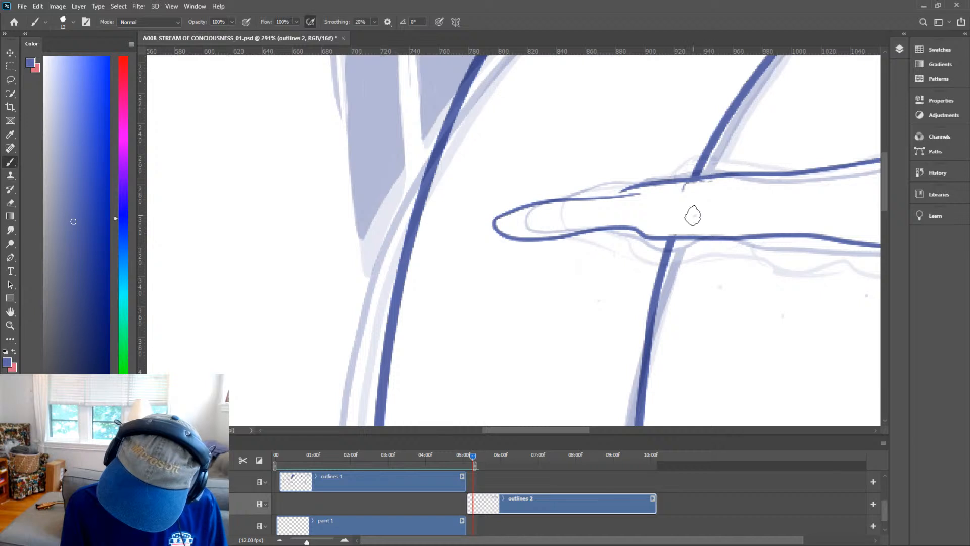
{"action": "left_click_drag", "start_coordinate": [691, 214], "coordinate": [685, 222]}
{"action": "mouse_move", "coordinate": [801, 229]}
{"action": "left_mouse_down"}
{"action": "mouse_move", "coordinate": [727, 234]}
{"action": "mouse_move", "coordinate": [719, 318]}
{"action": "mouse_move", "coordinate": [707, 328]}
{"action": "left_mouse_up"}
Ink the outline of the taller shaded pillar beside the tower's left edge.
{"action": "key", "text": "ctrl+space"}
{"action": "key", "text": "space"}
{"action": "mouse_move", "coordinate": [687, 203]}
{"action": "left_mouse_down"}
{"action": "mouse_move", "coordinate": [697, 230]}
{"action": "mouse_move", "coordinate": [708, 172]}
{"action": "left_mouse_up"}
{"action": "key", "text": "ctrl+space"}
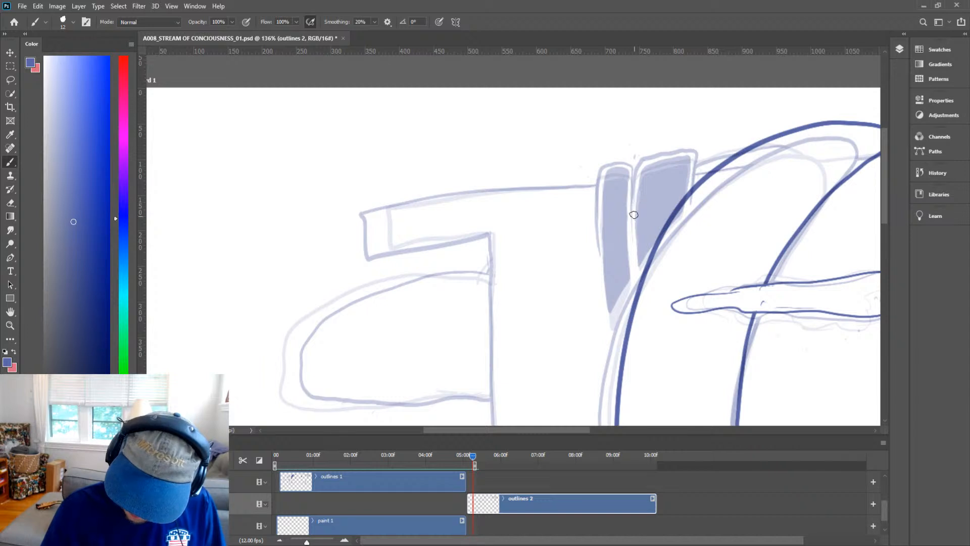
{"action": "mouse_move", "coordinate": [631, 219]}
{"action": "left_mouse_down"}
{"action": "mouse_move", "coordinate": [649, 147]}
{"action": "mouse_move", "coordinate": [697, 135]}
{"action": "left_mouse_up"}
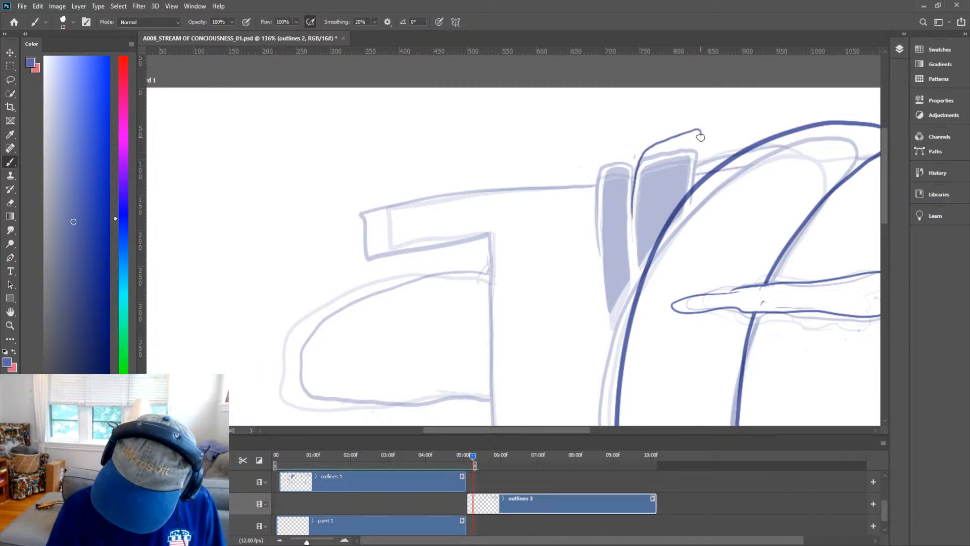
{"action": "key", "text": "ctrl+z"}
{"action": "mouse_move", "coordinate": [630, 222]}
{"action": "left_mouse_down"}
{"action": "mouse_move", "coordinate": [638, 169]}
{"action": "mouse_move", "coordinate": [672, 137]}
{"action": "mouse_move", "coordinate": [698, 138]}
{"action": "mouse_move", "coordinate": [689, 189]}
{"action": "left_mouse_up"}
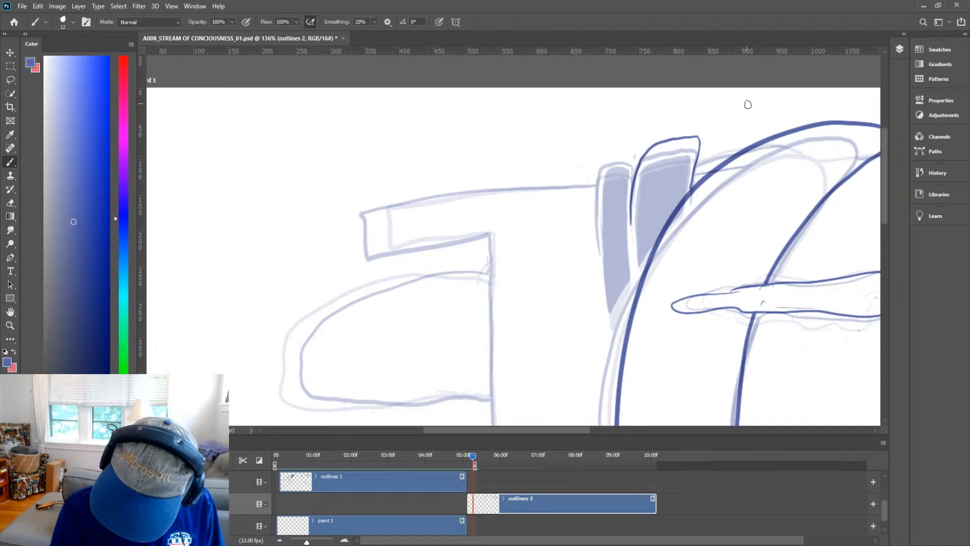
Ink the left building's top slab from the pillars out to its squared end.
{"action": "mouse_move", "coordinate": [840, 195]}
{"action": "left_mouse_down"}
{"action": "mouse_move", "coordinate": [735, 225]}
{"action": "mouse_move", "coordinate": [707, 252]}
{"action": "left_mouse_up"}
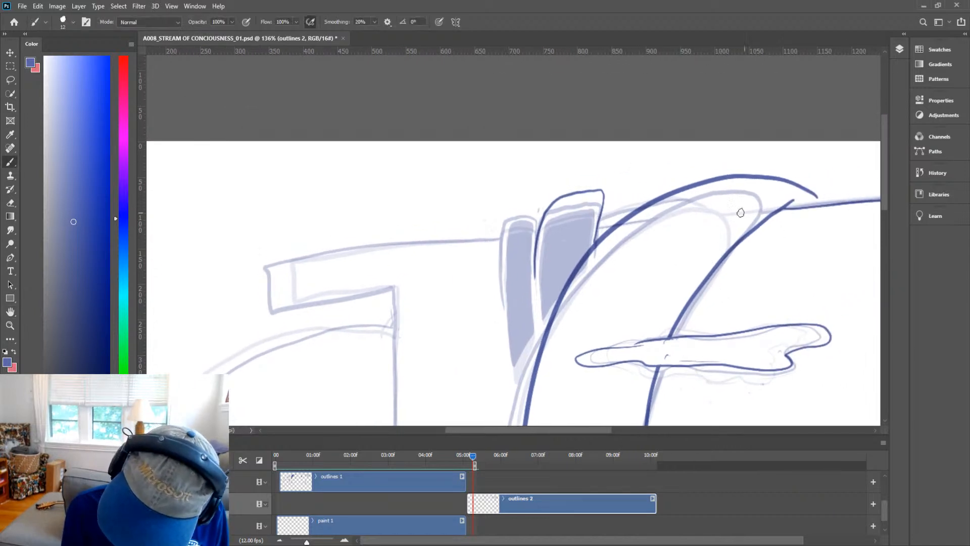
{"action": "left_click_drag", "start_coordinate": [597, 228], "coordinate": [610, 227]}
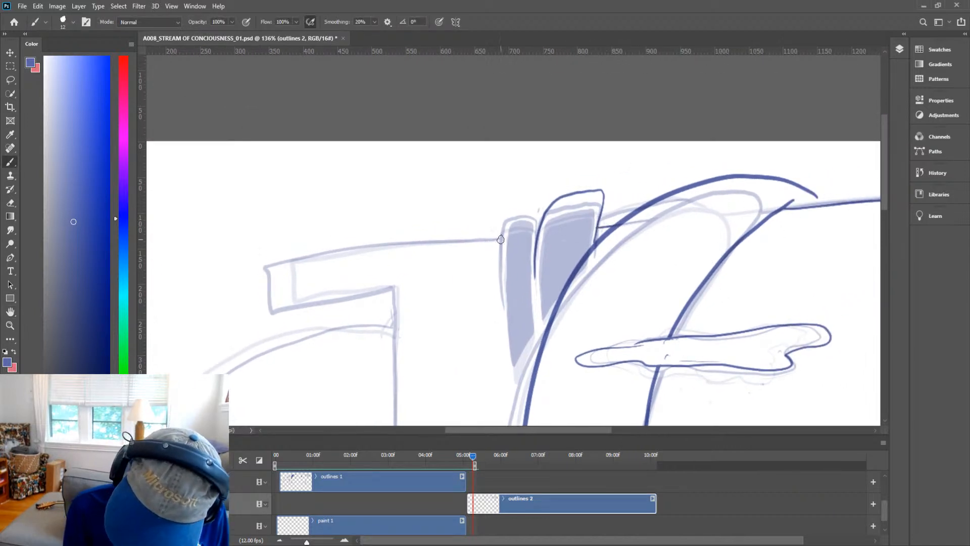
{"action": "mouse_move", "coordinate": [500, 240]}
{"action": "left_mouse_down"}
{"action": "mouse_move", "coordinate": [329, 252]}
{"action": "mouse_move", "coordinate": [236, 272]}
{"action": "mouse_move", "coordinate": [224, 319]}
{"action": "mouse_move", "coordinate": [385, 293]}
{"action": "left_mouse_up"}
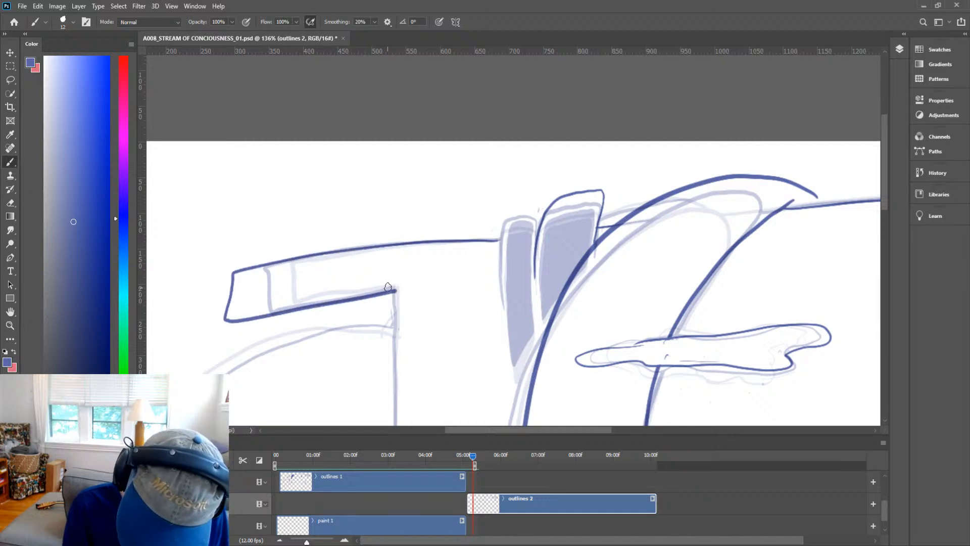
Ink the left building's right wall edge down toward the base.
{"action": "key", "text": "space"}
{"action": "mouse_move", "coordinate": [444, 347]}
{"action": "left_mouse_down"}
{"action": "mouse_move", "coordinate": [487, 91]}
{"action": "mouse_move", "coordinate": [492, 177]}
{"action": "left_mouse_up"}
{"action": "key", "text": "ctrl+space"}
{"action": "left_click_drag", "start_coordinate": [494, 218], "coordinate": [474, 221]}
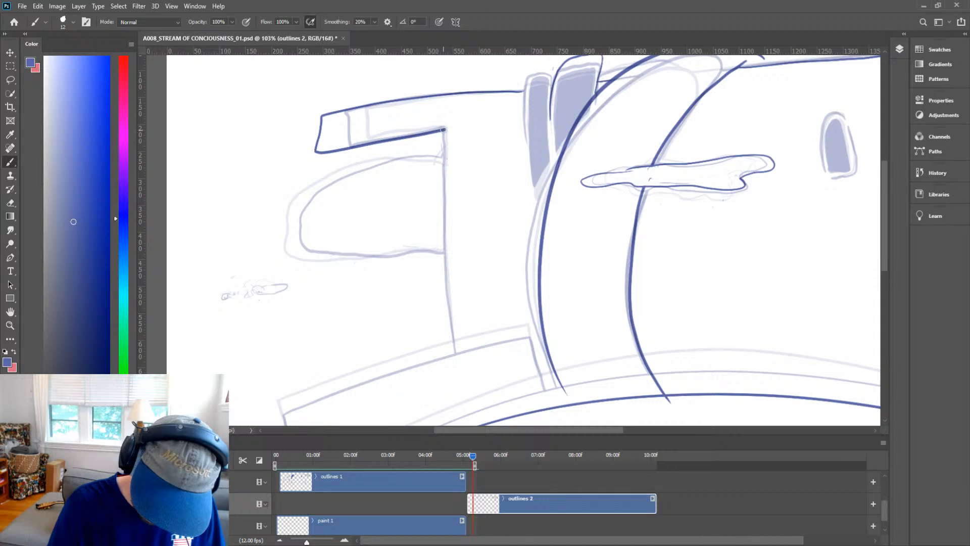
{"action": "left_click_drag", "start_coordinate": [443, 129], "coordinate": [450, 352]}
Ink the base slab's top edge and right end below the left building.
{"action": "key", "text": "space"}
{"action": "left_click_drag", "start_coordinate": [576, 364], "coordinate": [676, 240]}
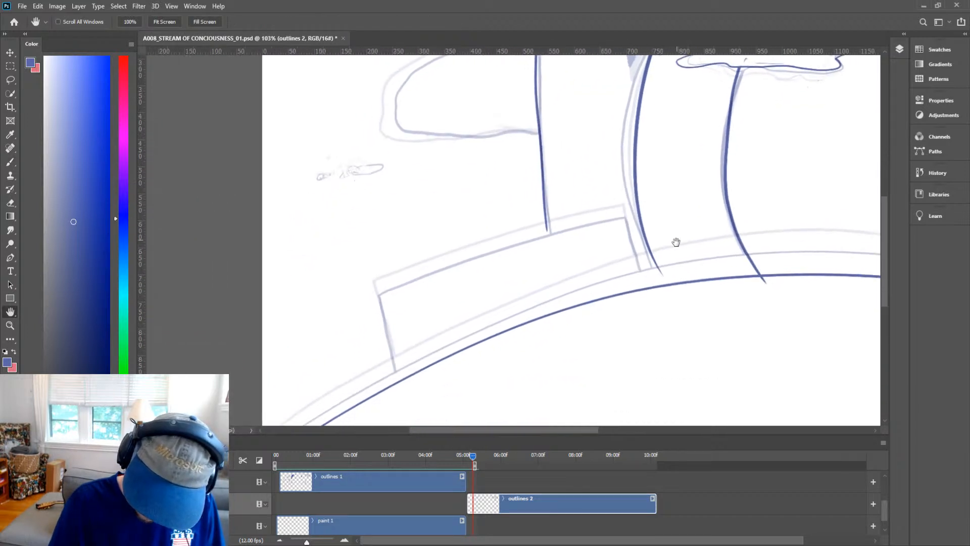
{"action": "mouse_move", "coordinate": [383, 316]}
{"action": "left_mouse_down"}
{"action": "mouse_move", "coordinate": [397, 395]}
{"action": "mouse_move", "coordinate": [380, 315]}
{"action": "mouse_move", "coordinate": [640, 235]}
{"action": "left_mouse_up"}
{"action": "key", "text": "ctrl+z"}
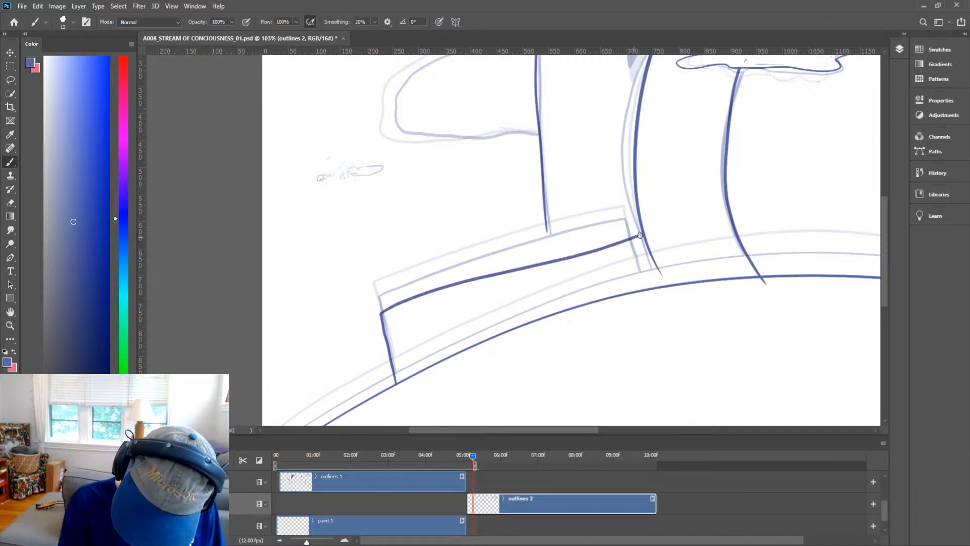
{"action": "key", "text": "ctrl+z"}
{"action": "mouse_move", "coordinate": [380, 314]}
{"action": "left_mouse_down"}
{"action": "mouse_move", "coordinate": [630, 225]}
{"action": "mouse_move", "coordinate": [658, 287]}
{"action": "left_mouse_up"}
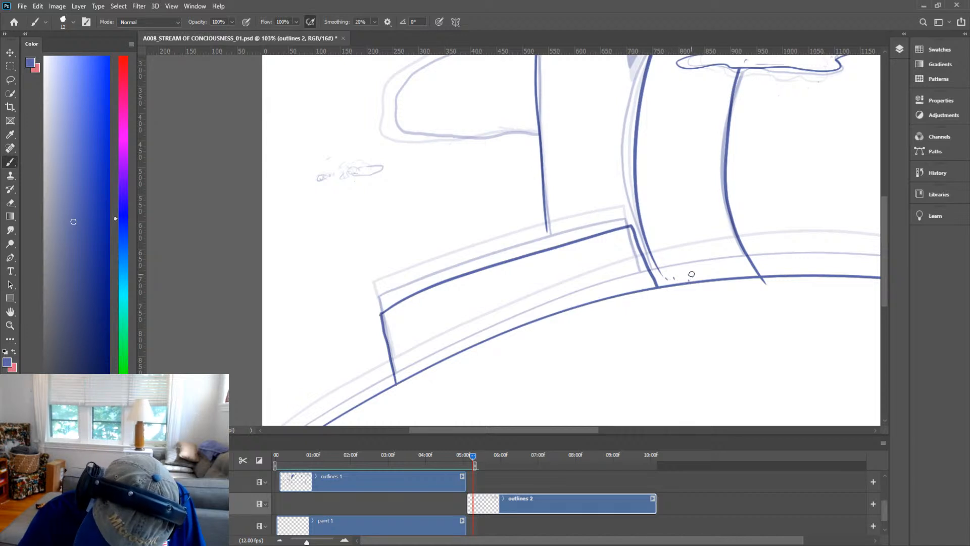
Ink the right wall's rear top edge running above the battlements.
{"action": "key", "text": "h"}
{"action": "left_click_drag", "start_coordinate": [756, 218], "coordinate": [743, 331]}
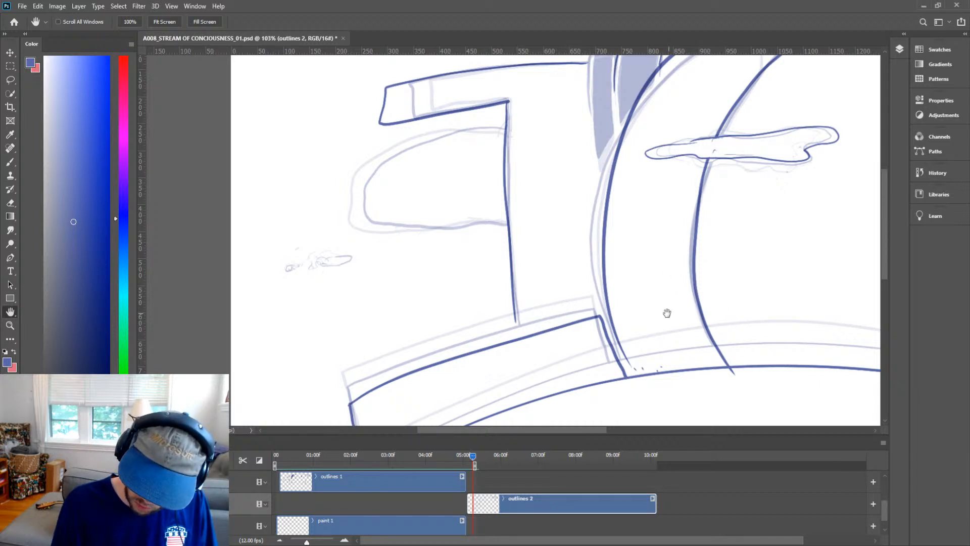
{"action": "key", "text": "b"}
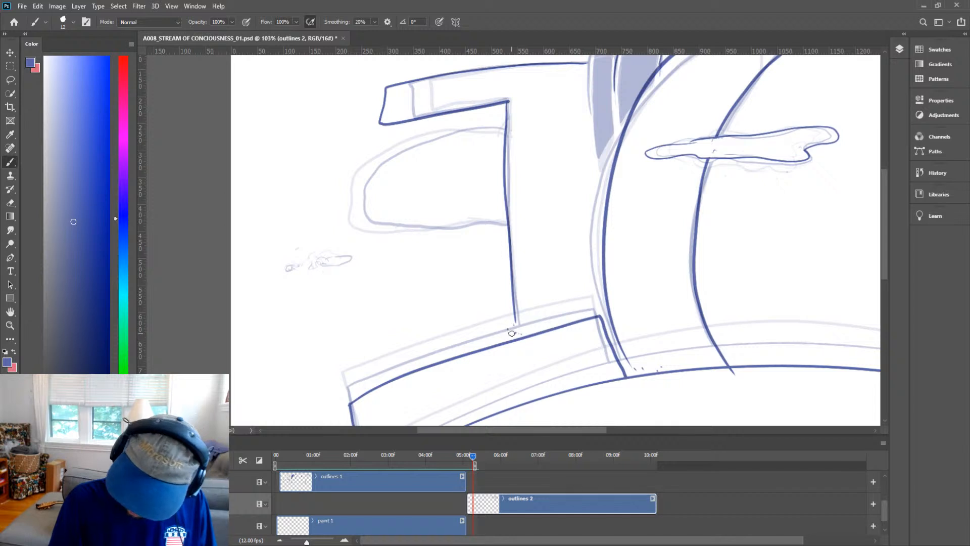
{"action": "key", "text": "z"}
{"action": "scroll", "coordinate": [726, 272], "scroll_direction": "down", "scroll_amount": 5}
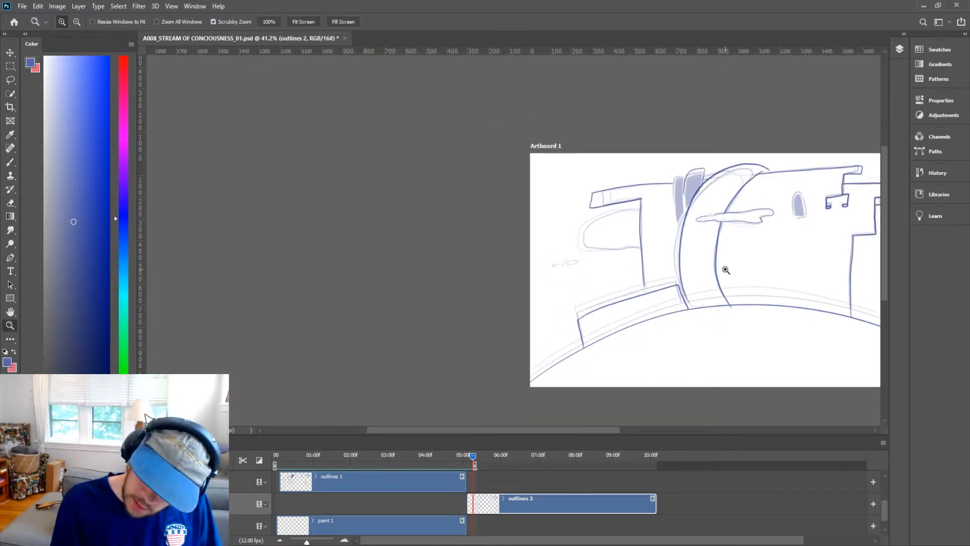
{"action": "key", "text": "h"}
{"action": "left_click_drag", "start_coordinate": [767, 284], "coordinate": [618, 306]}
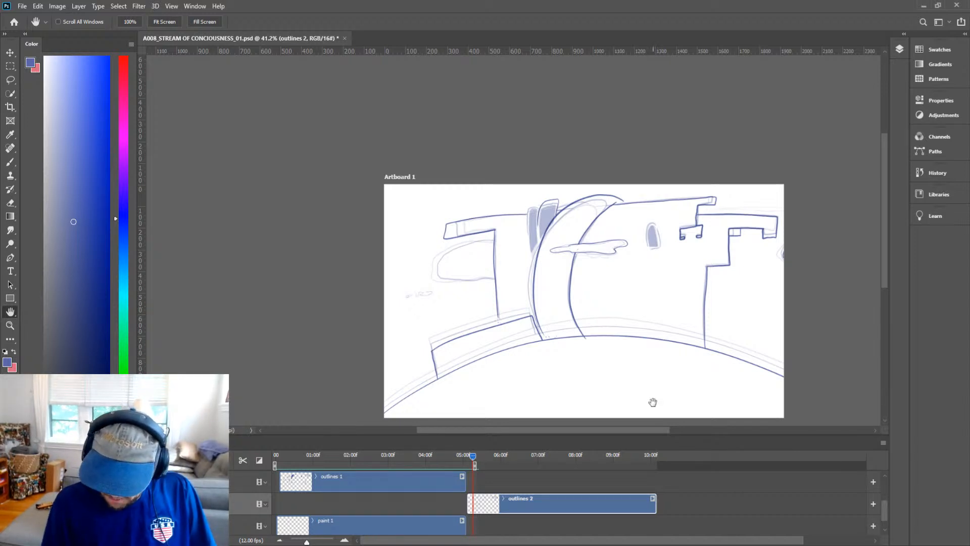
{"action": "key", "text": "z"}
{"action": "left_click_drag", "start_coordinate": [765, 212], "coordinate": [818, 200]}
{"action": "key", "text": "b"}
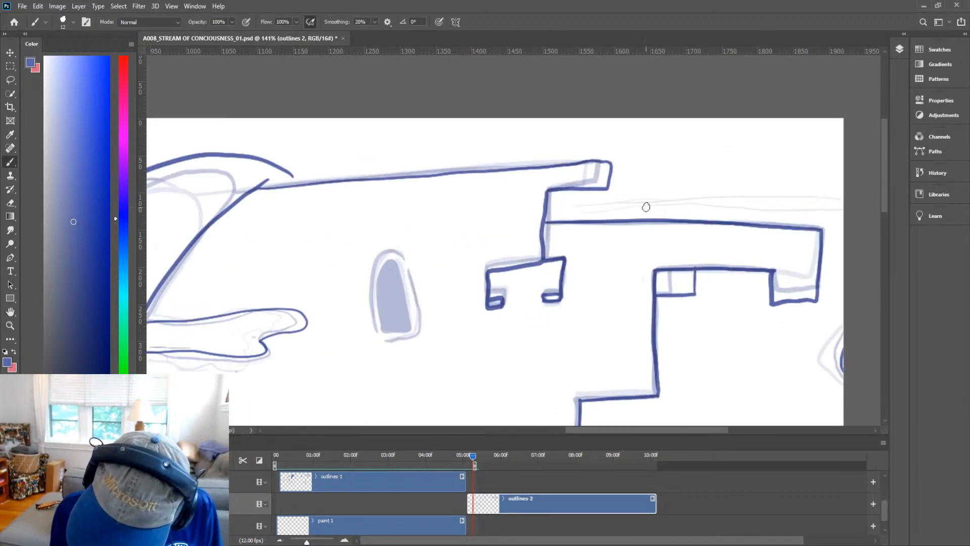
{"action": "mouse_move", "coordinate": [676, 202]}
{"action": "left_mouse_down"}
{"action": "mouse_move", "coordinate": [569, 208]}
{"action": "mouse_move", "coordinate": [789, 206]}
{"action": "mouse_move", "coordinate": [776, 196]}
{"action": "left_mouse_up"}
Join the rear top edge to the tower's curved roof line.
{"action": "key", "text": "h"}
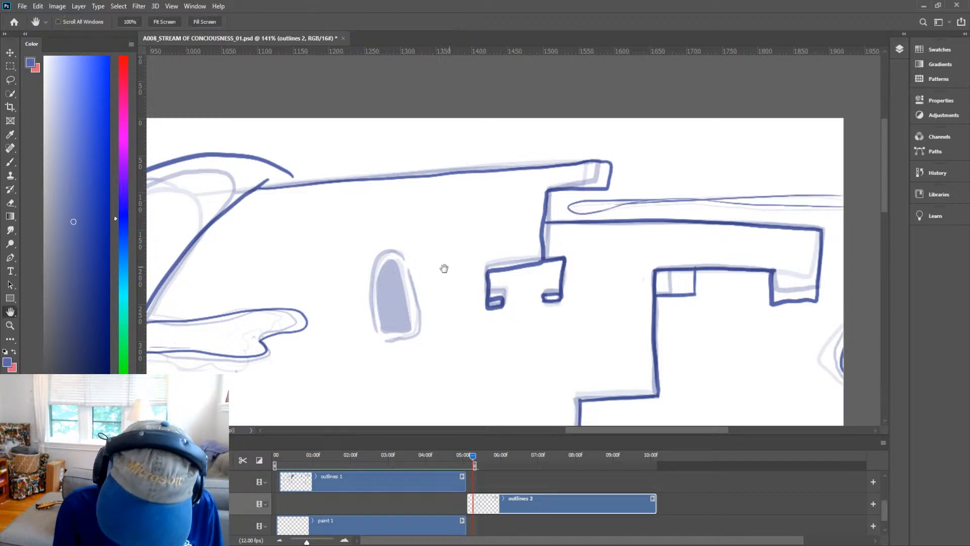
{"action": "left_click_drag", "start_coordinate": [368, 274], "coordinate": [733, 299]}
{"action": "key", "text": "b"}
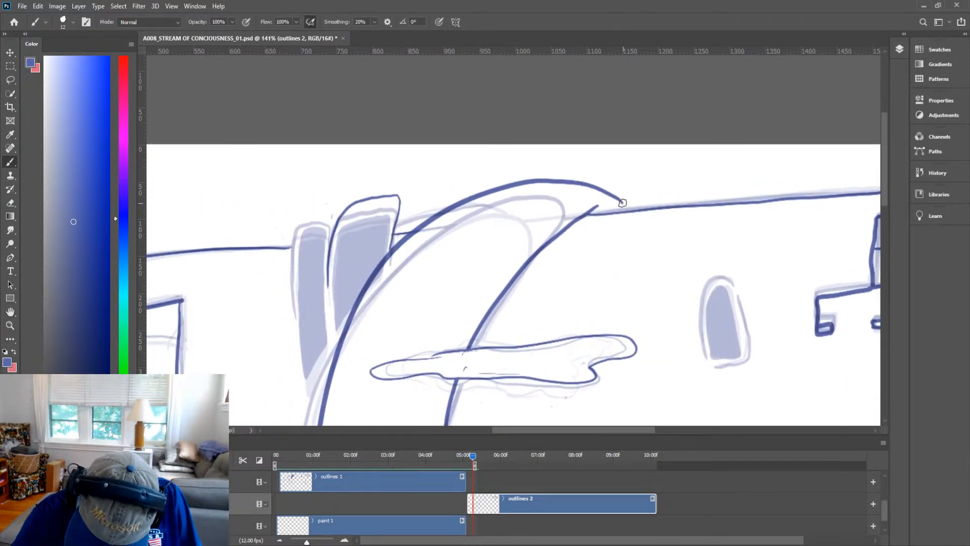
{"action": "left_click_drag", "start_coordinate": [617, 200], "coordinate": [629, 210]}
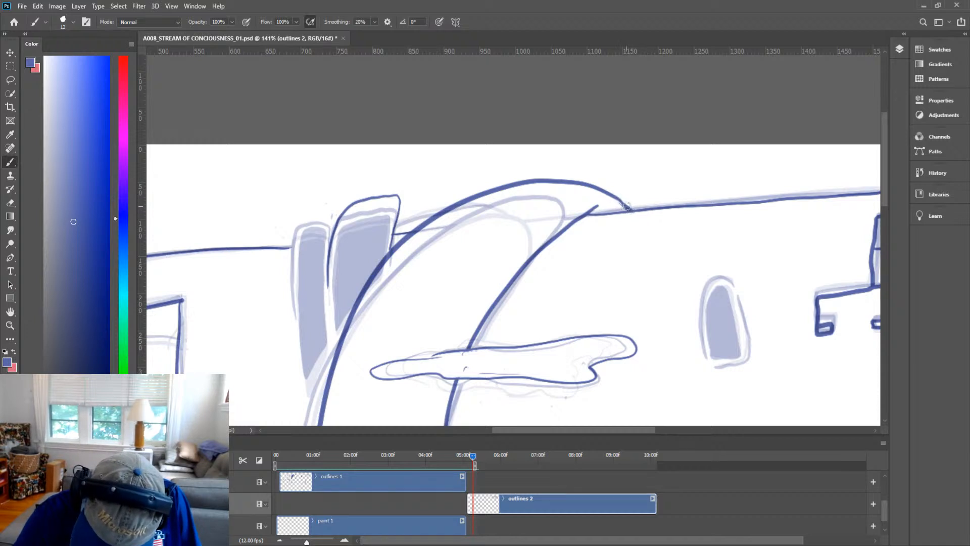
Ink the outline of the narrow shaded pillar left of the tower.
{"action": "left_click_drag", "start_coordinate": [574, 263], "coordinate": [797, 225]}
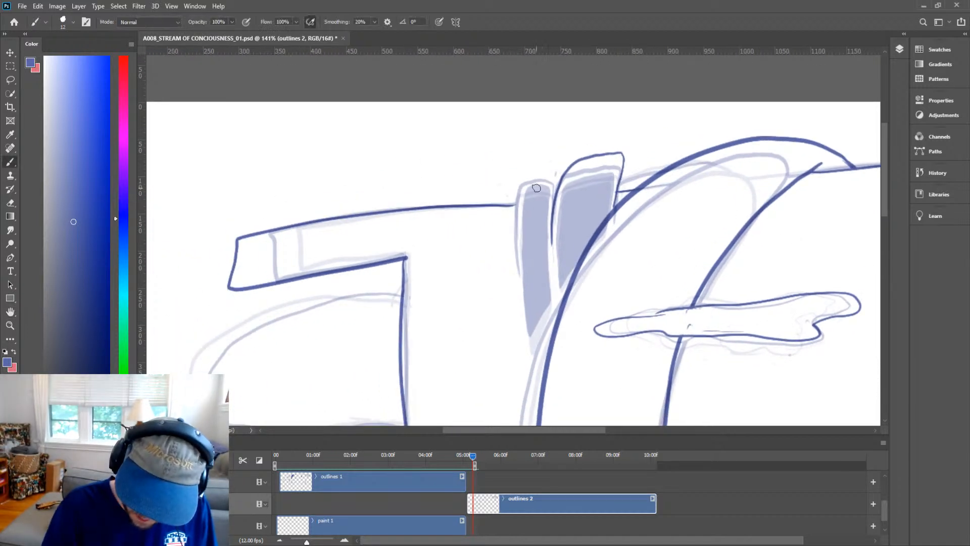
{"action": "mouse_move", "coordinate": [552, 217]}
{"action": "left_mouse_down"}
{"action": "mouse_move", "coordinate": [552, 178]}
{"action": "mouse_move", "coordinate": [533, 170]}
{"action": "mouse_move", "coordinate": [519, 178]}
{"action": "mouse_move", "coordinate": [513, 232]}
{"action": "mouse_move", "coordinate": [519, 314]}
{"action": "left_mouse_up"}
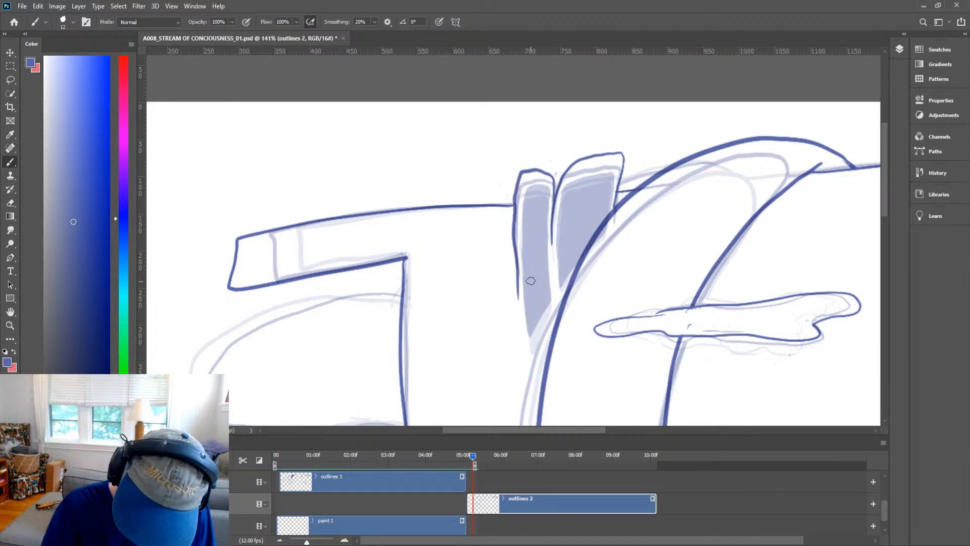
{"action": "mouse_move", "coordinate": [546, 188]}
{"action": "left_mouse_down"}
{"action": "mouse_move", "coordinate": [537, 173]}
{"action": "mouse_move", "coordinate": [527, 244]}
{"action": "mouse_move", "coordinate": [533, 340]}
{"action": "mouse_move", "coordinate": [539, 309]}
{"action": "left_mouse_up"}
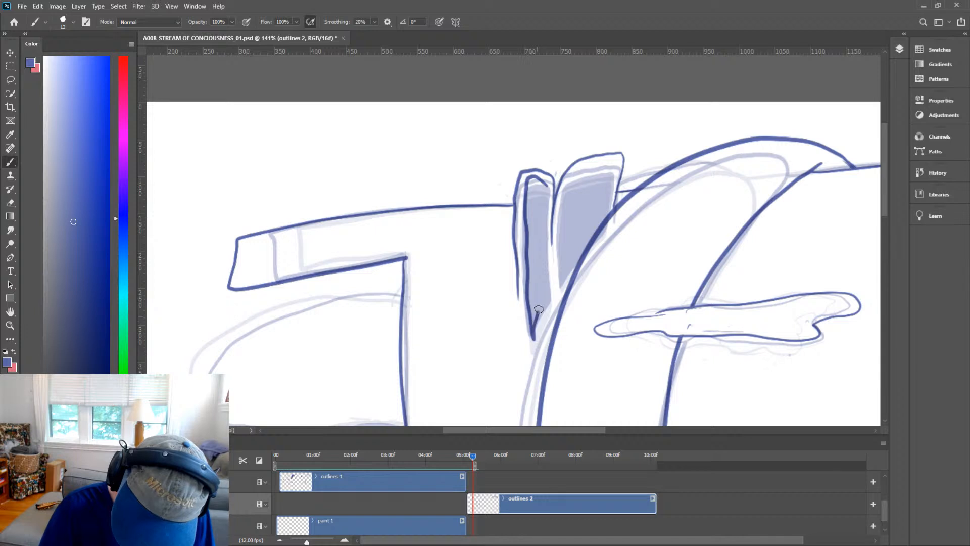
{"action": "key", "text": "ctrl+z"}
{"action": "mouse_move", "coordinate": [547, 182]}
{"action": "left_mouse_down"}
{"action": "mouse_move", "coordinate": [525, 191]}
{"action": "mouse_move", "coordinate": [530, 324]}
{"action": "mouse_move", "coordinate": [546, 288]}
{"action": "mouse_move", "coordinate": [546, 177]}
{"action": "left_mouse_up"}
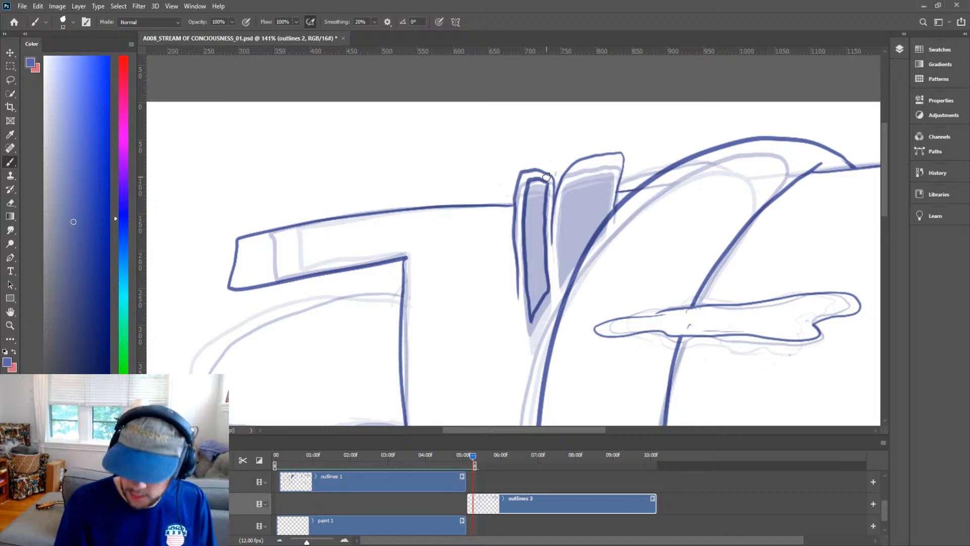
{"action": "mouse_move", "coordinate": [563, 270]}
{"action": "left_mouse_down"}
{"action": "mouse_move", "coordinate": [616, 163]}
{"action": "mouse_move", "coordinate": [582, 166]}
{"action": "mouse_move", "coordinate": [561, 203]}
{"action": "mouse_move", "coordinate": [562, 274]}
{"action": "left_mouse_up"}
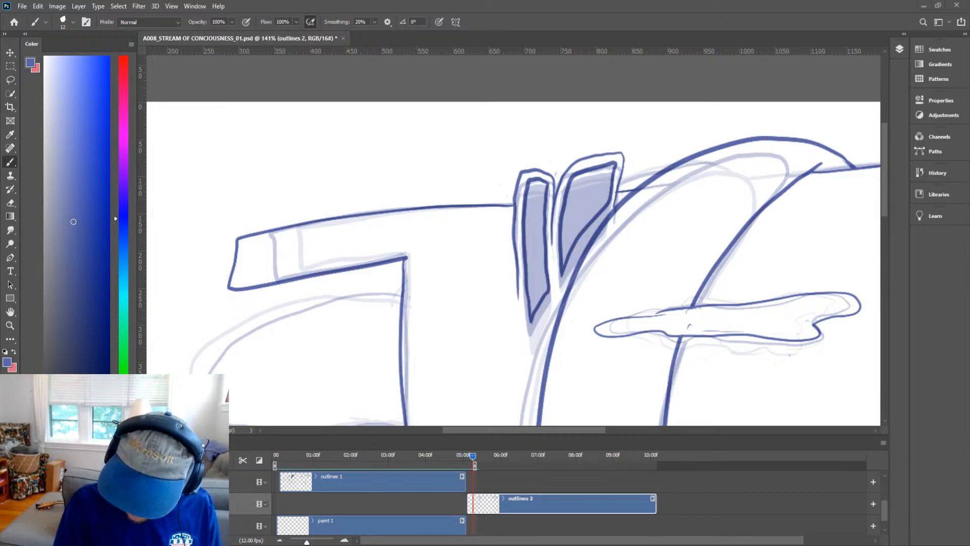
Ink the rounded opening beneath the left building's top slab.
{"action": "key", "text": "ctrl+space"}
{"action": "left_click_drag", "start_coordinate": [645, 219], "coordinate": [602, 269]}
{"action": "key", "text": "space"}
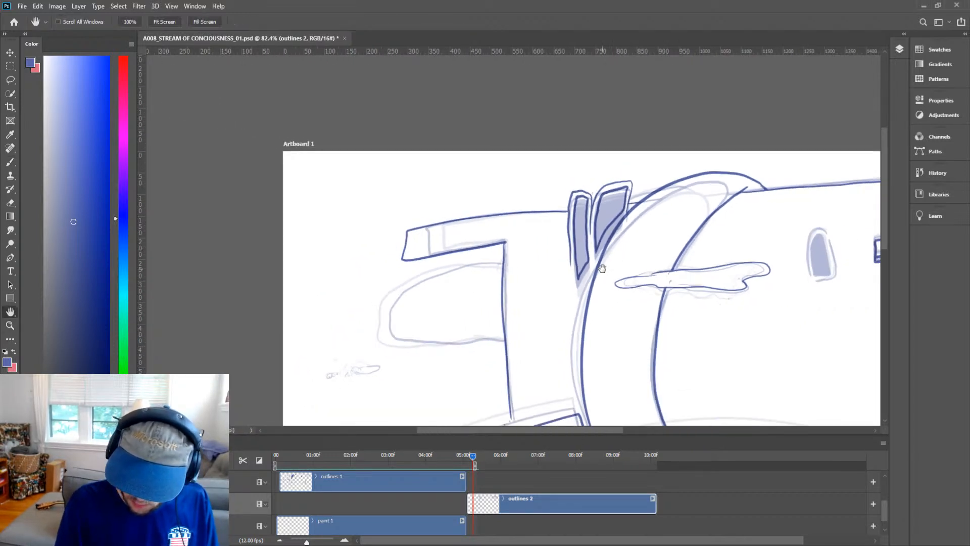
{"action": "left_click_drag", "start_coordinate": [693, 308], "coordinate": [654, 281]}
{"action": "key", "text": "z"}
{"action": "left_click_drag", "start_coordinate": [376, 277], "coordinate": [516, 267]}
{"action": "key", "text": "b"}
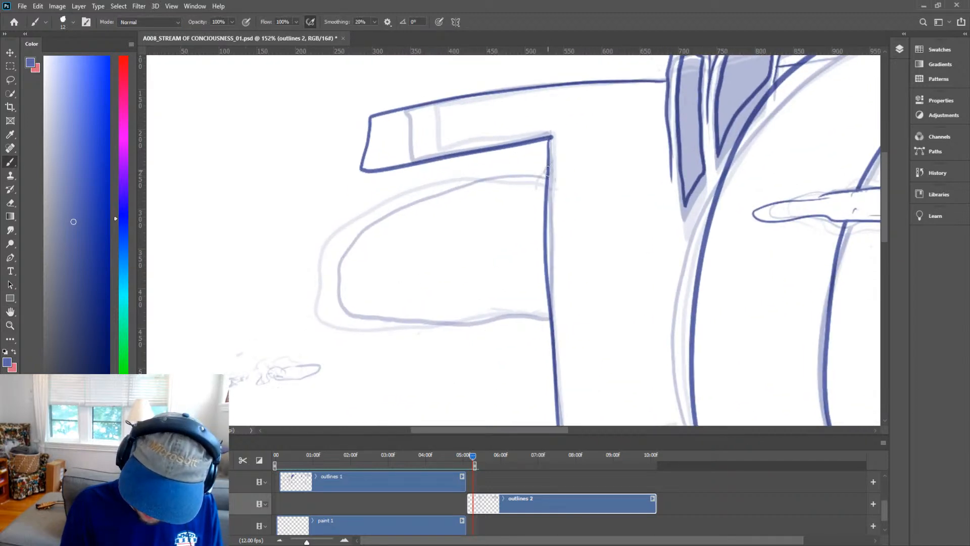
{"action": "mouse_move", "coordinate": [547, 171]}
{"action": "left_mouse_down"}
{"action": "mouse_move", "coordinate": [420, 215]}
{"action": "mouse_move", "coordinate": [349, 279]}
{"action": "mouse_move", "coordinate": [397, 314]}
{"action": "mouse_move", "coordinate": [550, 321]}
{"action": "left_mouse_up"}
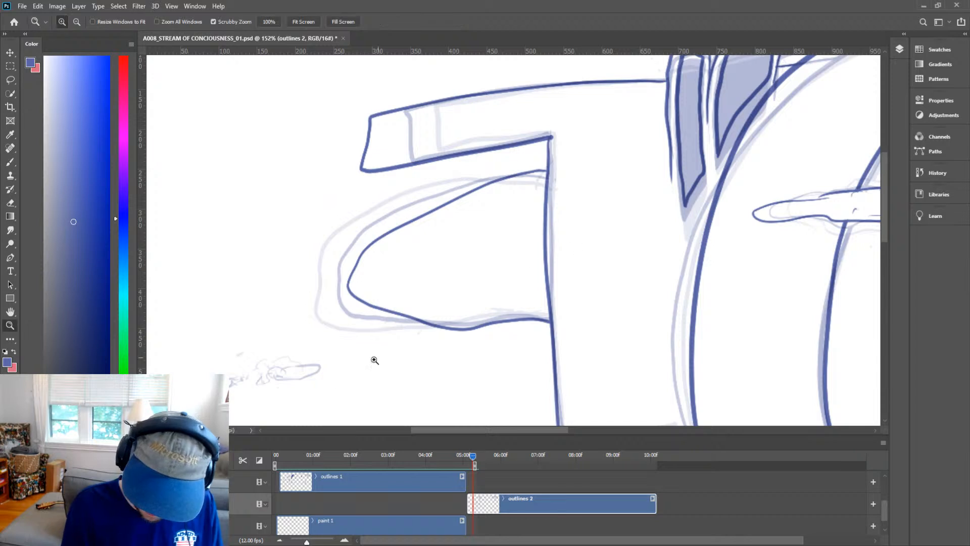
Ink the small floating shapes to the left of the building.
{"action": "left_click_drag", "start_coordinate": [373, 359], "coordinate": [500, 288]}
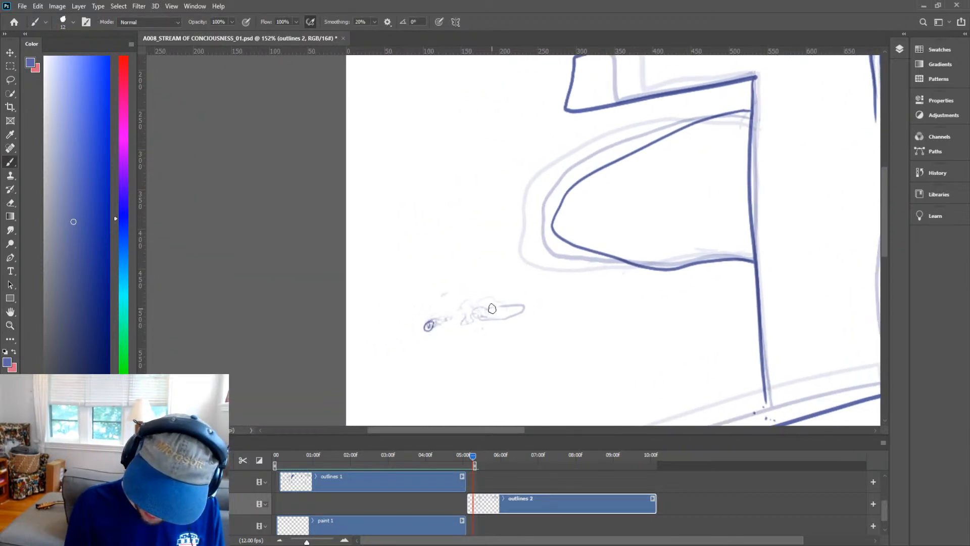
{"action": "mouse_move", "coordinate": [492, 308]}
{"action": "left_mouse_down"}
{"action": "mouse_move", "coordinate": [519, 317]}
{"action": "mouse_move", "coordinate": [525, 303]}
{"action": "mouse_move", "coordinate": [491, 311]}
{"action": "left_mouse_up"}
{"action": "key", "text": "z"}
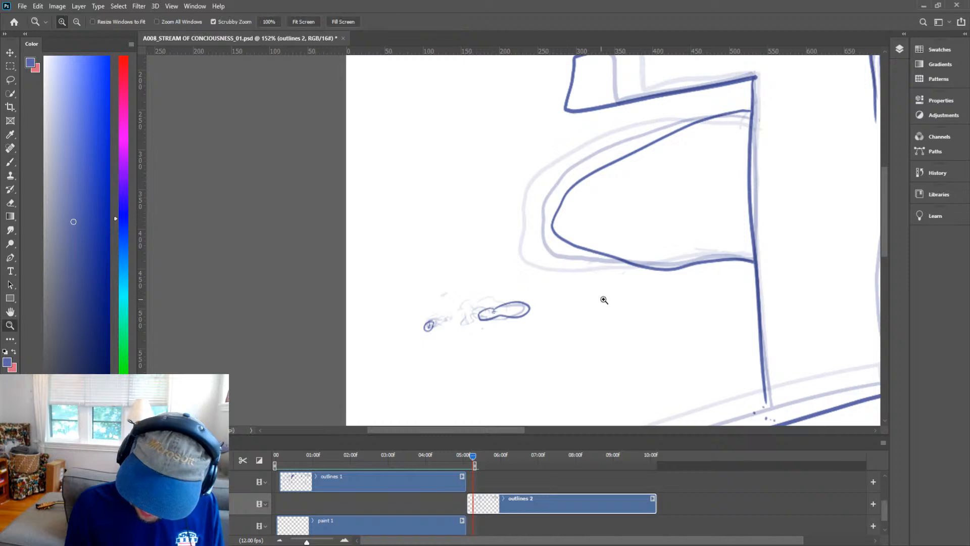
{"action": "left_click_drag", "start_coordinate": [645, 313], "coordinate": [590, 342]}
{"action": "key", "text": "space"}
{"action": "left_click_drag", "start_coordinate": [793, 338], "coordinate": [530, 240]}
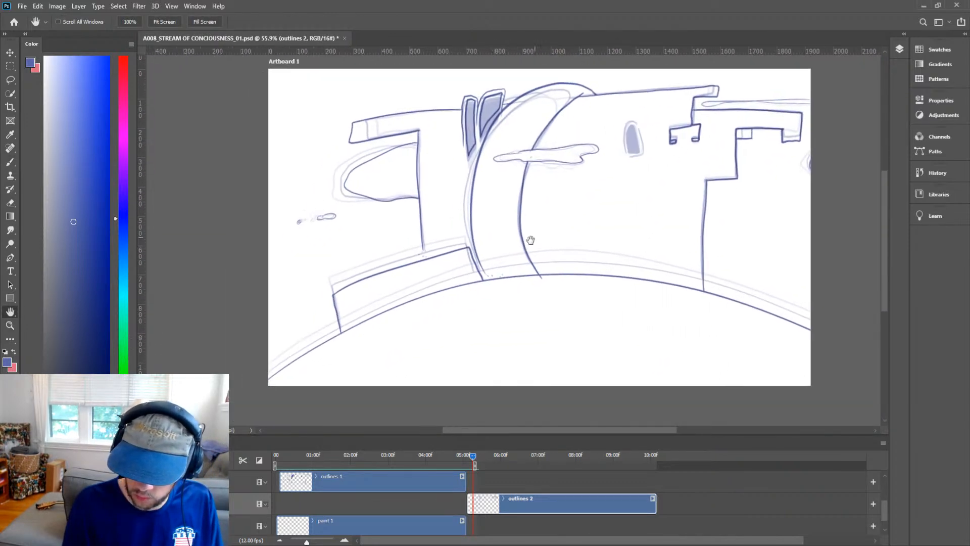
Fill the arched window on the right building with solid colour.
{"action": "left_click_drag", "start_coordinate": [702, 284], "coordinate": [635, 352]}
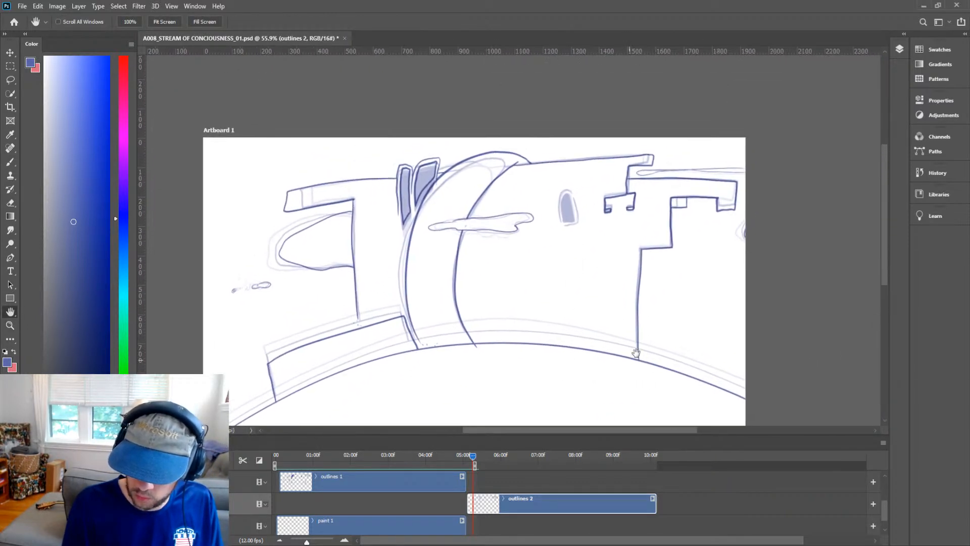
{"action": "left_click_drag", "start_coordinate": [575, 213], "coordinate": [615, 184]}
{"action": "key", "text": "b"}
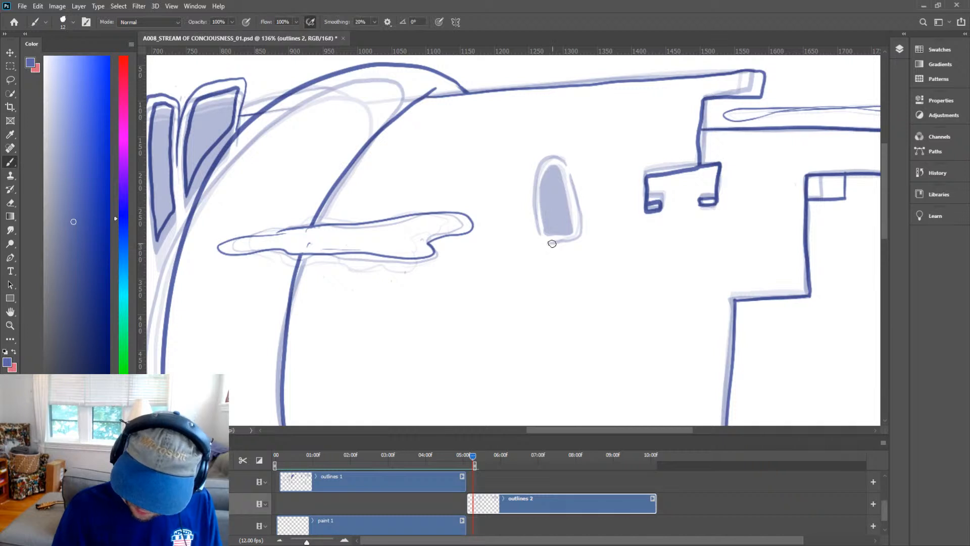
{"action": "mouse_move", "coordinate": [541, 242]}
{"action": "left_mouse_down"}
{"action": "mouse_move", "coordinate": [581, 237]}
{"action": "mouse_move", "coordinate": [580, 218]}
{"action": "mouse_move", "coordinate": [564, 157]}
{"action": "mouse_move", "coordinate": [550, 153]}
{"action": "mouse_move", "coordinate": [536, 190]}
{"action": "mouse_move", "coordinate": [541, 243]}
{"action": "mouse_move", "coordinate": [573, 227]}
{"action": "mouse_move", "coordinate": [557, 165]}
{"action": "mouse_move", "coordinate": [545, 183]}
{"action": "mouse_move", "coordinate": [547, 237]}
{"action": "mouse_move", "coordinate": [550, 216]}
{"action": "mouse_move", "coordinate": [557, 229]}
{"action": "mouse_move", "coordinate": [570, 226]}
{"action": "mouse_move", "coordinate": [560, 193]}
{"action": "mouse_move", "coordinate": [547, 209]}
{"action": "mouse_move", "coordinate": [552, 170]}
{"action": "mouse_move", "coordinate": [549, 209]}
{"action": "left_mouse_up"}
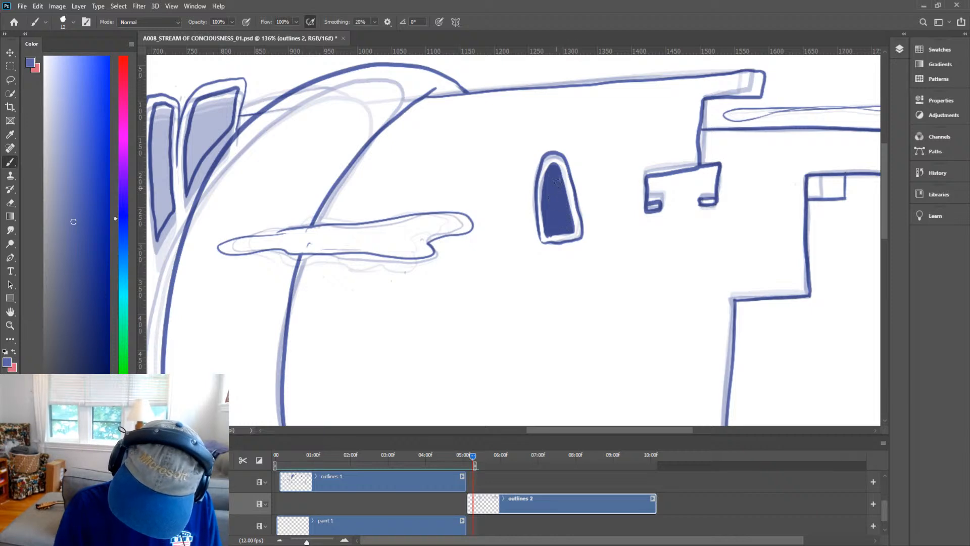
Fill the two tall panels at the top of the tower with solid colour.
{"action": "key", "text": "z"}
{"action": "left_click_drag", "start_coordinate": [578, 179], "coordinate": [541, 275]}
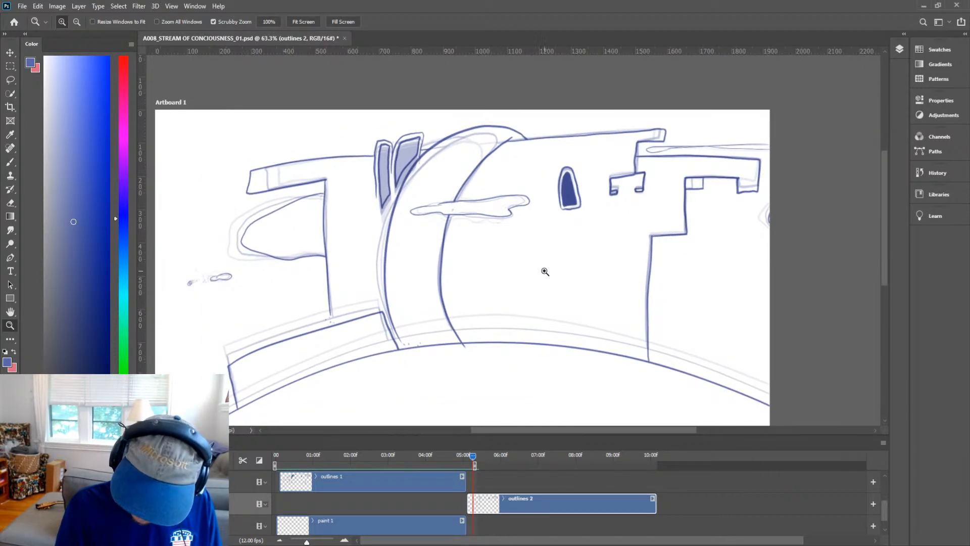
{"action": "left_click_drag", "start_coordinate": [386, 161], "coordinate": [433, 123]}
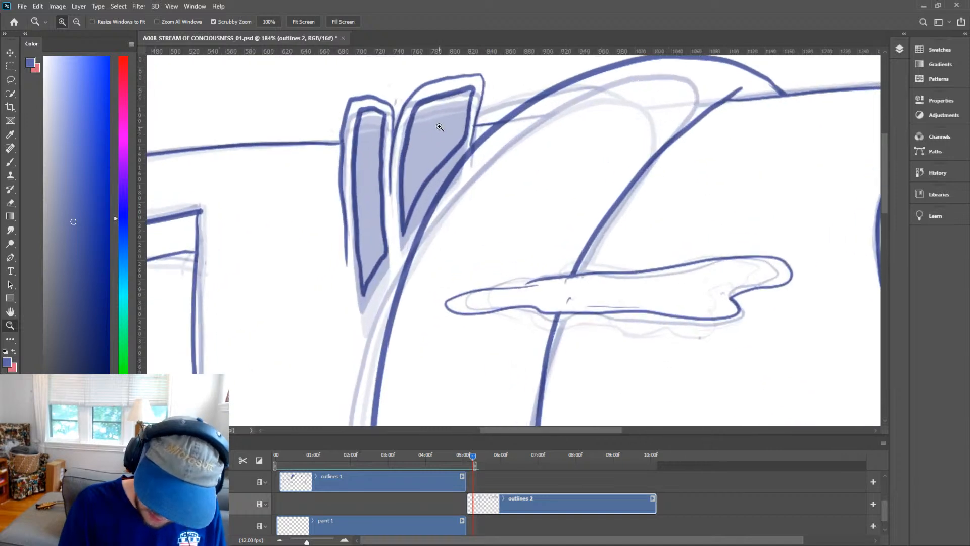
{"action": "key", "text": "b"}
{"action": "mouse_move", "coordinate": [409, 202]}
{"action": "left_mouse_down"}
{"action": "mouse_move", "coordinate": [430, 161]}
{"action": "mouse_move", "coordinate": [423, 130]}
{"action": "mouse_move", "coordinate": [402, 193]}
{"action": "mouse_move", "coordinate": [425, 103]}
{"action": "mouse_move", "coordinate": [470, 92]}
{"action": "mouse_move", "coordinate": [463, 131]}
{"action": "mouse_move", "coordinate": [443, 158]}
{"action": "mouse_move", "coordinate": [456, 136]}
{"action": "mouse_move", "coordinate": [420, 147]}
{"action": "mouse_move", "coordinate": [422, 126]}
{"action": "mouse_move", "coordinate": [452, 123]}
{"action": "mouse_move", "coordinate": [457, 106]}
{"action": "mouse_move", "coordinate": [453, 126]}
{"action": "left_mouse_up"}
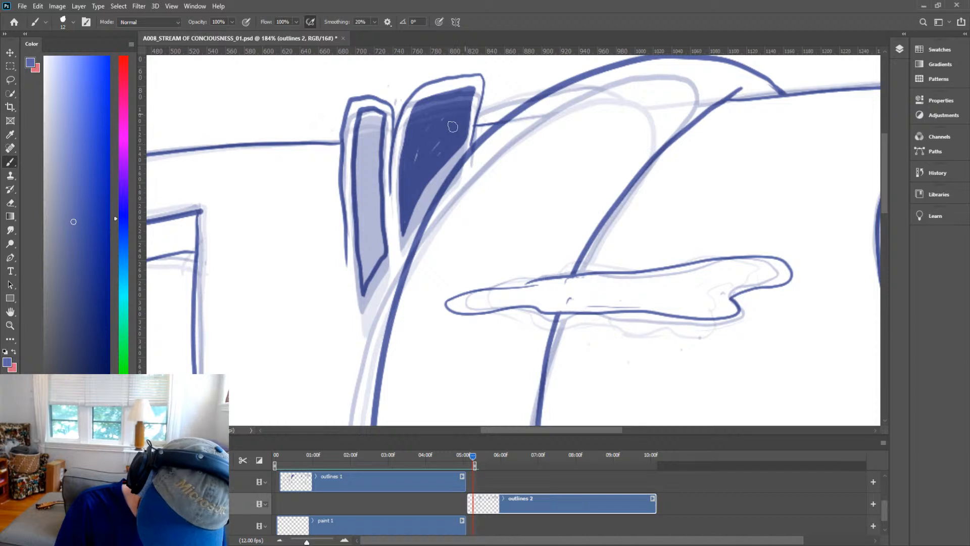
{"action": "left_click_drag", "start_coordinate": [389, 182], "coordinate": [390, 205]}
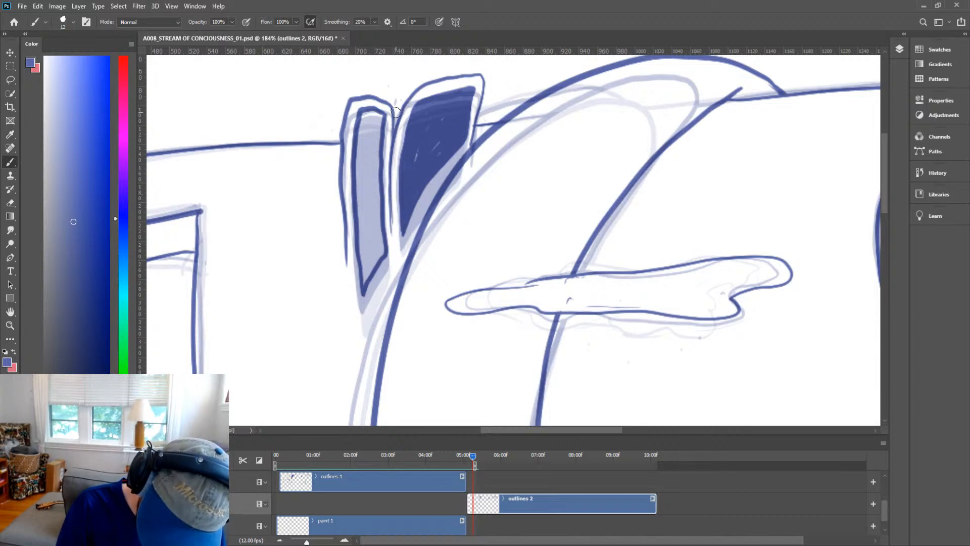
{"action": "mouse_move", "coordinate": [347, 240]}
{"action": "left_mouse_down"}
{"action": "mouse_move", "coordinate": [360, 316]}
{"action": "mouse_move", "coordinate": [372, 271]}
{"action": "mouse_move", "coordinate": [358, 195]}
{"action": "mouse_move", "coordinate": [381, 216]}
{"action": "mouse_move", "coordinate": [383, 251]}
{"action": "mouse_move", "coordinate": [372, 203]}
{"action": "mouse_move", "coordinate": [366, 252]}
{"action": "mouse_move", "coordinate": [378, 184]}
{"action": "mouse_move", "coordinate": [373, 207]}
{"action": "mouse_move", "coordinate": [361, 142]}
{"action": "mouse_move", "coordinate": [361, 205]}
{"action": "mouse_move", "coordinate": [365, 112]}
{"action": "mouse_move", "coordinate": [379, 114]}
{"action": "mouse_move", "coordinate": [378, 153]}
{"action": "mouse_move", "coordinate": [377, 115]}
{"action": "mouse_move", "coordinate": [359, 175]}
{"action": "mouse_move", "coordinate": [365, 149]}
{"action": "left_mouse_up"}
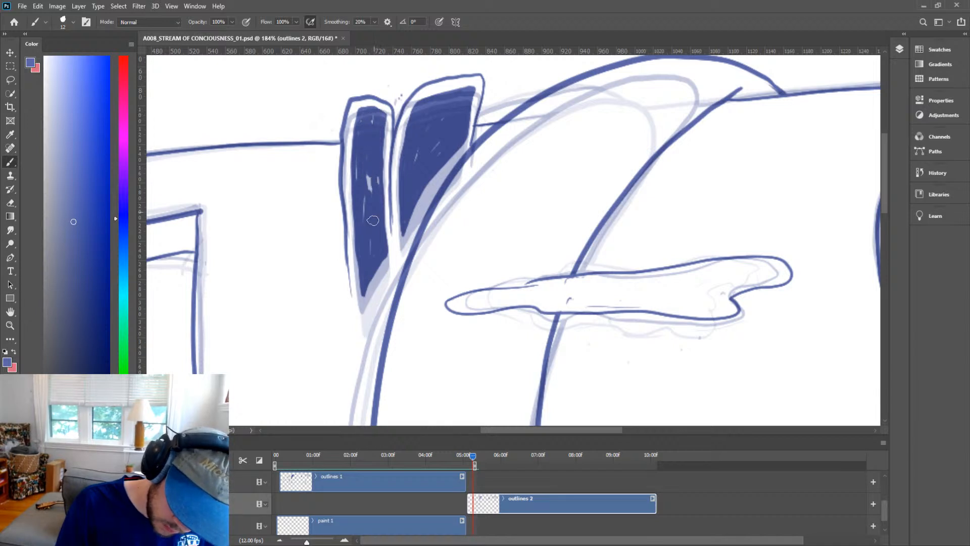
{"action": "left_click_drag", "start_coordinate": [373, 220], "coordinate": [362, 221]}
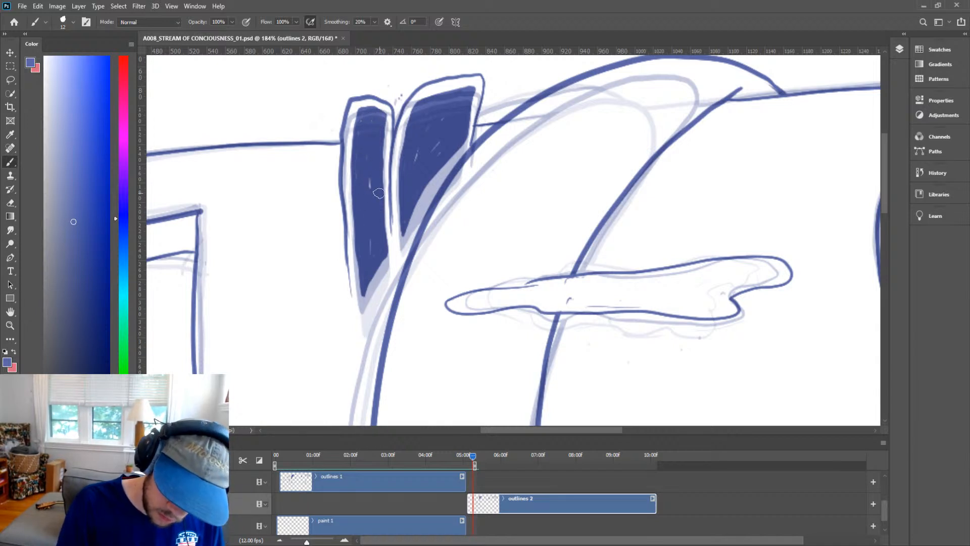
Touch up the lower tips of the two filled tower panels.
{"action": "key", "text": "z"}
{"action": "left_click_drag", "start_coordinate": [485, 217], "coordinate": [474, 338]}
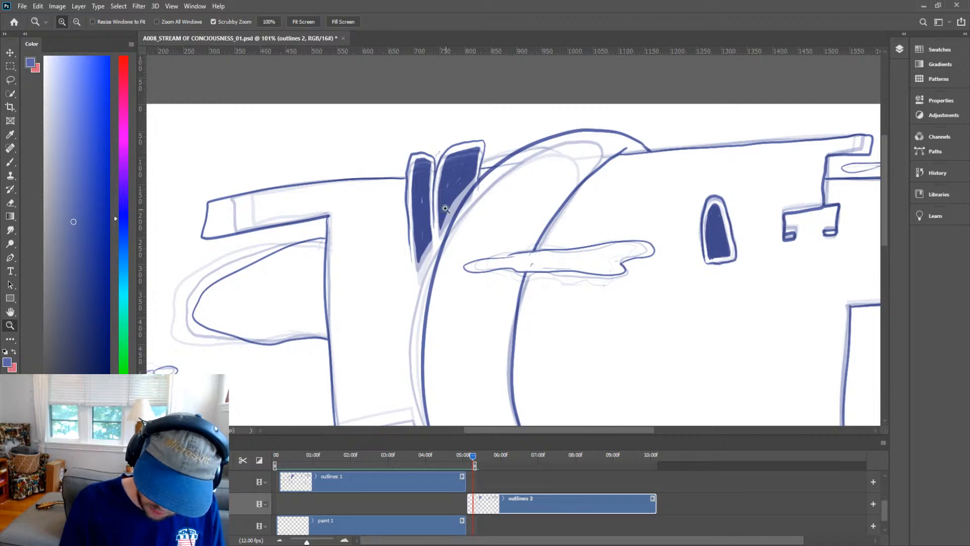
{"action": "key", "text": "b"}
{"action": "mouse_move", "coordinate": [445, 218]}
{"action": "left_mouse_down"}
{"action": "mouse_move", "coordinate": [467, 217]}
{"action": "mouse_move", "coordinate": [439, 240]}
{"action": "left_mouse_up"}
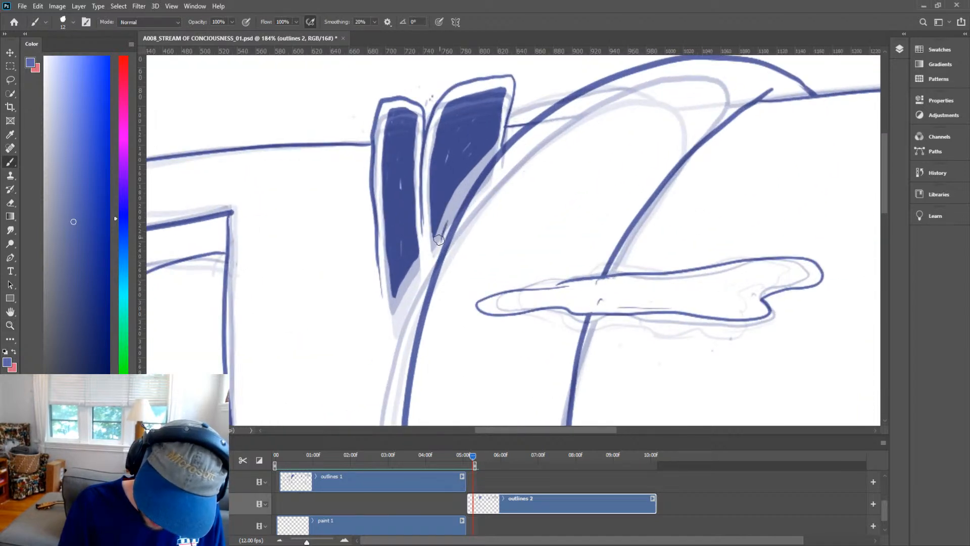
{"action": "left_click", "coordinate": [433, 255]}
{"action": "left_click_drag", "start_coordinate": [400, 307], "coordinate": [396, 312]}
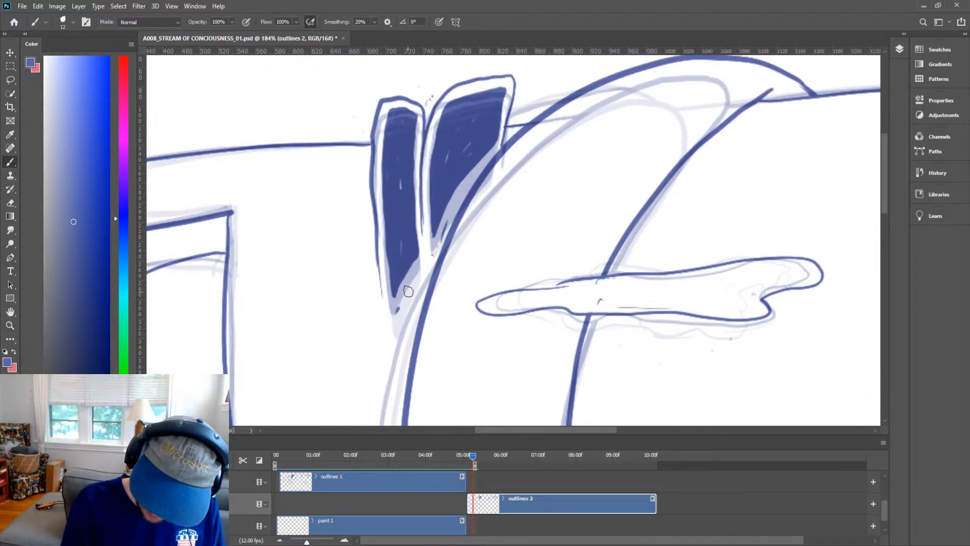
{"action": "left_click", "coordinate": [407, 291]}
On the previous frame's outlines 1 layer, erase the lower tip of the shaded pillar left of the tower.
{"action": "mouse_move", "coordinate": [471, 458]}
{"action": "left_mouse_down"}
{"action": "mouse_move", "coordinate": [453, 459]}
{"action": "mouse_move", "coordinate": [464, 455]}
{"action": "left_mouse_up"}
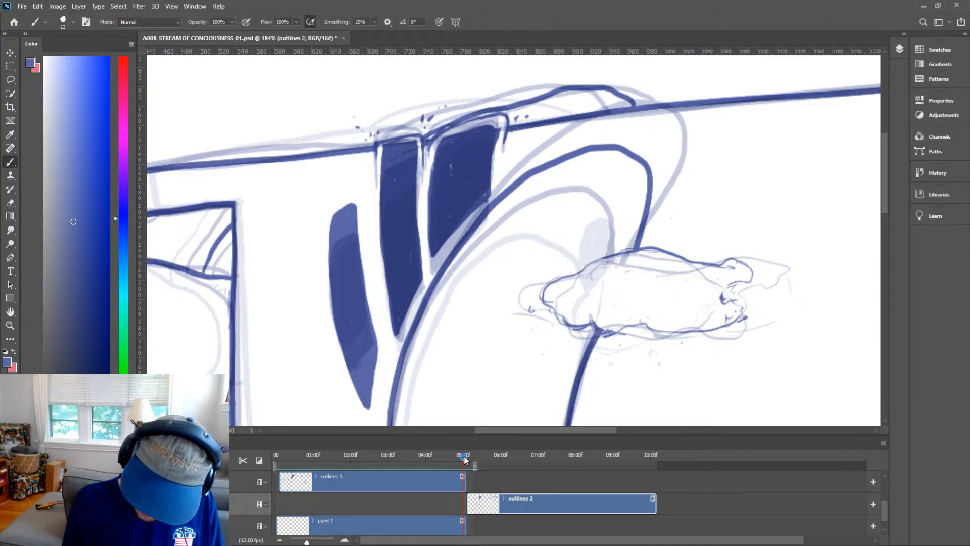
{"action": "key", "text": "h"}
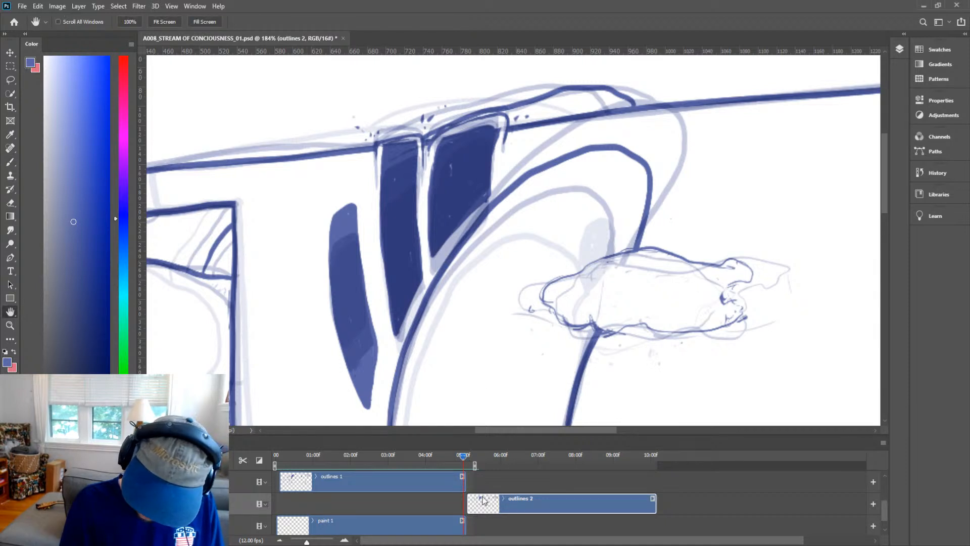
{"action": "key", "text": "v"}
{"action": "left_click", "coordinate": [442, 480]}
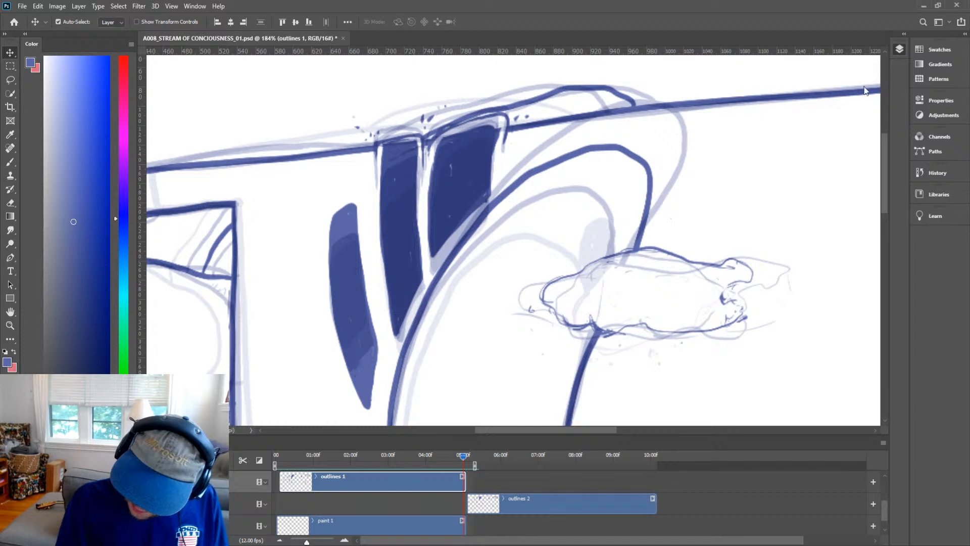
{"action": "key", "text": "ctrl+comma"}
{"action": "key", "text": "ctrl+comma"}
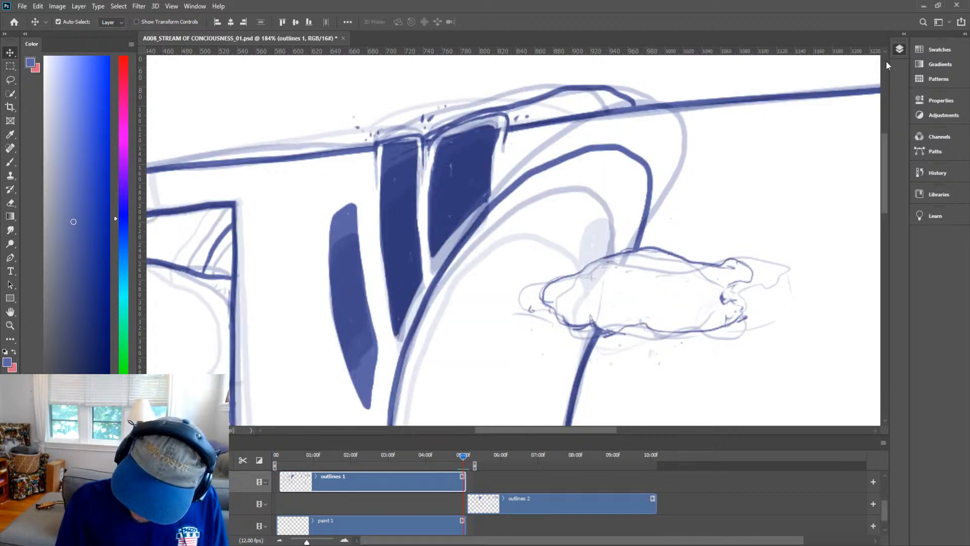
{"action": "key", "text": "h"}
{"action": "left_click_drag", "start_coordinate": [381, 376], "coordinate": [415, 326]}
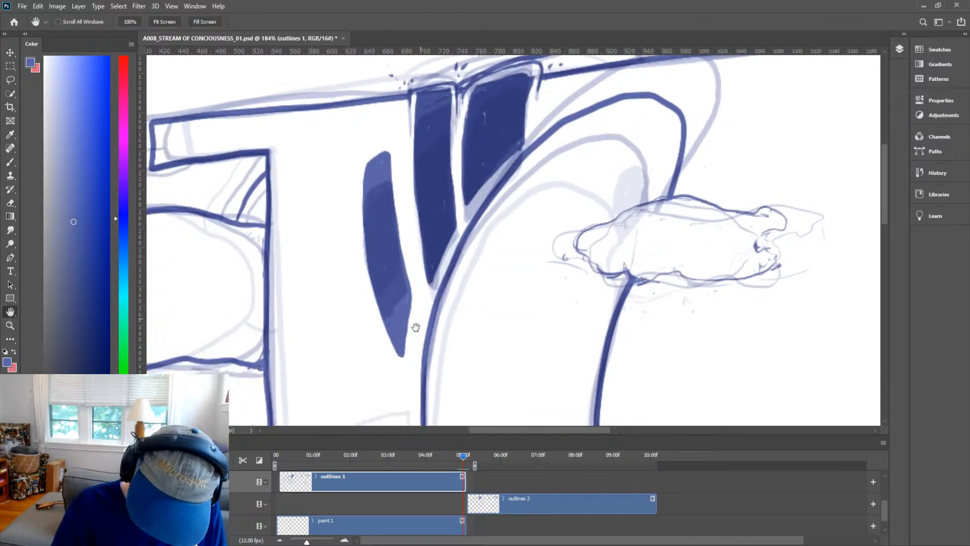
{"action": "key", "text": "e"}
{"action": "mouse_move", "coordinate": [418, 292]}
{"action": "left_mouse_down"}
{"action": "mouse_move", "coordinate": [380, 366]}
{"action": "mouse_move", "coordinate": [419, 291]}
{"action": "mouse_move", "coordinate": [388, 355]}
{"action": "mouse_move", "coordinate": [399, 330]}
{"action": "left_mouse_up"}
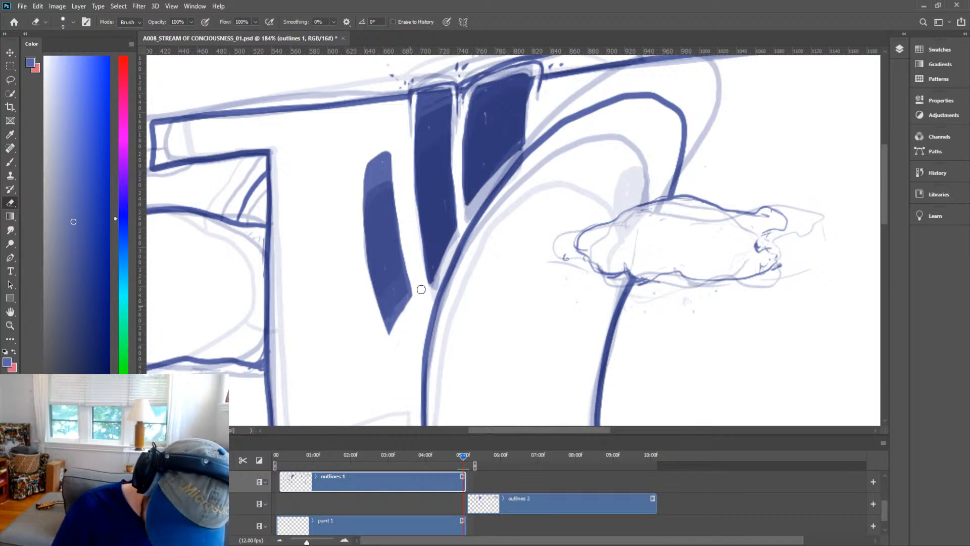
Return to the outlines 2 frame and fill the narrow pillar left of the tower solid.
{"action": "key", "text": "b"}
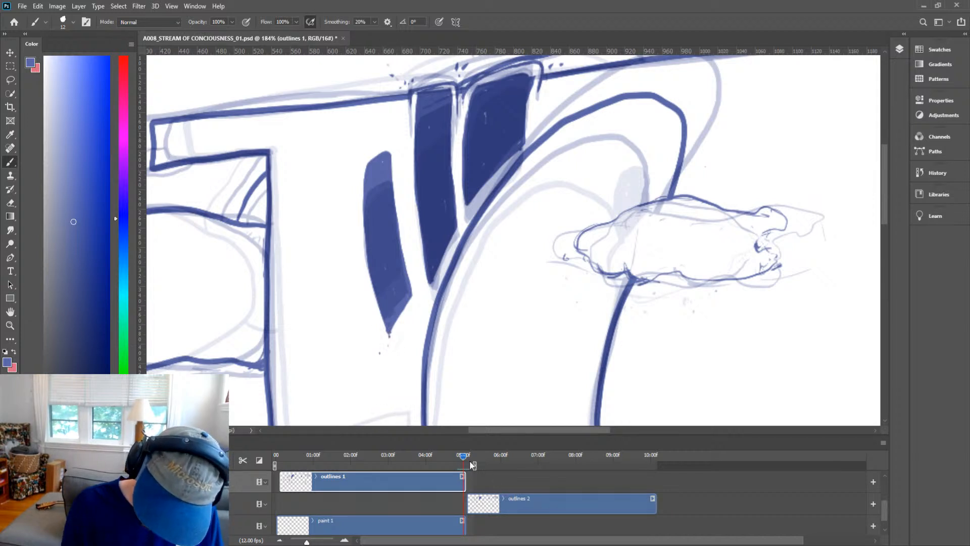
{"action": "left_click_drag", "start_coordinate": [463, 460], "coordinate": [469, 461]}
{"action": "left_click", "coordinate": [478, 500]}
{"action": "key", "text": "space"}
{"action": "left_click_drag", "start_coordinate": [467, 255], "coordinate": [479, 303]}
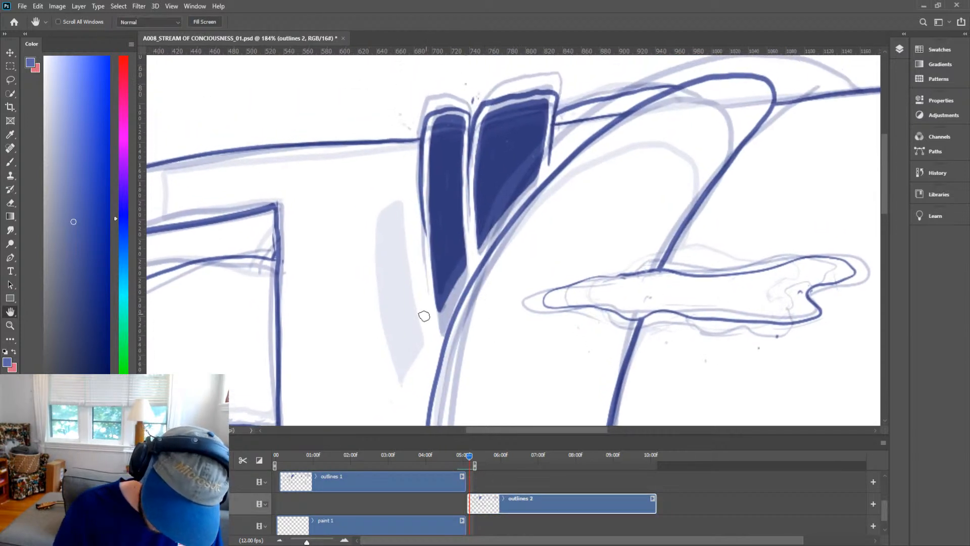
{"action": "mouse_move", "coordinate": [402, 370]}
{"action": "left_mouse_down"}
{"action": "mouse_move", "coordinate": [418, 332]}
{"action": "mouse_move", "coordinate": [396, 192]}
{"action": "mouse_move", "coordinate": [379, 216]}
{"action": "mouse_move", "coordinate": [377, 270]}
{"action": "mouse_move", "coordinate": [398, 379]}
{"action": "mouse_move", "coordinate": [403, 339]}
{"action": "mouse_move", "coordinate": [403, 356]}
{"action": "mouse_move", "coordinate": [412, 338]}
{"action": "mouse_move", "coordinate": [403, 333]}
{"action": "mouse_move", "coordinate": [400, 374]}
{"action": "mouse_move", "coordinate": [383, 231]}
{"action": "mouse_move", "coordinate": [385, 299]}
{"action": "mouse_move", "coordinate": [392, 194]}
{"action": "mouse_move", "coordinate": [377, 262]}
{"action": "mouse_move", "coordinate": [396, 197]}
{"action": "mouse_move", "coordinate": [418, 344]}
{"action": "mouse_move", "coordinate": [404, 270]}
{"action": "mouse_move", "coordinate": [412, 341]}
{"action": "mouse_move", "coordinate": [390, 258]}
{"action": "mouse_move", "coordinate": [382, 303]}
{"action": "mouse_move", "coordinate": [396, 195]}
{"action": "mouse_move", "coordinate": [381, 279]}
{"action": "mouse_move", "coordinate": [381, 232]}
{"action": "mouse_move", "coordinate": [400, 350]}
{"action": "left_mouse_up"}
{"action": "mouse_move", "coordinate": [390, 238]}
{"action": "left_mouse_down"}
{"action": "mouse_move", "coordinate": [395, 203]}
{"action": "mouse_move", "coordinate": [431, 234]}
{"action": "mouse_move", "coordinate": [416, 325]}
{"action": "left_mouse_up"}
{"action": "key", "text": "z"}
{"action": "key", "text": "b"}
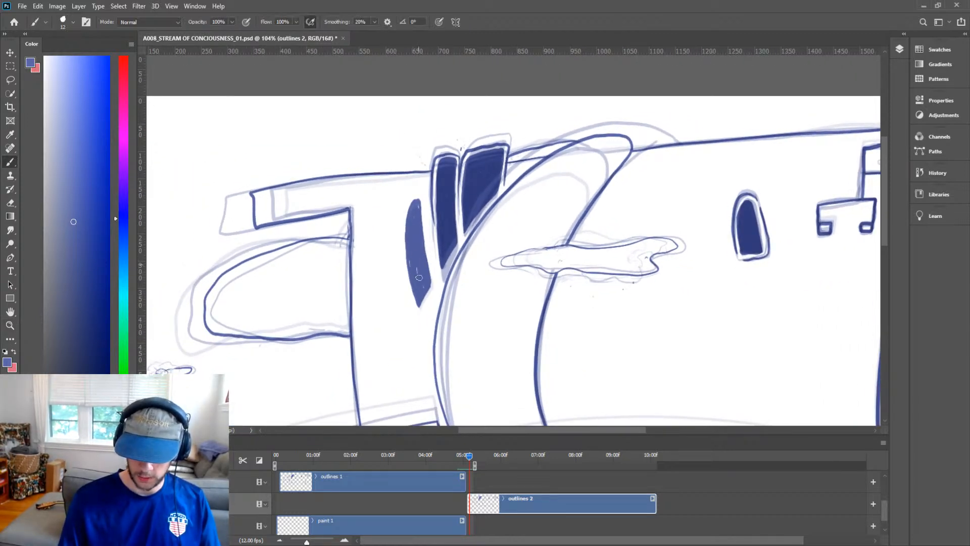
Save the document.
{"action": "key", "text": "z"}
{"action": "mouse_move", "coordinate": [455, 239]}
{"action": "left_mouse_down"}
{"action": "mouse_move", "coordinate": [427, 282]}
{"action": "mouse_move", "coordinate": [440, 234]}
{"action": "mouse_move", "coordinate": [426, 227]}
{"action": "left_mouse_up"}
{"action": "key", "text": "h"}
{"action": "key", "text": "v"}
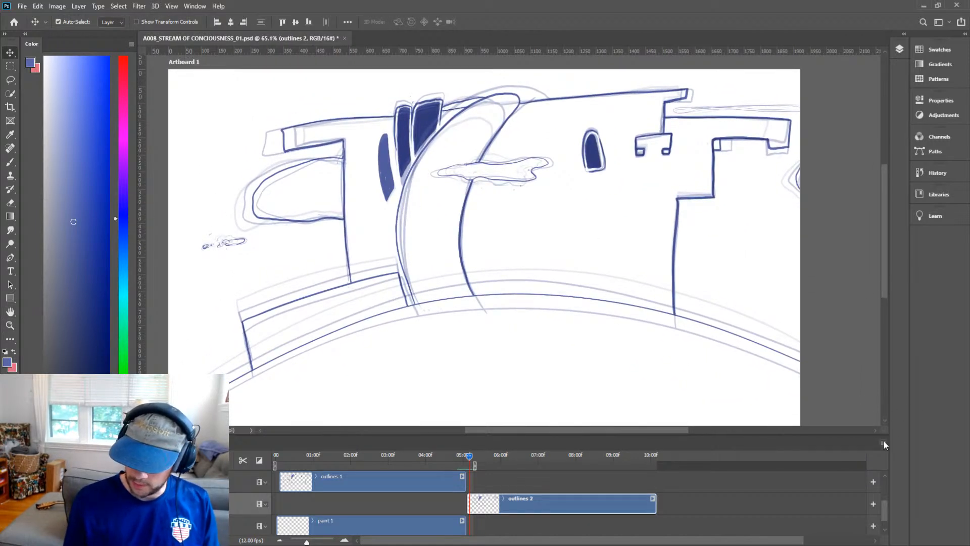
{"action": "key", "text": "z"}
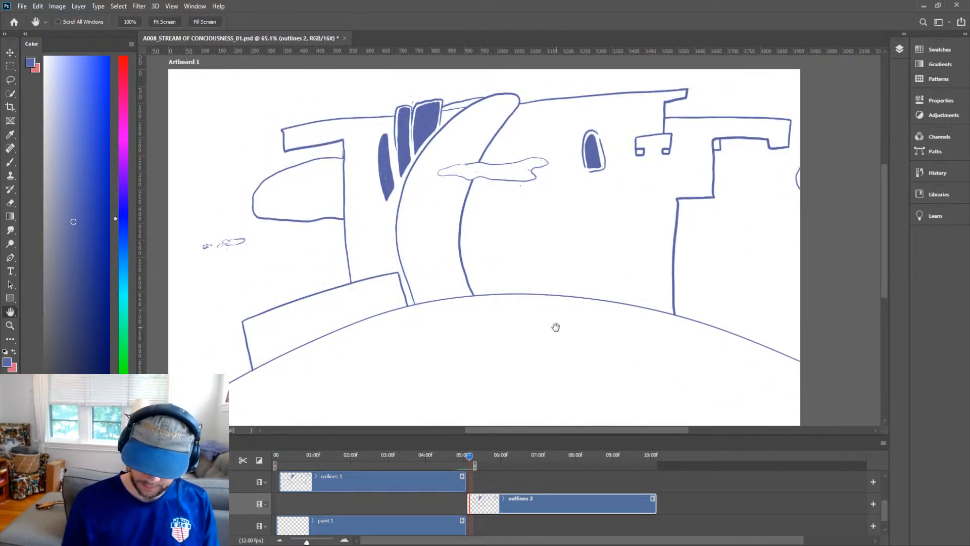
{"action": "left_click_drag", "start_coordinate": [556, 326], "coordinate": [606, 325]}
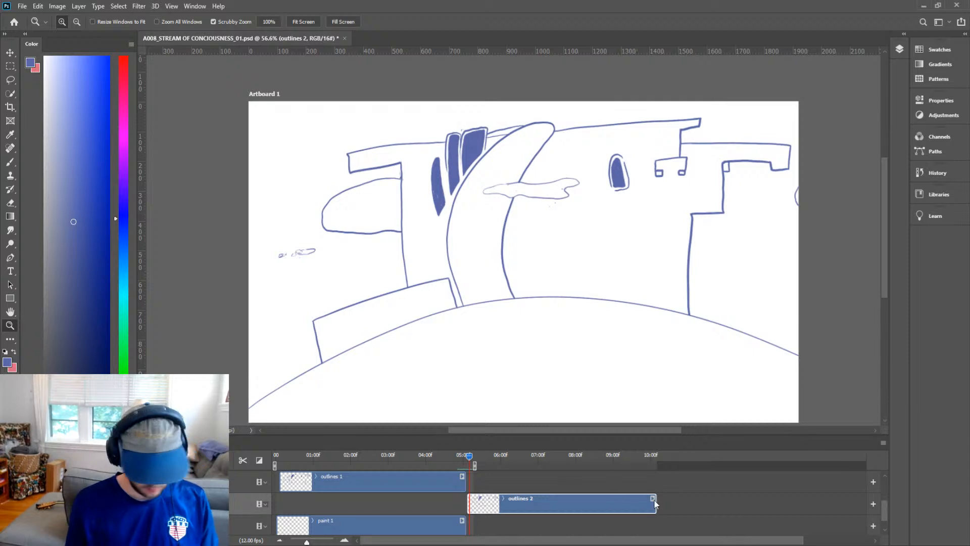
{"action": "key", "text": "ctrl+s"}
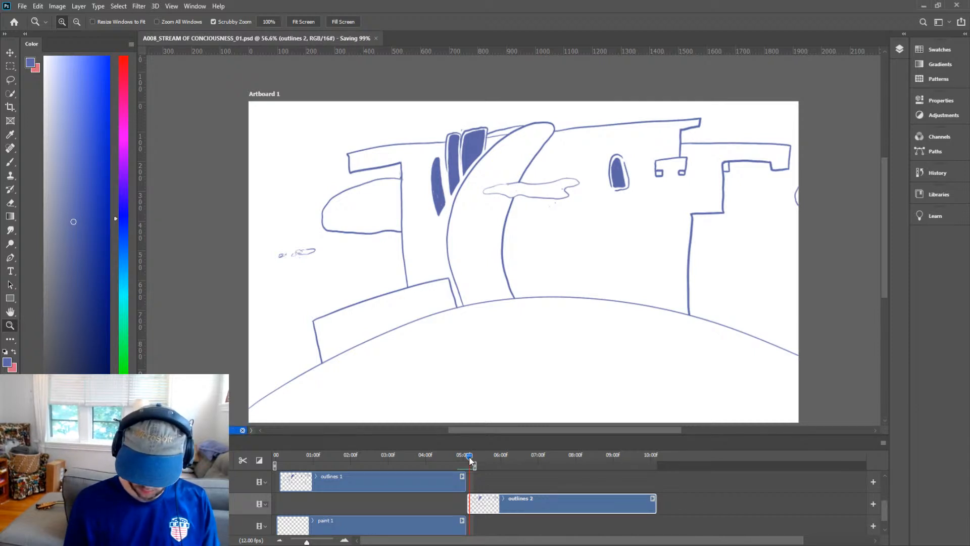
Play the animation from the start to review the frames, then return to the current frame.
{"action": "mouse_move", "coordinate": [470, 460]}
{"action": "left_mouse_down"}
{"action": "mouse_move", "coordinate": [479, 461]}
{"action": "mouse_move", "coordinate": [275, 460]}
{"action": "left_mouse_up"}
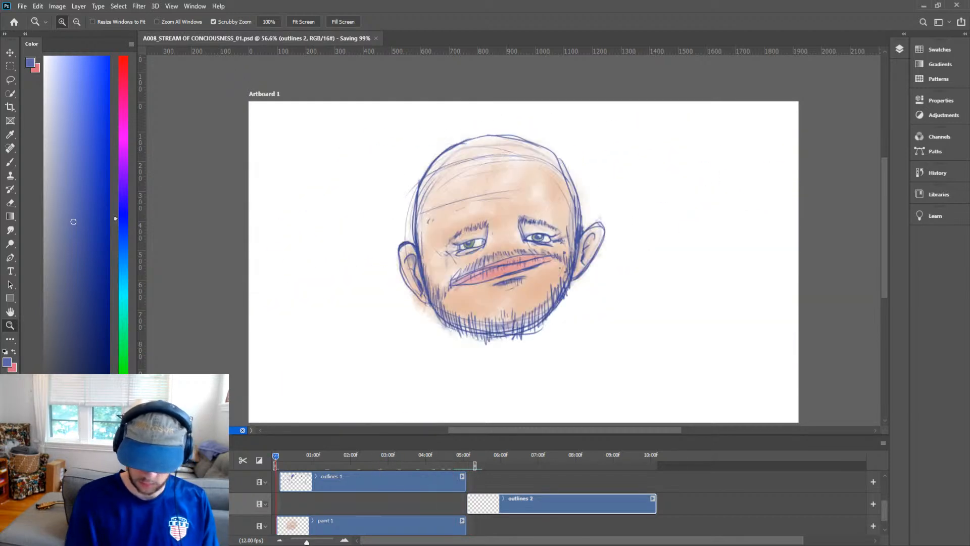
{"action": "key", "text": "space"}
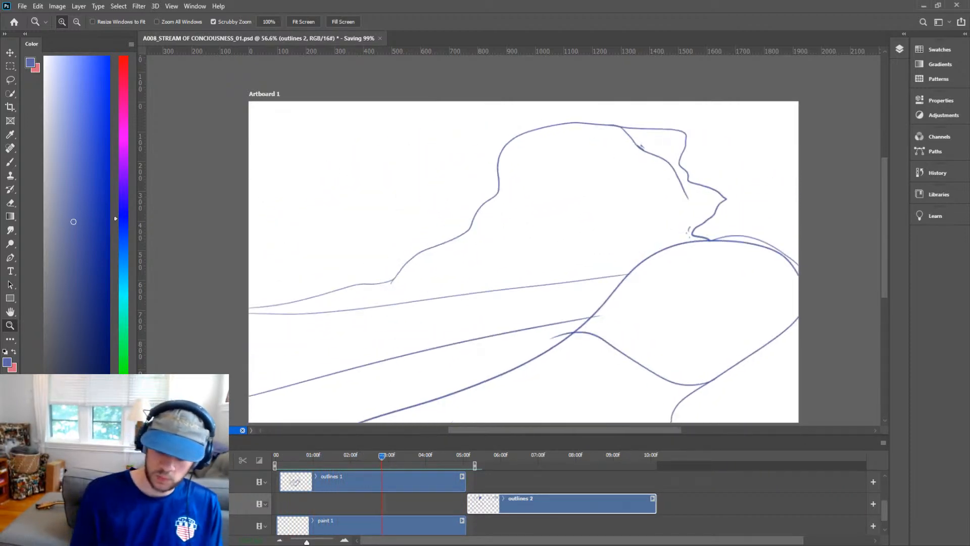
{"action": "mouse_move", "coordinate": [396, 456]}
{"action": "left_mouse_down"}
{"action": "mouse_move", "coordinate": [299, 472]}
{"action": "mouse_move", "coordinate": [478, 475]}
{"action": "mouse_move", "coordinate": [455, 477]}
{"action": "mouse_move", "coordinate": [466, 477]}
{"action": "left_mouse_up"}
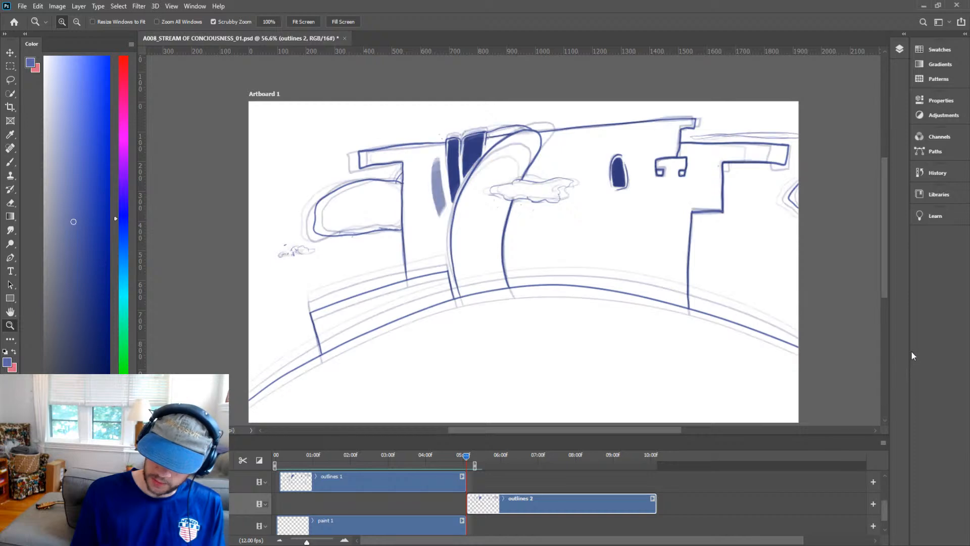
Fill the narrow pillar left of the tower with solid colour on the outlines 2 frame.
{"action": "left_click_drag", "start_coordinate": [438, 194], "coordinate": [494, 137]}
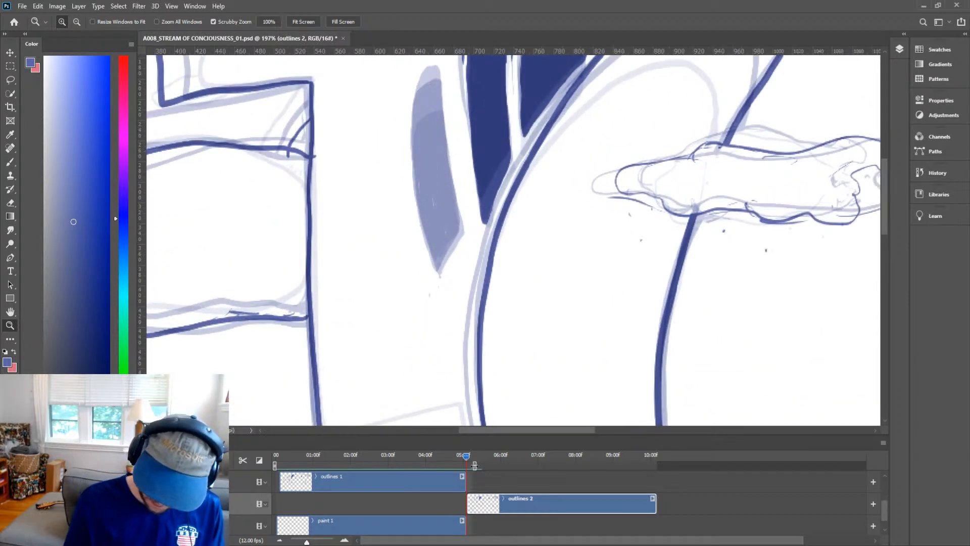
{"action": "key", "text": "v"}
{"action": "left_click_drag", "start_coordinate": [465, 459], "coordinate": [469, 463]}
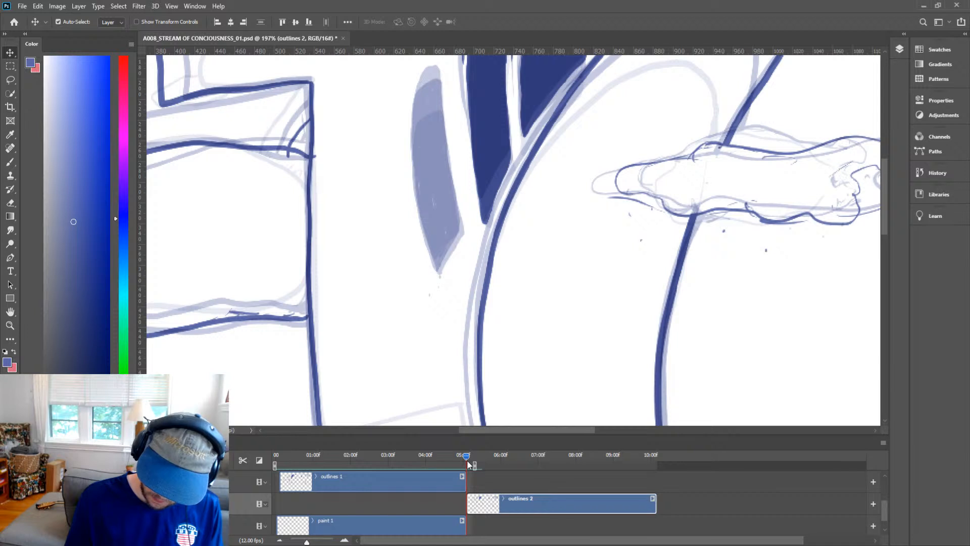
{"action": "key", "text": "h"}
{"action": "left_click_drag", "start_coordinate": [480, 222], "coordinate": [465, 287]}
{"action": "mouse_move", "coordinate": [420, 317]}
{"action": "left_mouse_down"}
{"action": "mouse_move", "coordinate": [441, 280]}
{"action": "mouse_move", "coordinate": [415, 137]}
{"action": "mouse_move", "coordinate": [399, 178]}
{"action": "mouse_move", "coordinate": [407, 153]}
{"action": "mouse_move", "coordinate": [421, 327]}
{"action": "mouse_move", "coordinate": [401, 226]}
{"action": "mouse_move", "coordinate": [410, 188]}
{"action": "mouse_move", "coordinate": [432, 264]}
{"action": "mouse_move", "coordinate": [436, 249]}
{"action": "mouse_move", "coordinate": [414, 153]}
{"action": "mouse_move", "coordinate": [407, 185]}
{"action": "mouse_move", "coordinate": [417, 143]}
{"action": "mouse_move", "coordinate": [403, 180]}
{"action": "mouse_move", "coordinate": [421, 144]}
{"action": "mouse_move", "coordinate": [431, 228]}
{"action": "mouse_move", "coordinate": [425, 216]}
{"action": "mouse_move", "coordinate": [418, 234]}
{"action": "mouse_move", "coordinate": [411, 153]}
{"action": "left_mouse_up"}
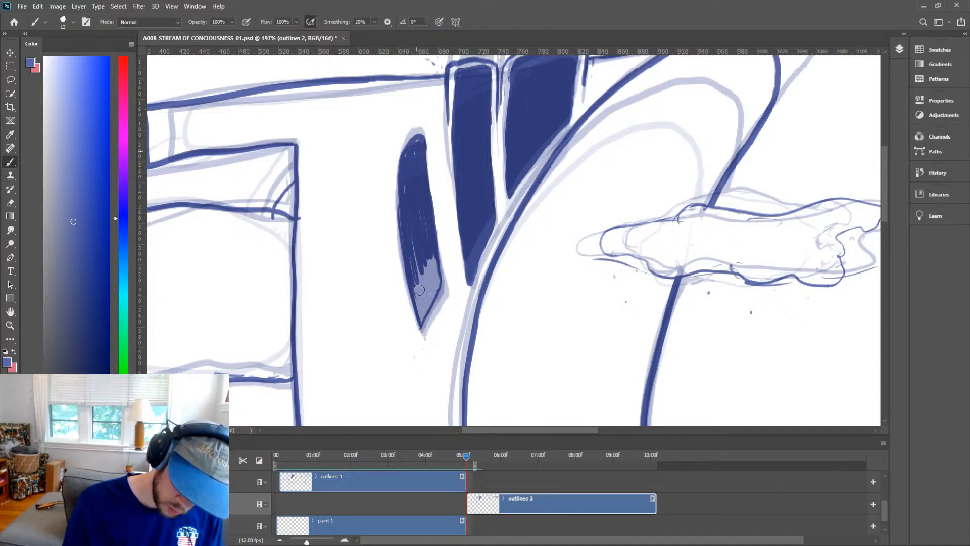
{"action": "mouse_move", "coordinate": [419, 289]}
{"action": "left_mouse_down"}
{"action": "mouse_move", "coordinate": [424, 316]}
{"action": "mouse_move", "coordinate": [413, 267]}
{"action": "mouse_move", "coordinate": [423, 316]}
{"action": "mouse_move", "coordinate": [421, 259]}
{"action": "mouse_move", "coordinate": [435, 295]}
{"action": "mouse_move", "coordinate": [431, 258]}
{"action": "mouse_move", "coordinate": [435, 296]}
{"action": "mouse_move", "coordinate": [420, 316]}
{"action": "mouse_move", "coordinate": [434, 262]}
{"action": "mouse_move", "coordinate": [426, 252]}
{"action": "mouse_move", "coordinate": [424, 315]}
{"action": "mouse_move", "coordinate": [424, 251]}
{"action": "left_mouse_up"}
Replay the animation from the first frame and scrub back to the current frame.
{"action": "key", "text": "z"}
{"action": "left_click_drag", "start_coordinate": [447, 189], "coordinate": [420, 331]}
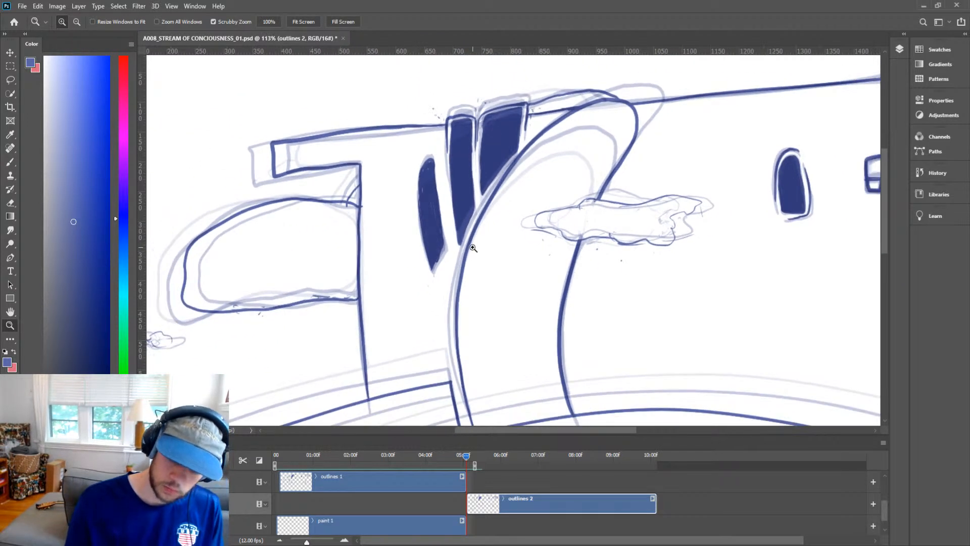
{"action": "left_click_drag", "start_coordinate": [472, 248], "coordinate": [435, 317]}
{"action": "mouse_move", "coordinate": [467, 456]}
{"action": "left_mouse_down"}
{"action": "mouse_move", "coordinate": [396, 471]}
{"action": "mouse_move", "coordinate": [276, 456]}
{"action": "left_mouse_up"}
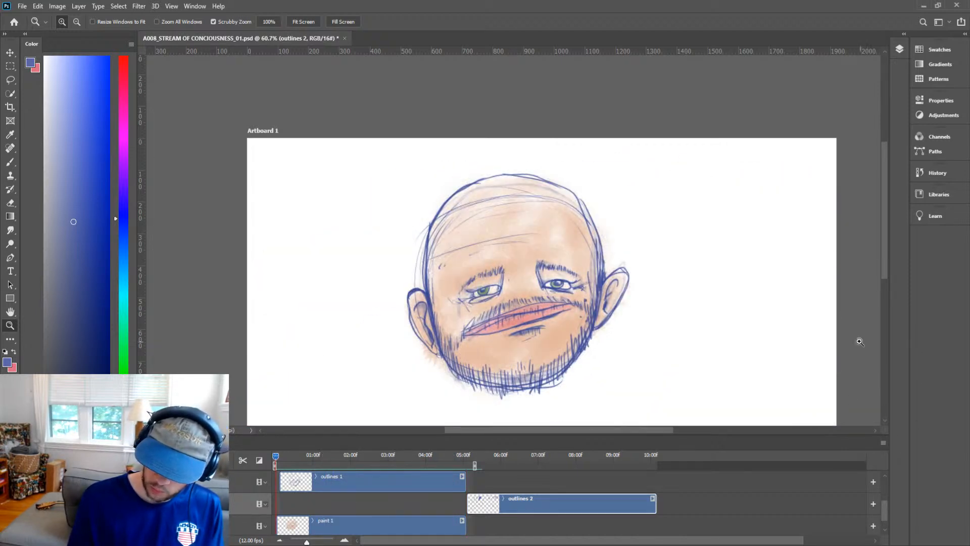
{"action": "left_click", "coordinate": [631, 313], "text": "alt"}
{"action": "key", "text": "h"}
{"action": "left_click_drag", "start_coordinate": [649, 331], "coordinate": [605, 270]}
{"action": "key", "text": "space"}
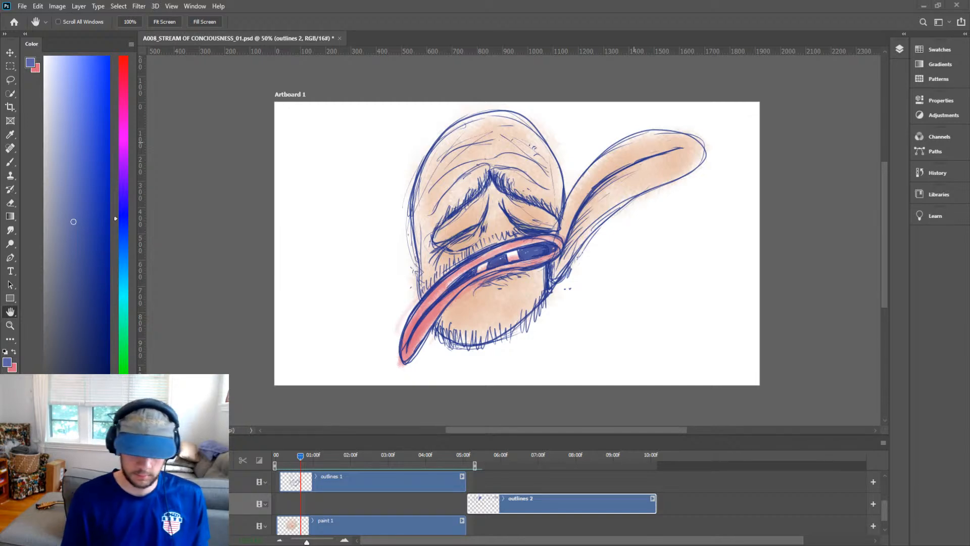
{"action": "mouse_move", "coordinate": [300, 463]}
{"action": "left_mouse_down"}
{"action": "mouse_move", "coordinate": [345, 454]}
{"action": "mouse_move", "coordinate": [262, 468]}
{"action": "mouse_move", "coordinate": [286, 463]}
{"action": "mouse_move", "coordinate": [359, 483]}
{"action": "mouse_move", "coordinate": [480, 477]}
{"action": "mouse_move", "coordinate": [432, 482]}
{"action": "mouse_move", "coordinate": [476, 480]}
{"action": "mouse_move", "coordinate": [441, 487]}
{"action": "mouse_move", "coordinate": [459, 483]}
{"action": "mouse_move", "coordinate": [432, 486]}
{"action": "mouse_move", "coordinate": [477, 475]}
{"action": "left_mouse_up"}
Select the outlines 2 clip and save the document.
{"action": "left_click", "coordinate": [486, 489]}
{"action": "left_click", "coordinate": [494, 505]}
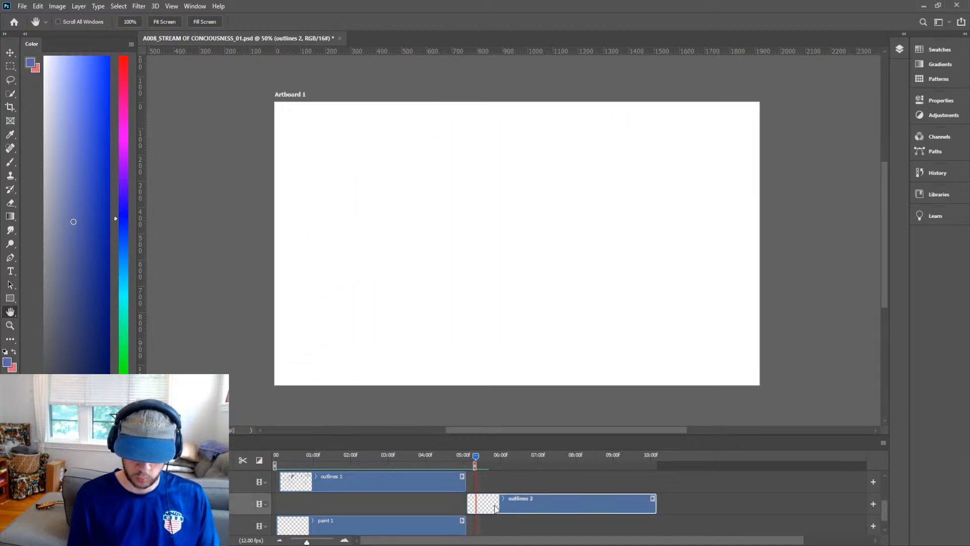
{"action": "key", "text": "ctrl+s"}
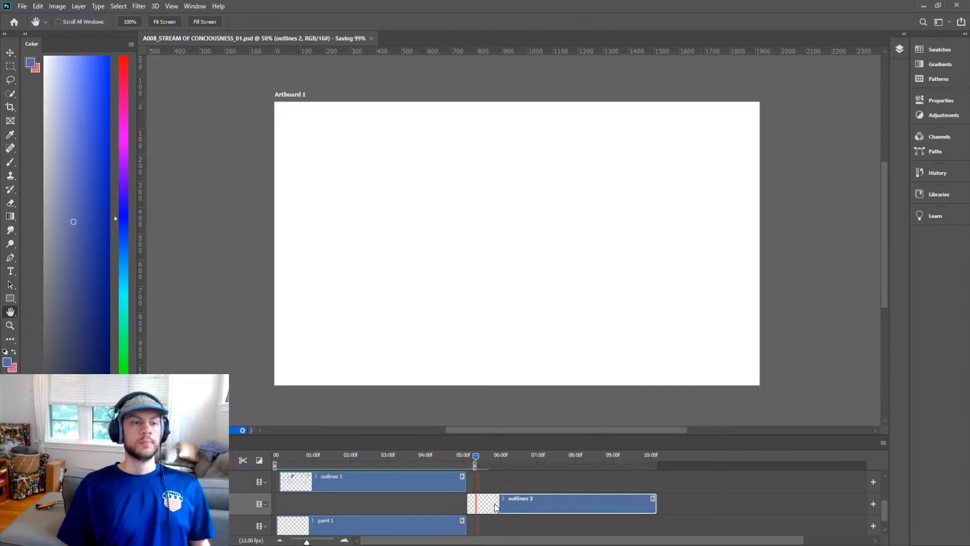